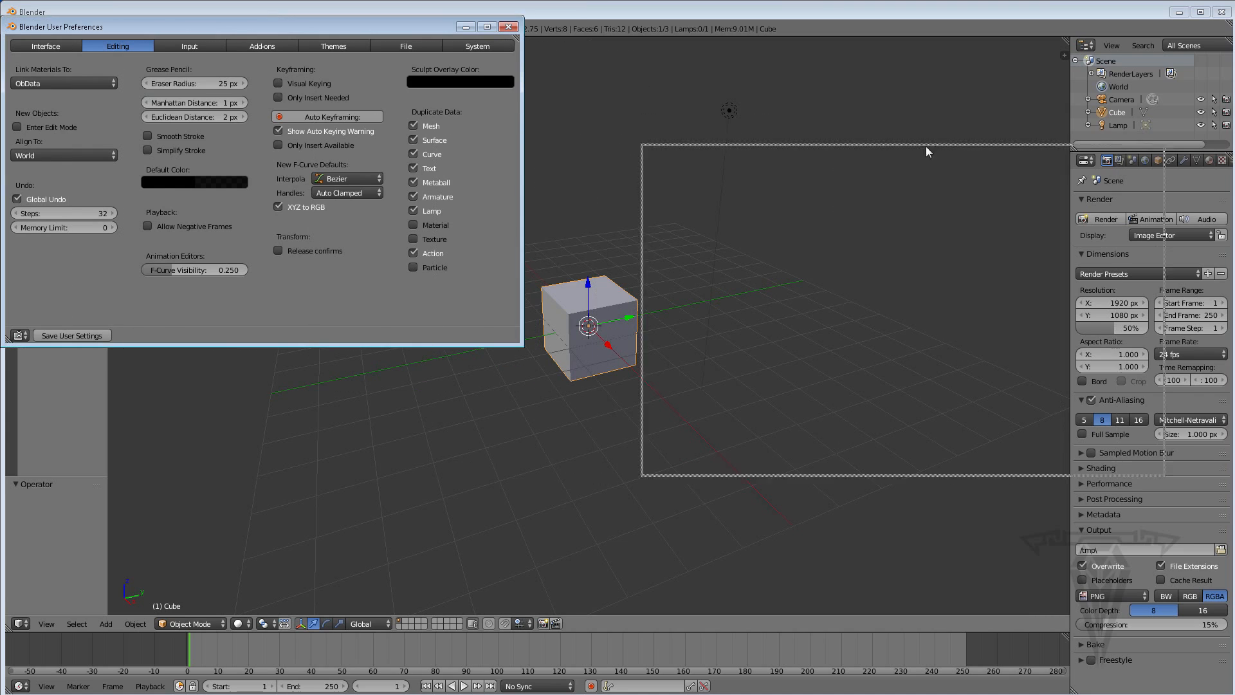
With the main window narrowed beside the preferences, enable Rotate Around Selection in the interface preferences and Release Confirms in the editing preferences
drag(1230, 64, 719, 74)
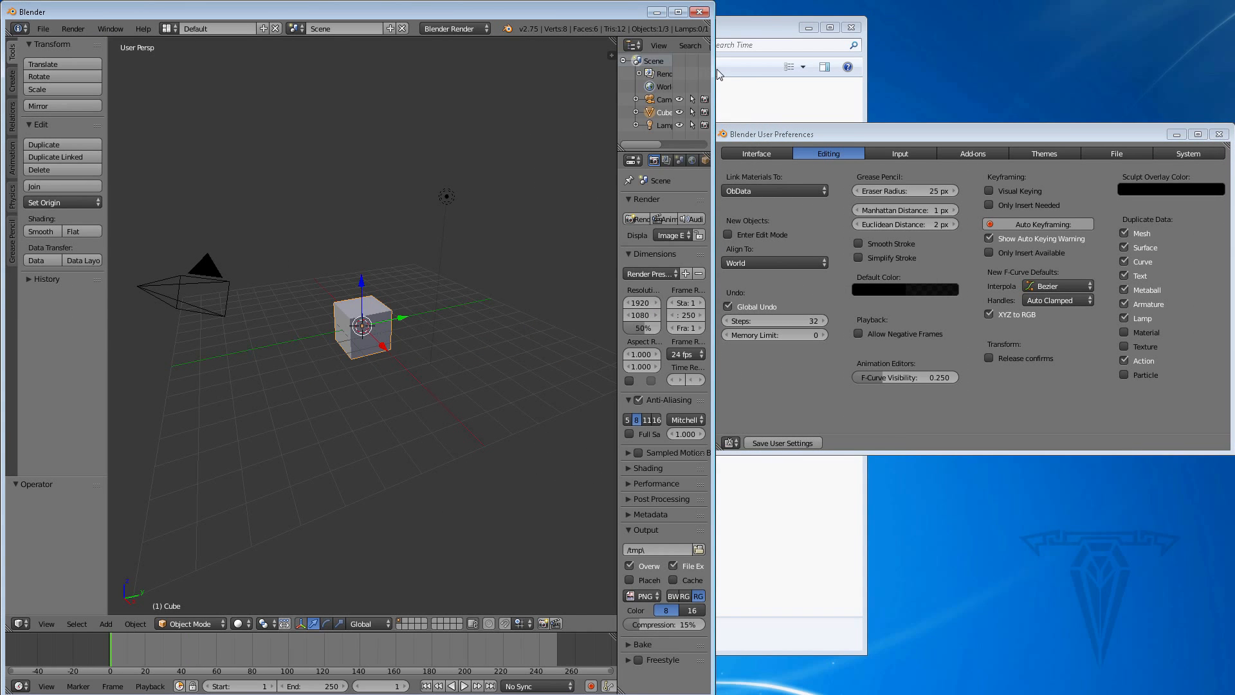
click(754, 154)
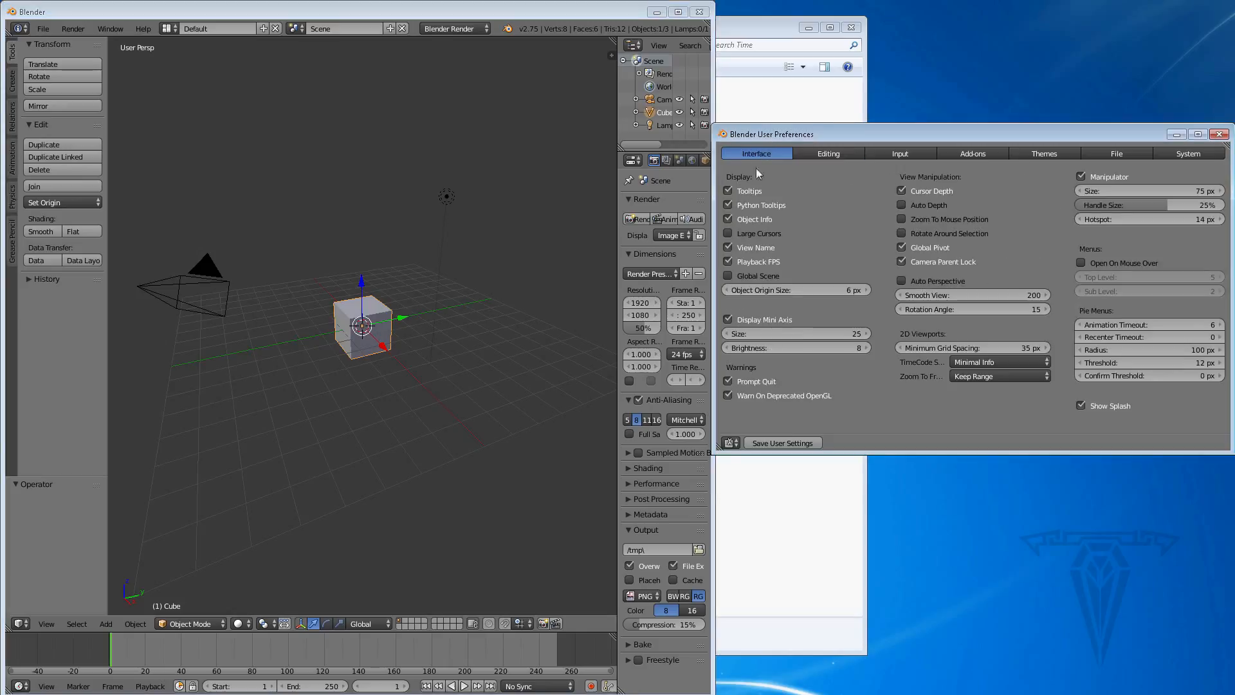
click(926, 233)
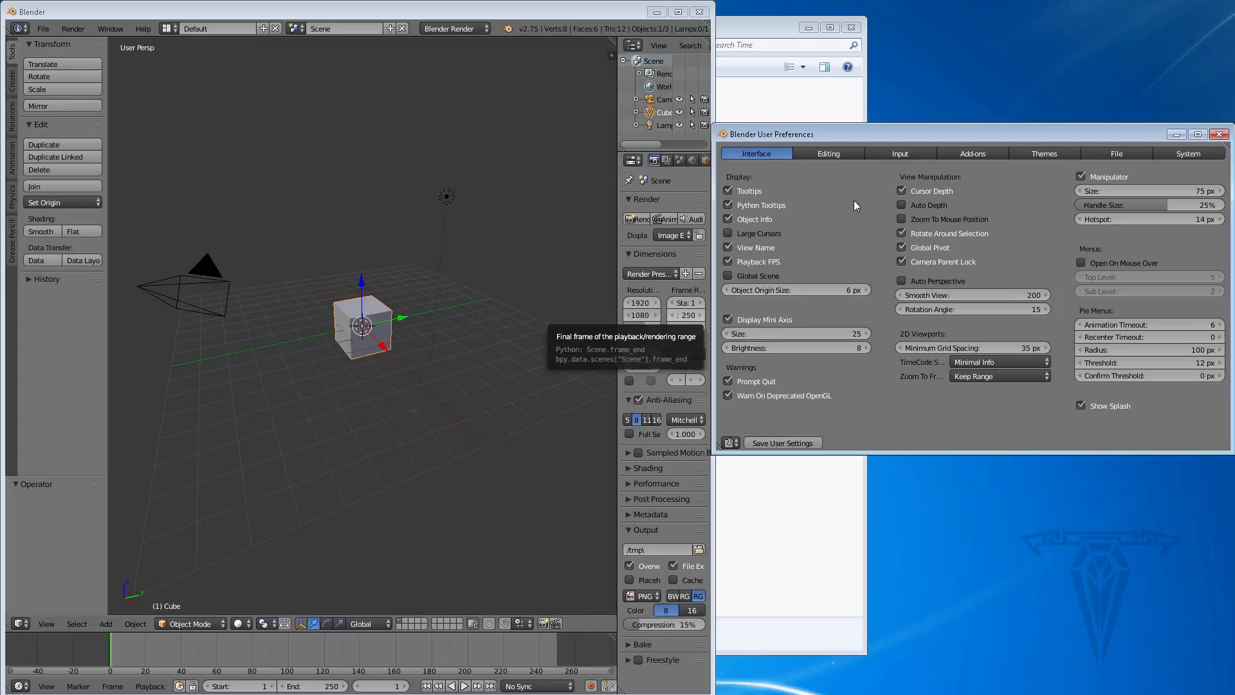
click(834, 154)
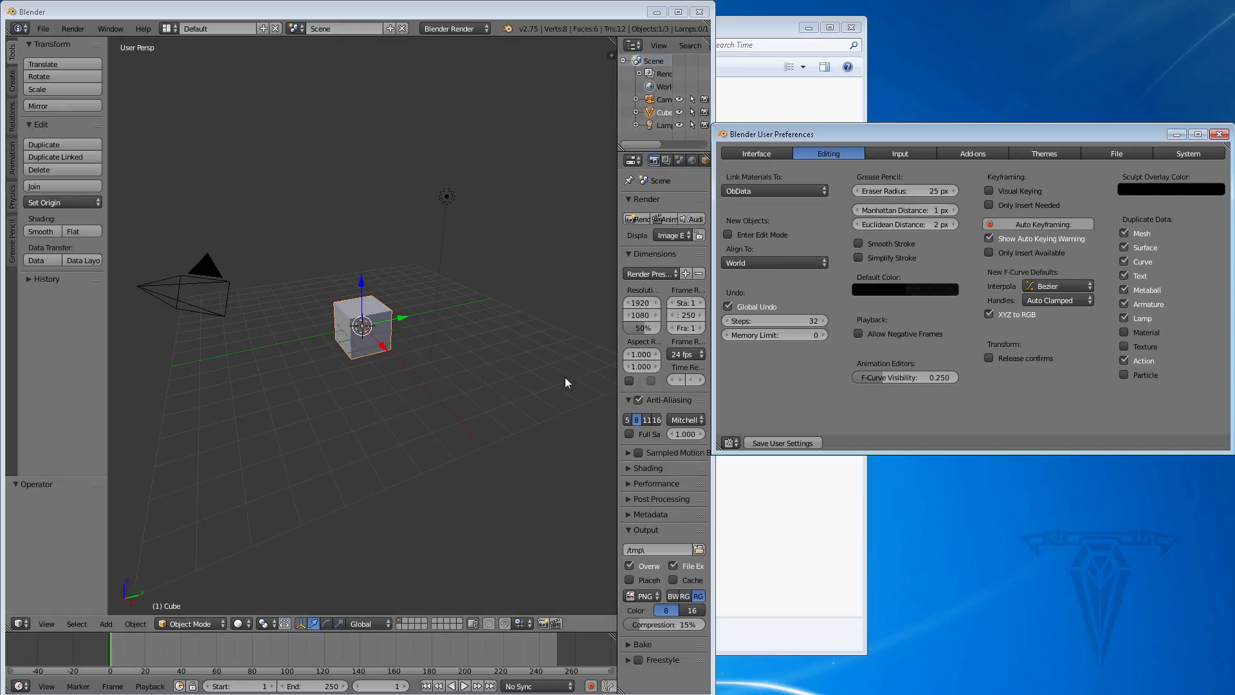
click(989, 357)
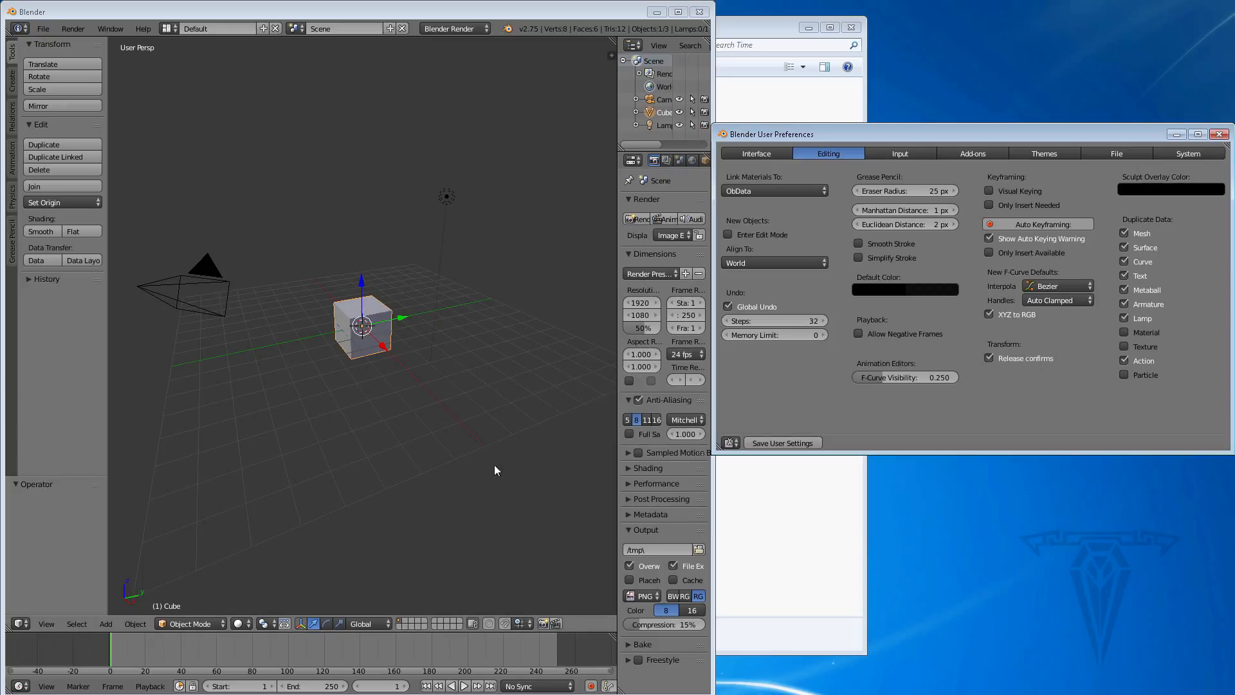
In the input preferences, set Select With to Left and Orbit Style to Trackball
click(902, 153)
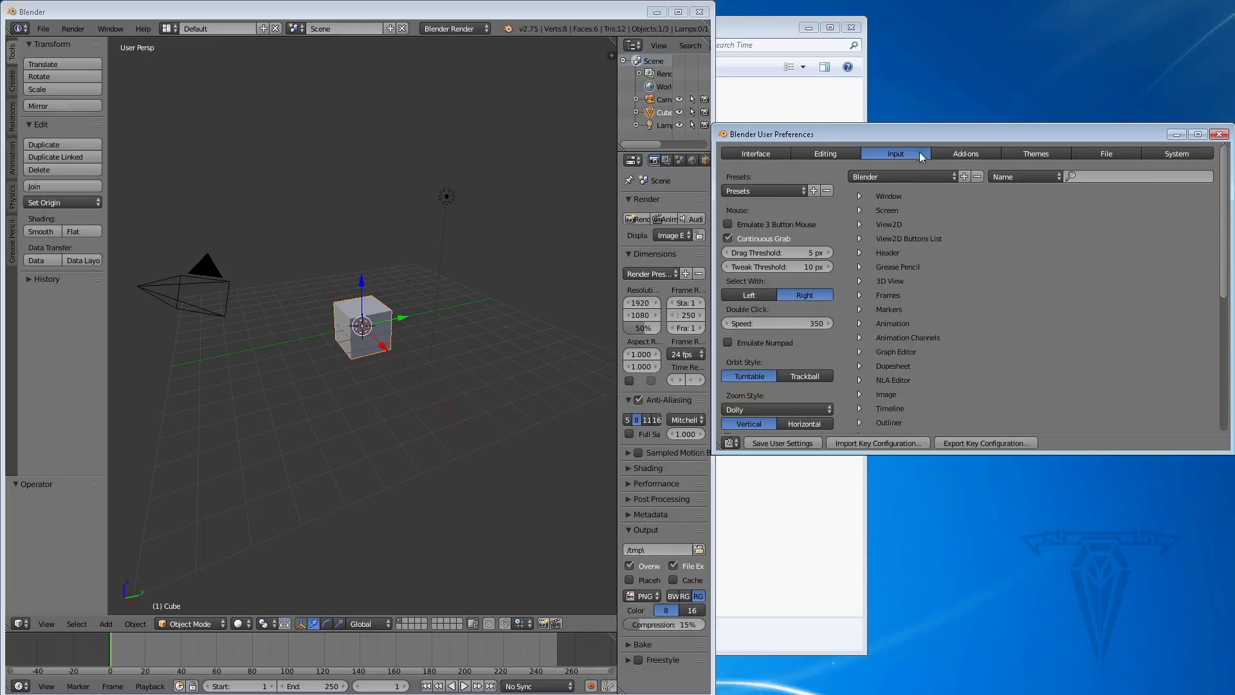
click(751, 295)
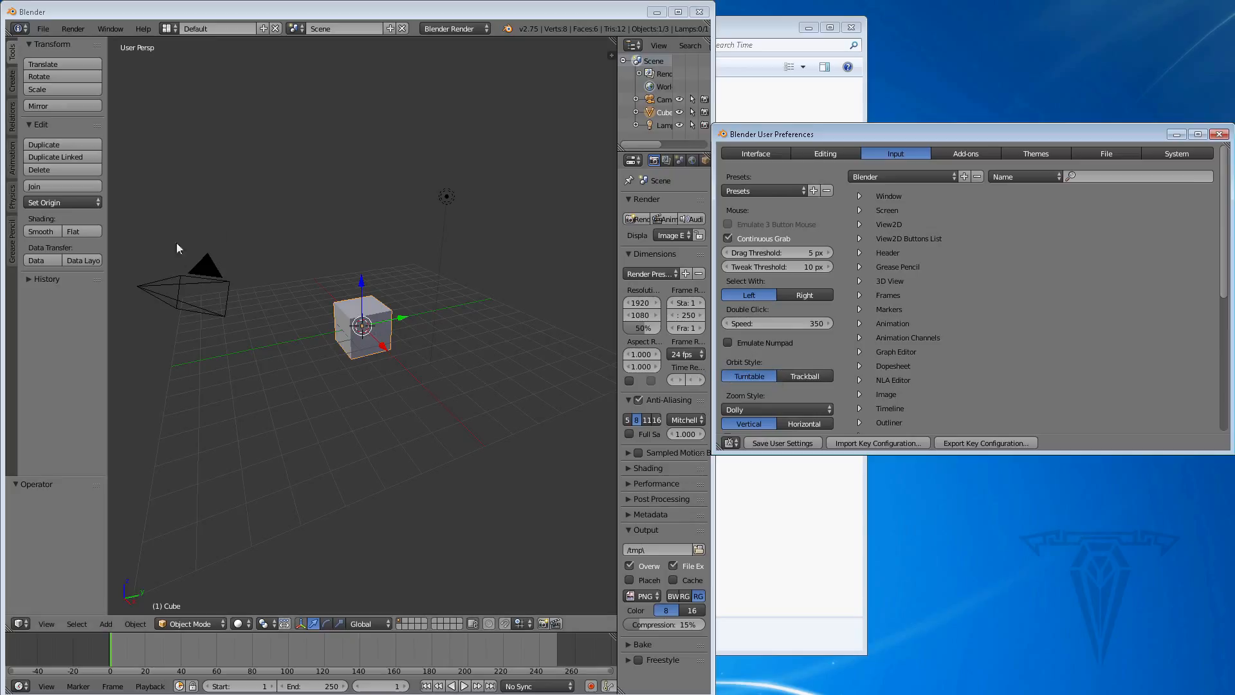
click(811, 377)
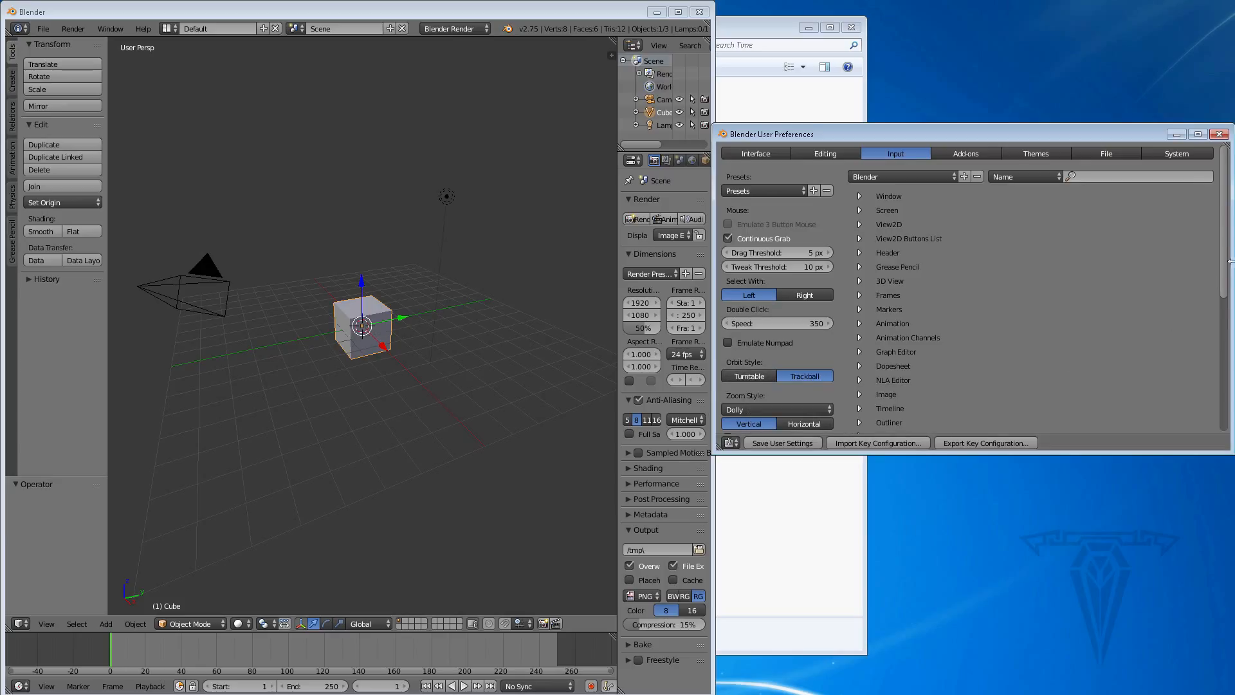
scroll(1225, 240, down, 5)
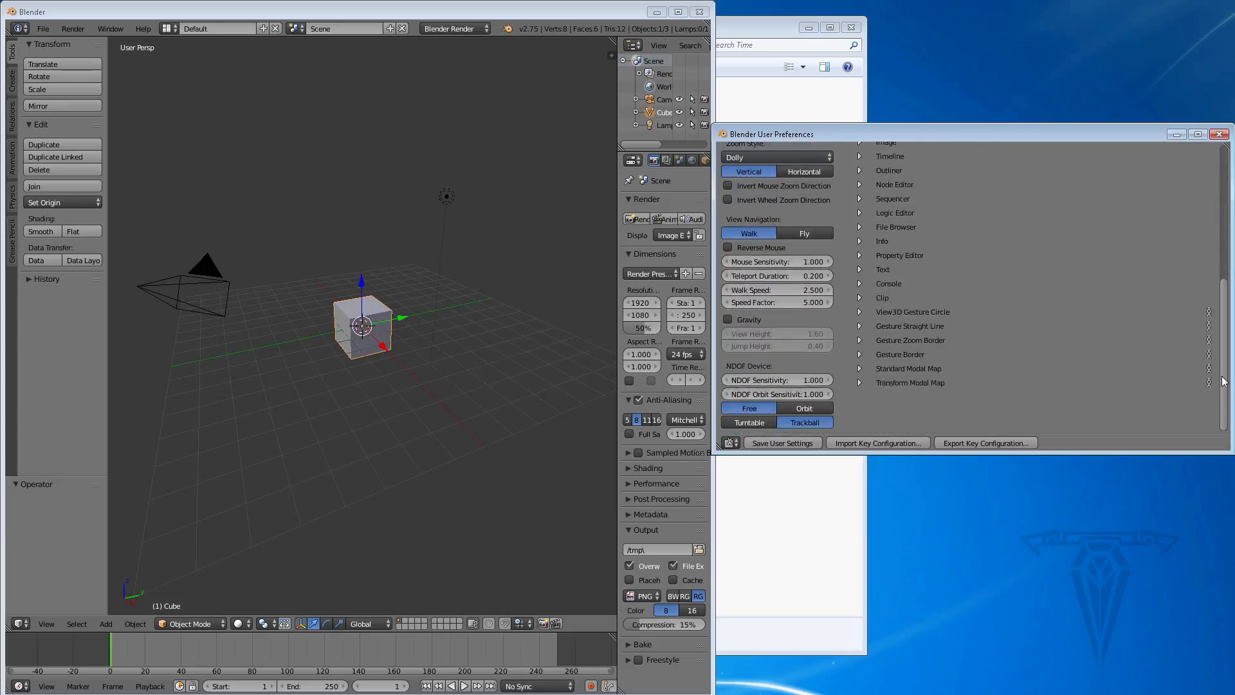
scroll(1221, 245, up, 5)
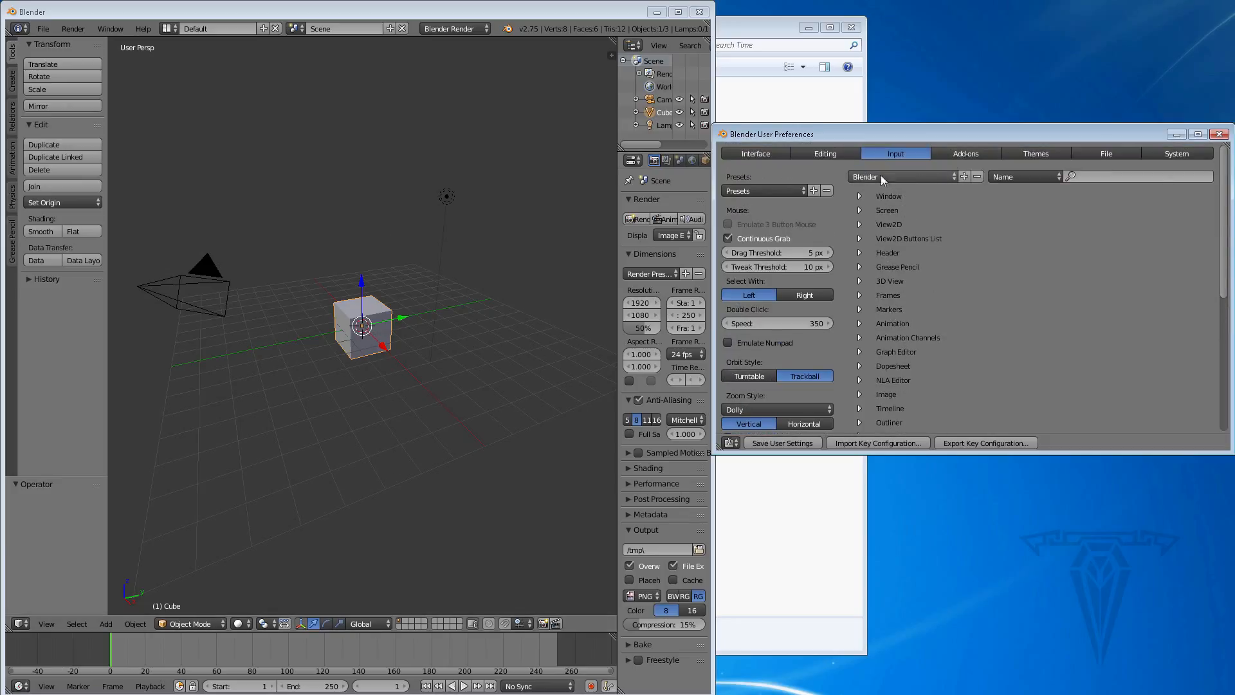
Add a new key configuration preset named with its owner's first name
click(952, 176)
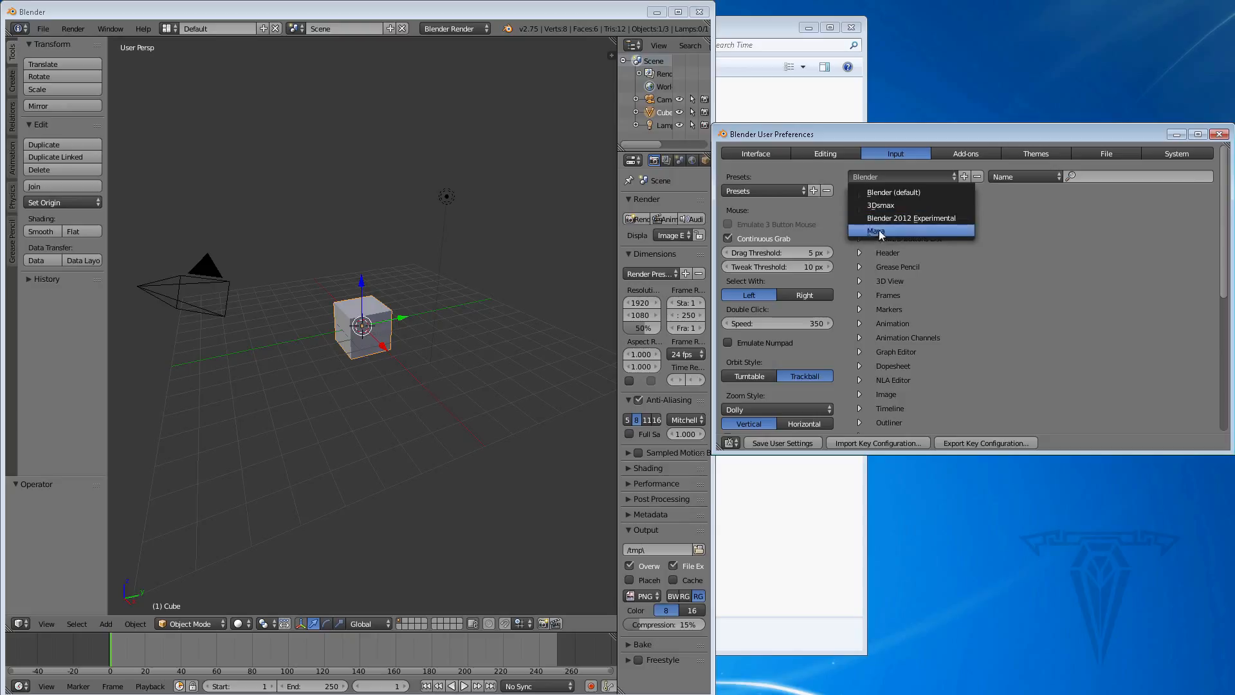
click(964, 176)
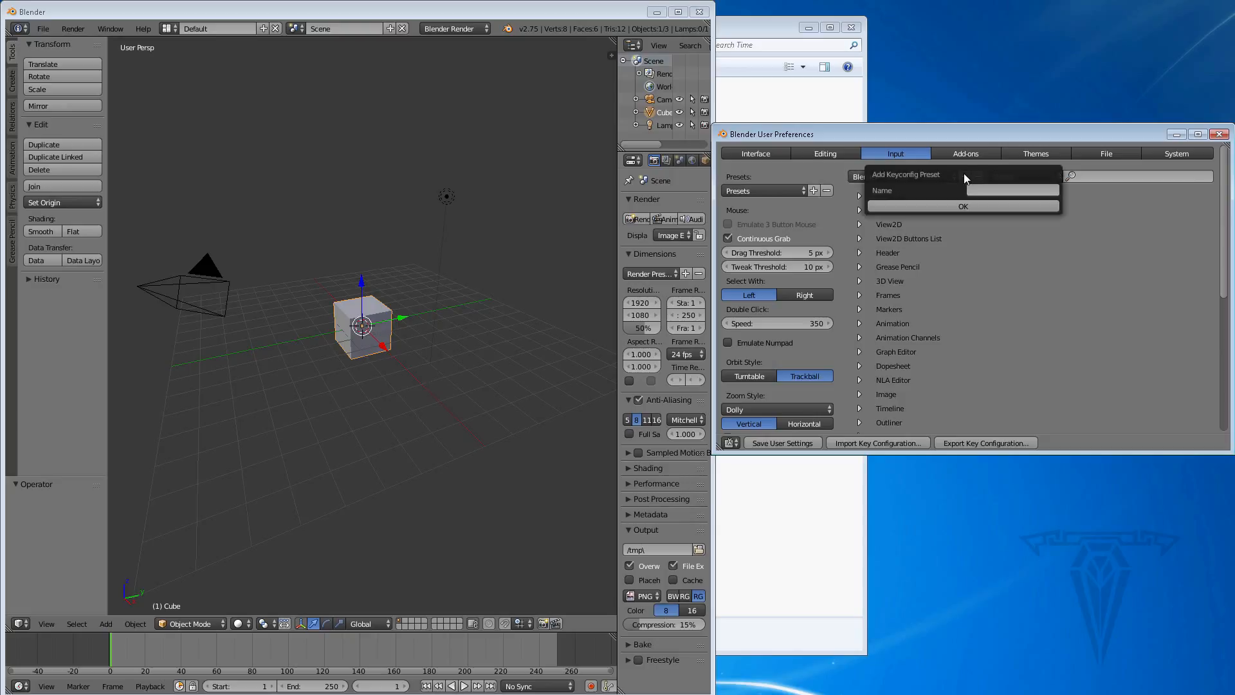
click(978, 188)
text(Nate)
click(954, 204)
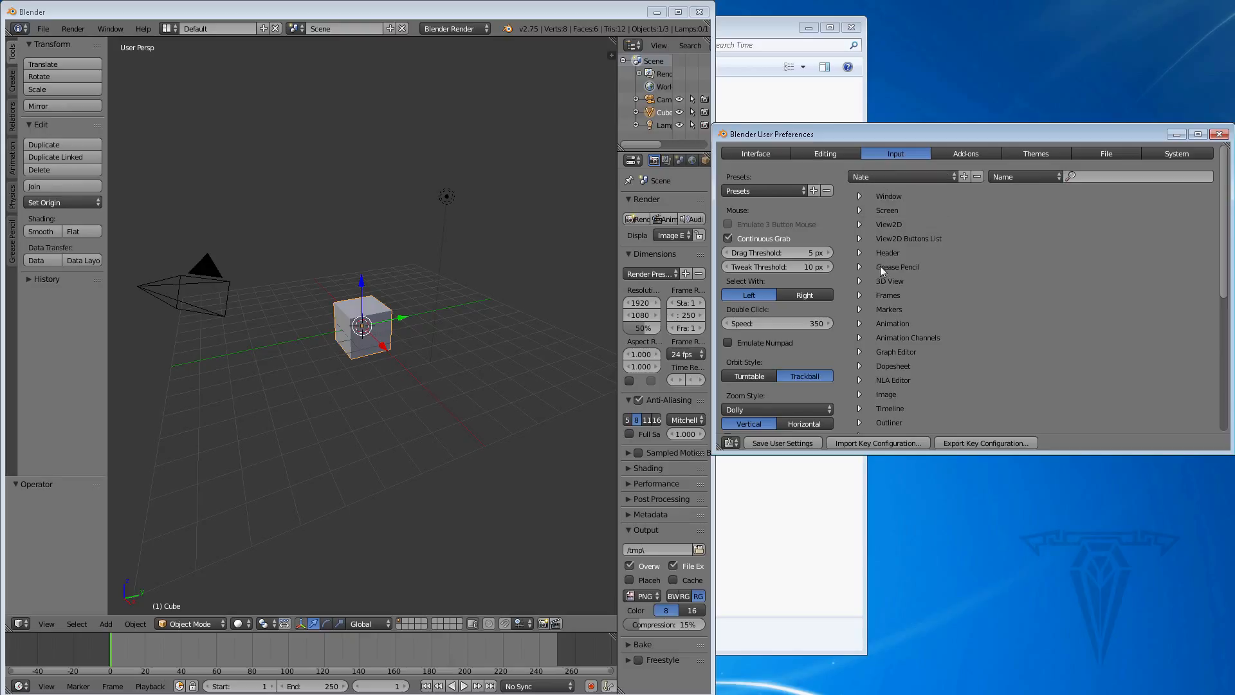
Expand the Rotate, Move and Zoom View entries under 3D View (Global) and add the Alt modifier to the Rotate View shortcut
click(883, 283)
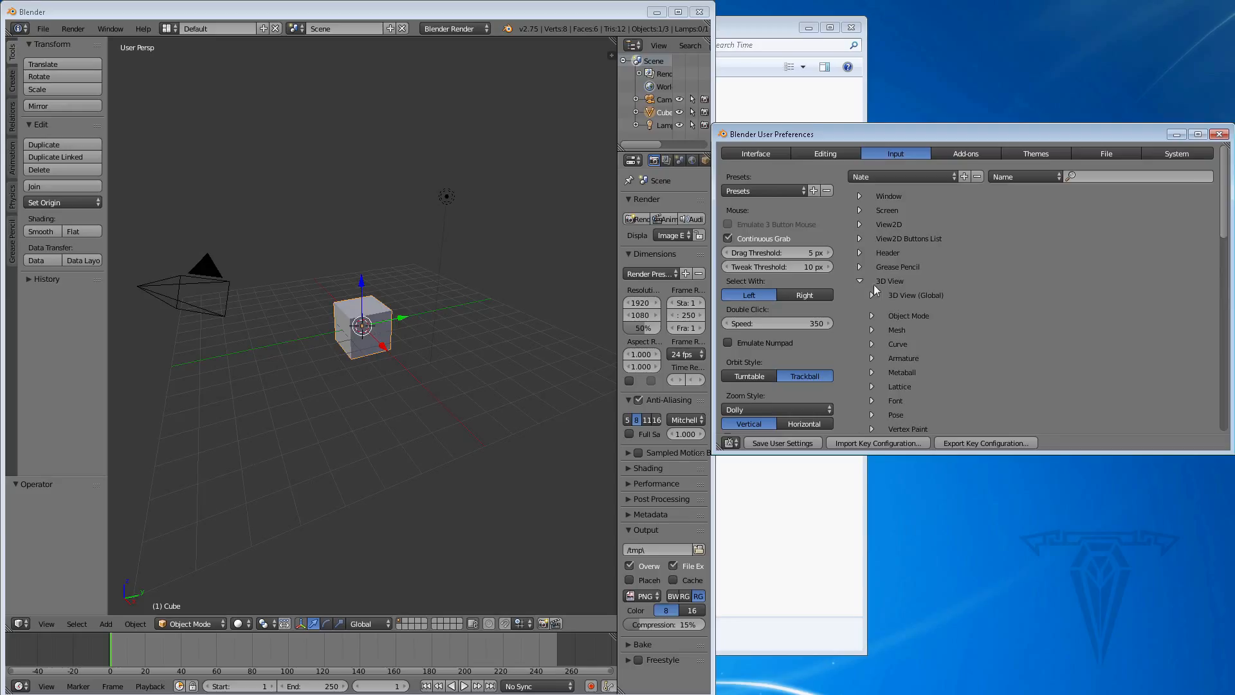
click(873, 296)
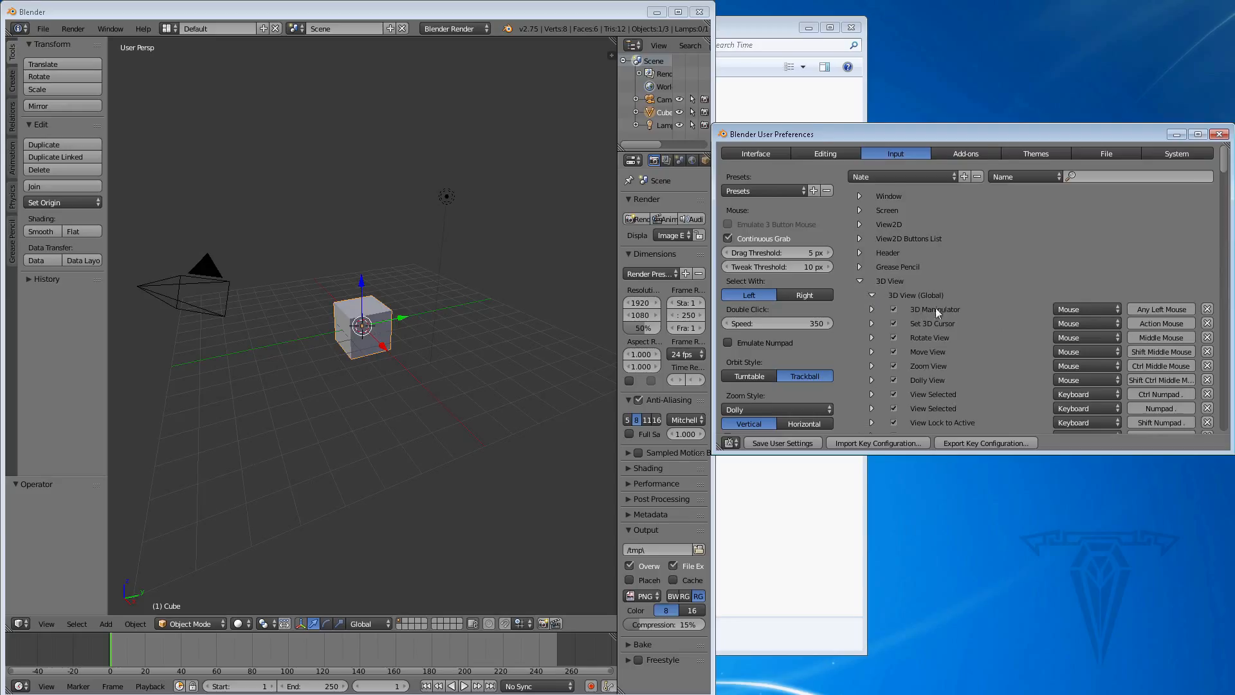
scroll(956, 329, down, 3)
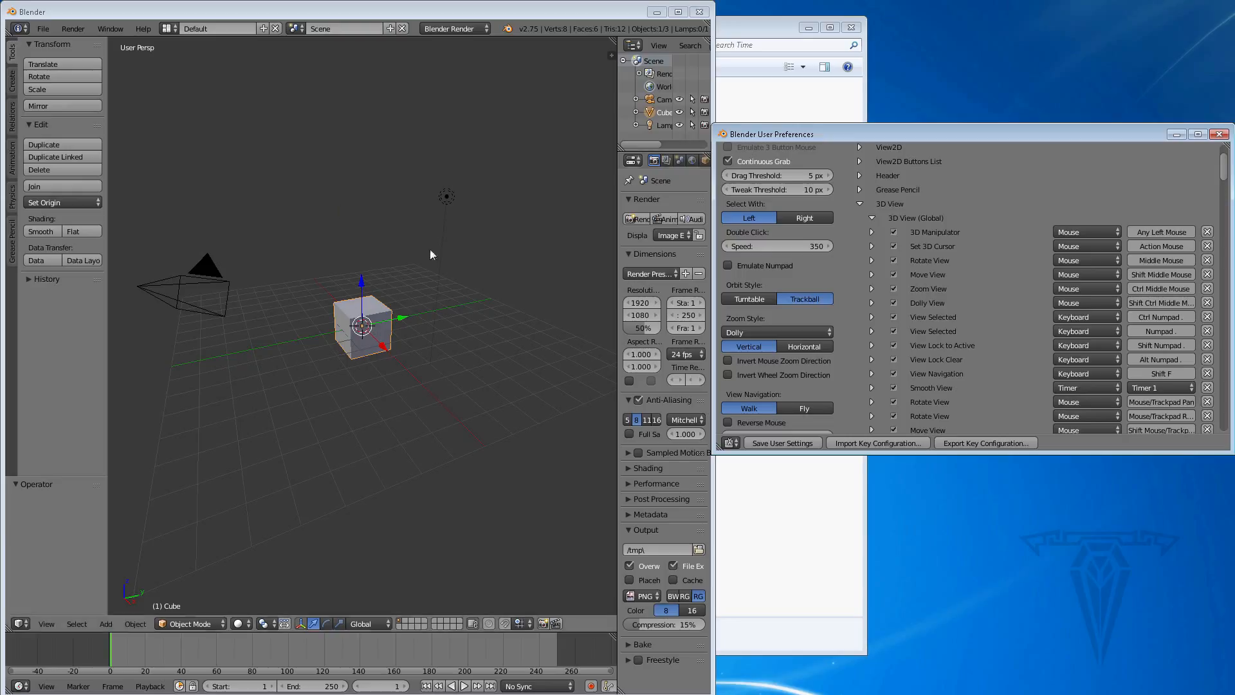
click(871, 261)
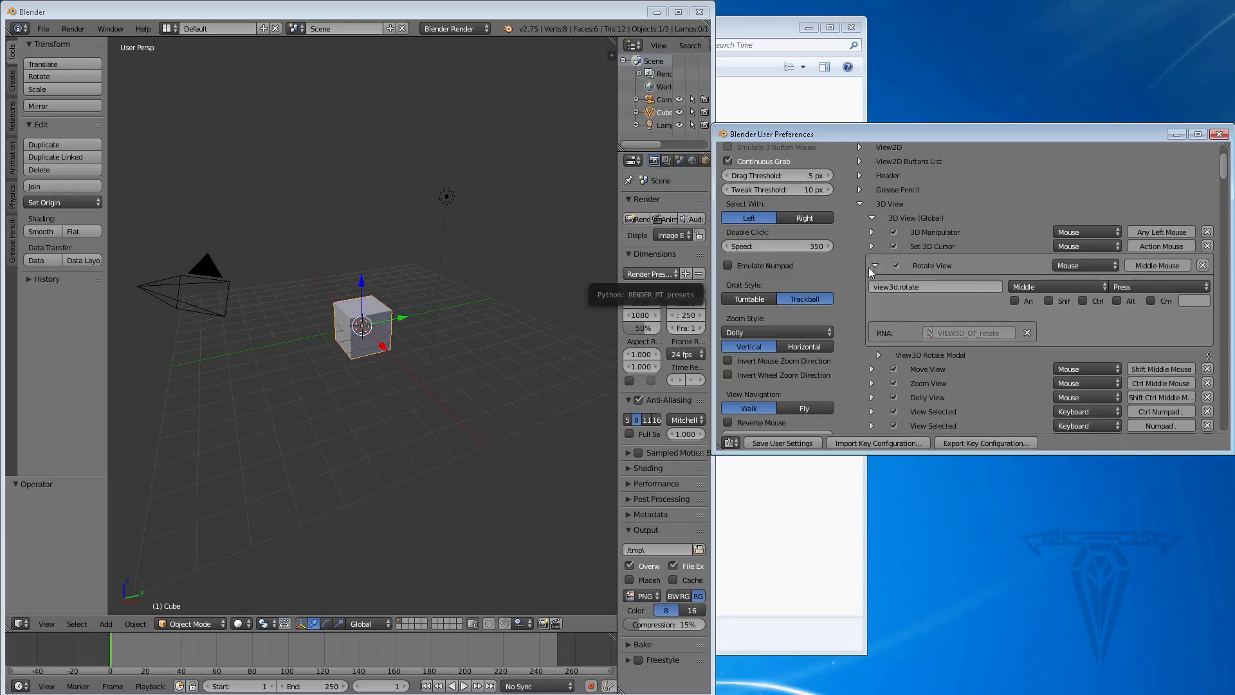
click(874, 368)
scroll(877, 368, down, 1)
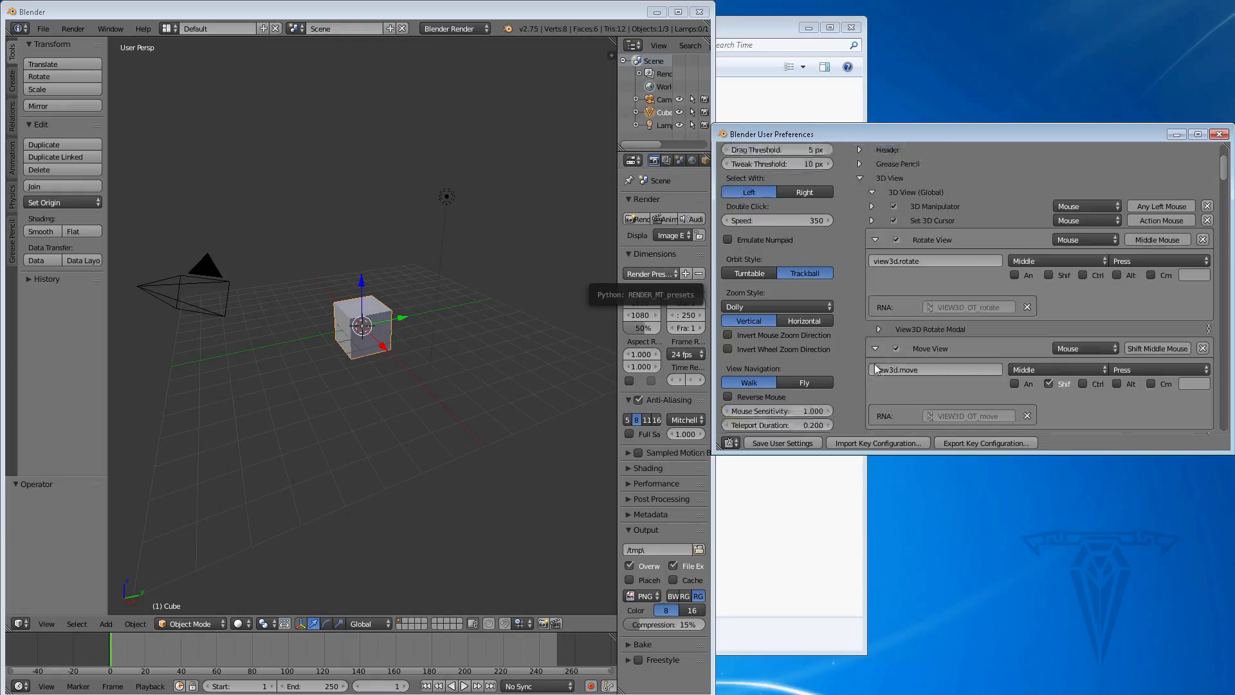
scroll(876, 369, down, 3)
click(875, 380)
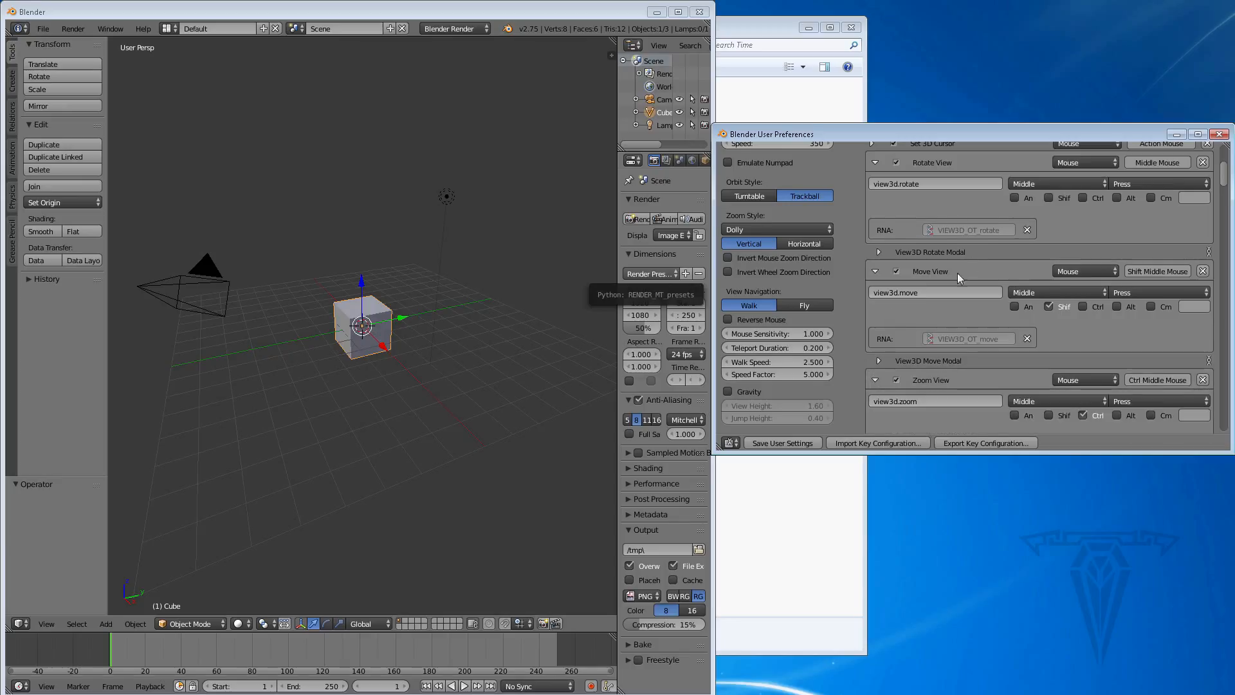
scroll(950, 238, down, 2)
scroll(950, 238, up, 3)
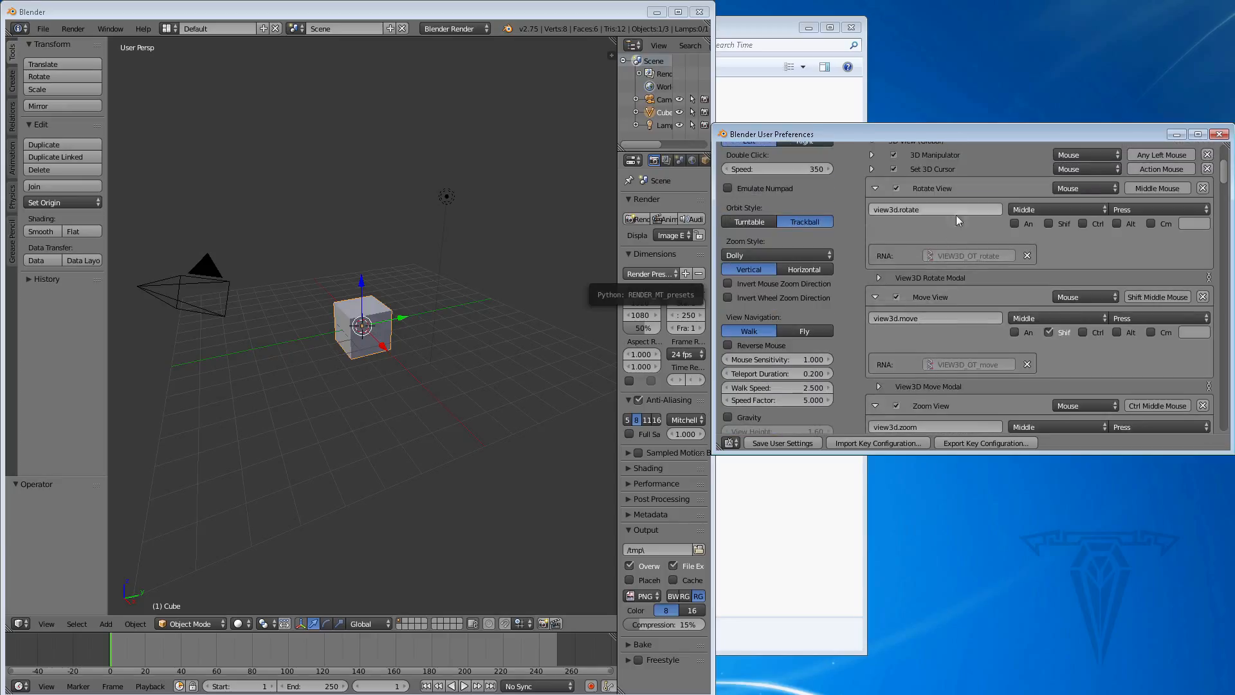
click(1117, 222)
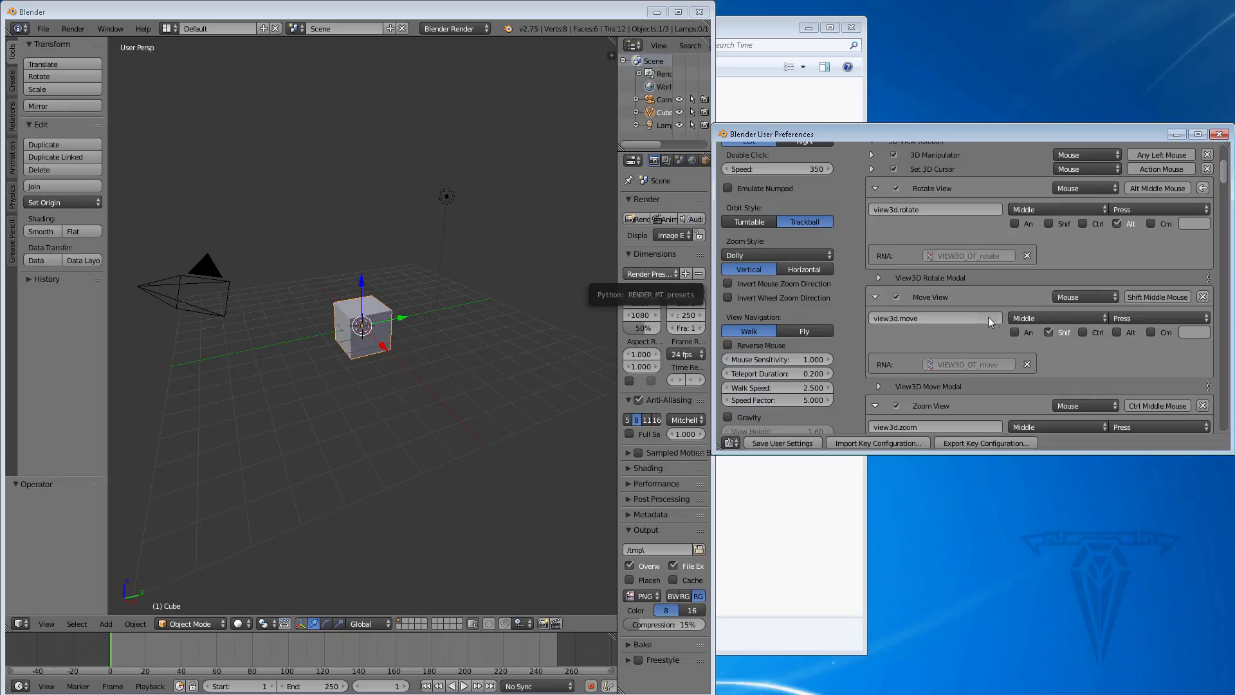
Remove the Shift modifier from the Move View shortcut, and try orbiting and zooming in the viewport
click(1049, 331)
mouse_move(430, 298)
alt+middle_down()
mouse_move(436, 308)
mouse_move(417, 287)
mouse_move(383, 303)
mouse_move(384, 317)
mouse_move(376, 288)
mouse_move(412, 291)
alt+middle_up()
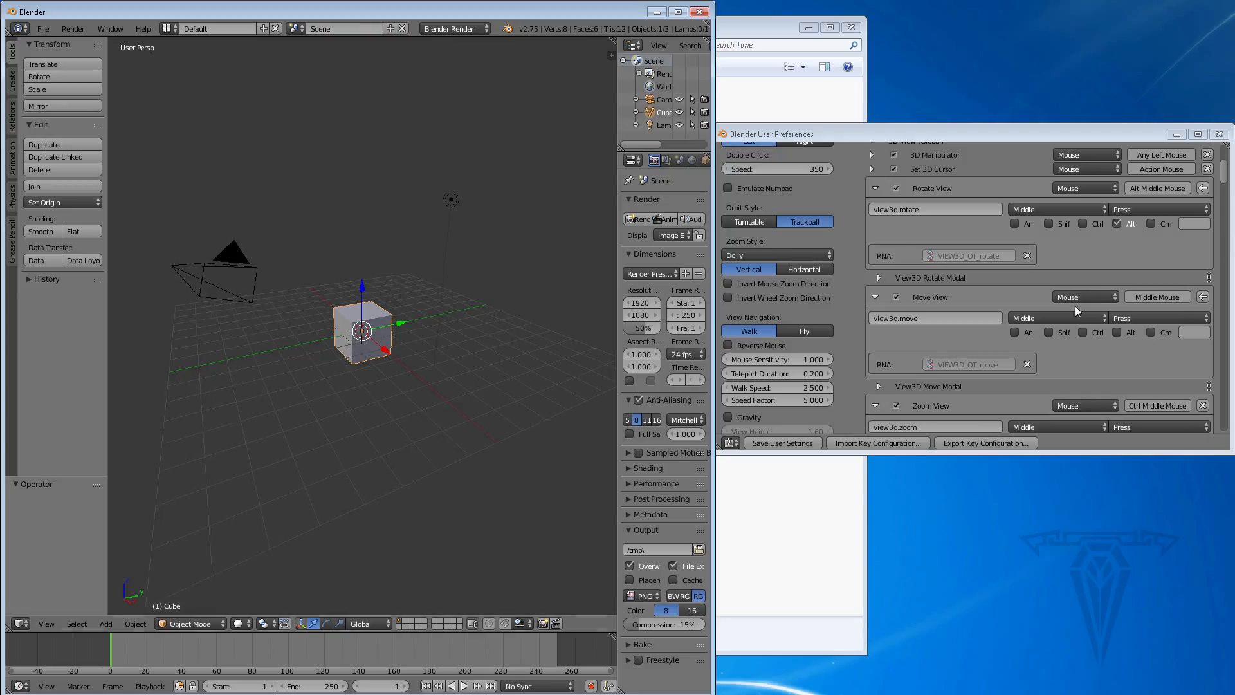
scroll(1224, 190, down, 1)
scroll(1225, 190, down, 6)
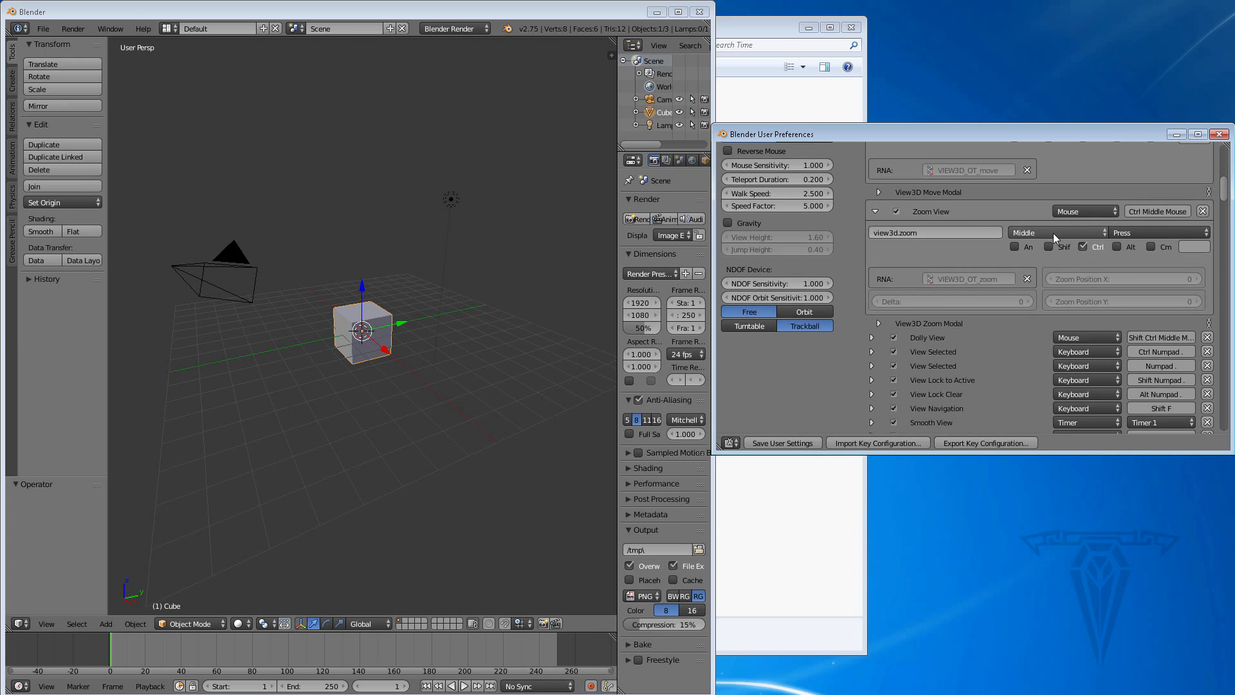
mouse_move(401, 298)
ctrl+middle_down()
mouse_move(420, 342)
mouse_move(391, 269)
mouse_move(406, 286)
ctrl+middle_up()
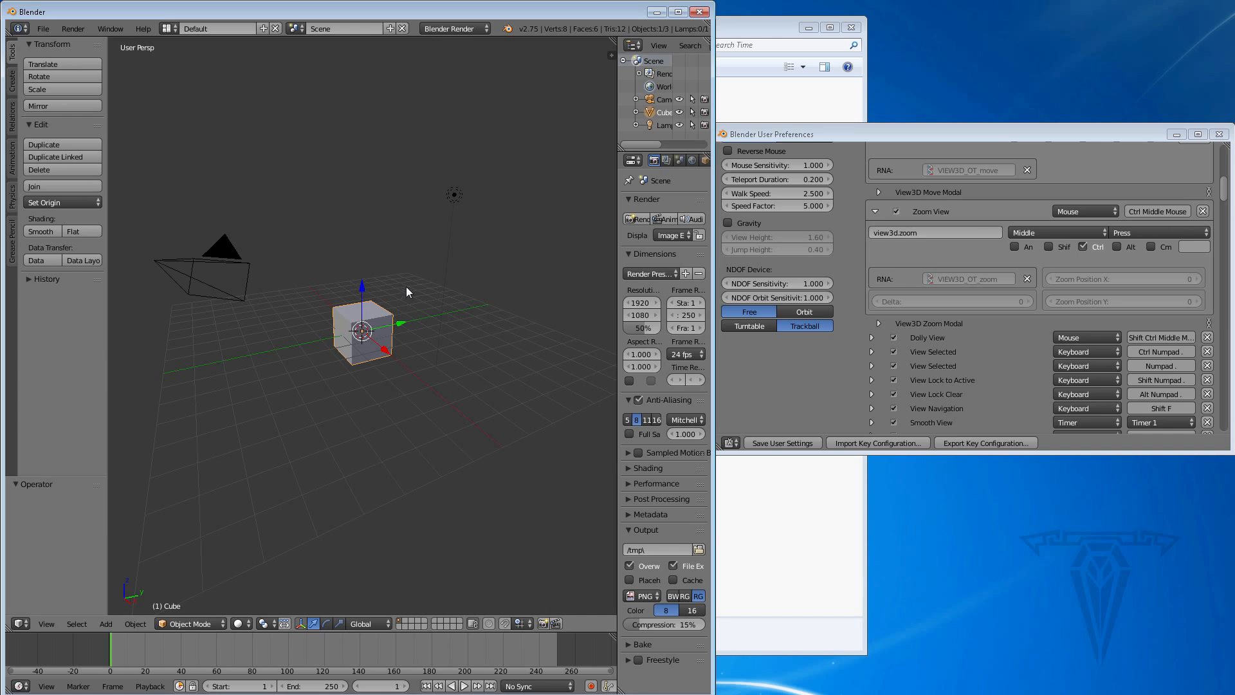
Collapse the expanded Zoom, Move and Rotate View entries and the 3D View key map groups
click(875, 211)
scroll(911, 228, up, 5)
click(875, 226)
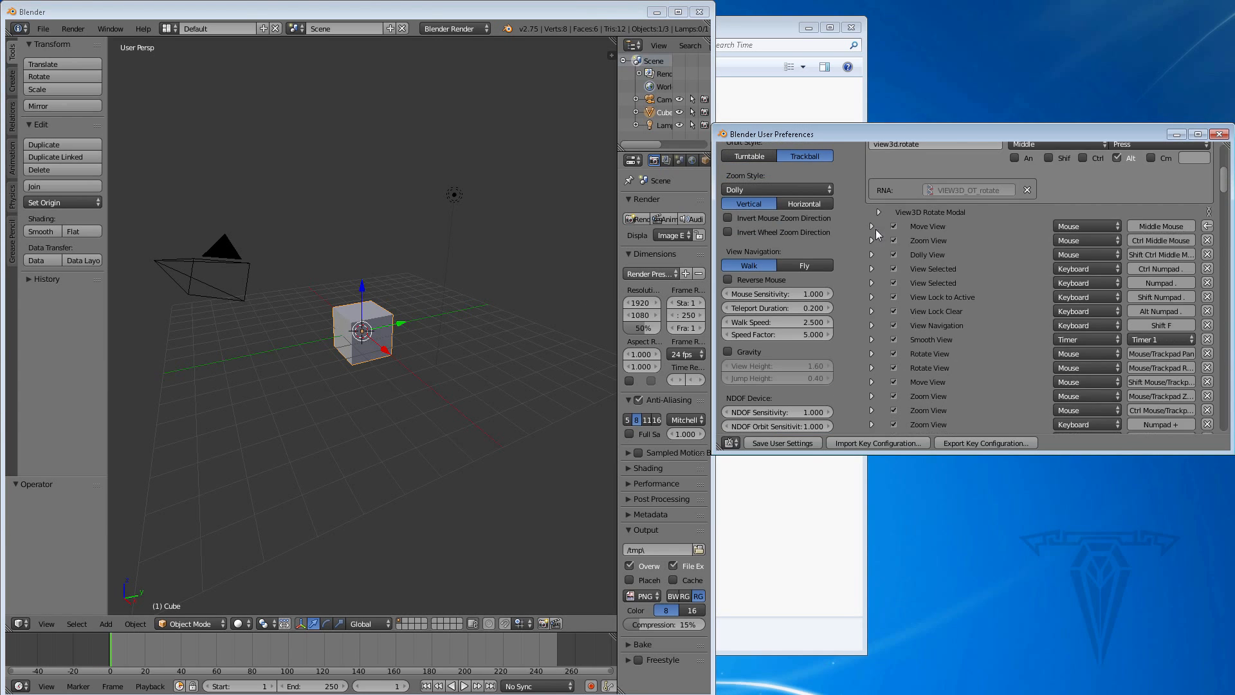
scroll(889, 233, up, 4)
click(875, 225)
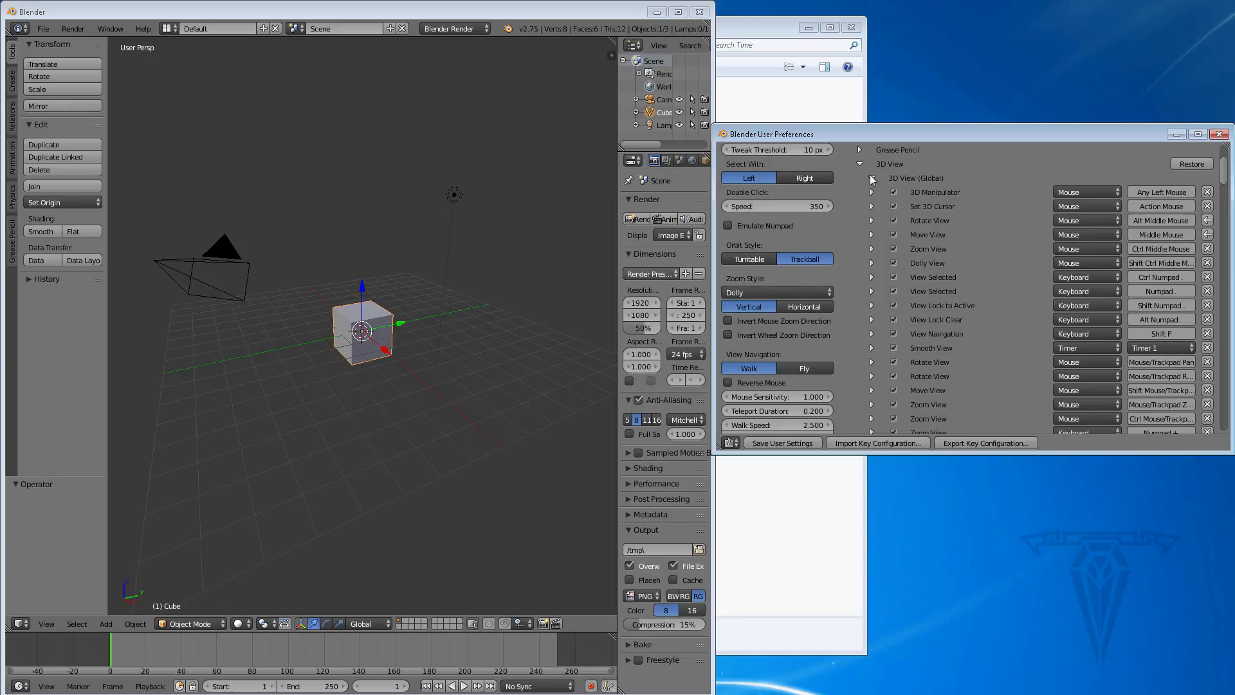
click(873, 179)
click(860, 164)
scroll(959, 223, up, 5)
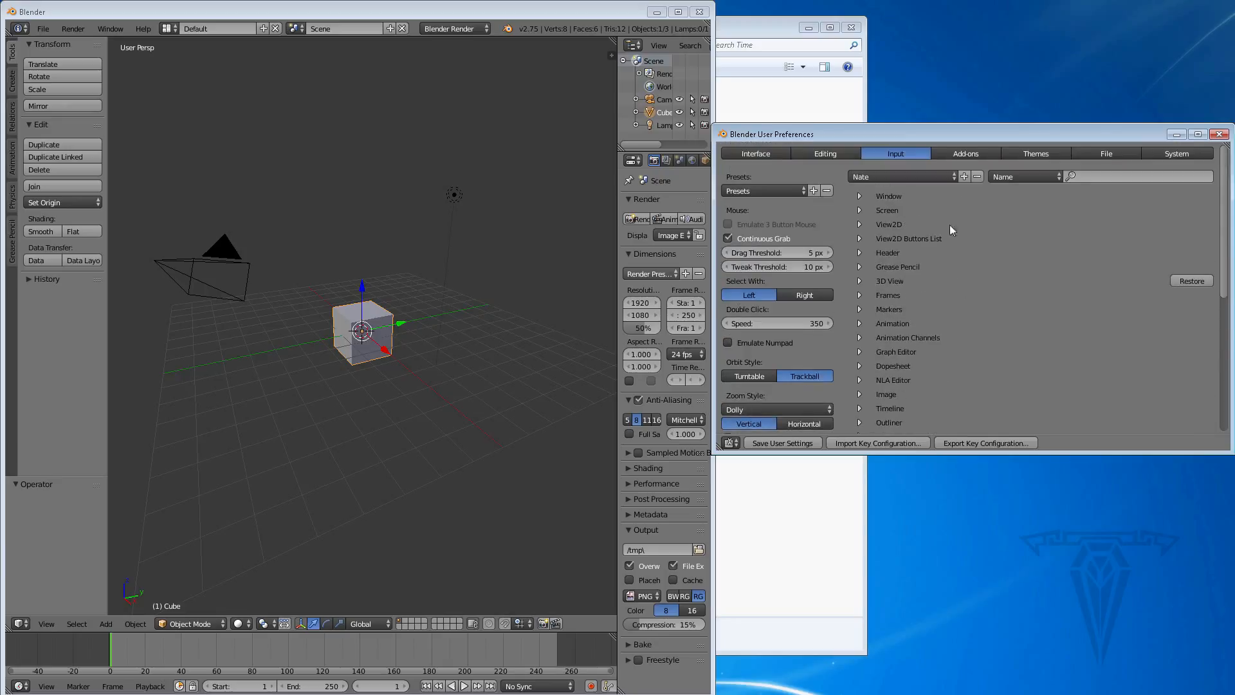
Search the add-ons for "import" and enable Import-Export: Import Images as Planes
click(966, 154)
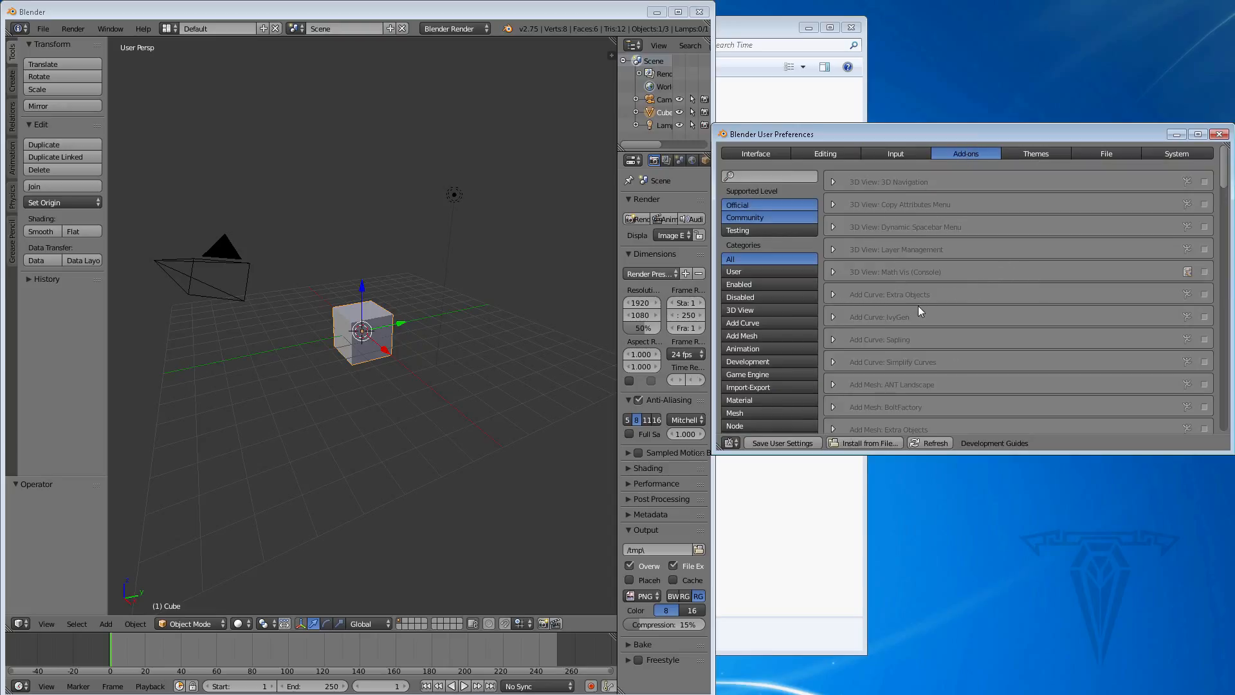
click(745, 175)
text(Impor)
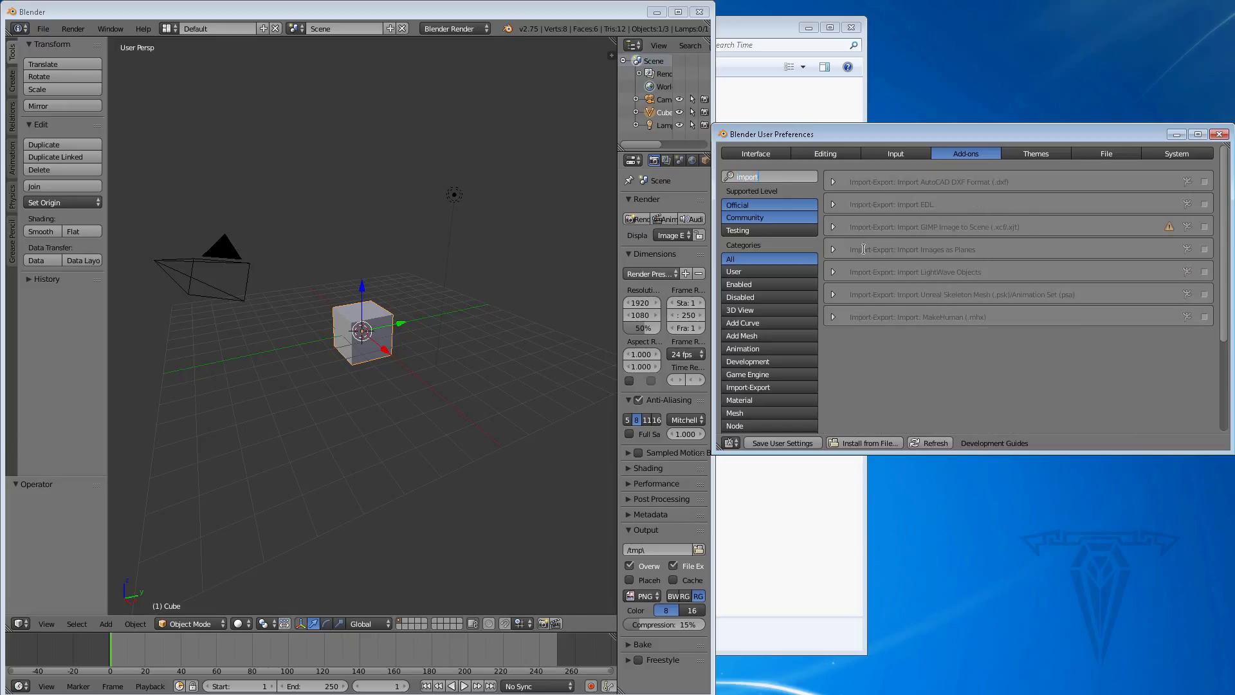
key(Return)
click(1205, 249)
Search the add-ons for "auto" and enable Render: Auto Tile Size
click(769, 175)
text(auto)
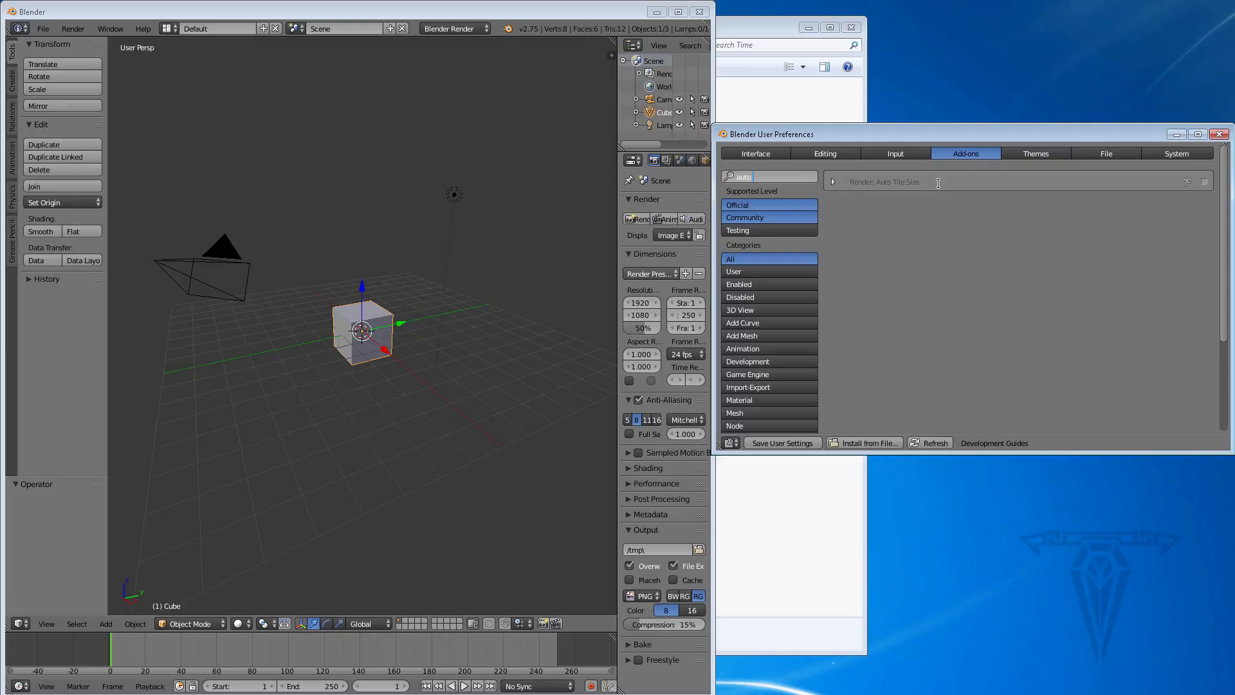
click(1204, 181)
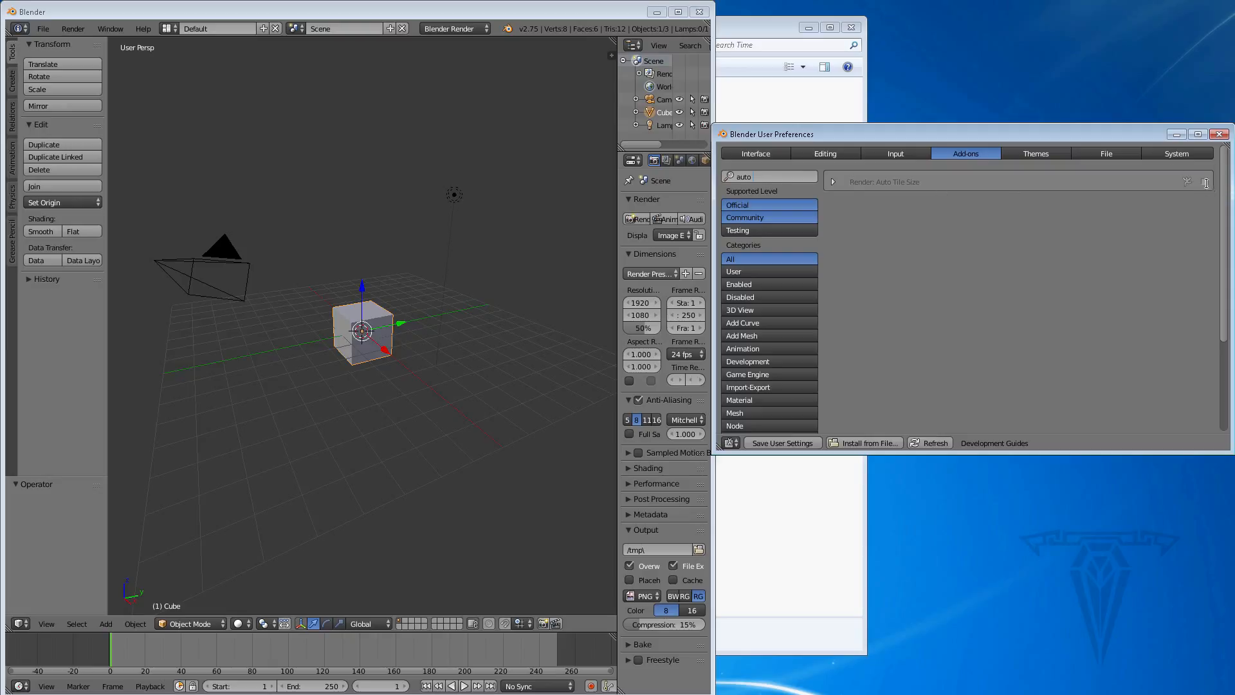
Search the add-ons for "extra", enable Add Mesh: Extra Objects, and check the mesh types offered for adding in the viewport
click(771, 175)
text(extra)
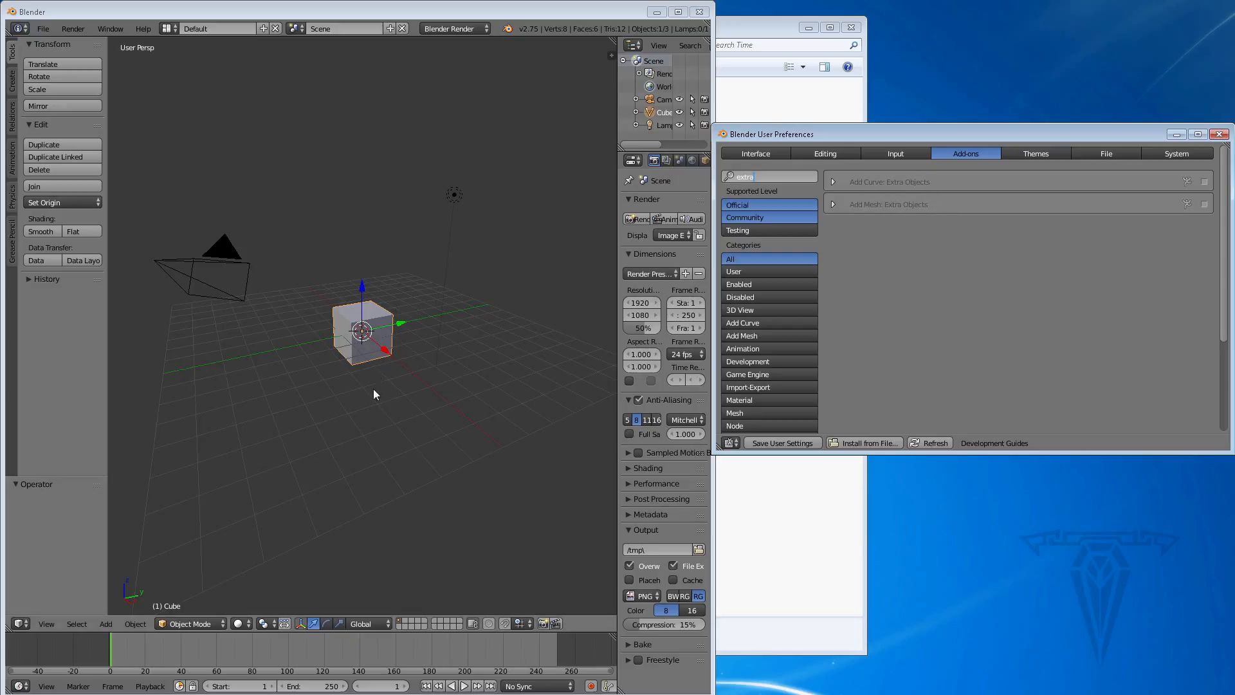
key(shift+a)
mouse_move(358, 332)
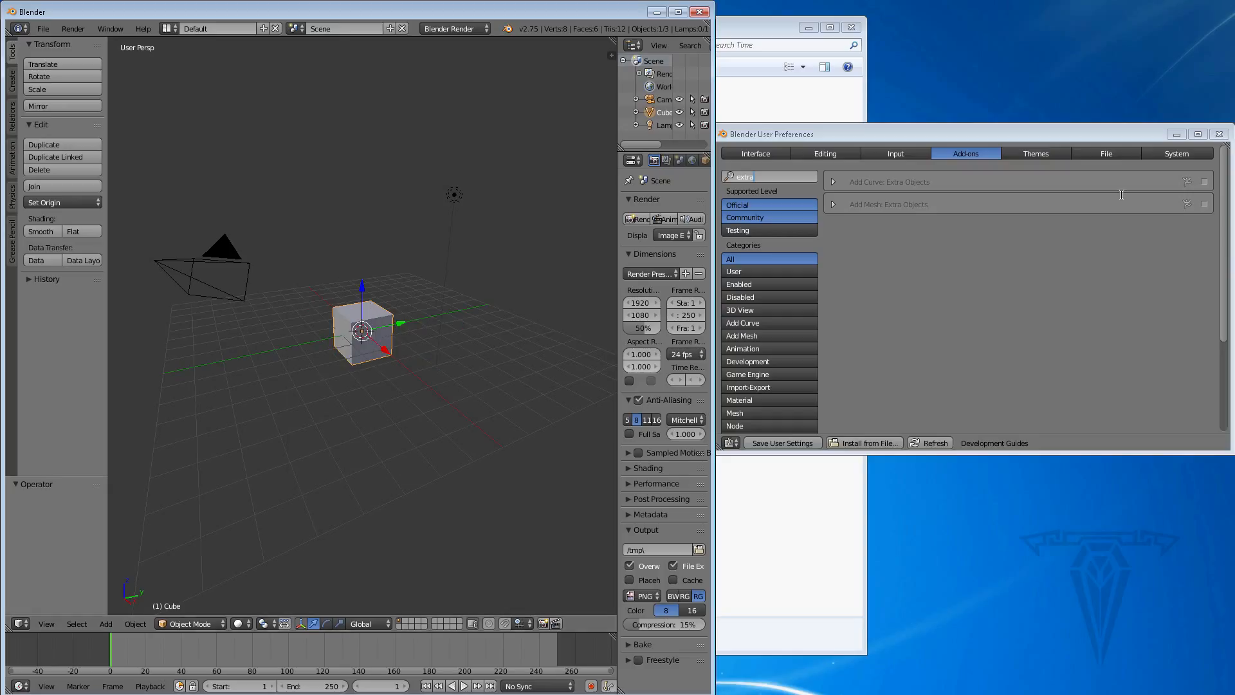
click(1205, 205)
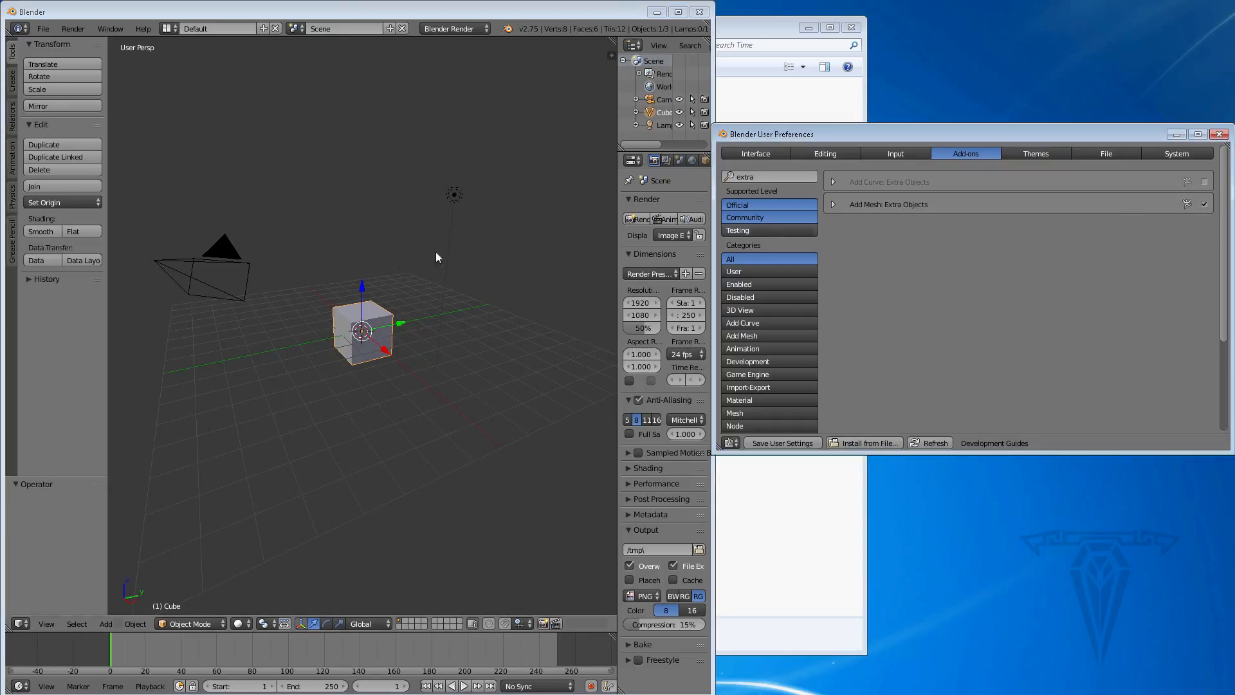
key(shift+a)
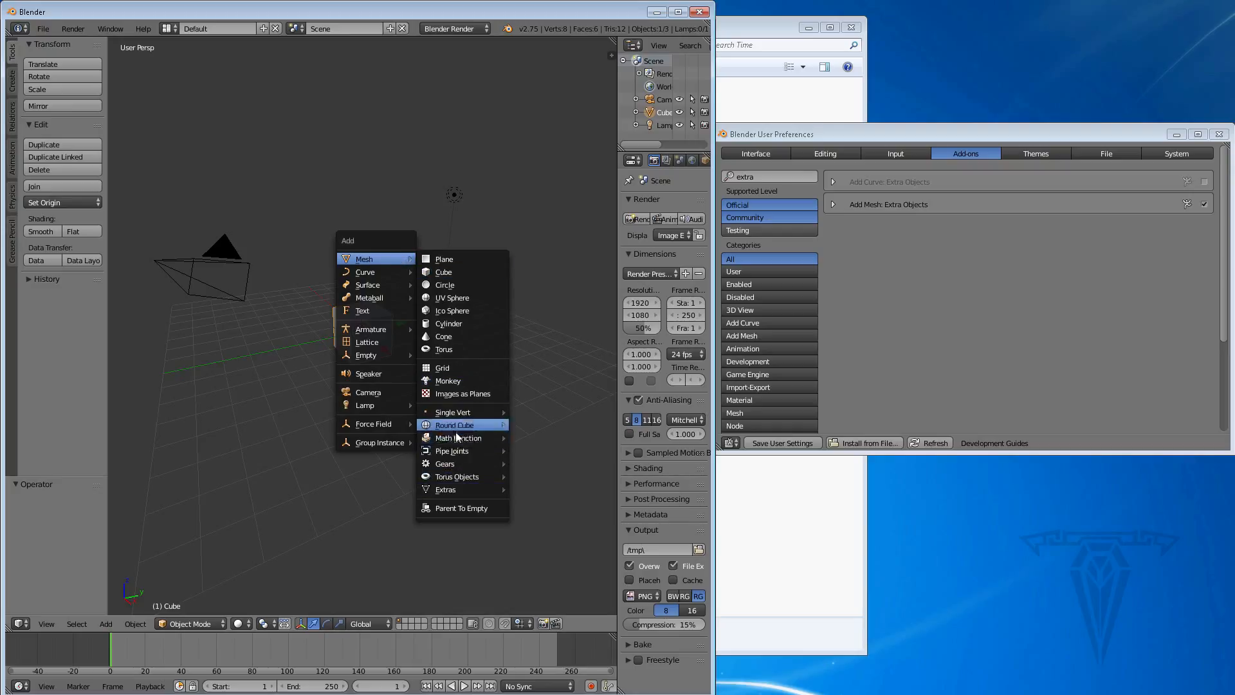
Search the add-ons for "loop" and enable Mesh: LoopTools
mouse_move(472, 462)
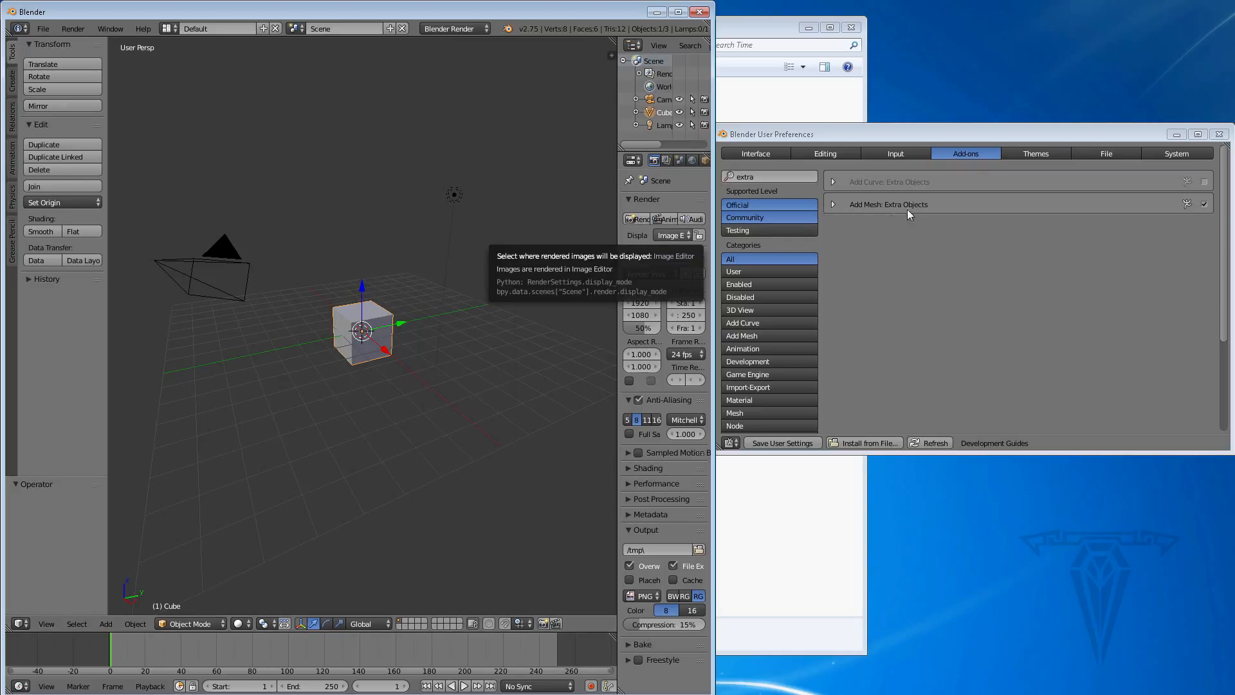
click(775, 173)
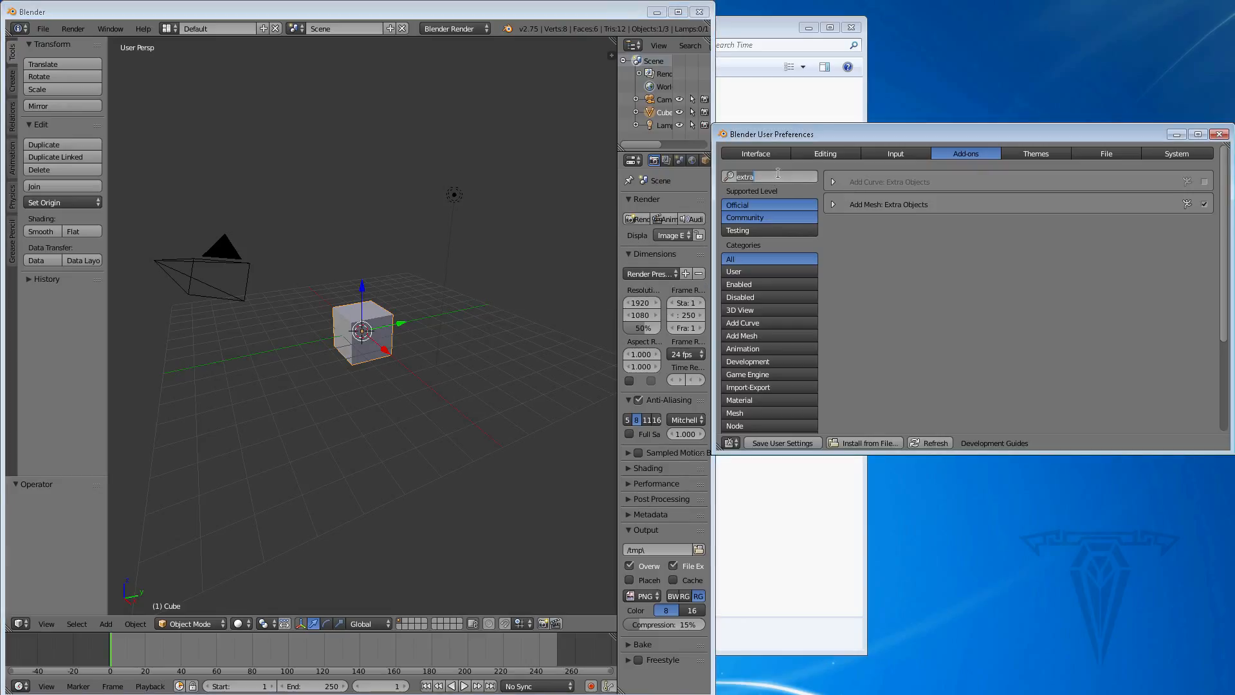
text(loop)
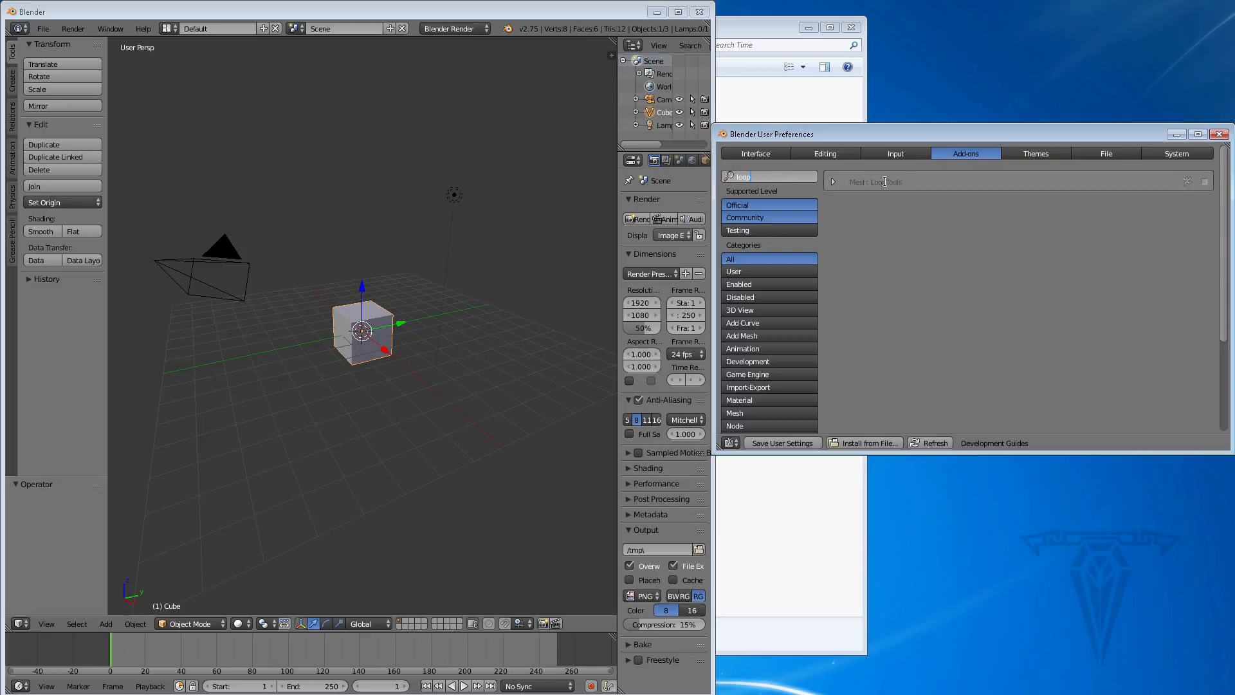
click(1205, 182)
Search the add-ons for "Frac" and enable both Object: Cell Fracture and Object: Fracture Tools
click(779, 176)
text(Frac)
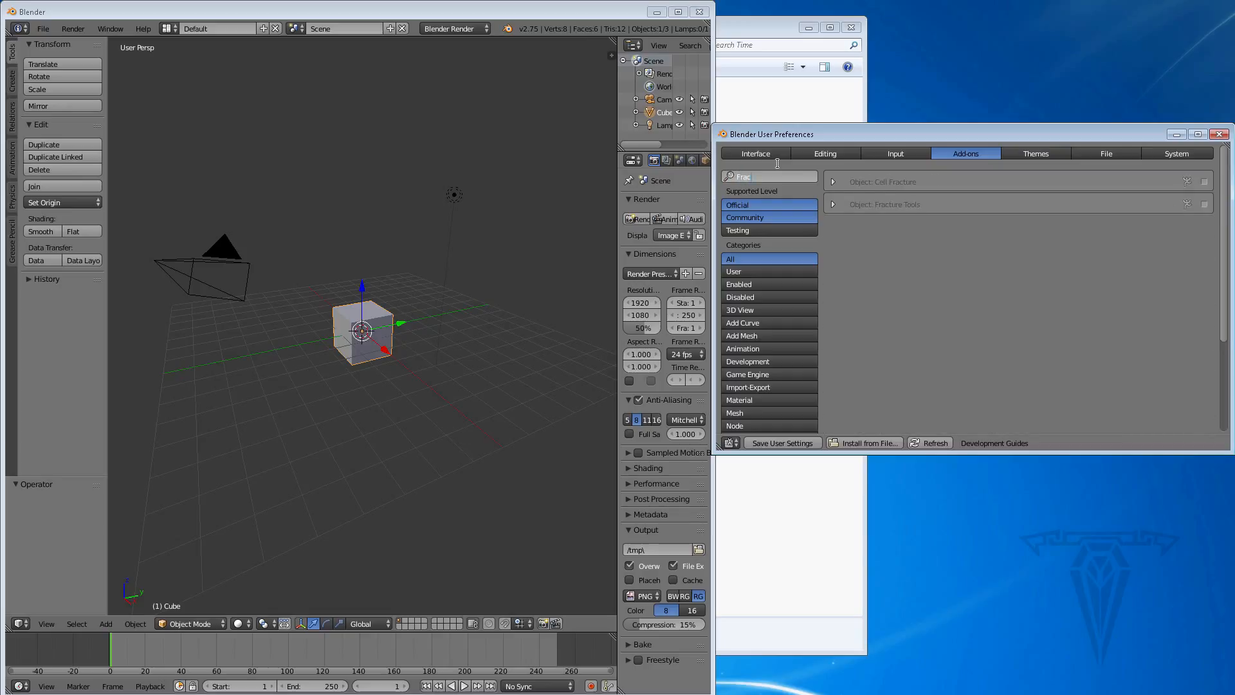
click(1205, 182)
click(1205, 204)
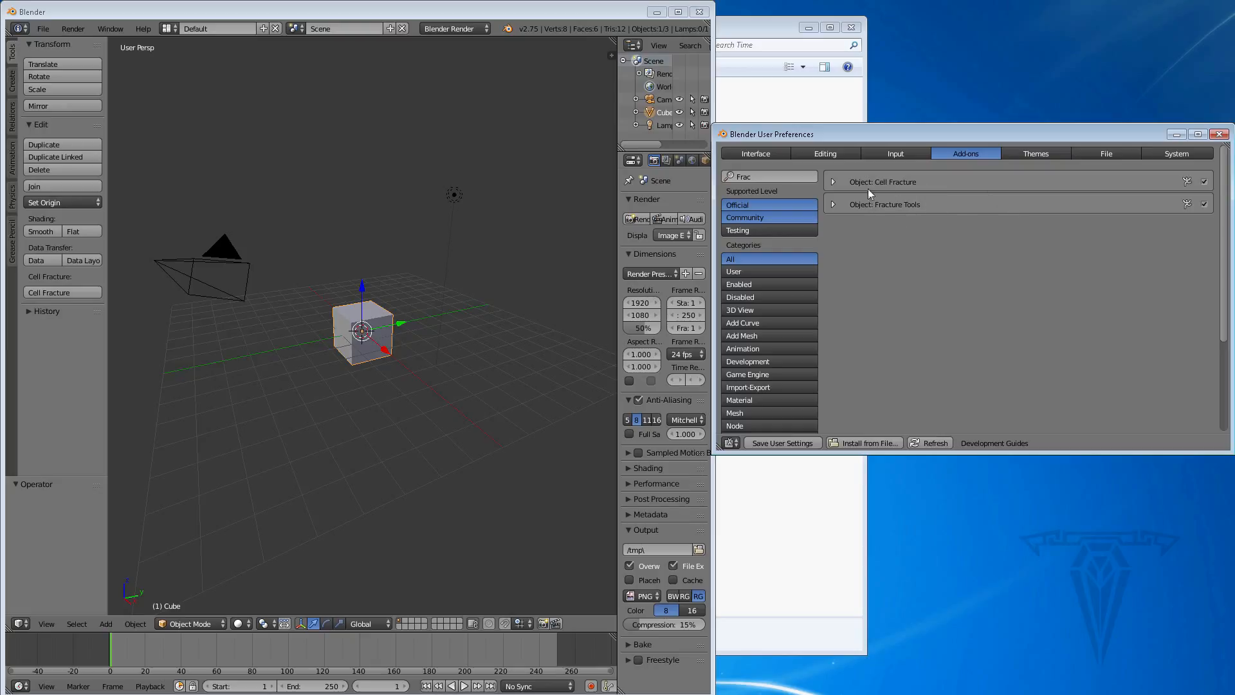
click(764, 175)
Try an orange-red Inner Selected colour for the theme's Radio Buttons, and return it to a blue near RGB 0.380, 0.580, 0.761
click(1038, 153)
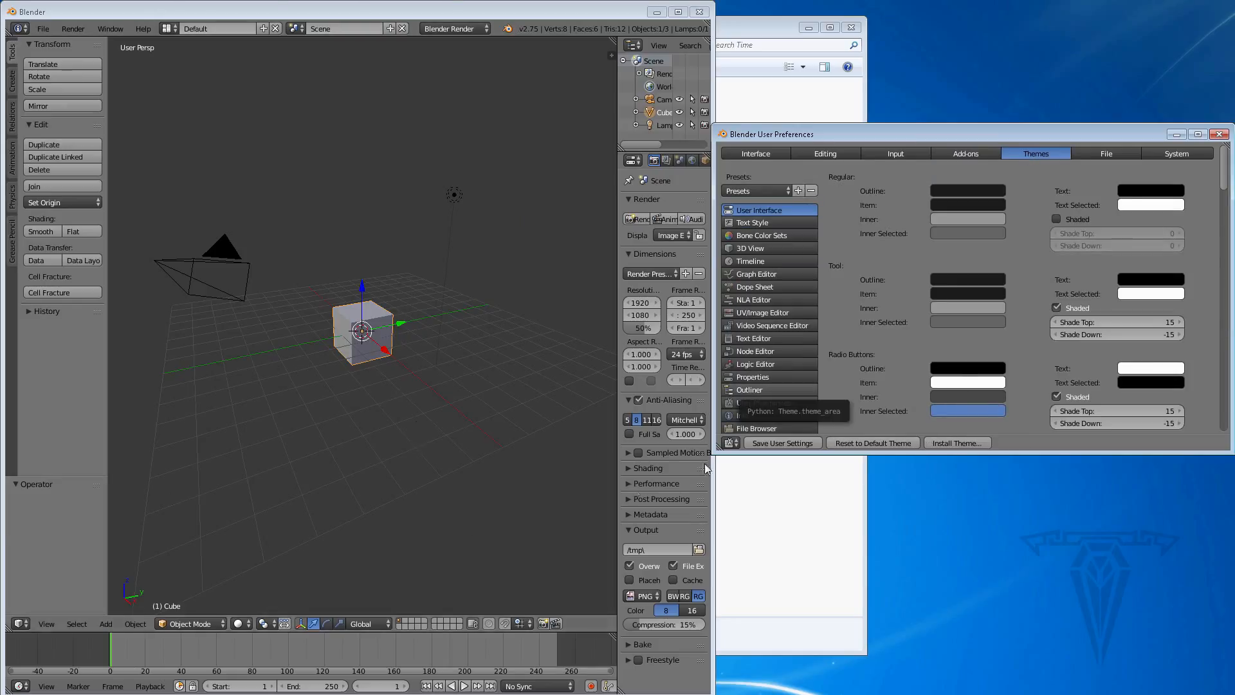
click(951, 410)
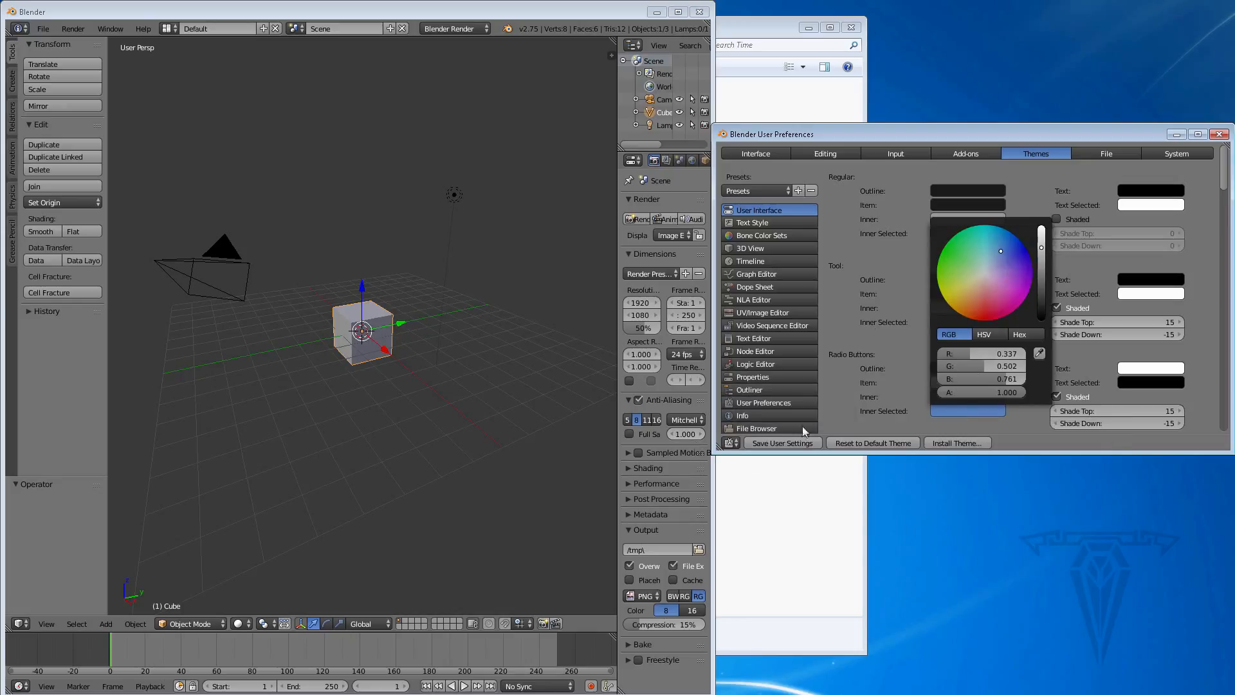
click(983, 411)
click(973, 314)
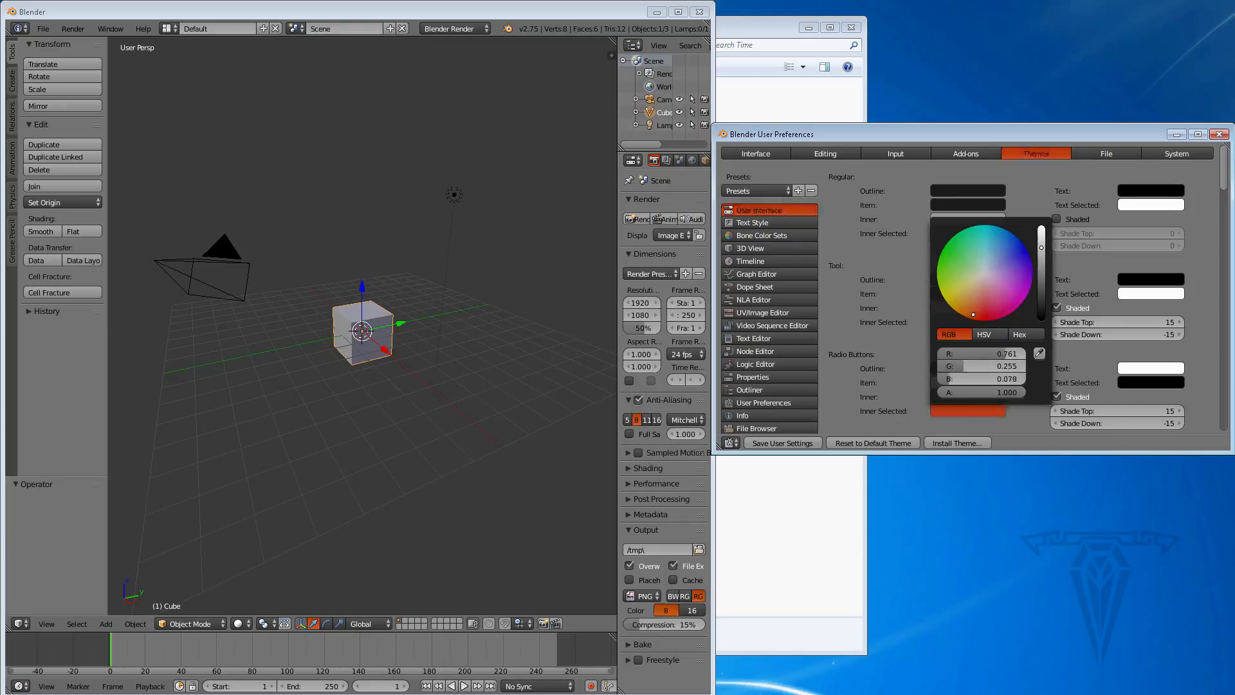
mouse_move(973, 314)
mouse_down()
mouse_move(987, 252)
mouse_move(1012, 257)
mouse_up()
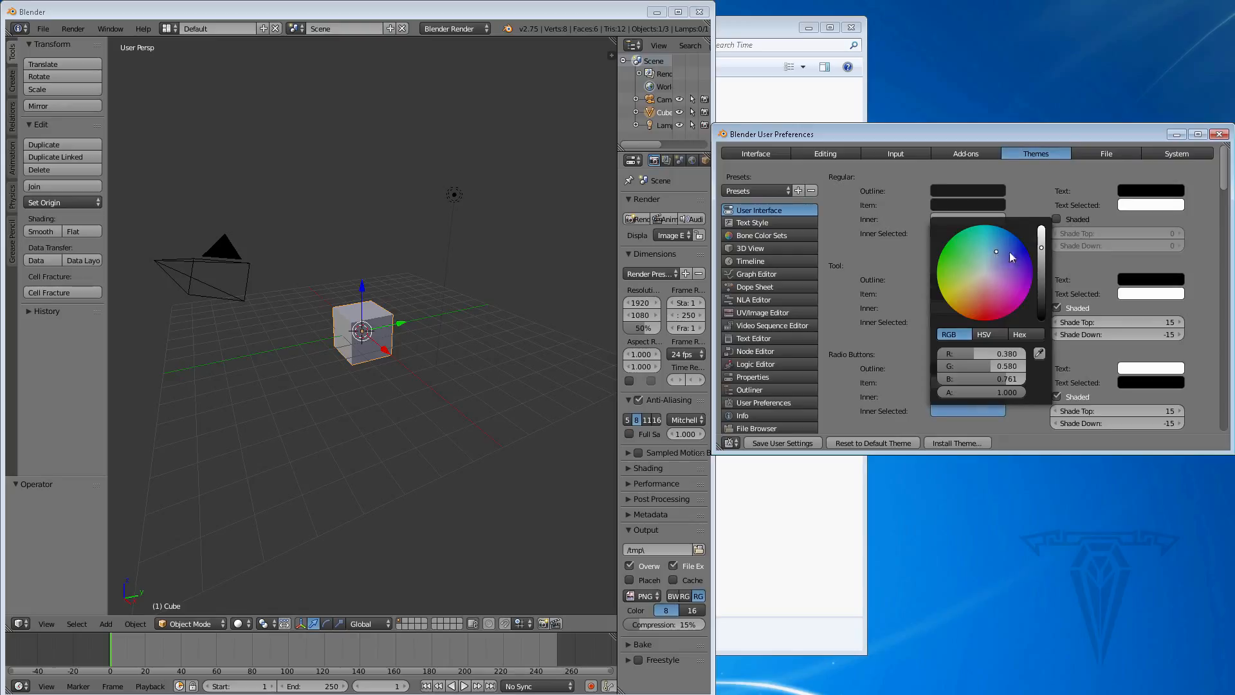
Enable Auto Run Python Scripts in the file preferences and set the system Compute Device to CUDA
click(1108, 154)
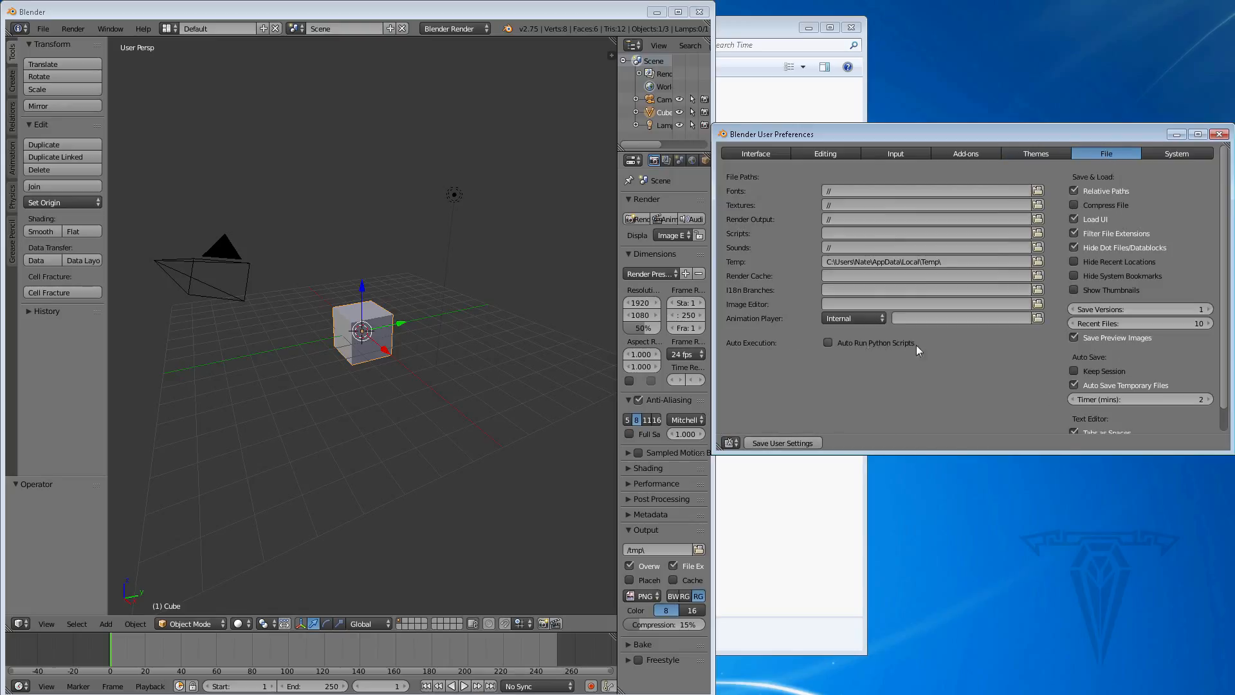
click(828, 343)
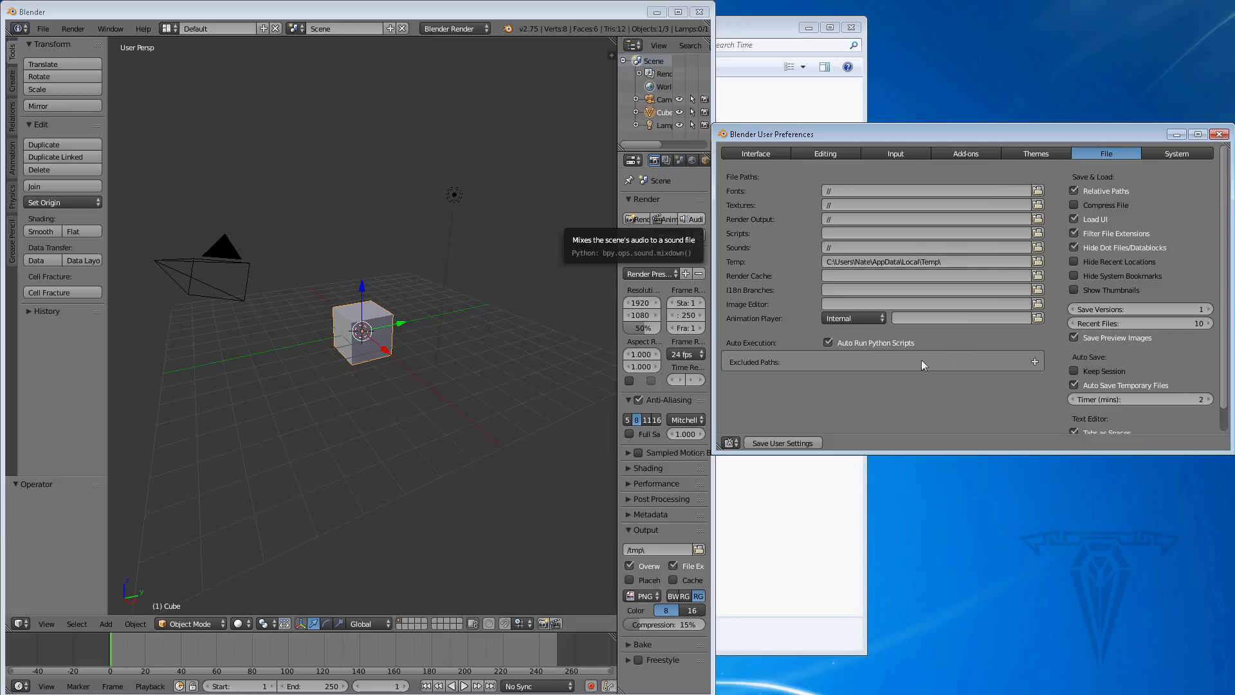
click(1175, 156)
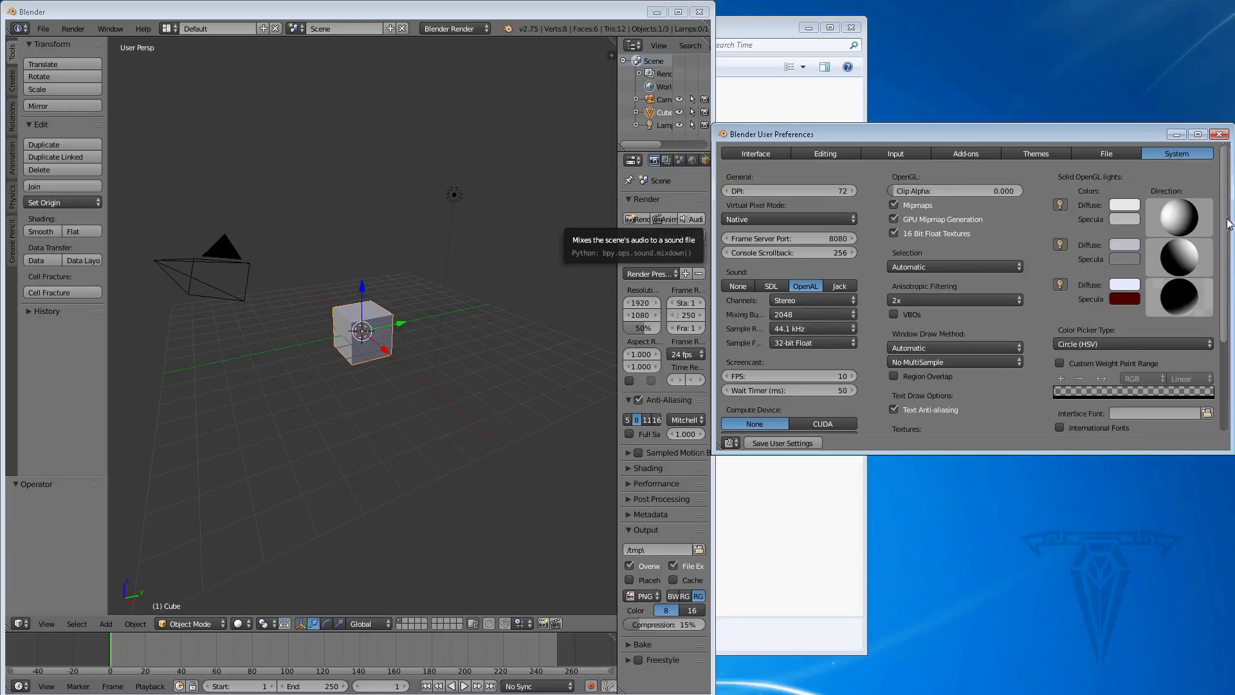
drag(1224, 214, 1232, 286)
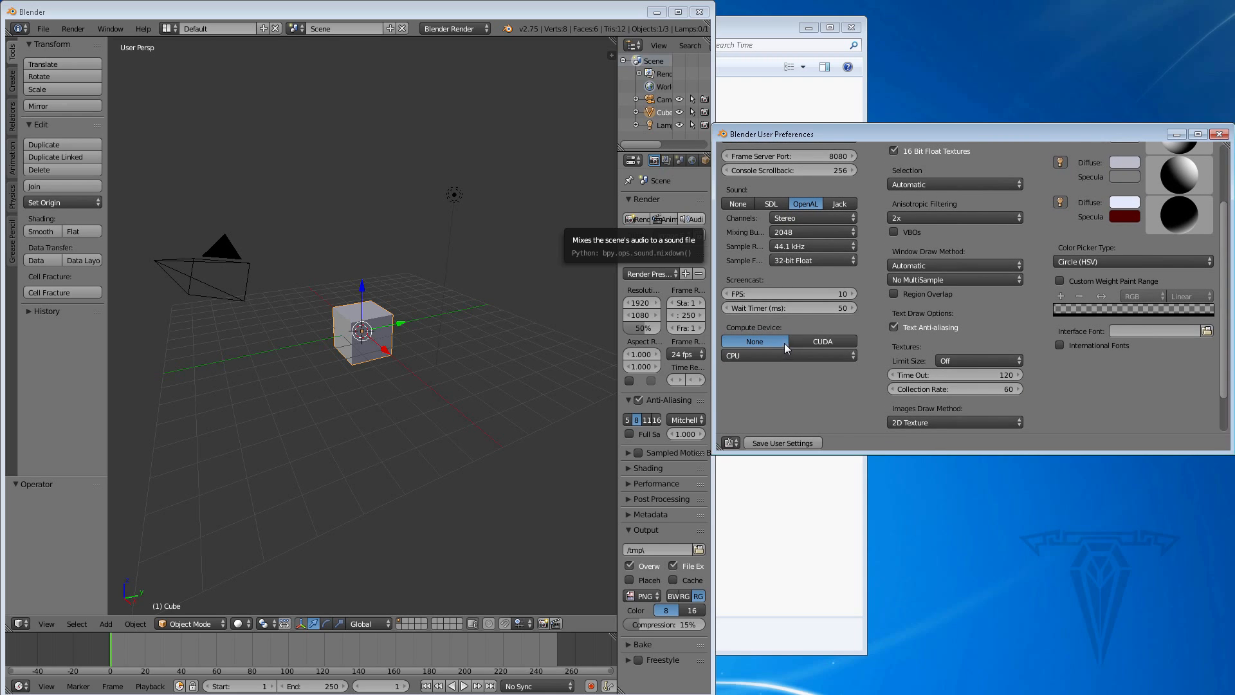
click(826, 339)
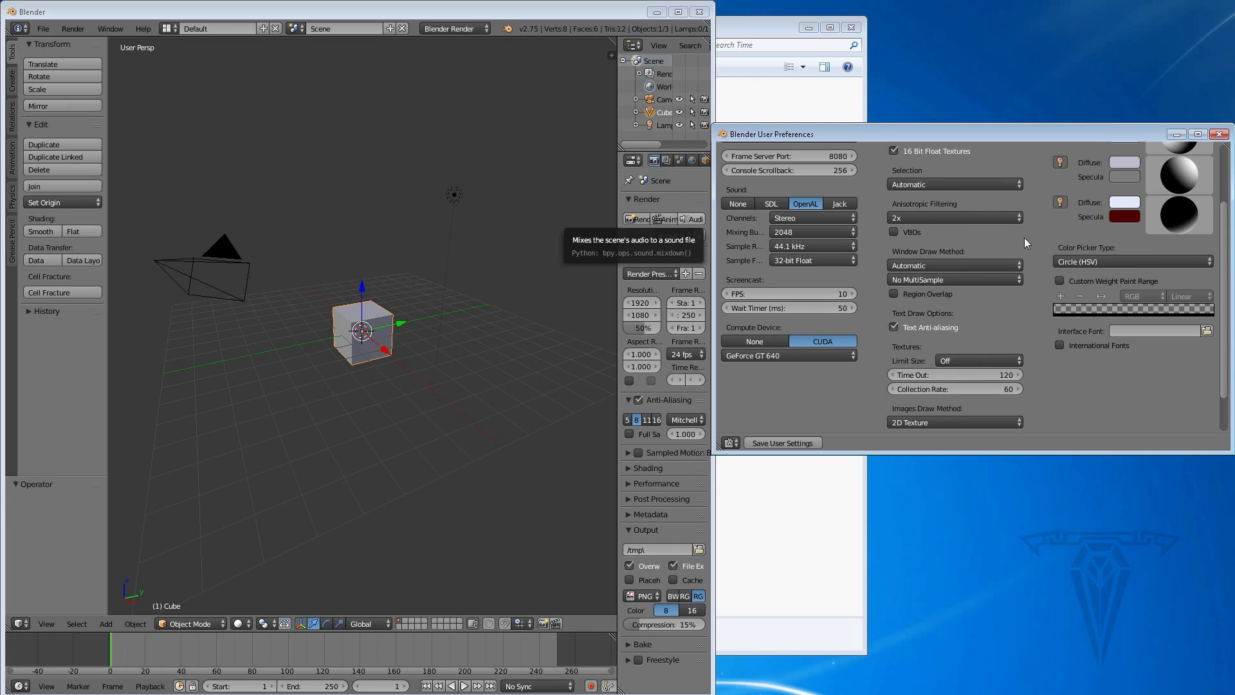
Save the user settings and close the User Preferences window
mouse_move(1225, 217)
mouse_down()
mouse_move(1221, 162)
mouse_move(1211, 238)
mouse_up()
click(790, 444)
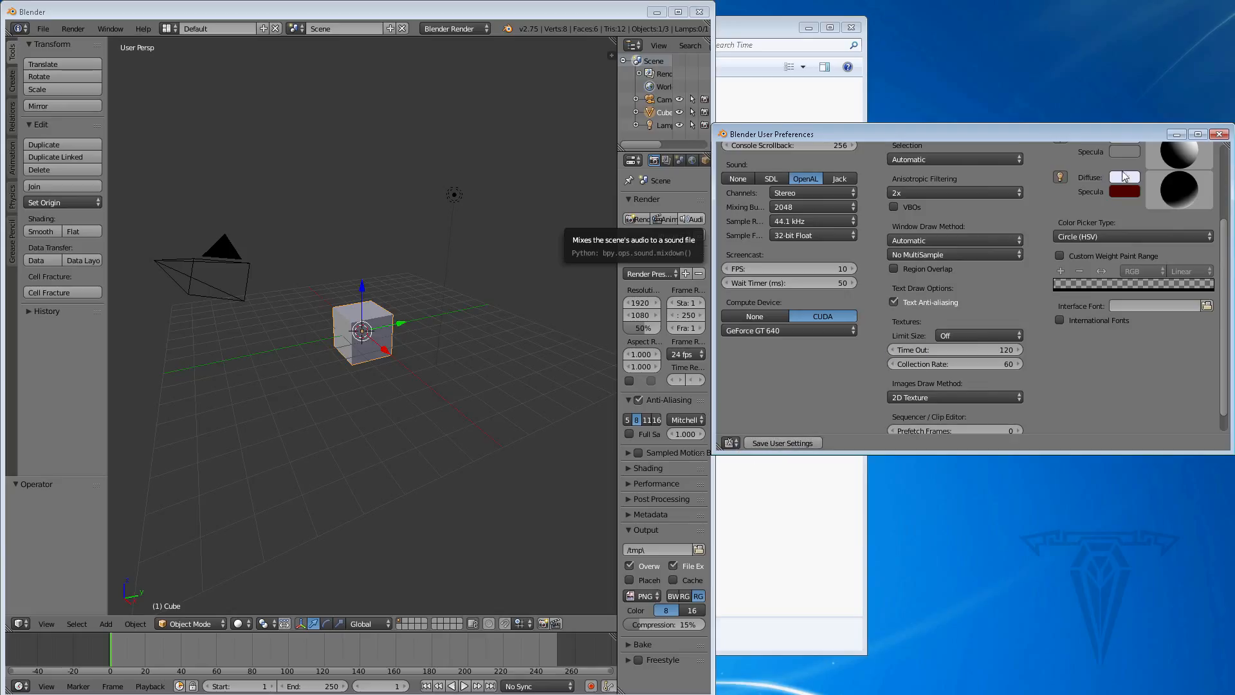
drag(1222, 249, 1220, 168)
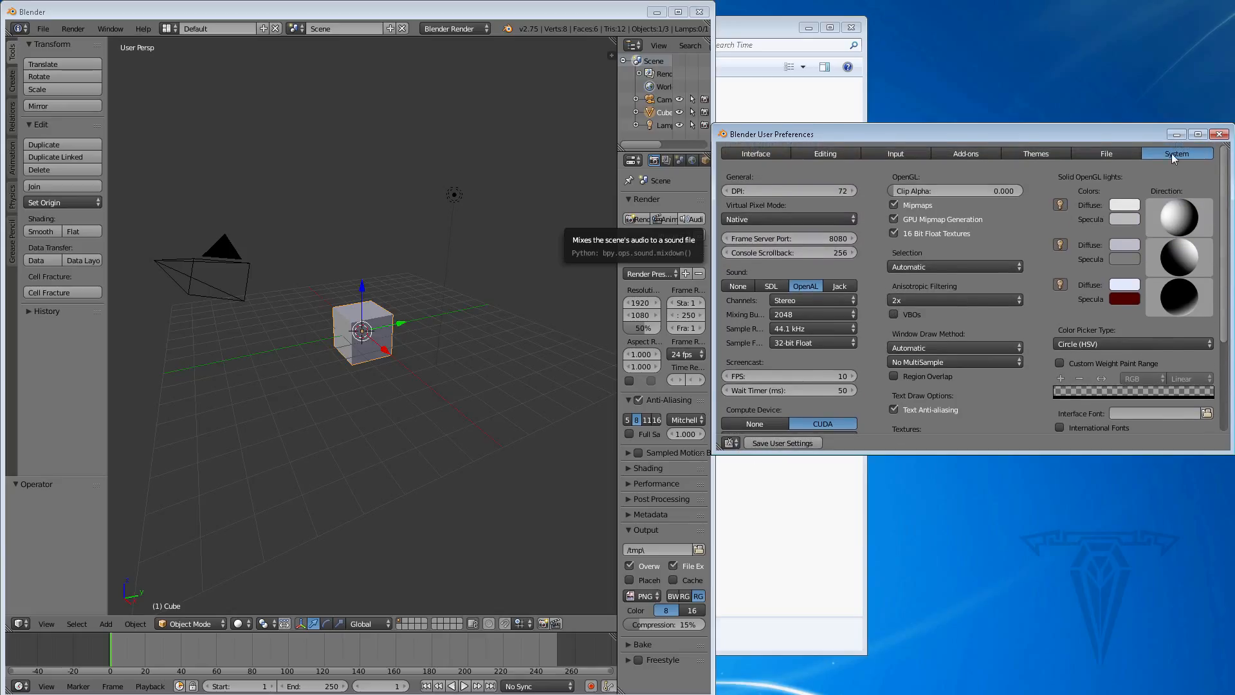
click(1219, 135)
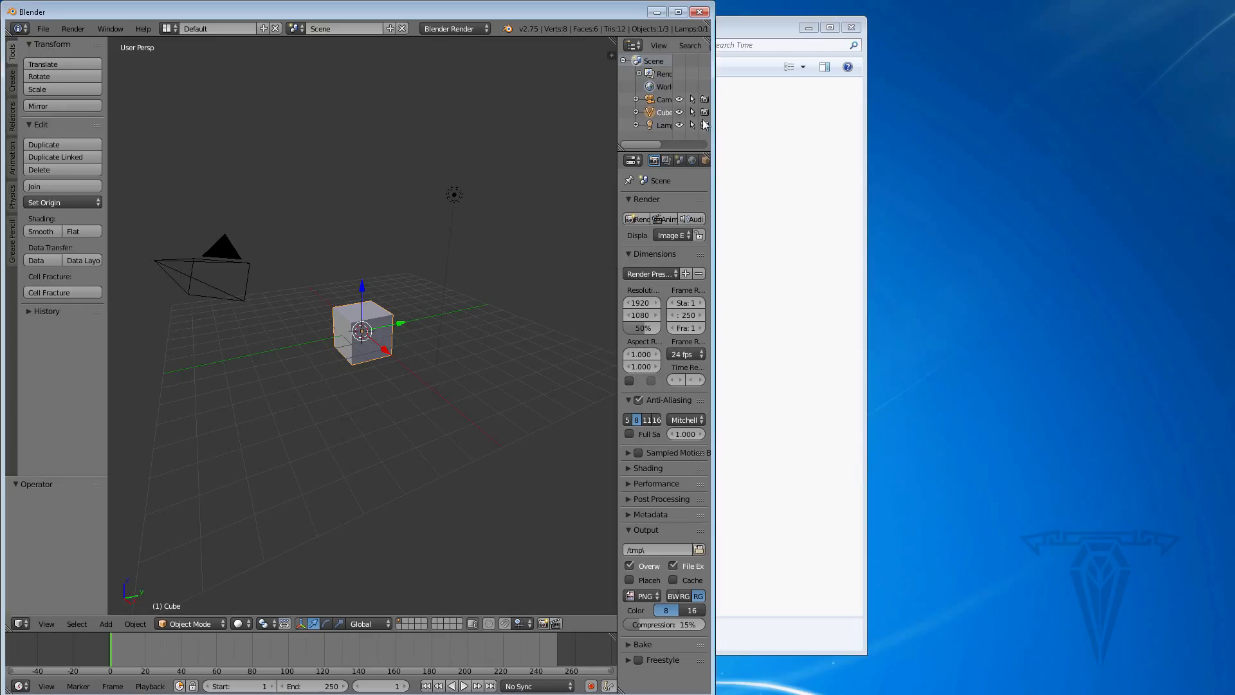
Widen the main window to fill the screen and delete the default cube, lamp and camera from the scene
drag(1120, 120, 1233, 122)
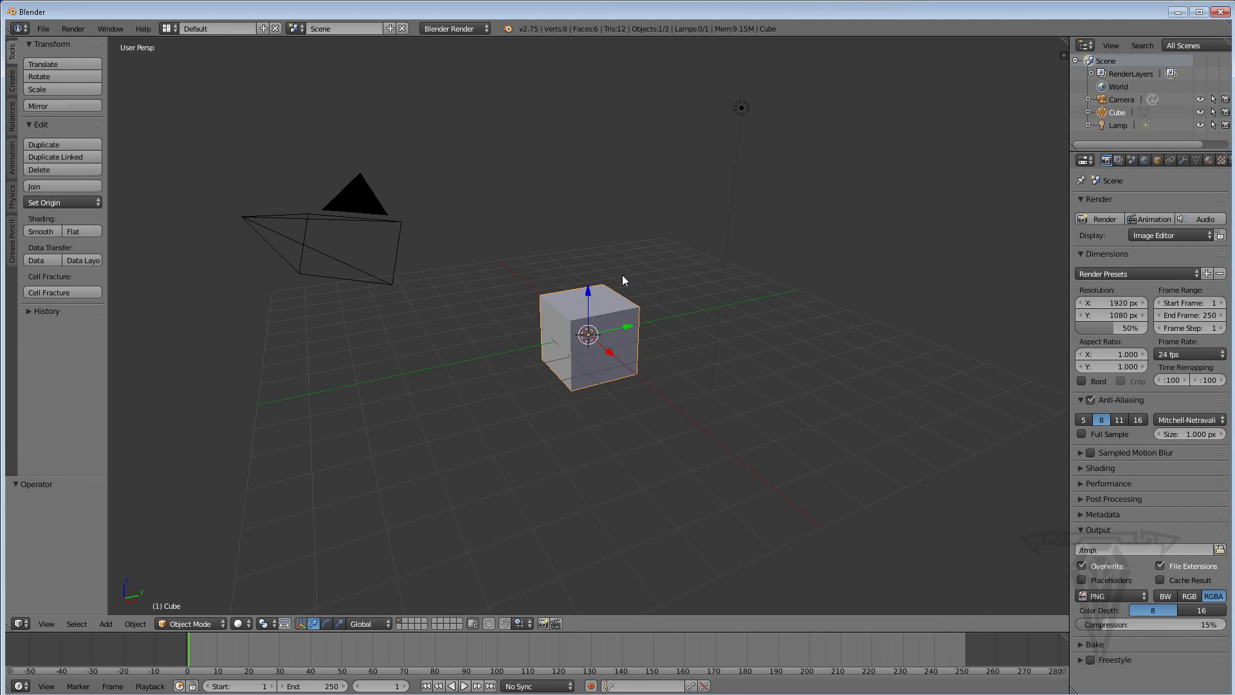
middle_drag(500, 358, 524, 366)
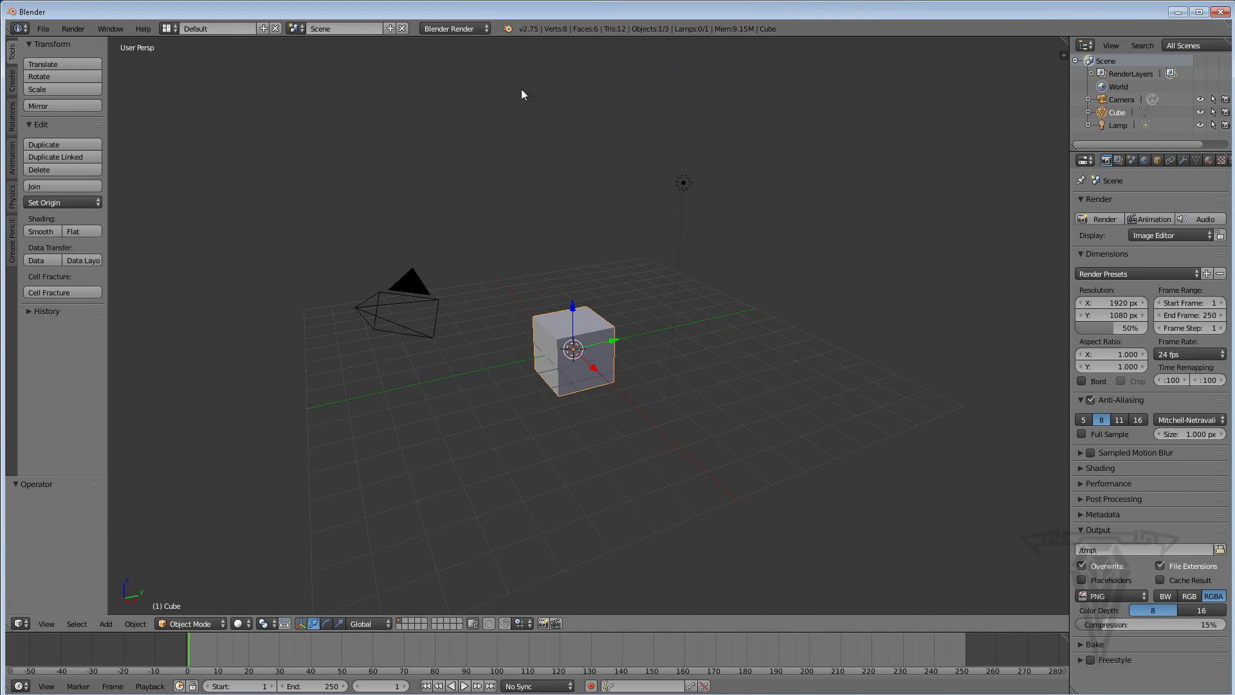
key(x)
click(596, 342)
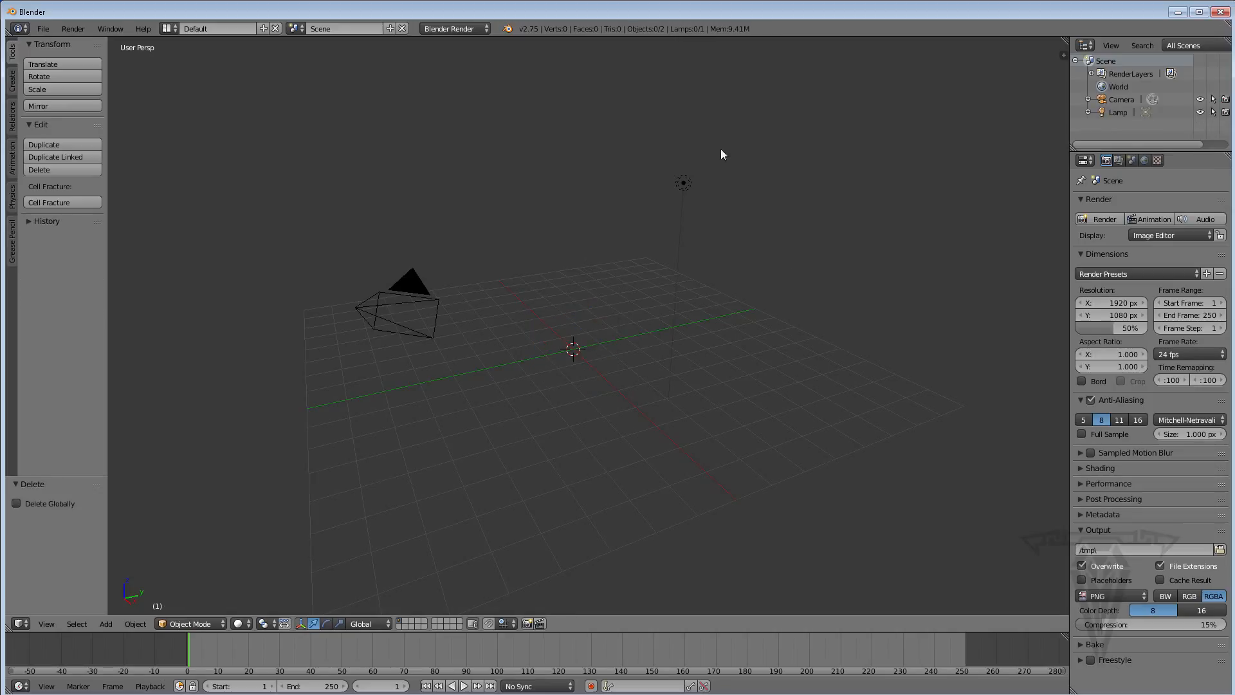
right_click(680, 184)
key(x)
click(662, 181)
right_click(407, 287)
key(x)
click(402, 284)
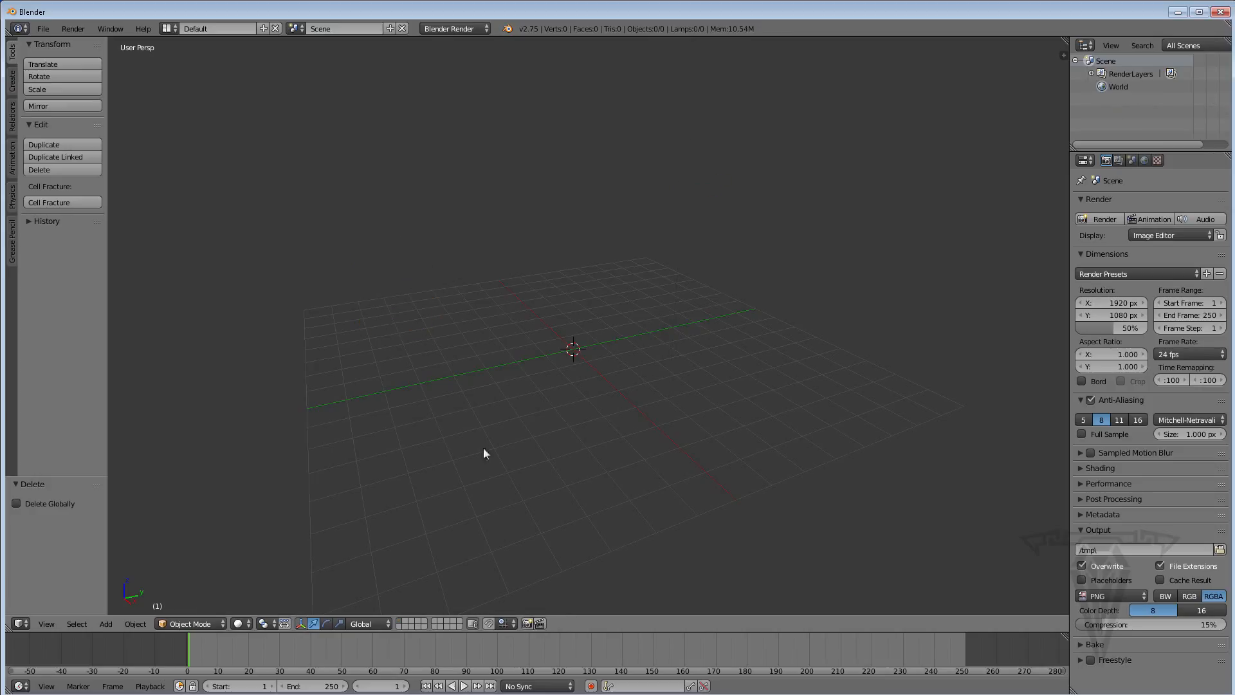
Flip the headers of the 3D View and the Timeline to the top of their areas
shift+middle_drag(475, 382, 471, 348)
right_click(596, 623)
click(558, 624)
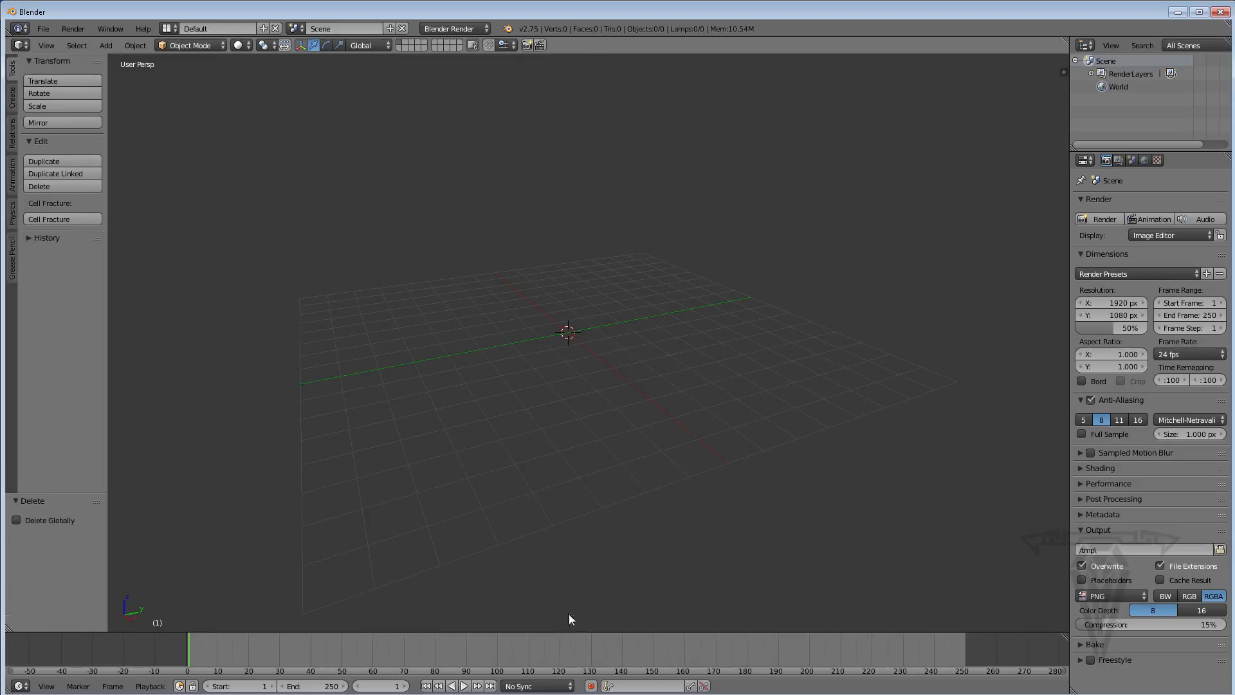
right_click(755, 686)
click(708, 646)
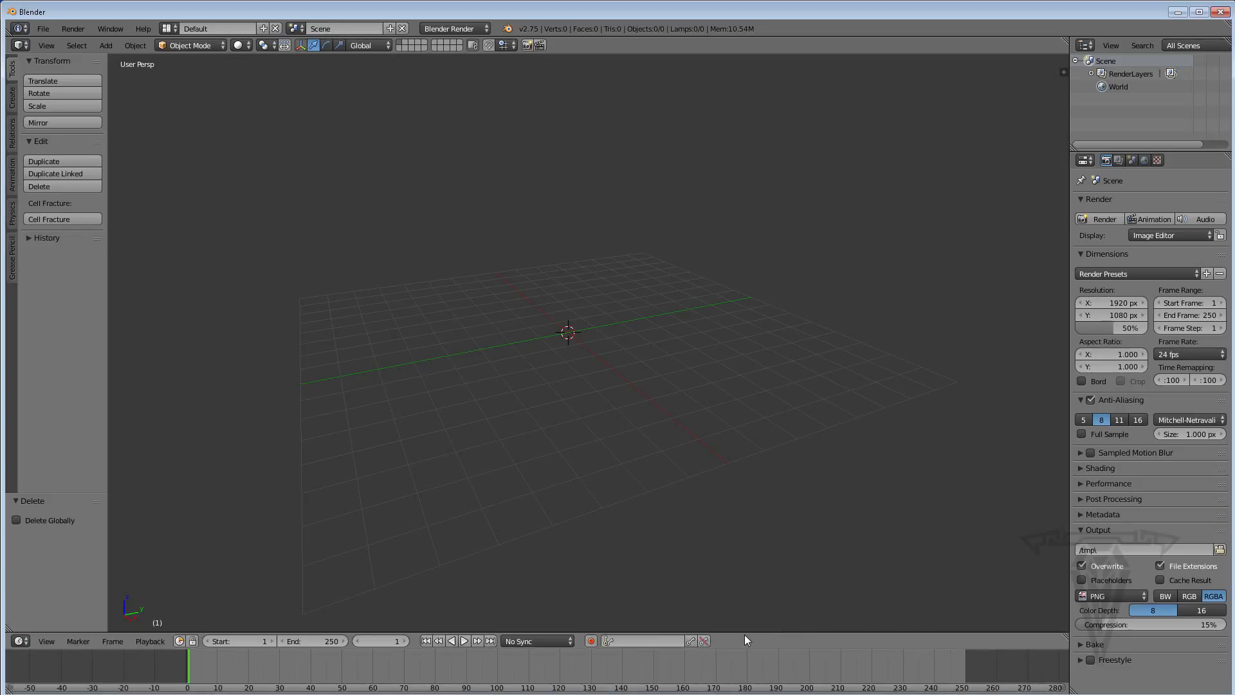
Flip the Timeline and 3D View headers back to the bottom of their areas
right_click(744, 635)
click(720, 637)
right_click(612, 49)
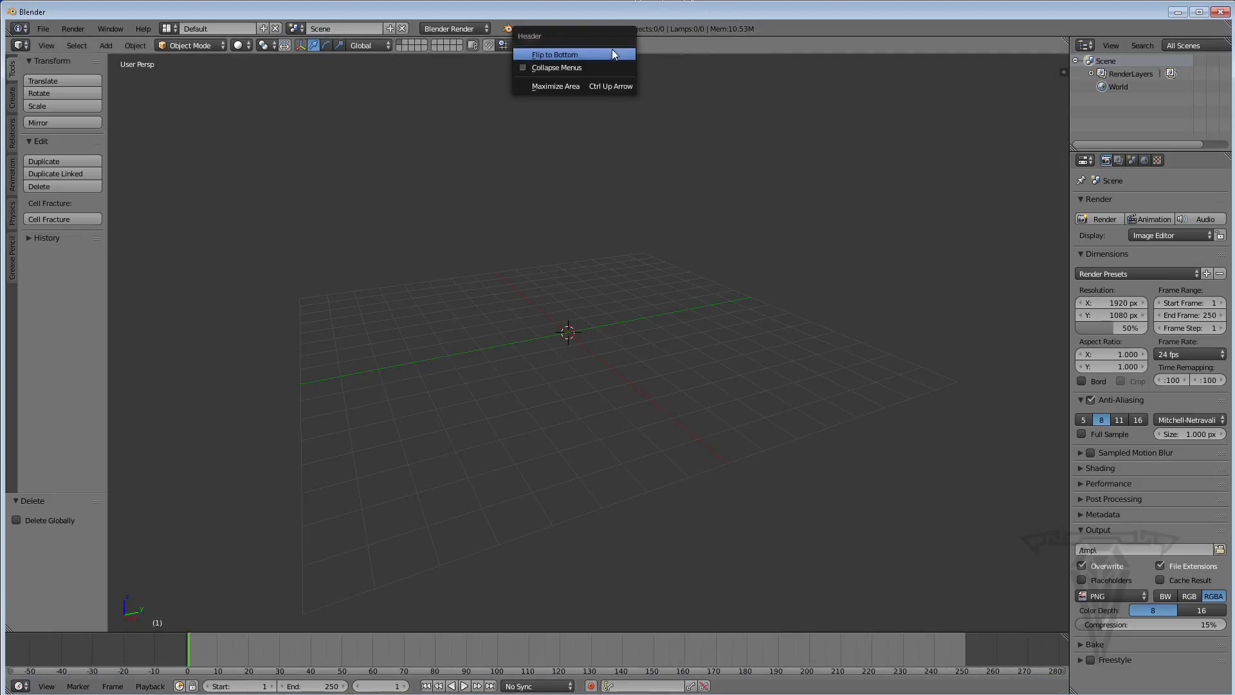
click(591, 56)
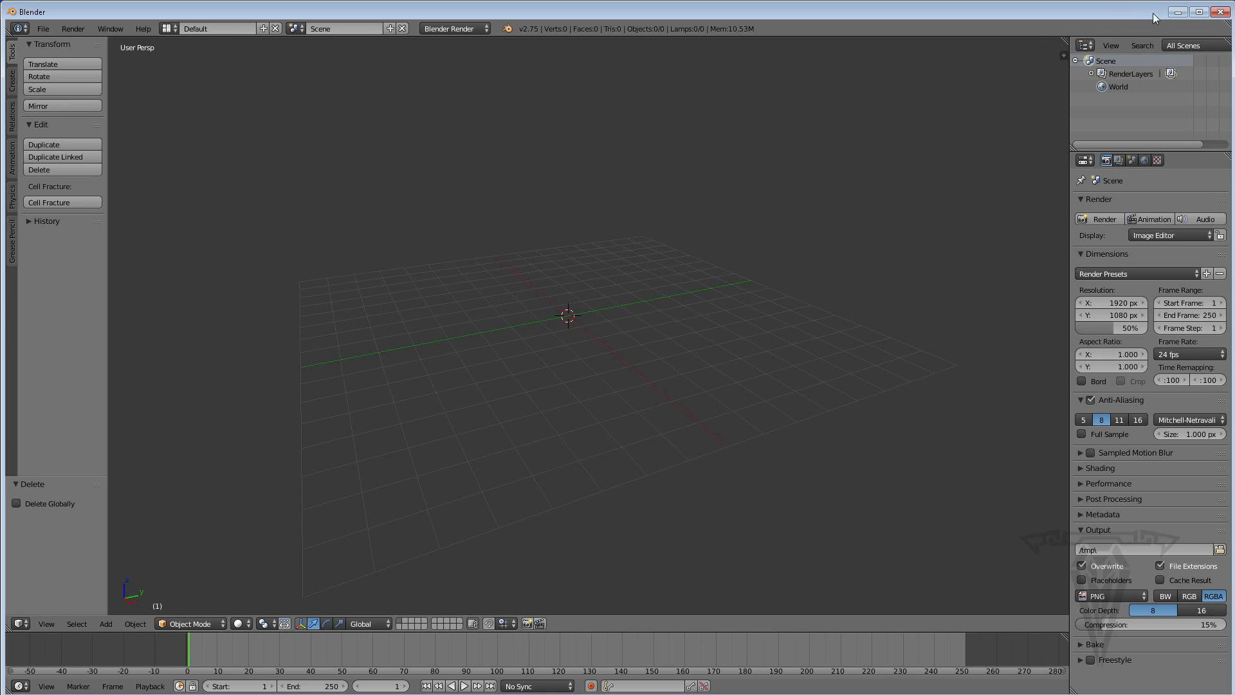
Split off a second 3D View showing the Right orthographic view, and join the two areas back into the original perspective view
drag(1064, 39, 548, 42)
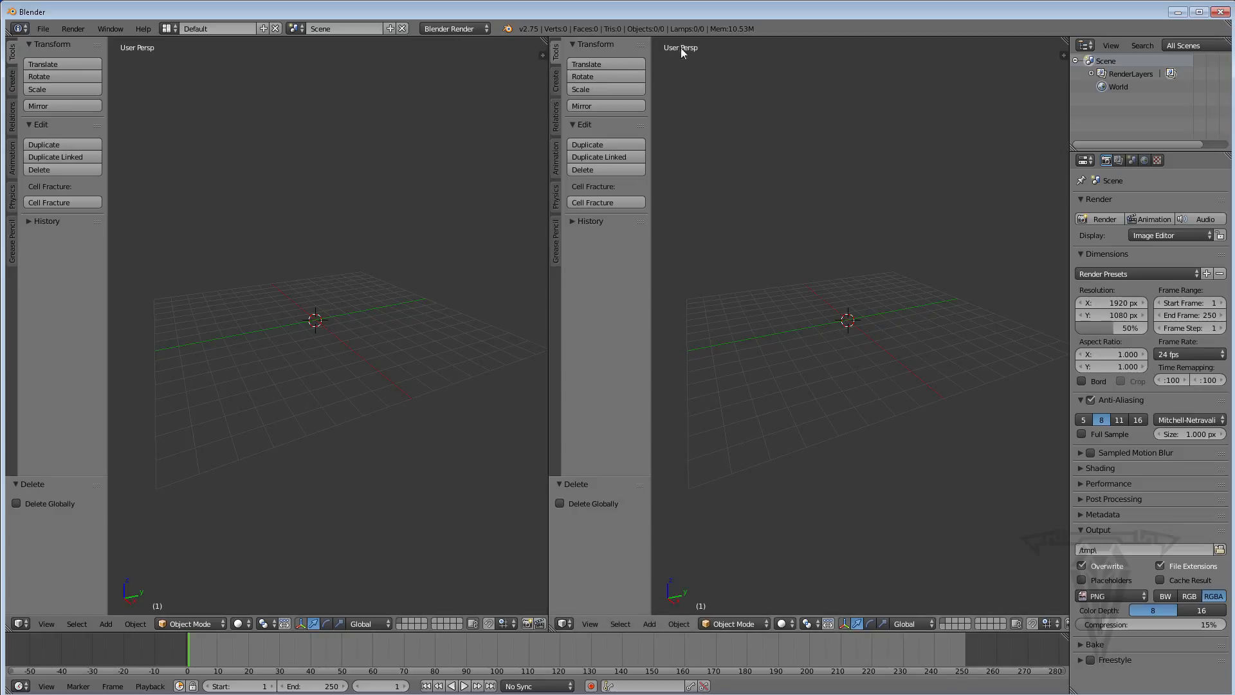
click(593, 623)
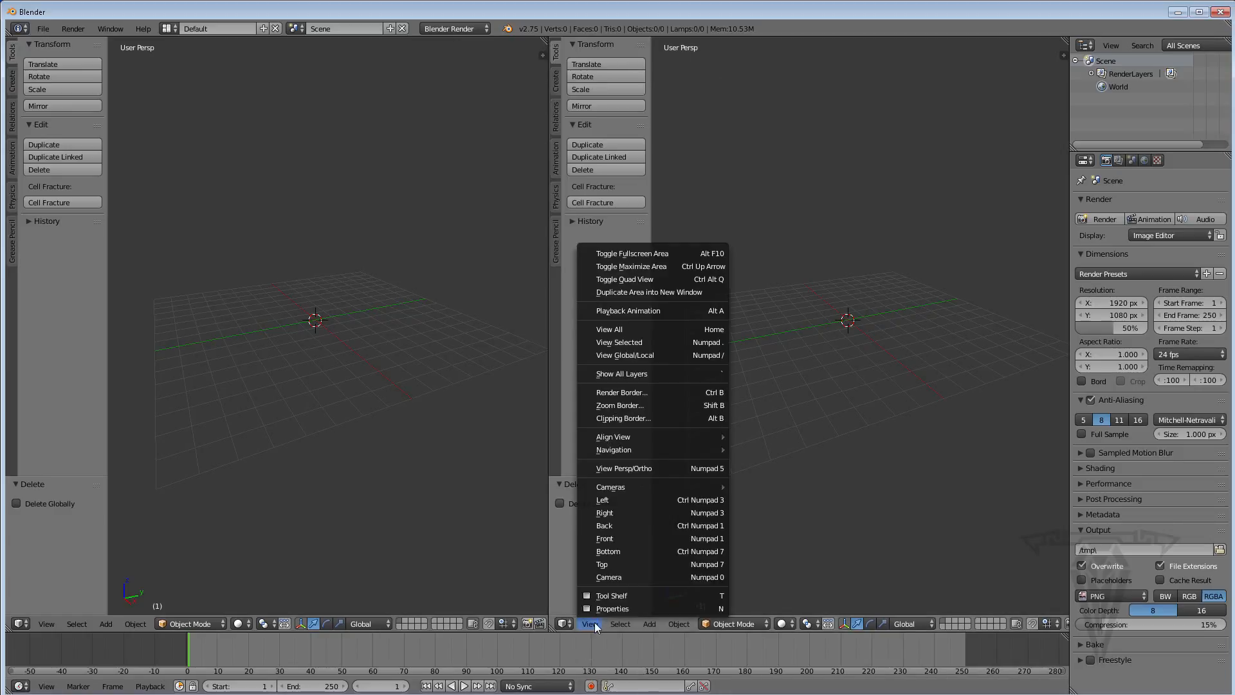
click(622, 510)
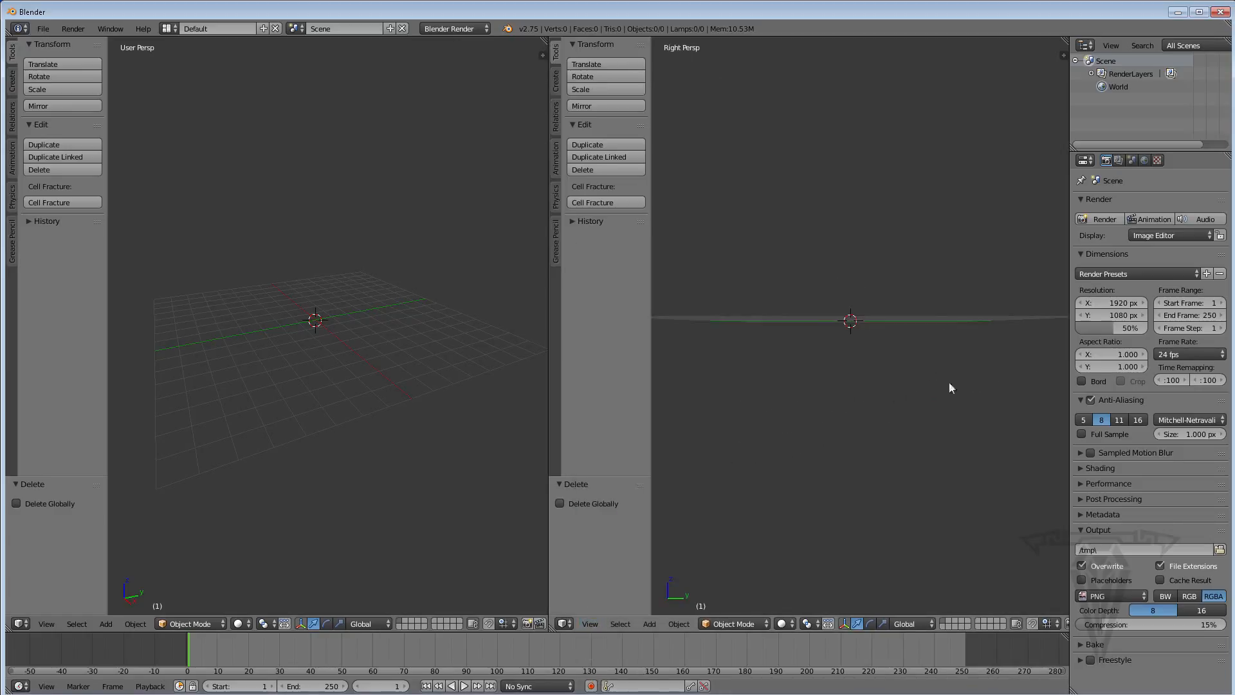
click(583, 625)
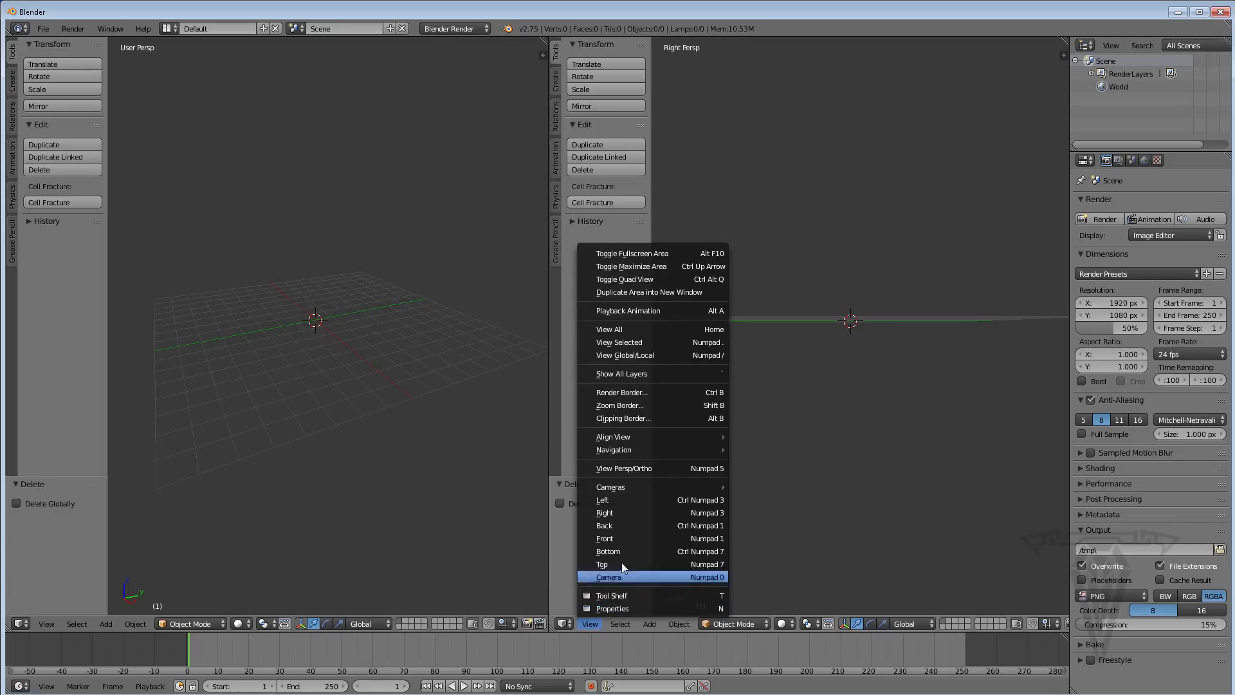
click(653, 465)
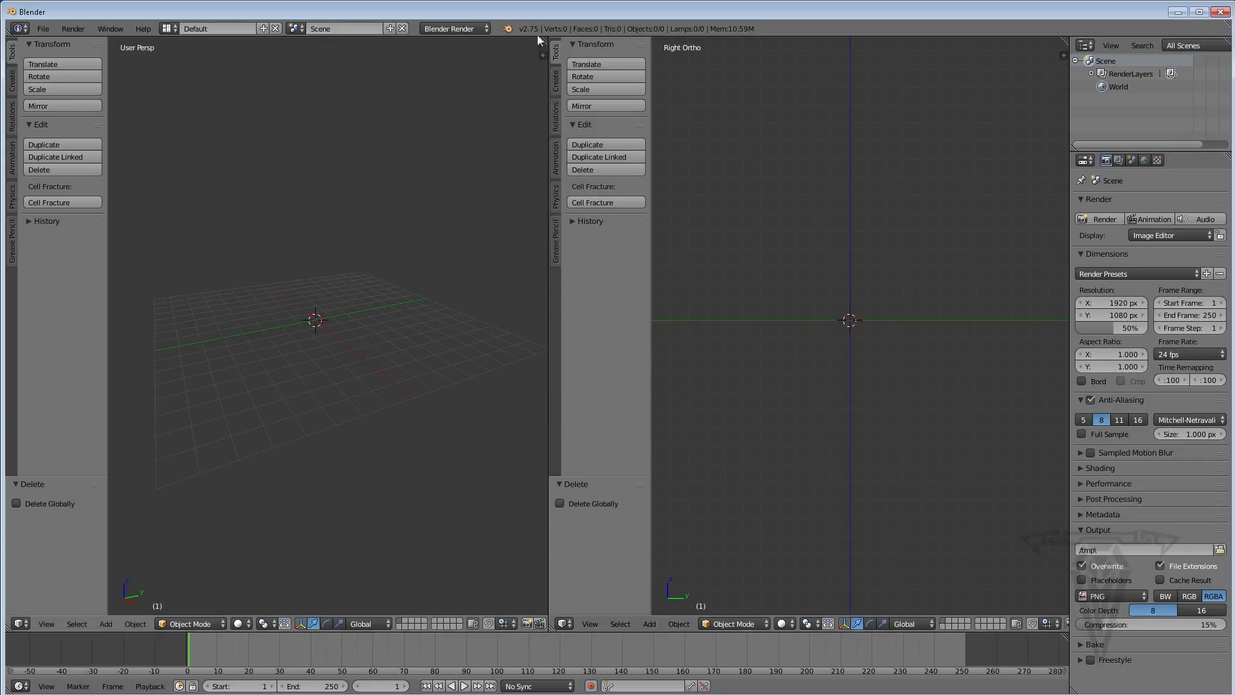
drag(542, 54, 831, 235)
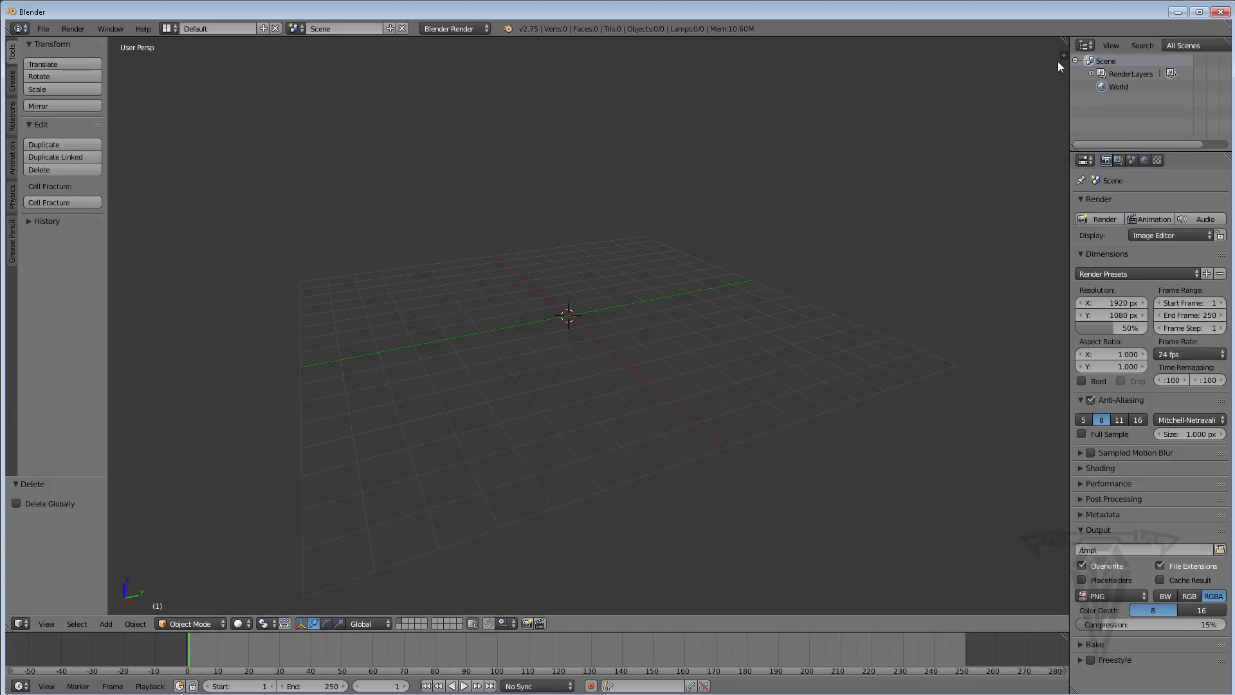
Show the 3D View's properties region, expand its Display settings and switch on Quad View
key(n)
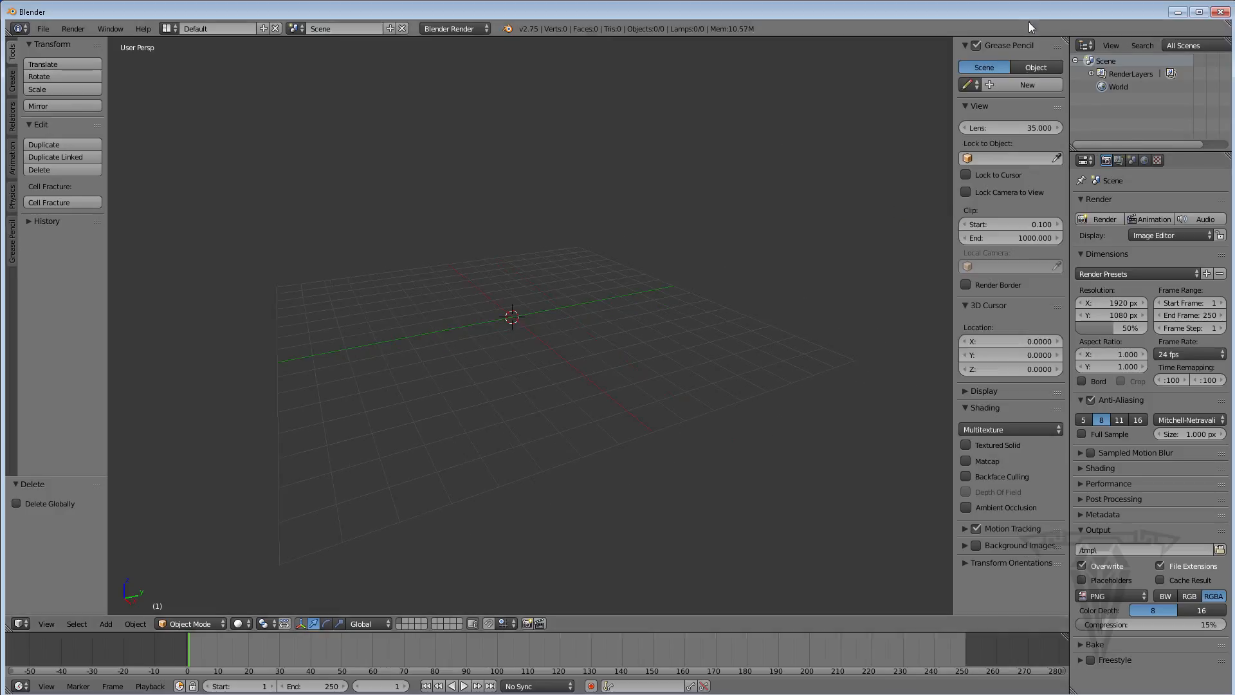
key(n)
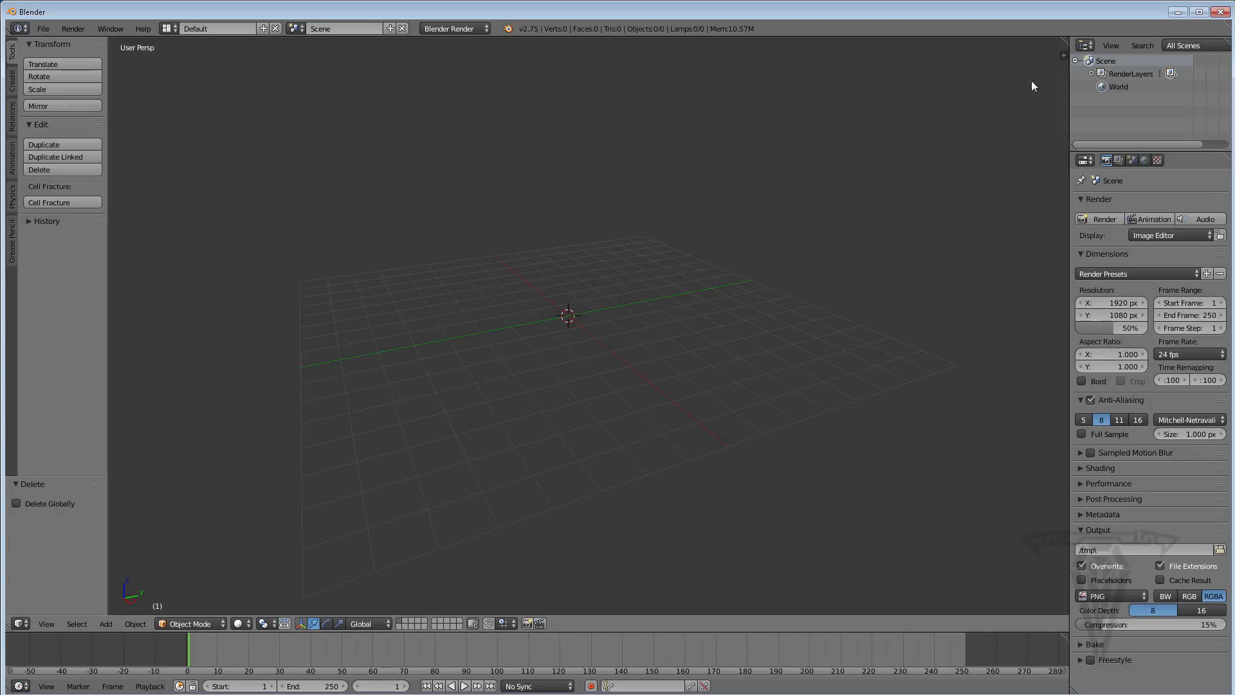
key(n)
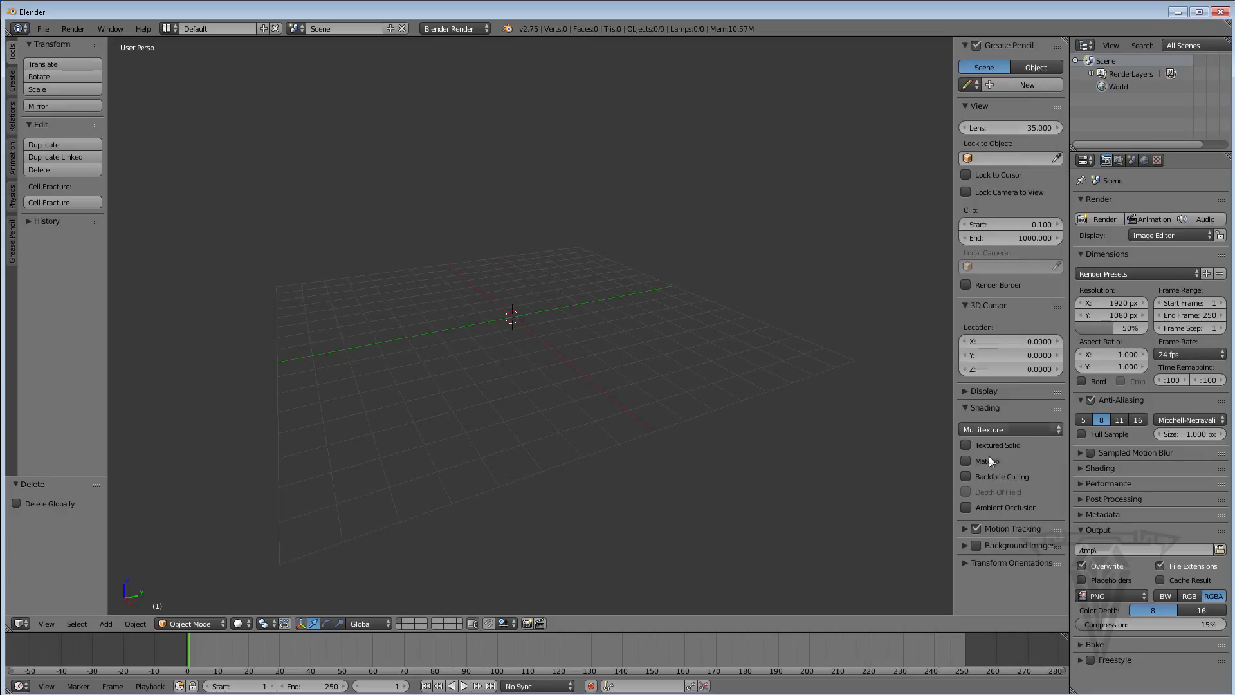
click(990, 390)
click(1004, 565)
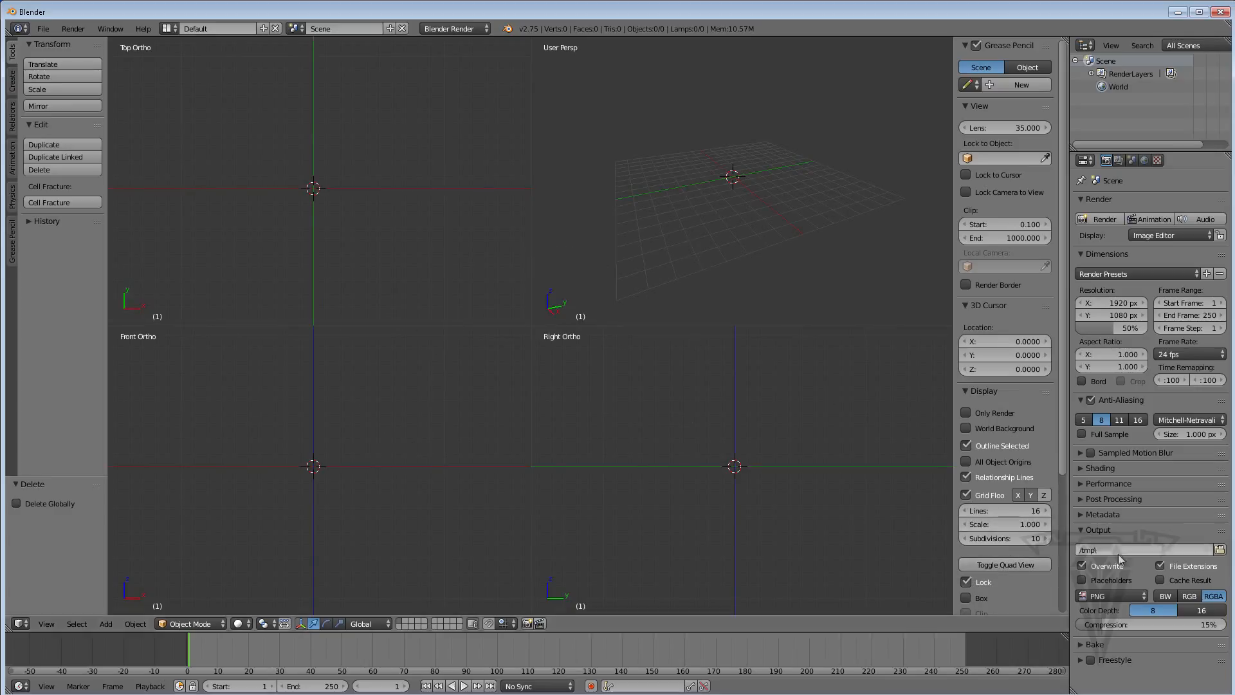
Switch off Quad View and hide the 3D View's properties region, leaving the tool shelf shown
mouse_move(1064, 434)
mouse_down()
mouse_move(1070, 529)
mouse_move(1066, 462)
mouse_up()
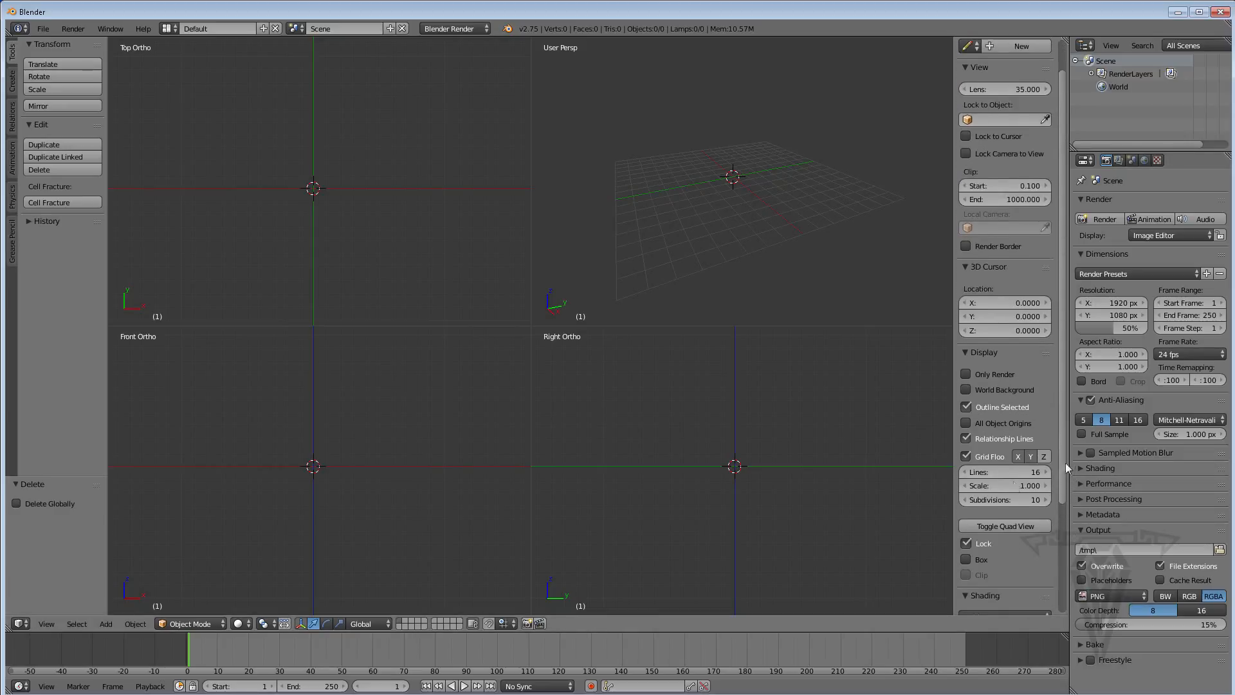
click(1006, 522)
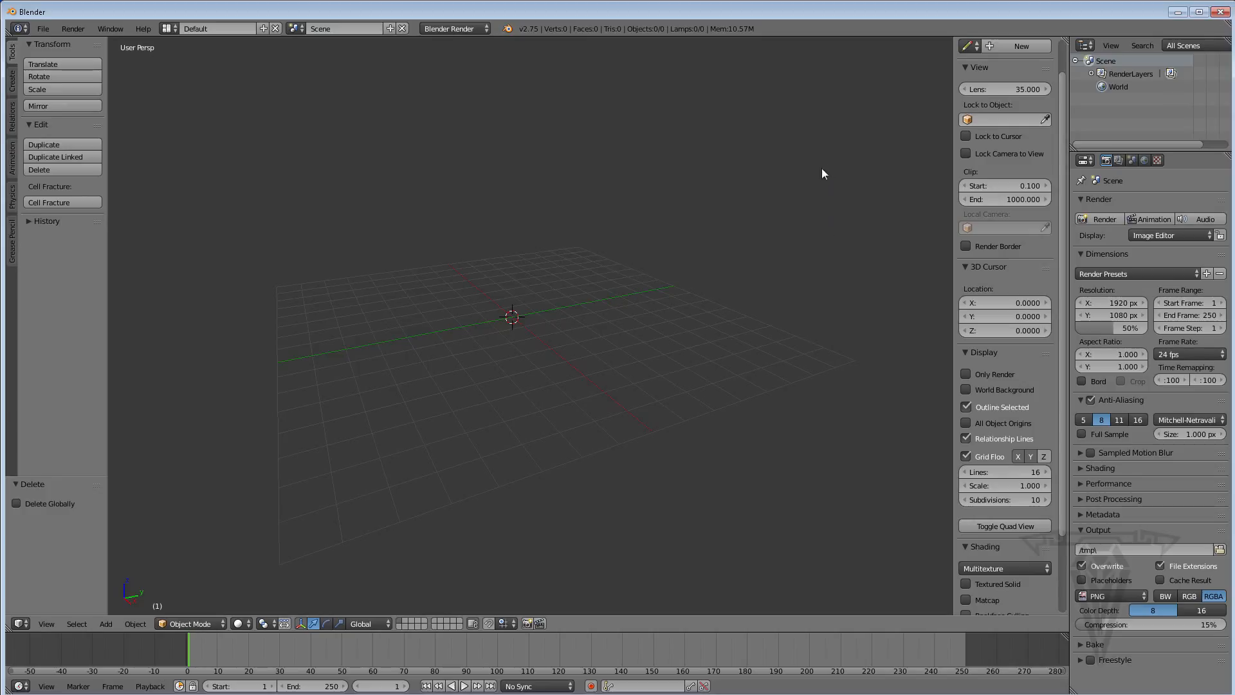
key(n)
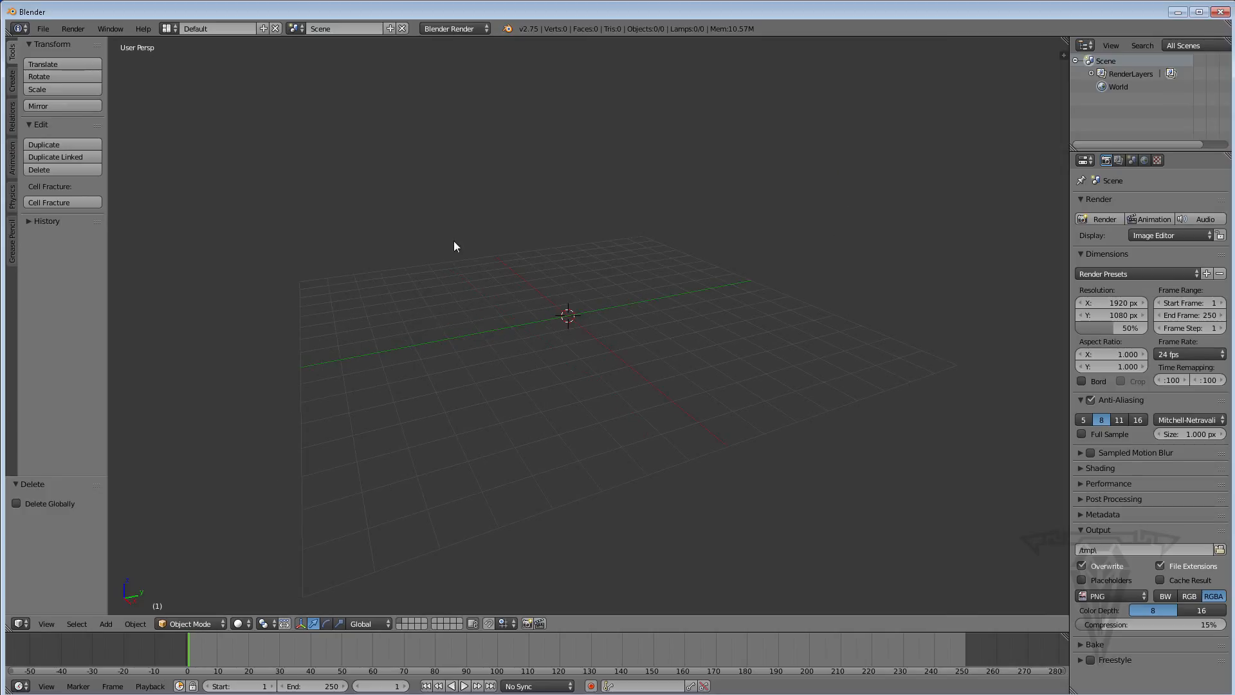
key(t)
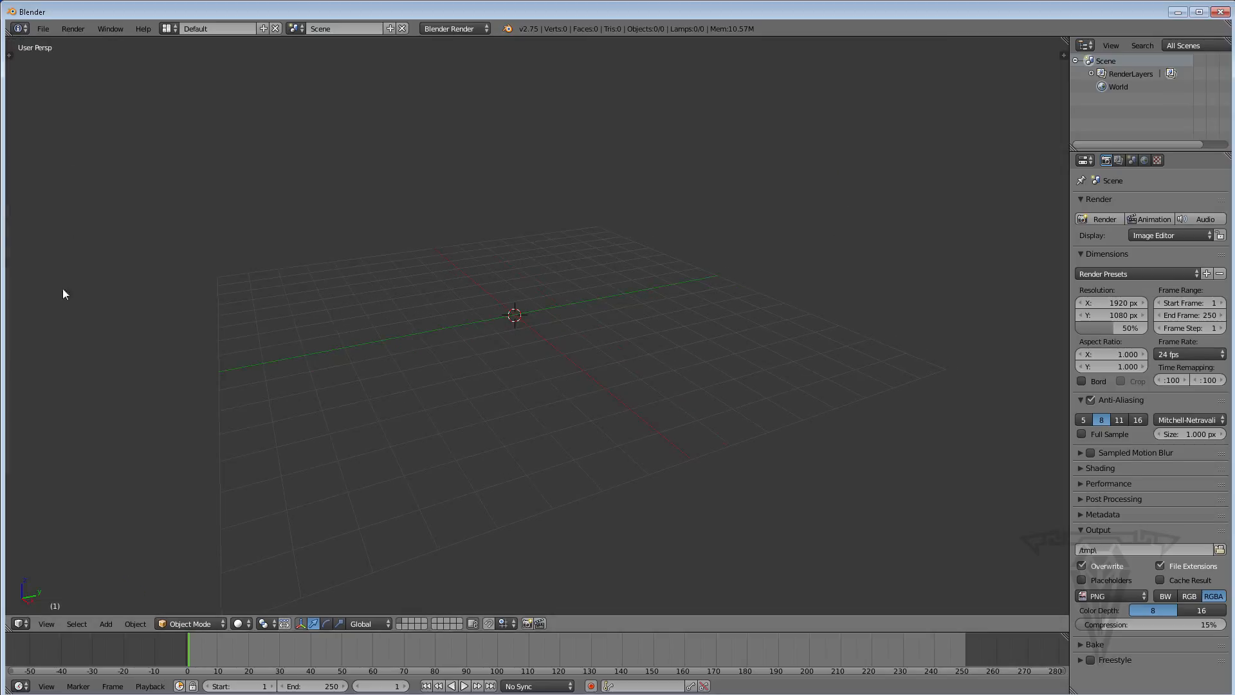
key(t)
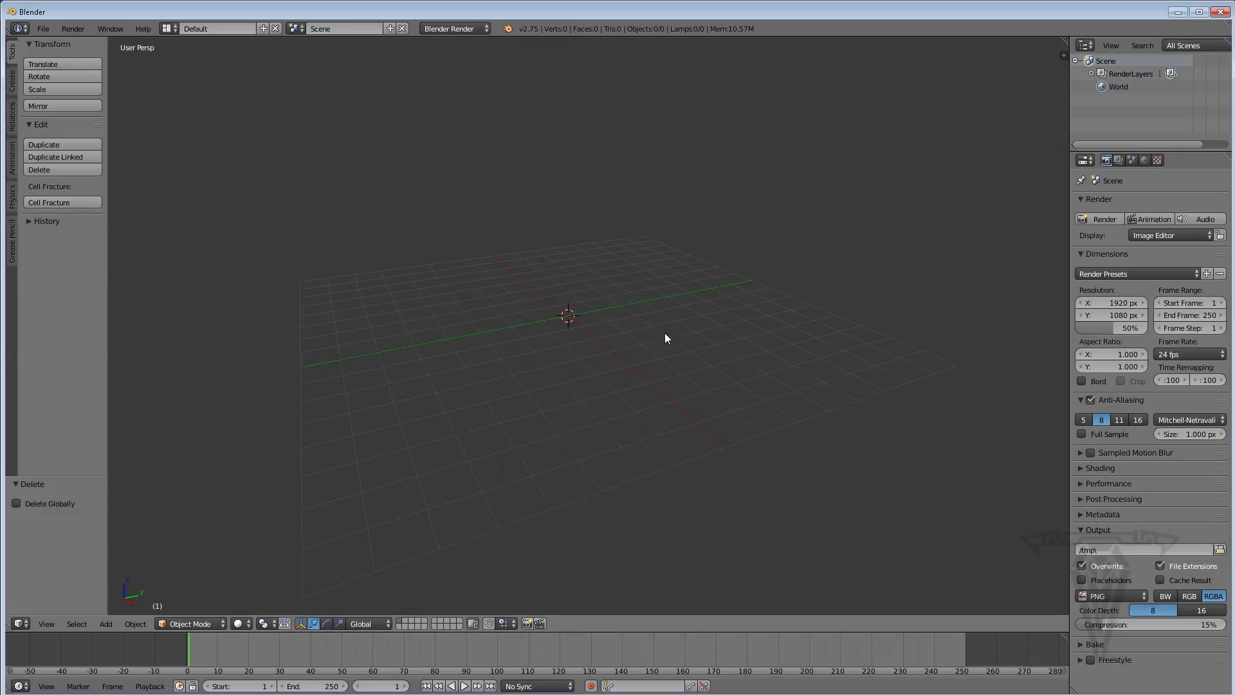
Save the current empty scene and layout as the startup file
middle_drag(546, 291, 544, 276)
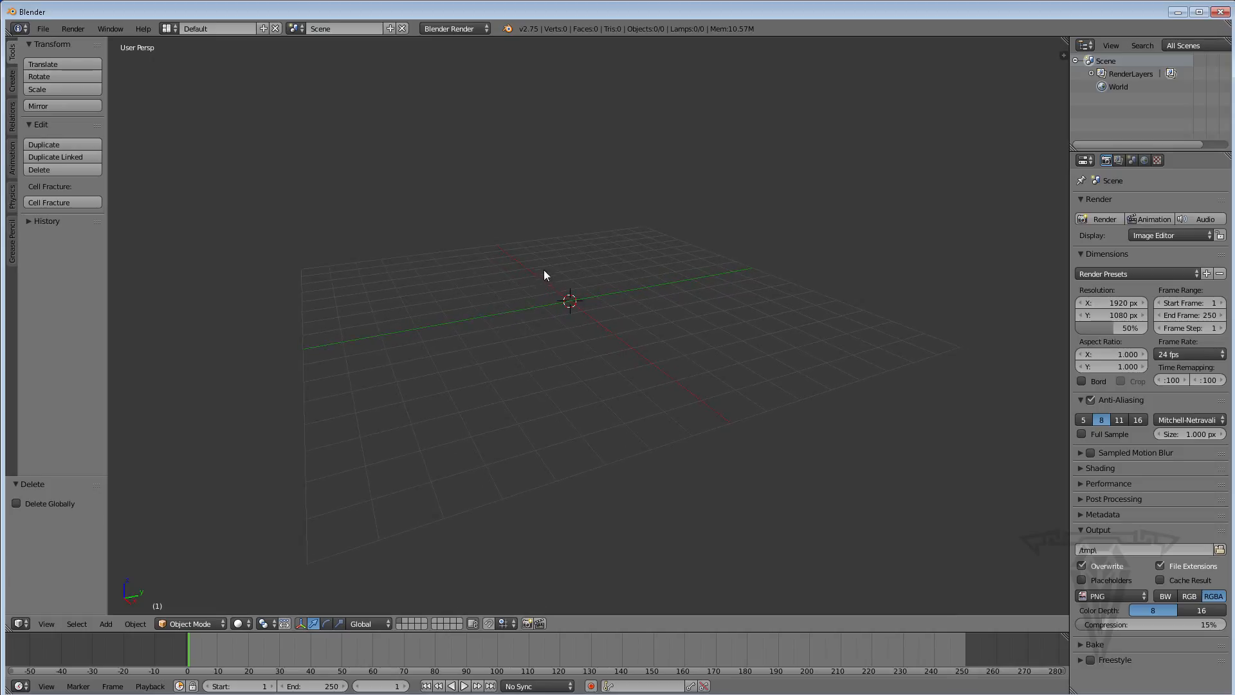
click(43, 29)
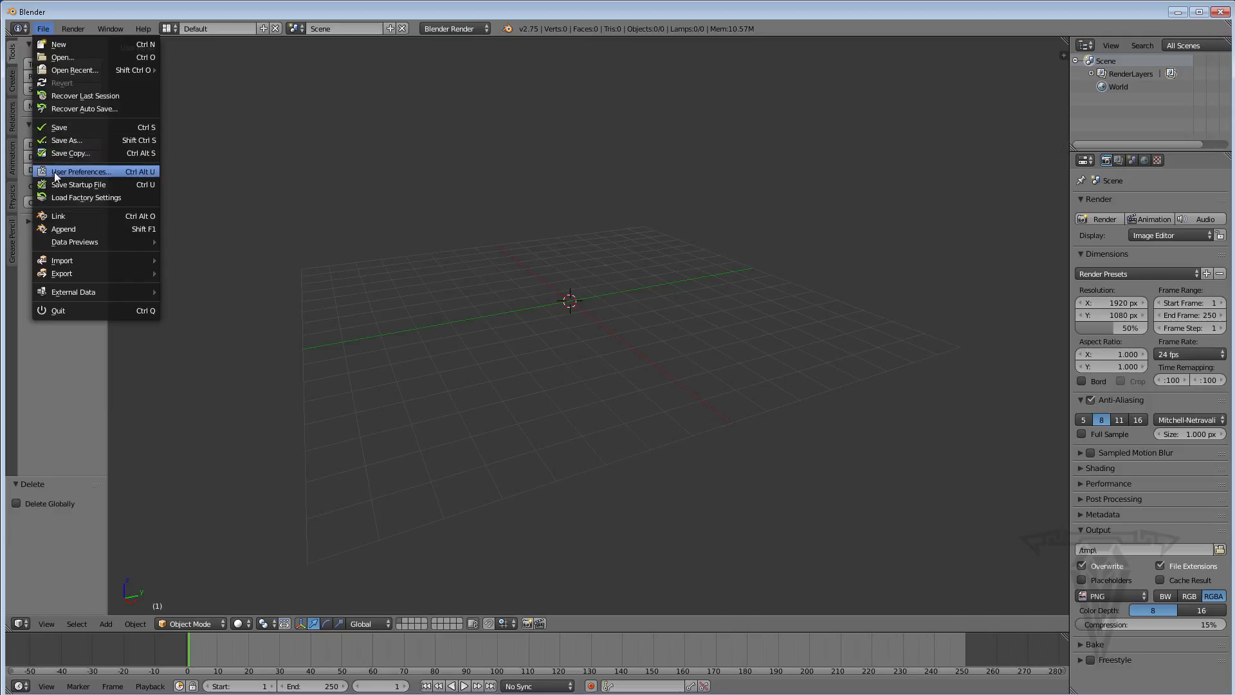
click(87, 184)
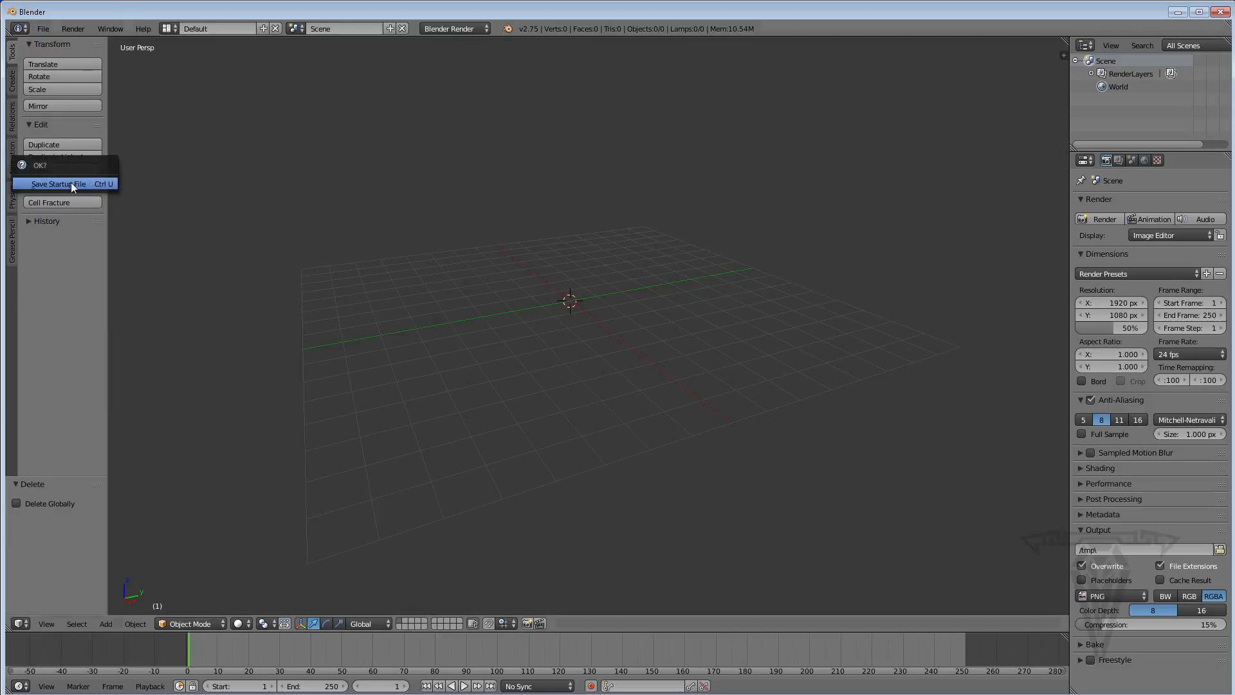
click(70, 183)
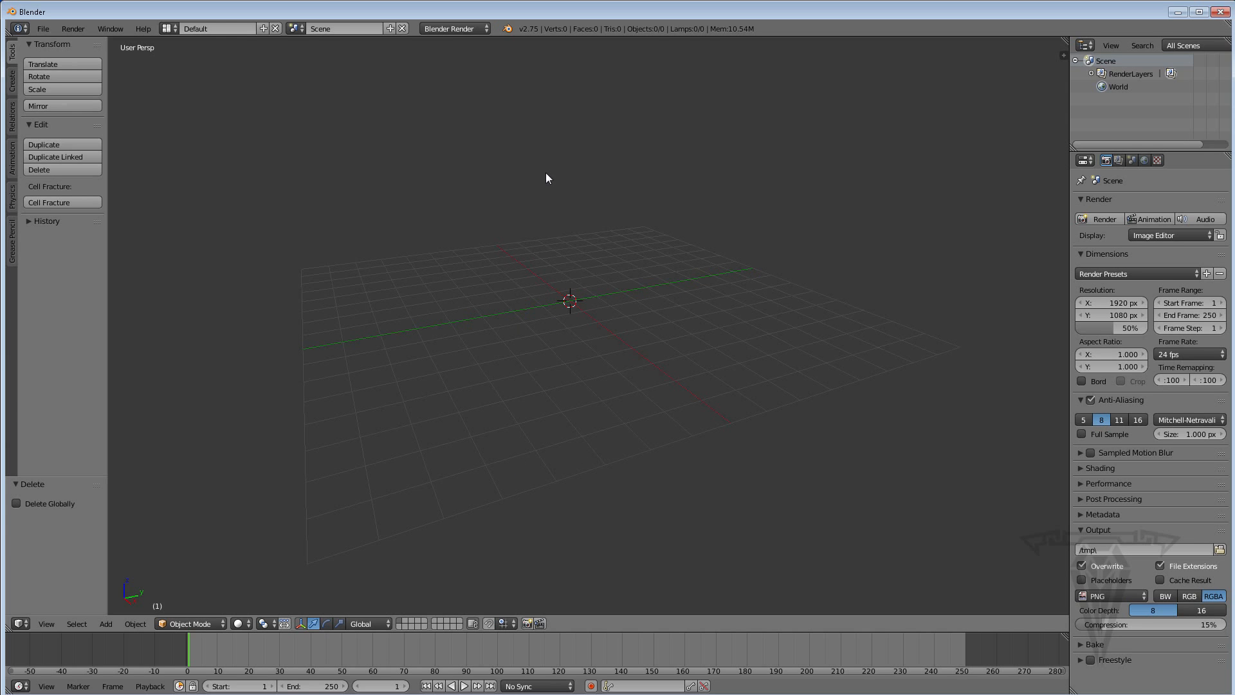
mouse_move(538, 294)
middle_down()
mouse_move(547, 264)
mouse_move(570, 319)
mouse_move(548, 298)
middle_up()
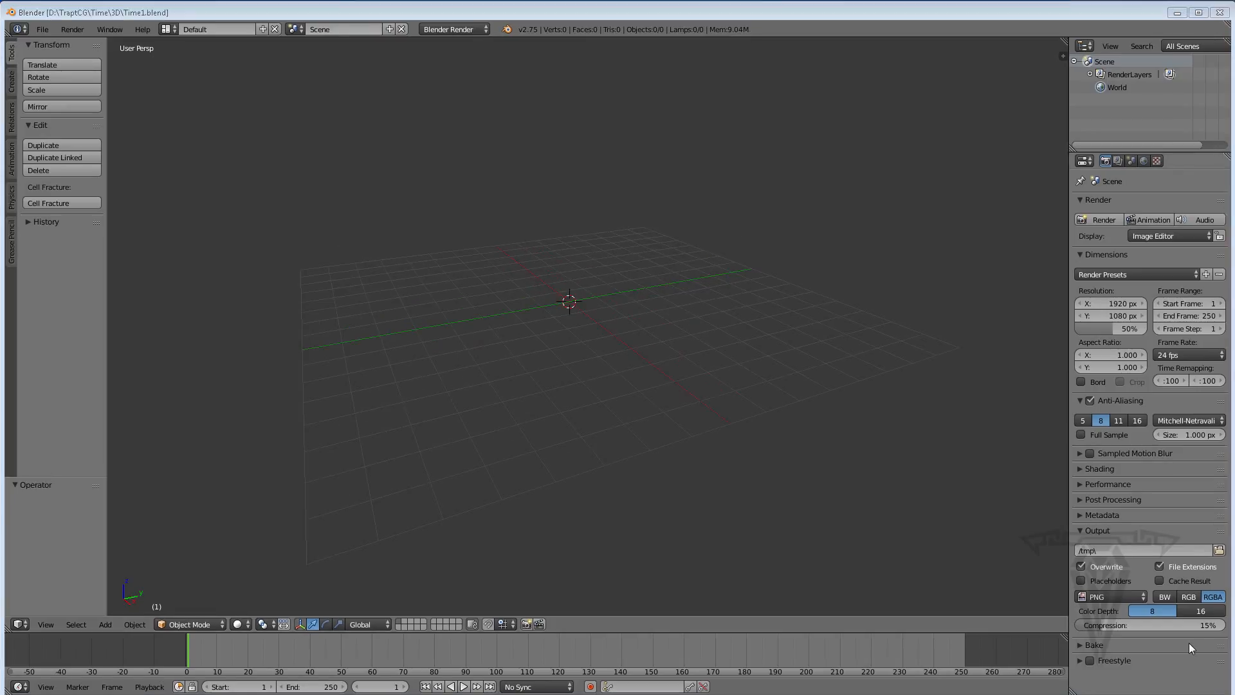
Switch to Windows Explorer and browse to the D:\TraptCG\Time\Reference folder
key(super+e)
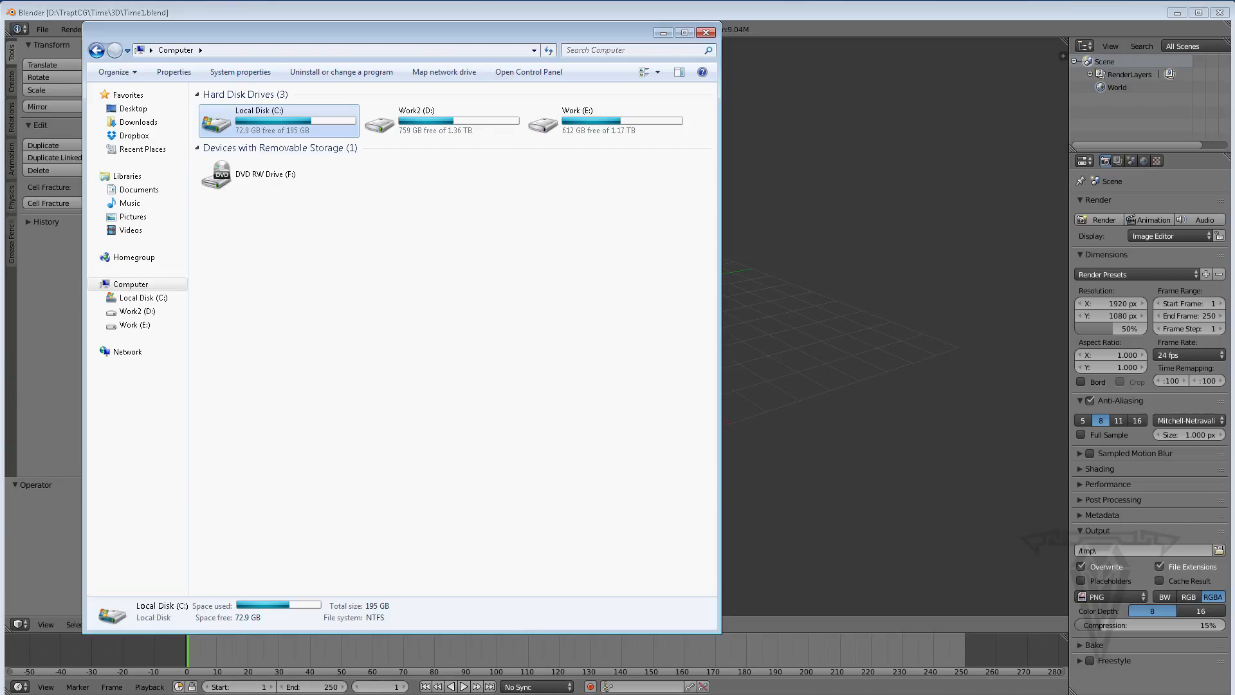
double_click(408, 123)
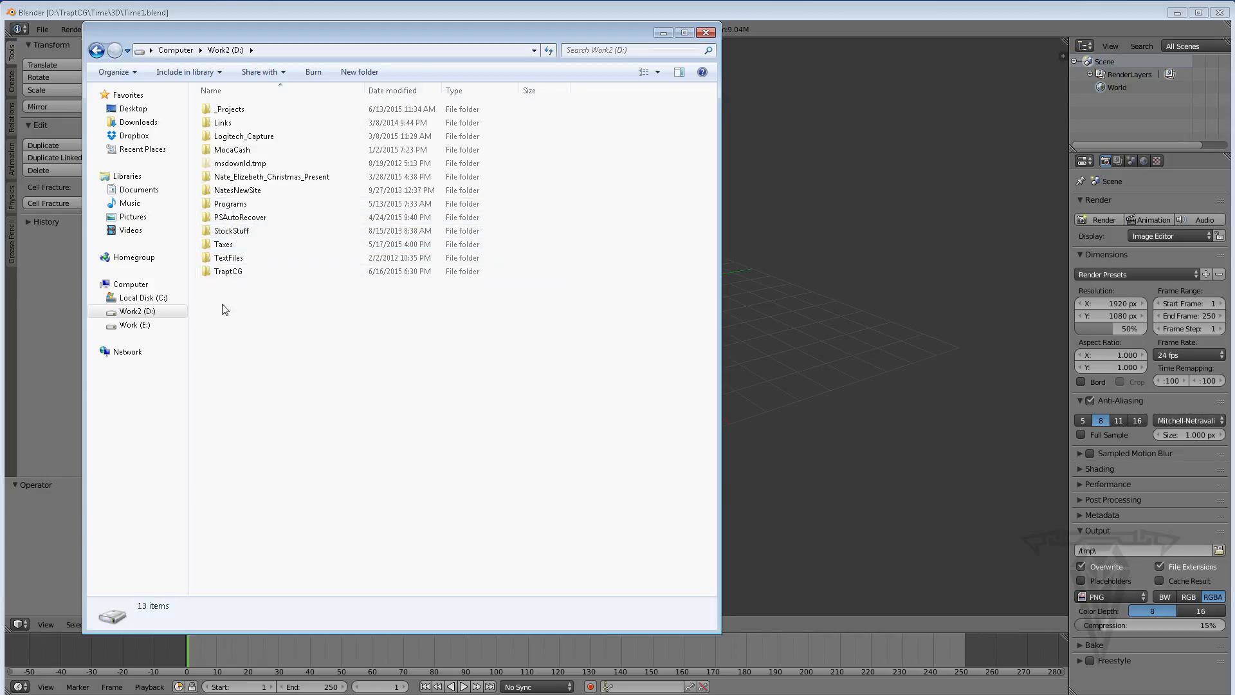
double_click(222, 272)
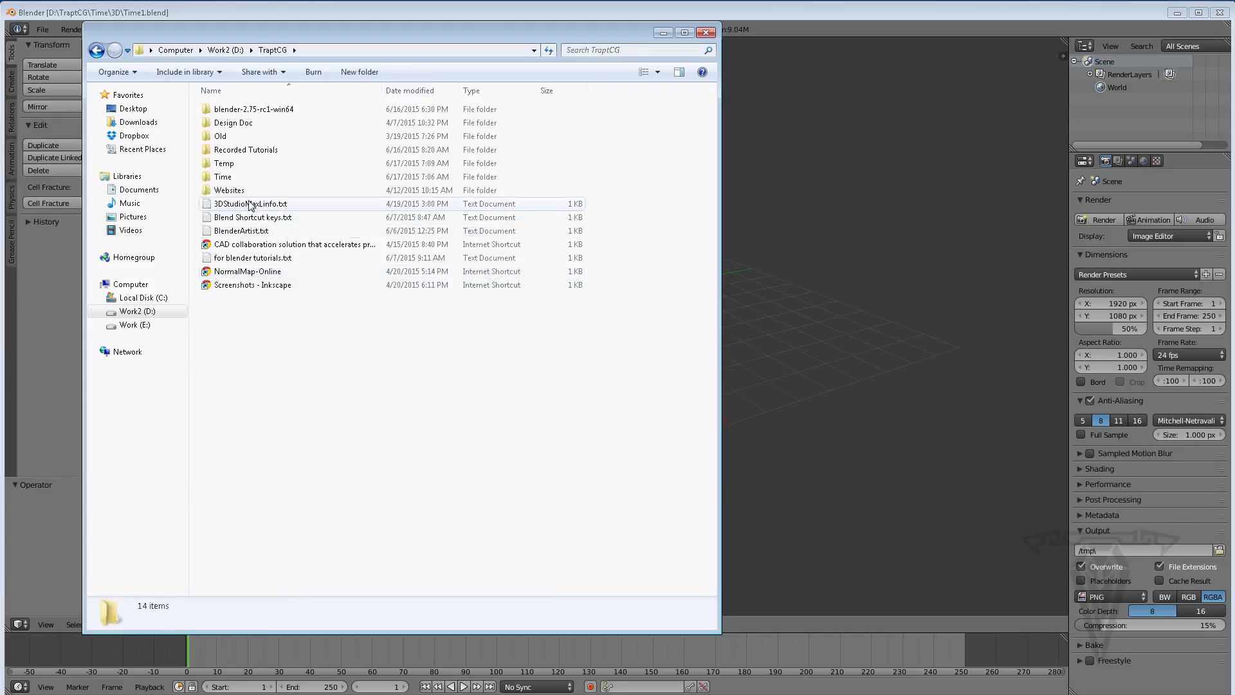
double_click(221, 177)
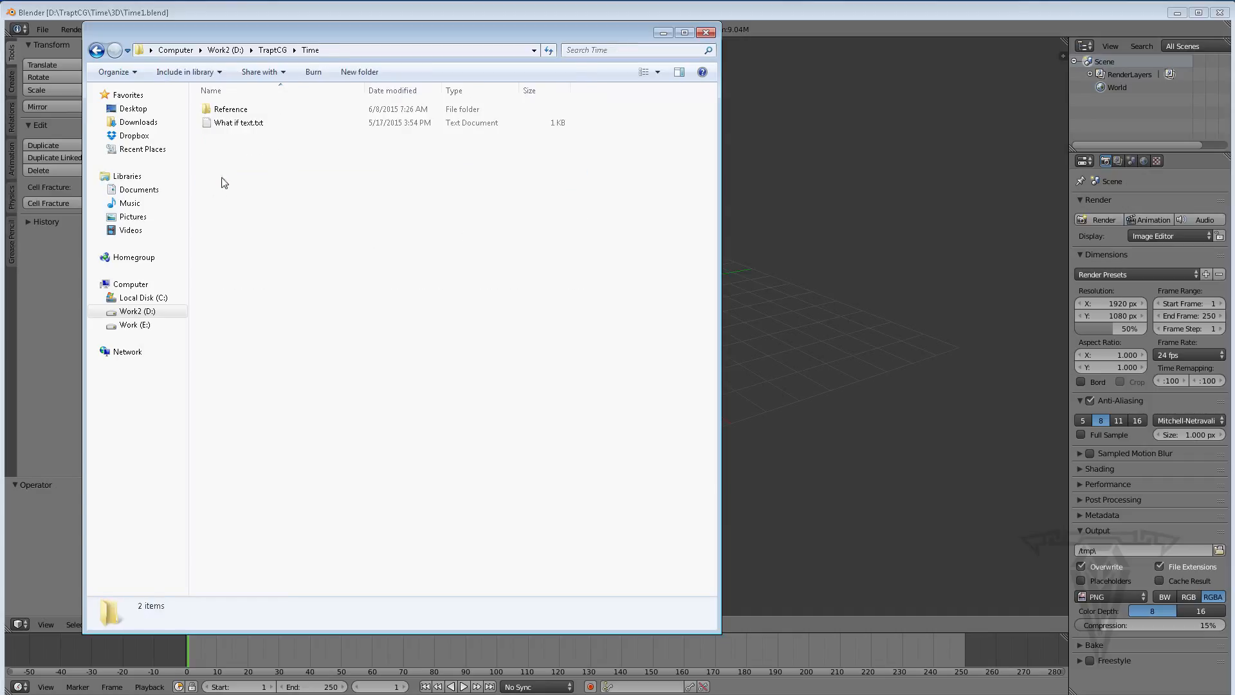
double_click(233, 114)
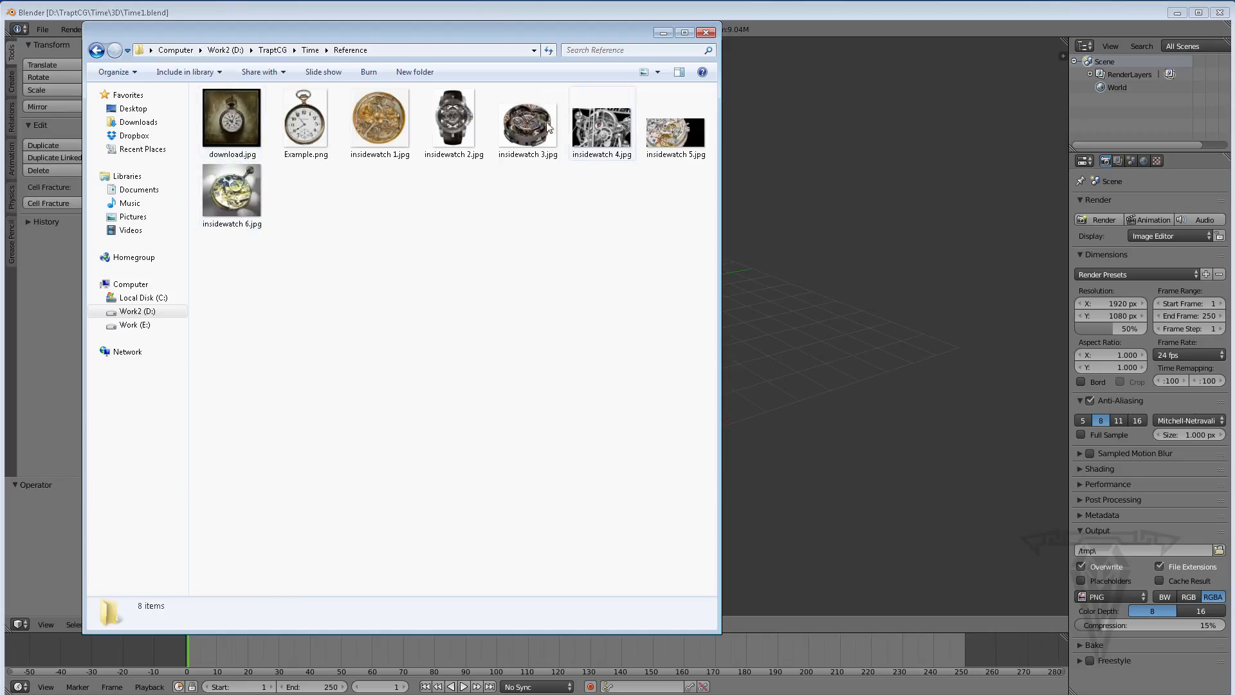
View the reference image download.jpg in Windows Photo Viewer and close it again
click(238, 128)
double_click(239, 128)
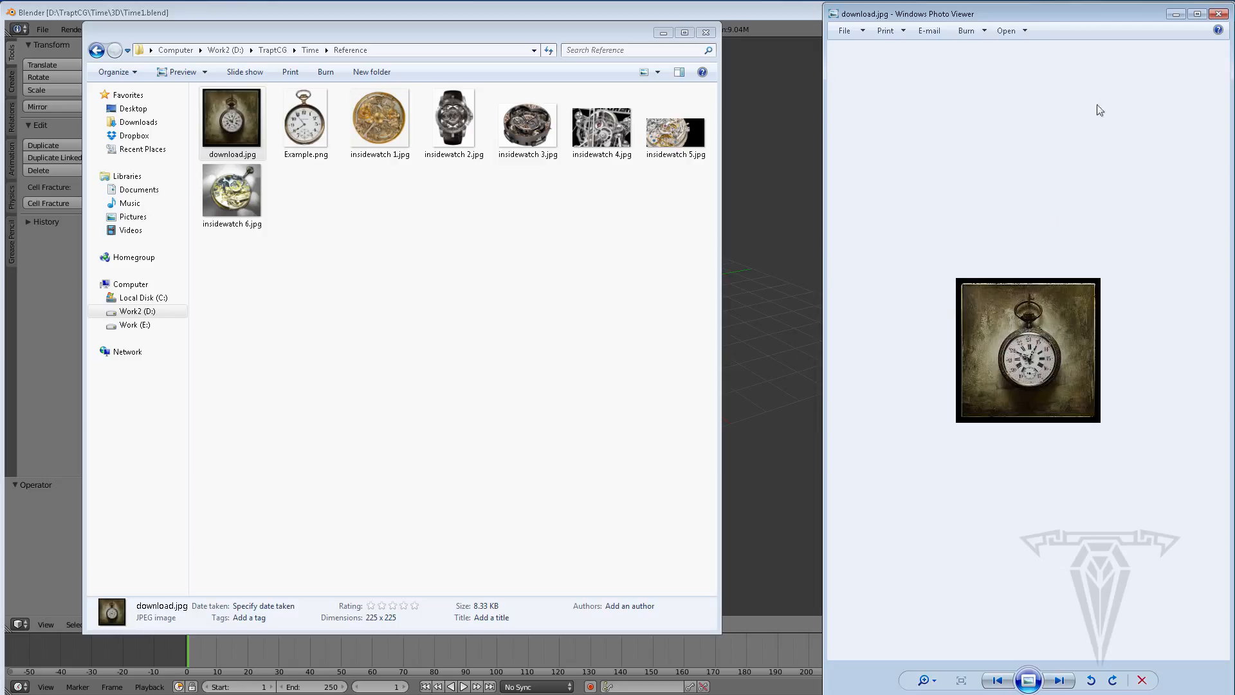
click(1218, 14)
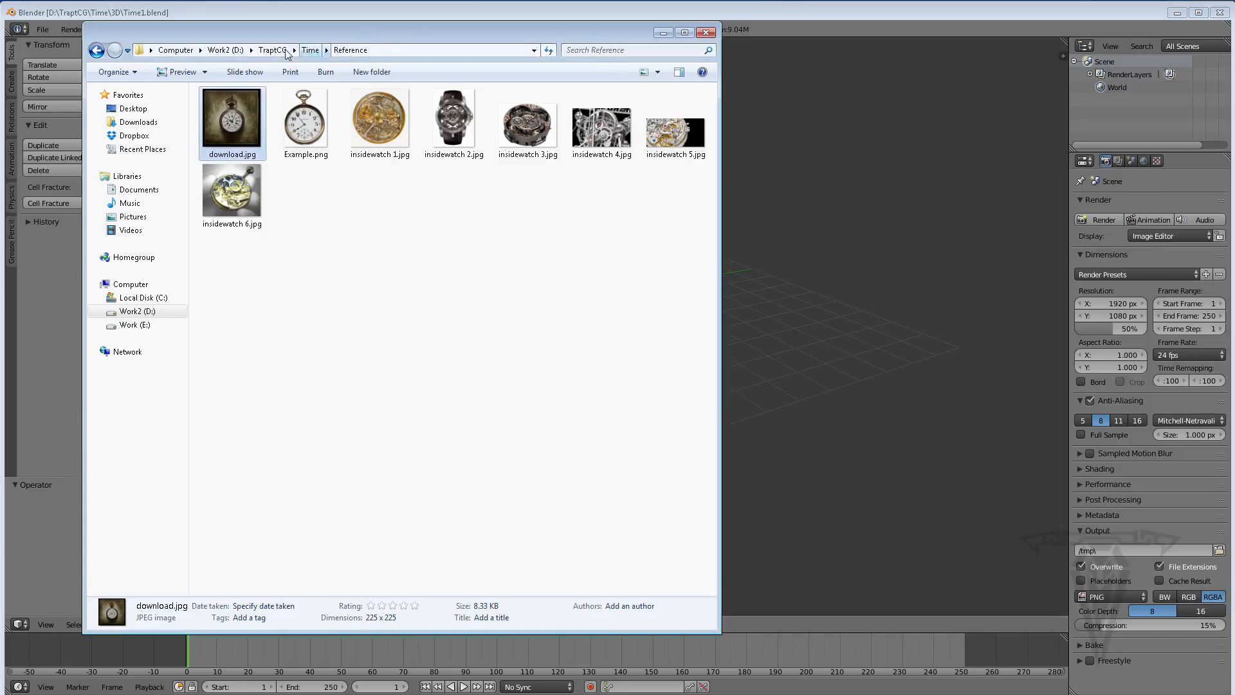
Create a new folder named 3D inside the D:\TraptCG\Time project folder
click(96, 51)
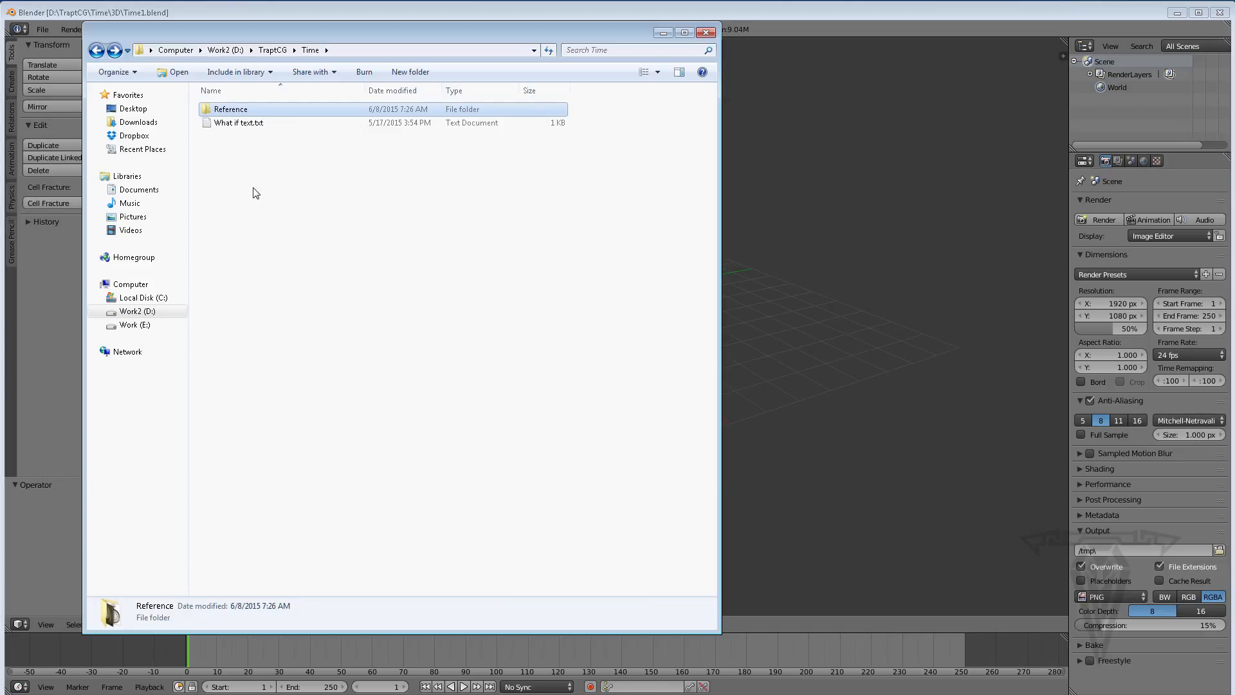
right_click(256, 193)
click(315, 340)
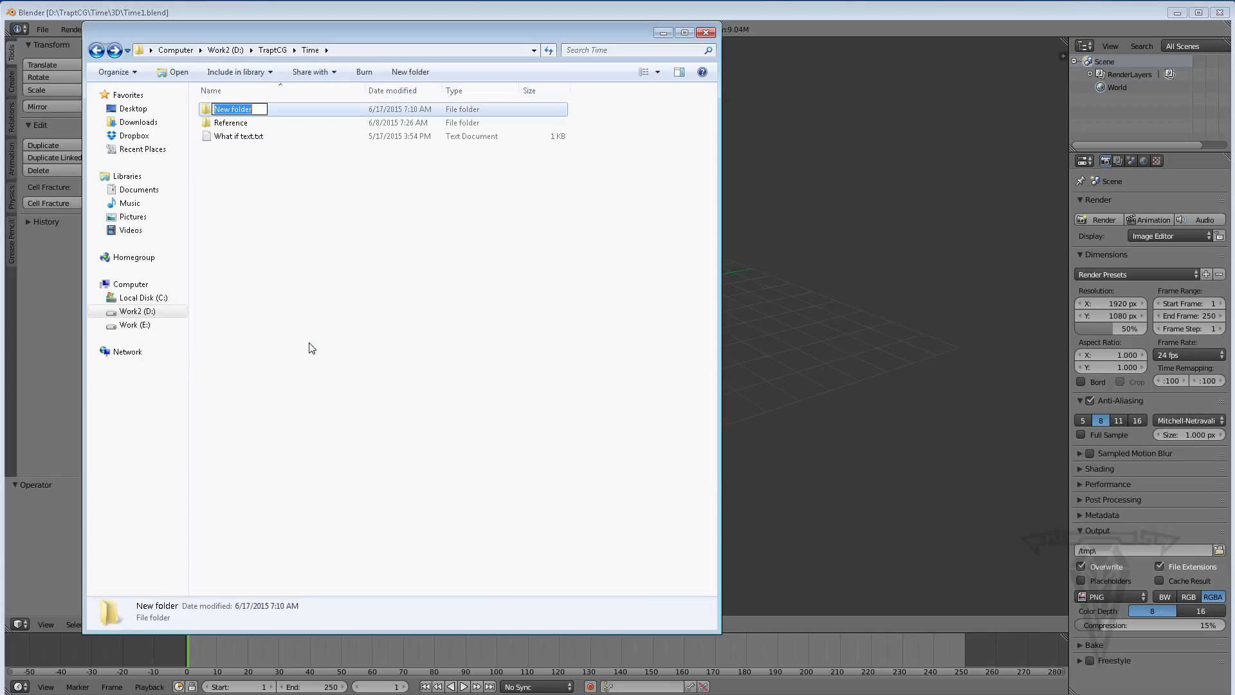
text(3D)
key(Return)
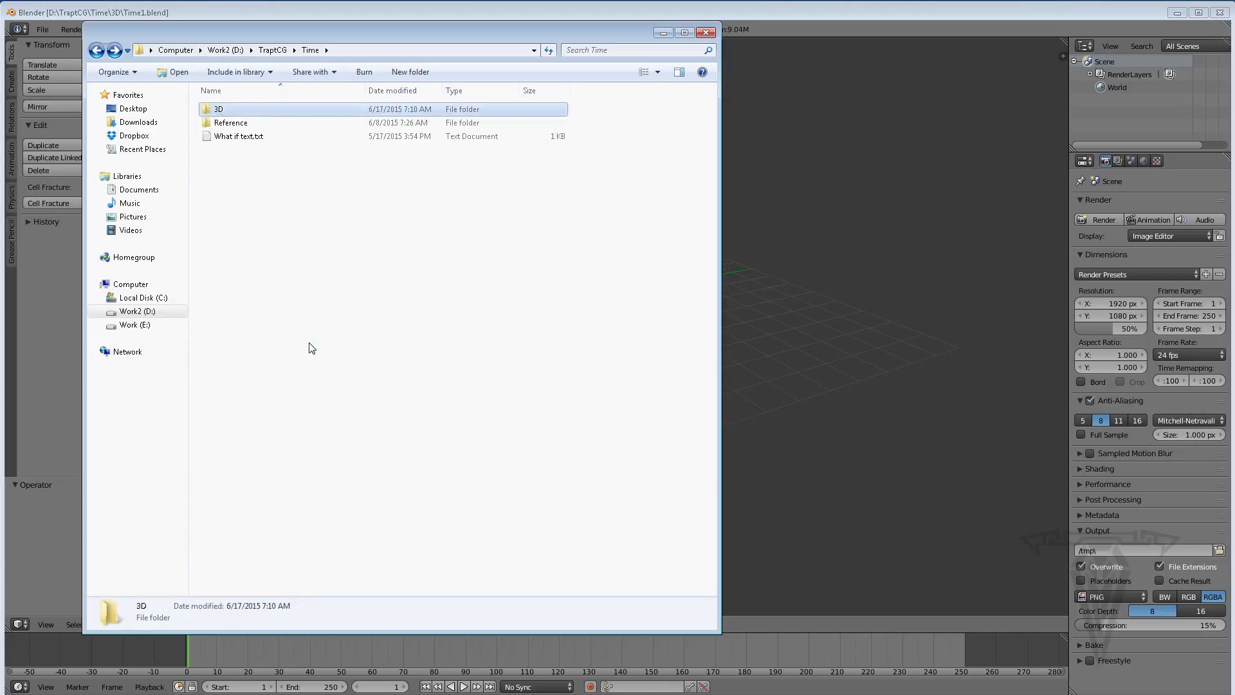
Create a subfolder named "tex" inside the 3D folder
double_click(215, 113)
right_click(262, 152)
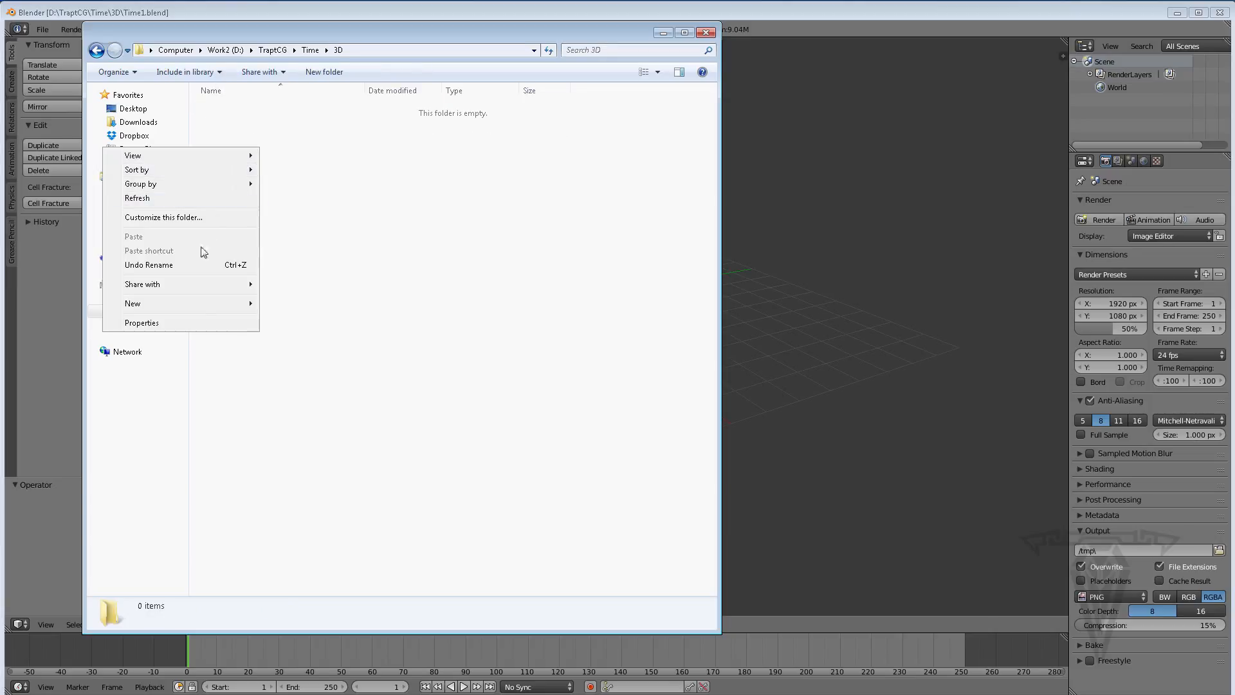
mouse_move(209, 306)
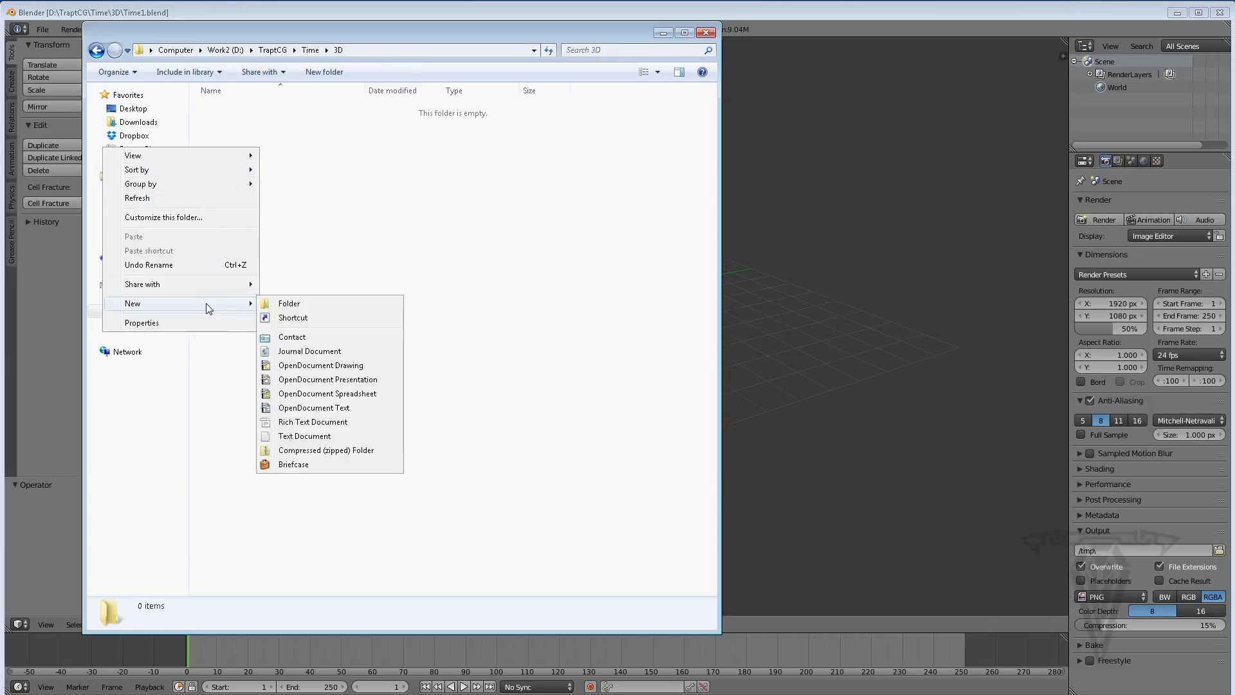
click(289, 305)
text(tex)
click(261, 142)
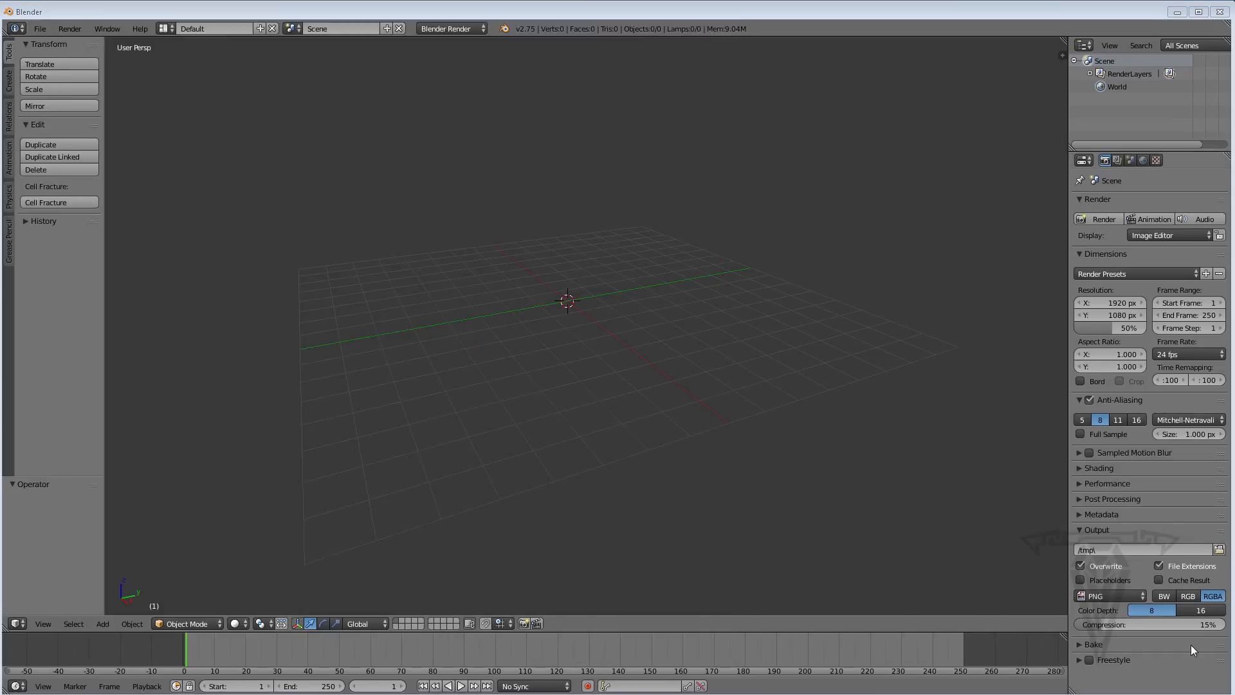
In Blender's 3D View properties region, collapse all panels, expand the Background Images settings and add an image slot
key(n)
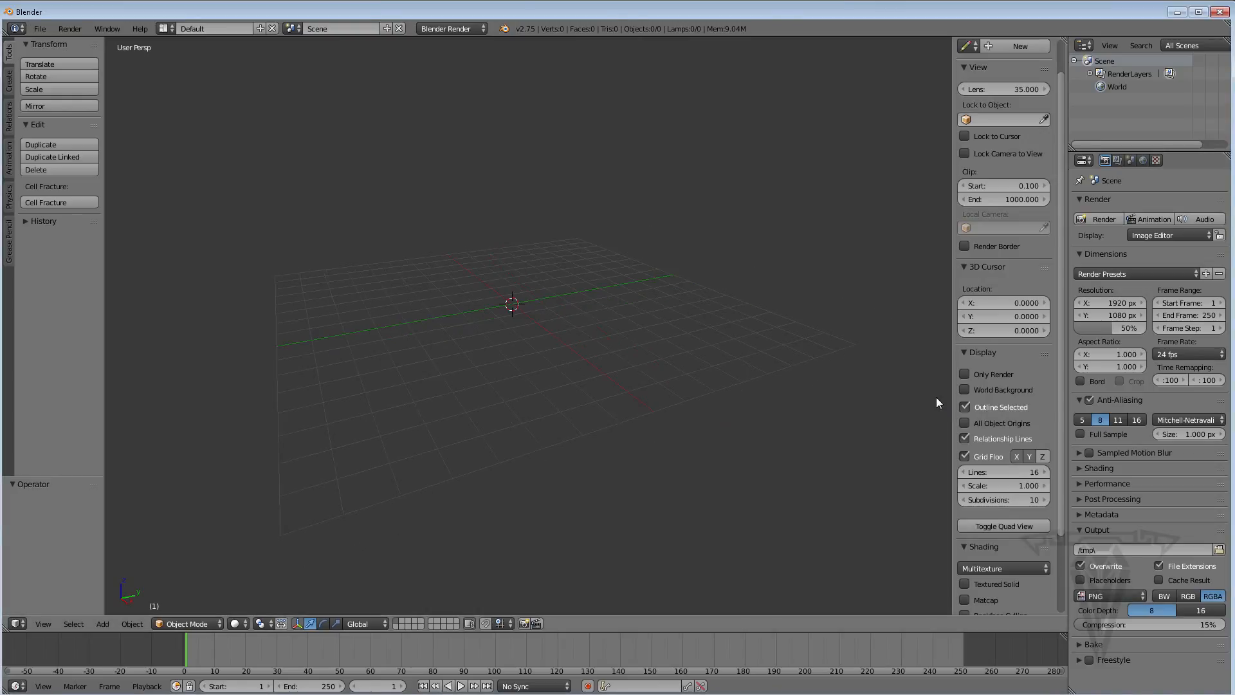
scroll(1056, 257, up, 2)
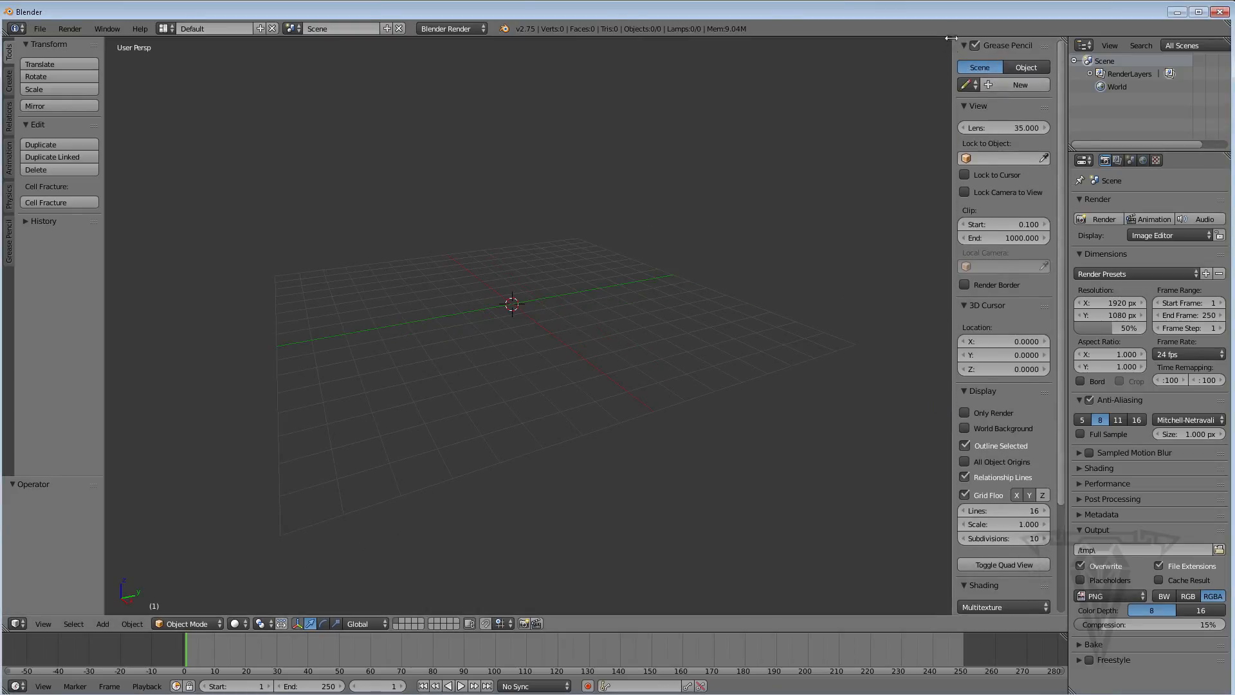
drag(963, 44, 973, 157)
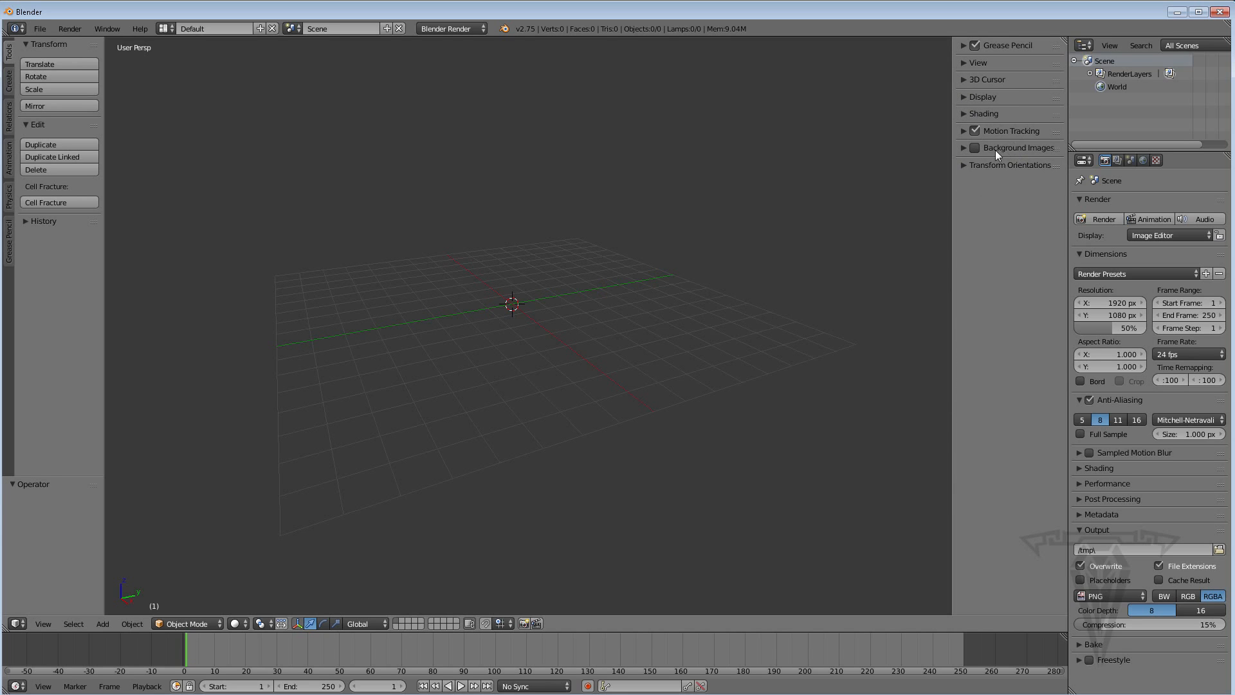
click(960, 148)
click(1005, 170)
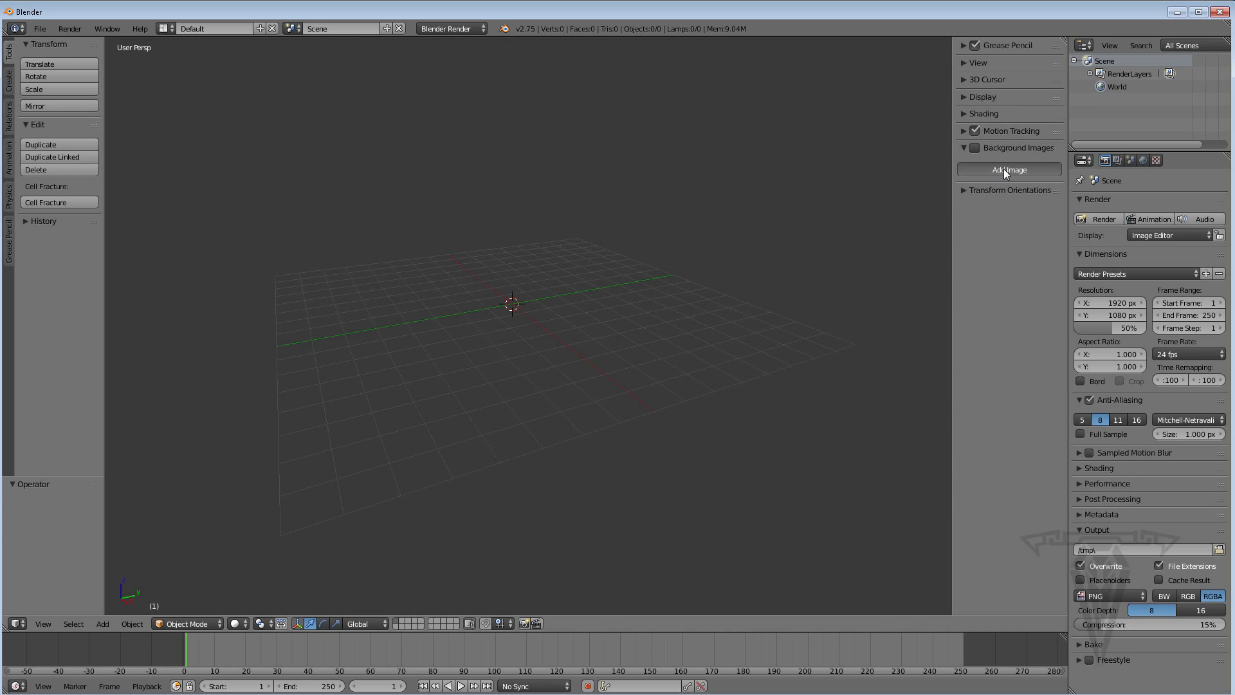
Load download.jpg from D:\TraptCG\Time\Reference as the background image, browsing the files as thumbnails
click(1014, 251)
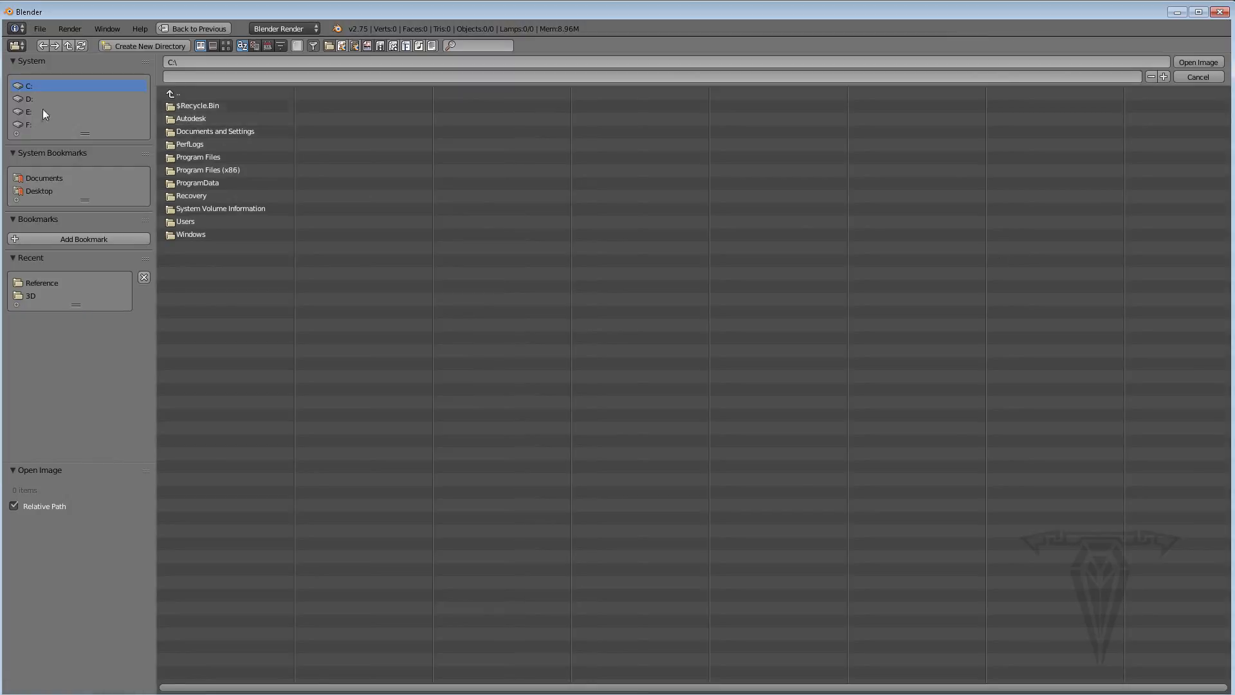
click(30, 99)
click(188, 285)
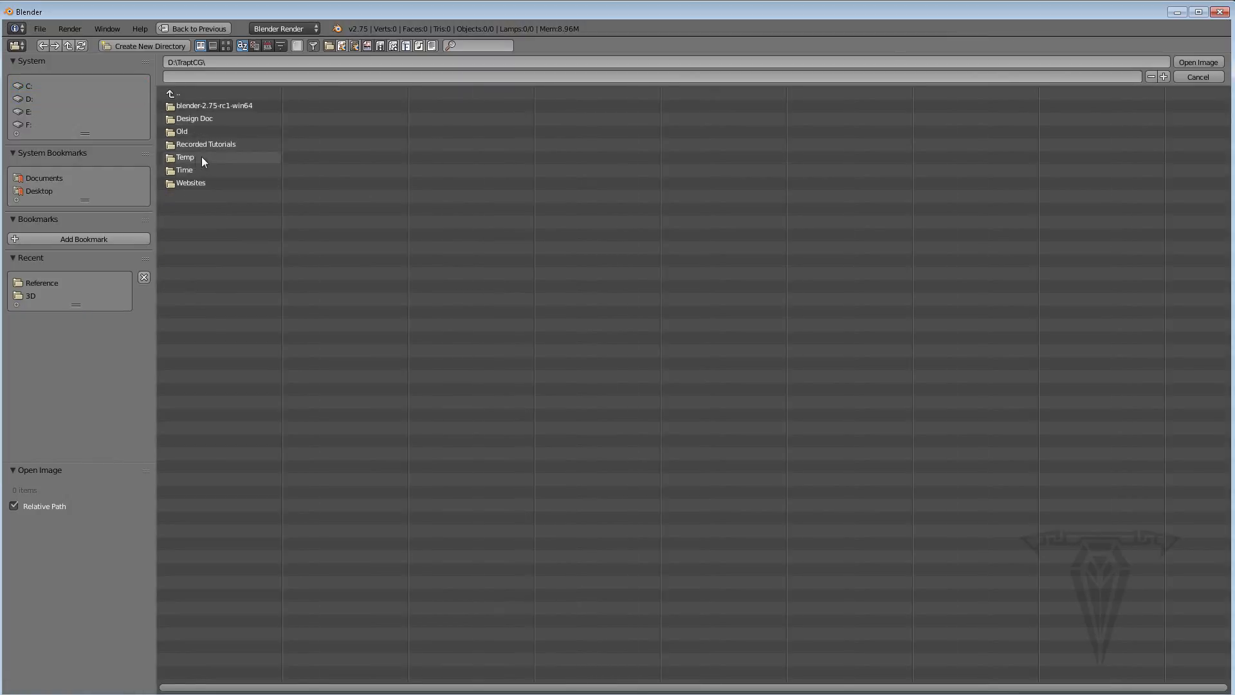
click(184, 170)
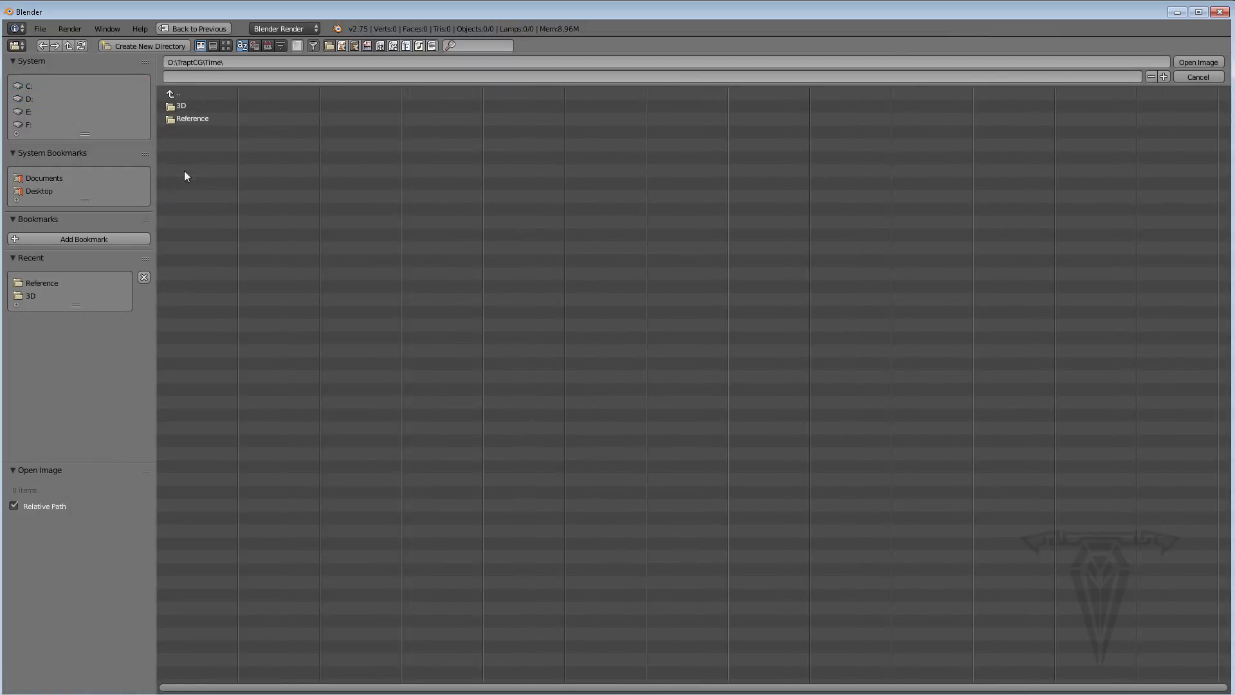
click(182, 119)
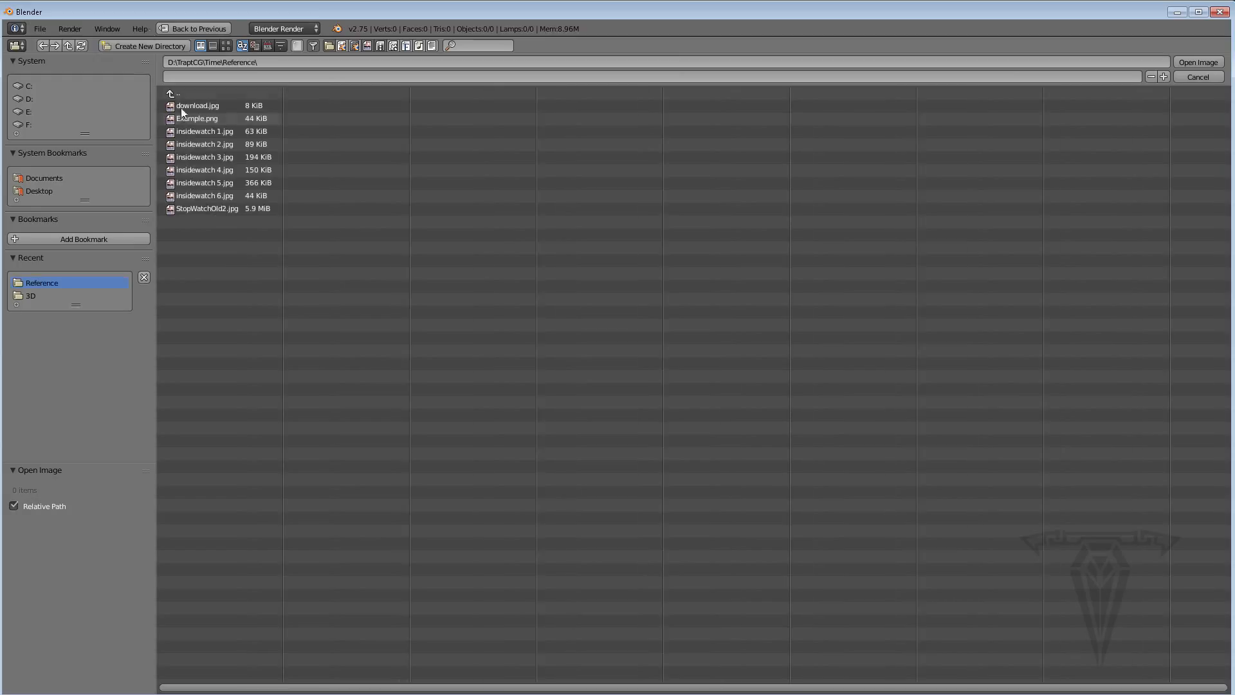
click(226, 45)
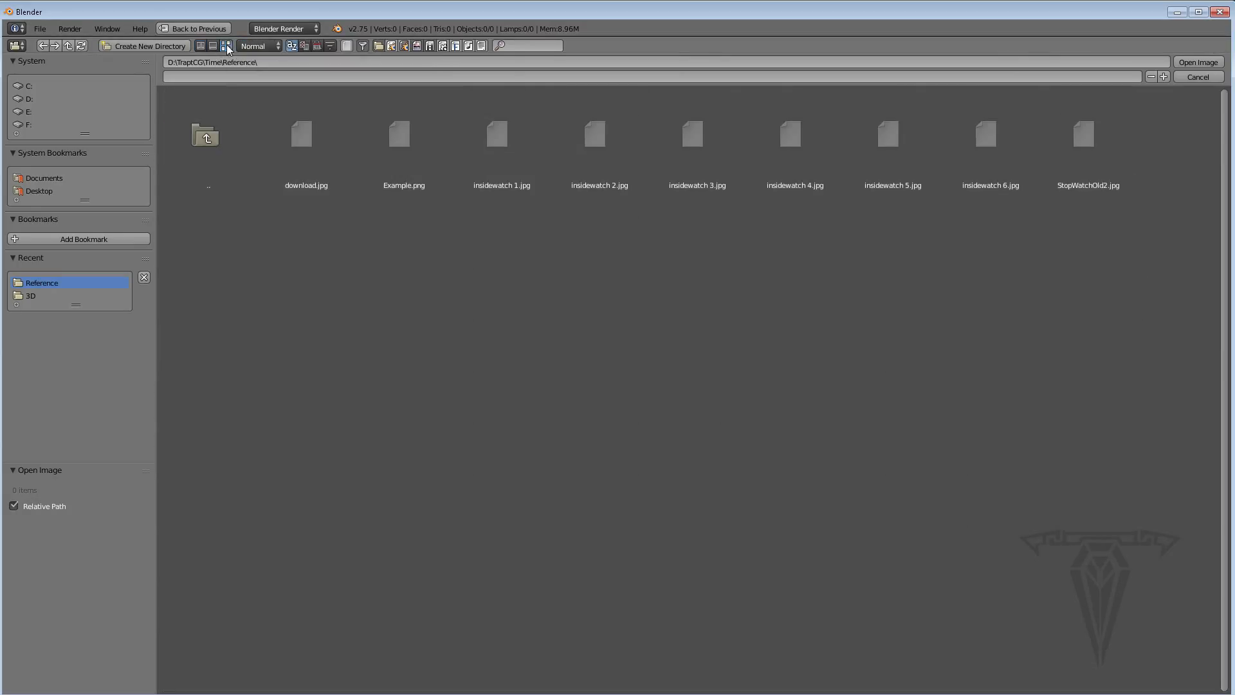
click(307, 155)
click(1200, 63)
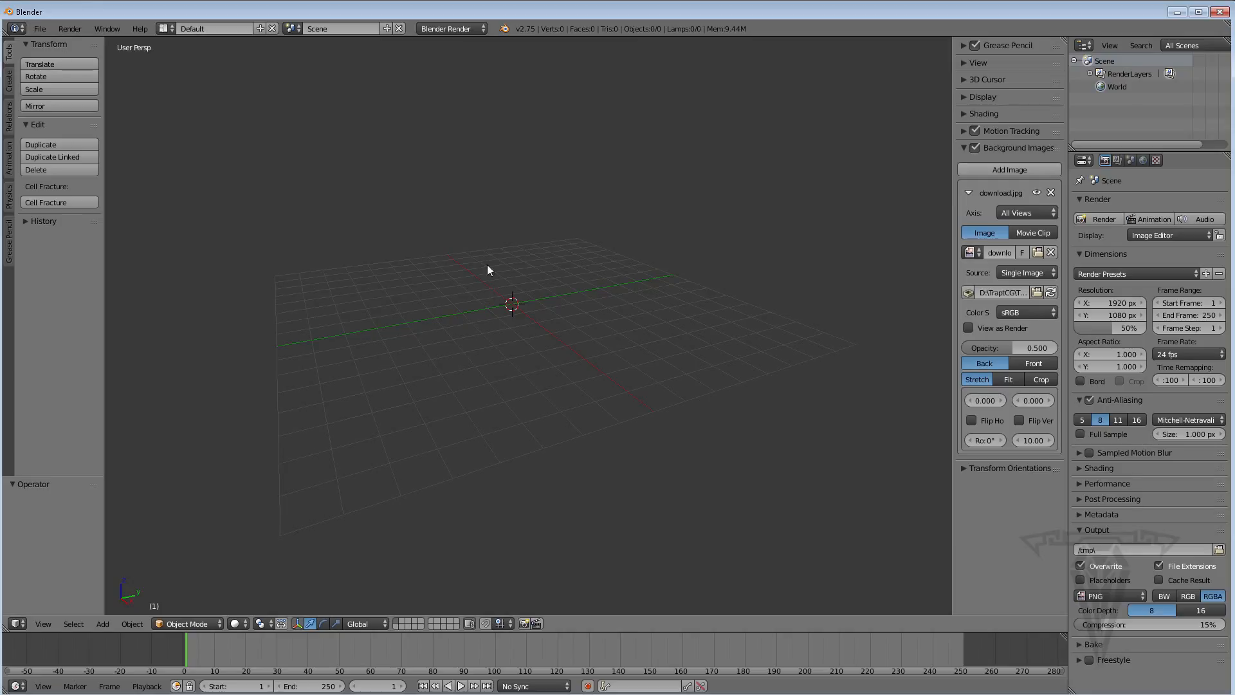
Switch the 3D View to the Top view
click(43, 624)
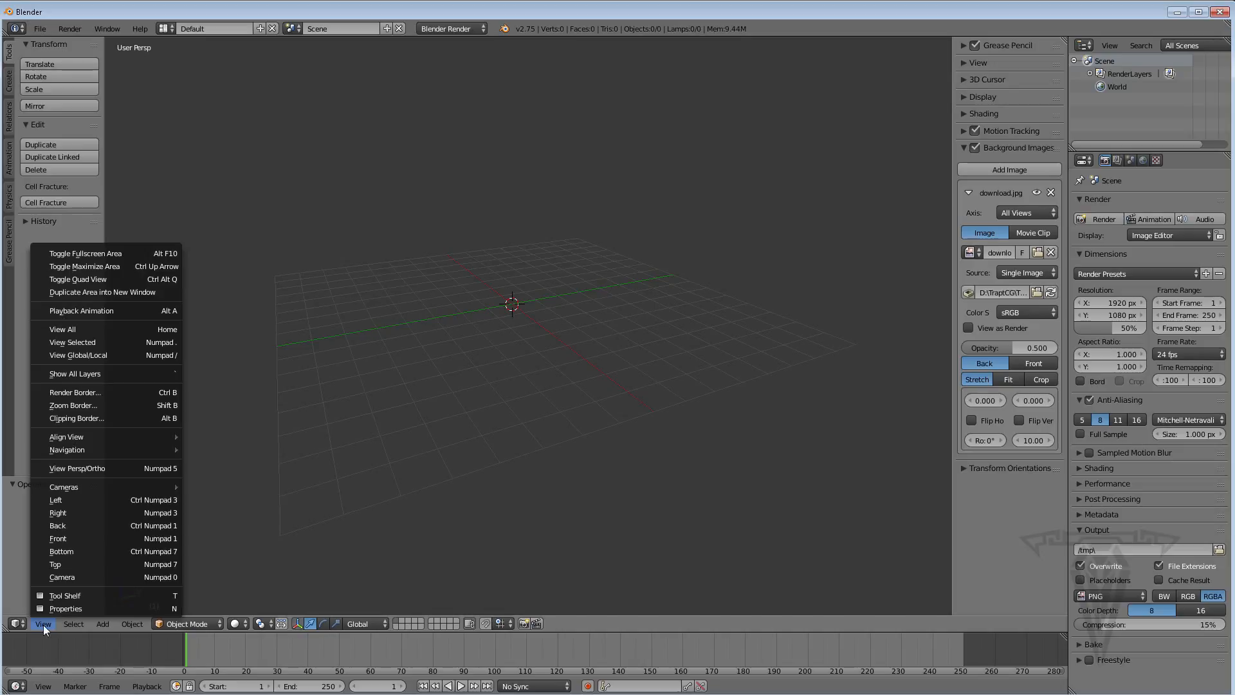
click(153, 565)
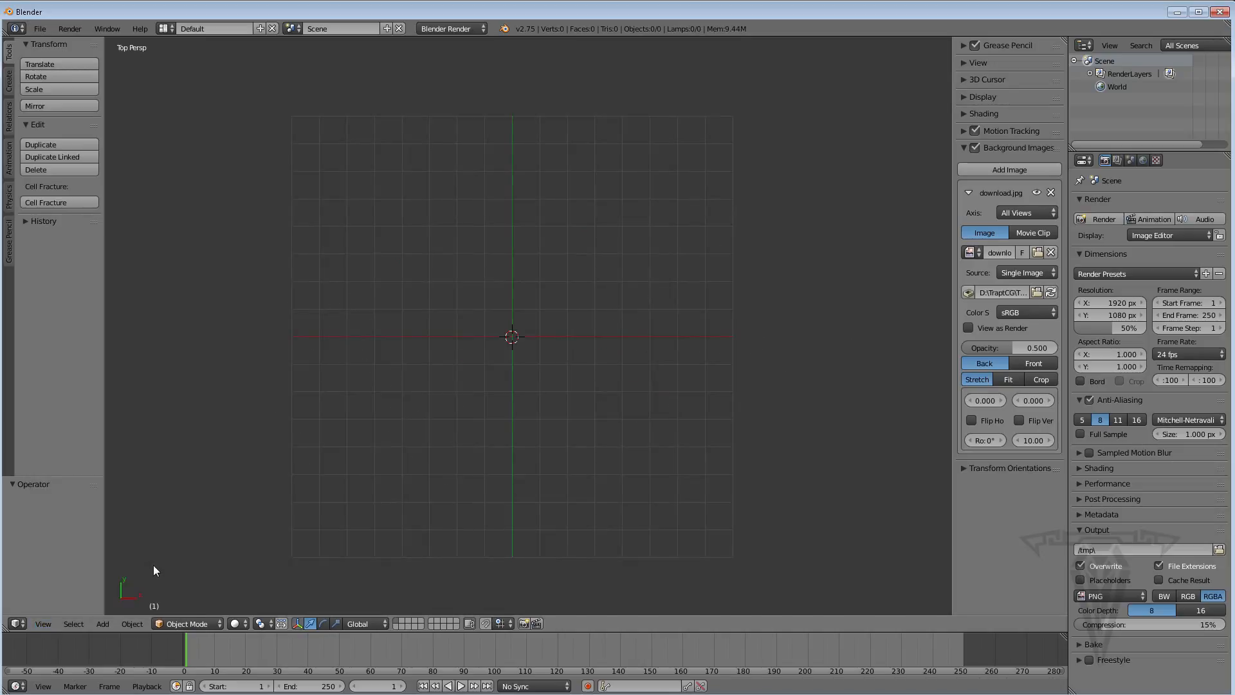
Change the Top view to orthographic projection and widen the properties region so the background image settings are readable
click(42, 624)
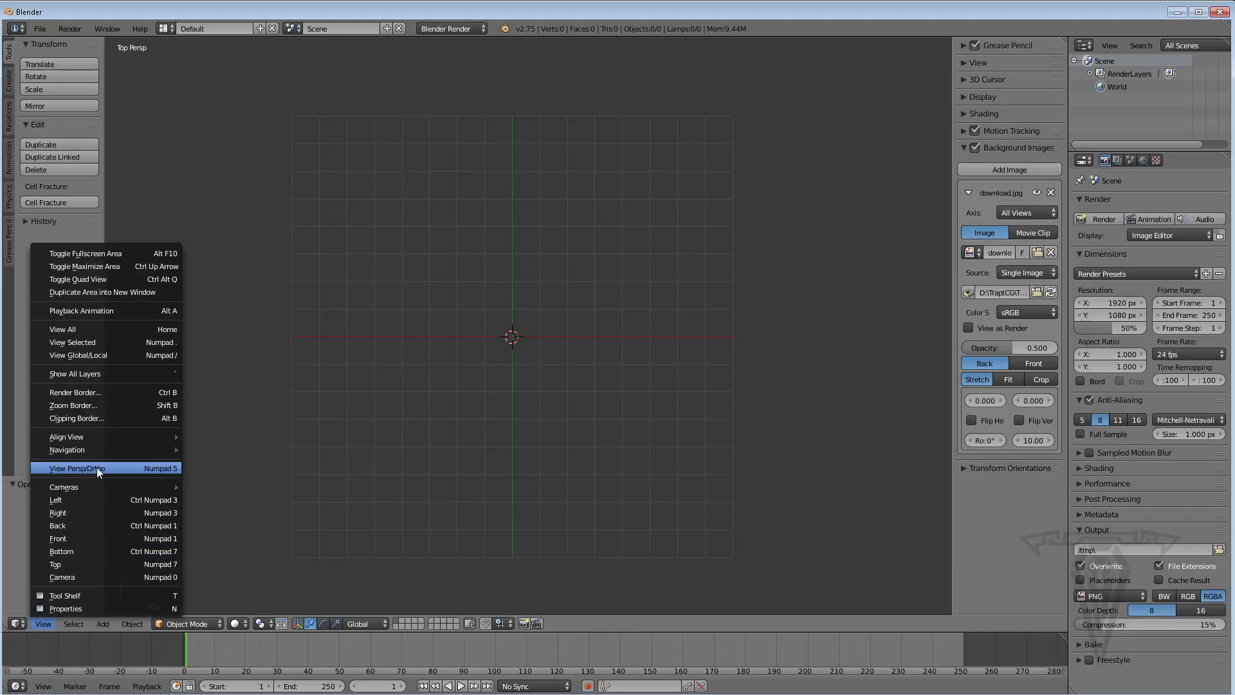
click(114, 468)
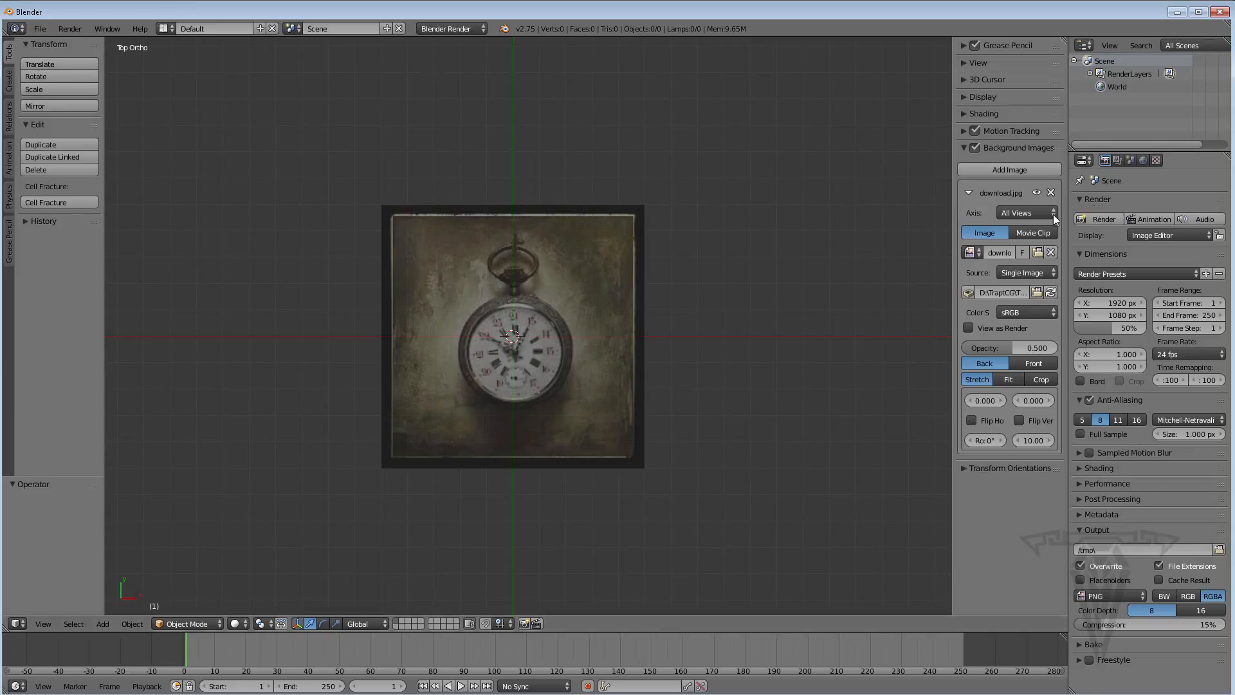
click(1037, 211)
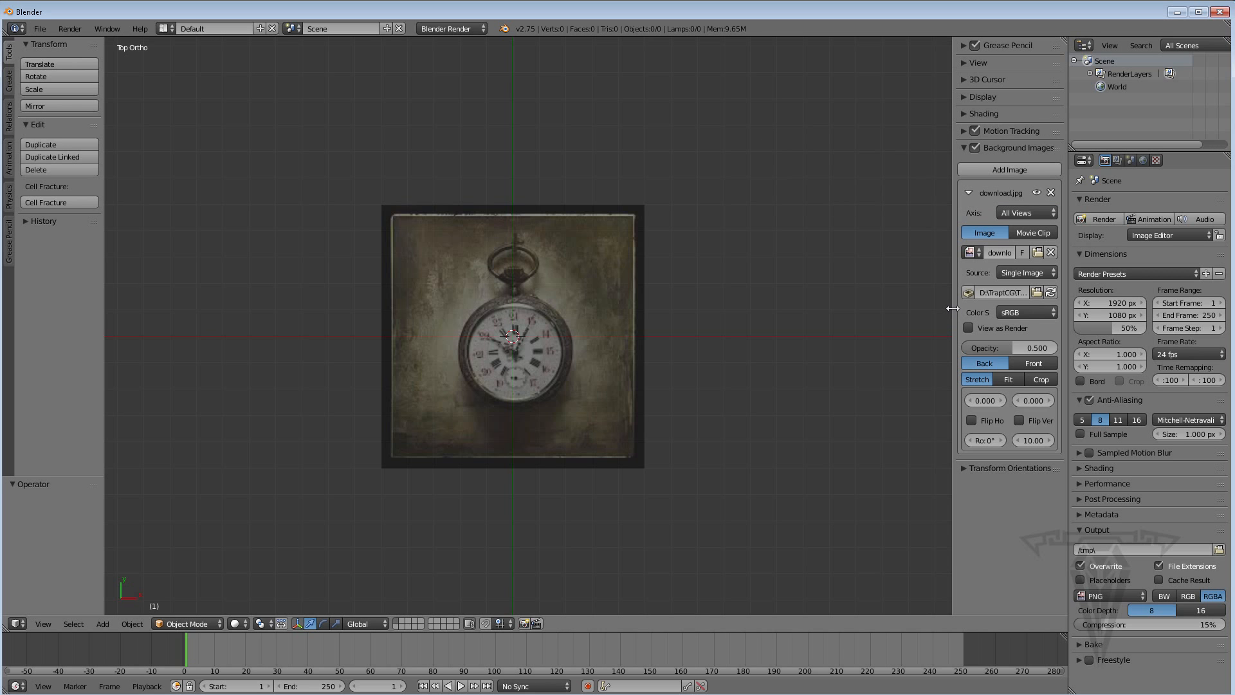
drag(953, 309, 900, 308)
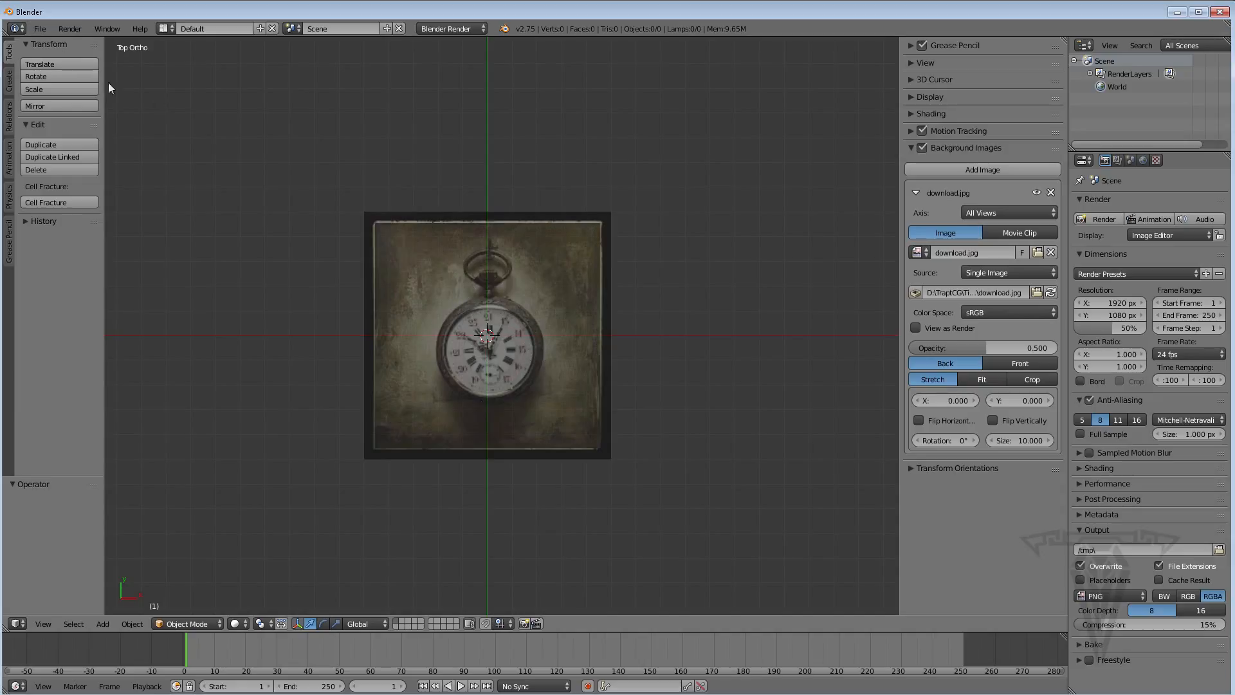
Add a cylinder mesh at the scene origin and enlarge the area showing its creation settings
click(9, 83)
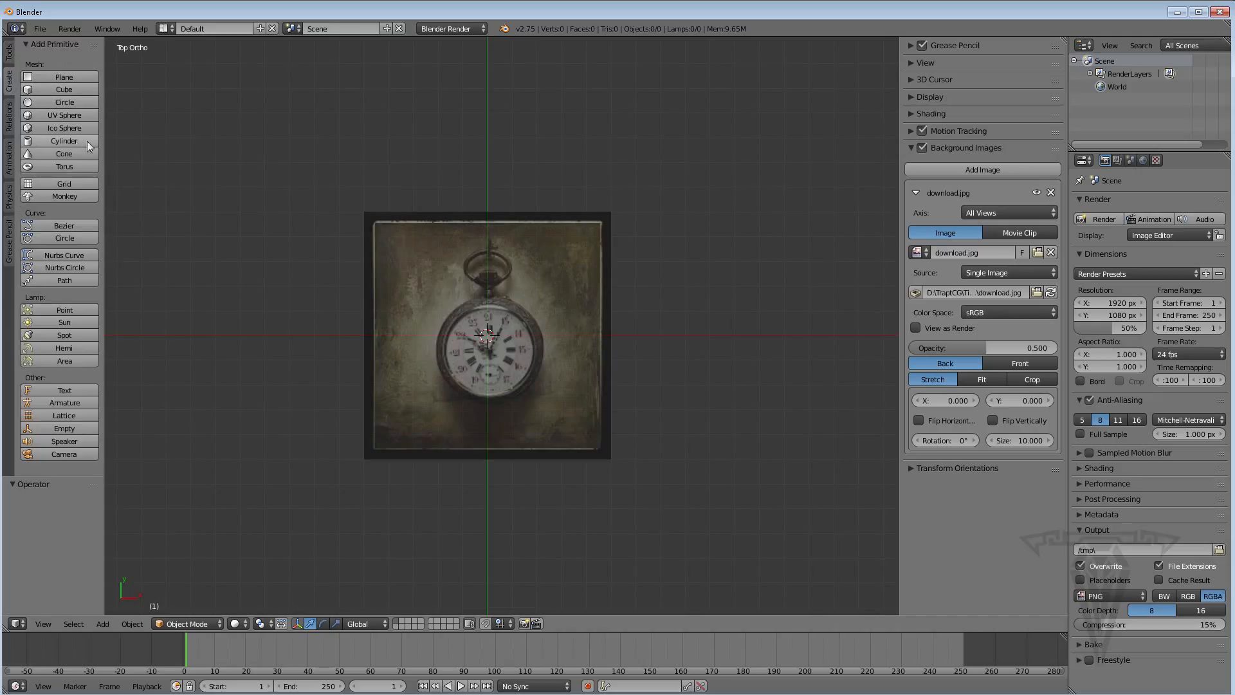
click(9, 53)
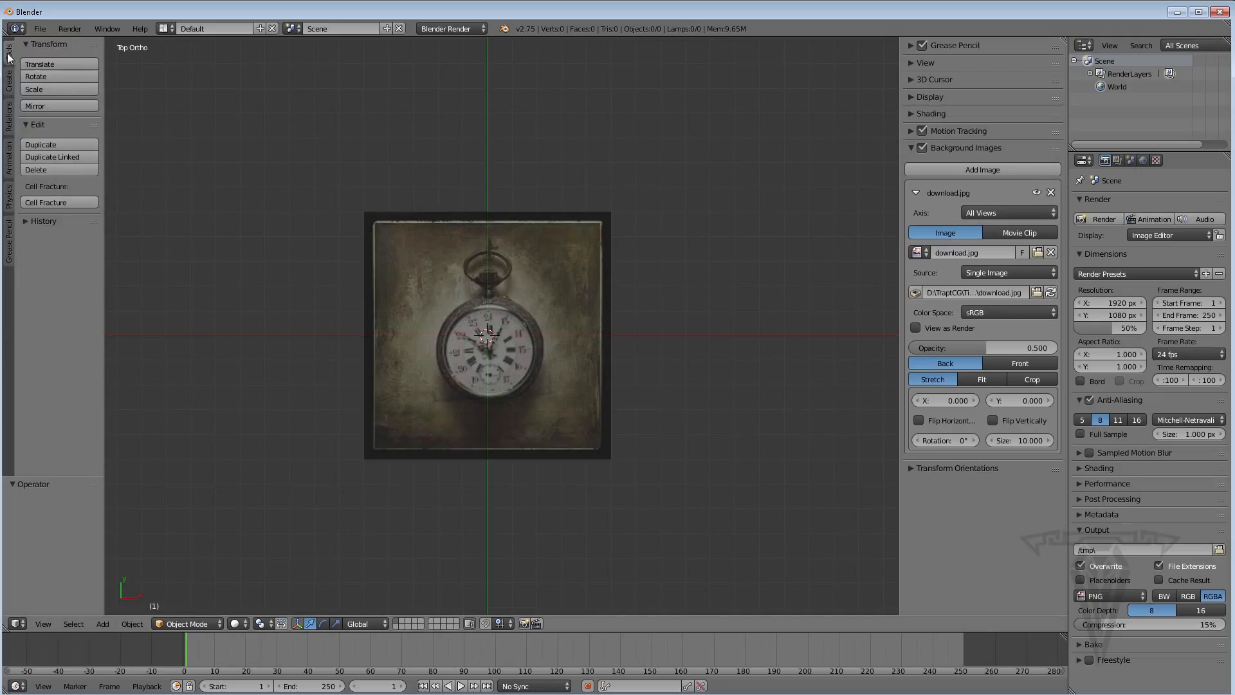
key(shift+a)
mouse_move(415, 346)
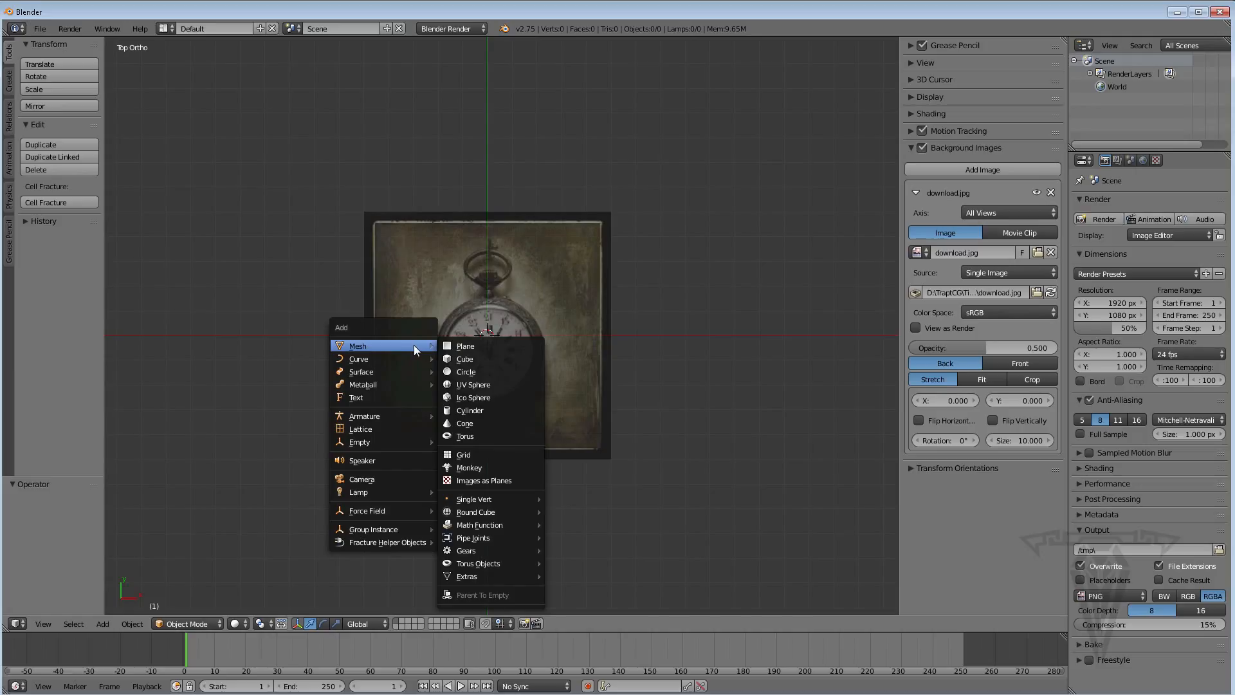
click(466, 410)
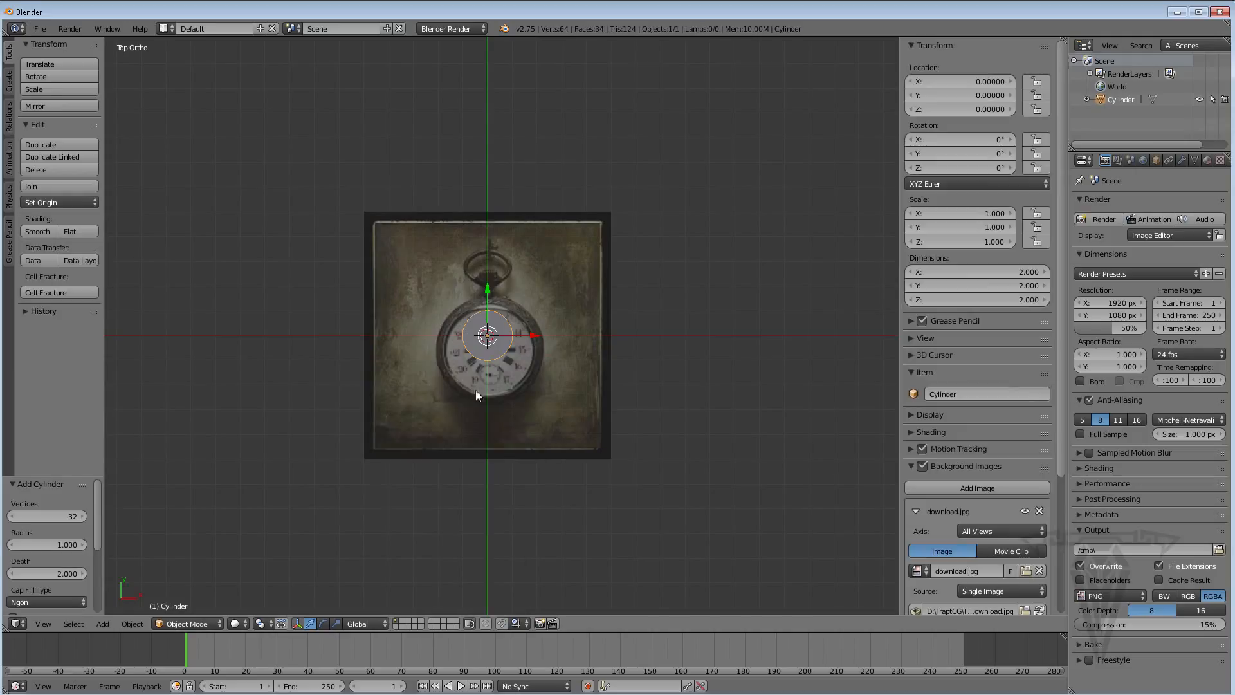
drag(69, 477, 58, 349)
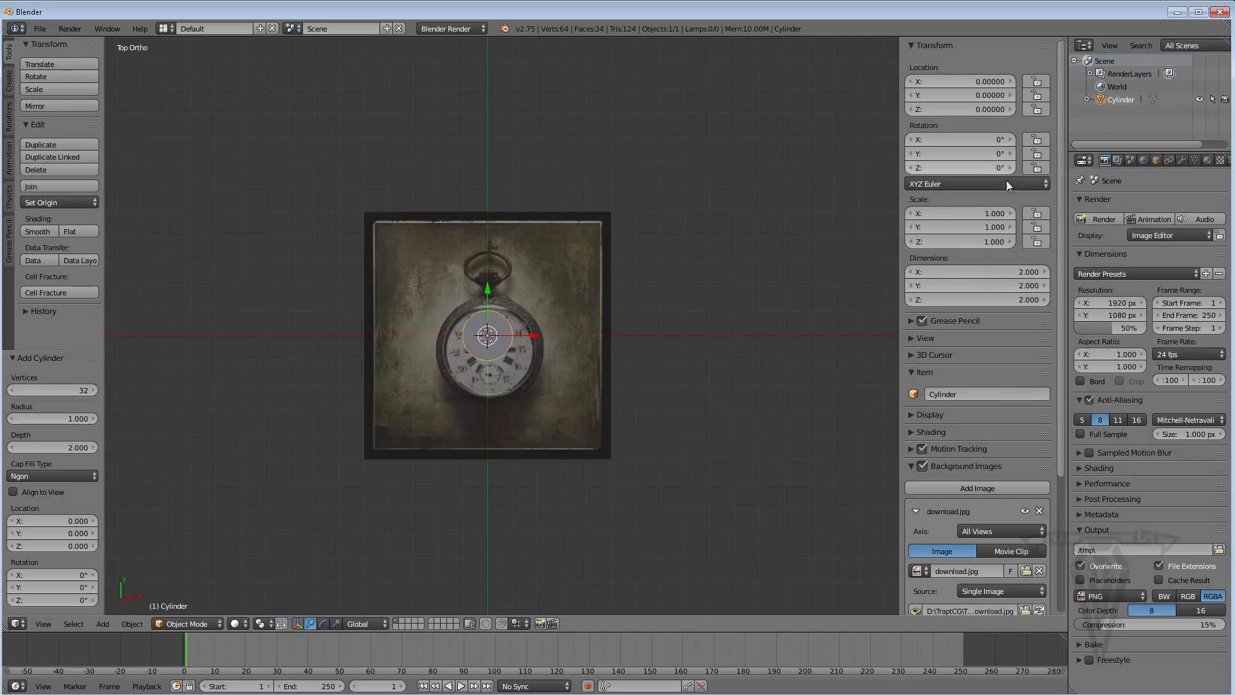
Expand the 3D cursor location settings and place the 3D cursor at several empty spots around the reference image
click(910, 355)
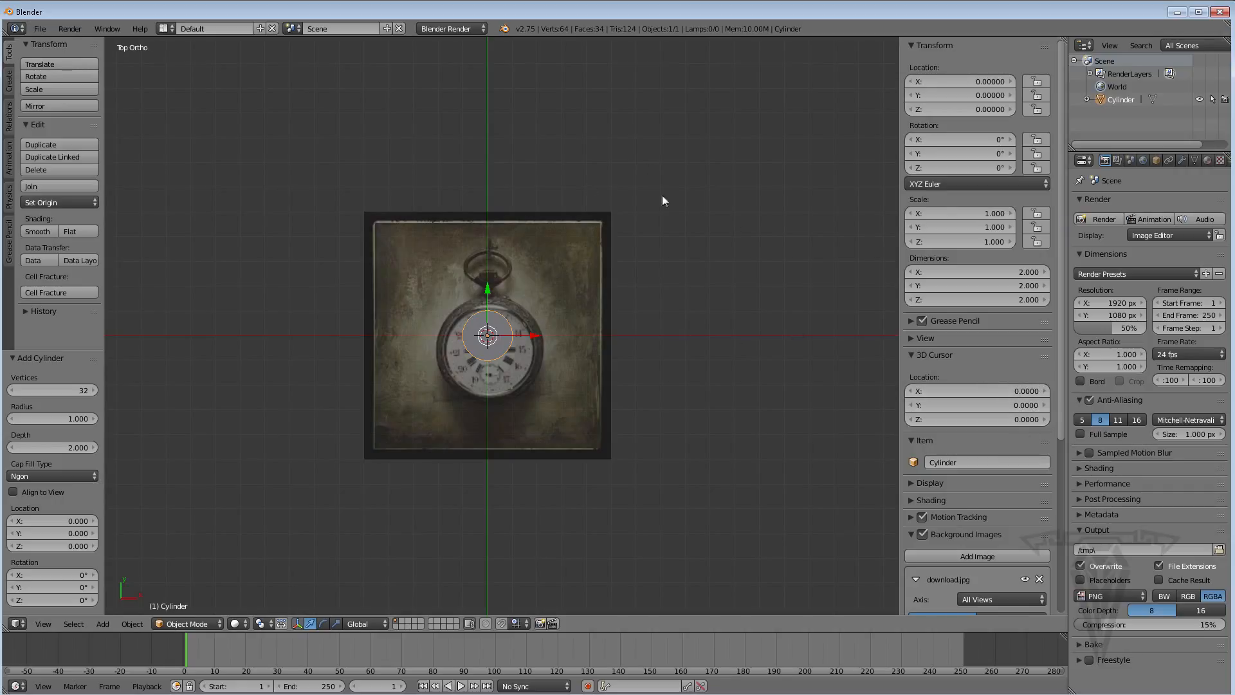
click(705, 441)
click(367, 474)
click(266, 186)
click(501, 96)
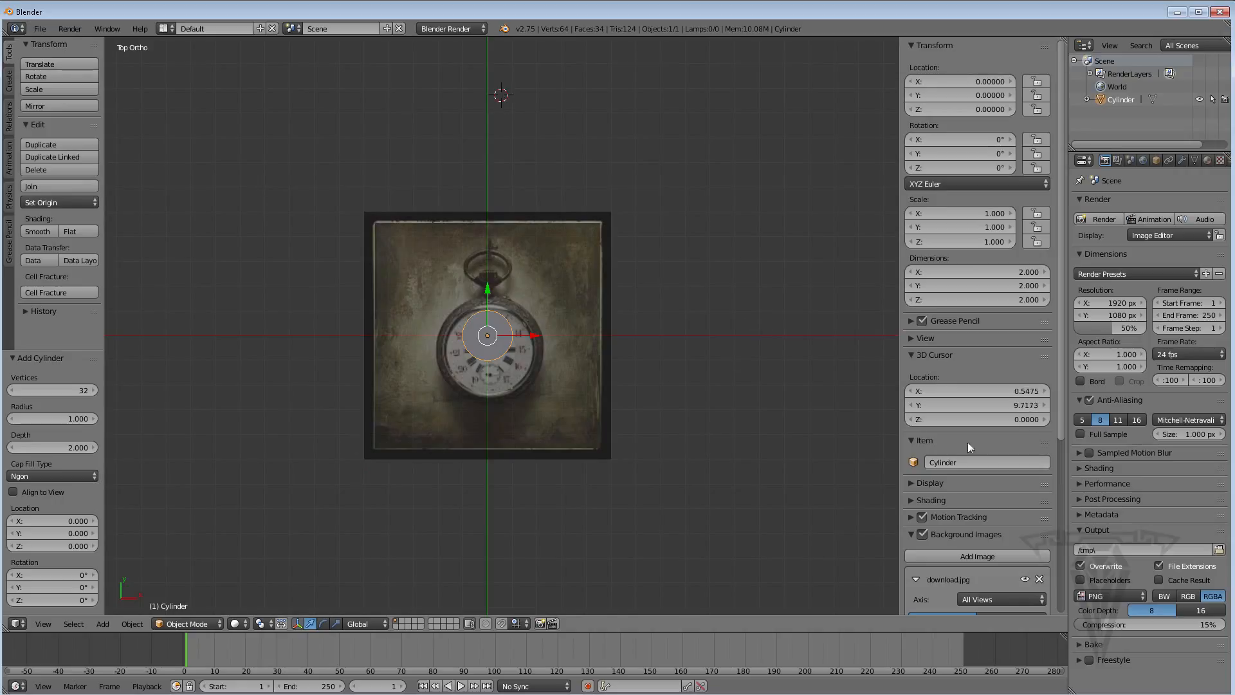
Set the 3D cursor's X and Y location to 0
click(1020, 391)
text(0)
key(Tab)
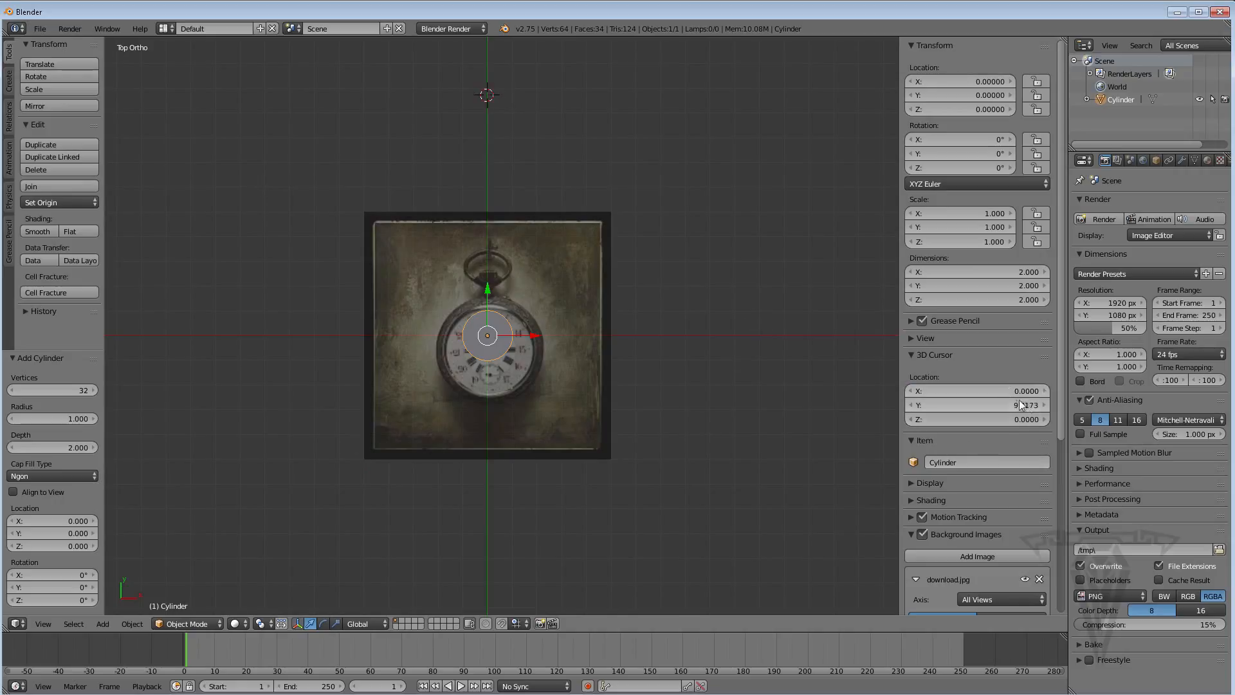
text(0)
key(Return)
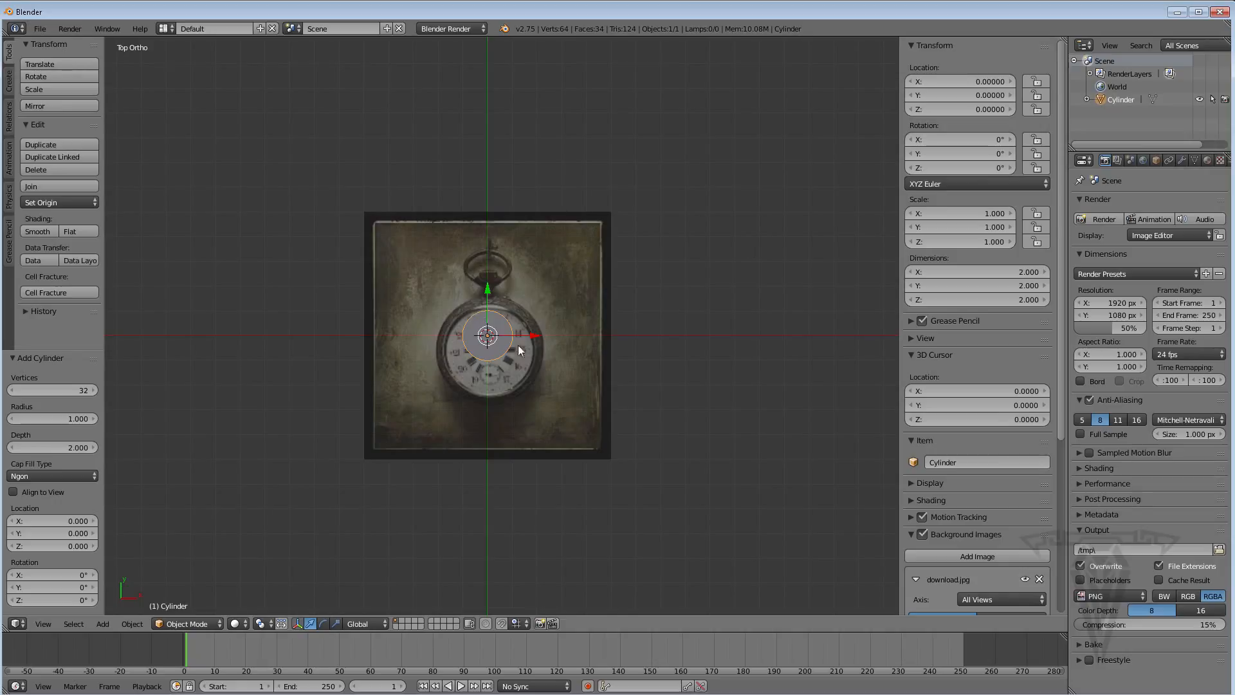
Set the new cylinder's radius to 50
click(50, 420)
text(50)
key(Return)
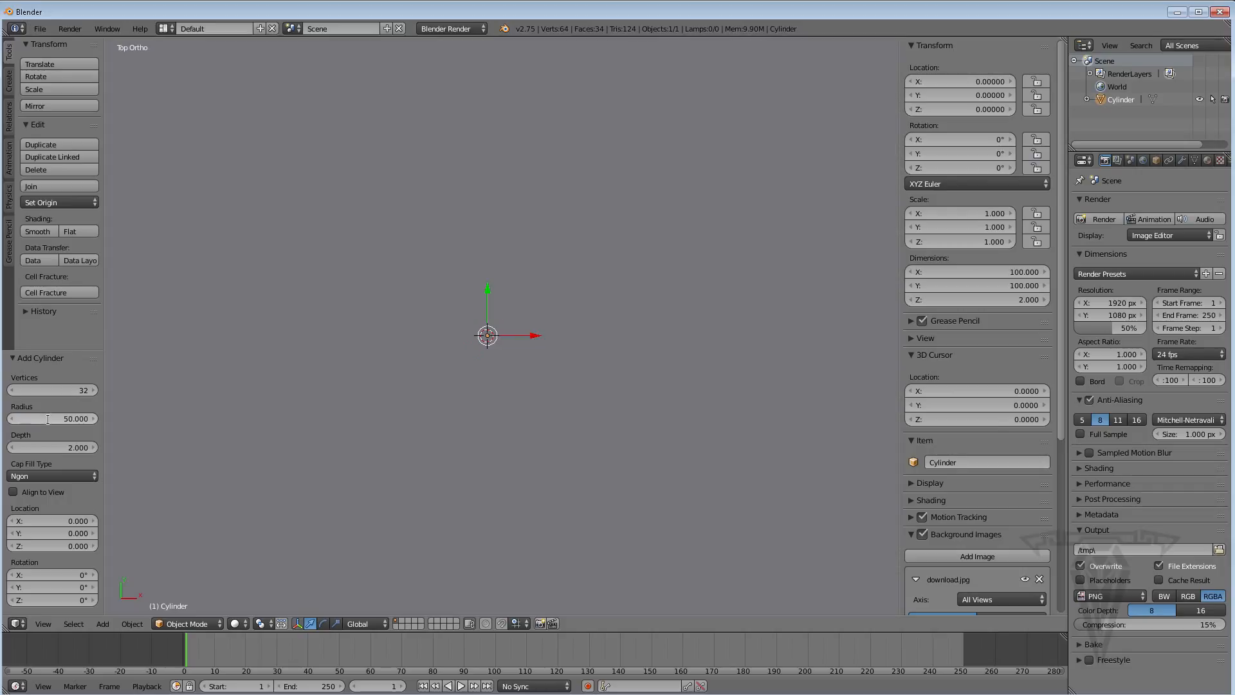
scroll(534, 283, down, 3)
scroll(534, 285, up, 1)
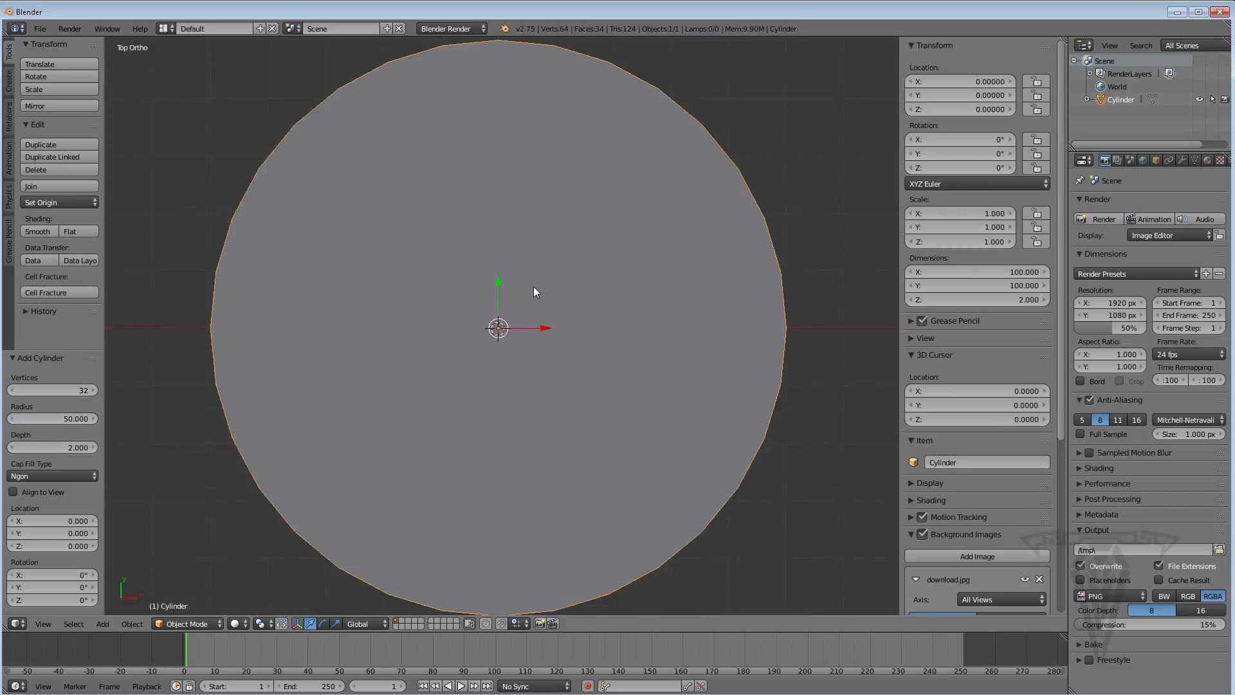
scroll(535, 287, down, 1)
scroll(688, 373, up, 1)
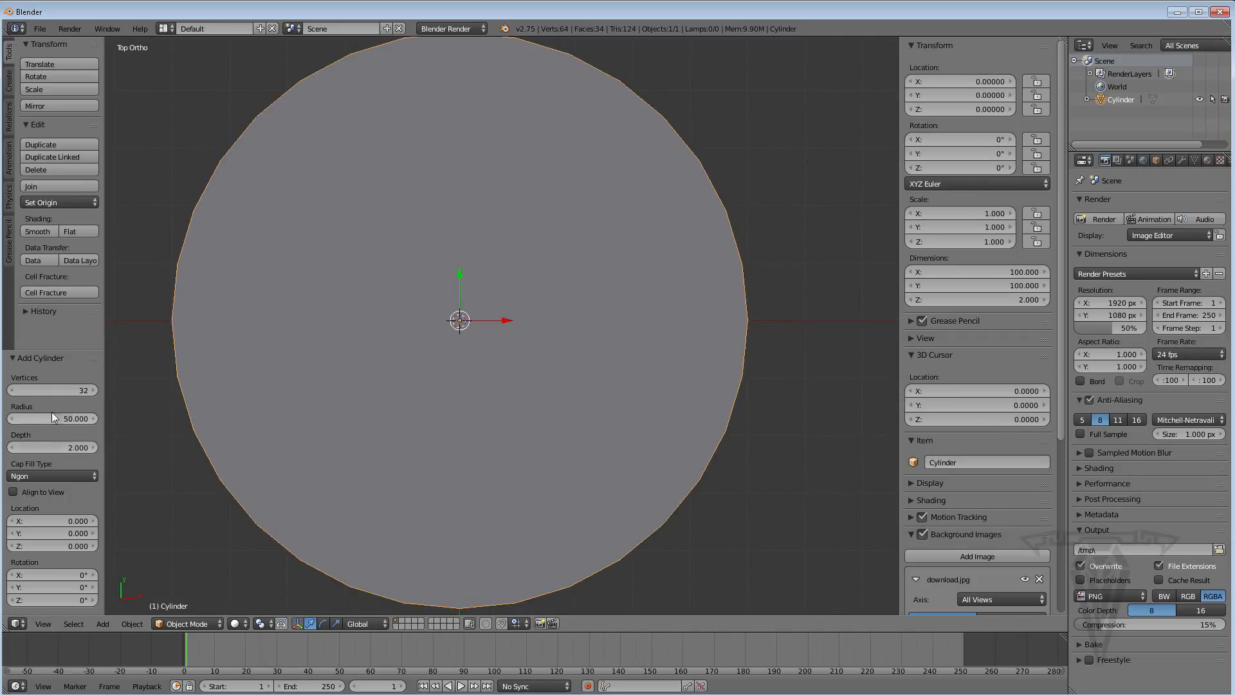
Set the cylinder's vertex count to 64 and inspect the smoothness of its outline
click(71, 389)
text(64)
key(Return)
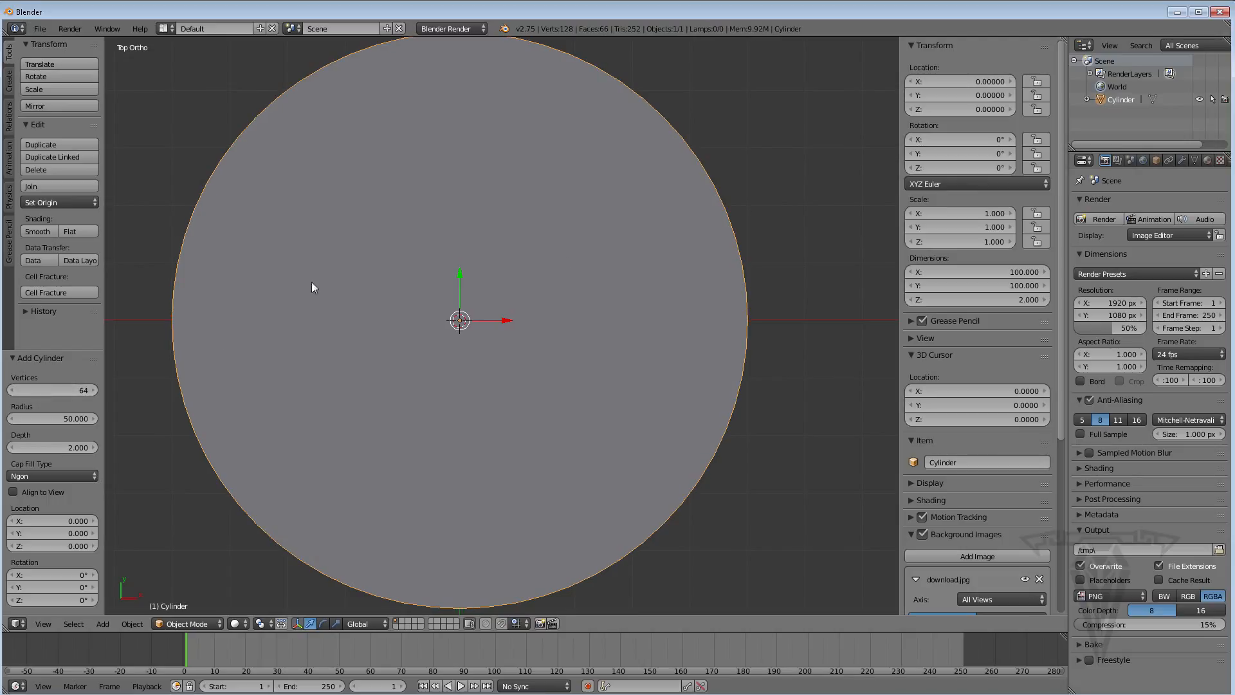
scroll(687, 301, up, 5)
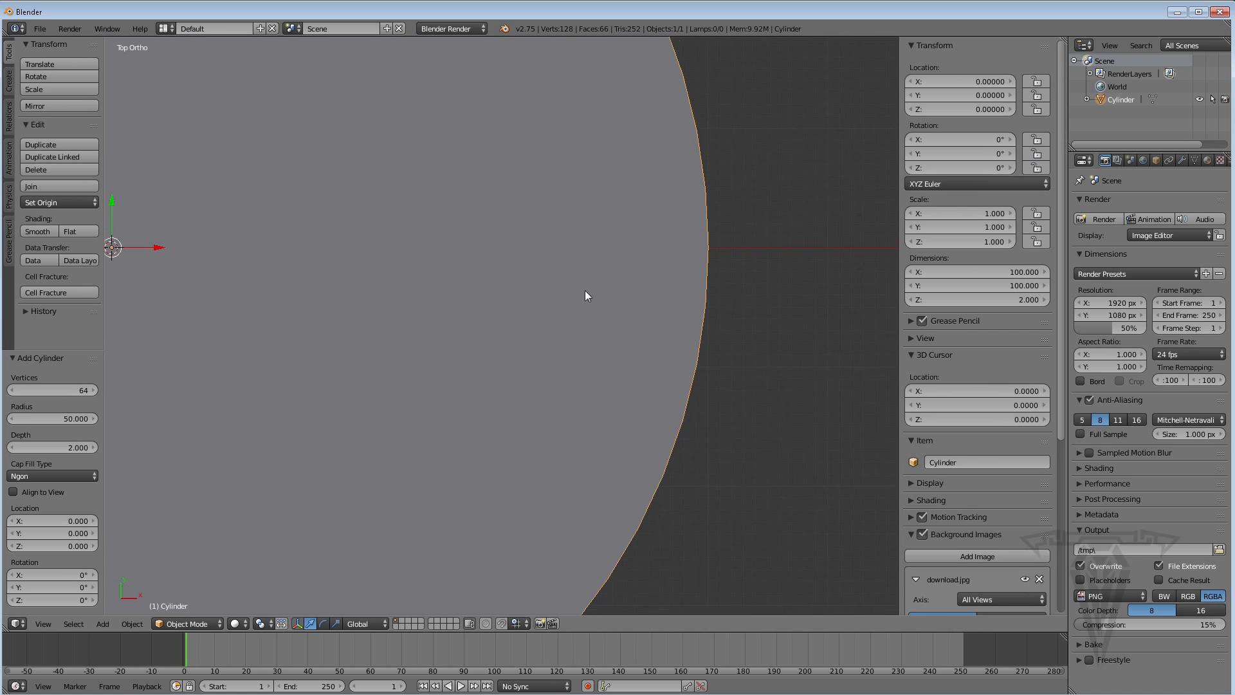
scroll(581, 377, down, 5)
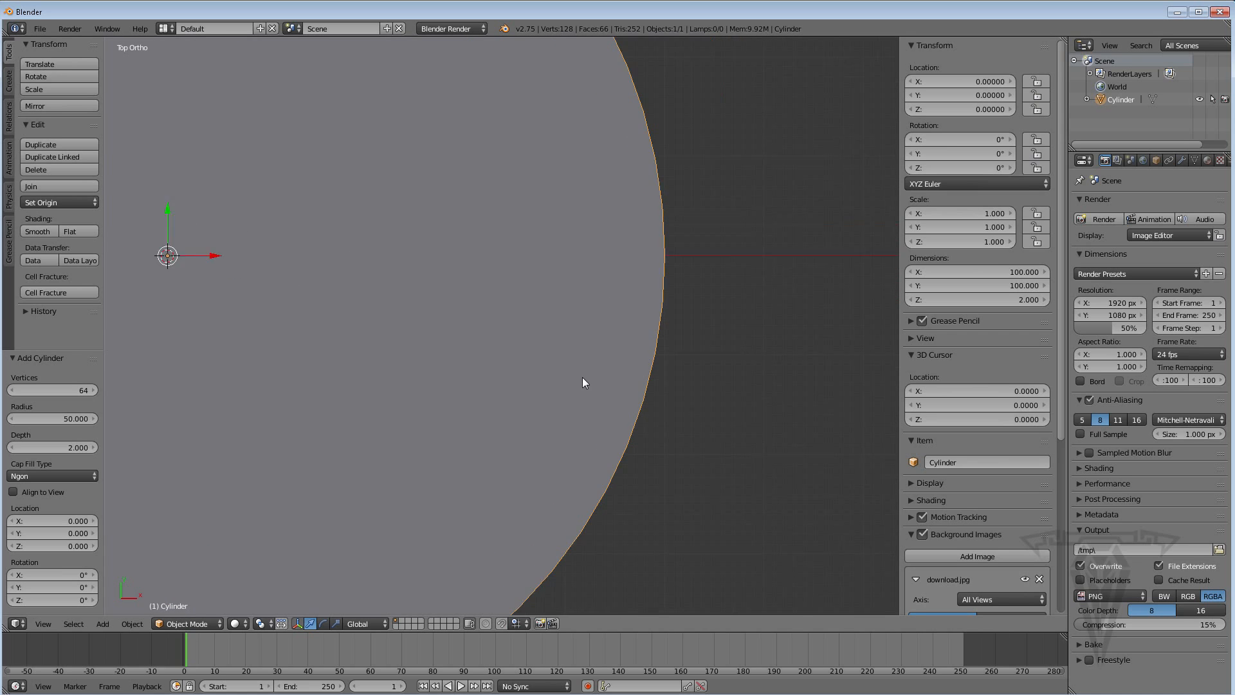
shift+middle_drag(354, 315, 487, 333)
scroll(542, 361, down, 1)
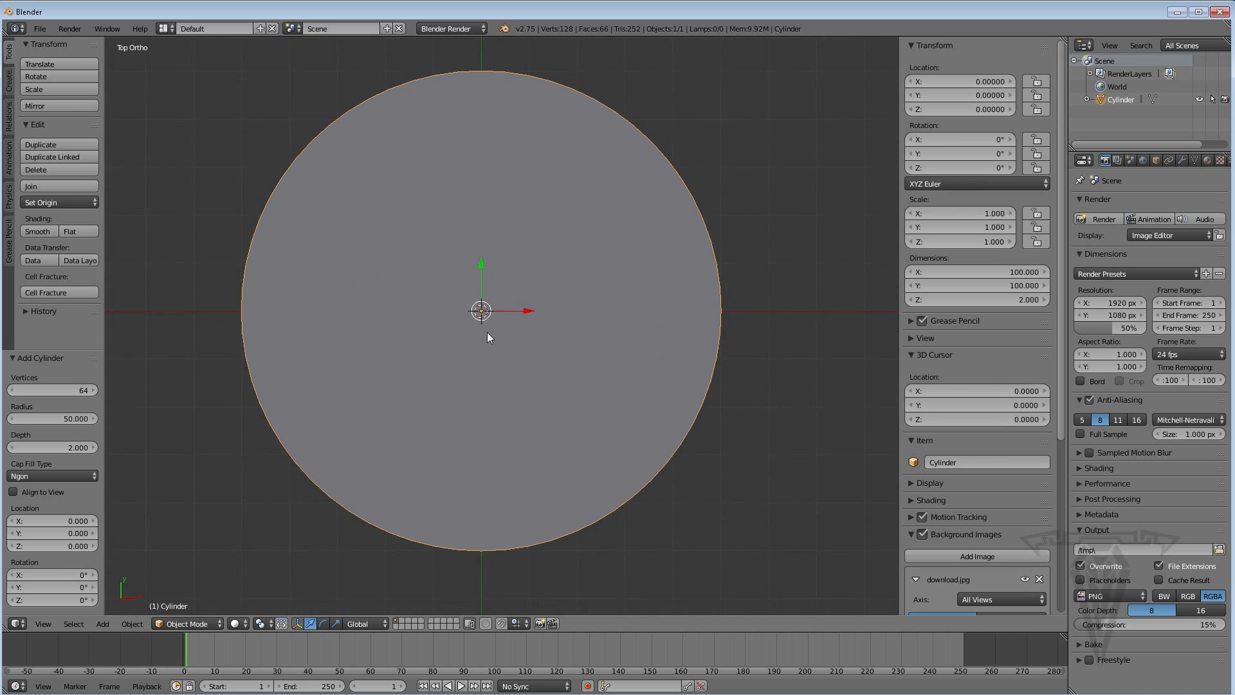
Set the cylinder's vertex count to 128 and check its outline up close
click(73, 390)
text(128)
key(Return)
scroll(666, 341, up, 3)
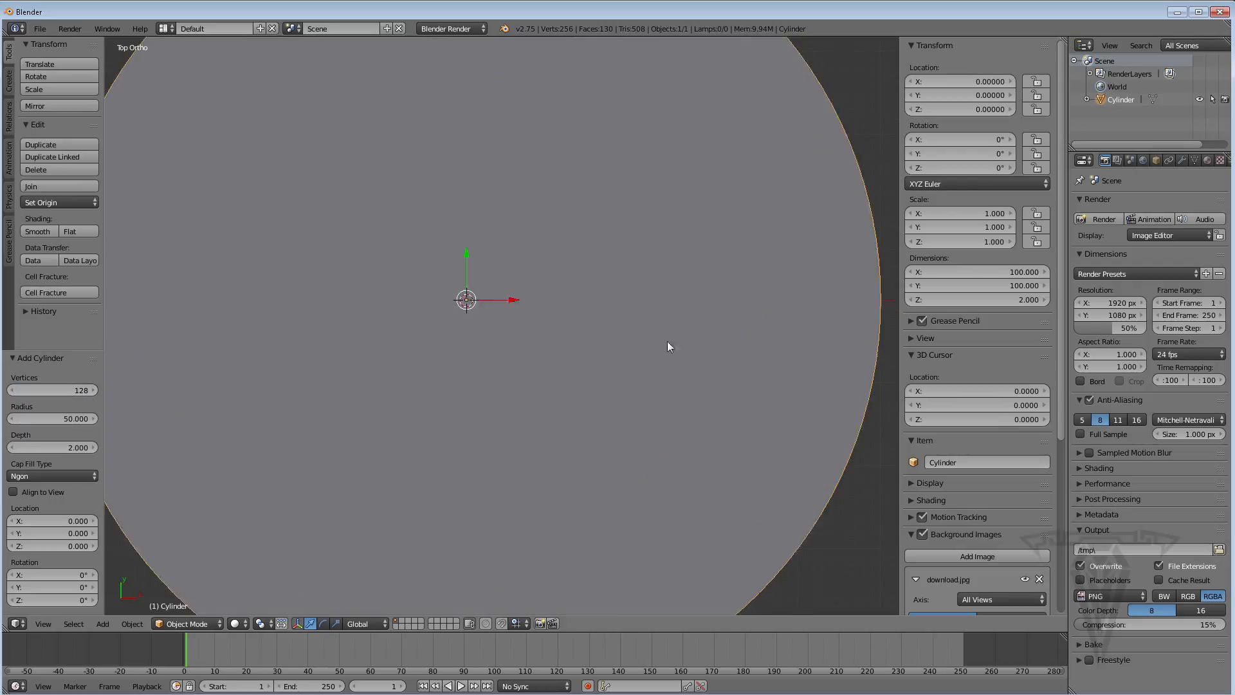
scroll(629, 319, up, 2)
scroll(750, 339, up, 3)
scroll(444, 236, down, 7)
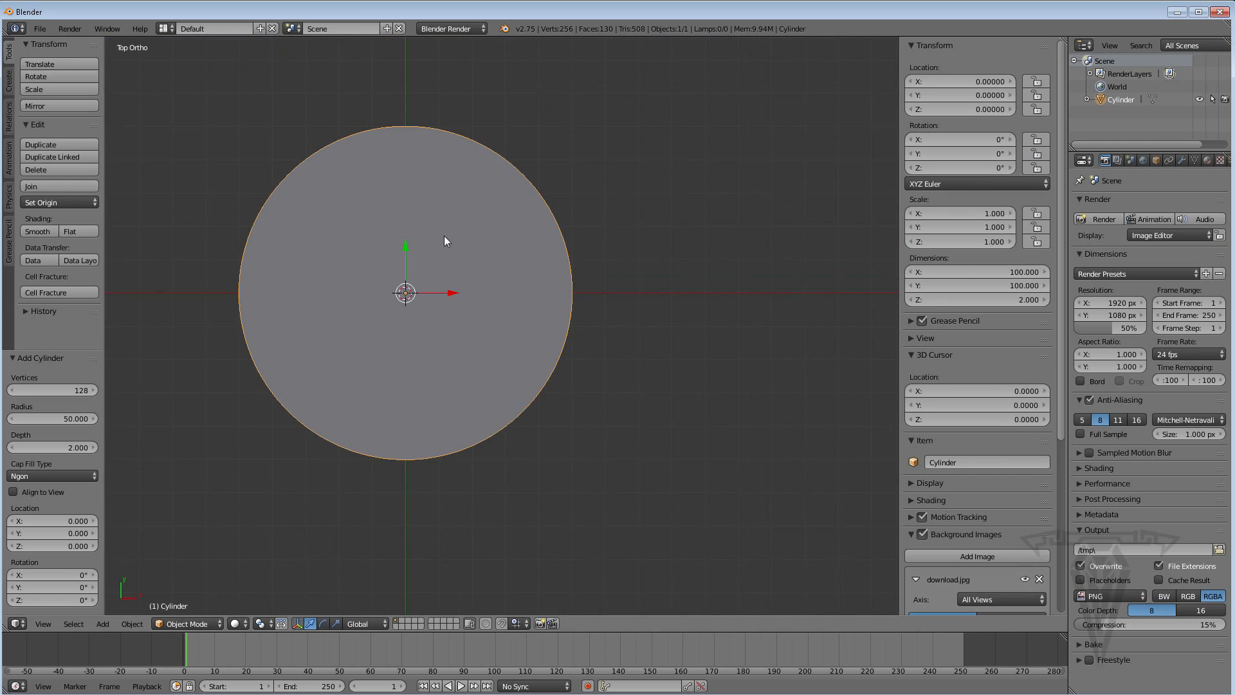
shift+middle_drag(444, 235, 546, 264)
scroll(567, 272, up, 3)
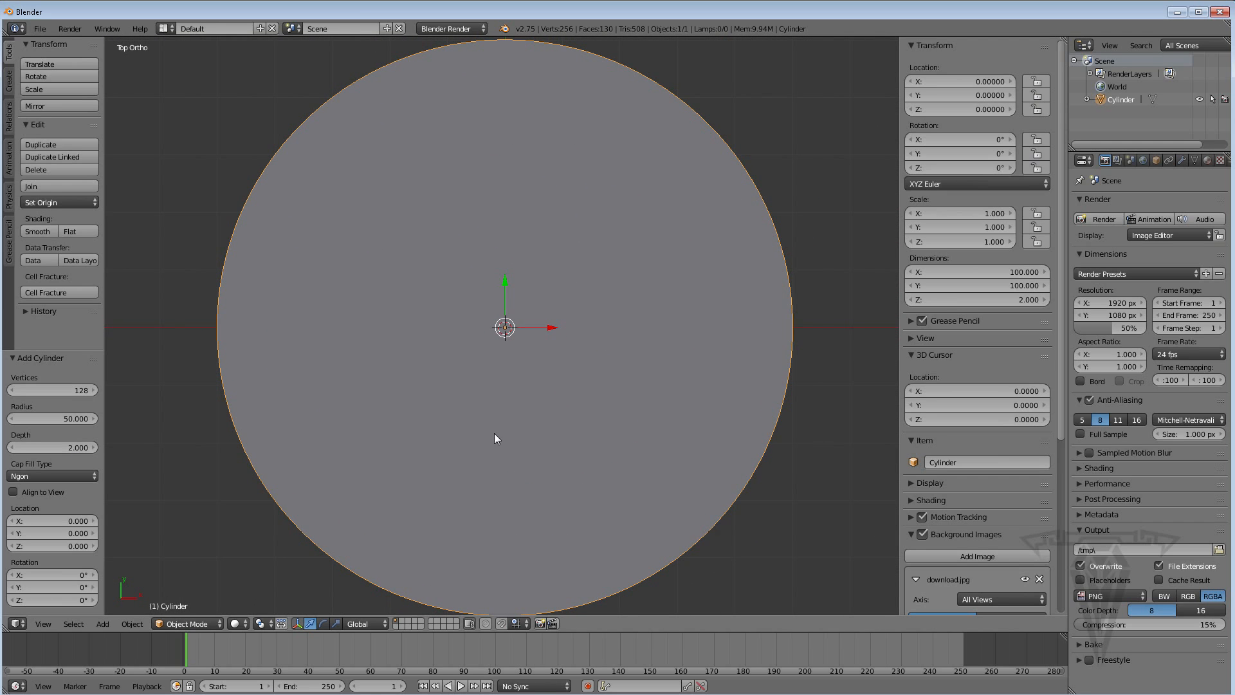
Set the cylinder's depth to 1
middle_drag(495, 434, 472, 411)
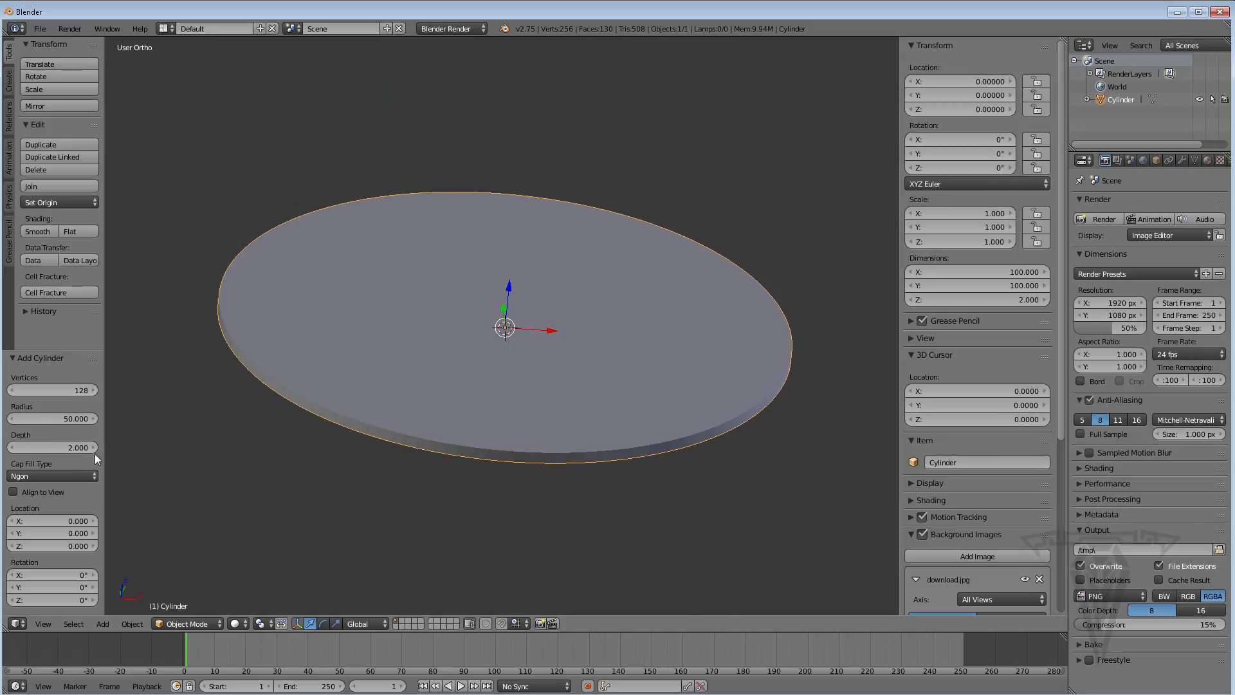
click(74, 447)
text(1)
key(Return)
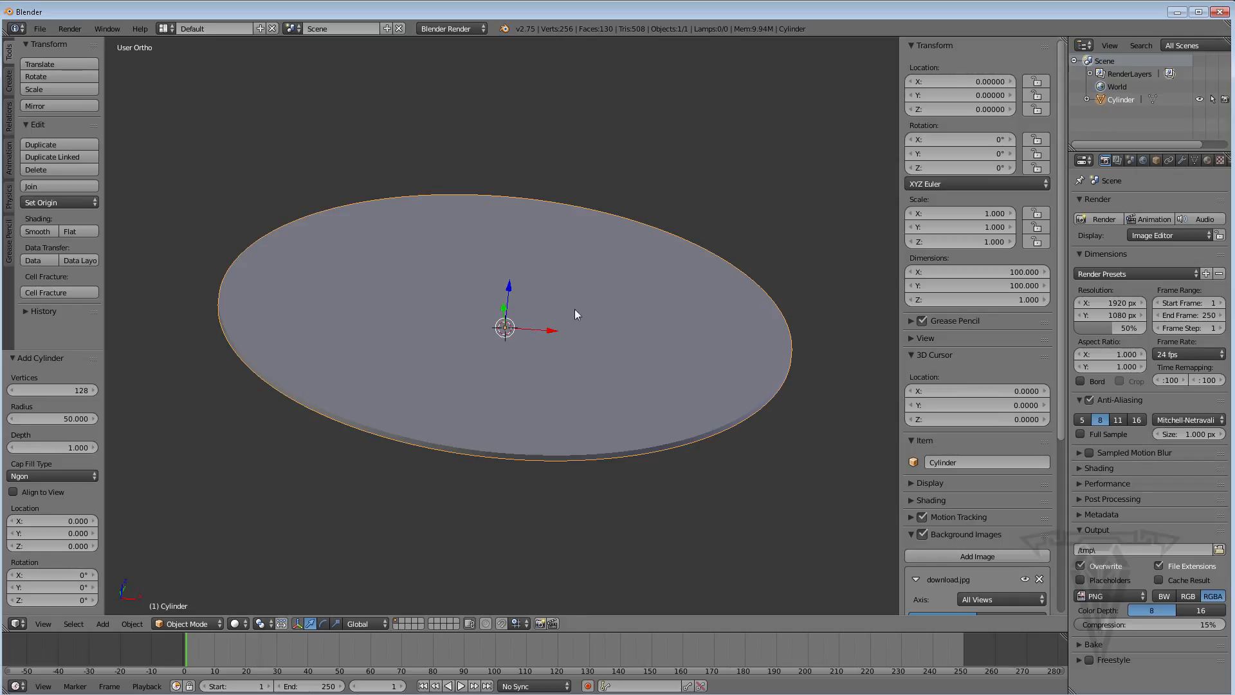
middle_drag(574, 308, 501, 473)
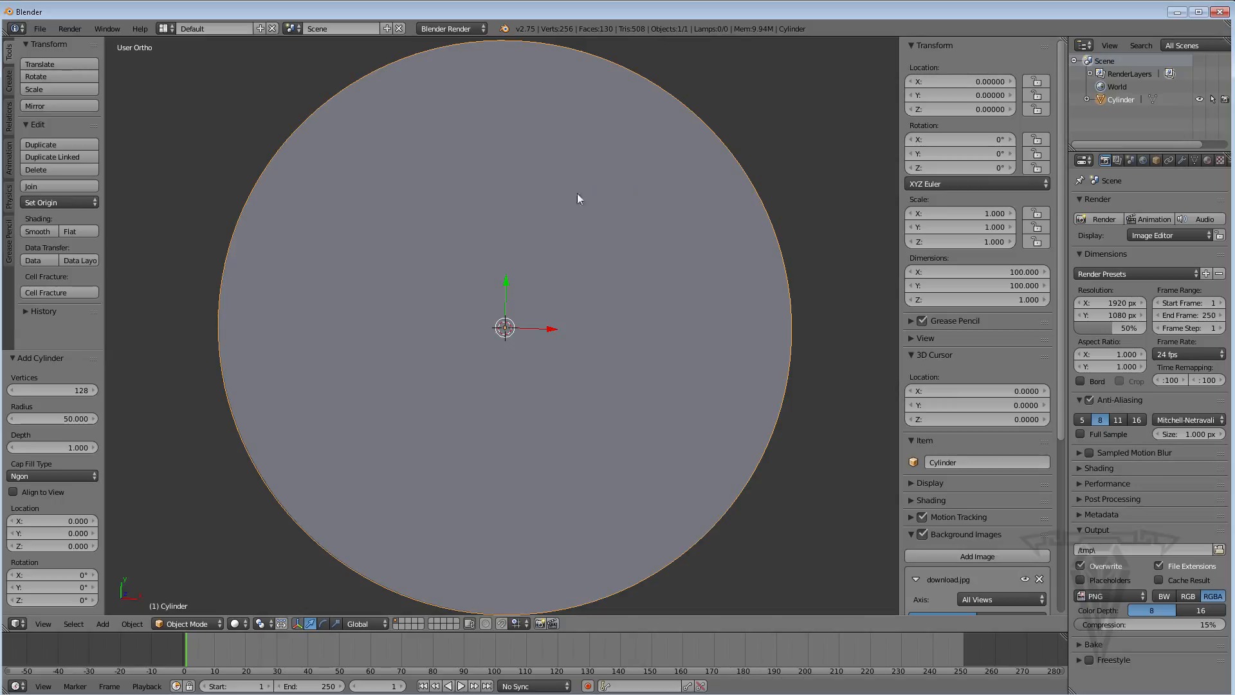
Return to the Top view and display the viewport in Wireframe shading
key(KP_7)
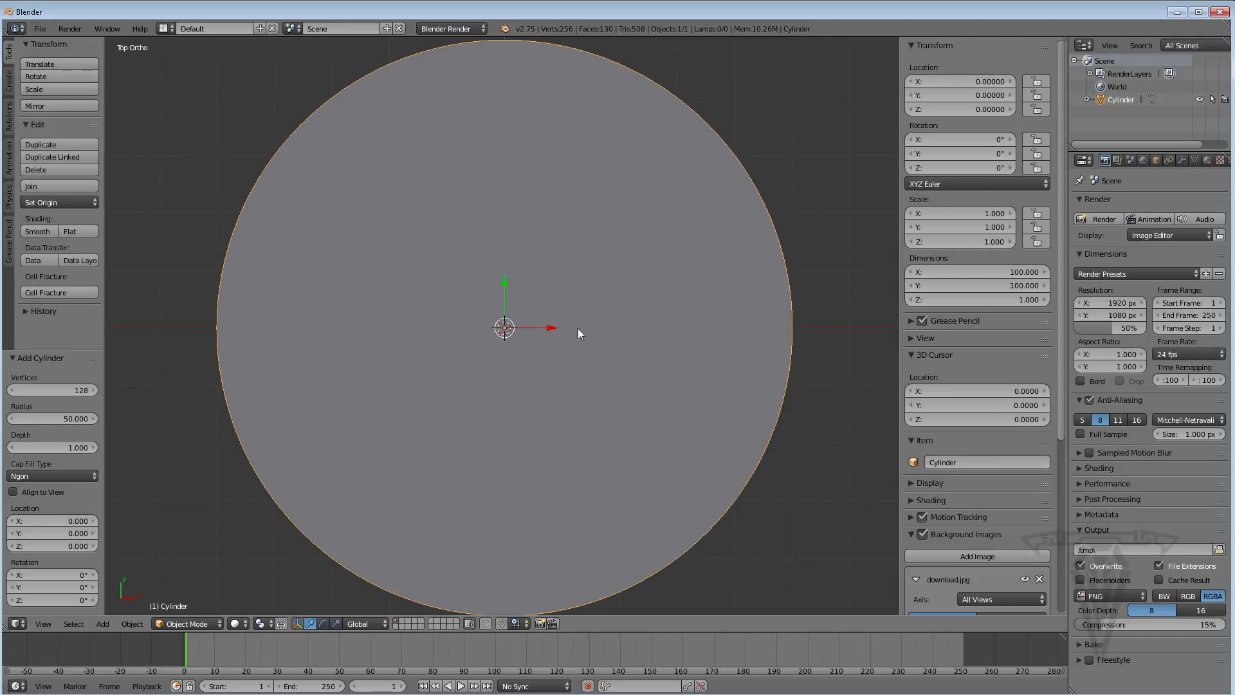
key(z)
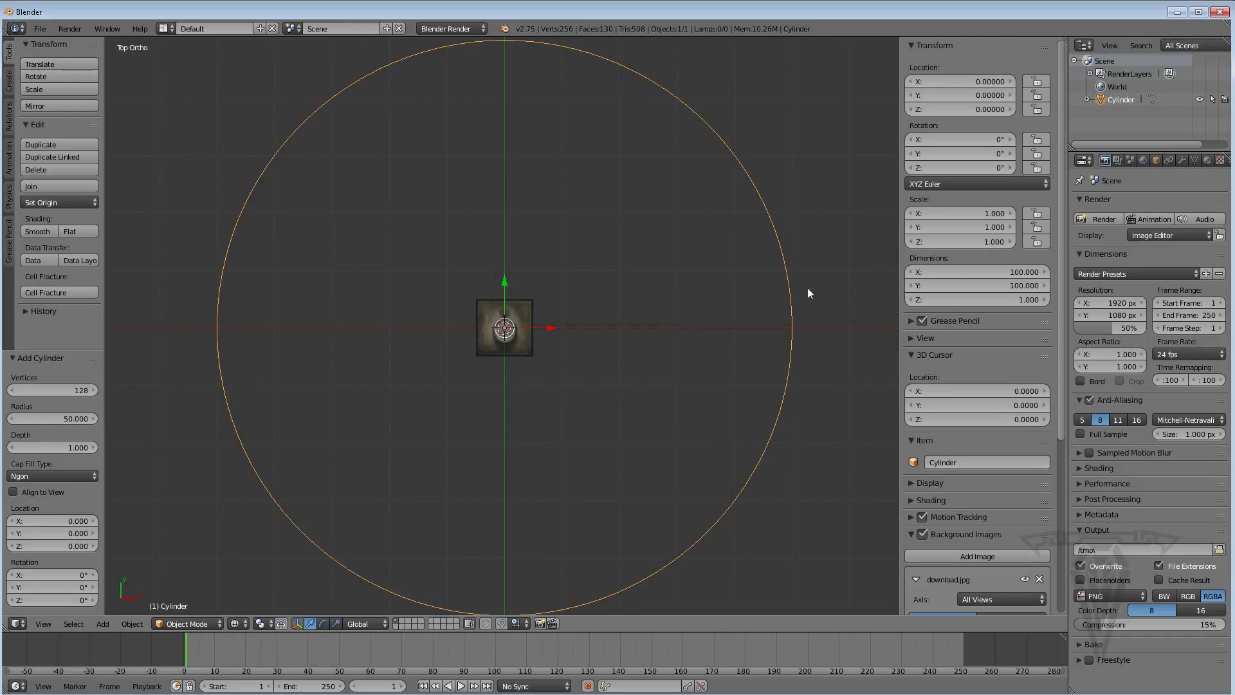
click(240, 622)
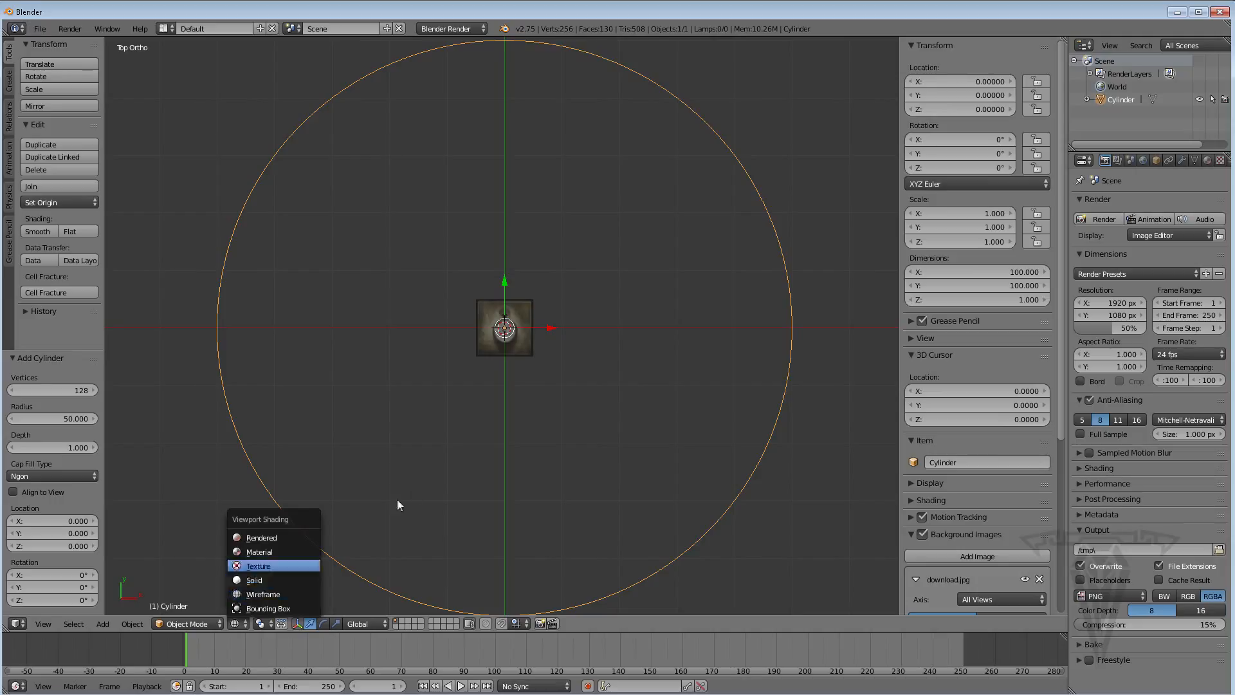
key(alt+z)
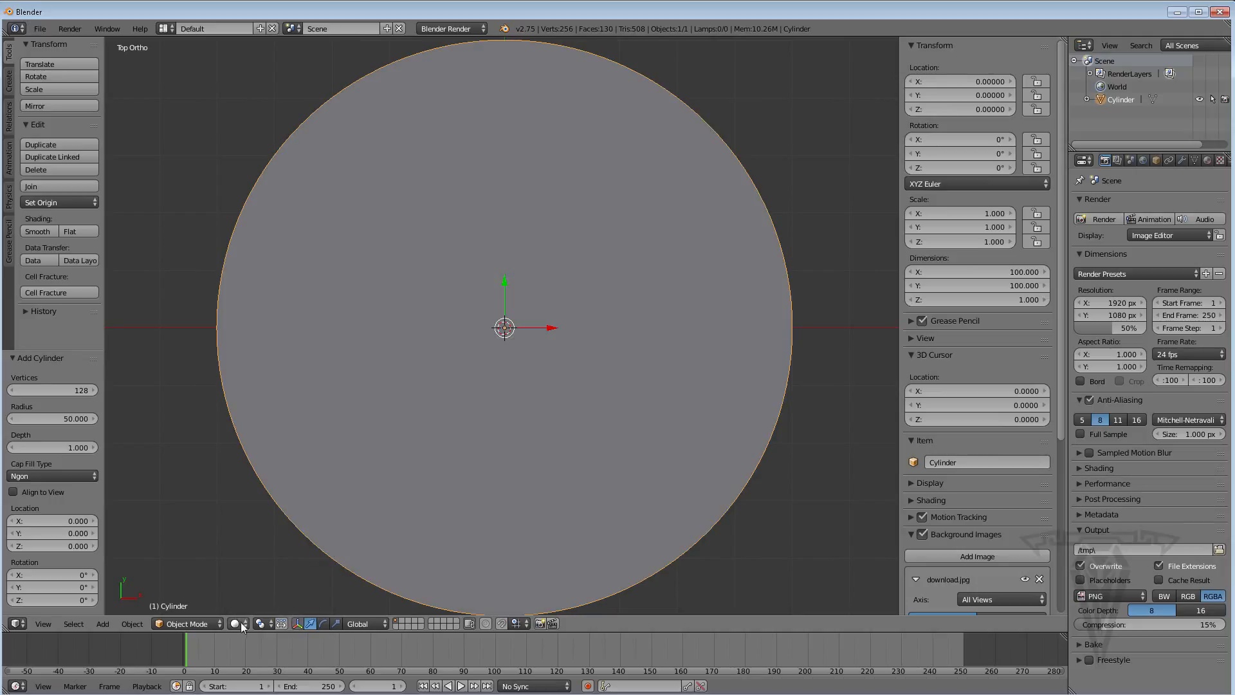
key(z)
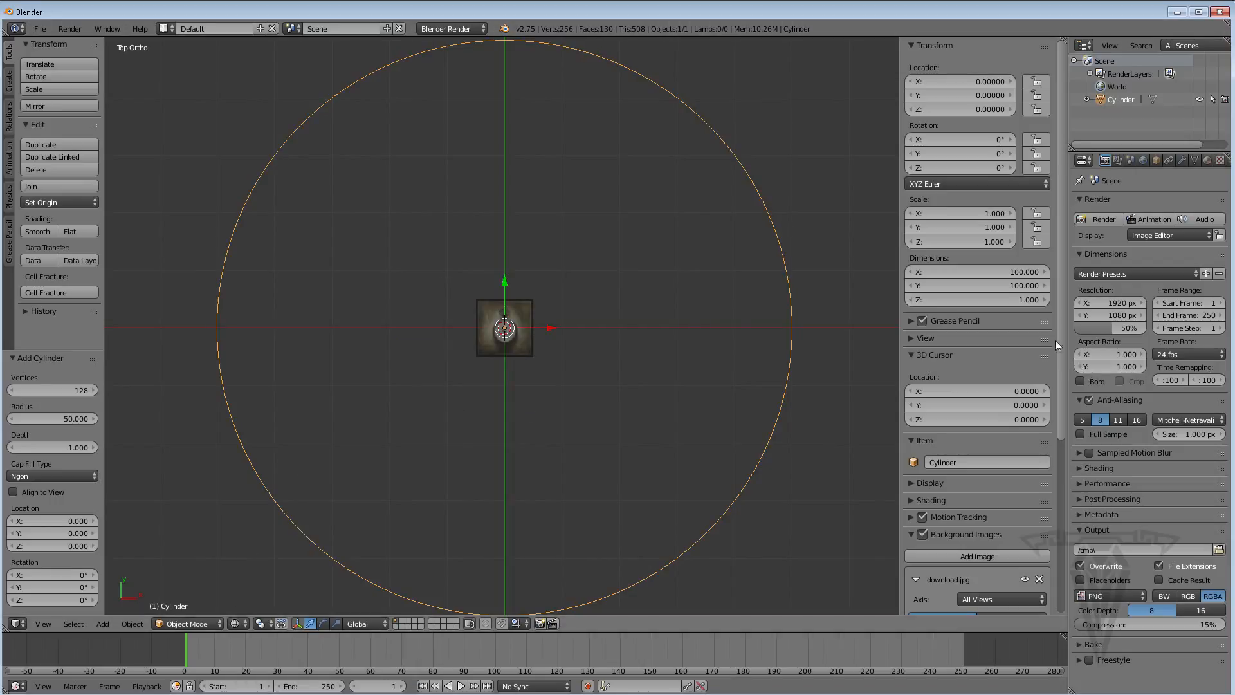
Fit the background watch to the cylinder's outline with size 233.3, X offset -2 and Y offset 13.6
drag(1063, 319, 1048, 484)
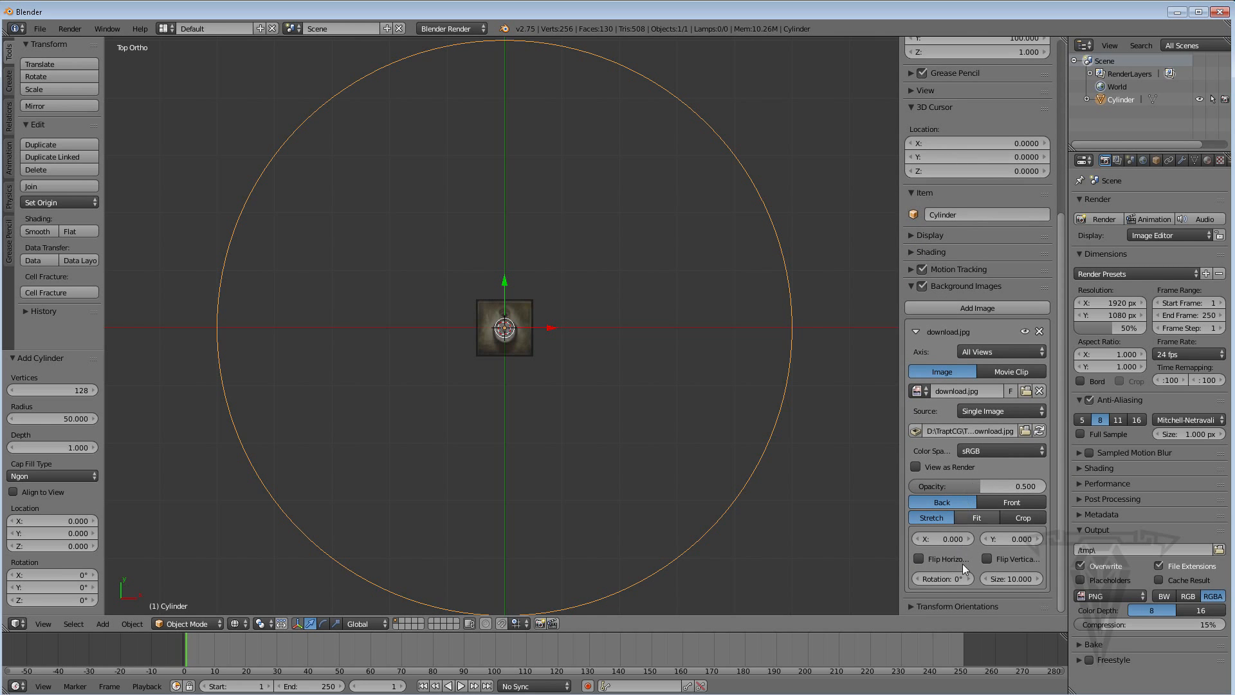
mouse_move(1003, 577)
mouse_down()
mouse_move(1093, 579)
mouse_move(965, 583)
mouse_move(1055, 577)
mouse_move(983, 558)
mouse_move(1025, 575)
mouse_up()
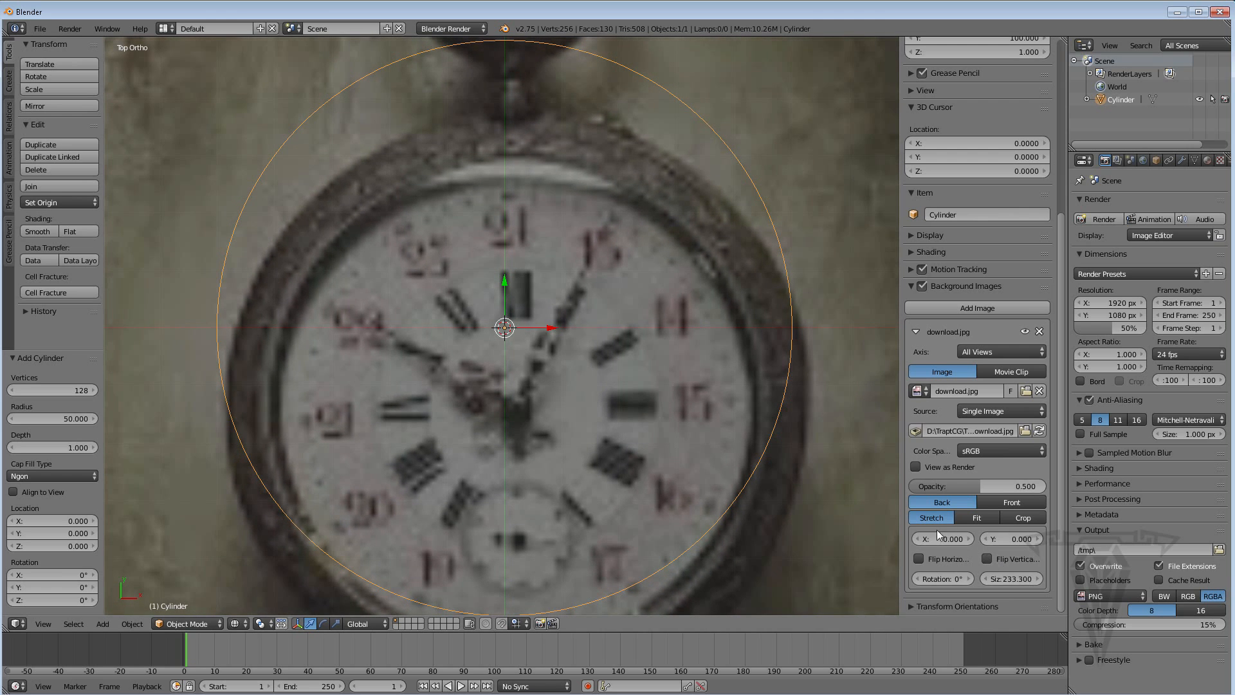
drag(943, 539, 929, 540)
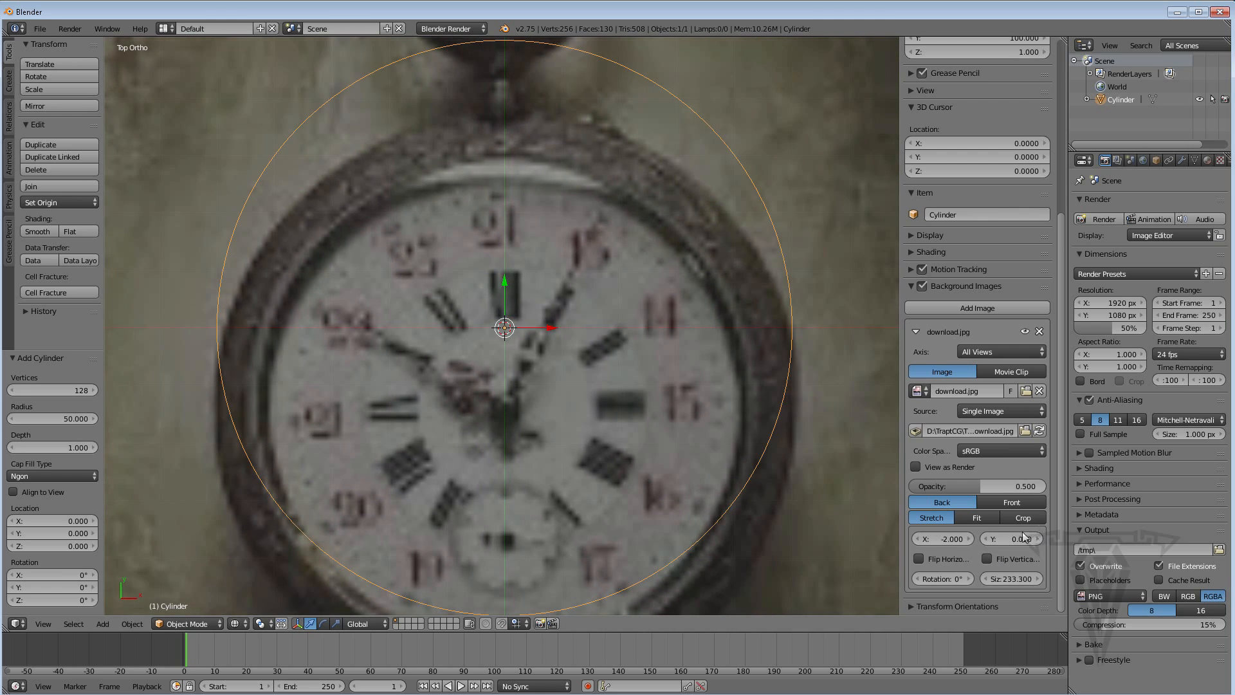
mouse_move(1012, 539)
mouse_down()
mouse_move(990, 539)
mouse_move(1034, 540)
mouse_up()
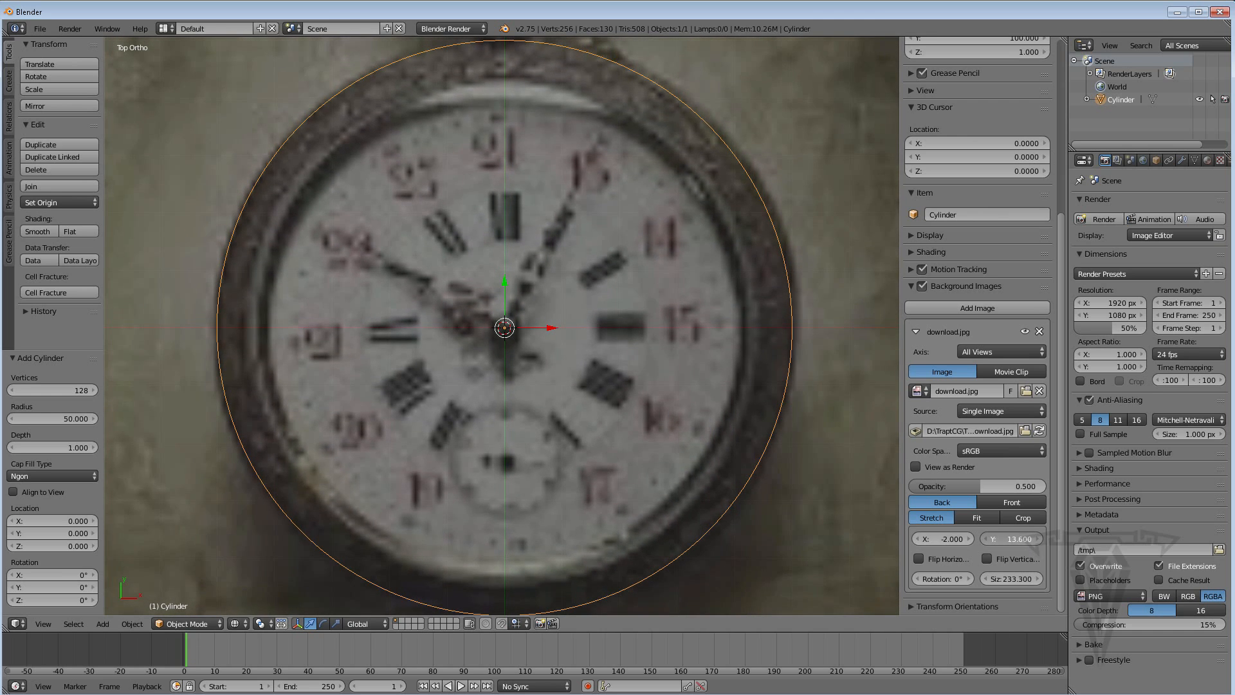
Compare the background watch with the cylinder's outline up to its crown and set the image's X offset to -1.2
shift+middle_drag(584, 357, 579, 499)
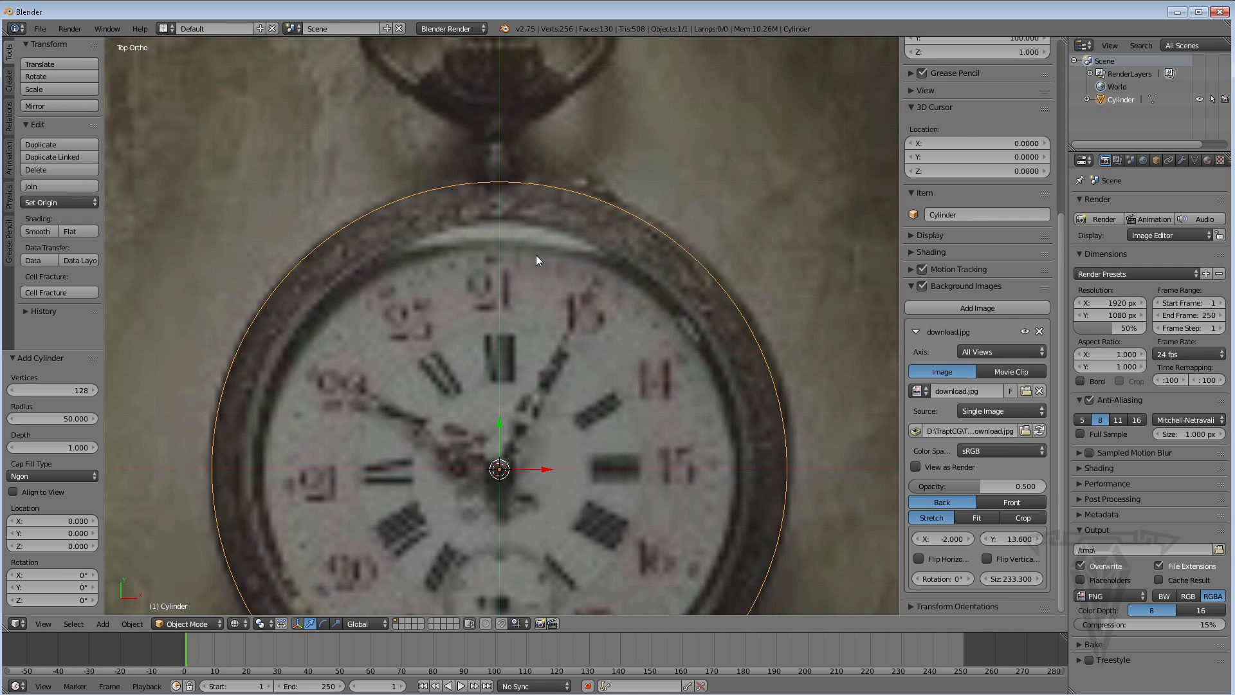
shift+middle_drag(535, 223, 525, 352)
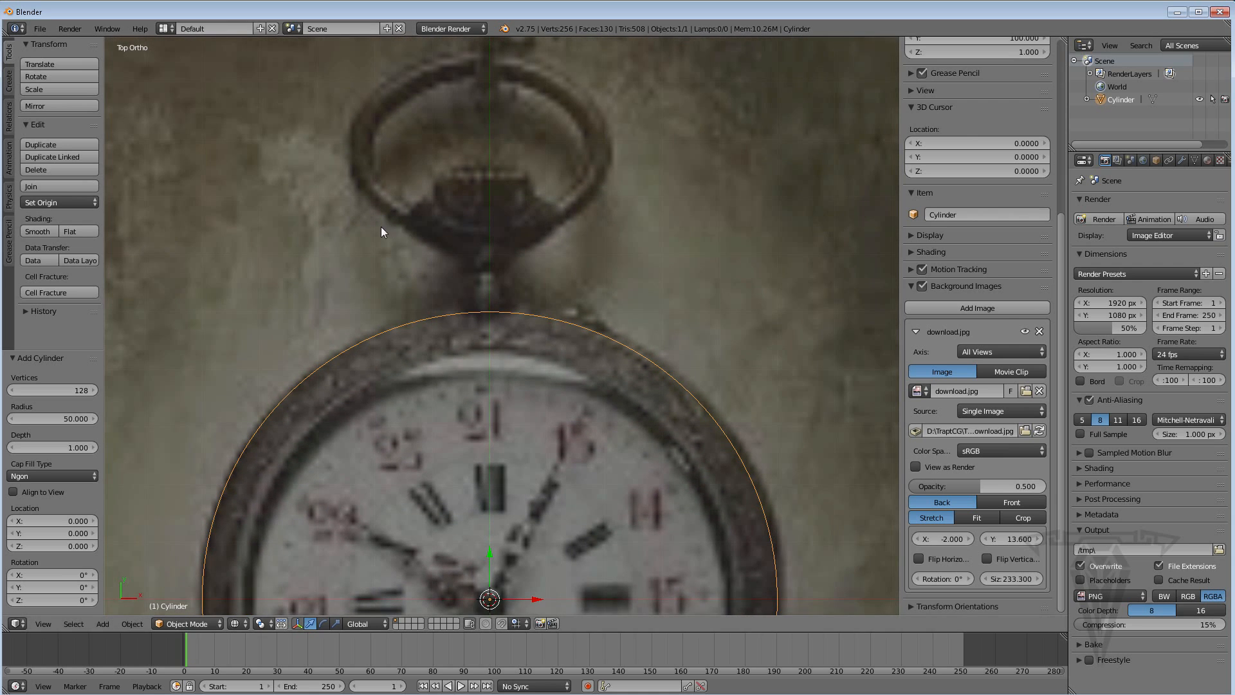
shift+middle_drag(460, 267, 482, 238)
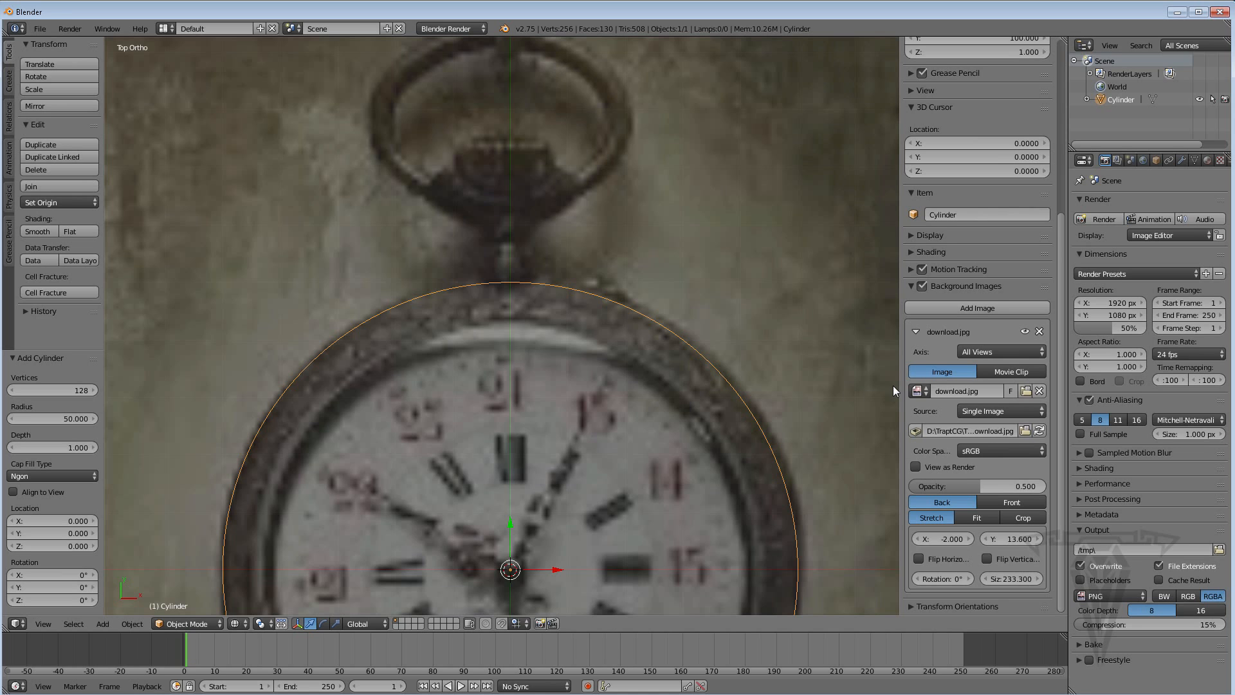
mouse_move(948, 538)
mouse_down()
mouse_move(972, 539)
mouse_move(930, 536)
mouse_up()
scroll(643, 419, down, 3)
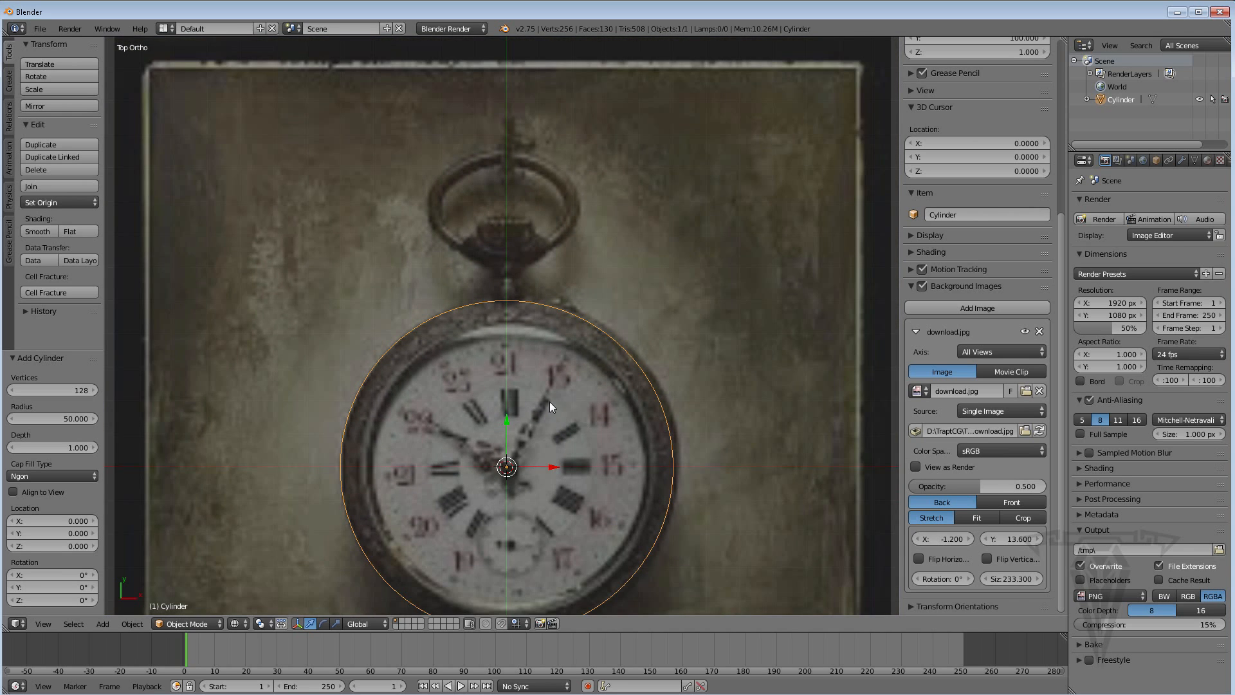
shift+middle_drag(561, 429, 553, 356)
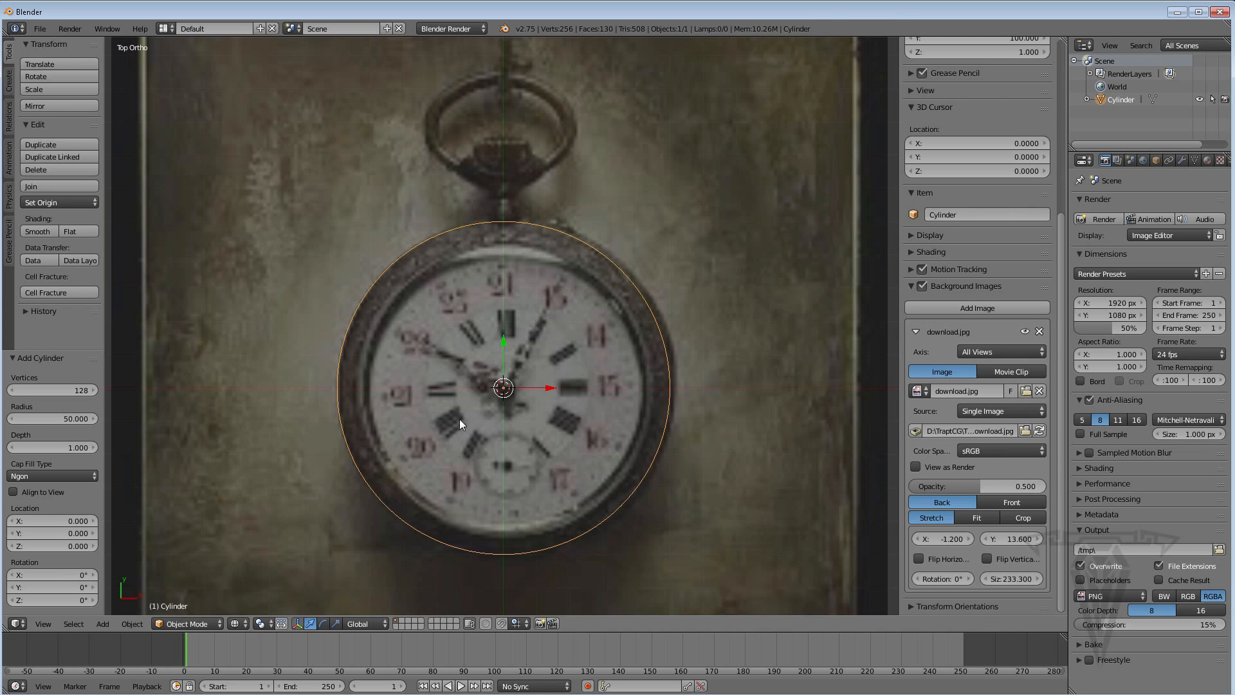
Show the cylinder in Solid shading from an angled view and enter Edit Mode with nothing selected
mouse_move(459, 419)
middle_down()
mouse_move(471, 229)
mouse_move(442, 245)
mouse_move(542, 354)
mouse_move(554, 437)
mouse_move(588, 451)
mouse_move(542, 426)
mouse_move(458, 322)
middle_up()
key(z)
scroll(538, 399, up, 2)
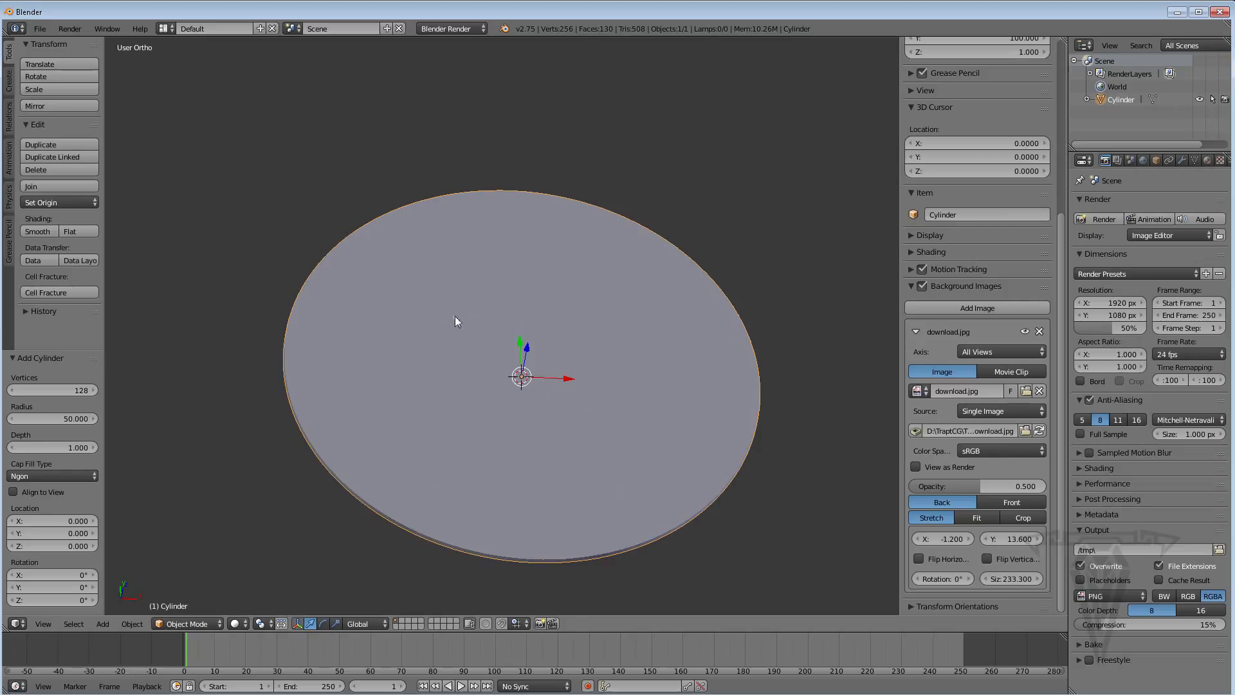
click(193, 624)
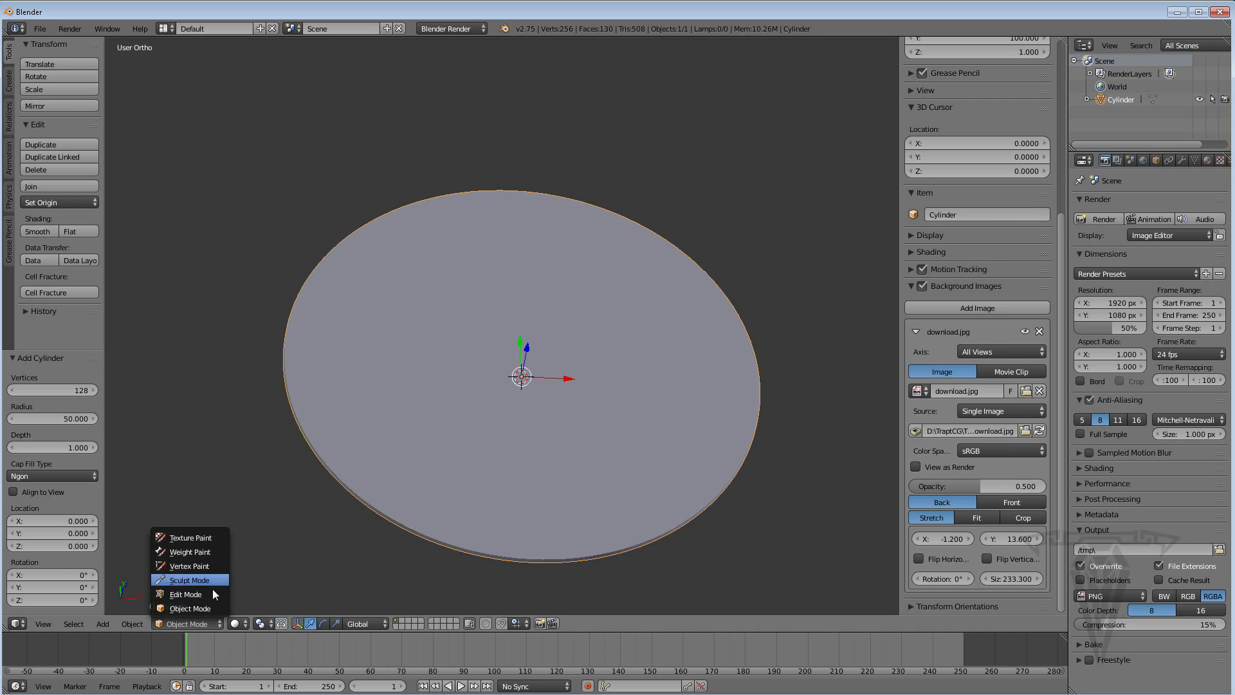
key(Tab)
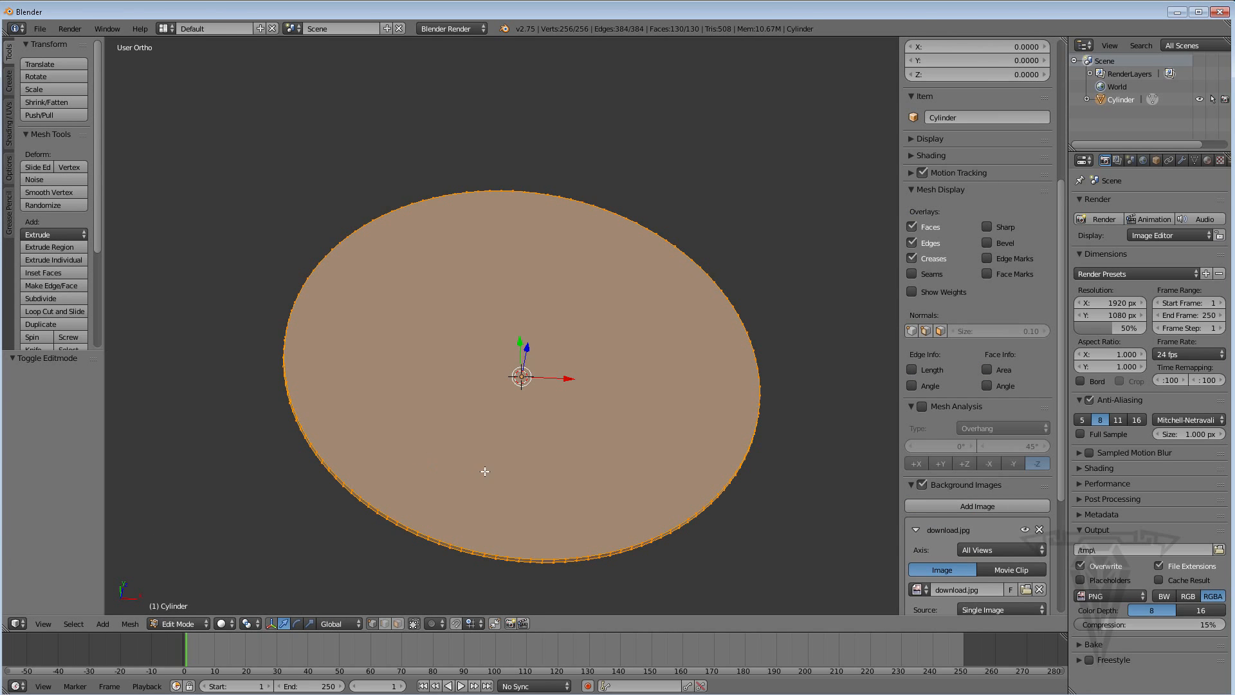
shift+middle_drag(583, 398, 596, 376)
scroll(646, 402, up, 2)
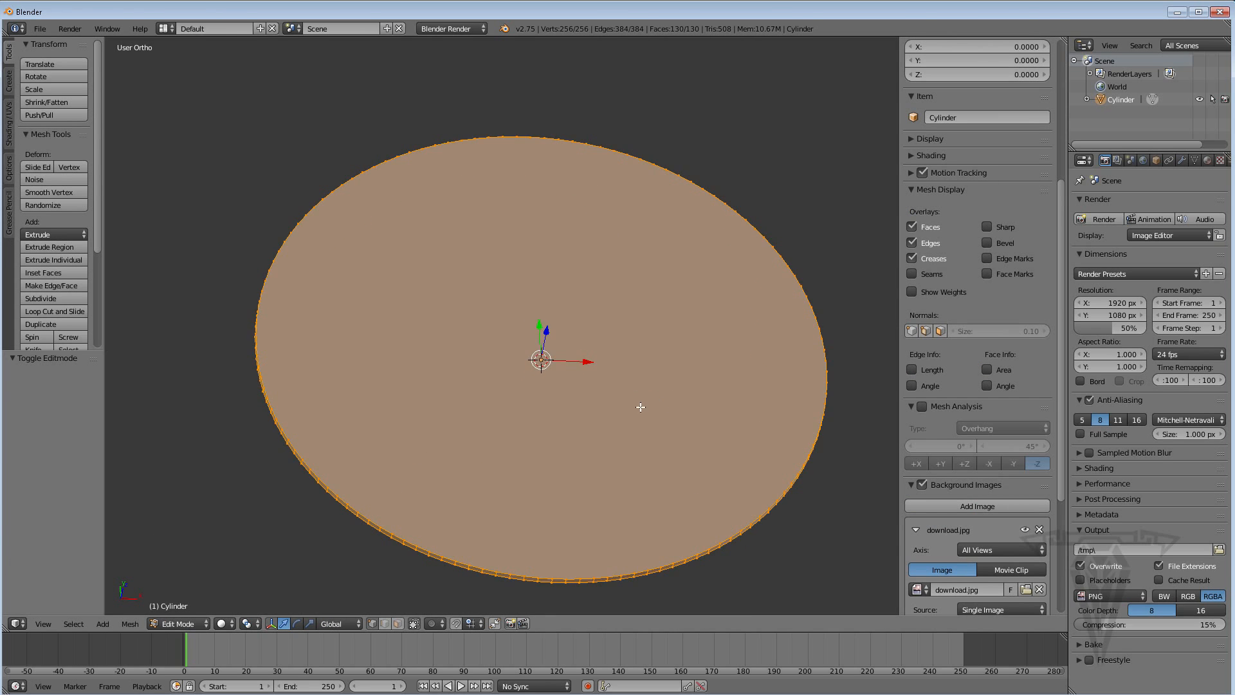
key(a)
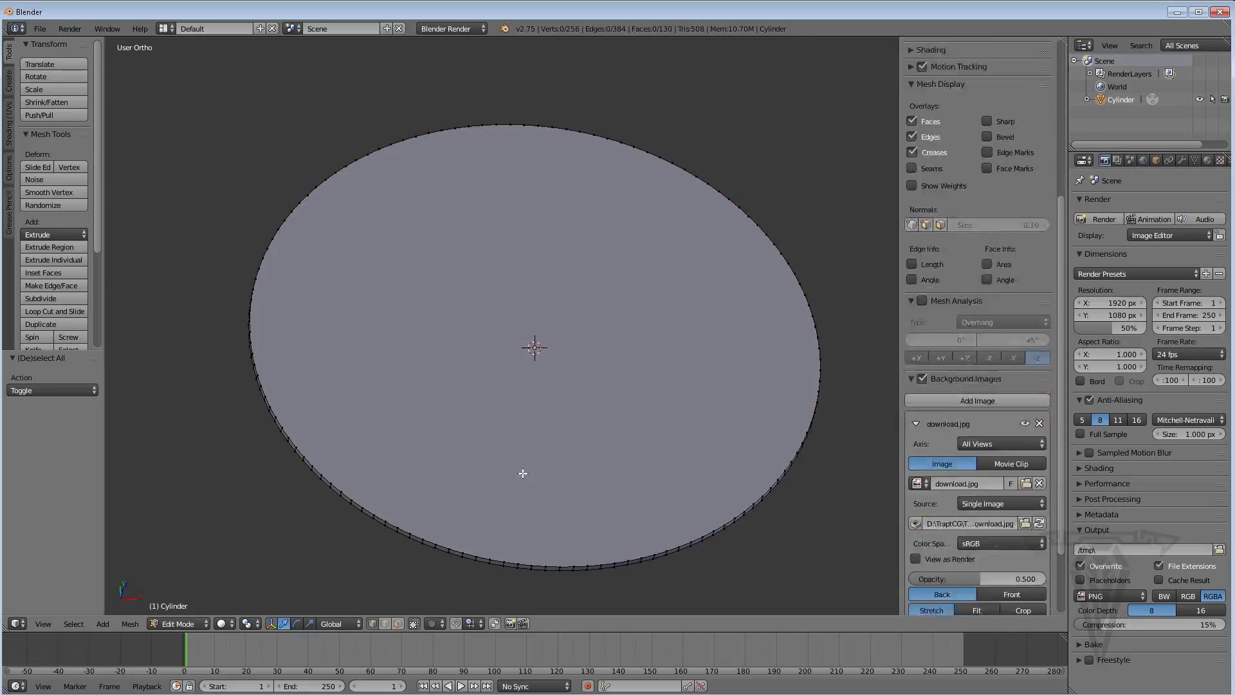
click(74, 624)
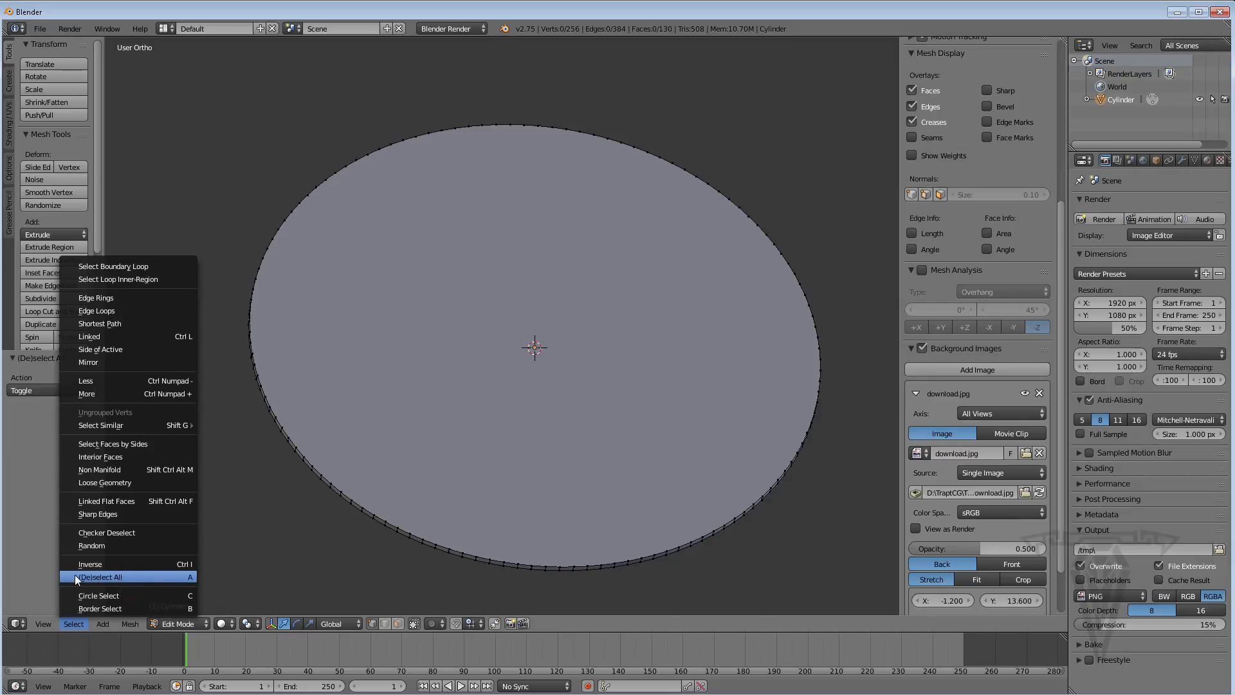
shift+middle_drag(589, 429, 589, 413)
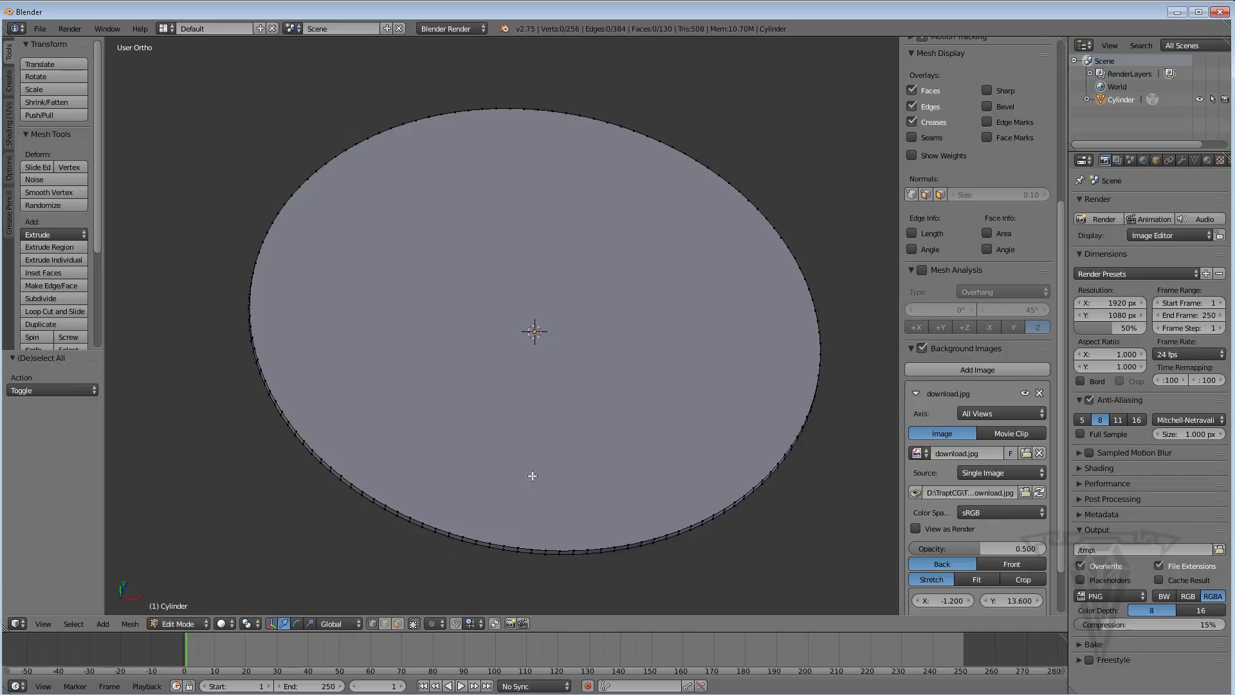
Try vertex selection and edge selection on the near rim of the cylinder
scroll(533, 476, up, 4)
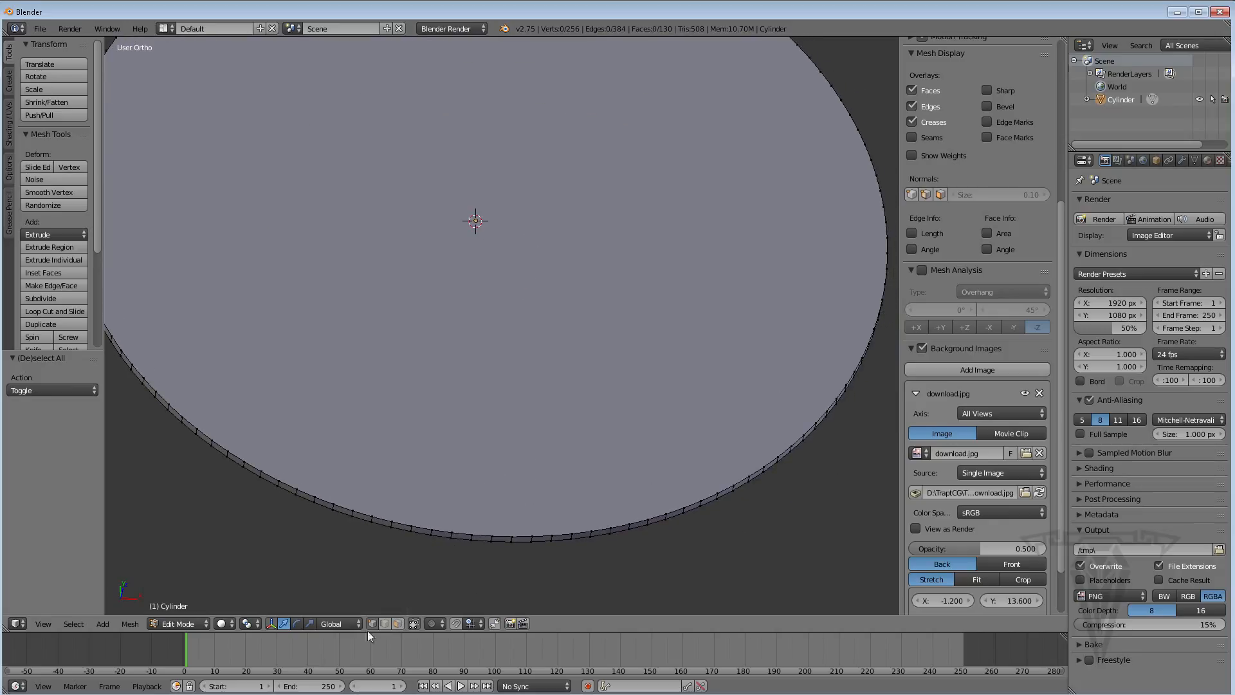
right_click(431, 529)
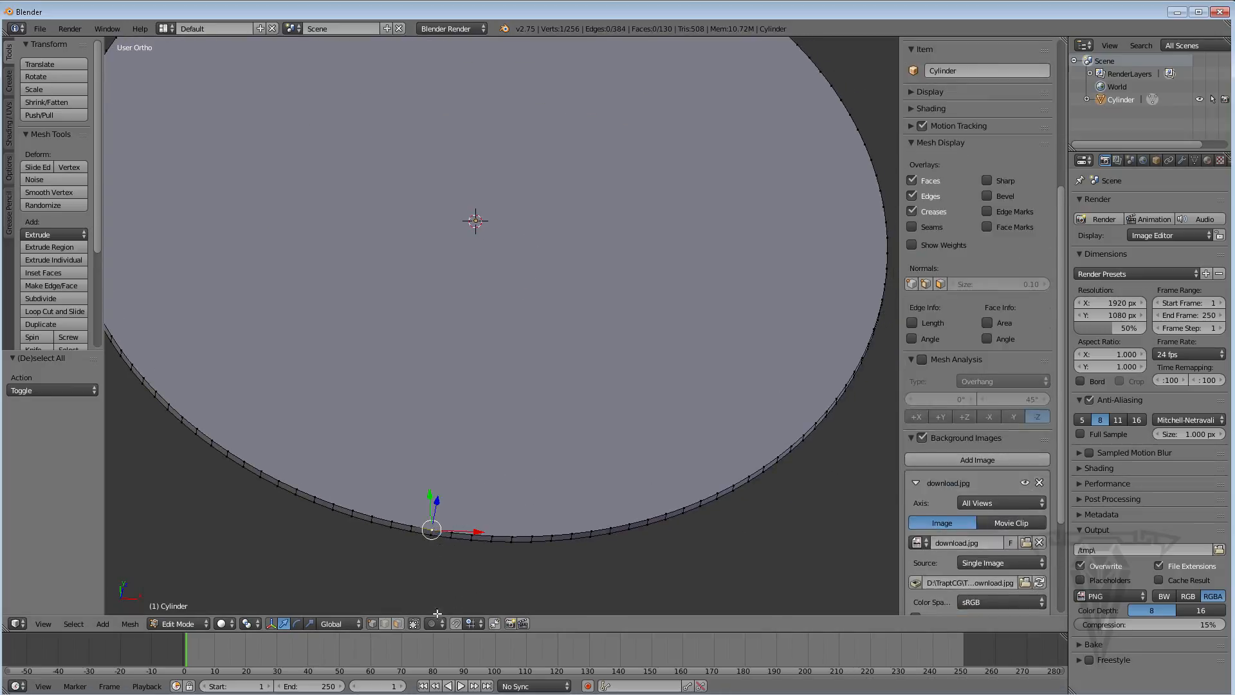
key(a)
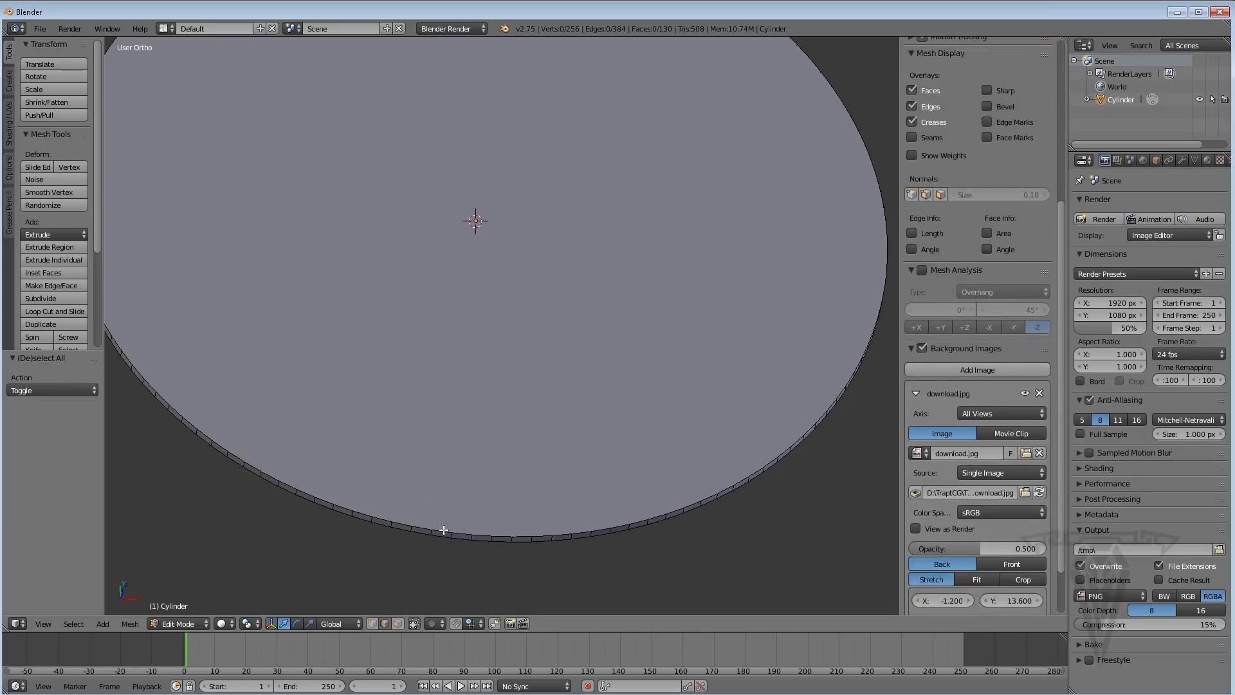
right_click(444, 529)
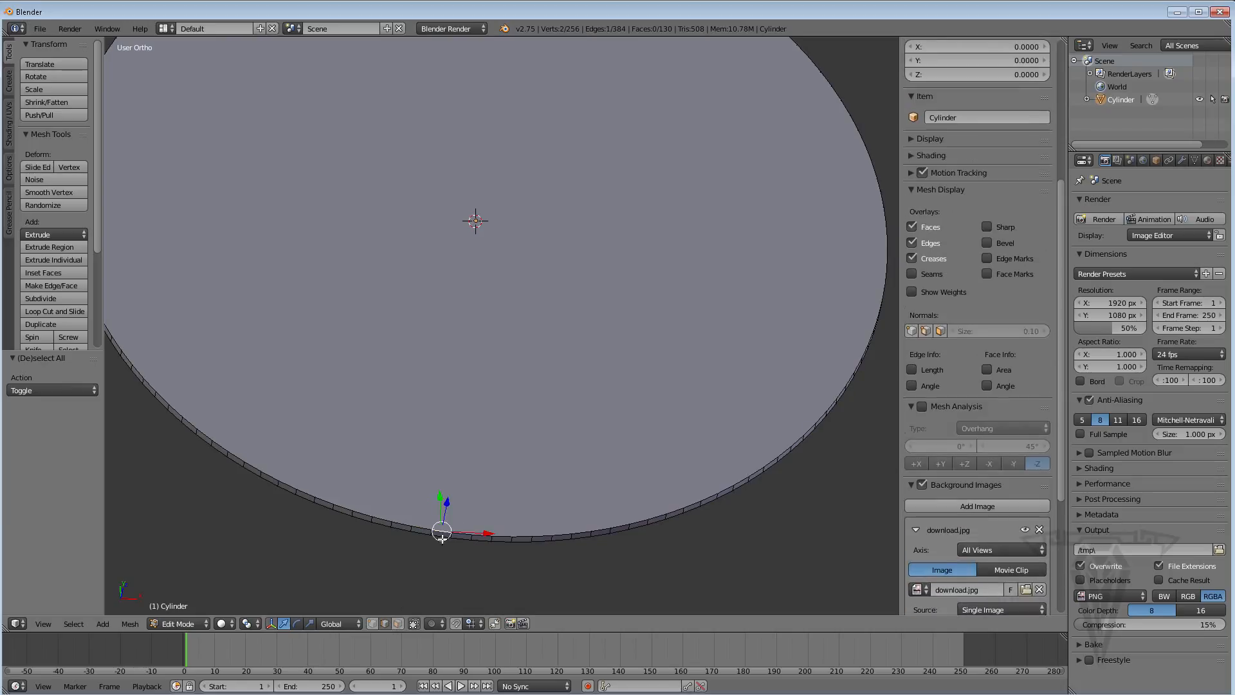
Switch to face selection and select the cylinder's top face
click(397, 623)
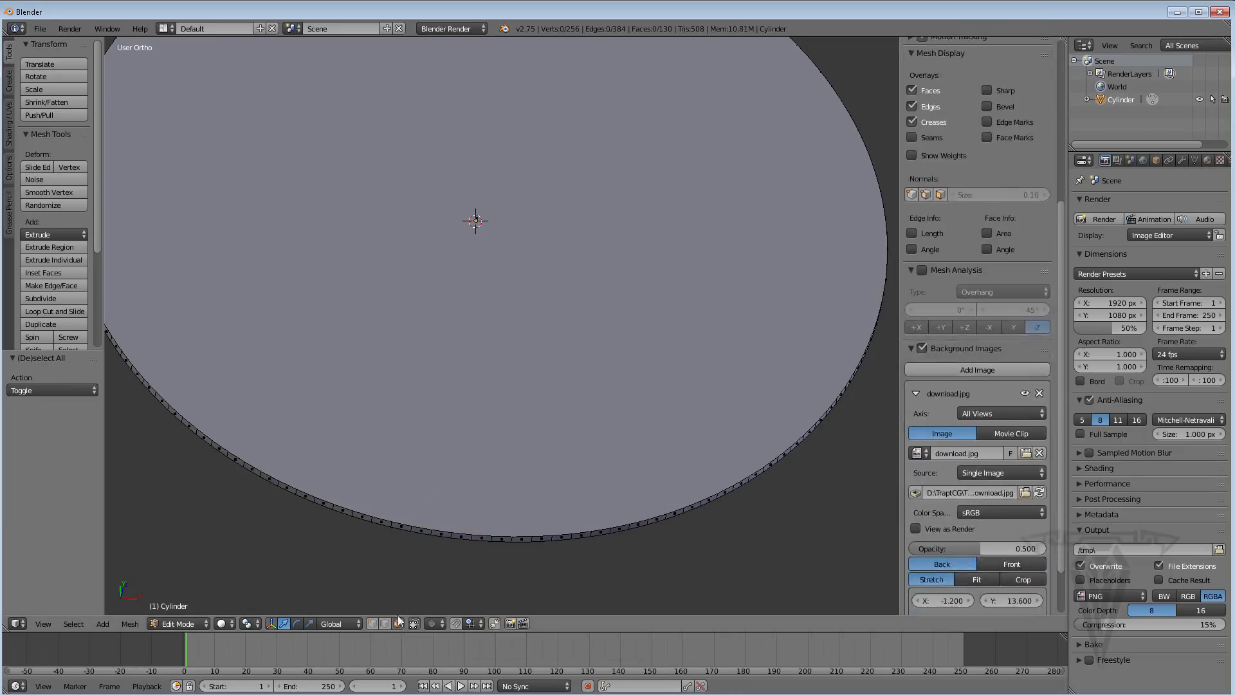
right_click(501, 326)
middle_drag(562, 452, 509, 430)
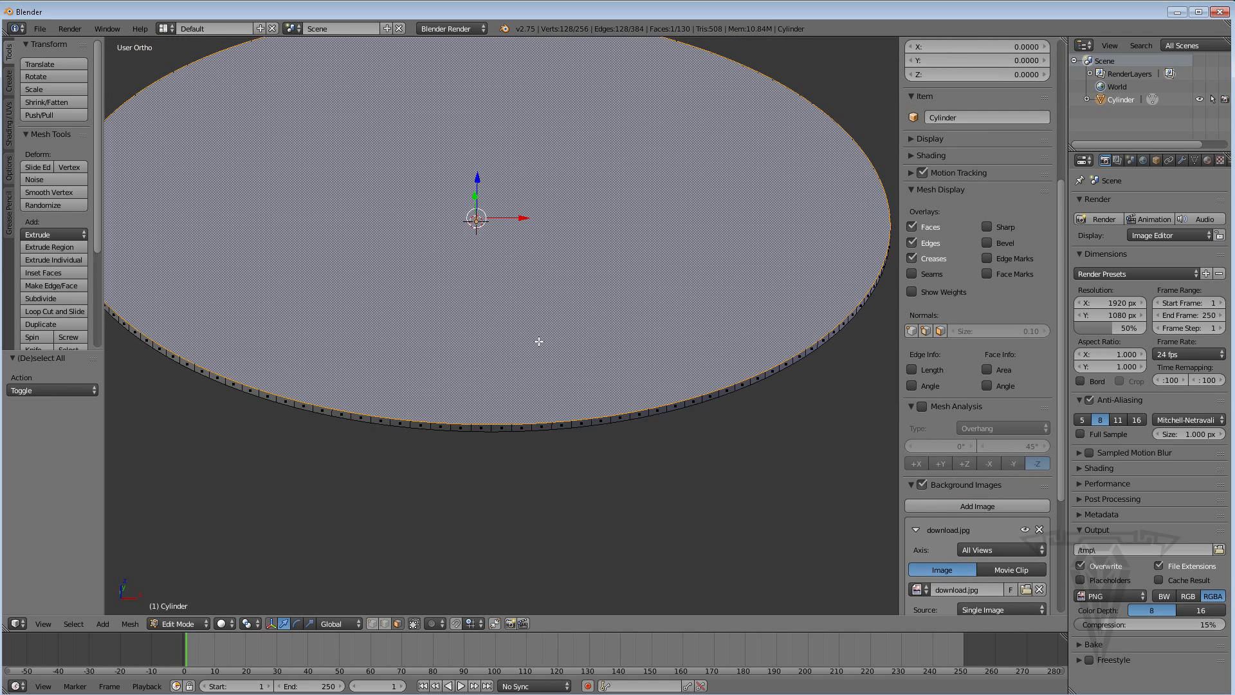
Compare vertex selection with face selection on the top face, ending in face selection
click(371, 625)
shift+middle_drag(507, 426, 515, 513)
scroll(497, 459, down, 1)
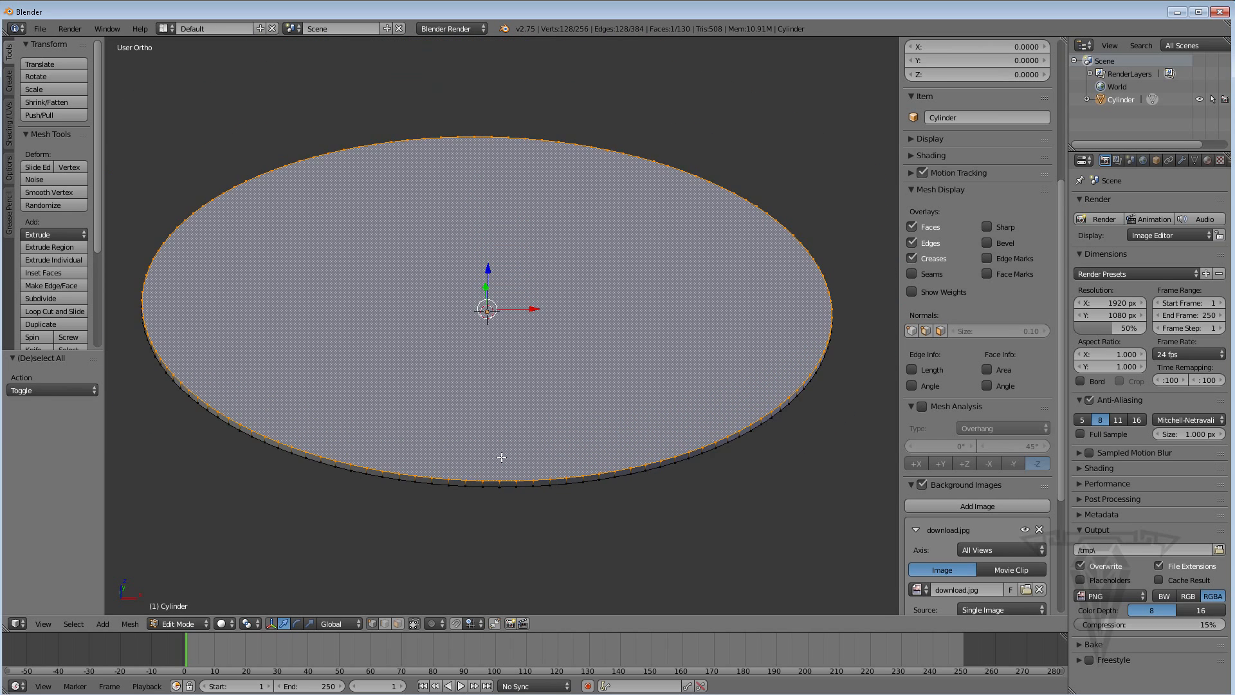
shift+middle_drag(502, 457, 513, 474)
scroll(512, 474, up, 1)
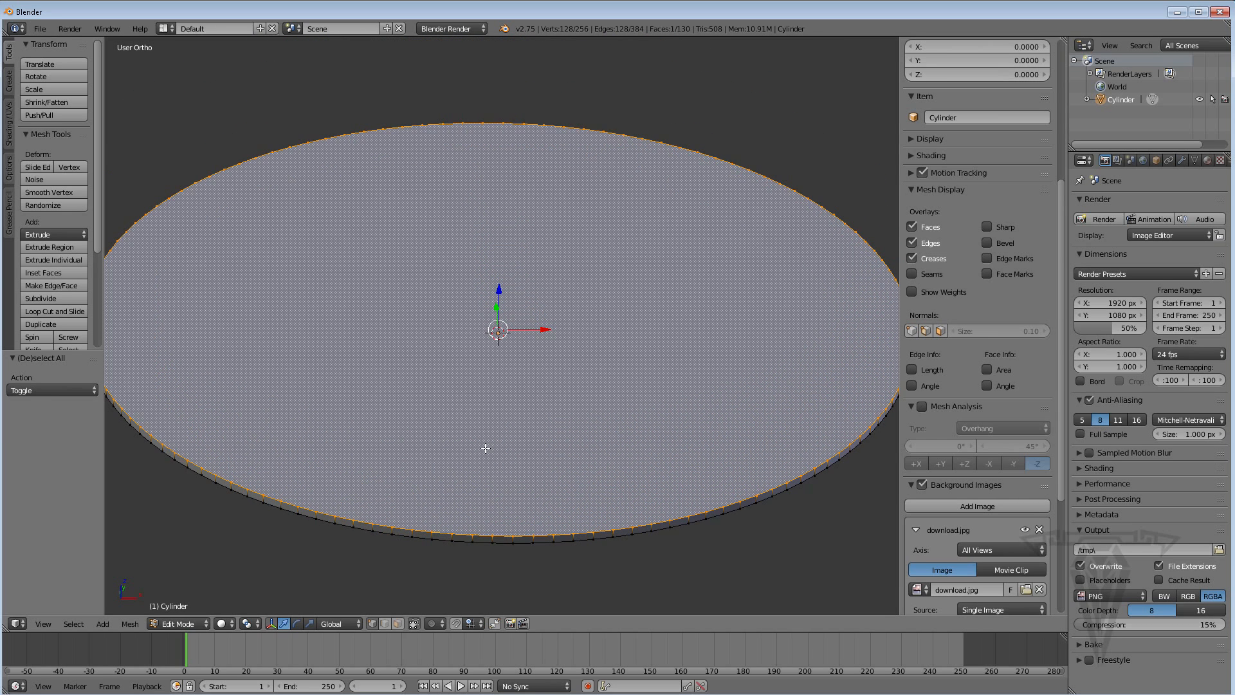
click(397, 624)
shift+middle_drag(488, 385, 502, 406)
scroll(501, 408, down, 1)
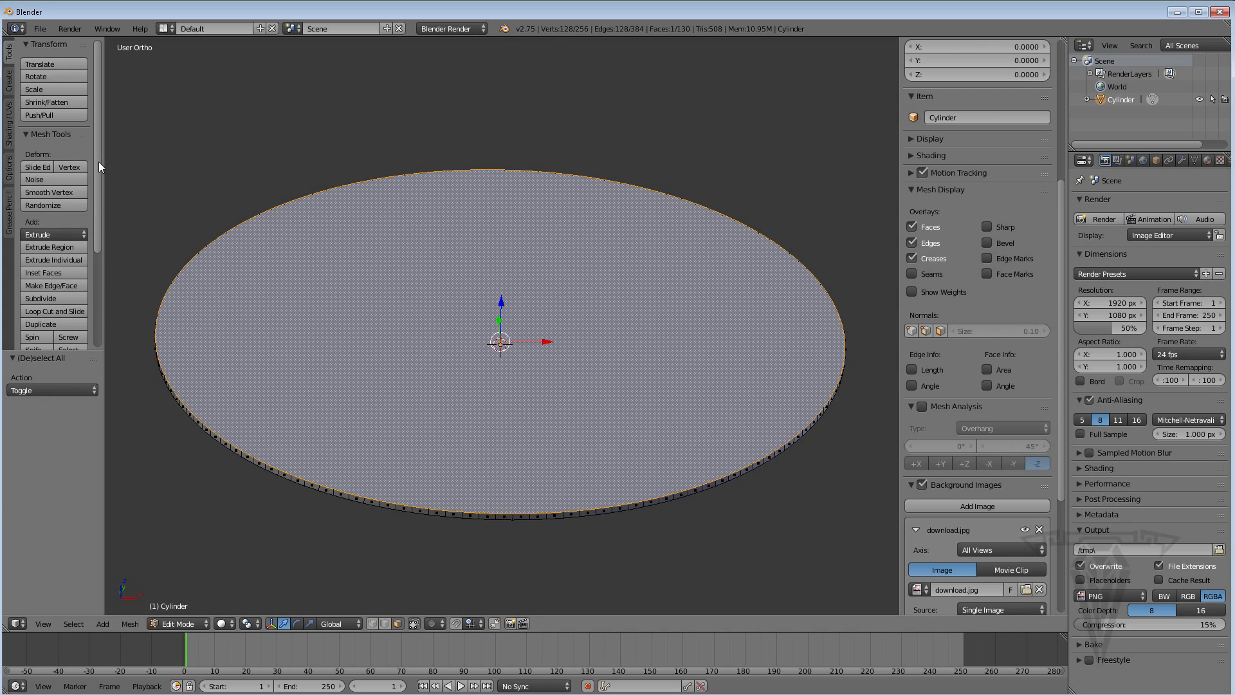
Extrude the top face straight up along its normal by 5 units
drag(95, 159, 99, 216)
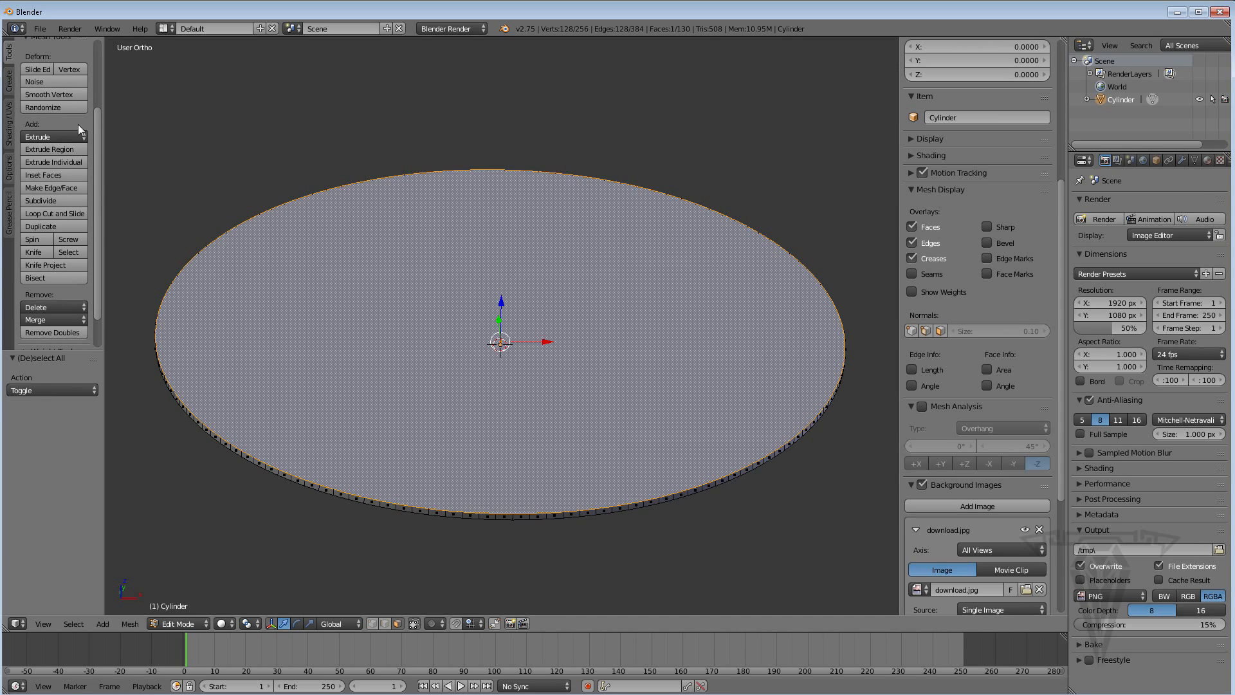
scroll(98, 146, up, 5)
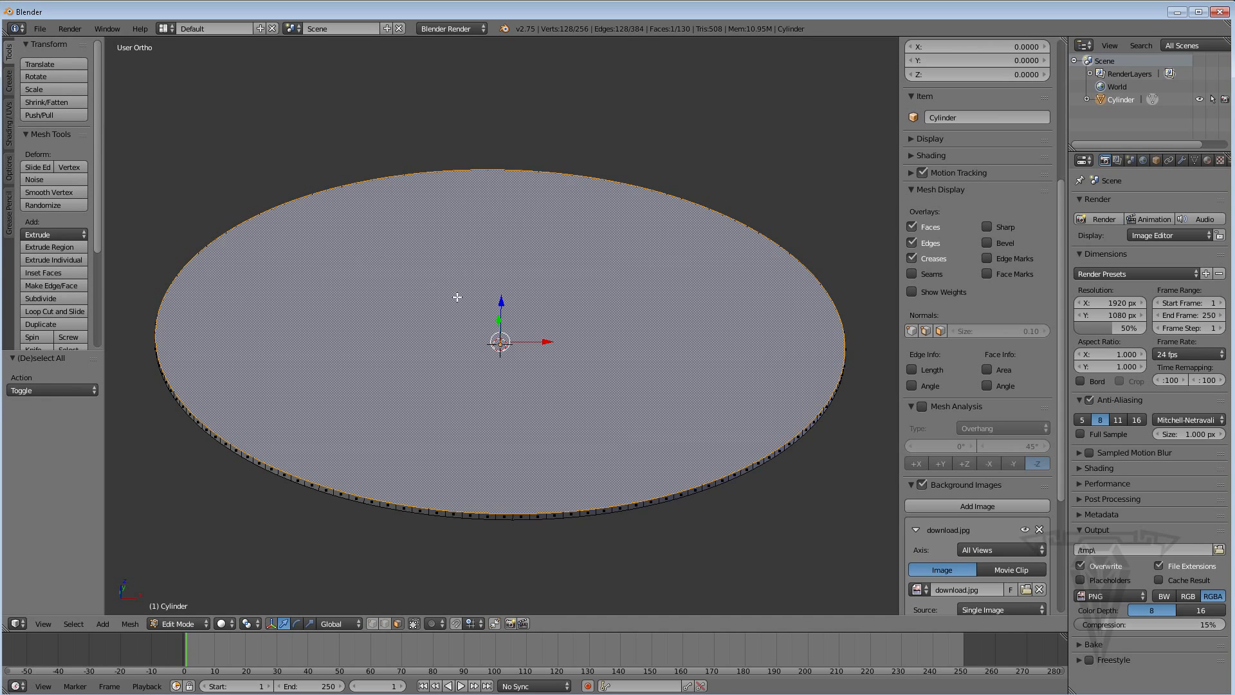
key(alt+e)
key(e)
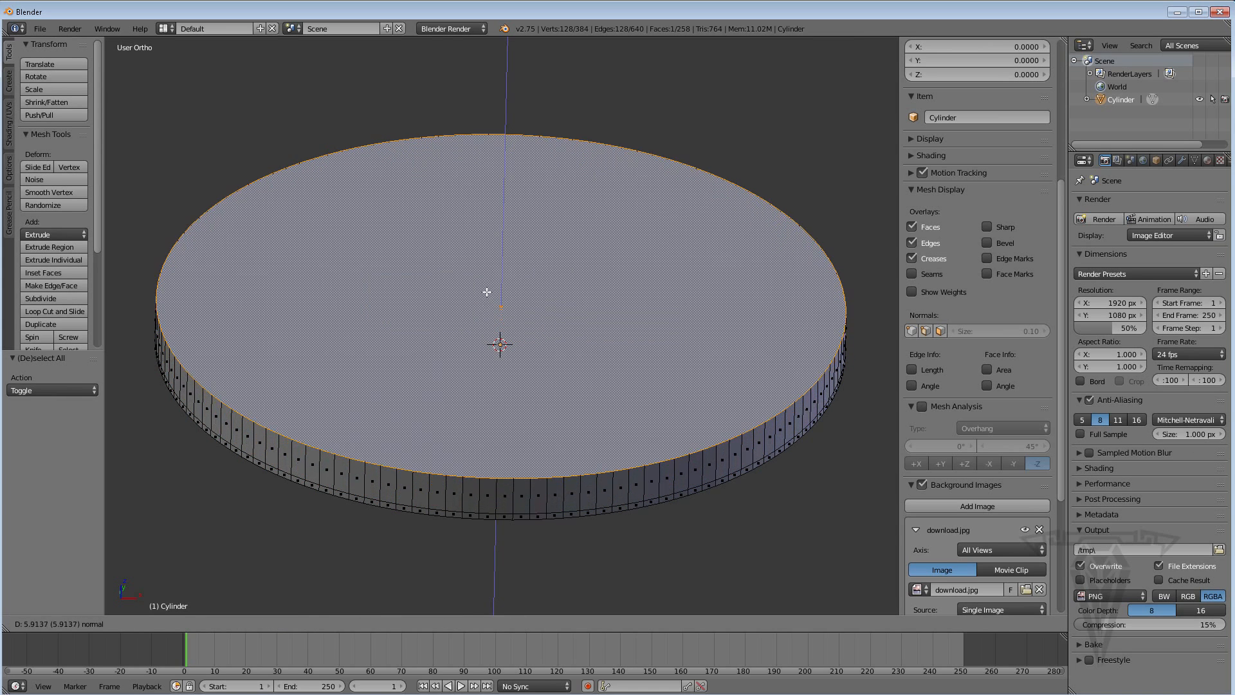
click(487, 291)
click(47, 445)
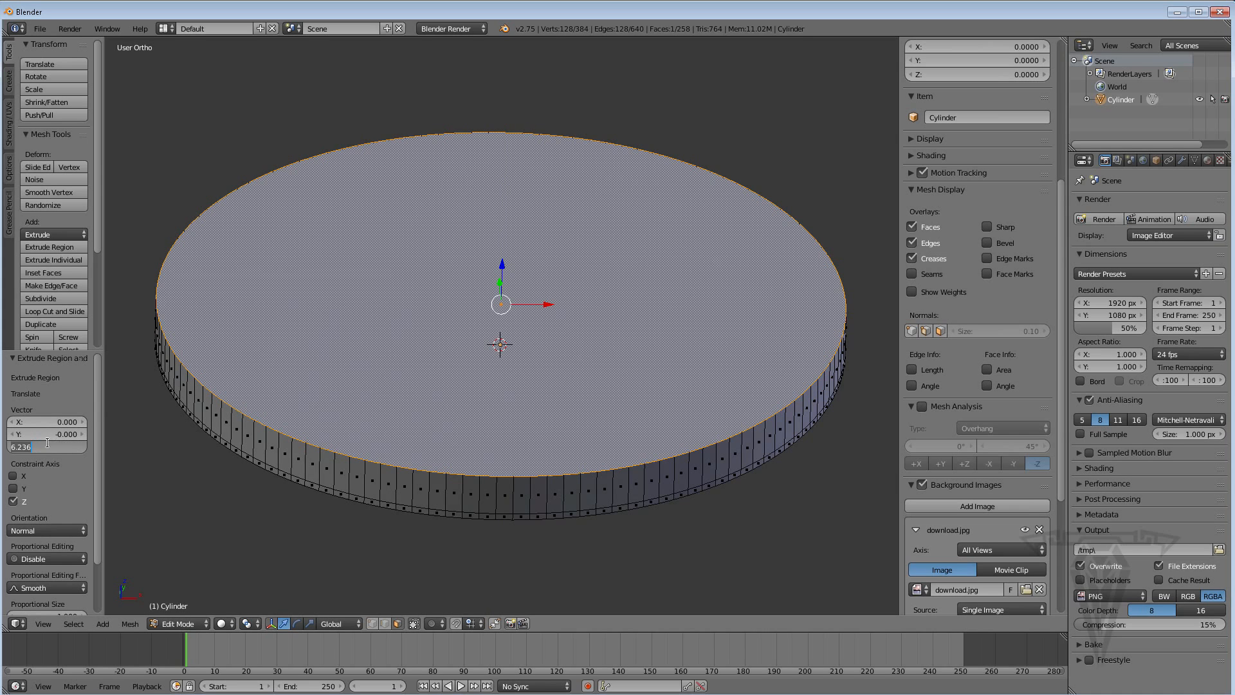
drag(63, 448, 9, 445)
text(5)
key(Return)
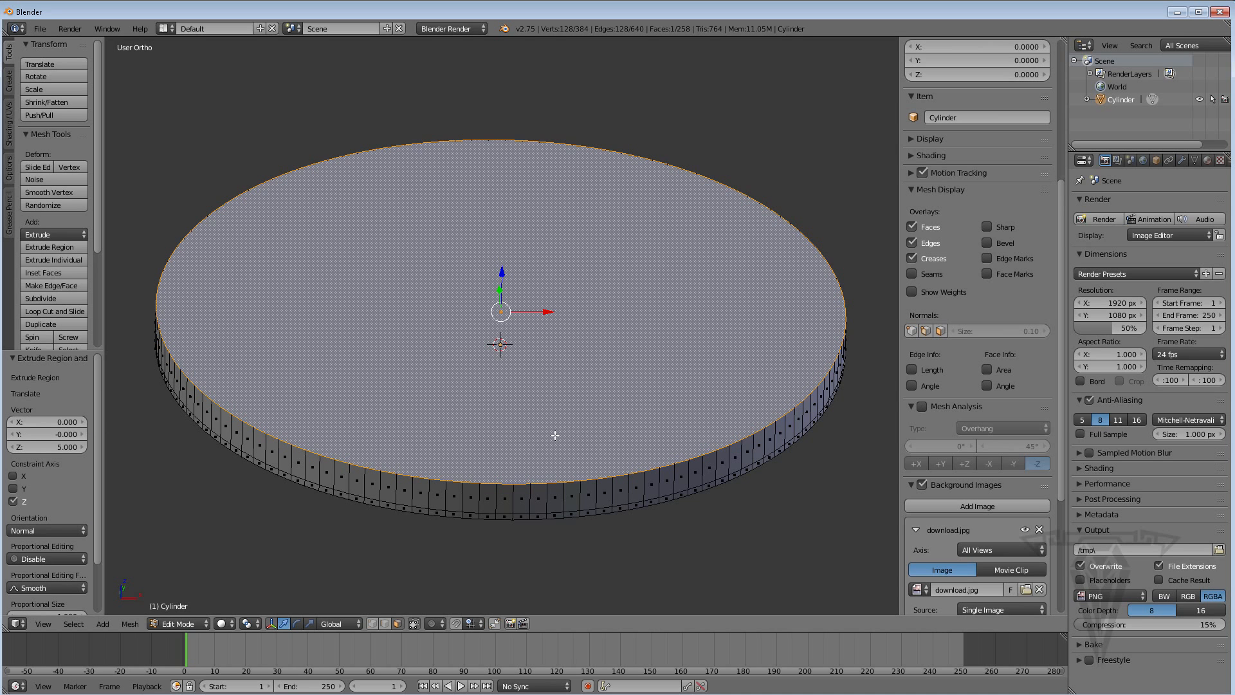
Return to the Top view in Wireframe shading so the background watch shows through the extruded cylinder
middle_drag(555, 436, 553, 410)
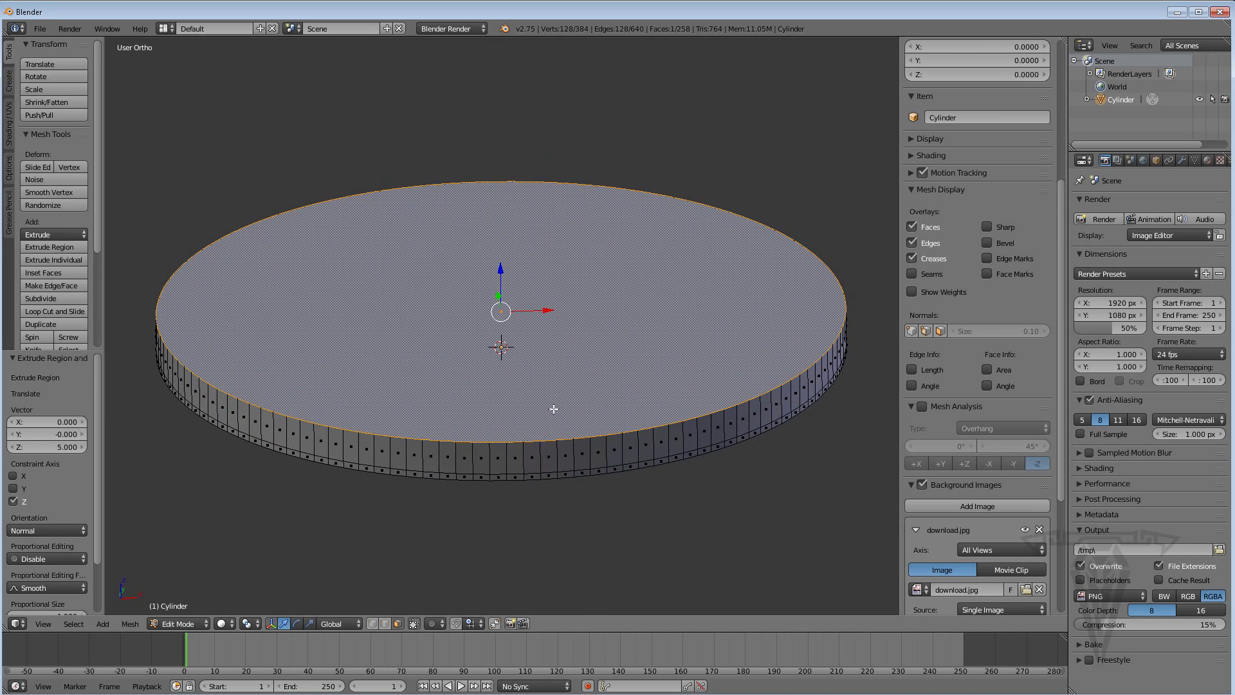
key(KP_7)
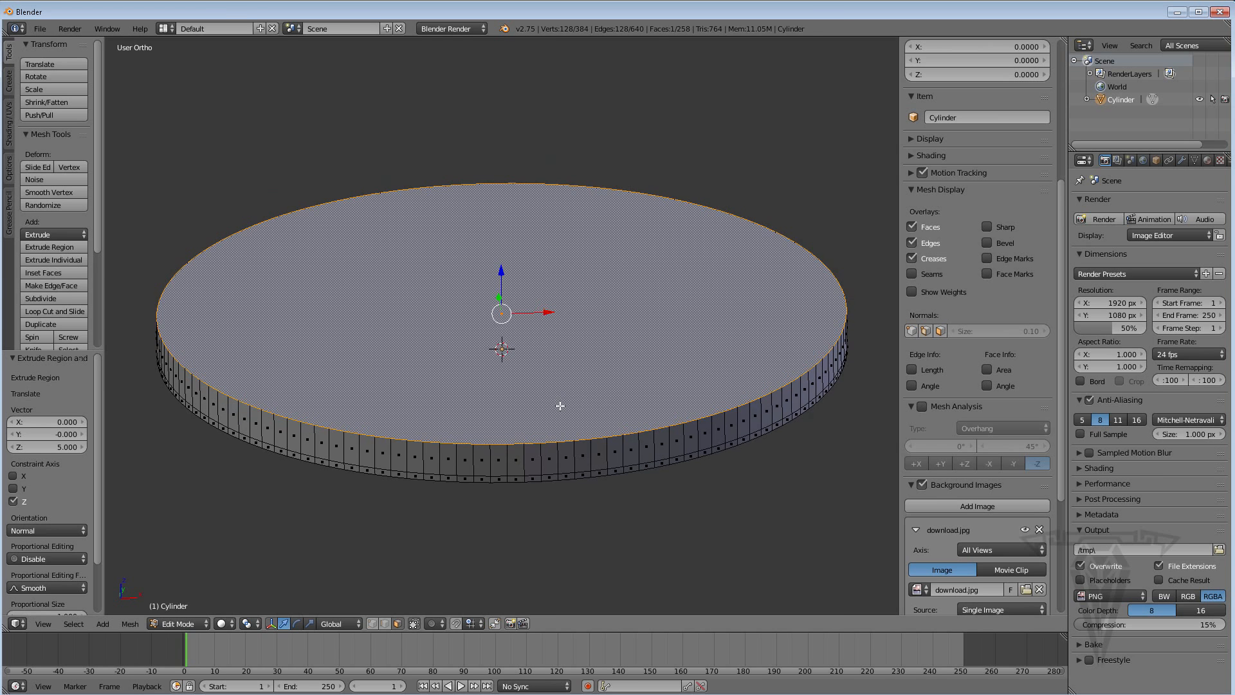
scroll(558, 391, down, 1)
key(z)
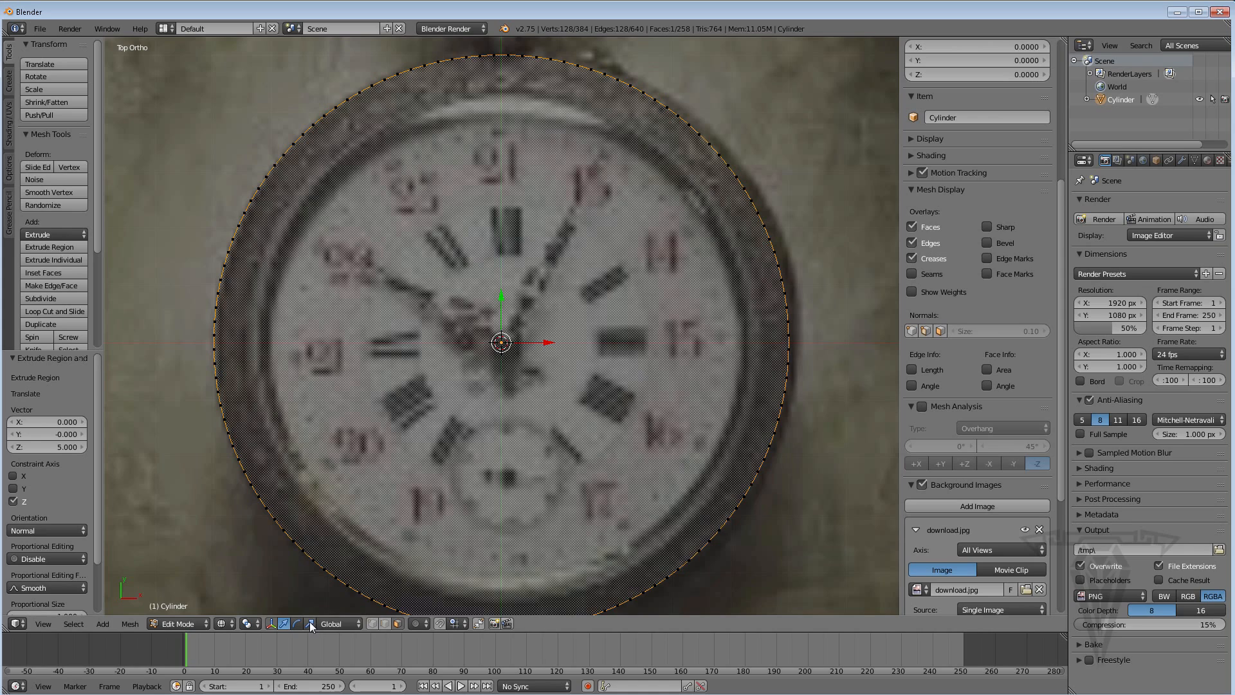
Toggle the 3D manipulator off and on and try its rotate and scale modes, ending with the translate arrows
click(271, 624)
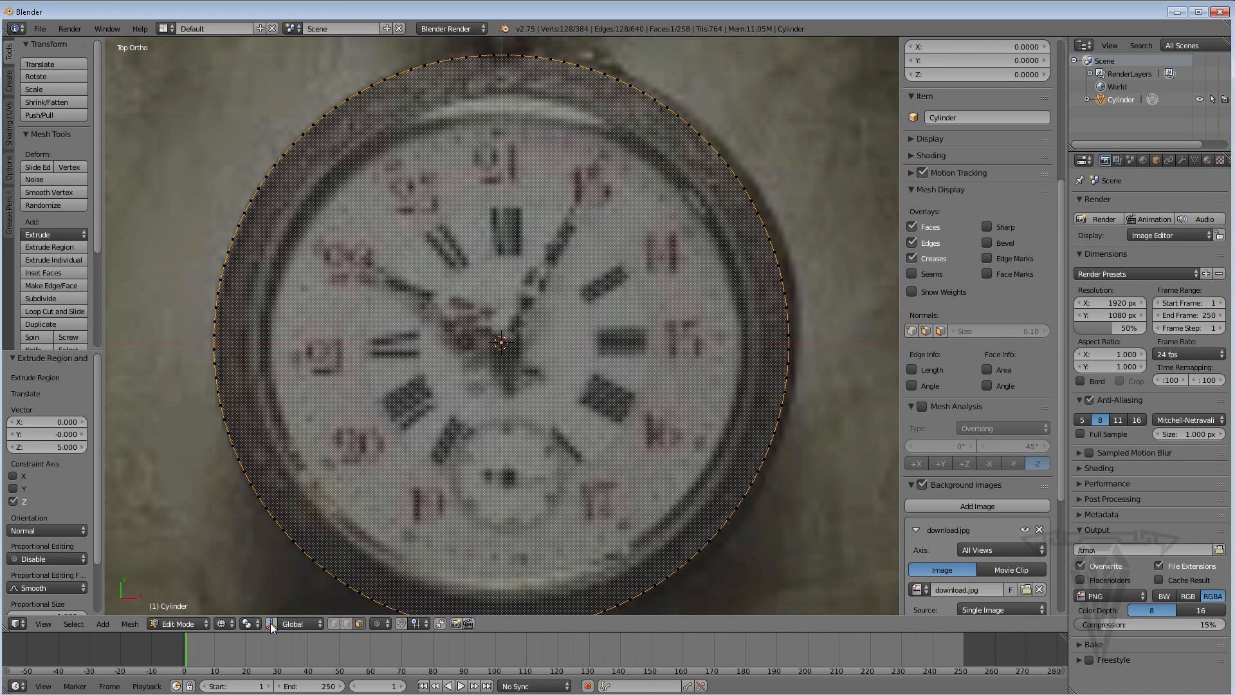
click(271, 624)
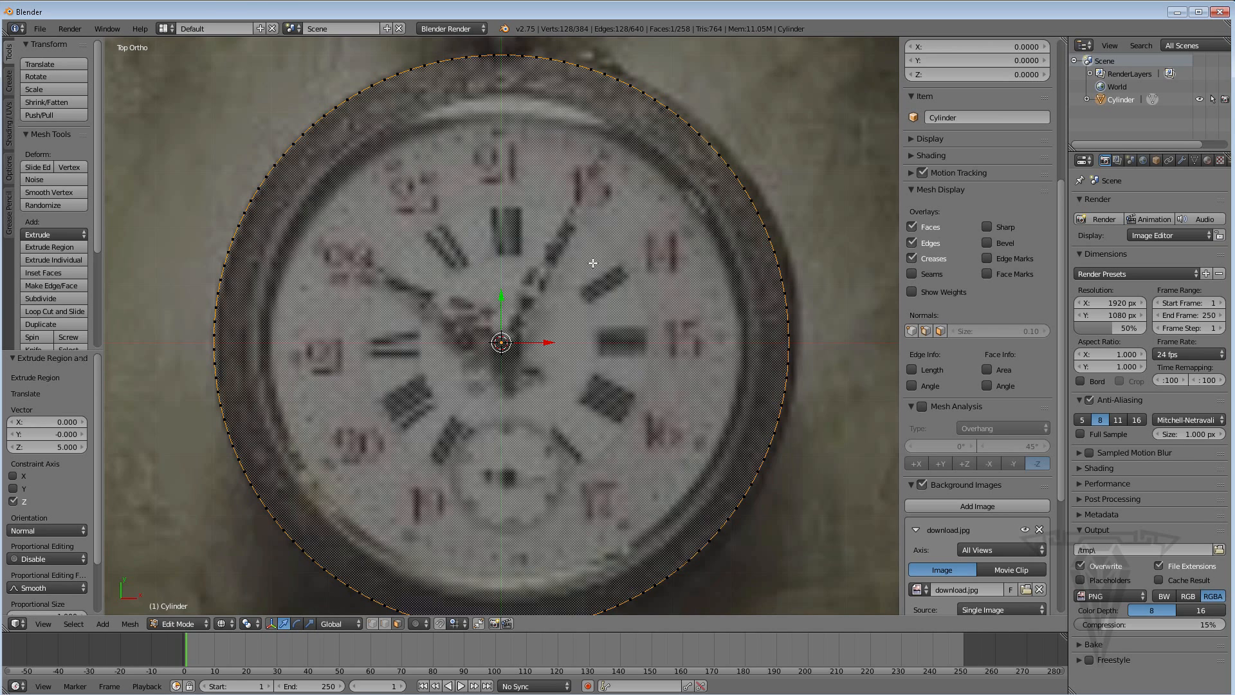
click(297, 624)
click(310, 623)
click(272, 623)
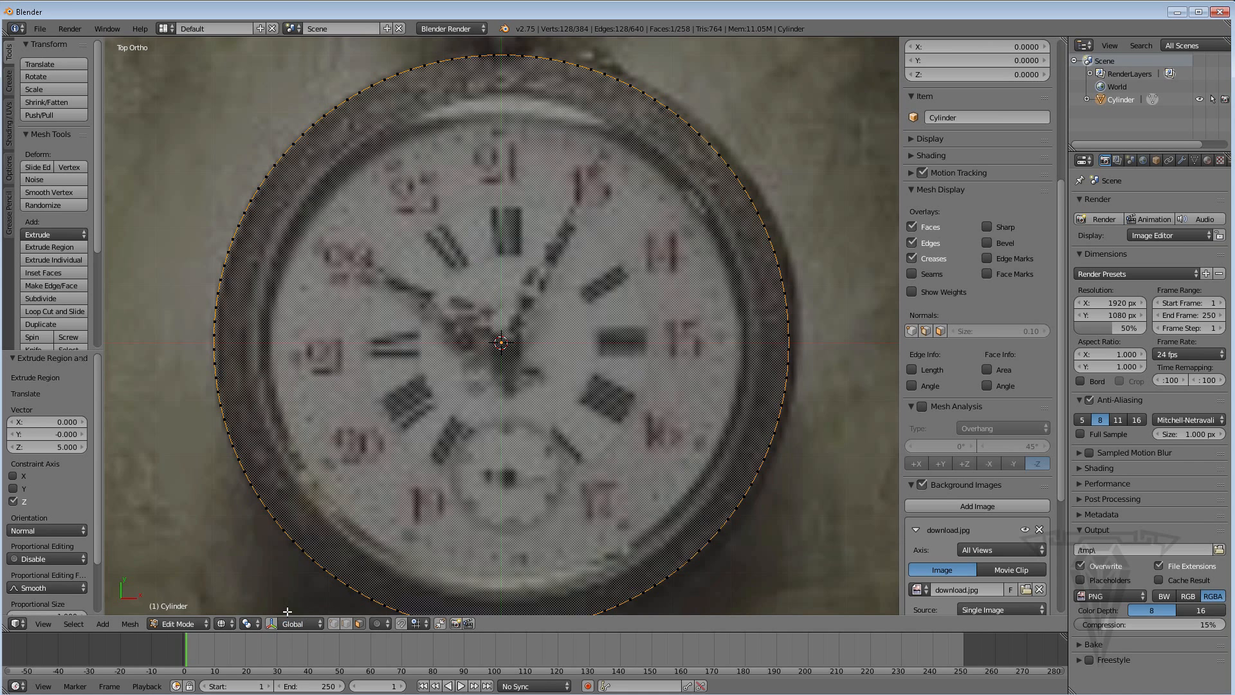
click(273, 623)
click(286, 623)
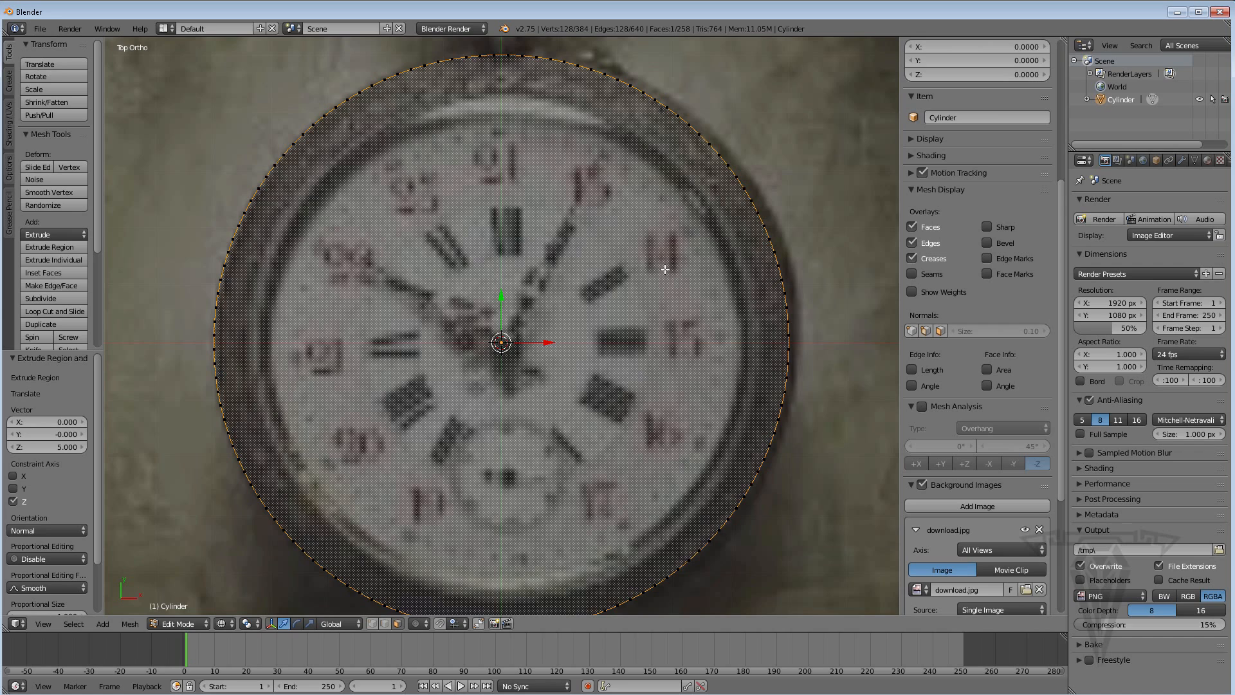
Scale the raised top face to about 0.811 so its outline follows the inner rim of the background watch
shift+middle_drag(569, 265, 571, 255)
scroll(571, 255, down, 1)
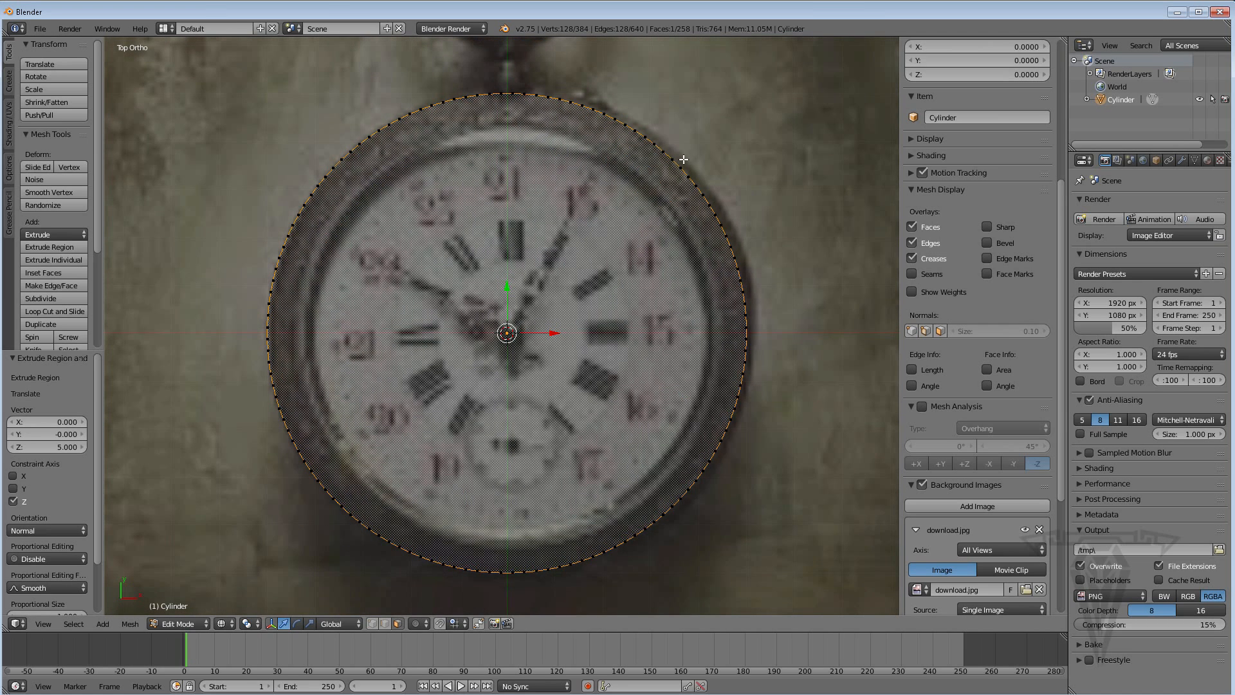
key(s)
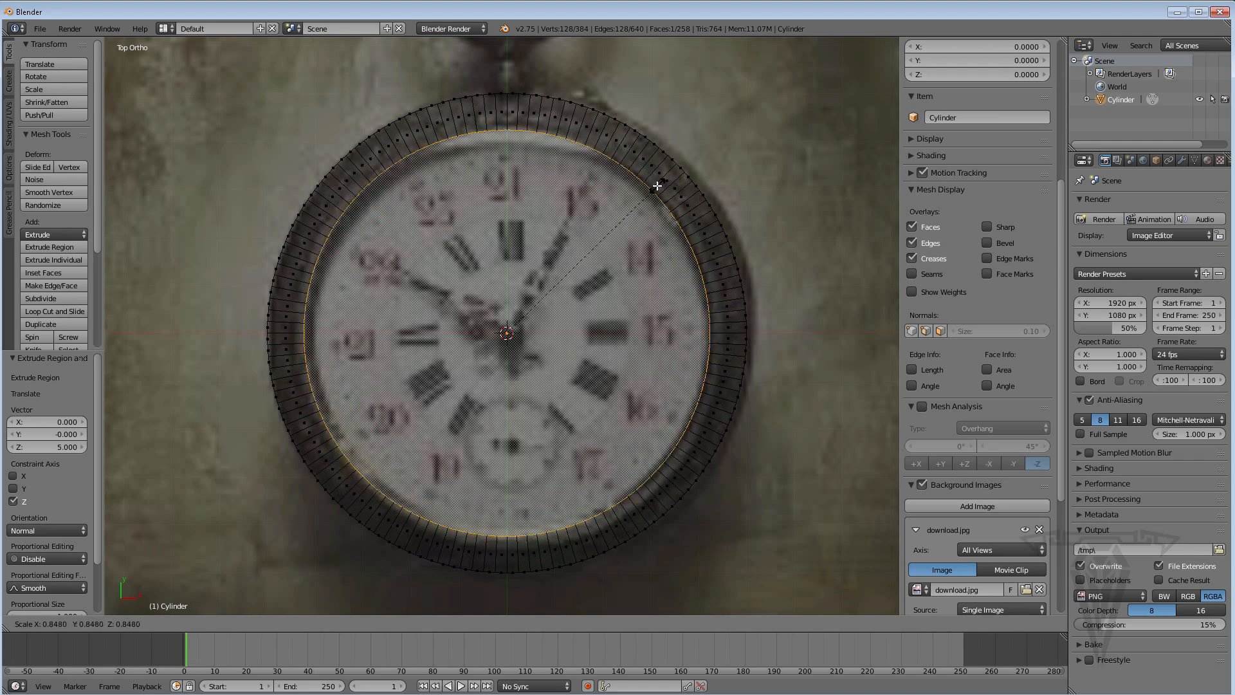
click(648, 187)
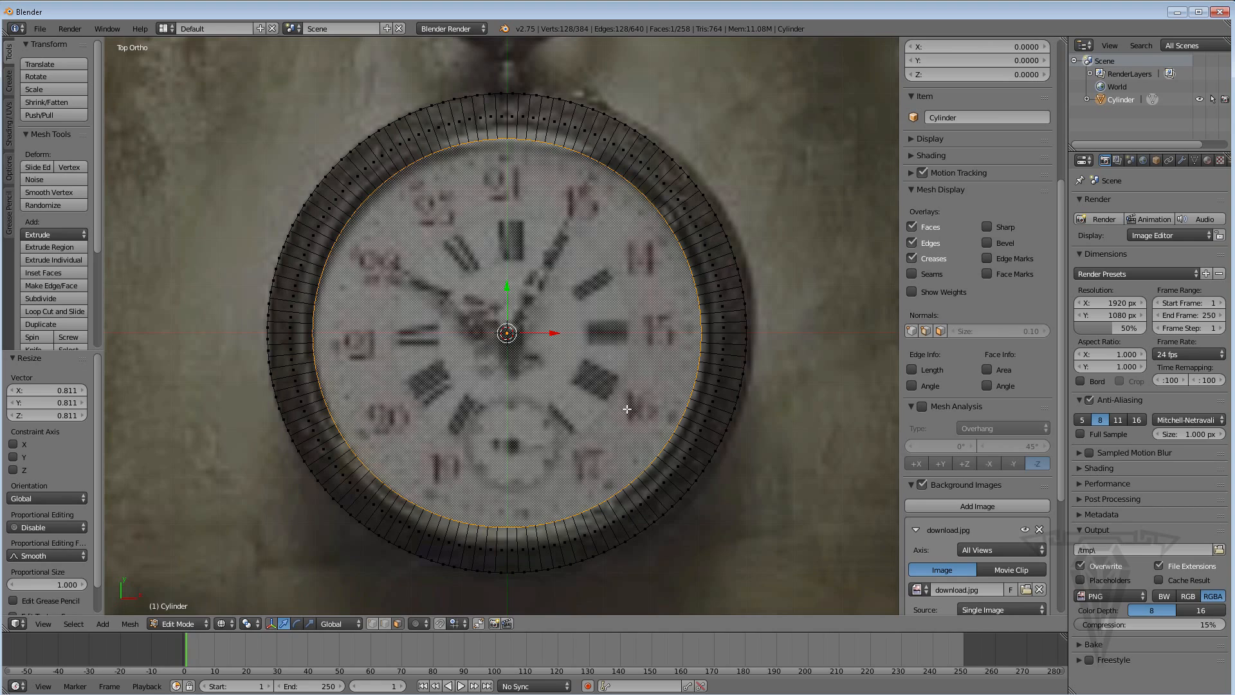
middle_drag(519, 415, 476, 402)
scroll(476, 402, up, 1)
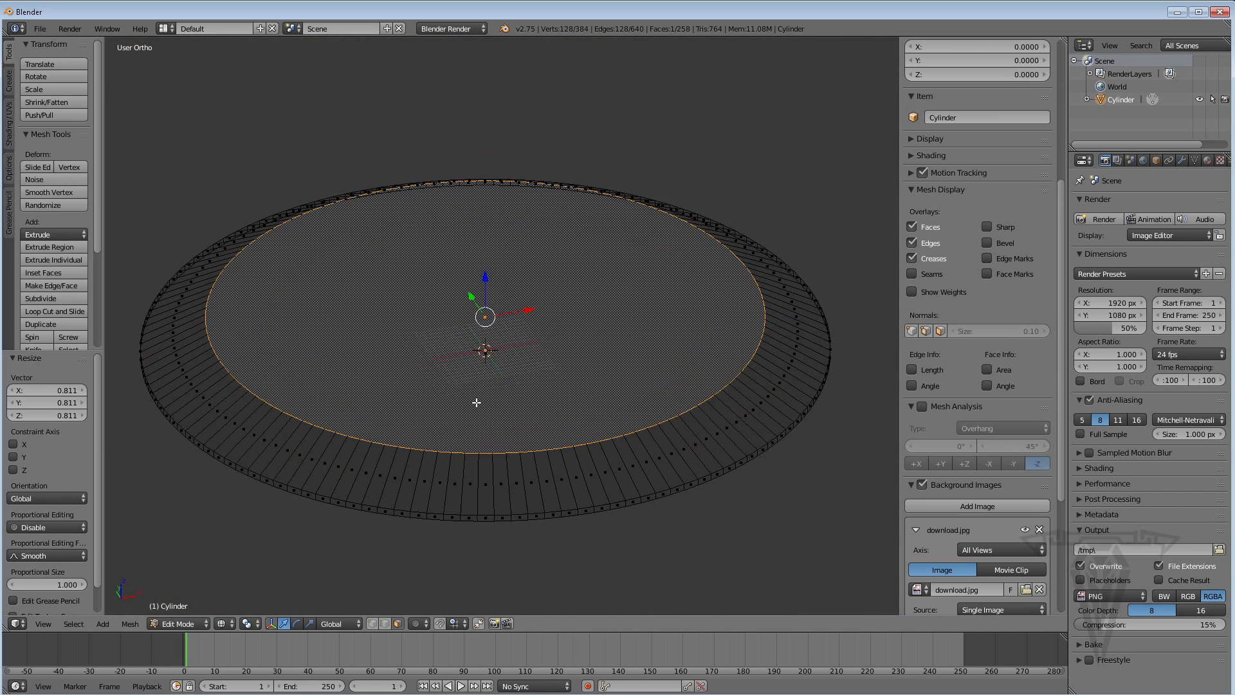
Return to solid shading and, in edge selection mode, select the whole ring of sloped edges around the rim
key(z)
mouse_move(599, 441)
middle_down()
mouse_move(550, 524)
mouse_move(510, 512)
mouse_move(607, 384)
mouse_move(601, 435)
middle_up()
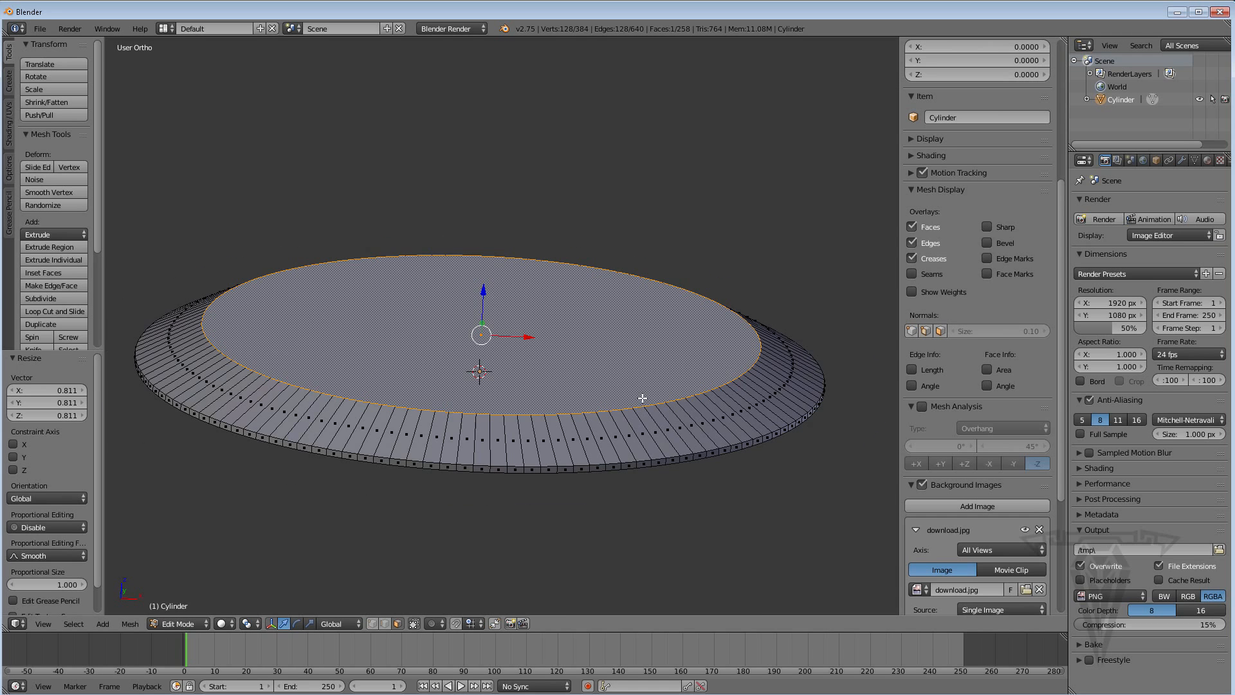
scroll(621, 420, up, 3)
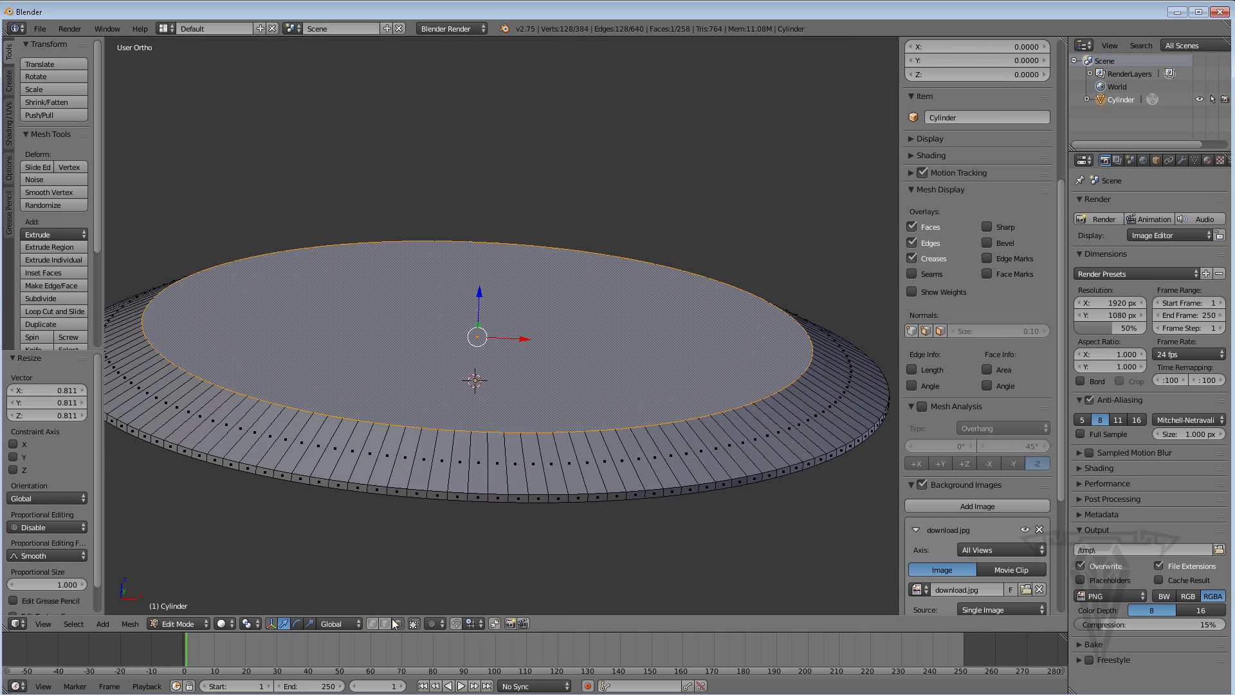
click(384, 623)
right_click(507, 462)
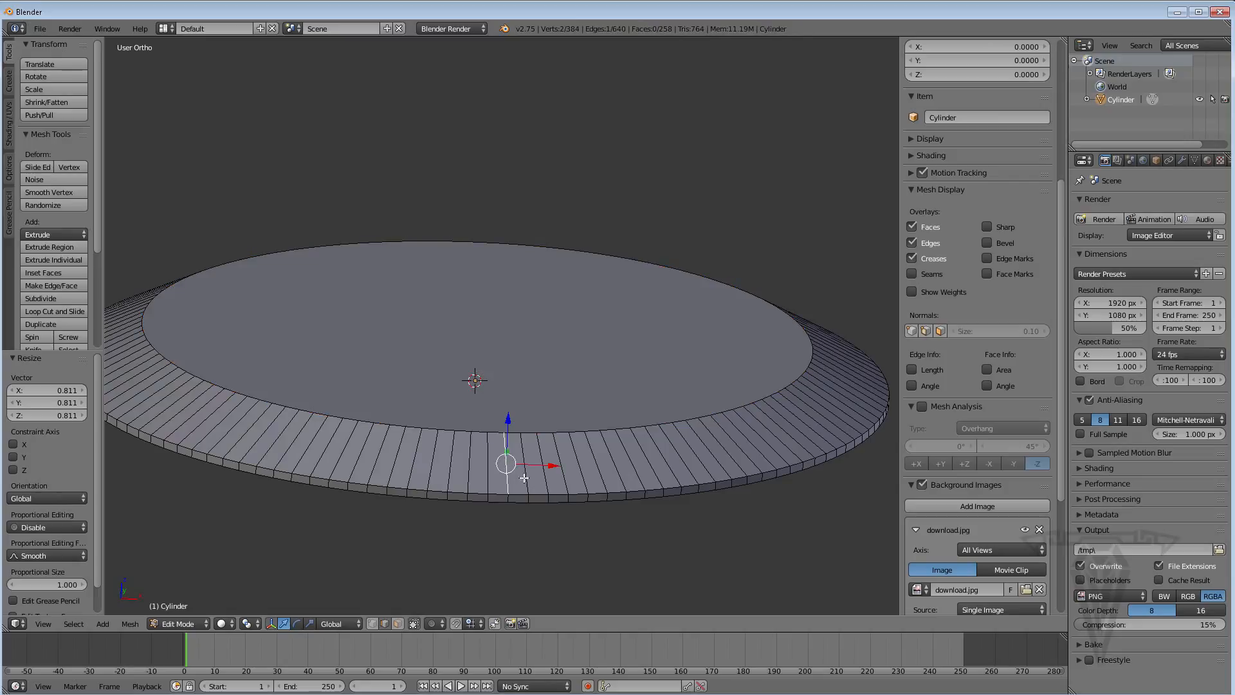
ctrl+alt+right_click(527, 475)
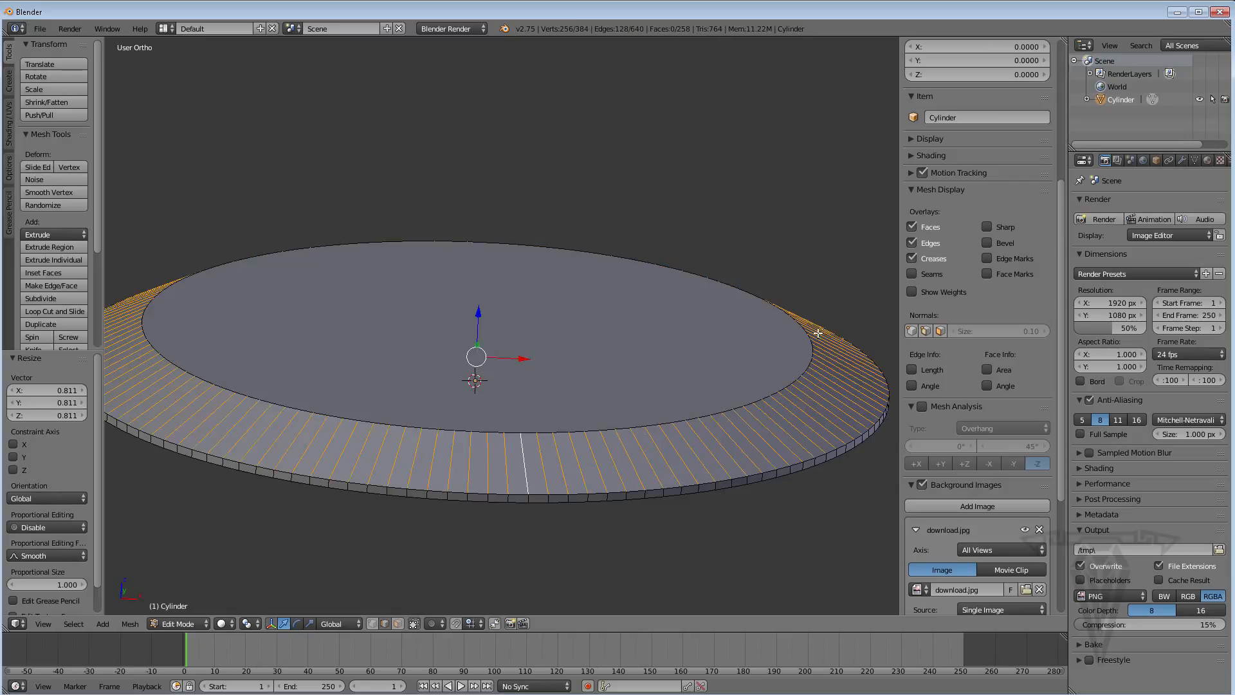
Reselect a single sloped rim edge and extend the selection around the case with Edge Rings
right_click(506, 465)
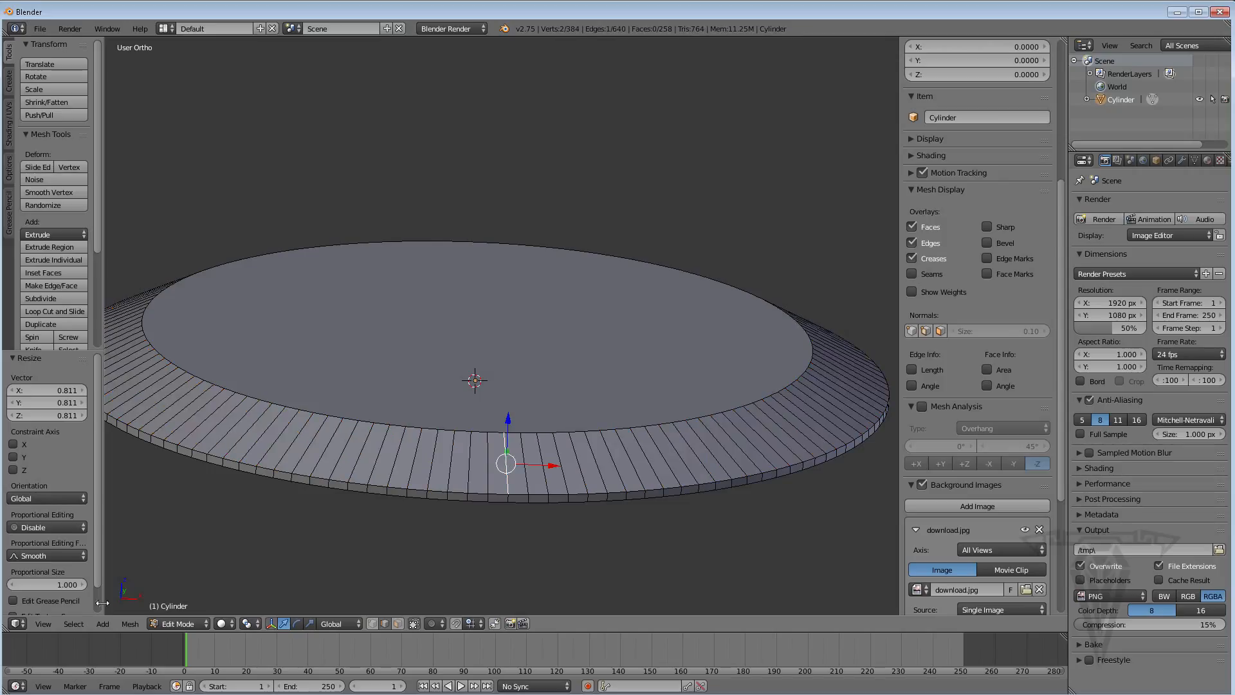
click(73, 623)
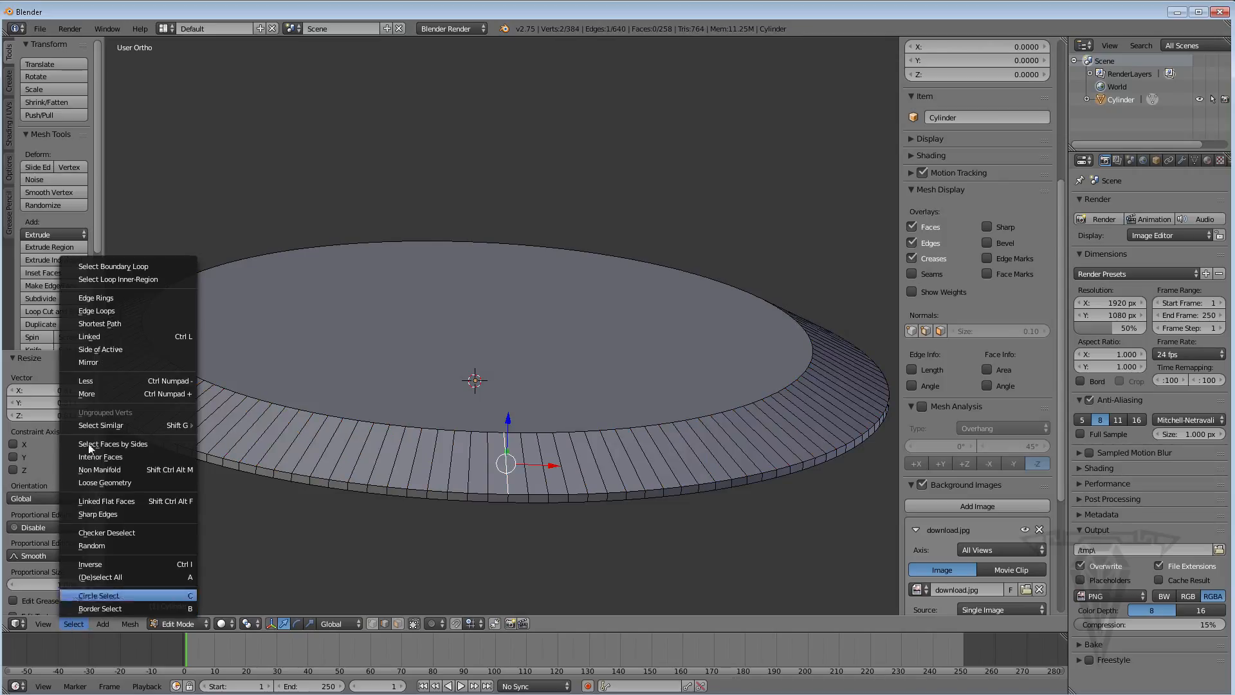
click(117, 298)
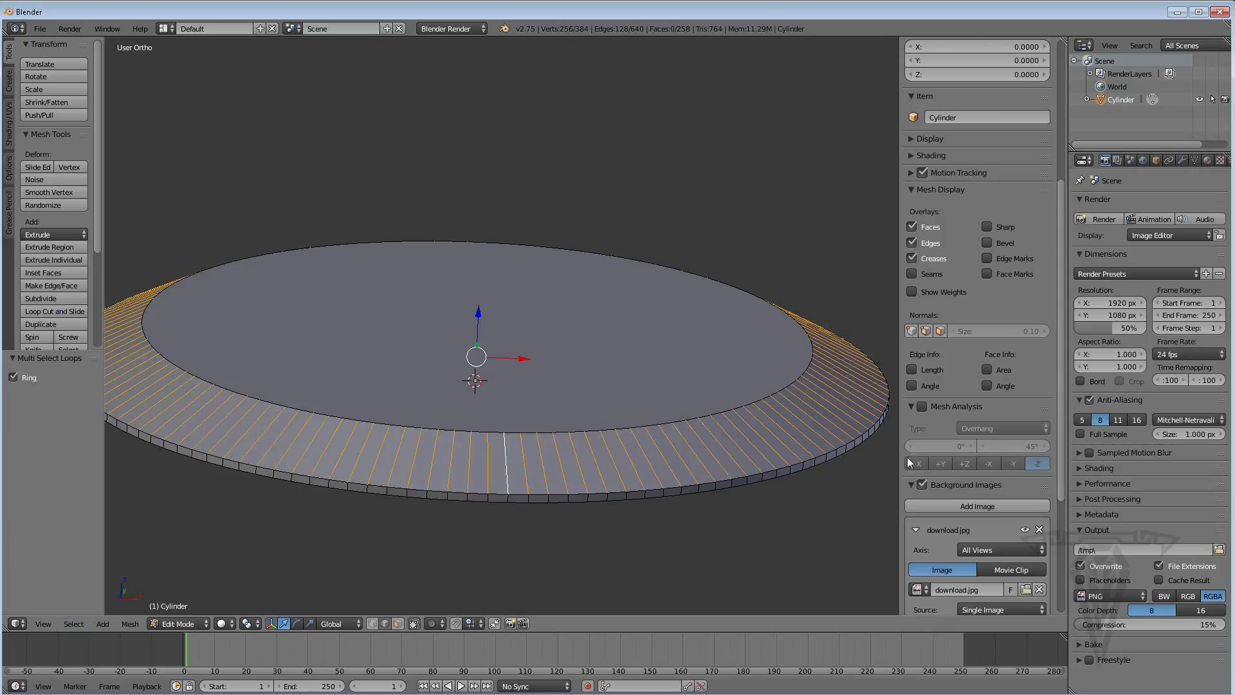
mouse_move(560, 408)
middle_down()
mouse_move(562, 418)
mouse_move(545, 403)
middle_up()
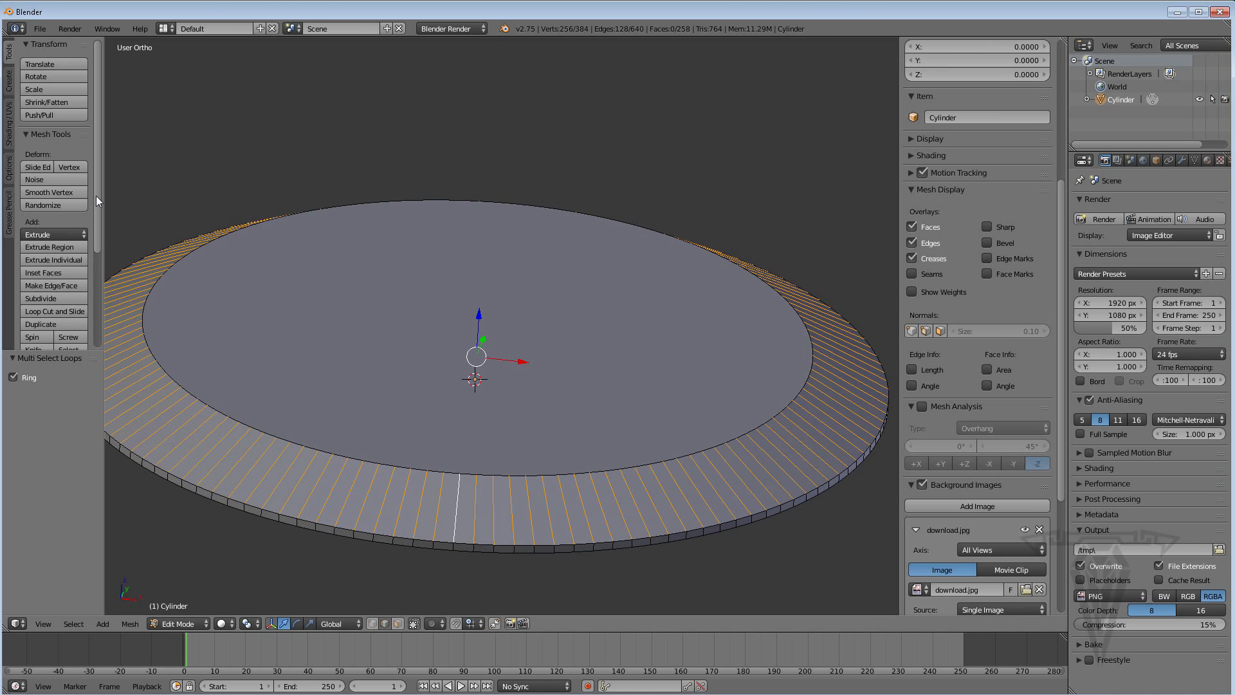
drag(95, 195, 98, 258)
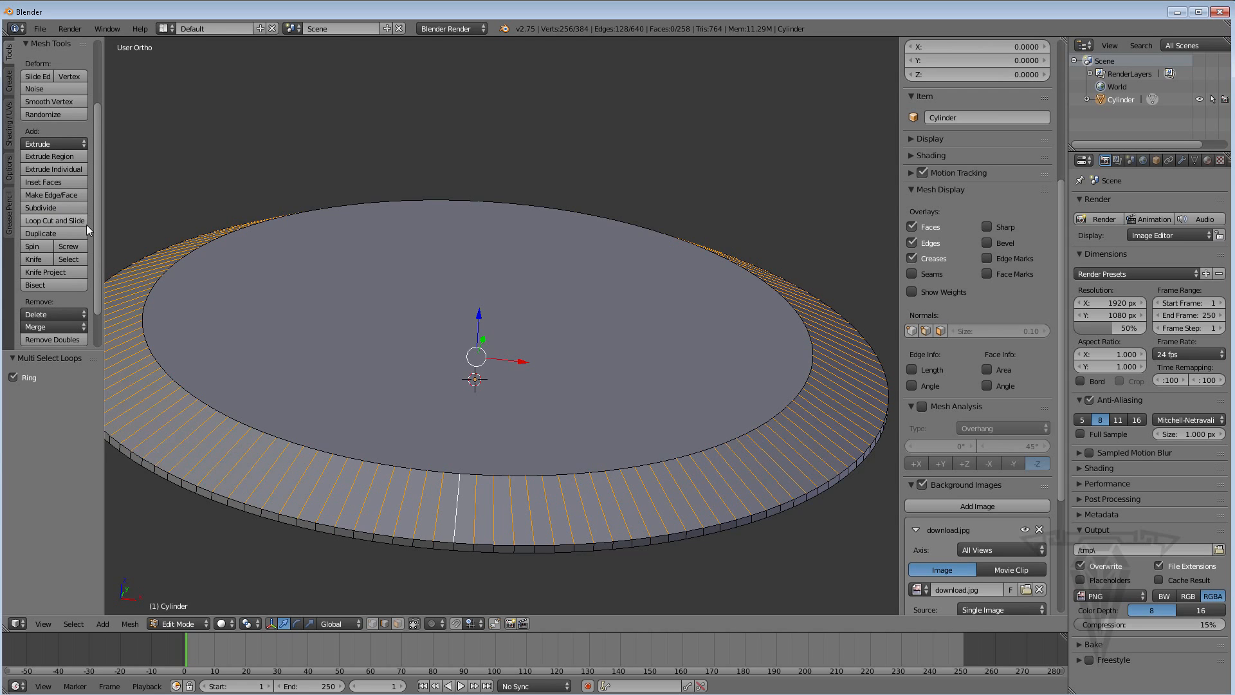
middle_drag(442, 401, 593, 394)
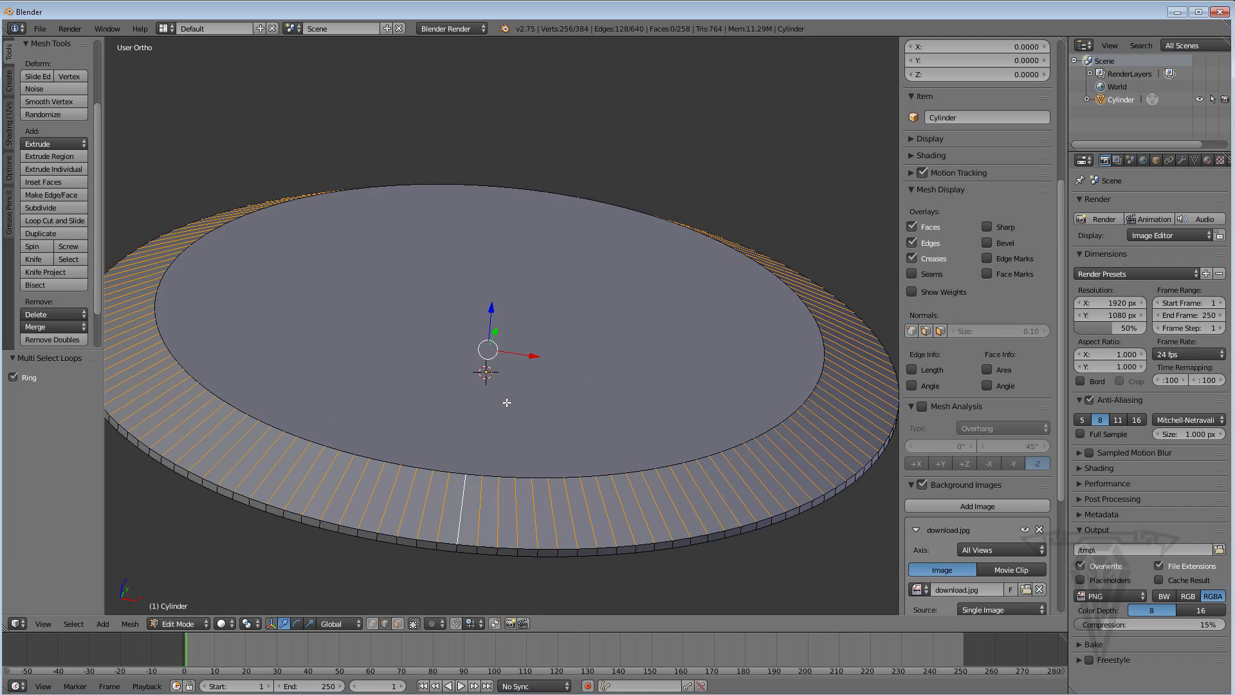
key(w)
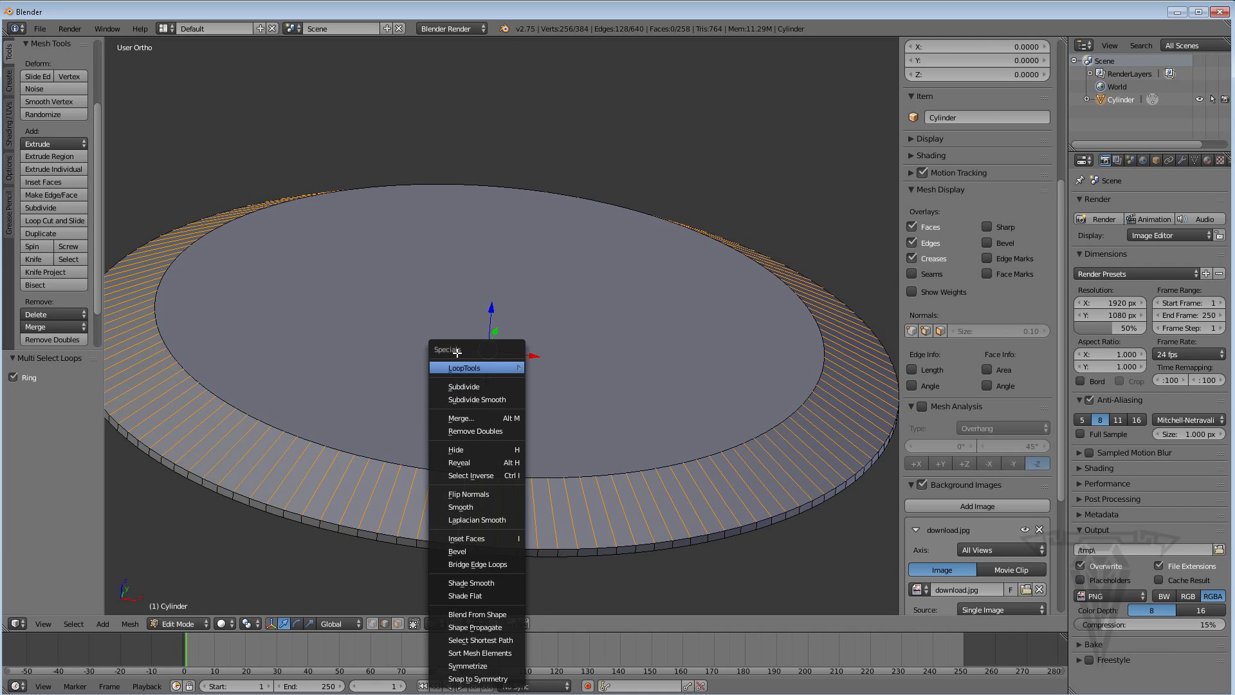
middle_drag(642, 369, 625, 363)
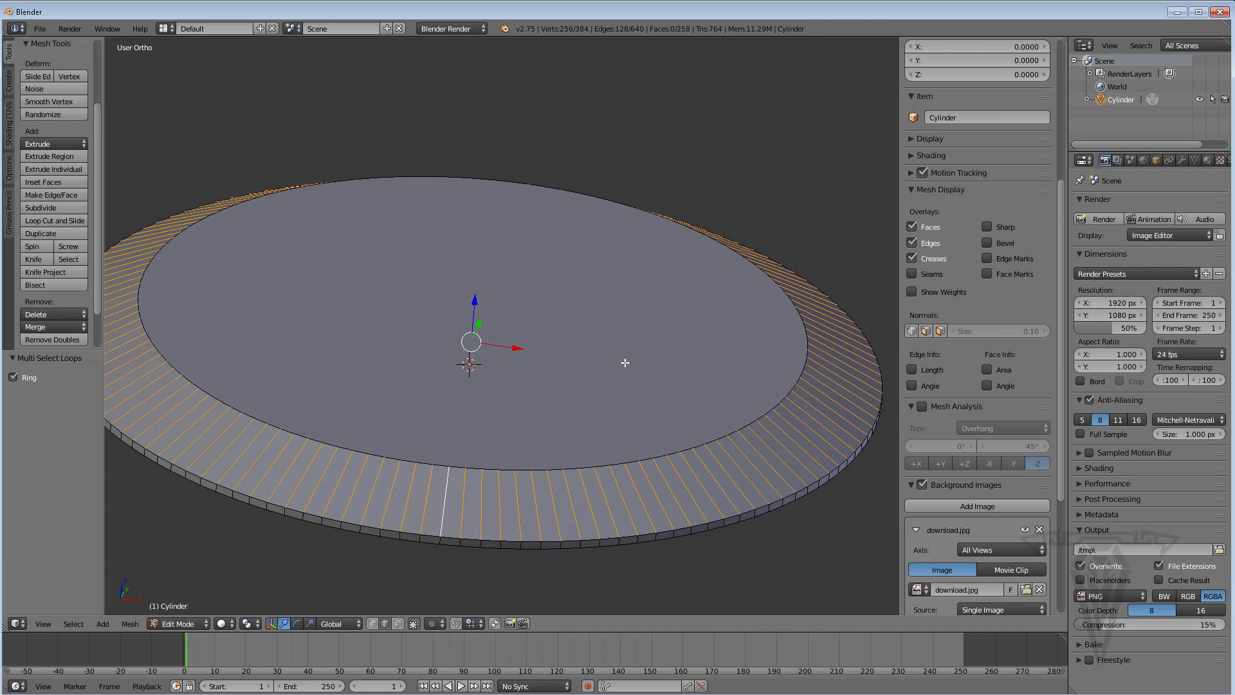
key(ctrl+e)
key(ctrl+e)
key(ctrl+v)
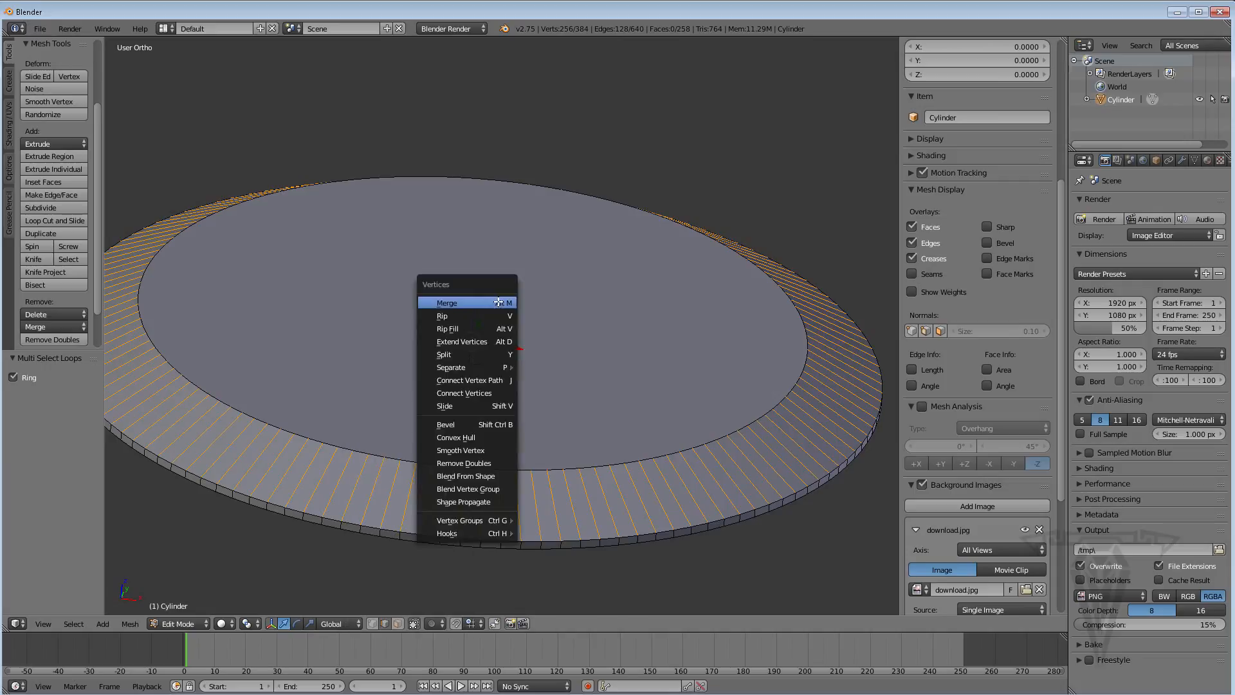
click(475, 380)
click(130, 624)
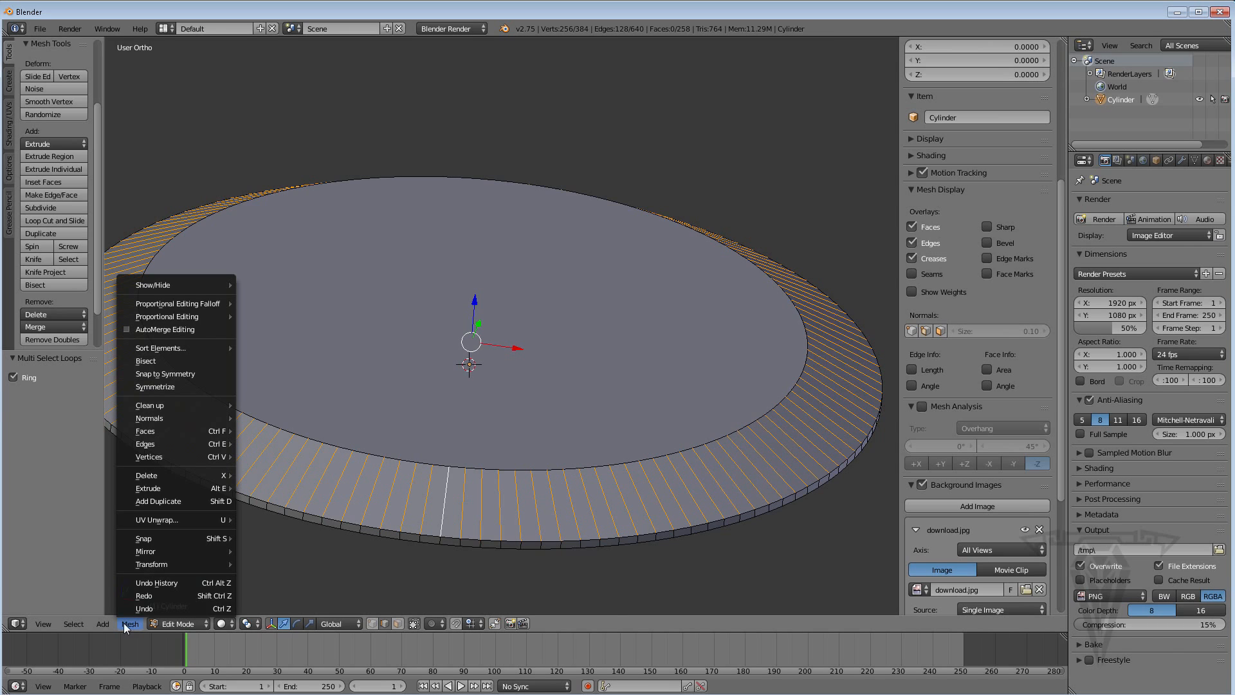
mouse_move(172, 442)
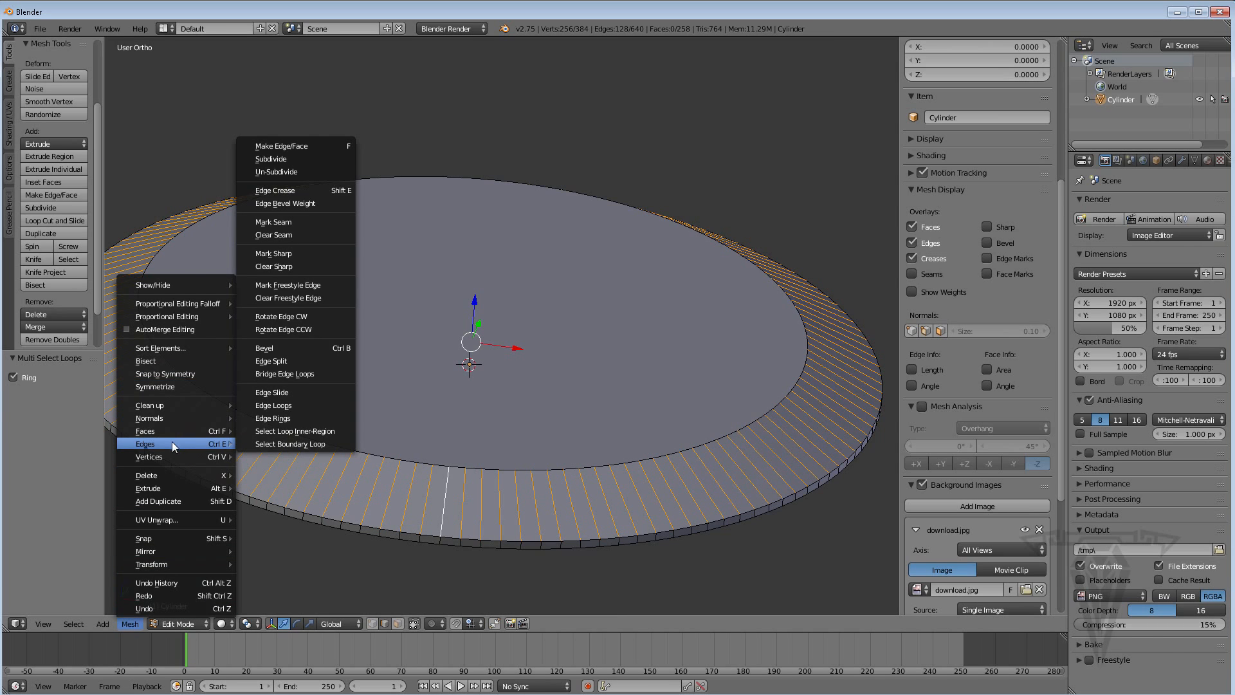
click(130, 624)
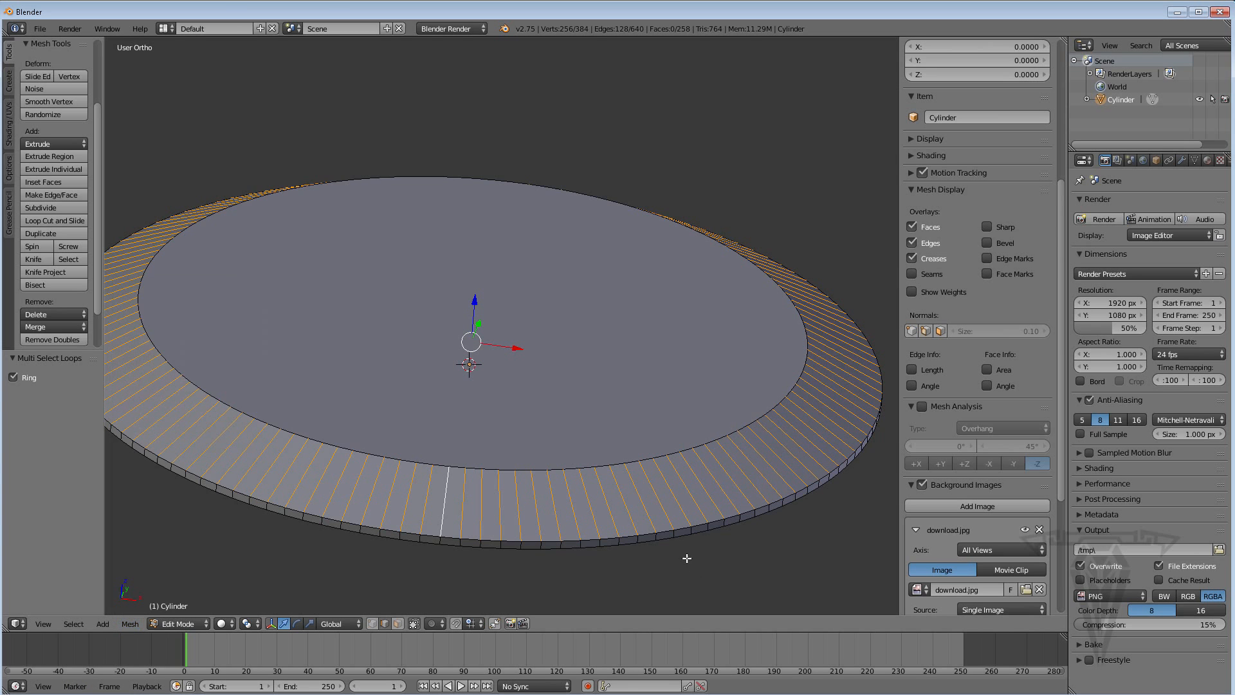
Subdivide the selected ring of sloped edges with 5 cuts
middle_drag(505, 475, 562, 463)
key(w)
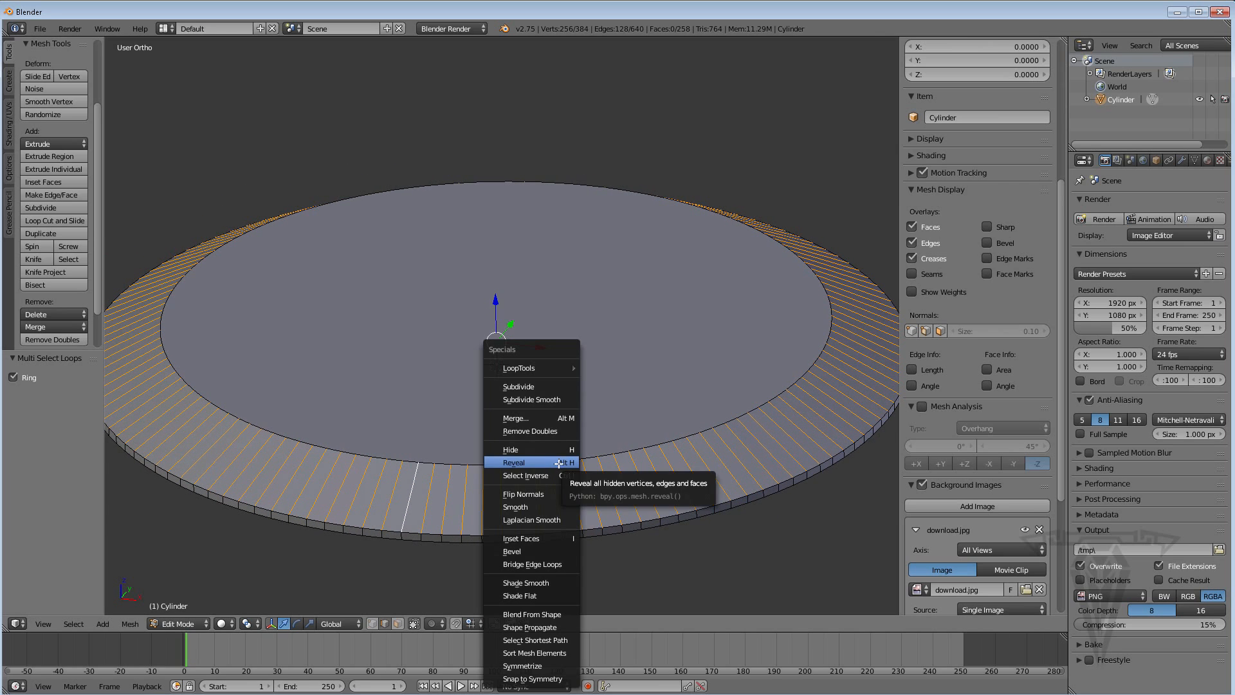
click(533, 388)
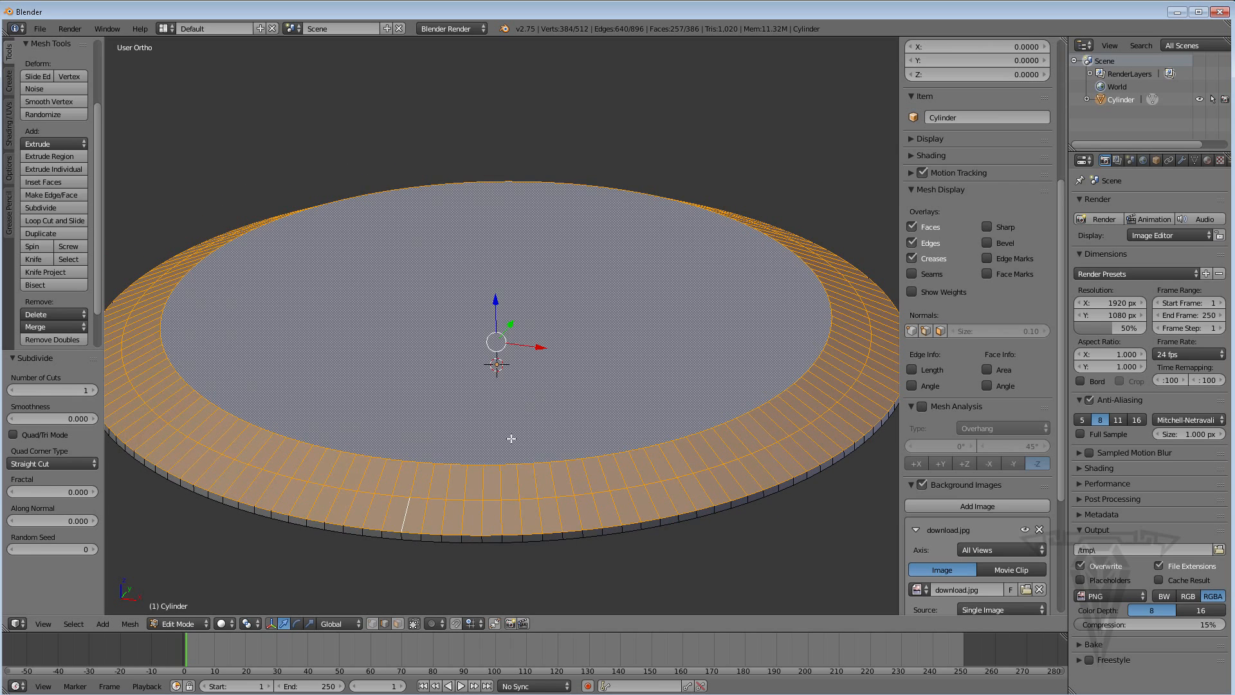
middle_drag(512, 439, 359, 473)
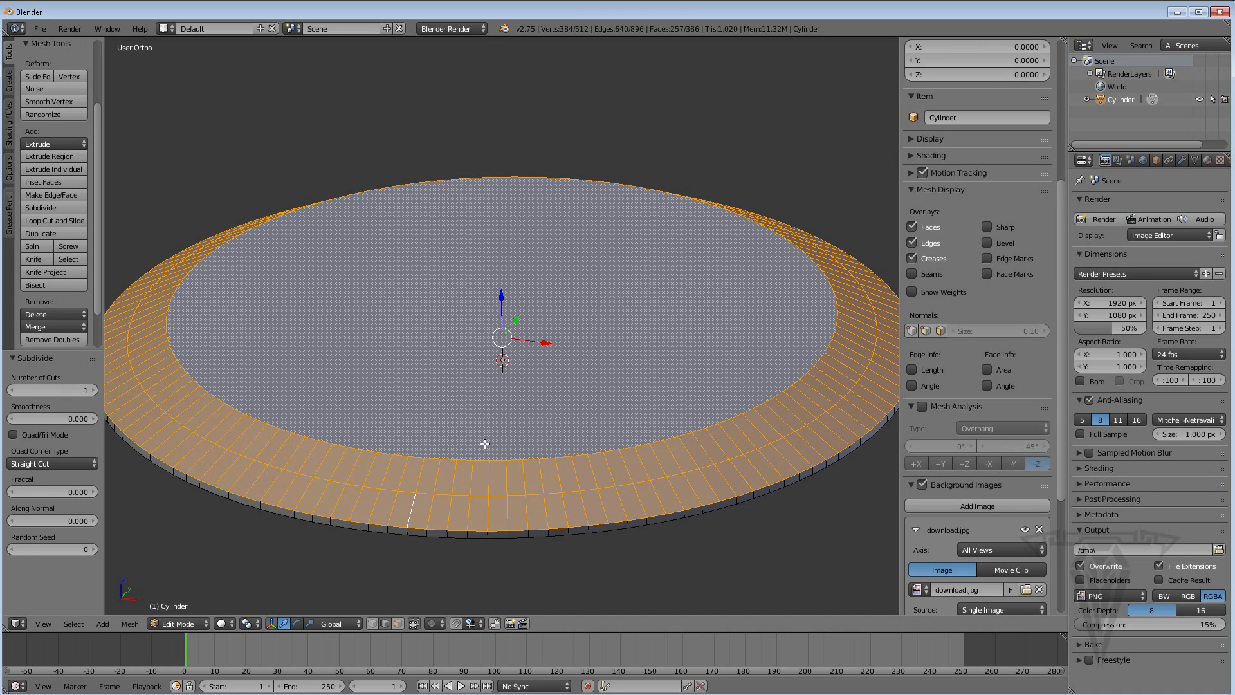
click(94, 391)
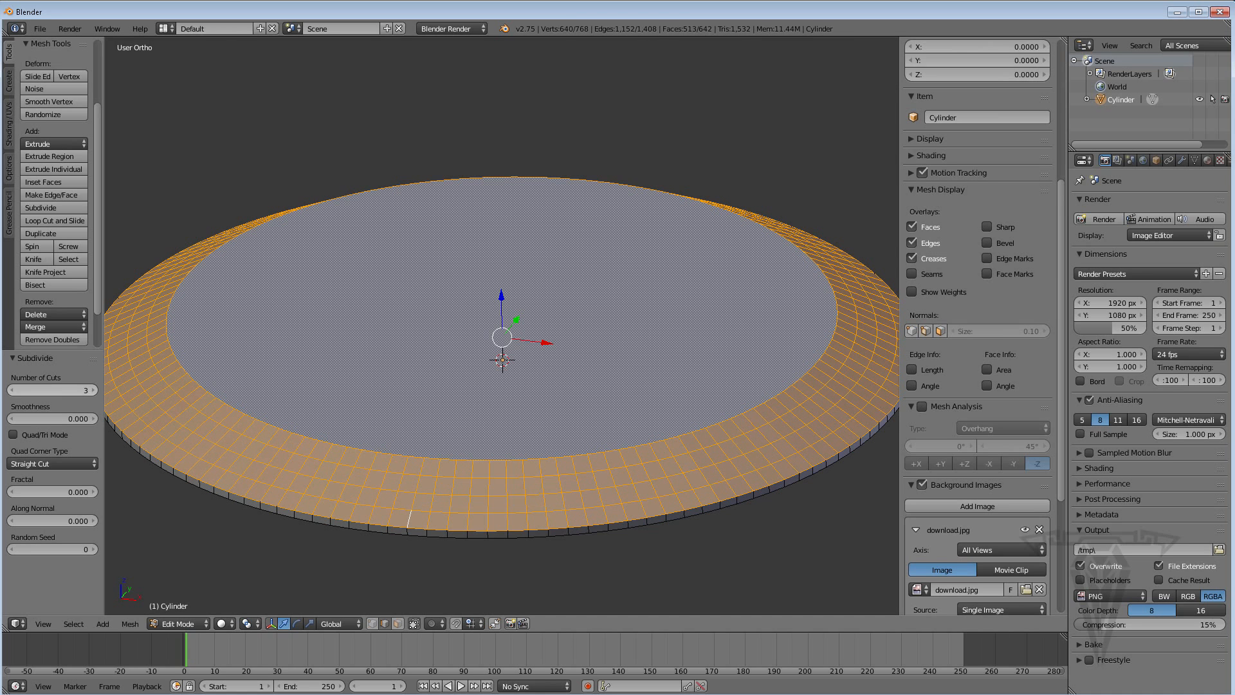
click(94, 390)
click(94, 391)
Set the subdivision's smoothness to 1.000 to round the sloped rim
middle_drag(746, 449, 348, 420)
drag(54, 420, 154, 420)
shift+middle_drag(532, 357, 400, 357)
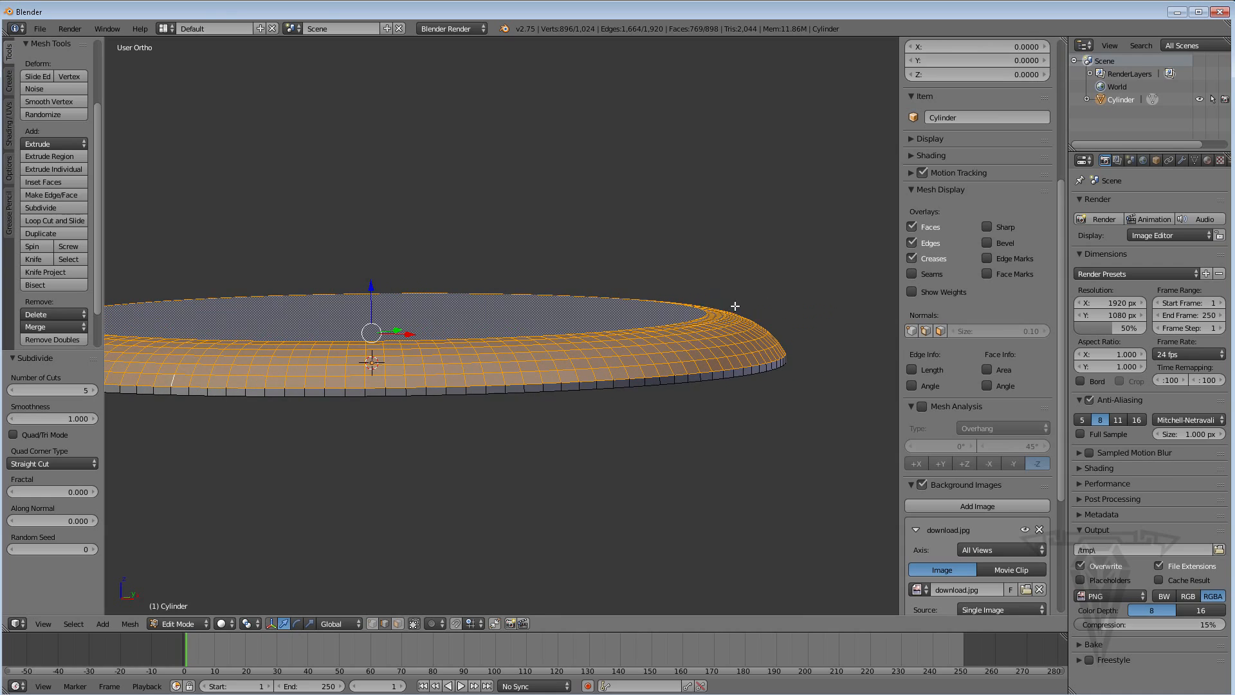
Examine the rounded profile of the subdivided rim from the side, at an angle and from above
middle_drag(628, 374, 596, 405)
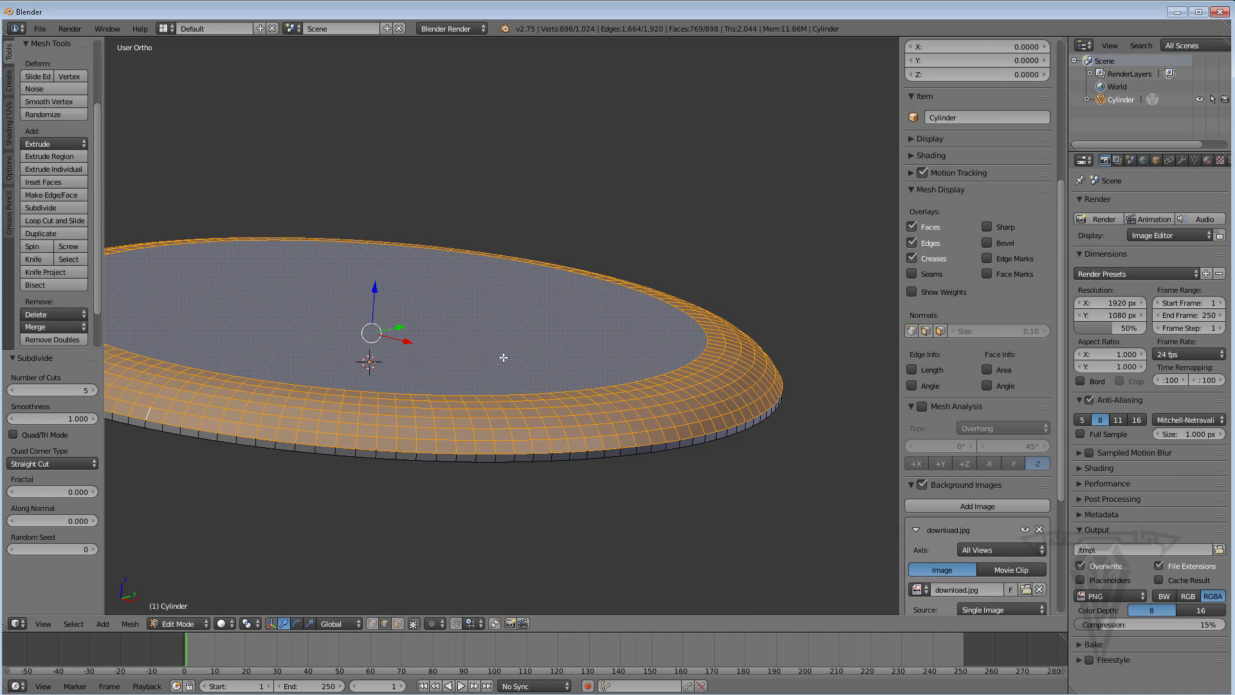
shift+middle_drag(503, 357, 534, 366)
middle_drag(346, 388, 581, 425)
shift+middle_drag(854, 356, 732, 335)
middle_drag(749, 376, 693, 280)
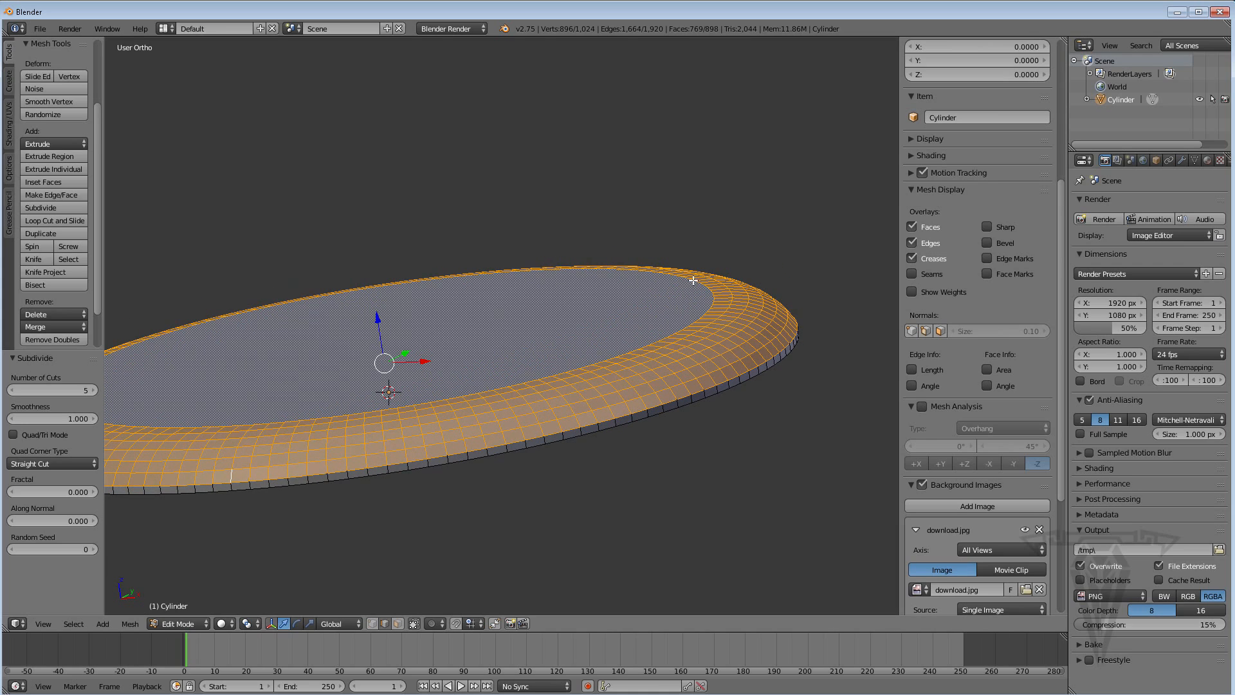
middle_drag(680, 344, 633, 407)
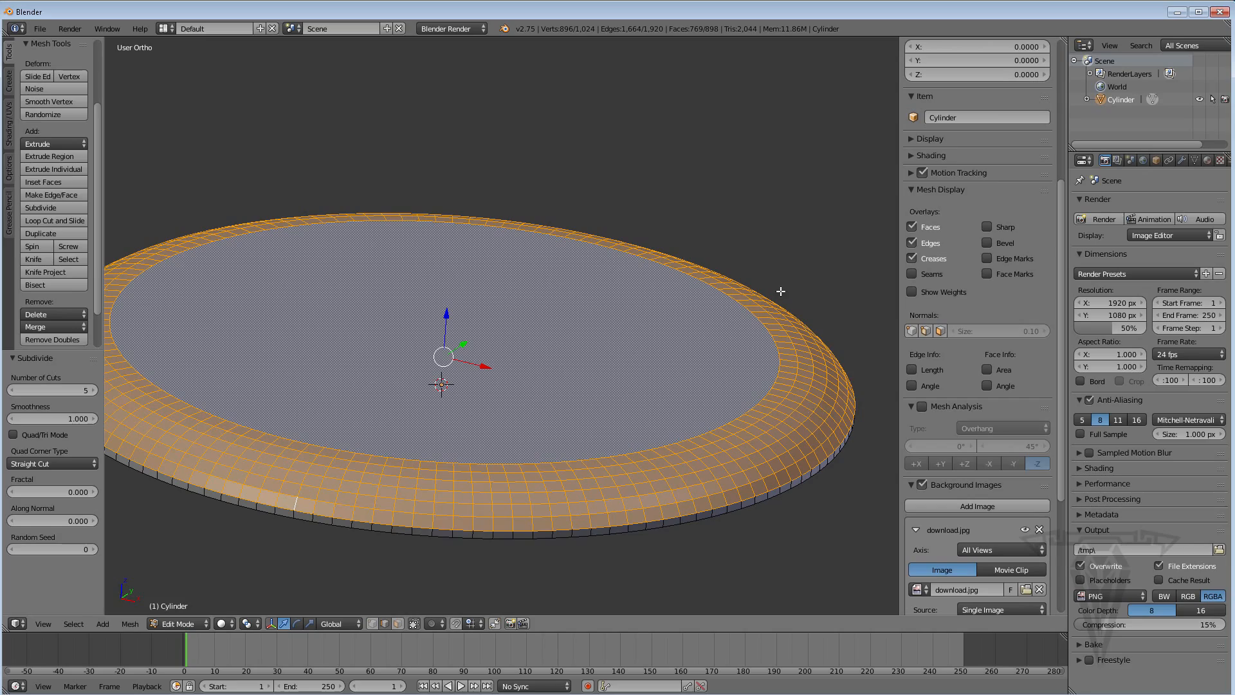
middle_drag(759, 242, 521, 373)
middle_drag(479, 409, 653, 314)
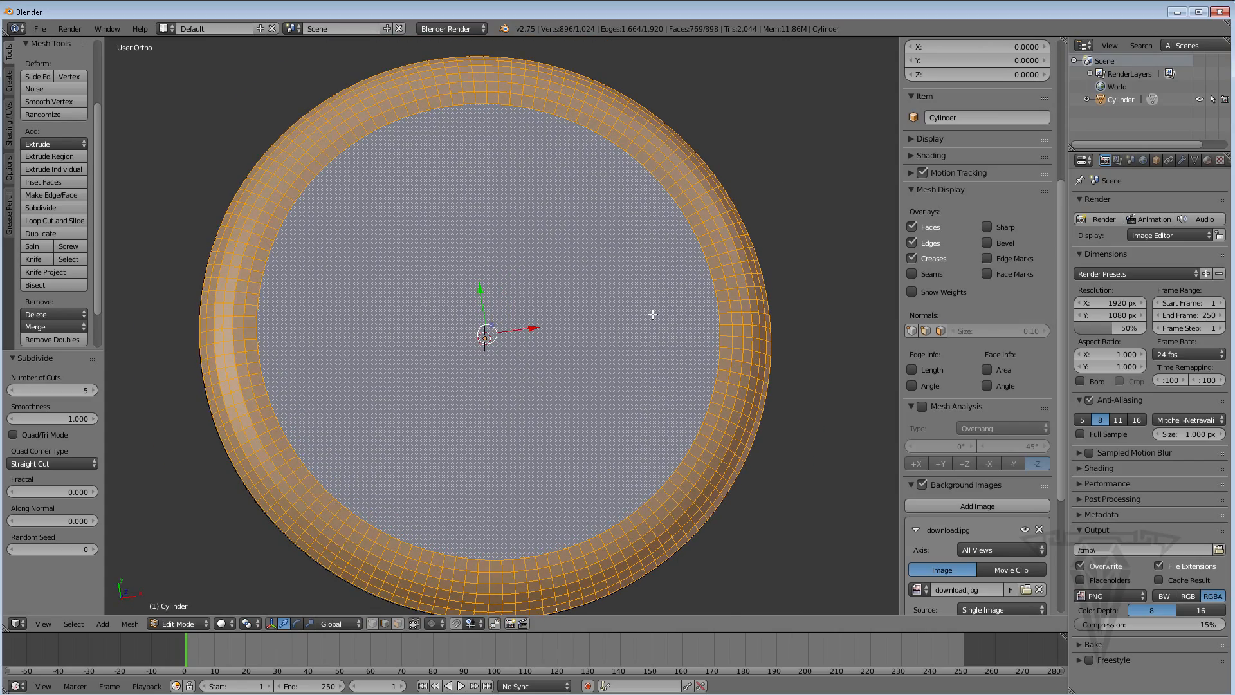
Return to the Top view in Wireframe shading to compare the upper rim with the background watch
key(KP_7)
shift+middle_drag(528, 153, 521, 320)
scroll(487, 198, up, 2)
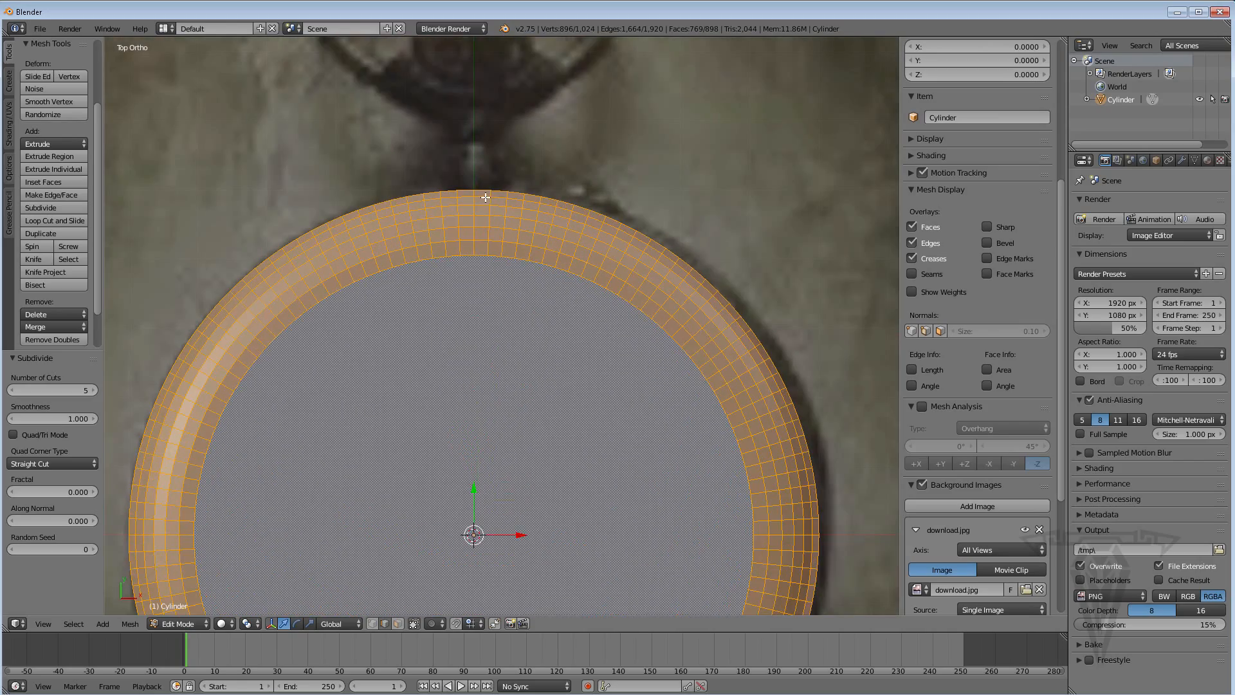
scroll(489, 206, up, 2)
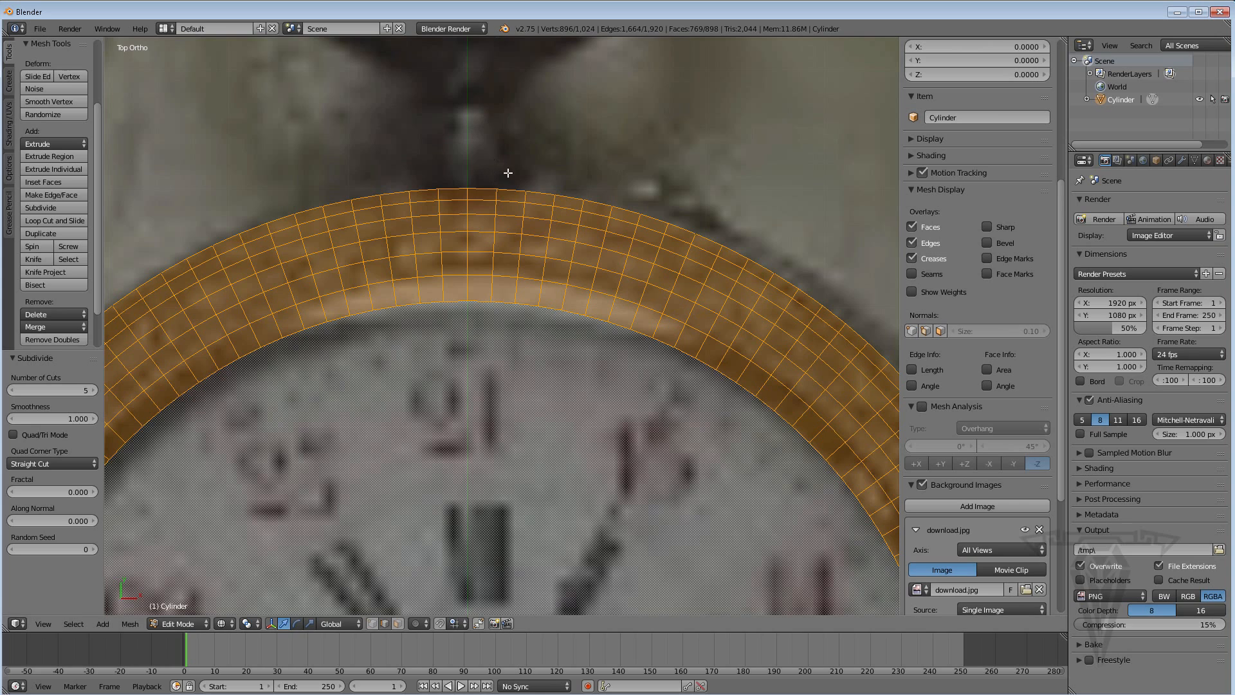
scroll(491, 206, down, 2)
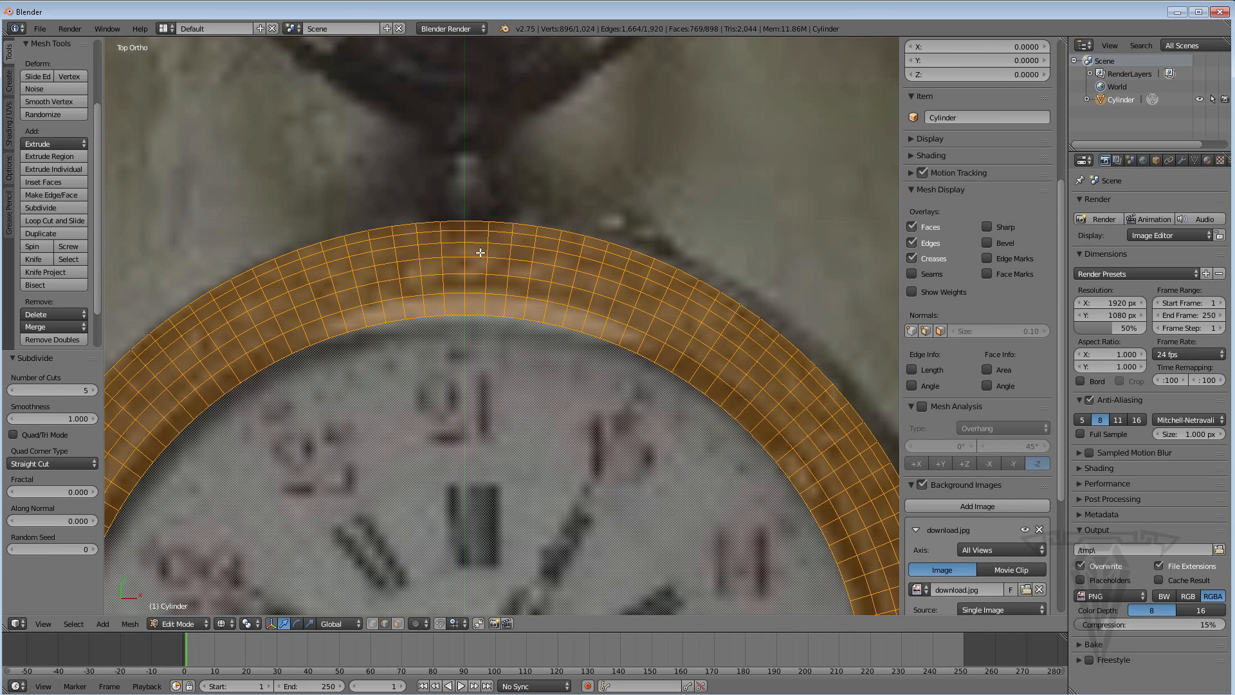
Deselect the whole mesh and switch to vertex selection mode for work on the upper rim
scroll(481, 252, up, 1)
key(a)
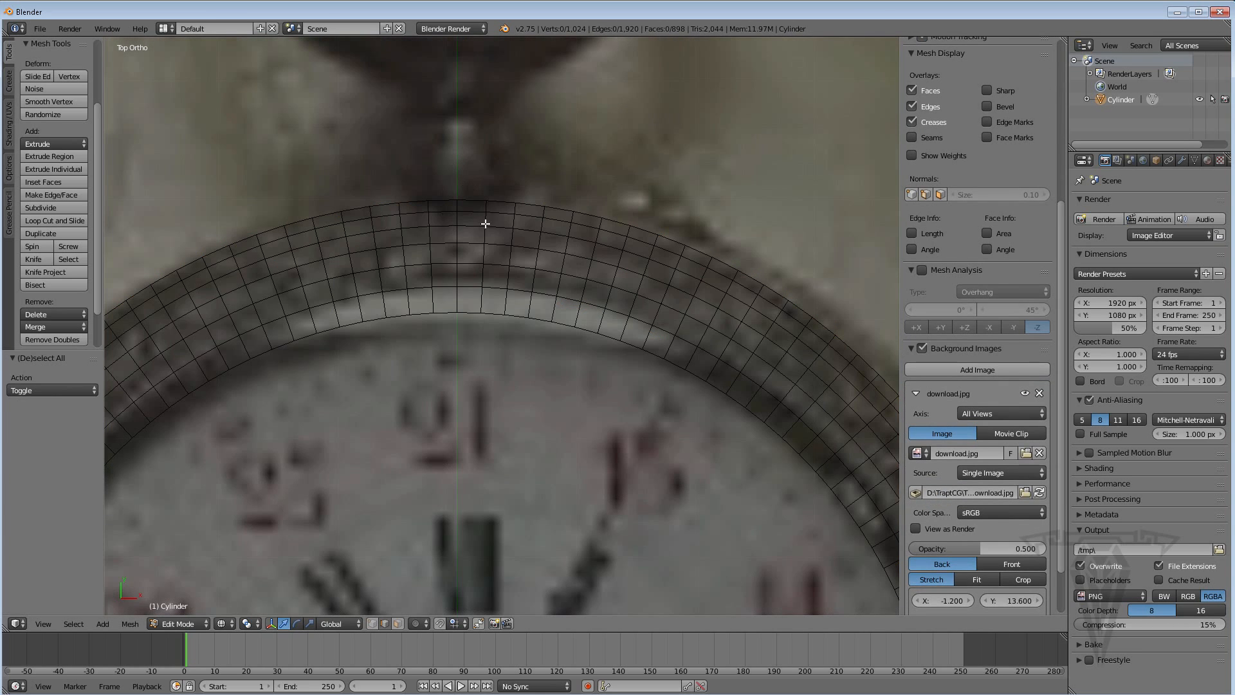
shift+scroll(489, 251, up, 1)
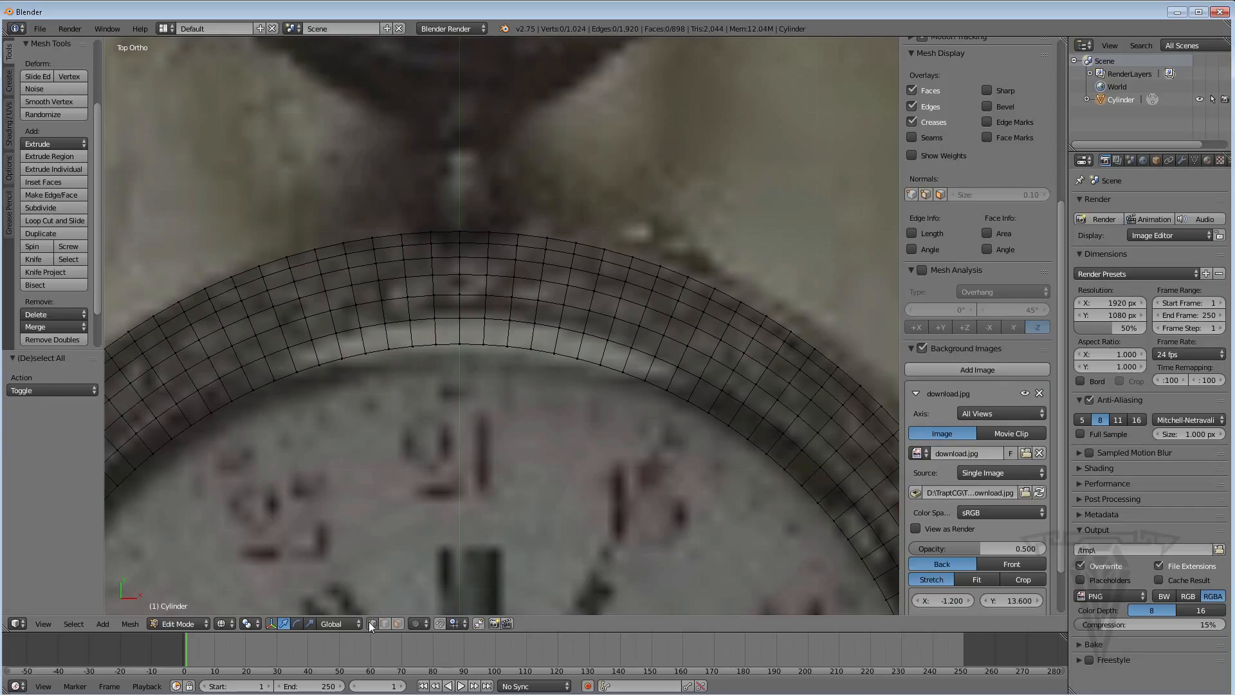
scroll(418, 210, up, 2)
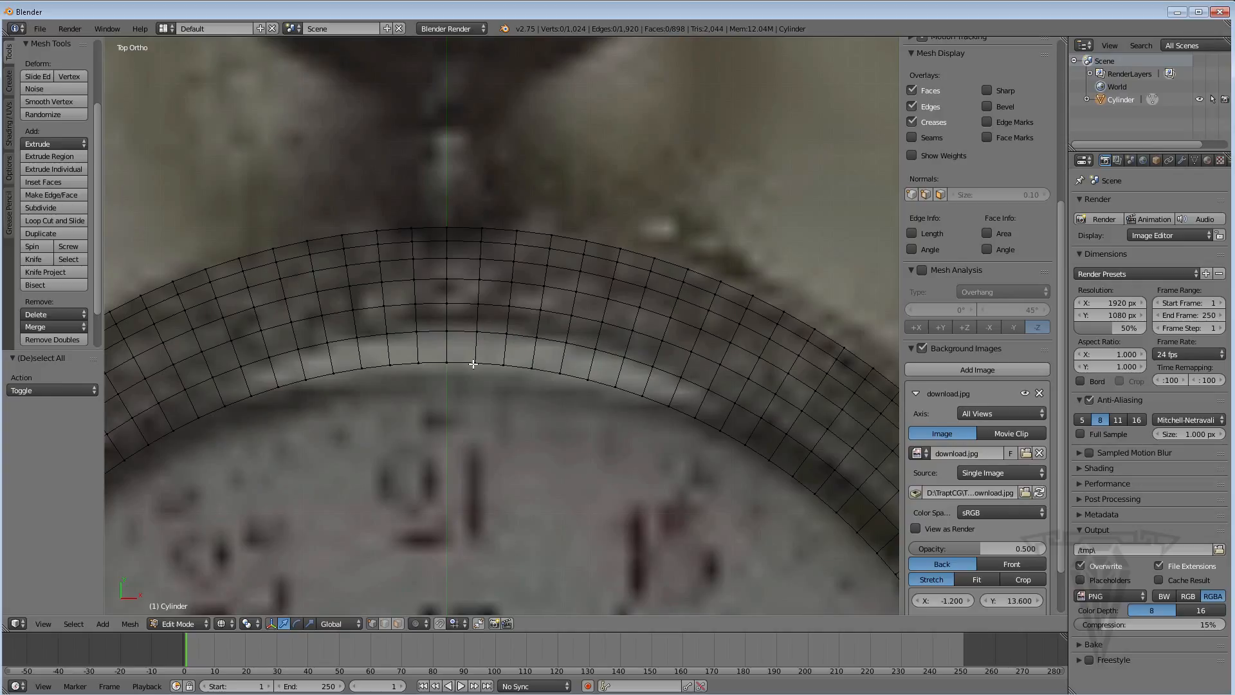
Select the nine outer-edge vertices at the top centre of the rim and move them about -0.450 along Y
shift+middle_drag(431, 260, 433, 272)
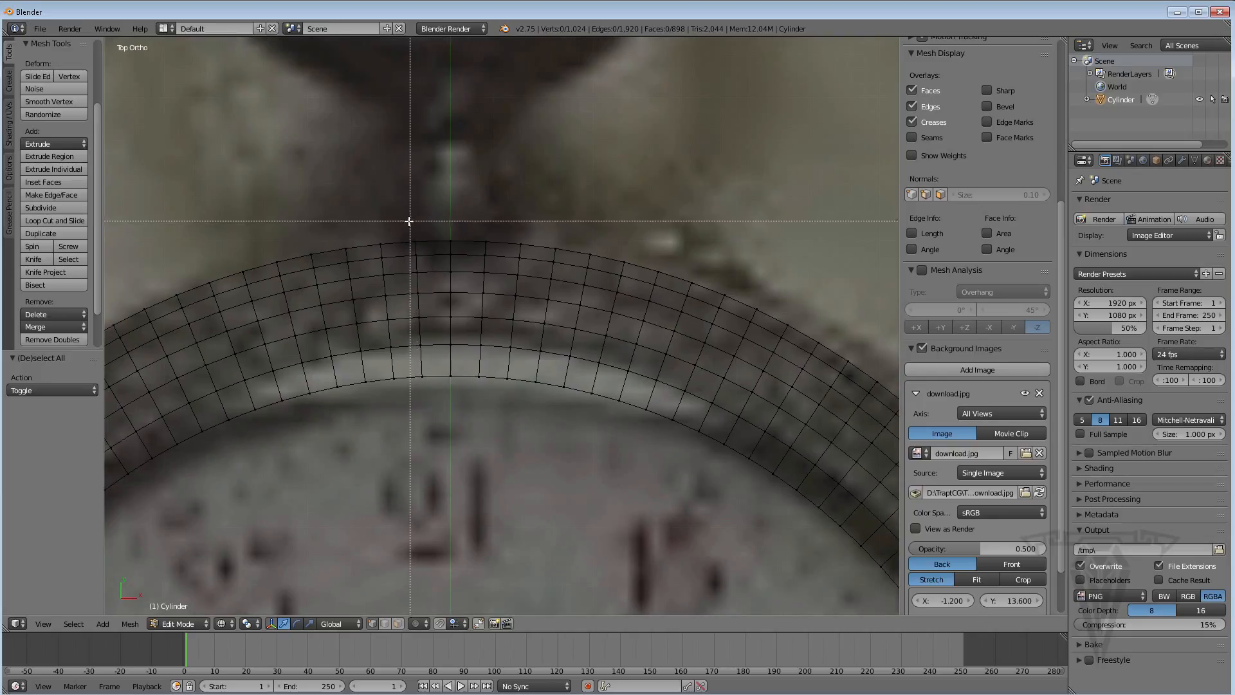
drag(404, 222, 505, 268)
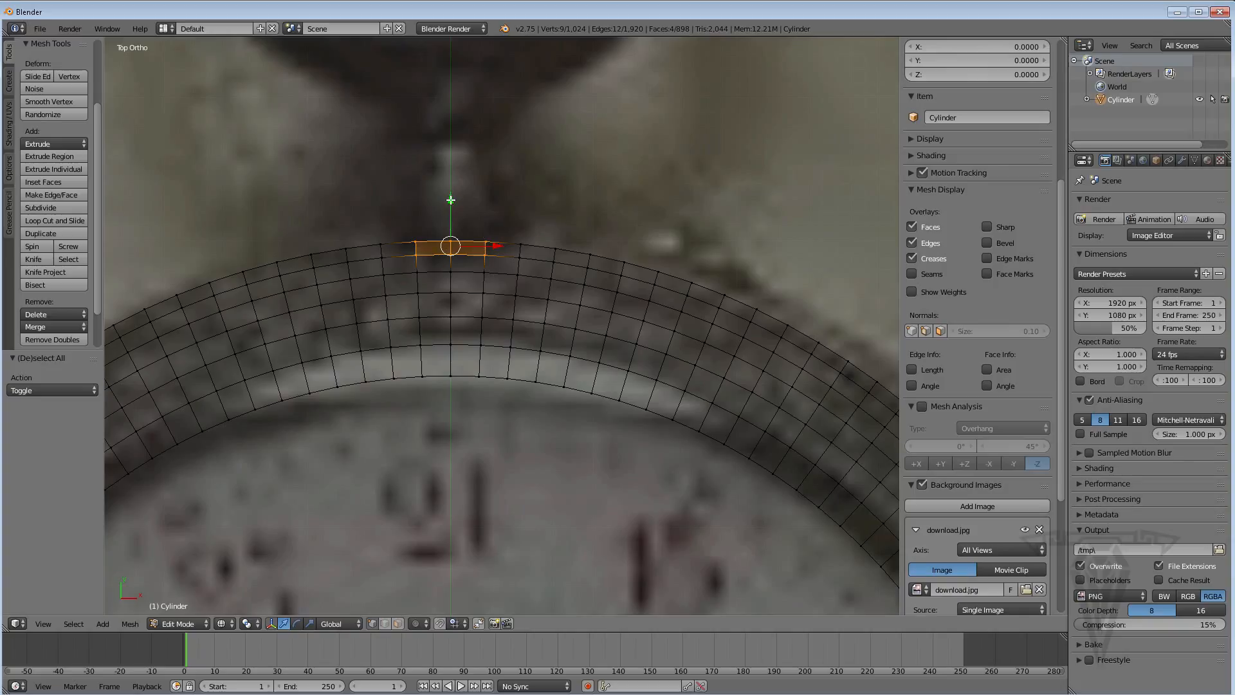
drag(450, 200, 450, 208)
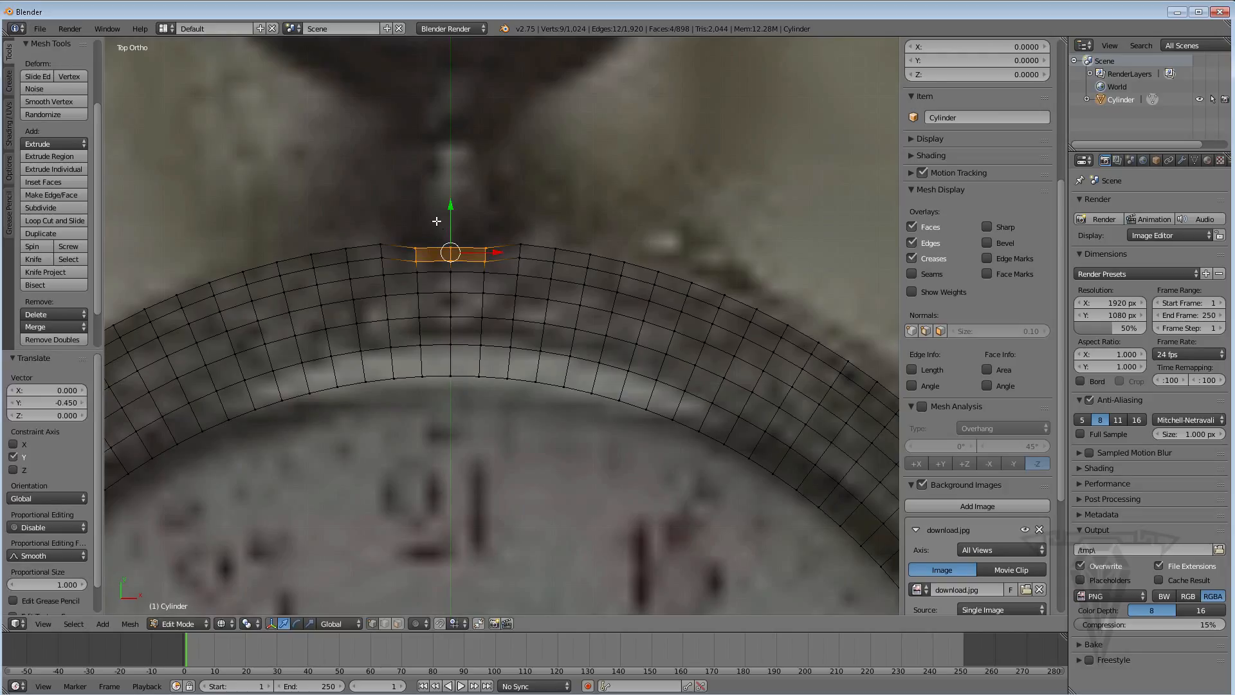
Lower only the three middle vertices of the new dip by about 0.225 along Y to deepen its centre
key(a)
key(b)
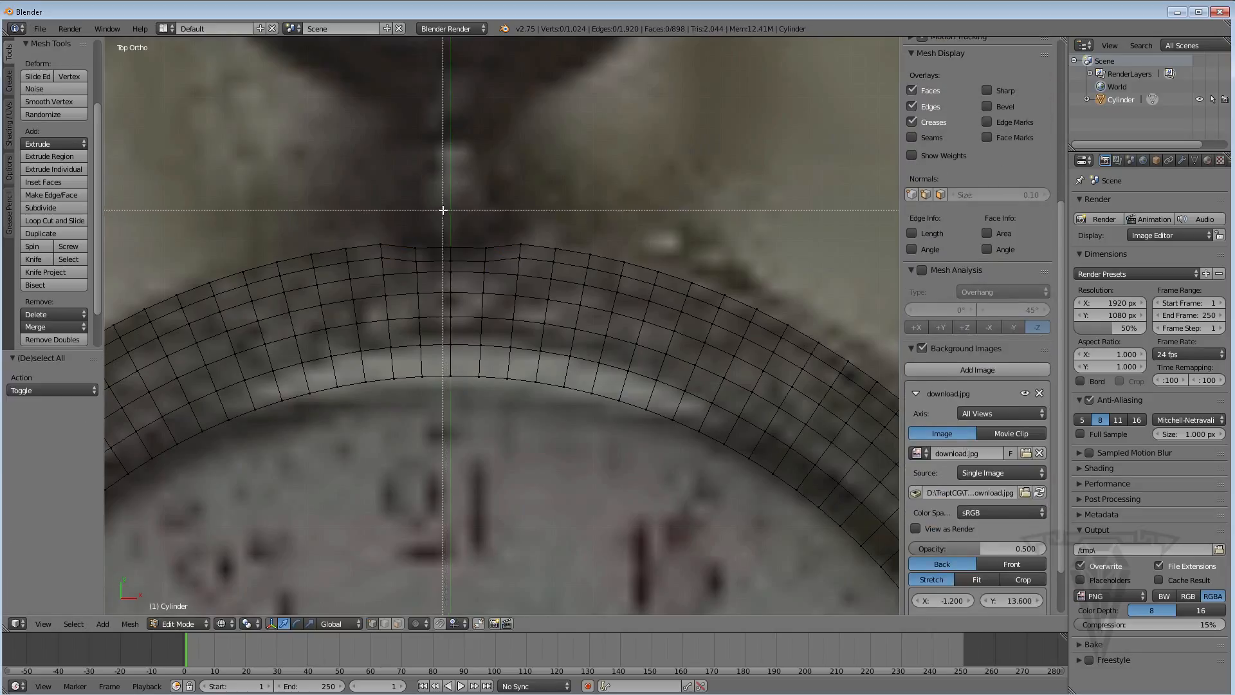
drag(442, 208, 461, 261)
drag(450, 206, 449, 209)
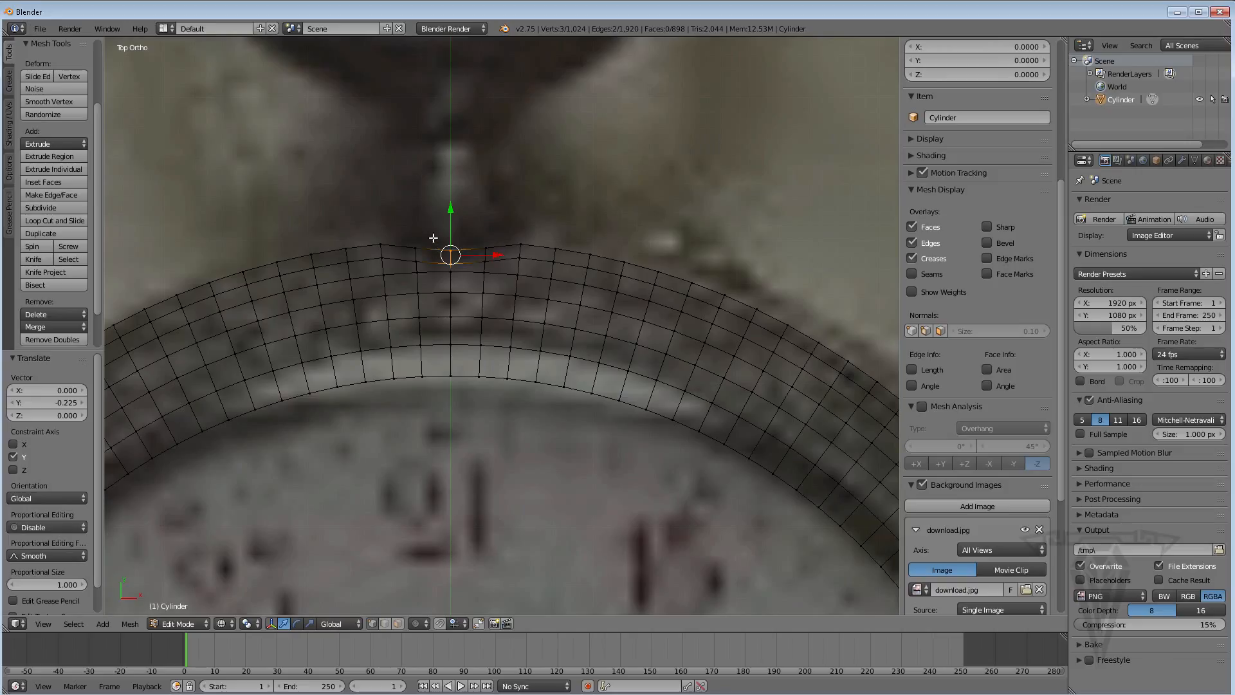
Move the six uppermost vertices of the dip about -0.494 along Y to form a curved notch
key(a)
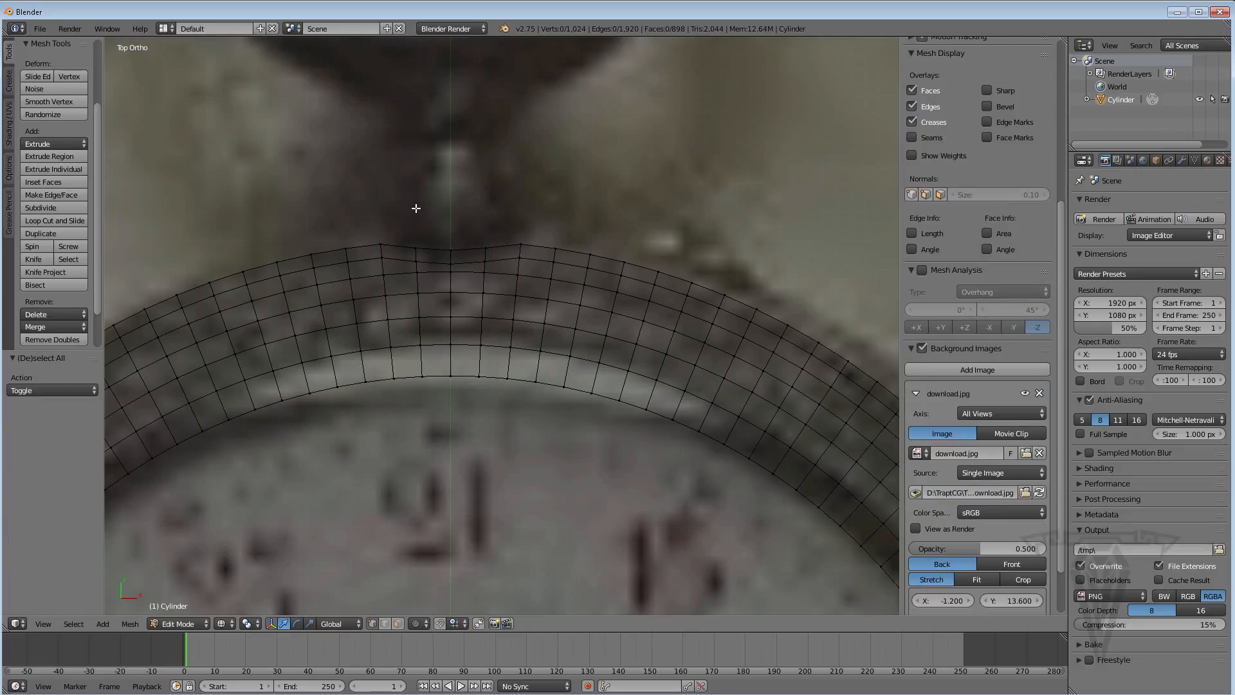
key(b)
drag(410, 206, 494, 256)
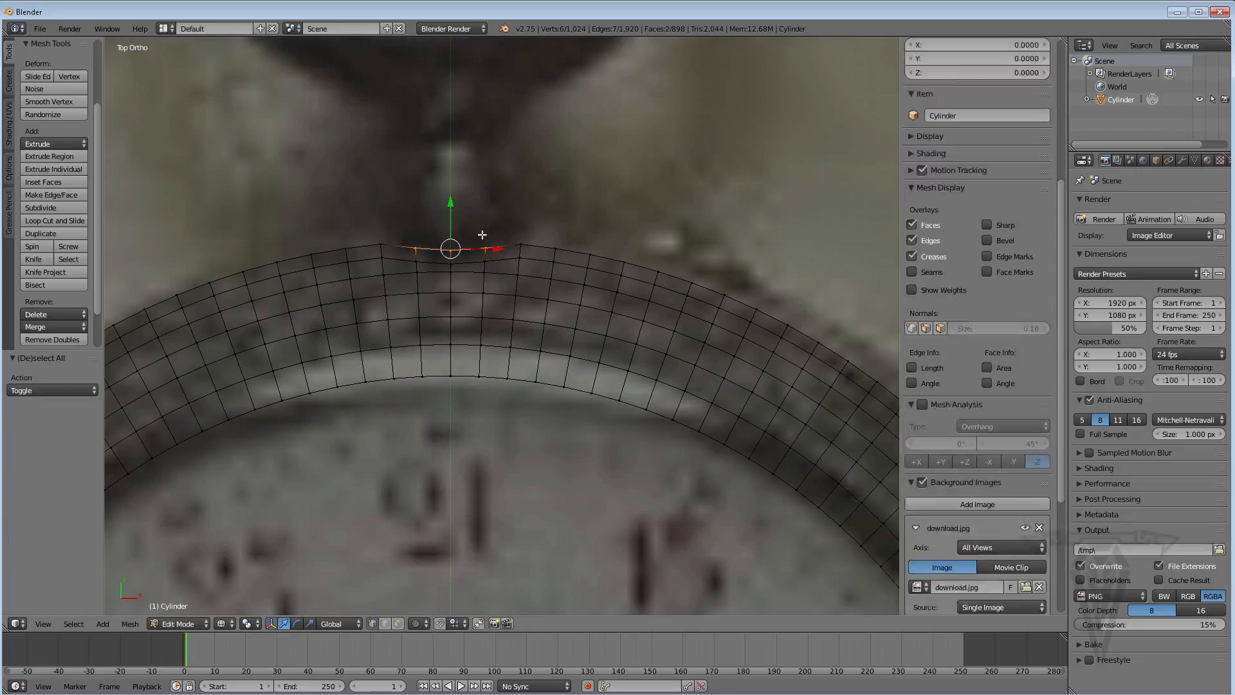
drag(449, 203, 448, 211)
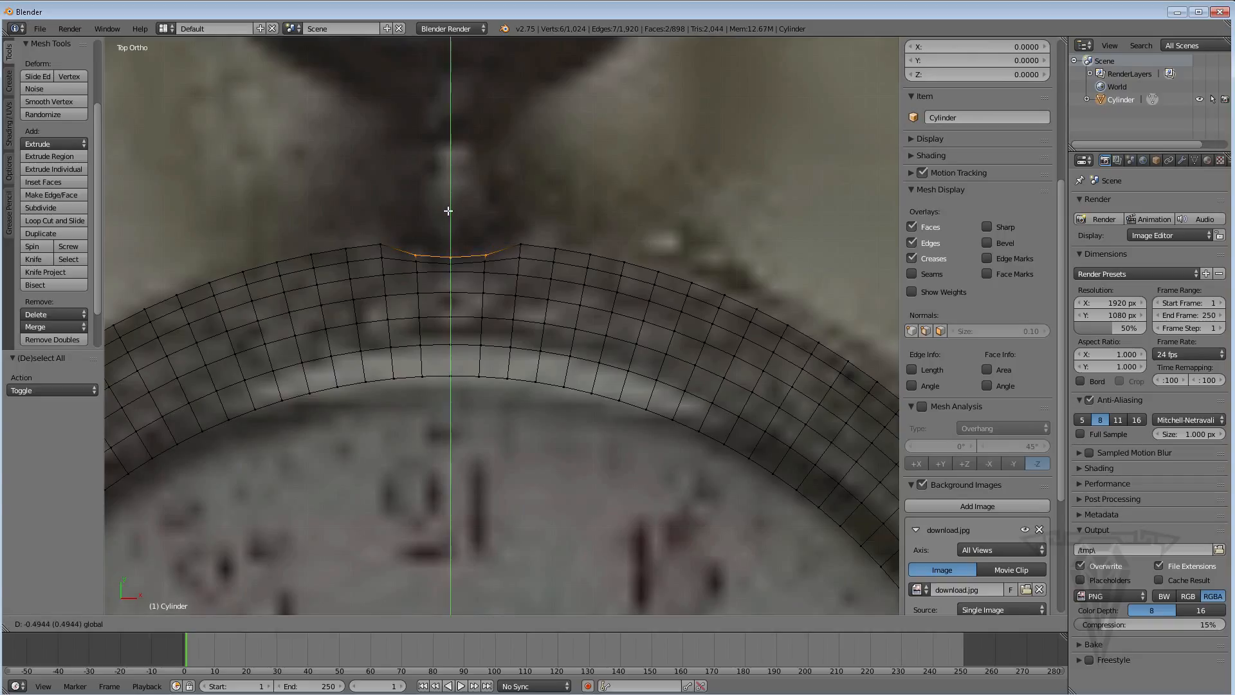
click(449, 211)
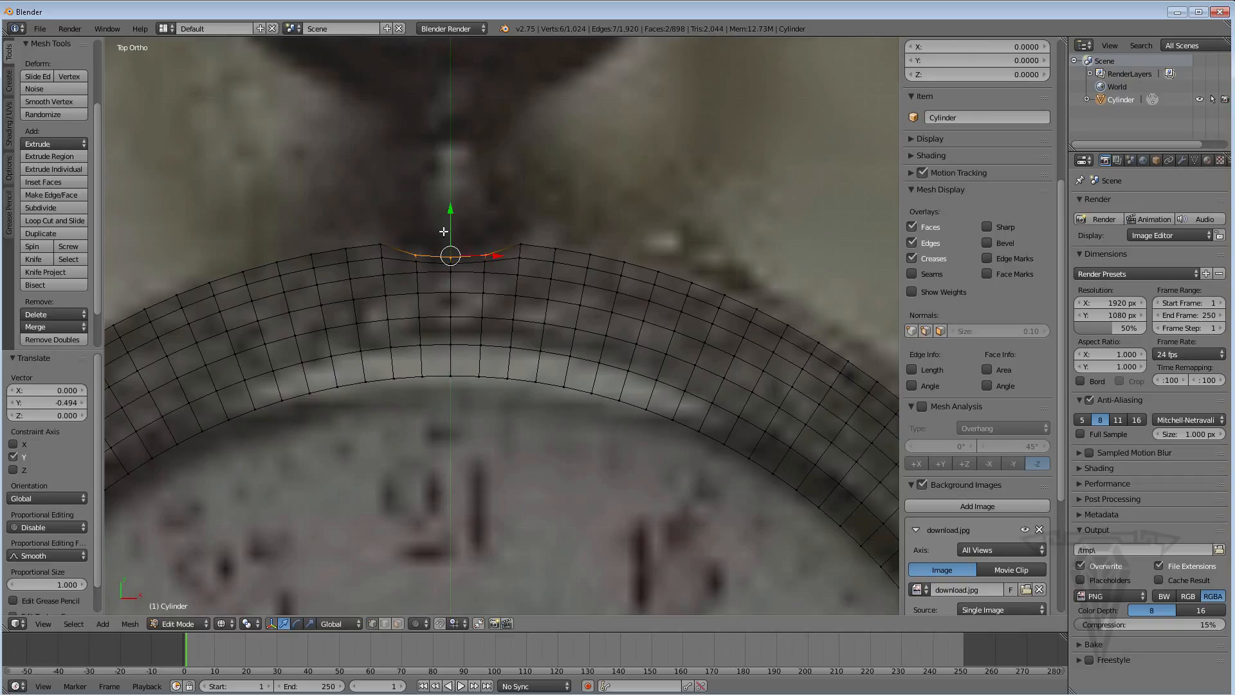
Select just the two middle vertices on the notch's upper edge and move them about -0.135 along Y
key(b)
drag(443, 227, 462, 262)
key(a)
key(b)
mouse_move(443, 220)
mouse_down()
mouse_move(461, 264)
mouse_move(450, 217)
mouse_up()
Switch the viewport to Solid shading and inspect the notch at an angle
middle_drag(450, 368, 494, 423)
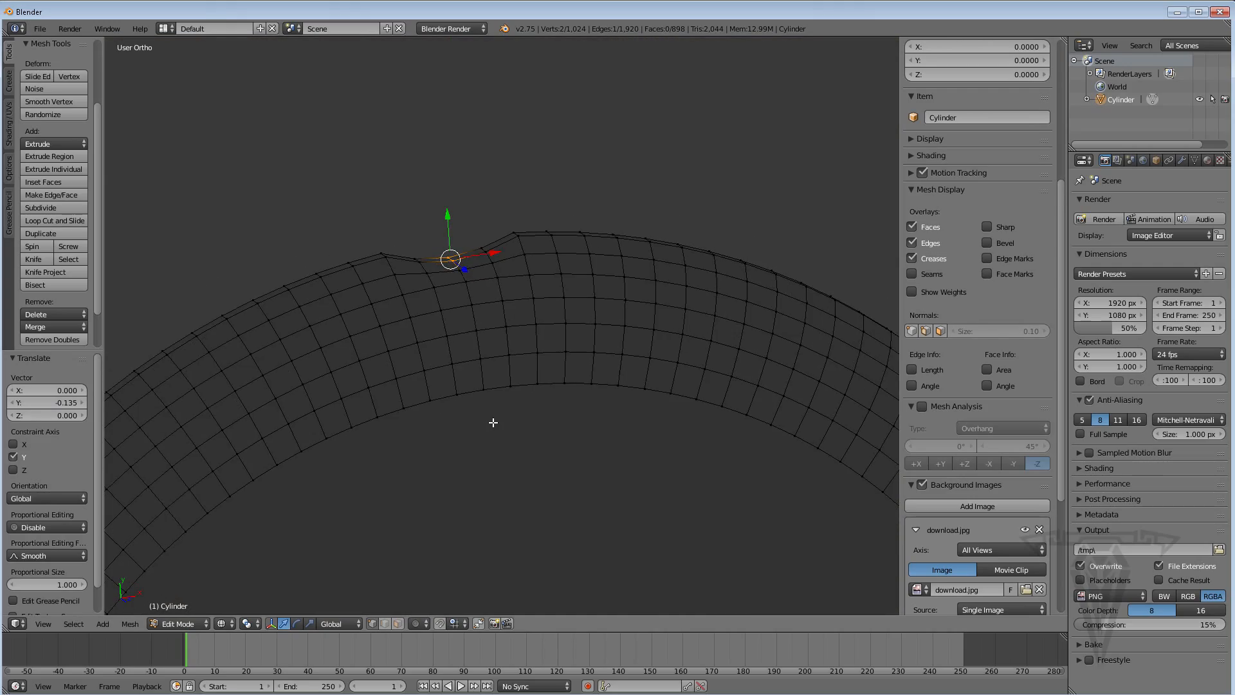
key(z)
mouse_move(510, 334)
middle_down()
mouse_move(504, 345)
mouse_move(502, 284)
mouse_move(588, 303)
mouse_move(500, 301)
middle_up()
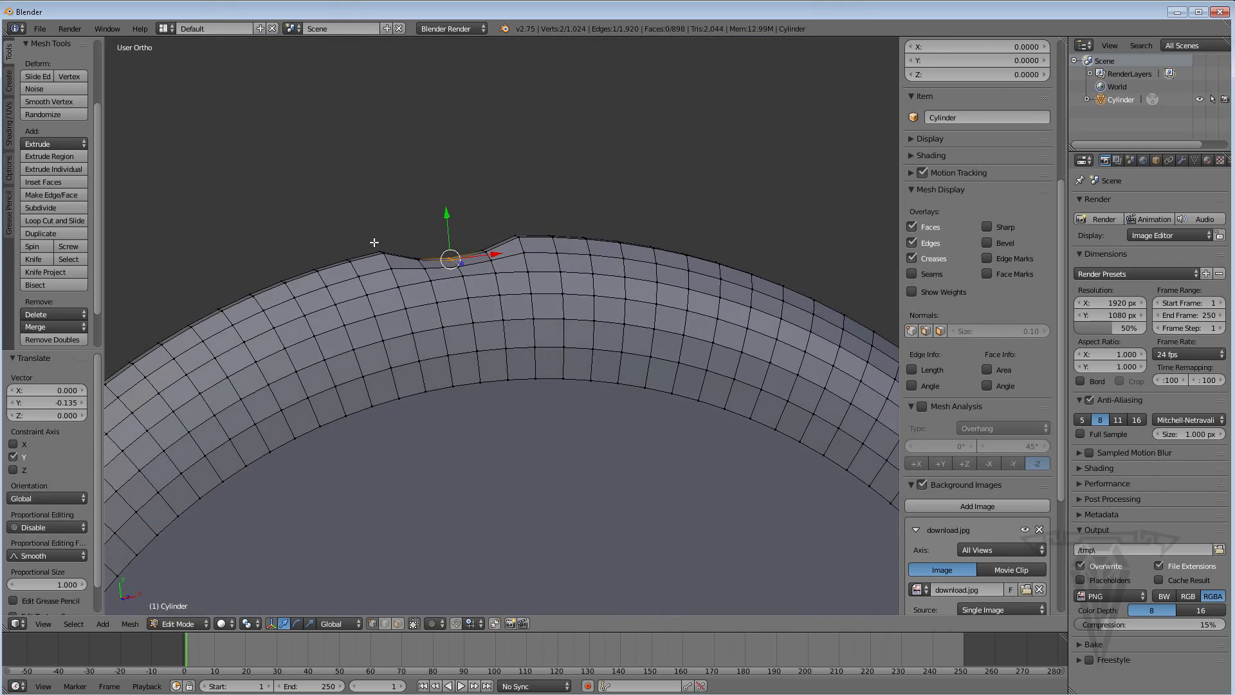
middle_drag(473, 257, 458, 288)
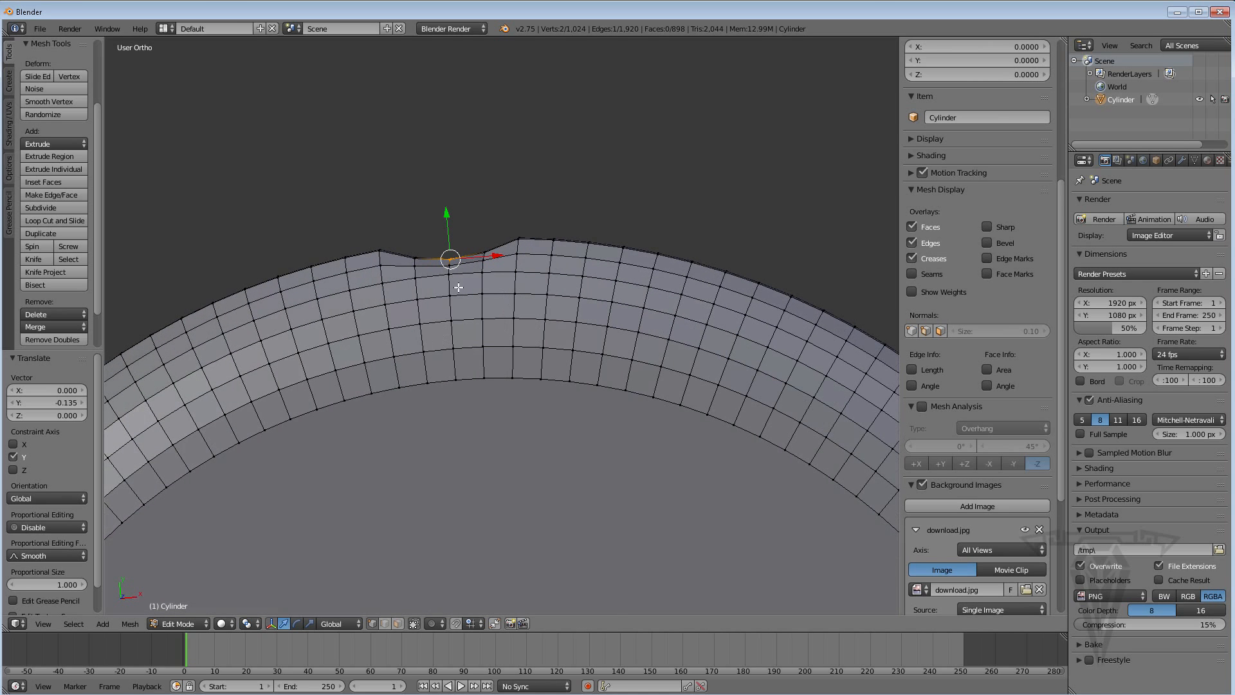
click(481, 261)
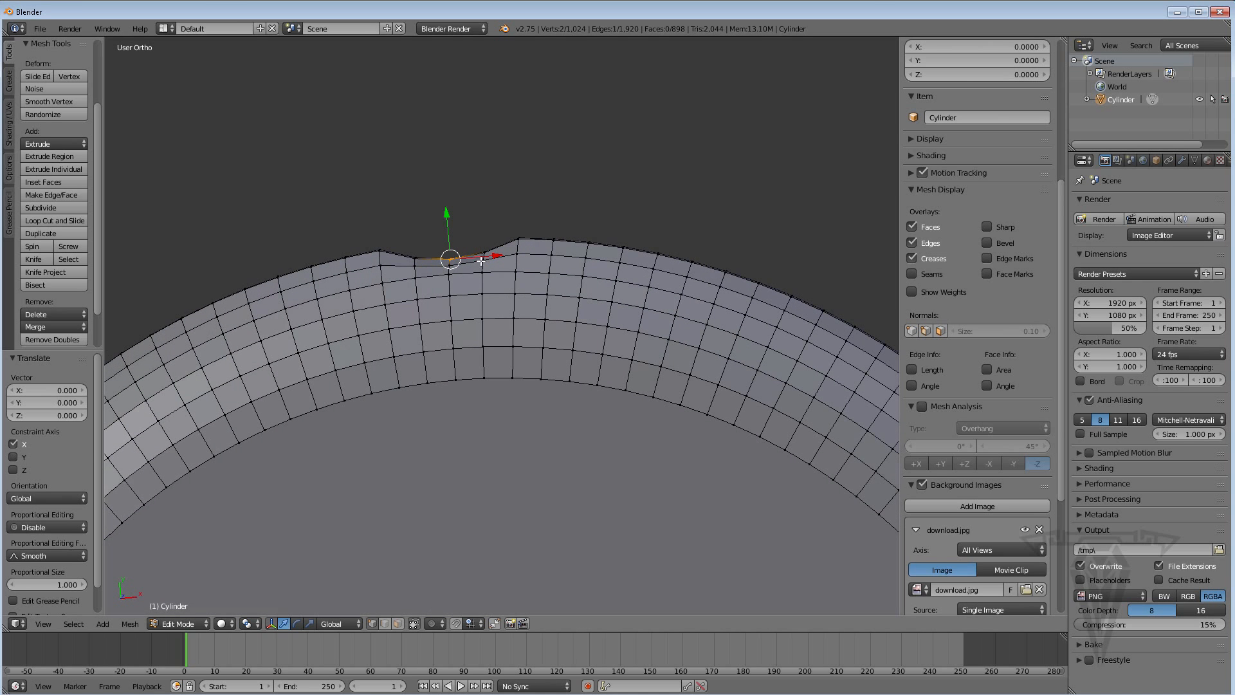
Select the three vertices along the front edge of the notch and move them about 0.125 along Y
key(a)
right_click(414, 265)
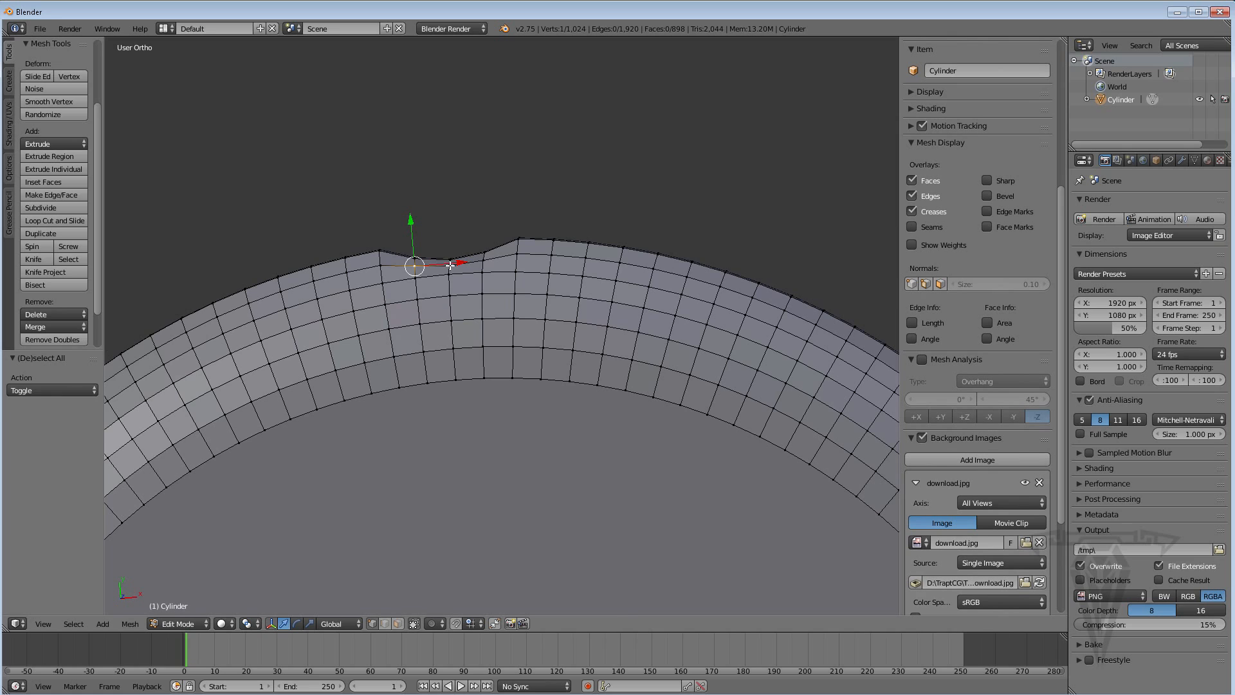
shift+click(451, 265)
shift+right_click(484, 259)
scroll(448, 262, up, 2)
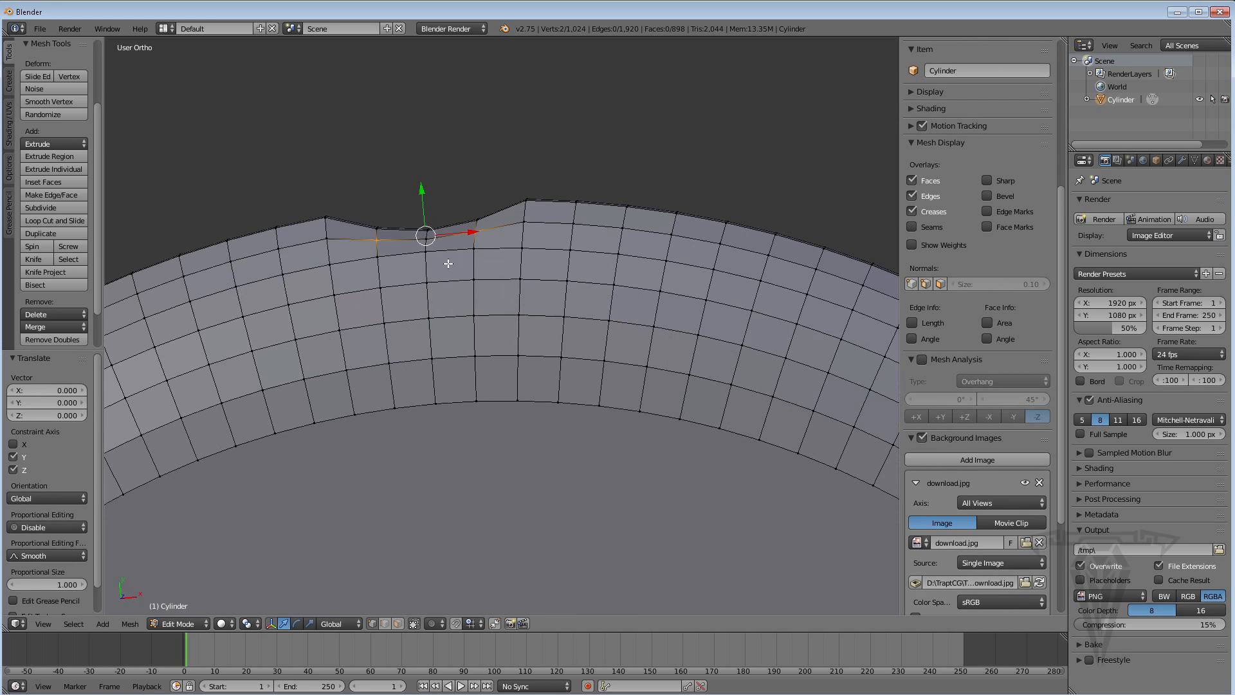
shift+right_click(425, 239)
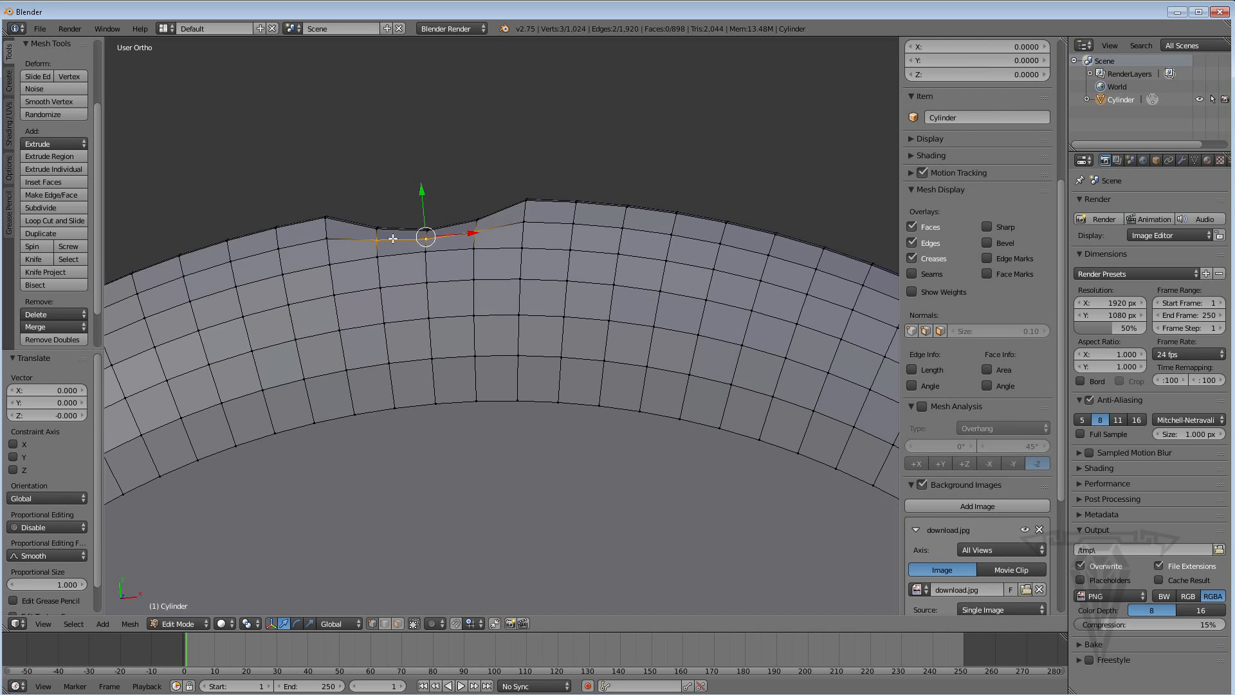
middle_drag(393, 239, 421, 212)
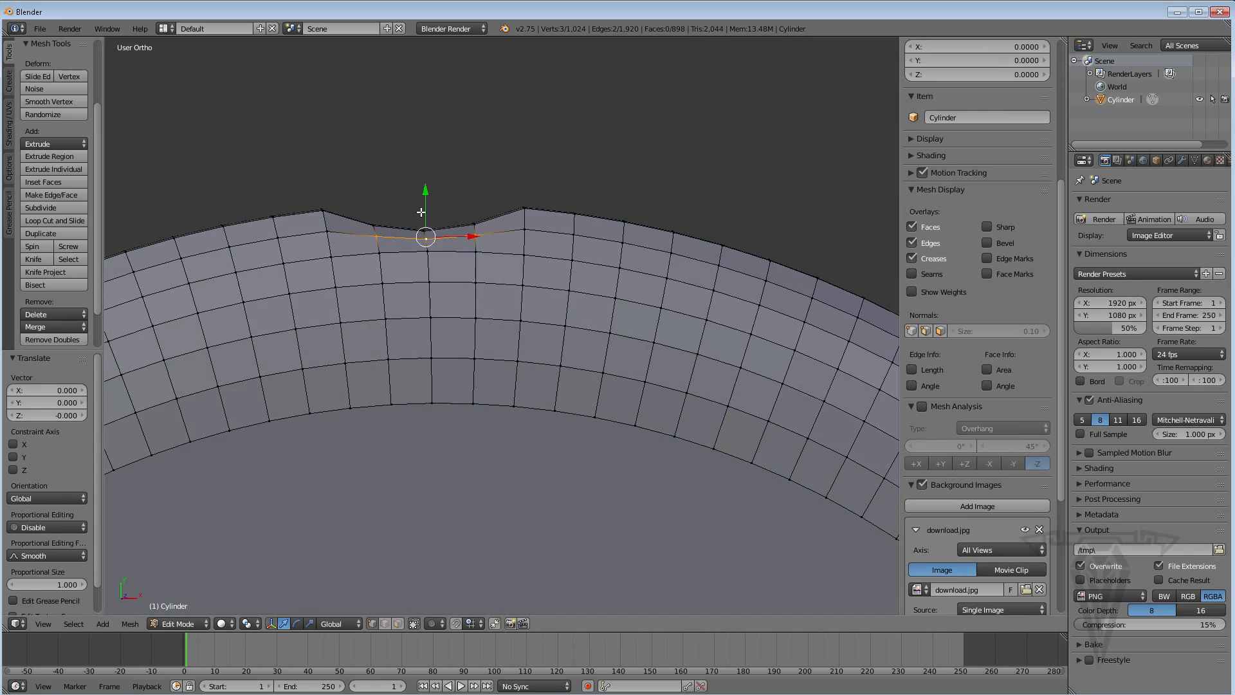
key(g)
key(z)
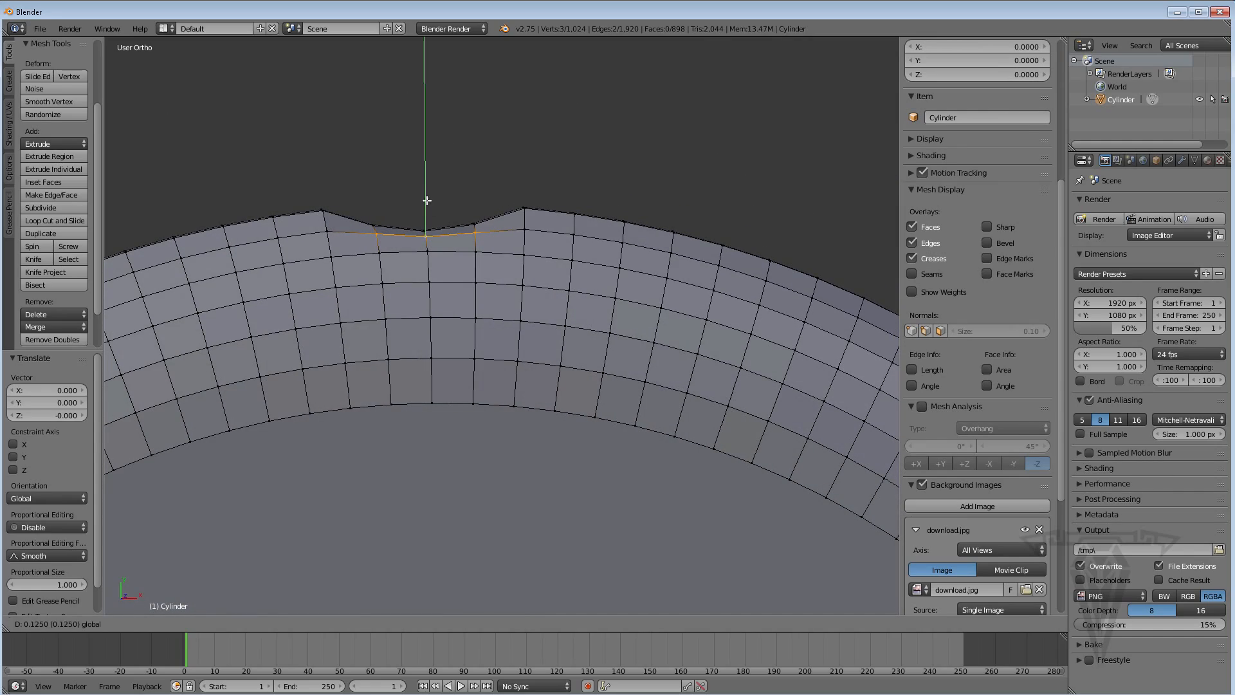
drag(427, 201, 427, 201)
Return to the Top view and Object Mode to compare the whole notched case with the background watch
middle_drag(444, 235, 471, 256)
key(KP_7)
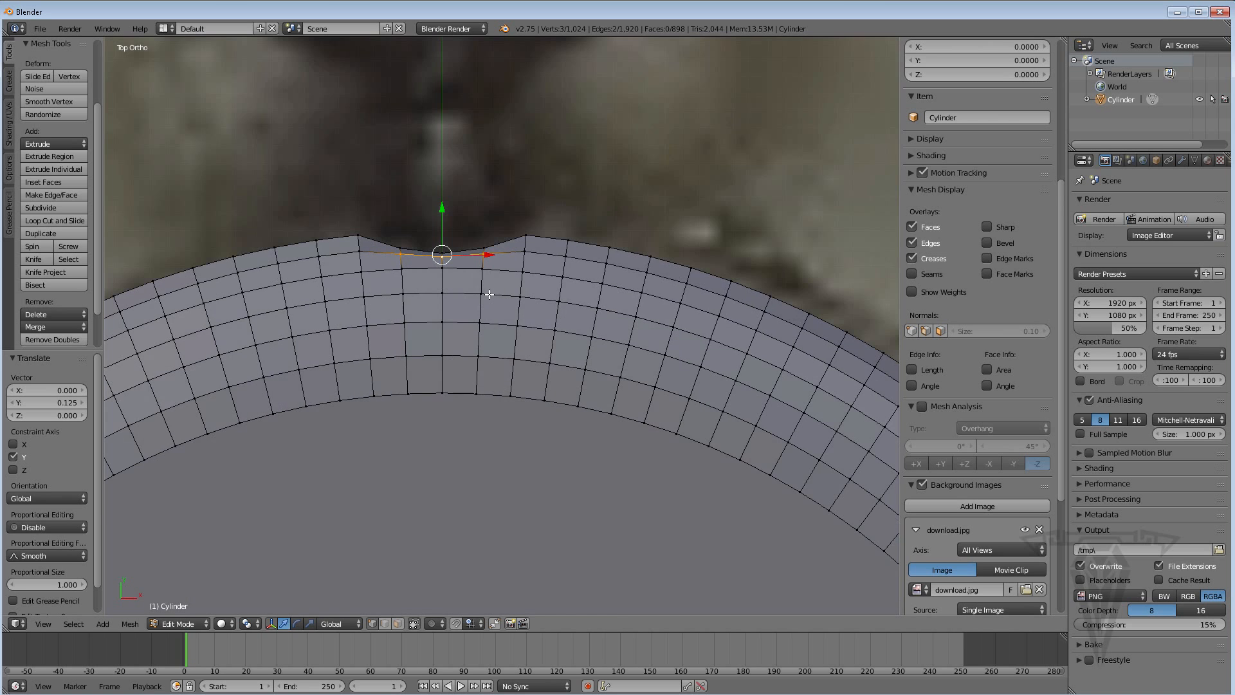
scroll(489, 295, down, 4)
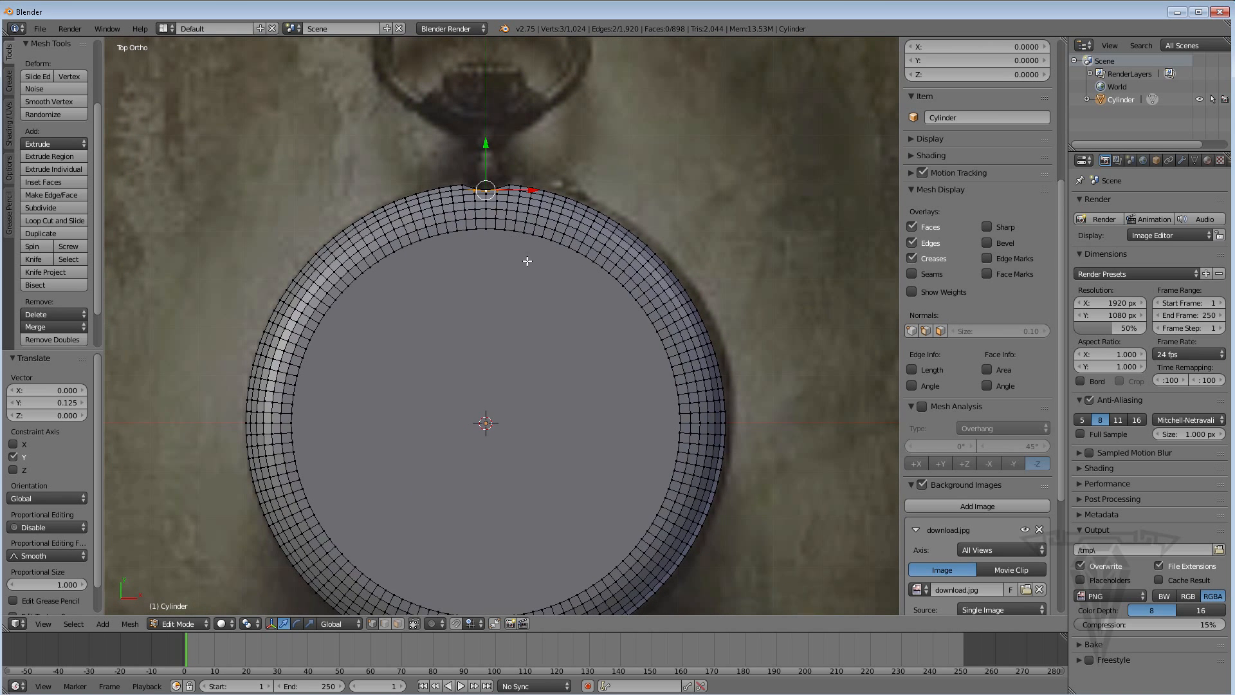
key(Tab)
shift+middle_drag(531, 334, 522, 291)
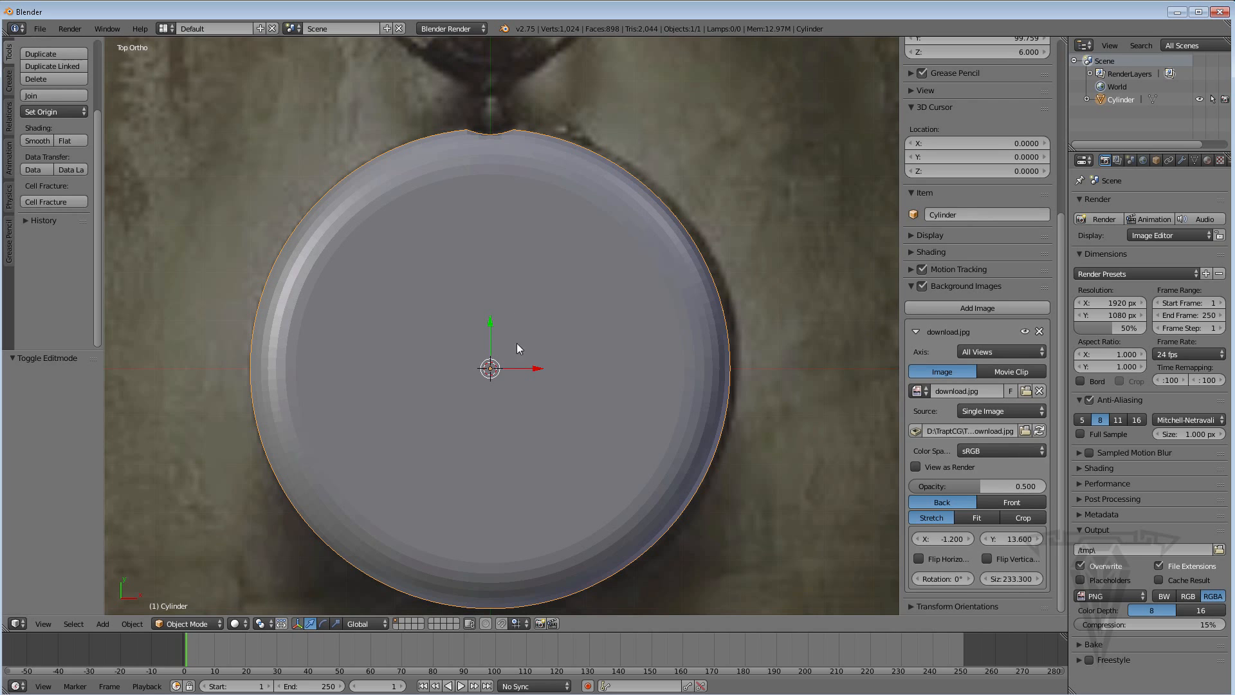
Examine the notched case at an angle and from the side, and check its transform dimensions
middle_drag(457, 313, 459, 276)
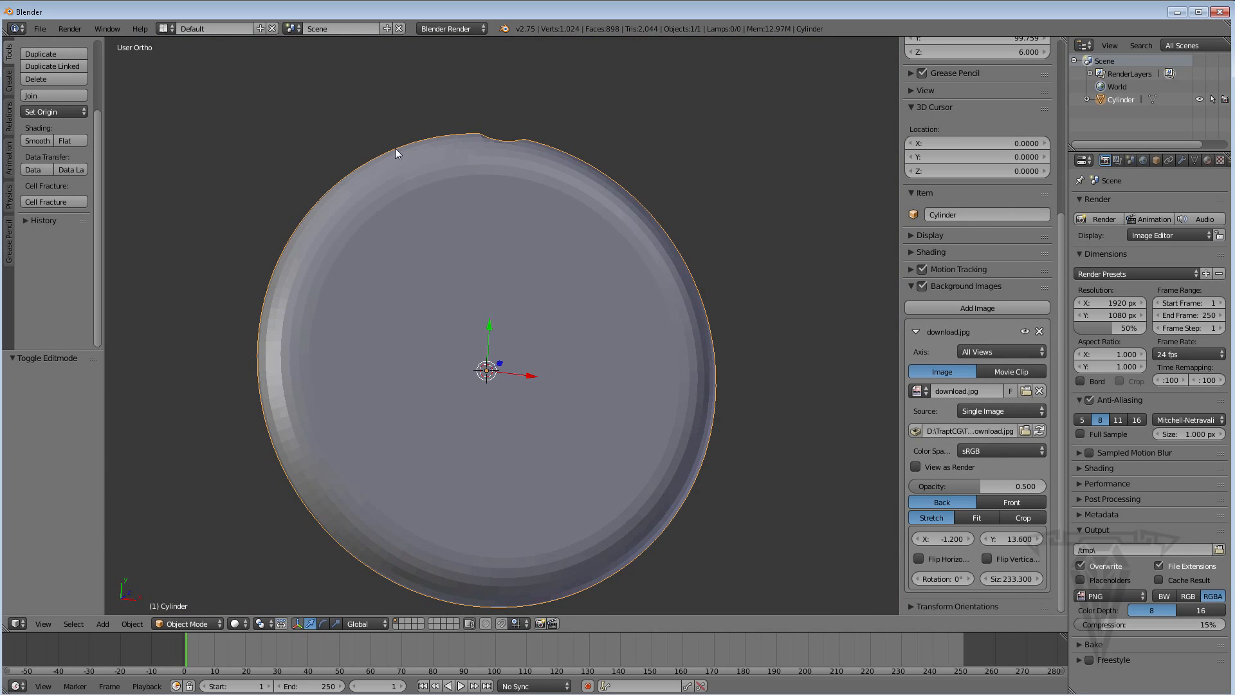
middle_drag(509, 324, 487, 310)
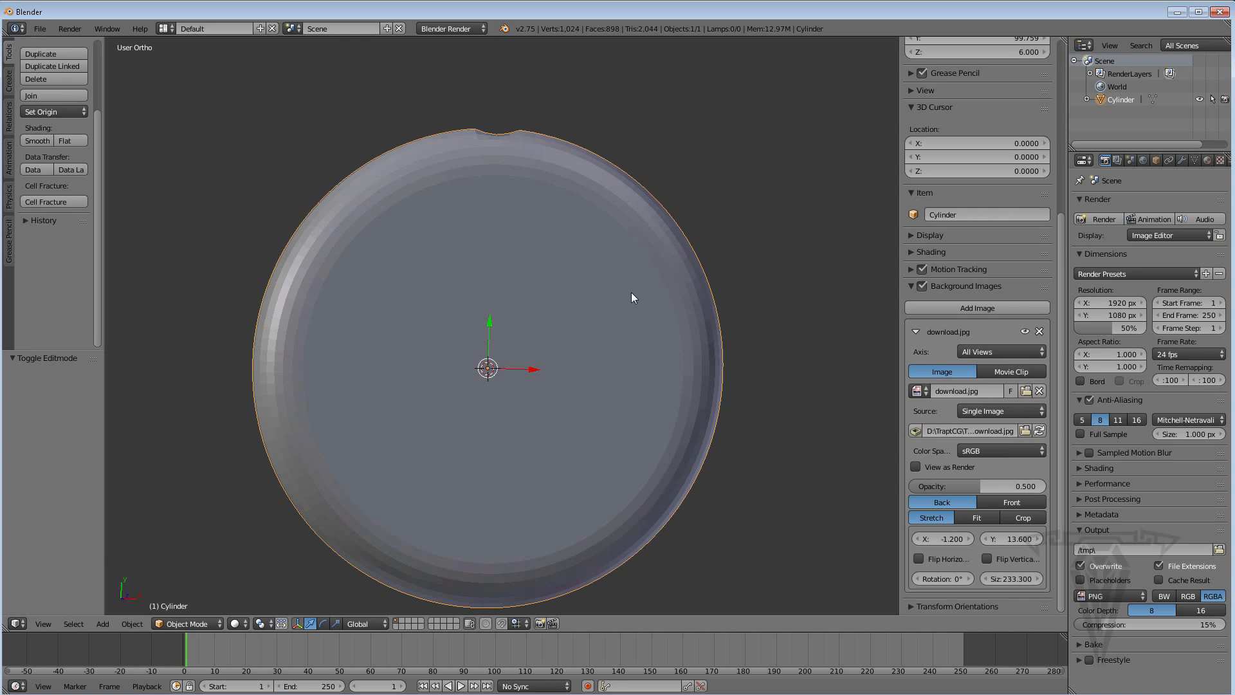
drag(1061, 234, 1066, 56)
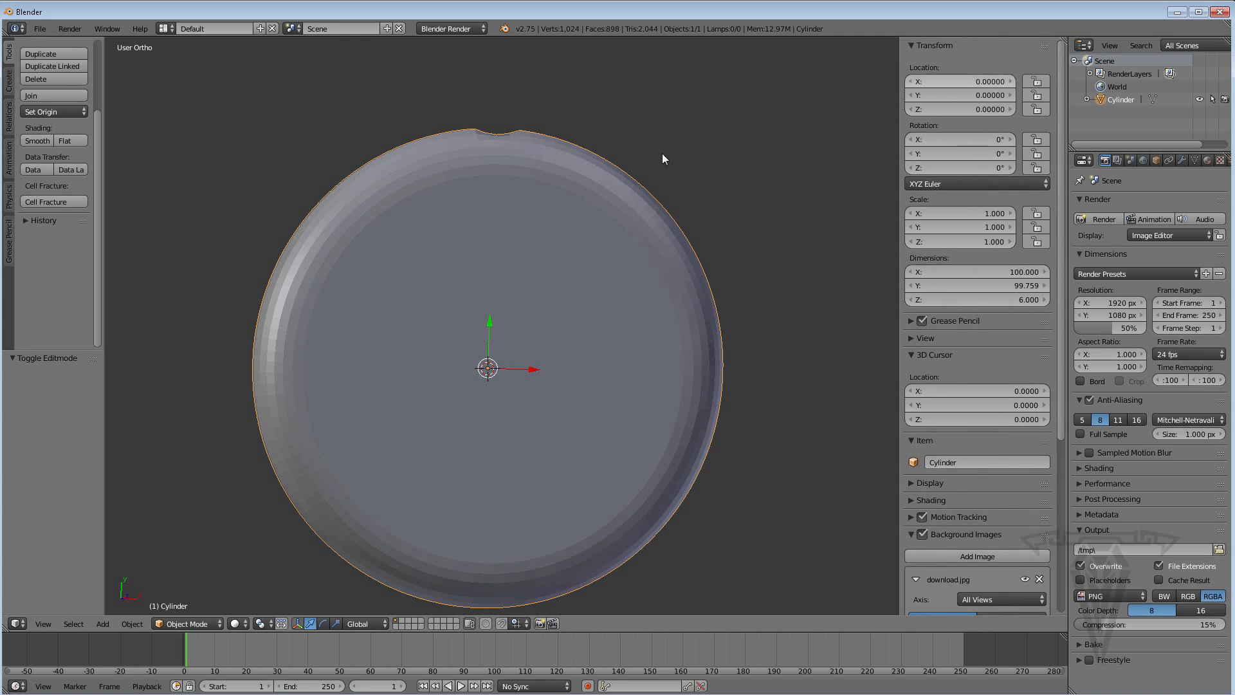
middle_drag(403, 353, 588, 379)
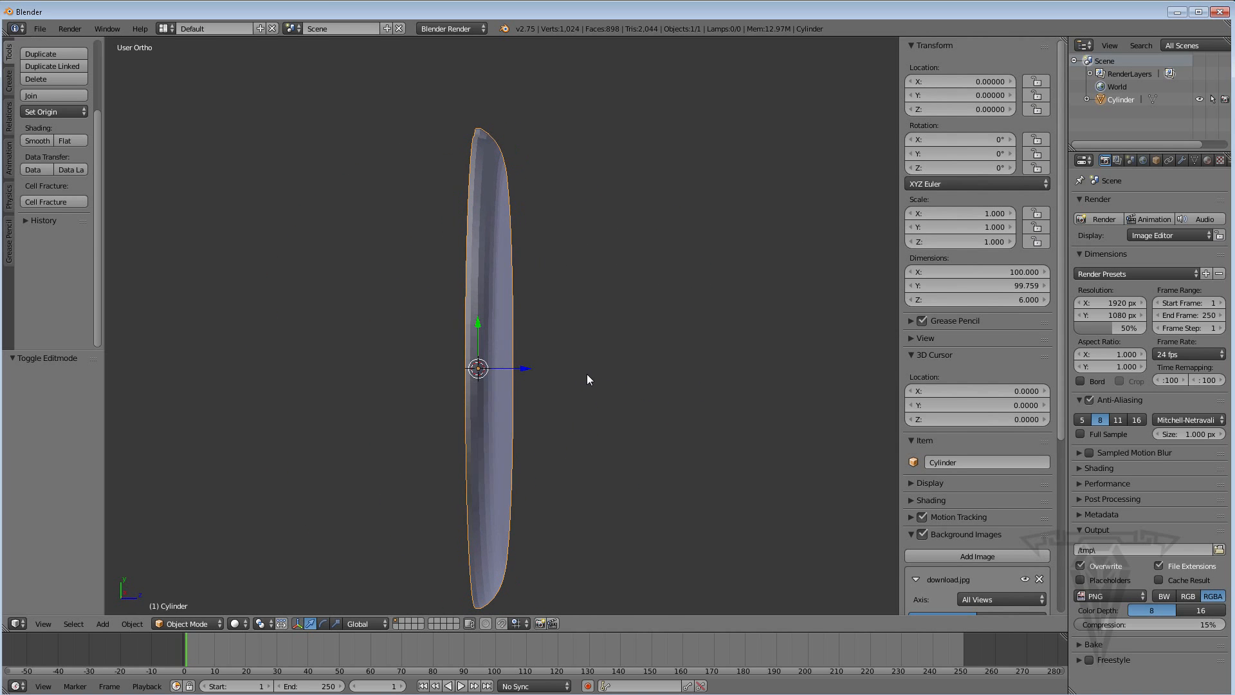
middle_drag(423, 362, 385, 353)
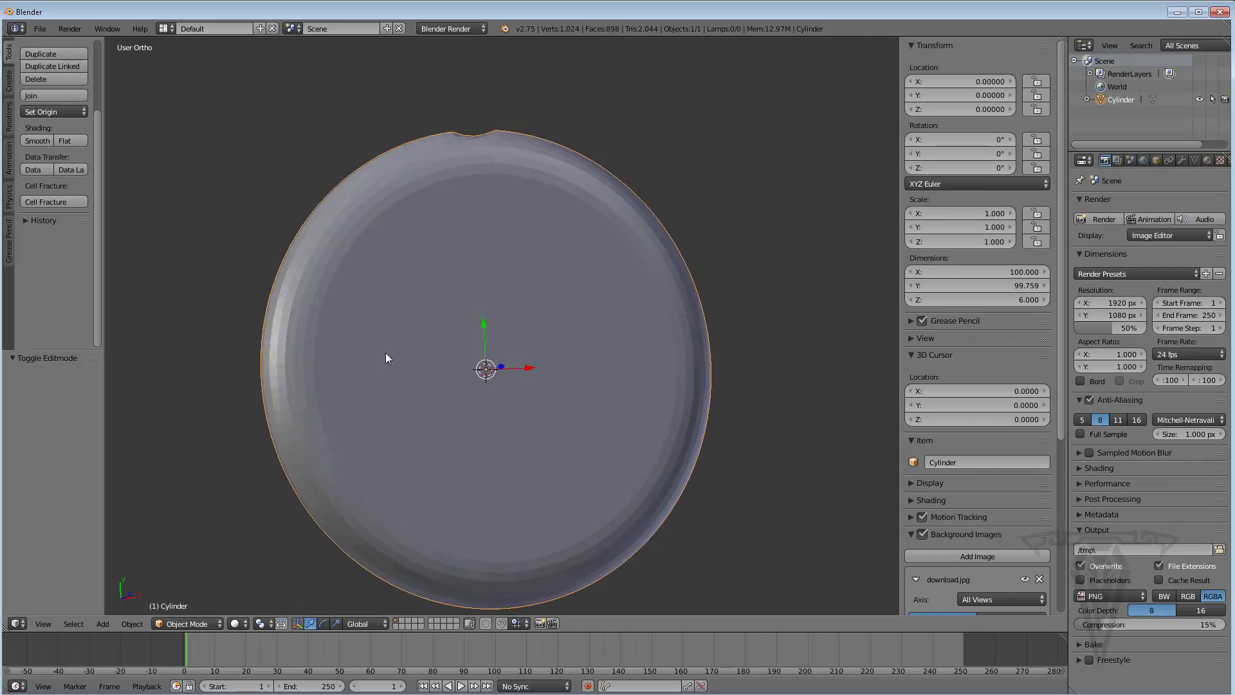
shift+middle_drag(455, 377, 435, 340)
middle_drag(669, 369, 671, 395)
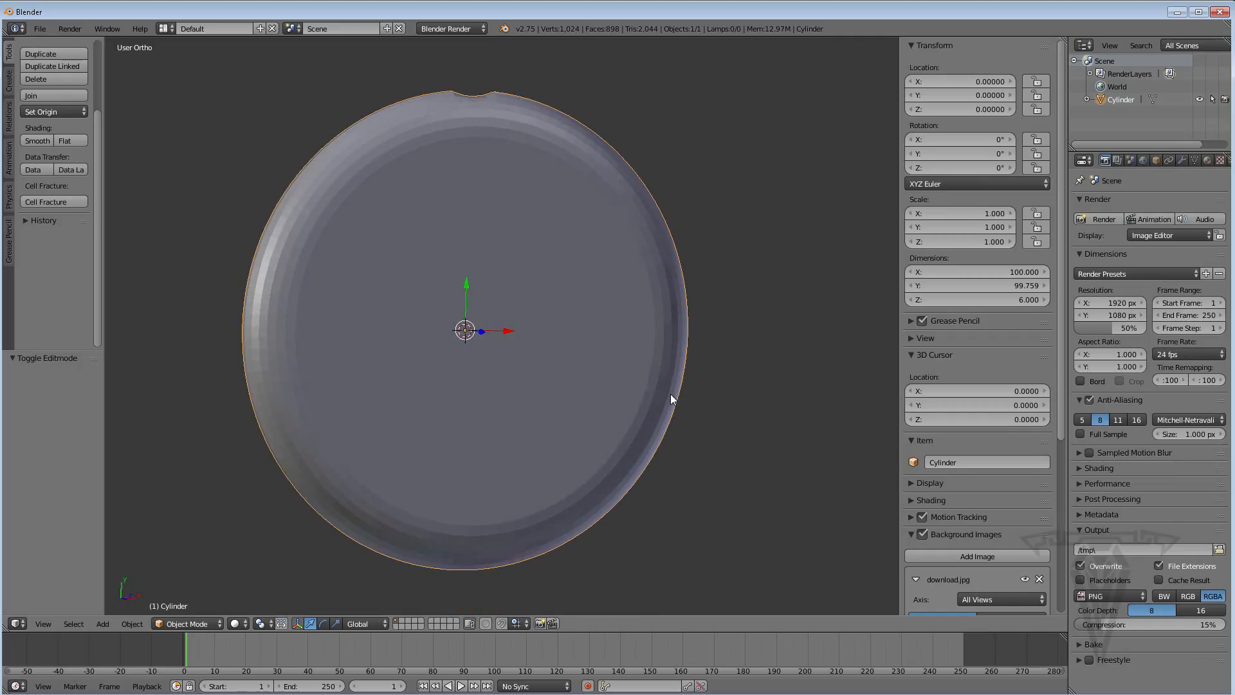
shift+middle_drag(559, 357, 565, 366)
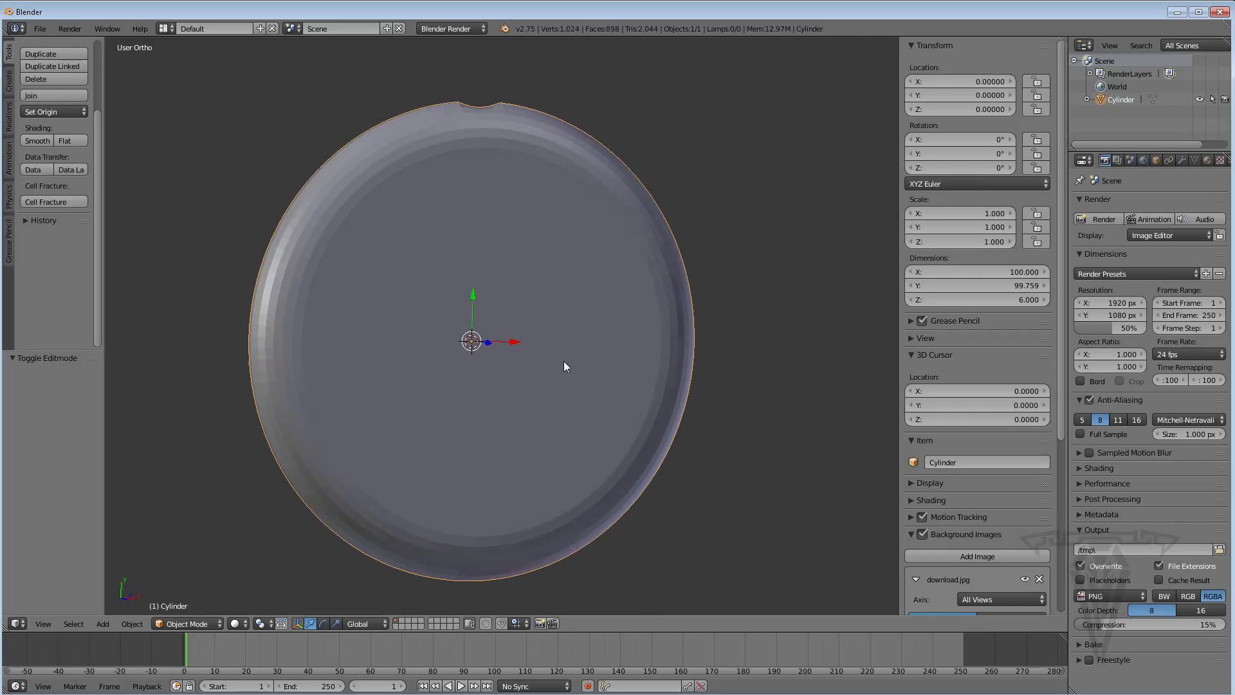
Duplicate the case in place and rename the original cylinder as Front
key(shift+d)
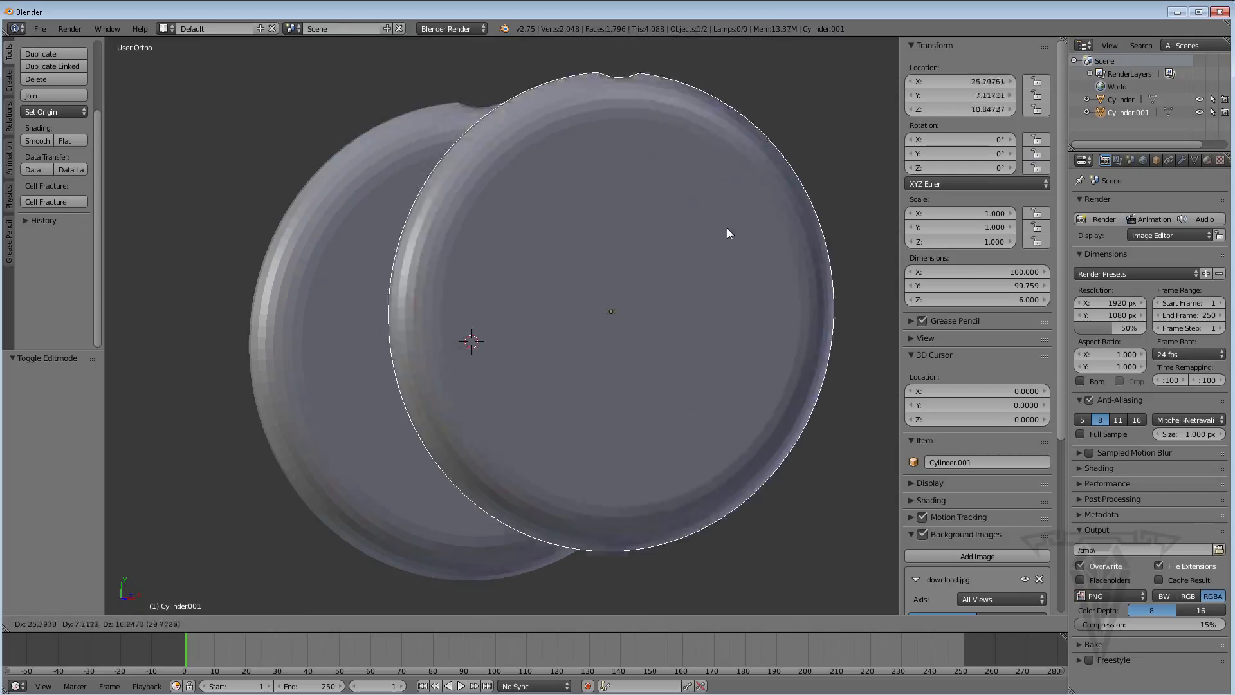
right_click(717, 281)
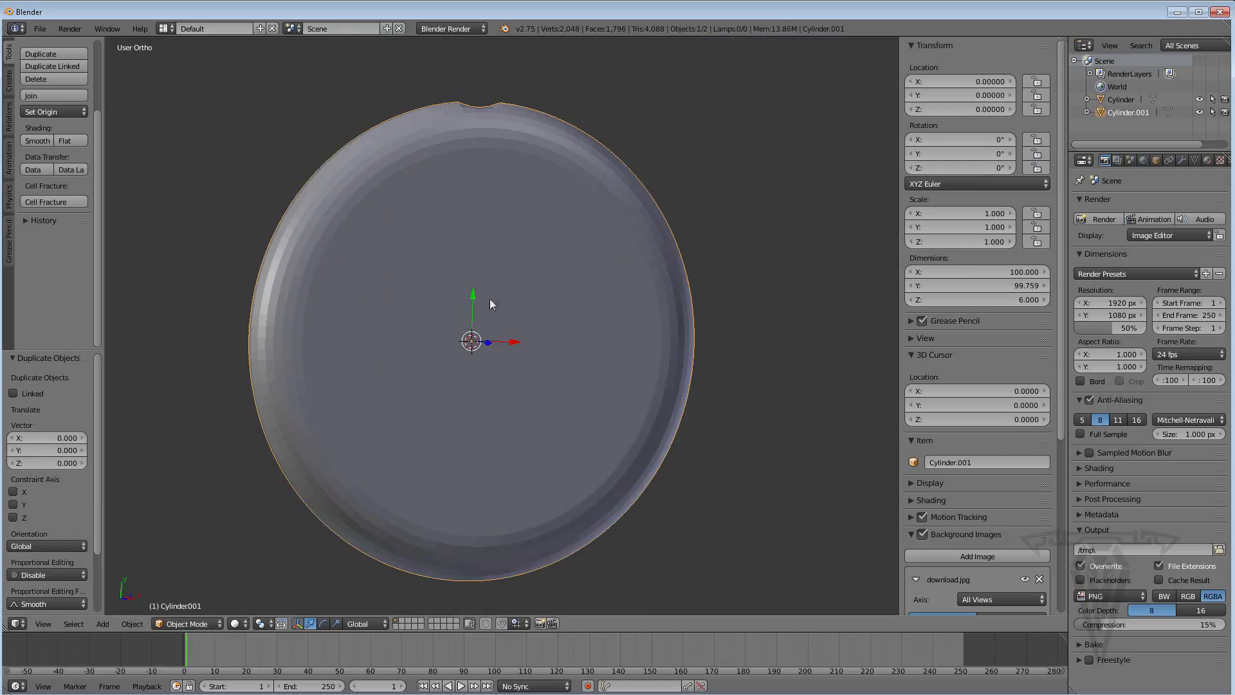
click(1119, 100)
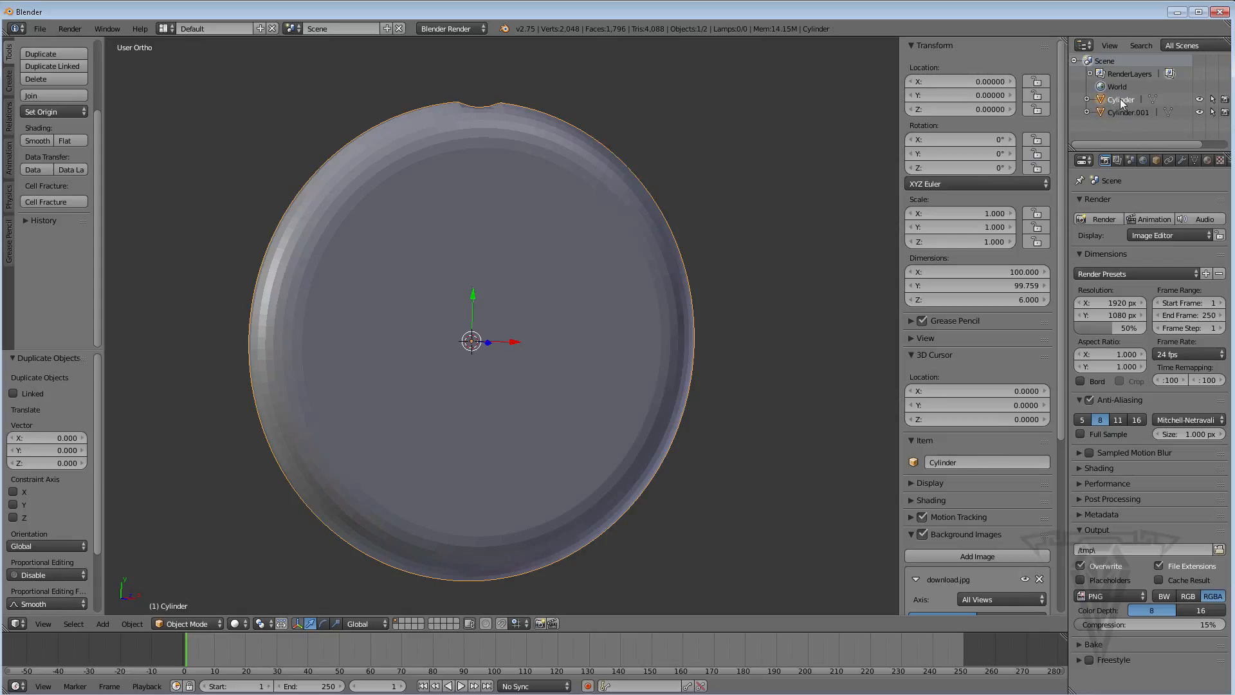
right_click(1121, 99)
click(1086, 200)
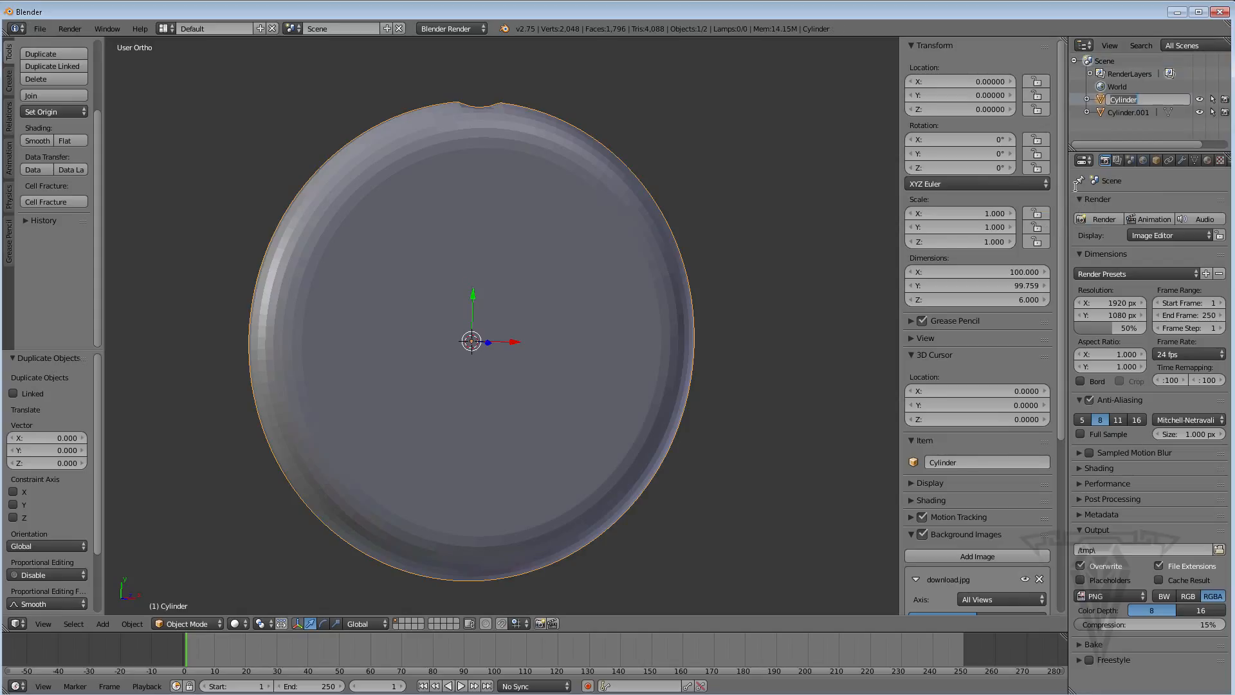
text(Front)
key(Return)
Rename the duplicated cylinder as Back
click(1120, 100)
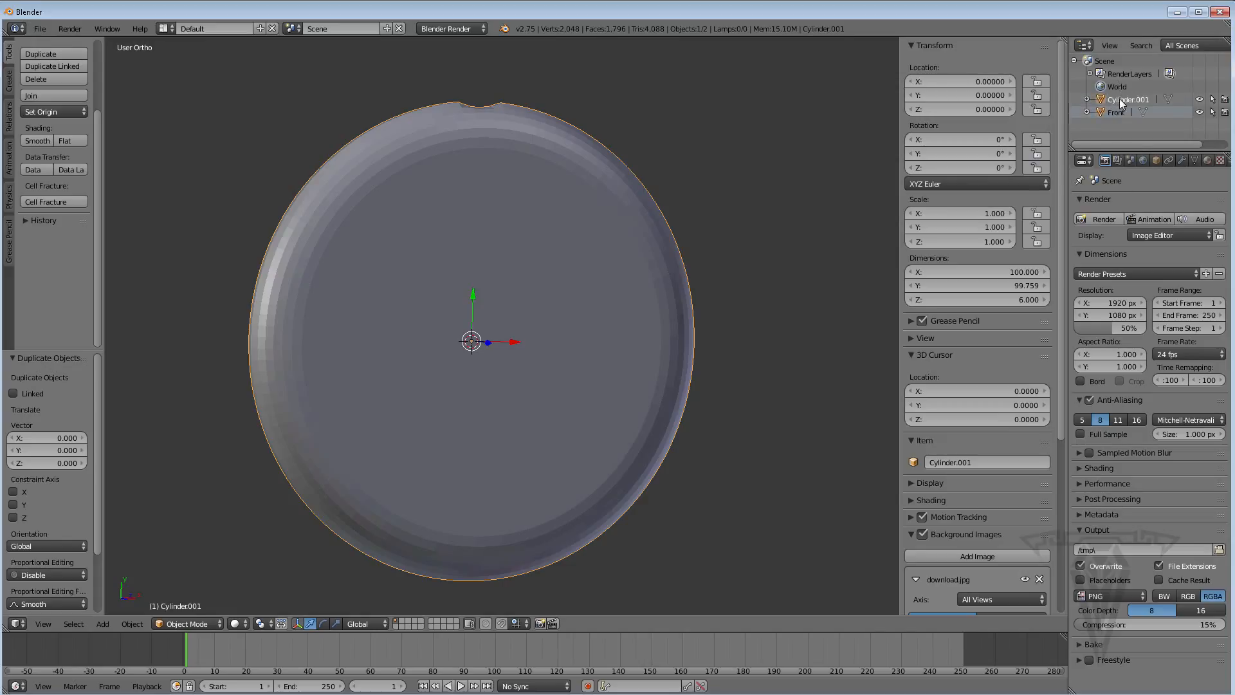
right_click(1120, 99)
click(1072, 161)
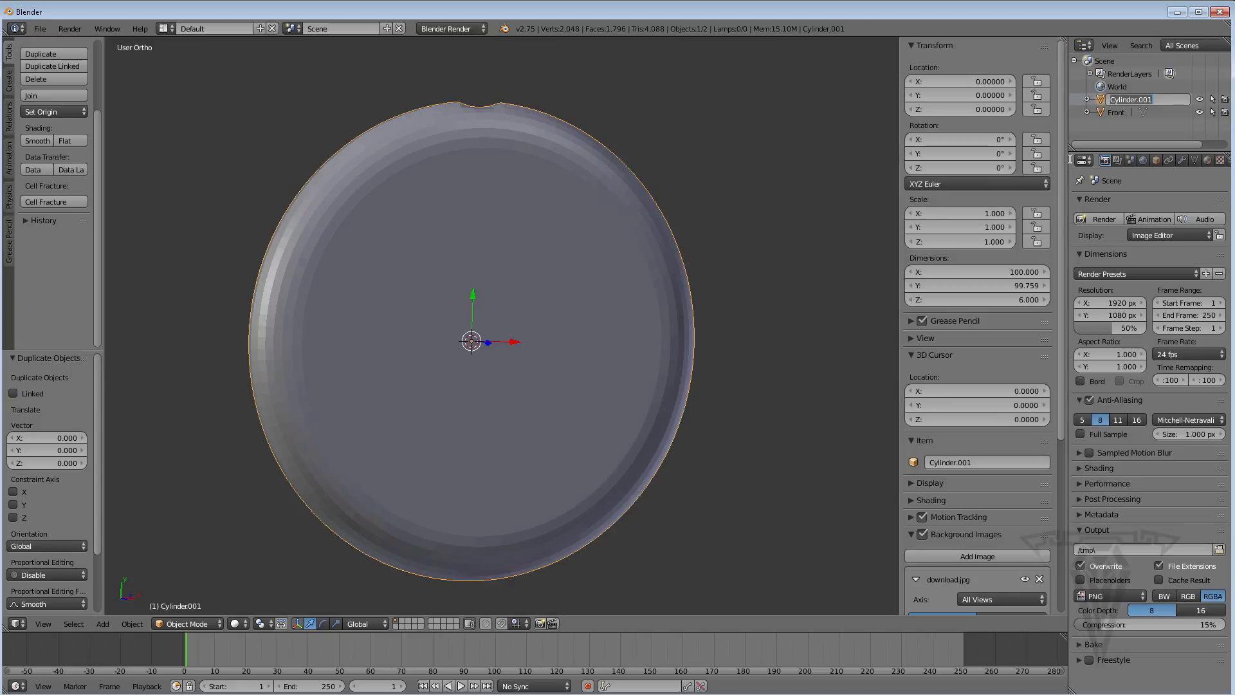
text(Back)
key(Return)
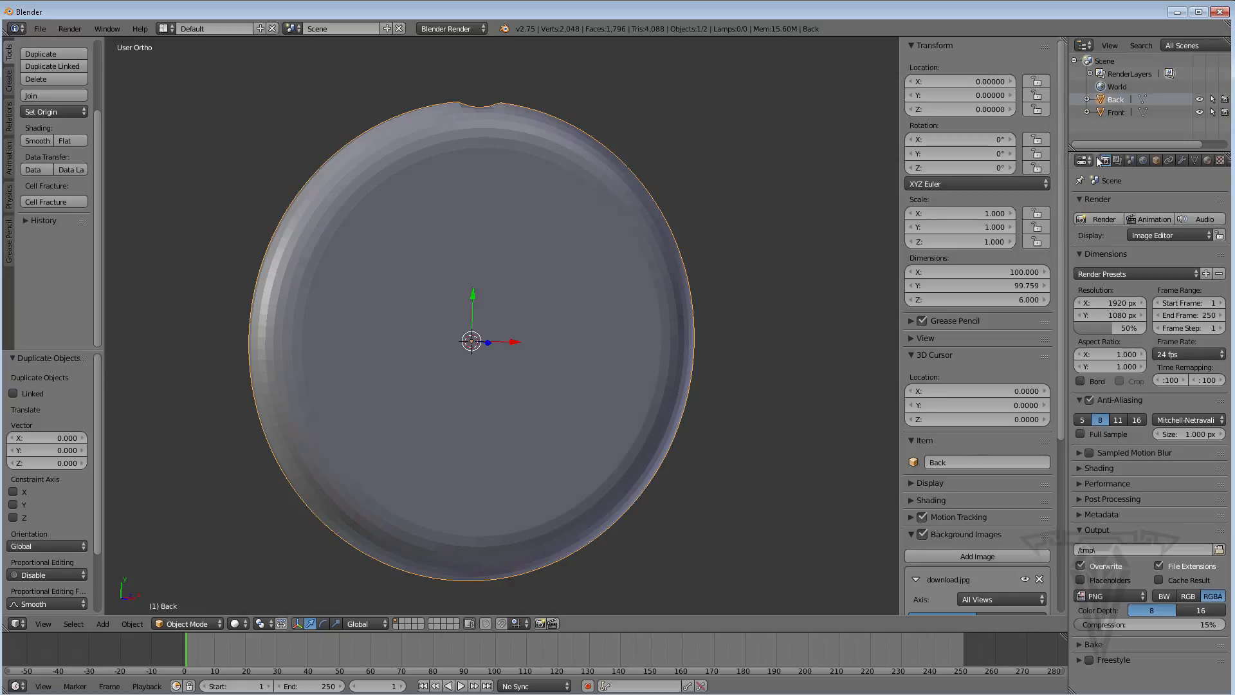
Rotate the Back half 180° about its Y axis
middle_drag(513, 359, 454, 365)
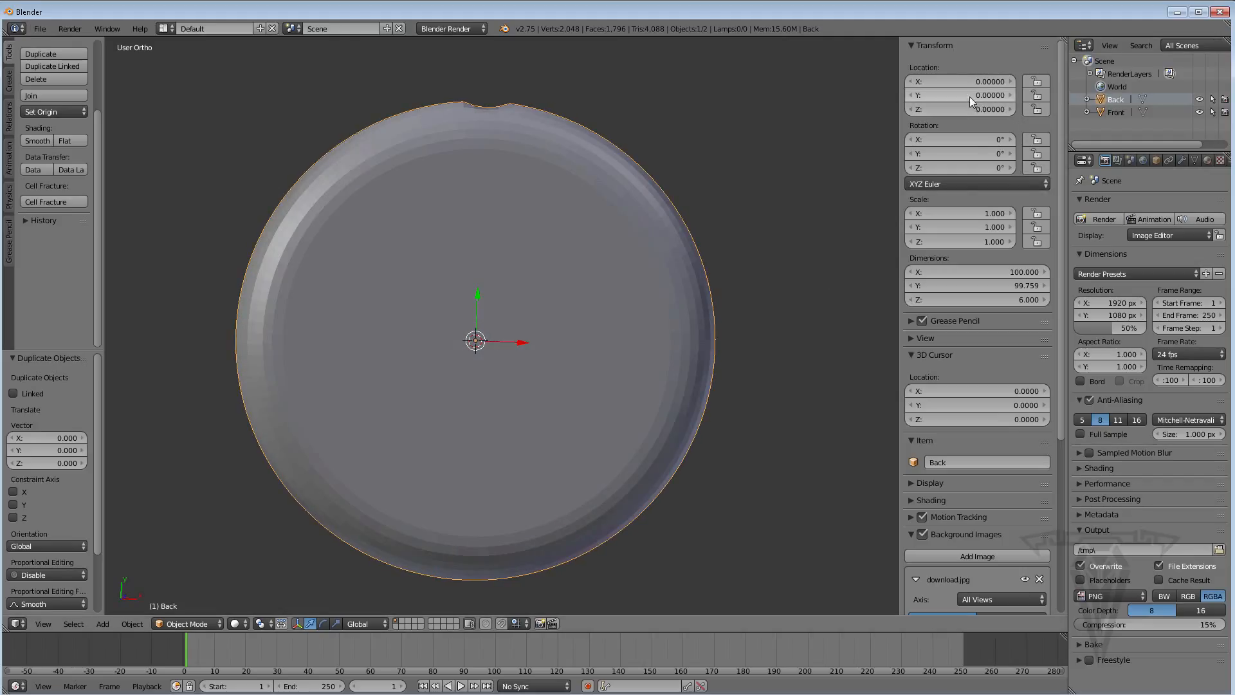
drag(955, 154, 1020, 154)
click(942, 155)
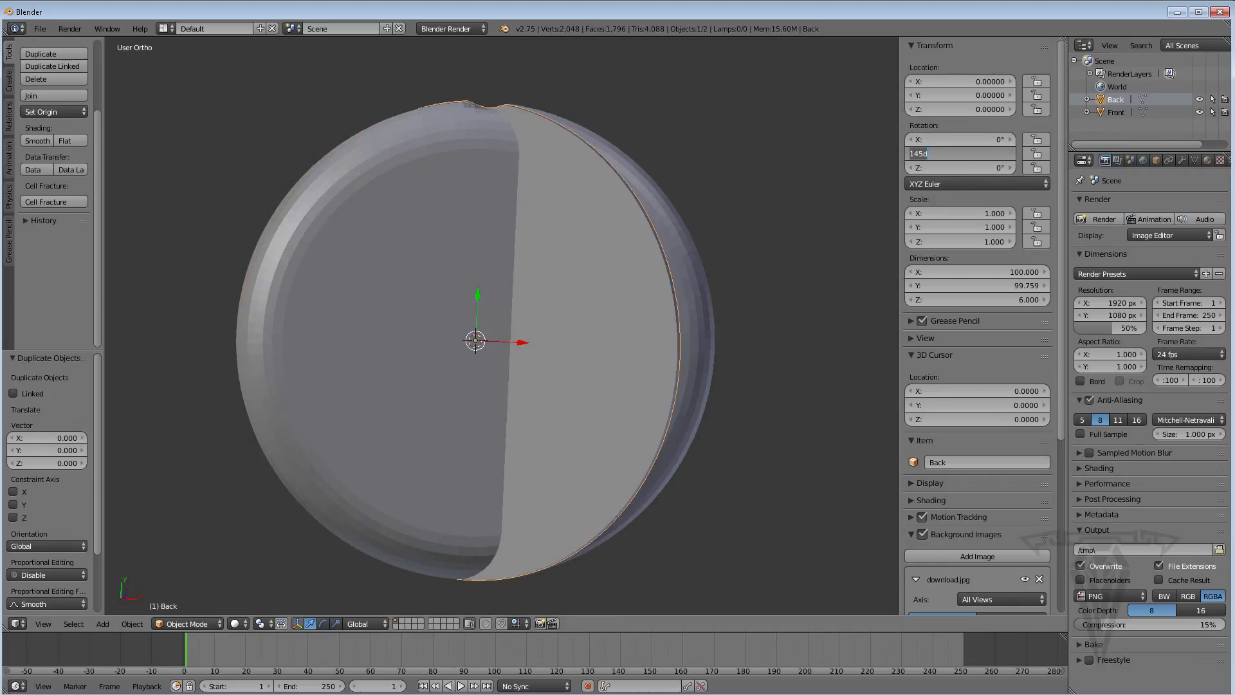
text(180)
key(Return)
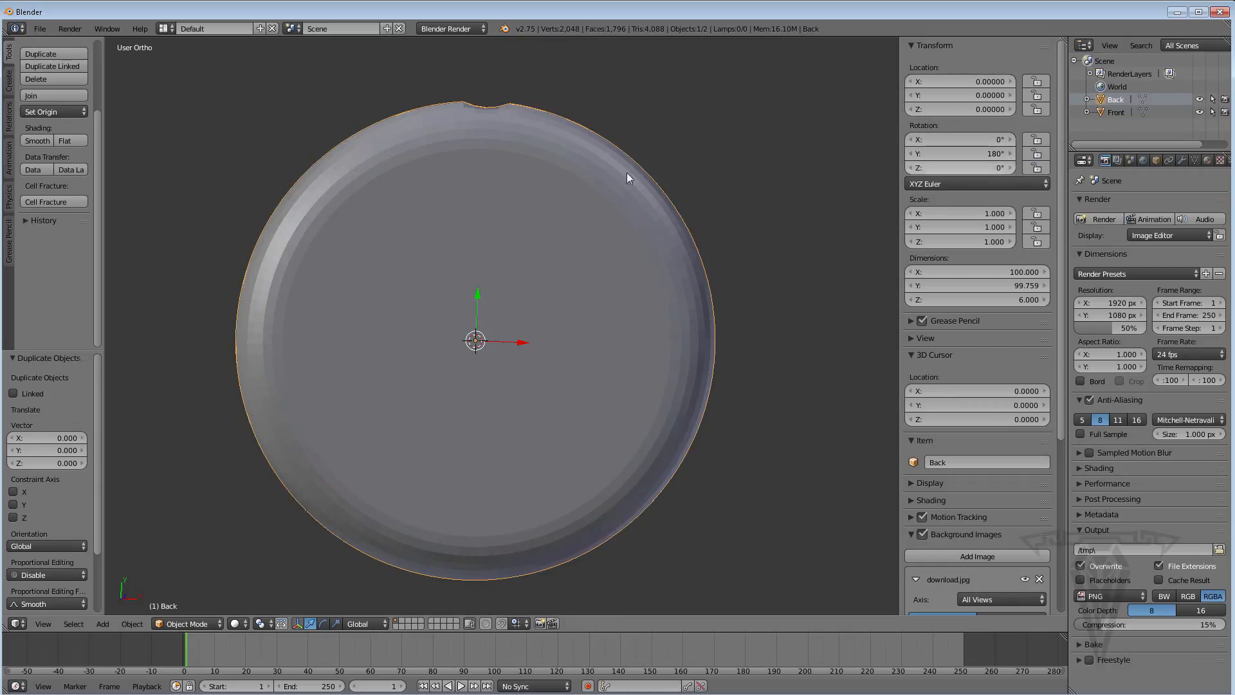
Offset the Back half from the Front along Z, setting its Z location to -1
middle_drag(427, 289, 563, 309)
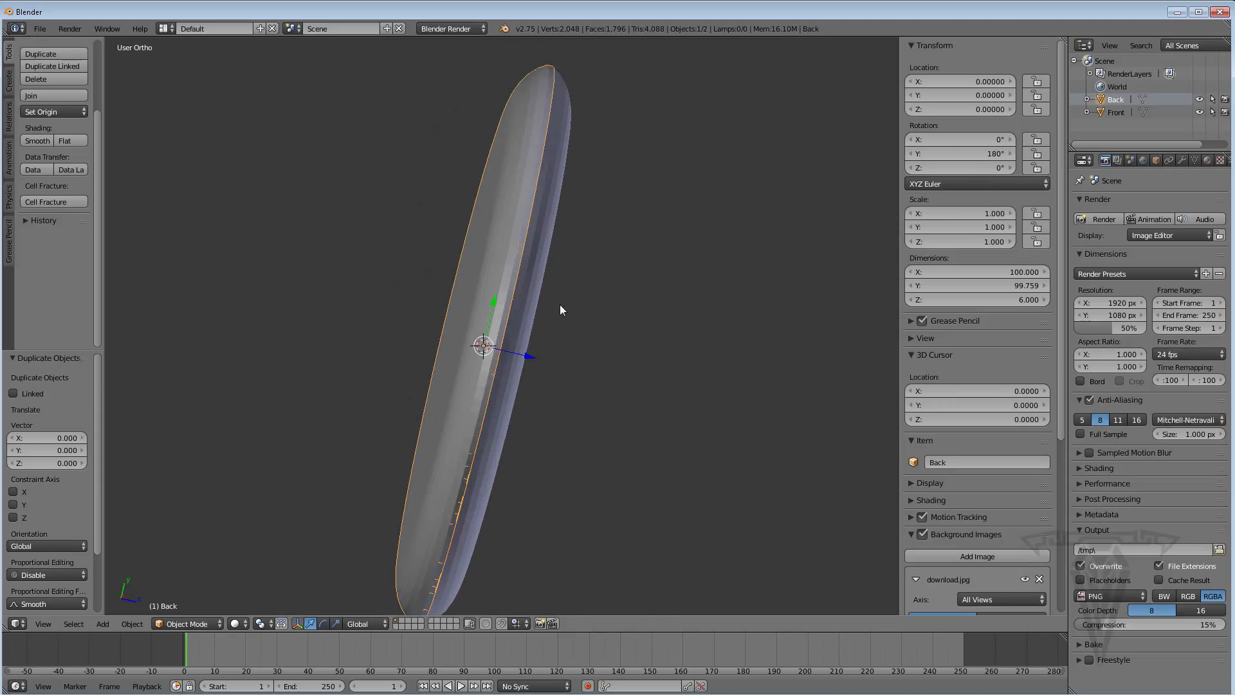
mouse_move(532, 361)
mouse_down()
mouse_move(510, 353)
mouse_move(526, 359)
mouse_up()
click(962, 110)
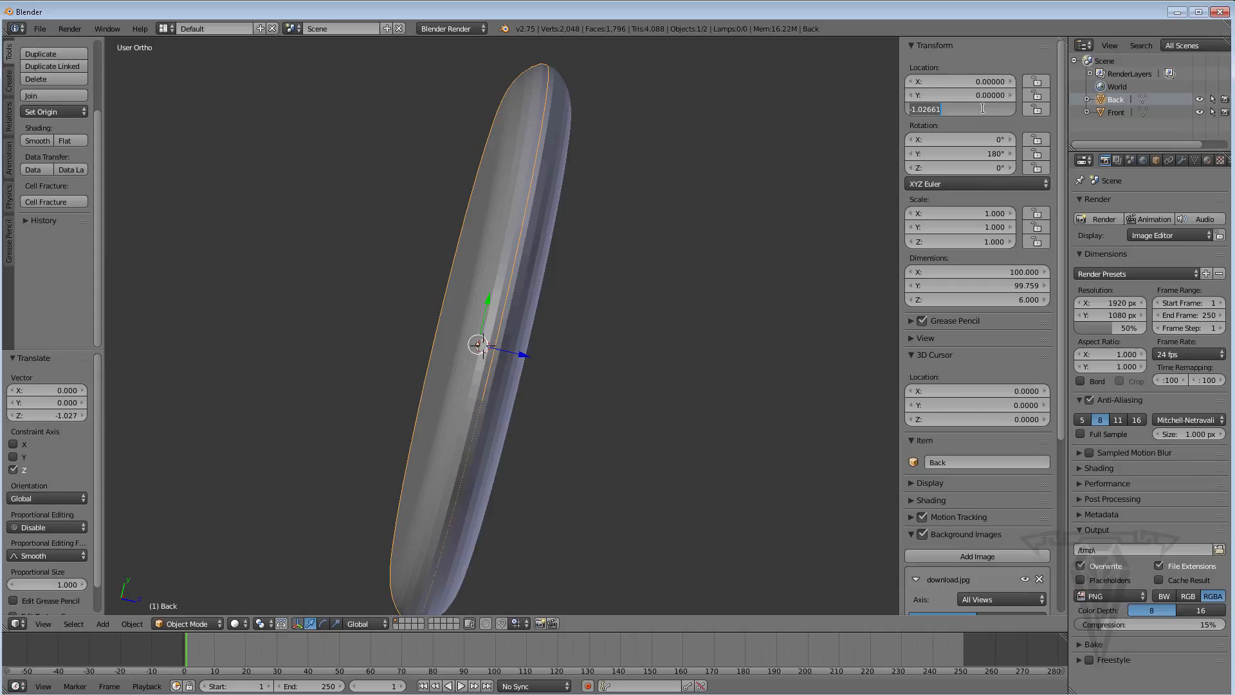
key(BackSpace)
text(-1)
key(Return)
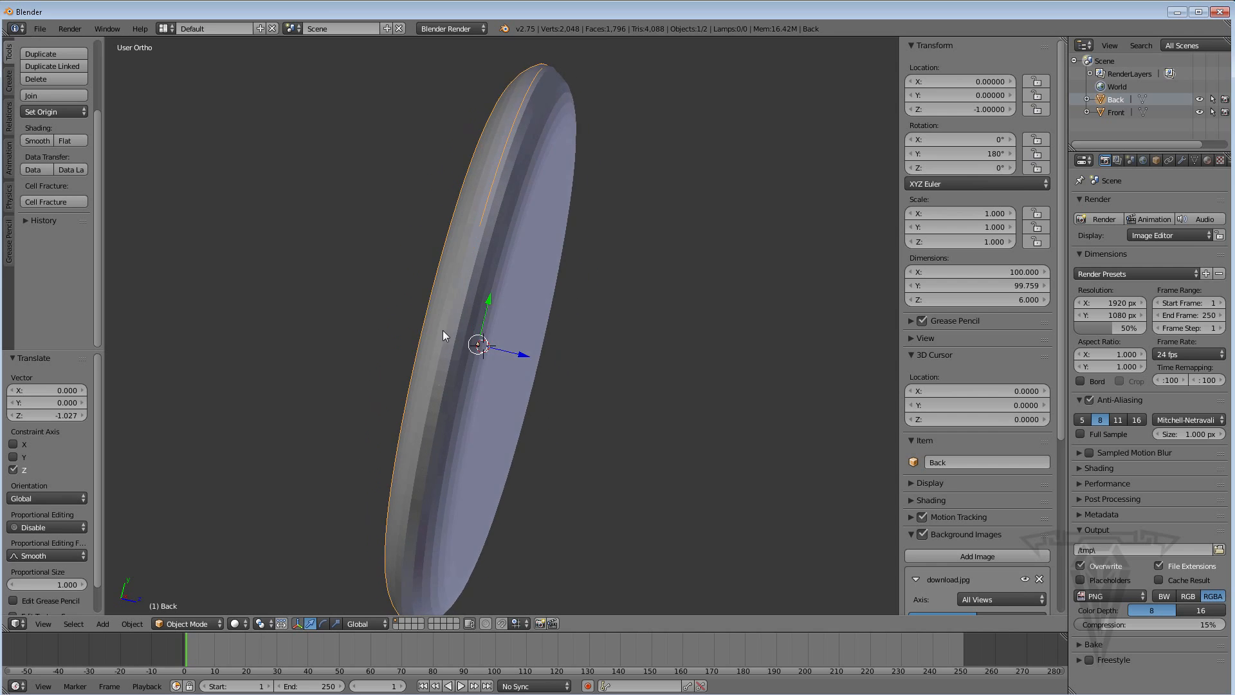
Inspect the two joined halves from several angles and hide the Front half to expose the Back's inner face
scroll(444, 334, up, 5)
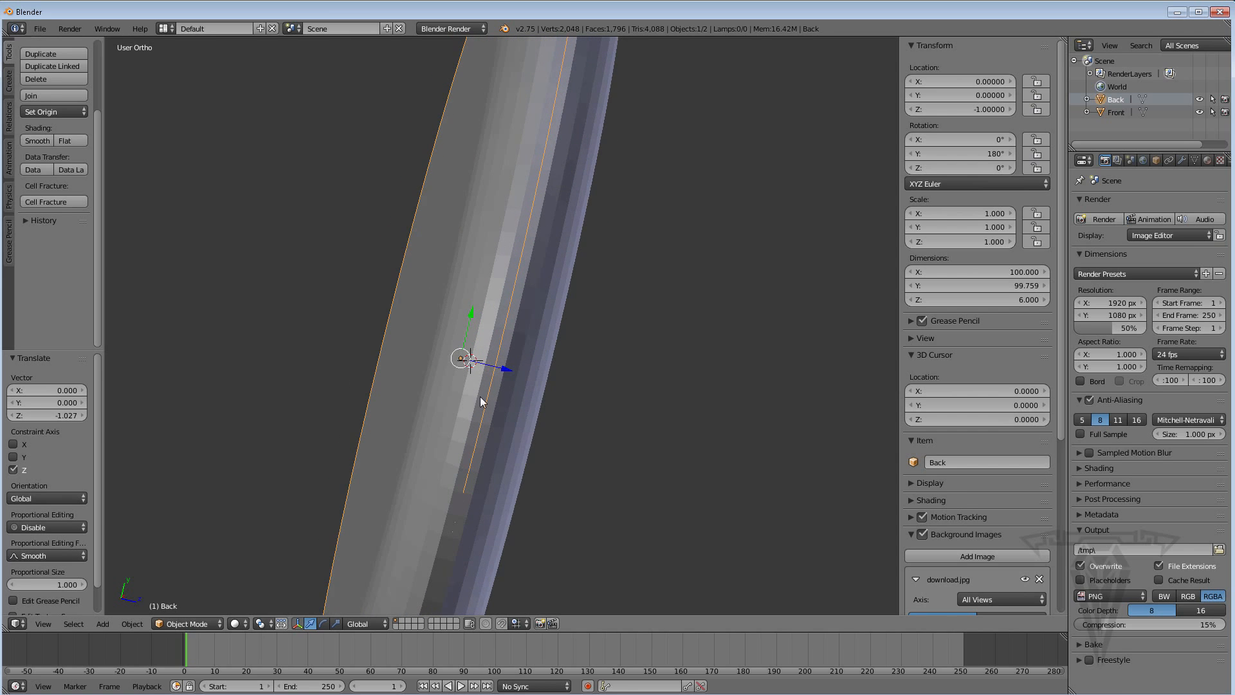
scroll(524, 284, down, 4)
middle_drag(524, 312, 370, 322)
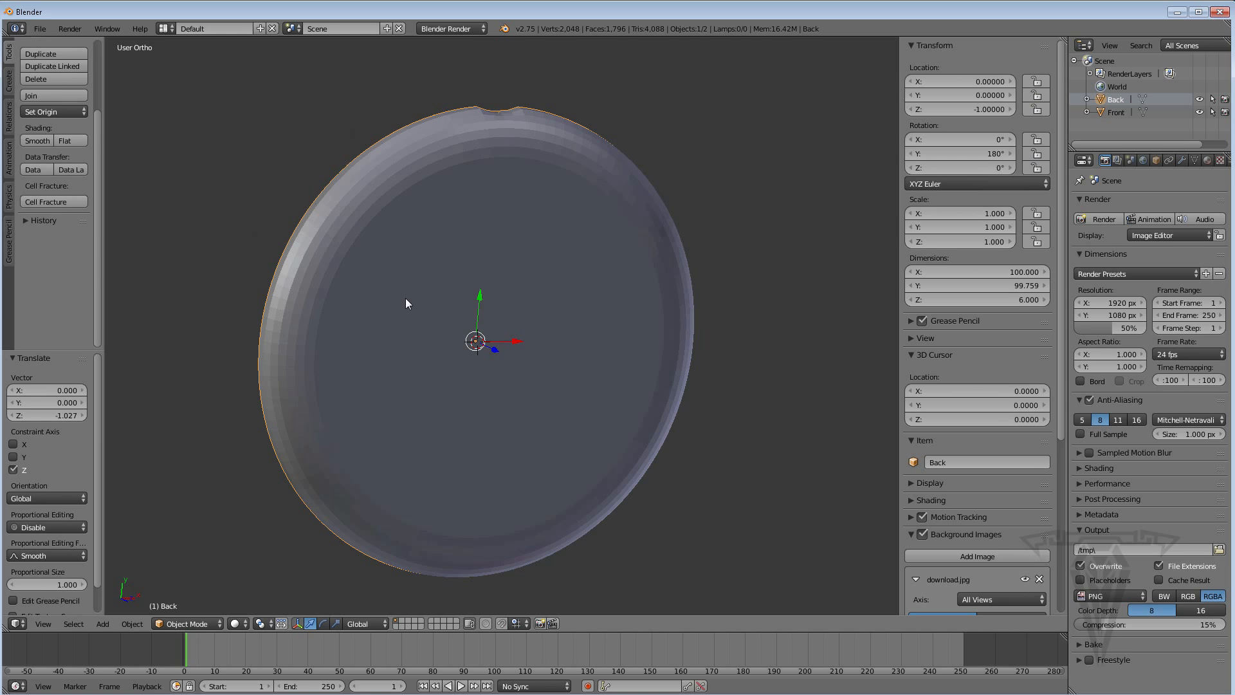
mouse_move(425, 339)
middle_down()
mouse_move(590, 461)
mouse_move(537, 341)
mouse_move(433, 331)
middle_up()
scroll(577, 315, up, 5)
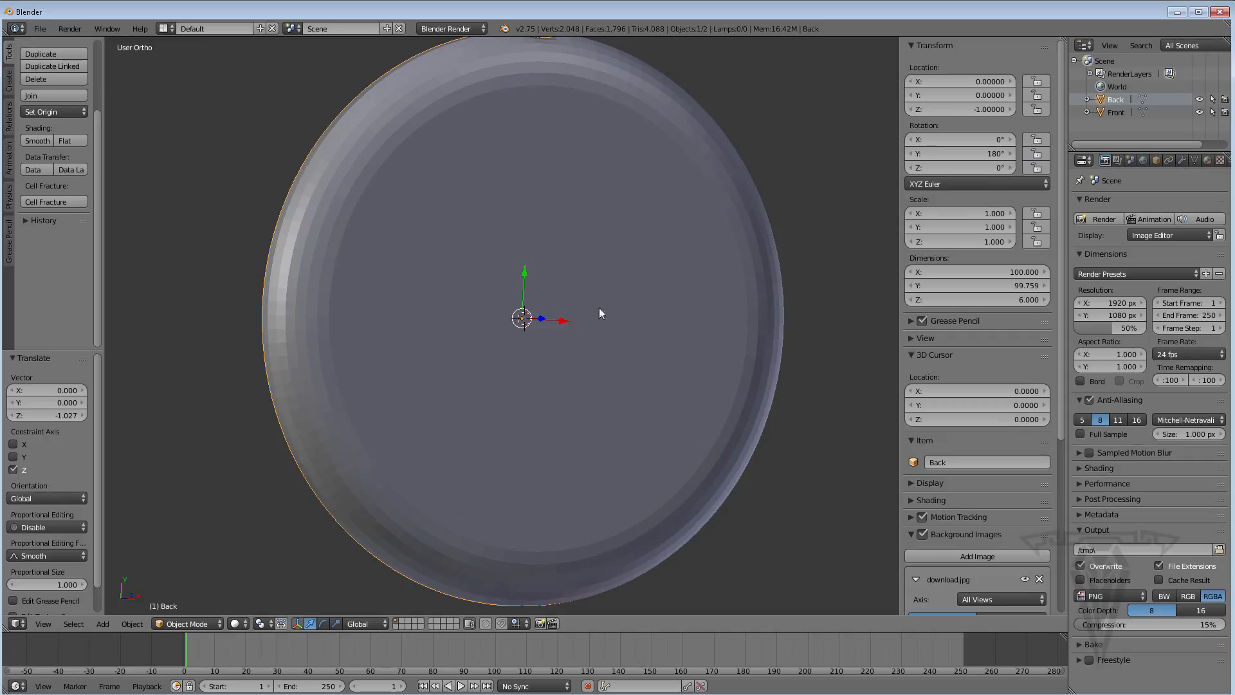
middle_drag(790, 185, 579, 273)
middle_drag(432, 288, 495, 270)
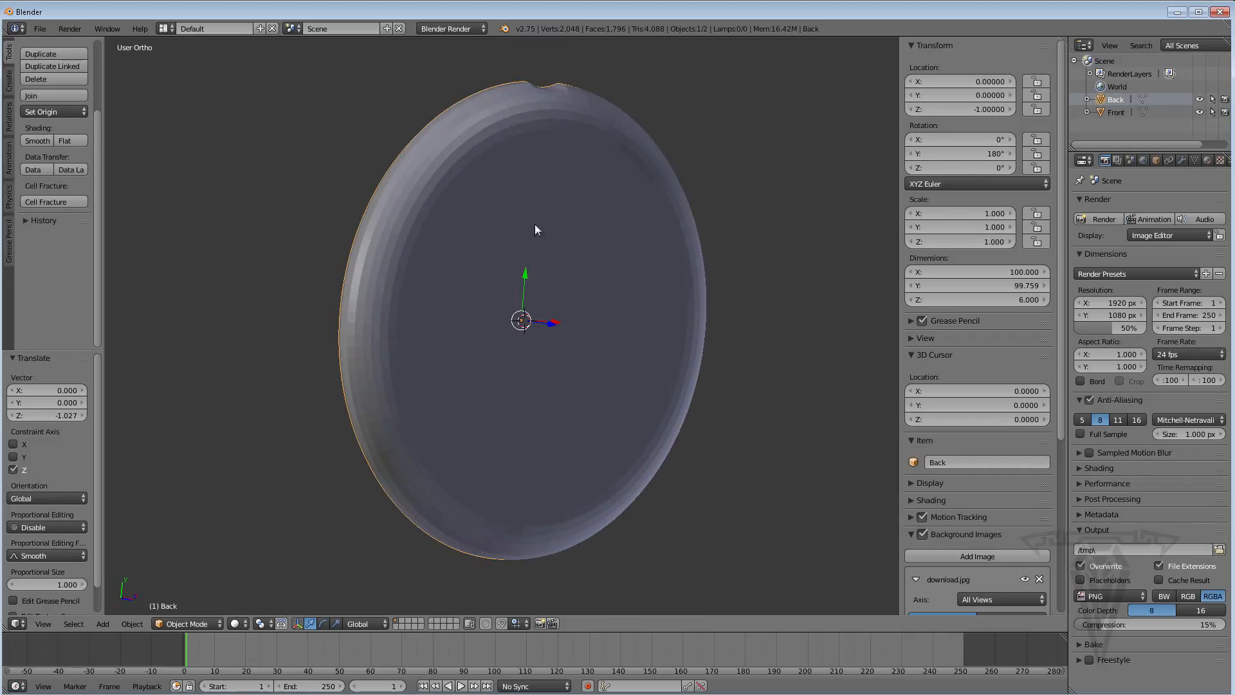
click(1201, 113)
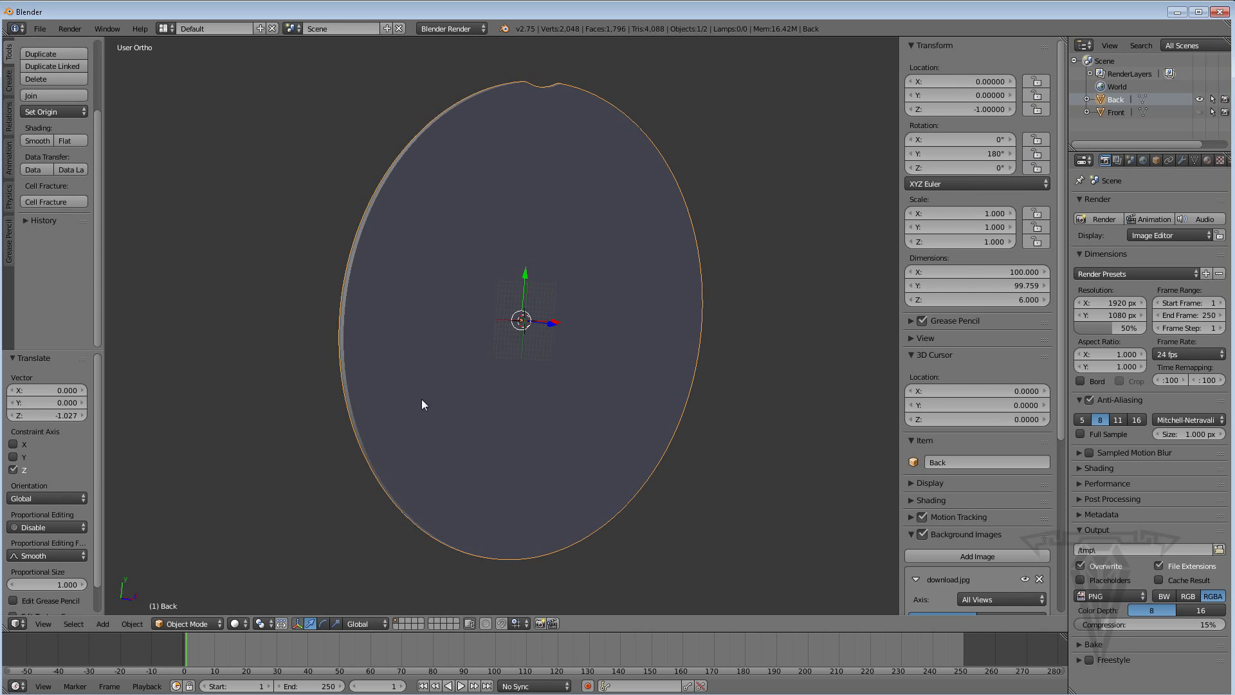
middle_drag(422, 402, 414, 377)
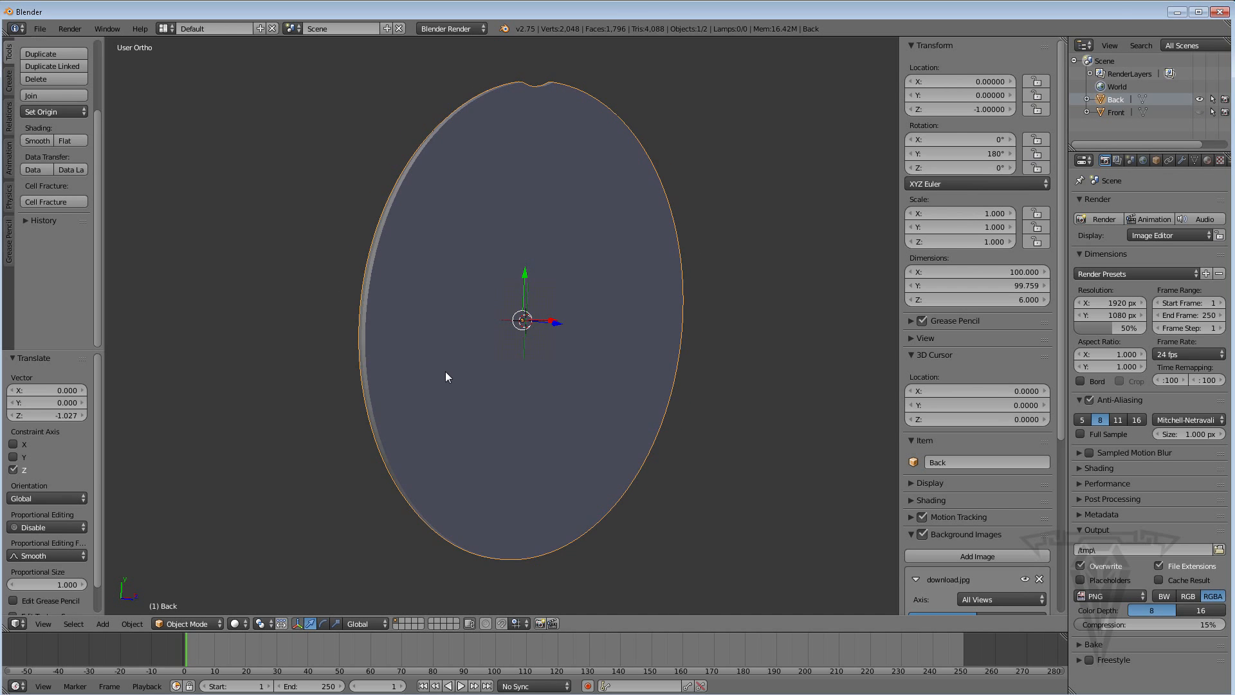
In Edit Mode, delete the large flat inner face of the Back half to open up its interior
key(Tab)
scroll(415, 462, up, 1)
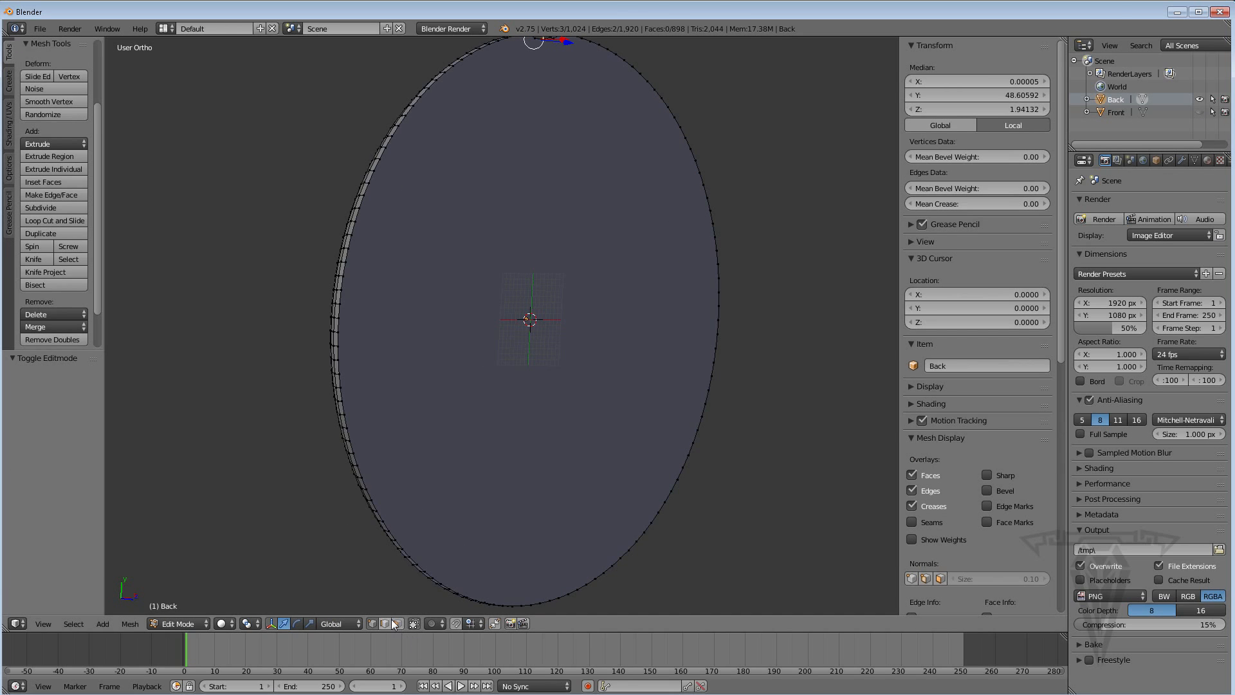
key(a)
right_click(492, 375)
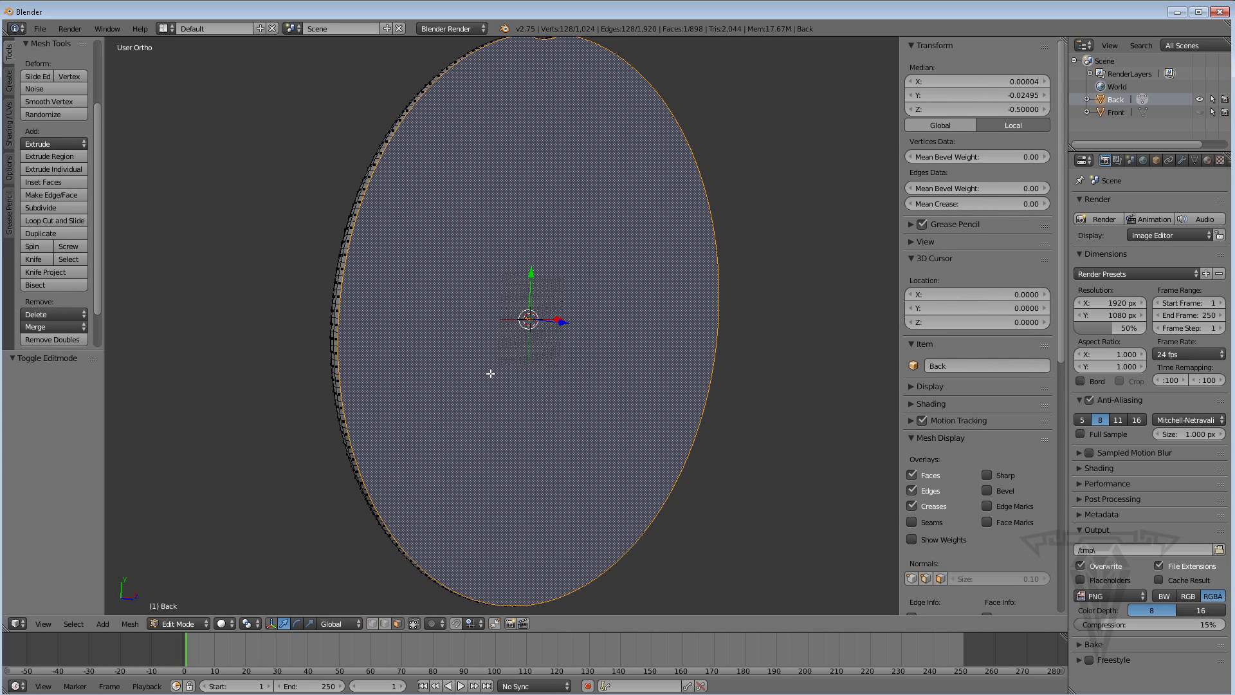
key(x)
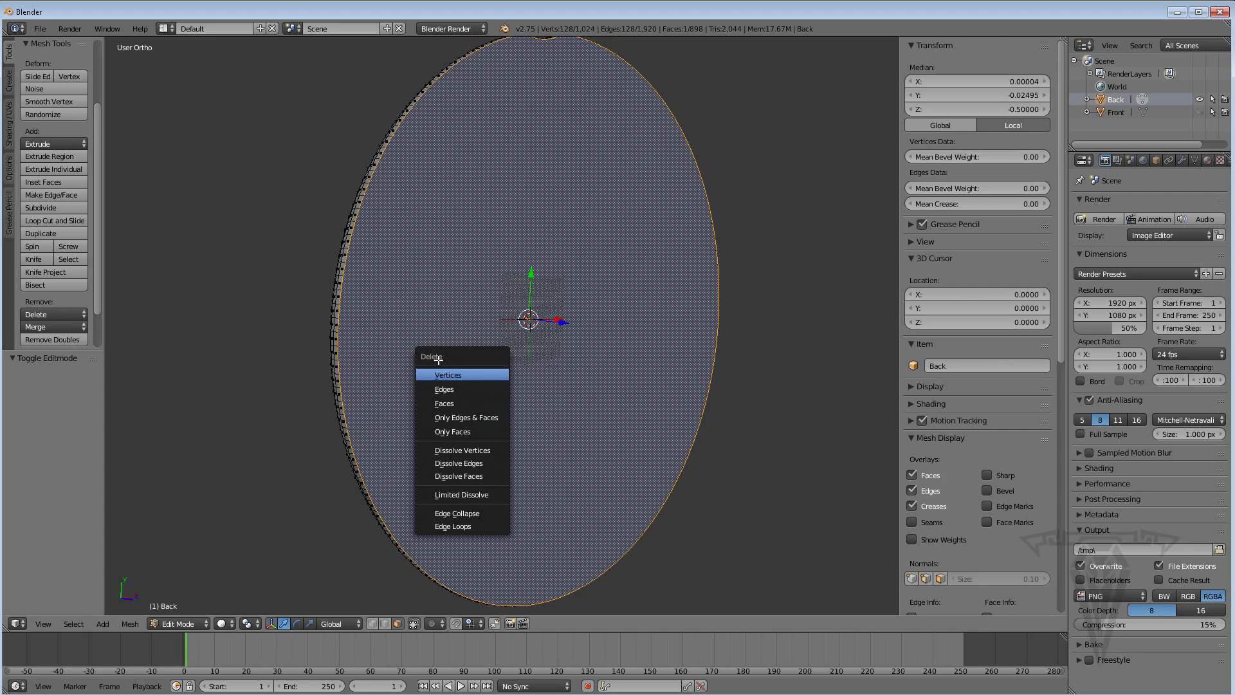
click(449, 402)
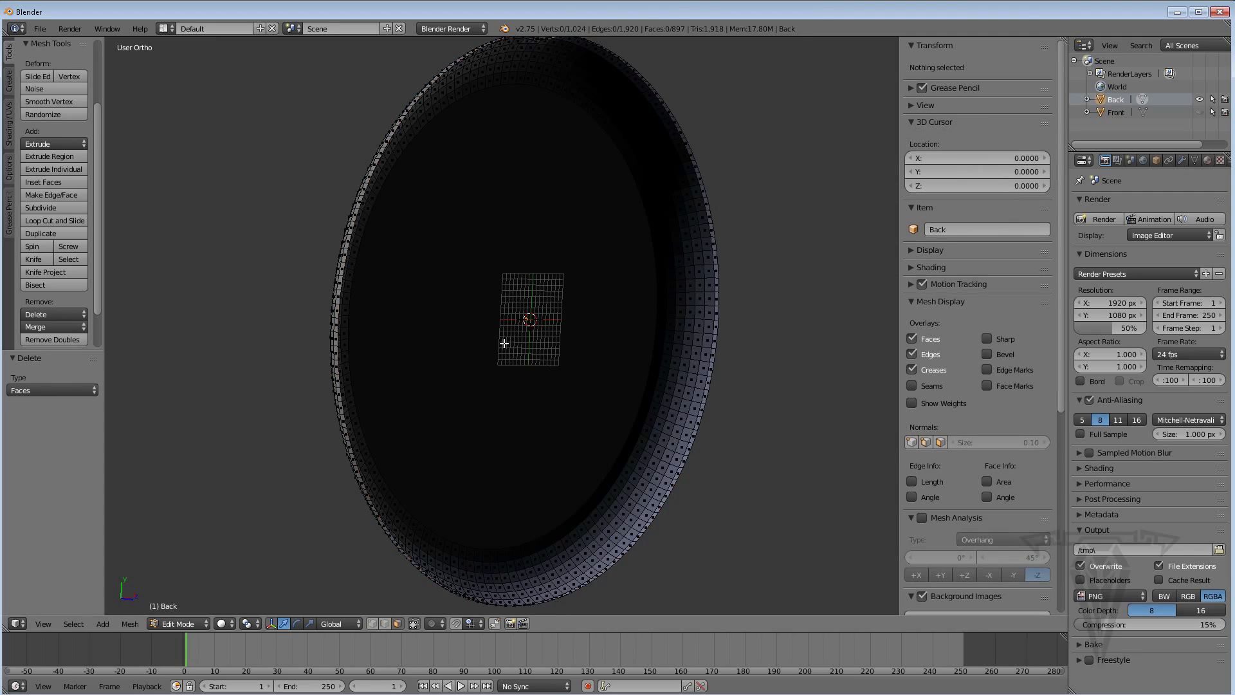
Inset the large flat outer face of the Back half with a thickness of about 6.52
middle_drag(466, 340, 695, 354)
right_click(606, 372)
middle_drag(598, 410, 613, 342)
middle_drag(372, 333, 565, 357)
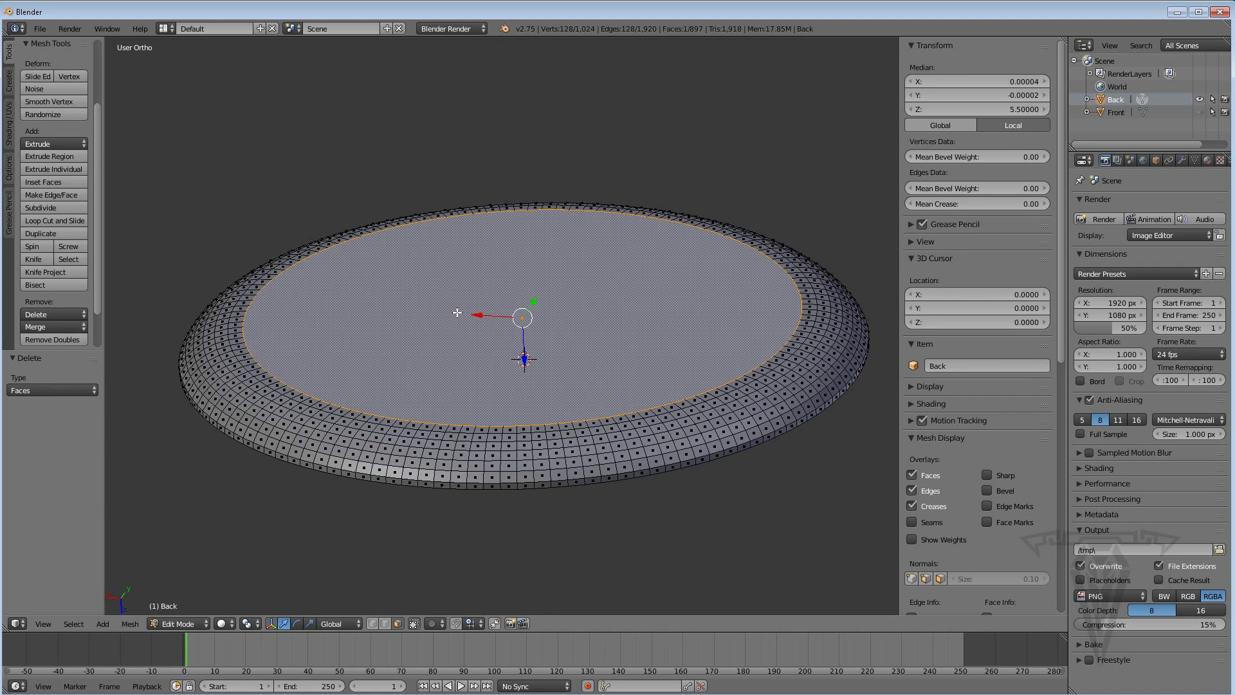
key(w)
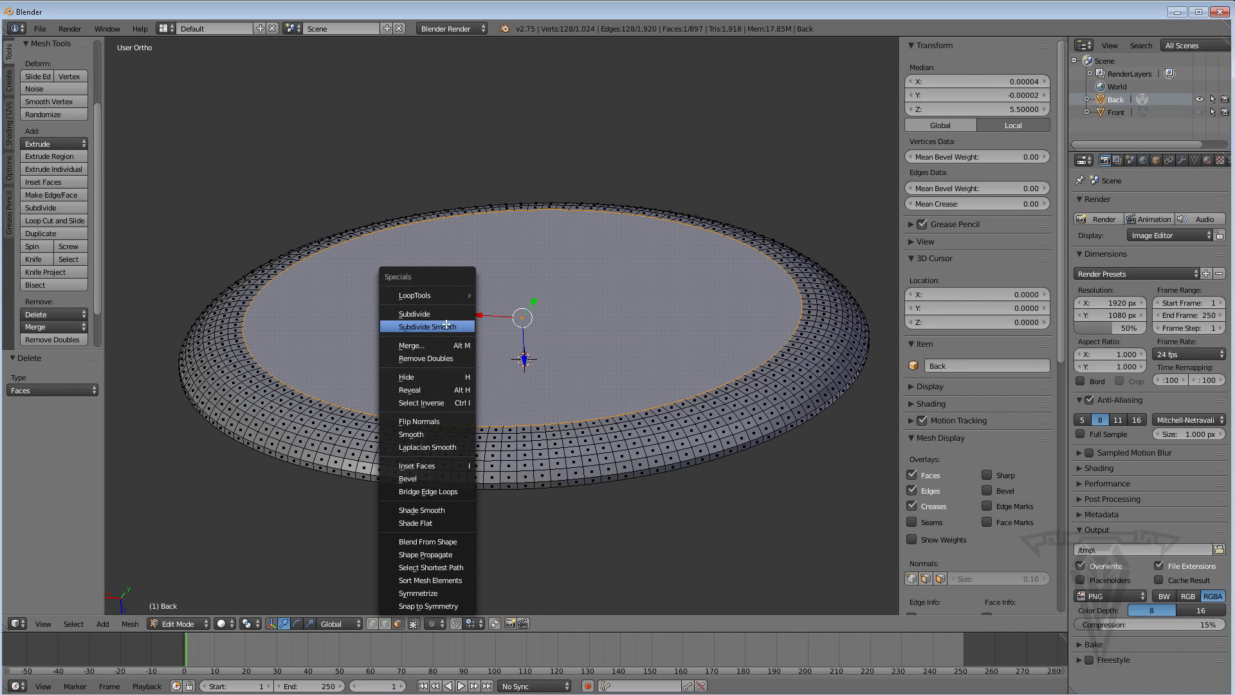
click(128, 624)
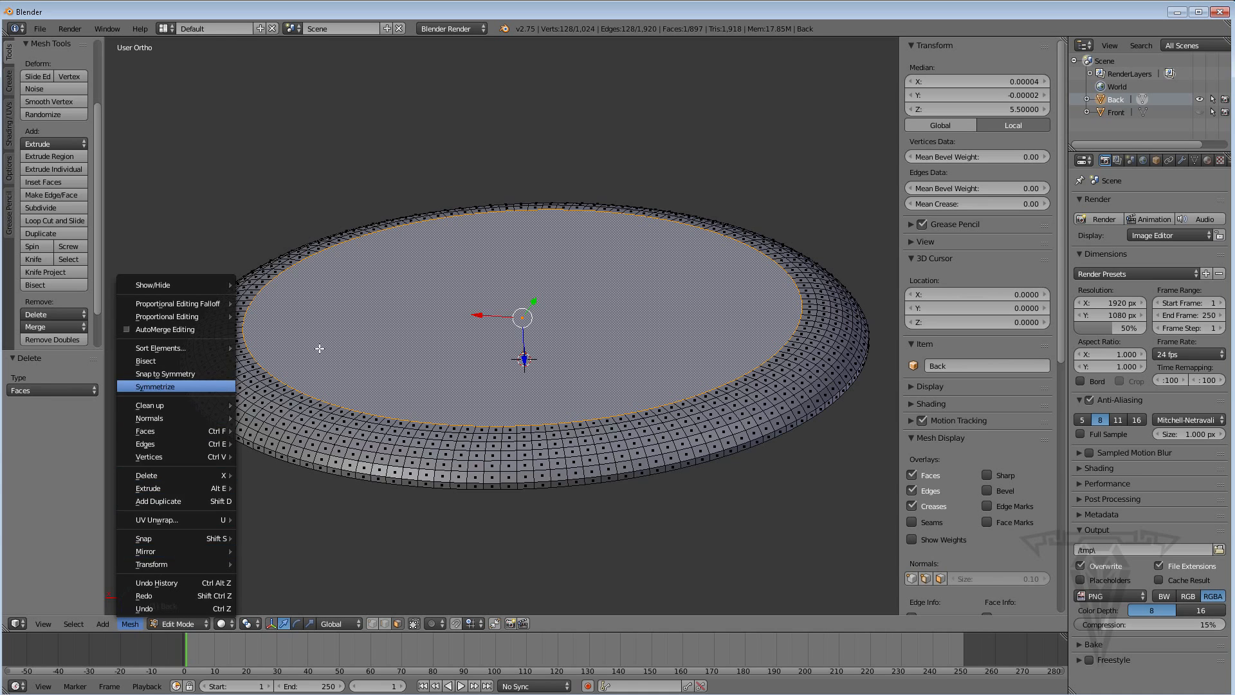
shift+middle_drag(669, 223, 672, 233)
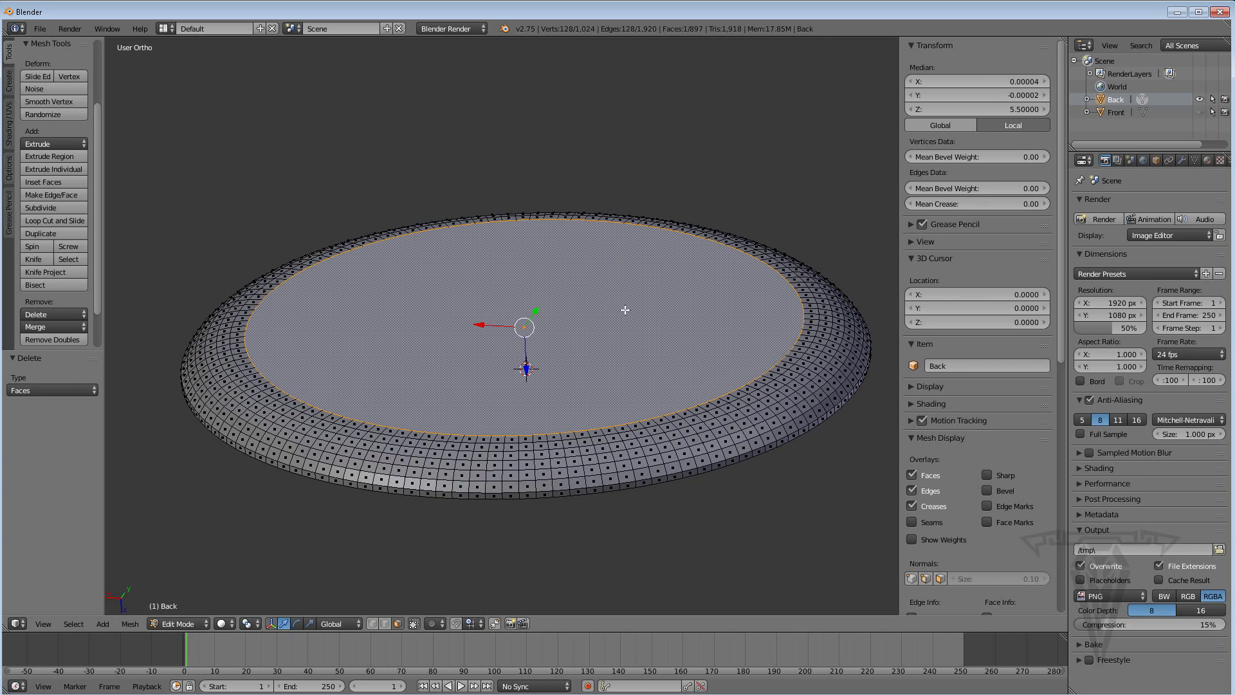
key(i)
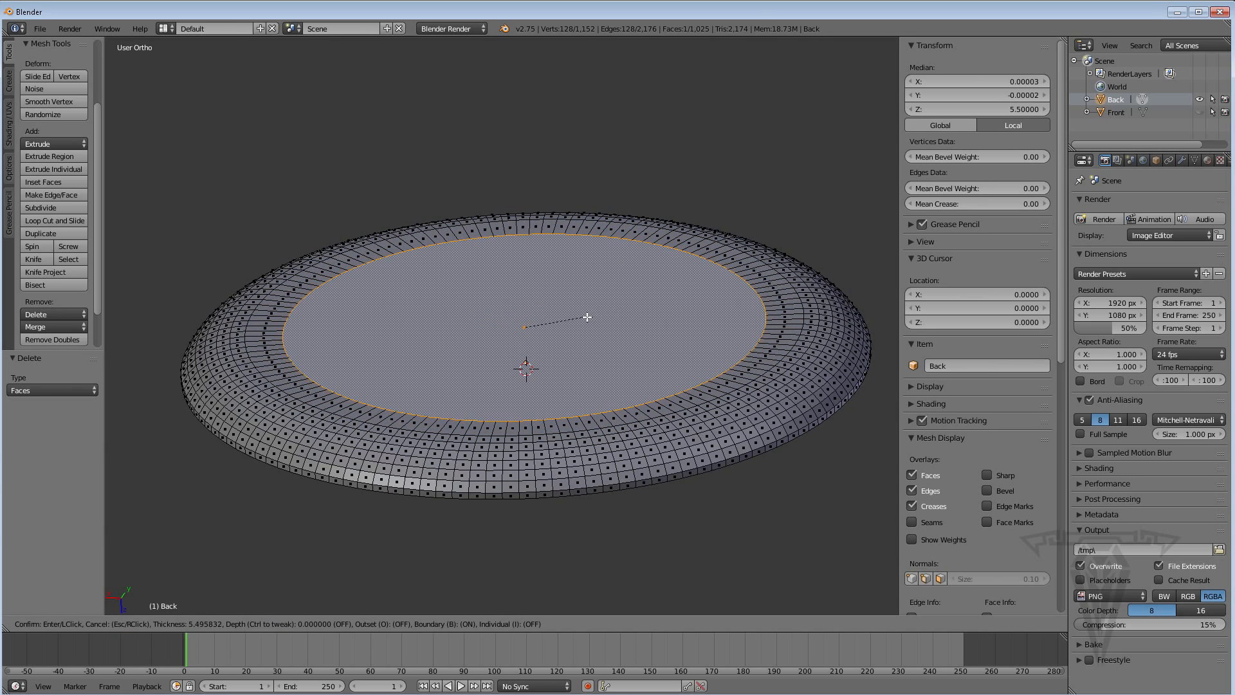
click(581, 318)
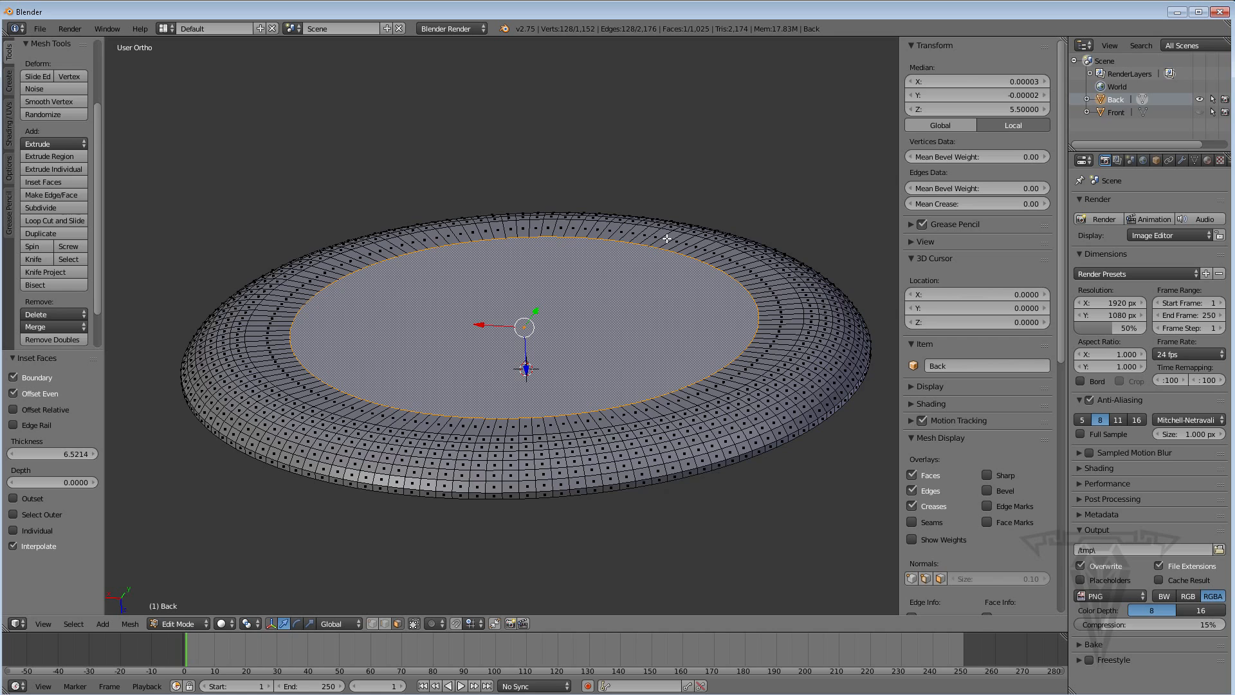
Scale the inset outer face down by about 0.895, and again by about 0.678
key(s)
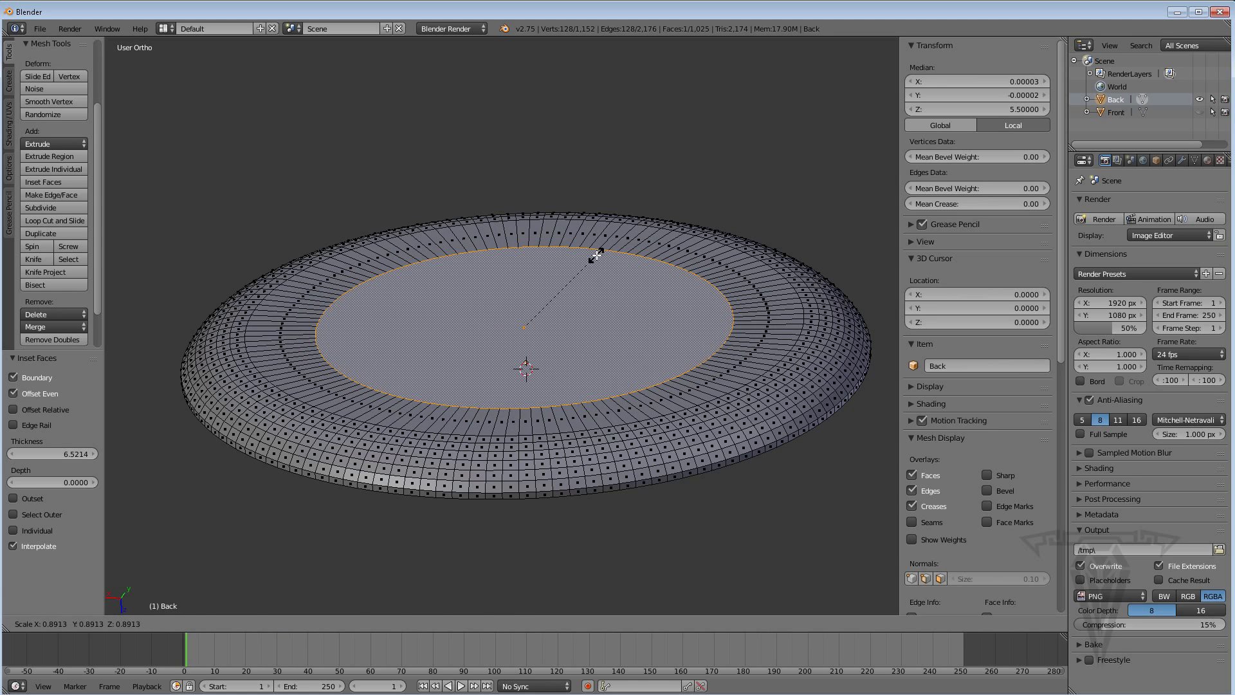
click(598, 255)
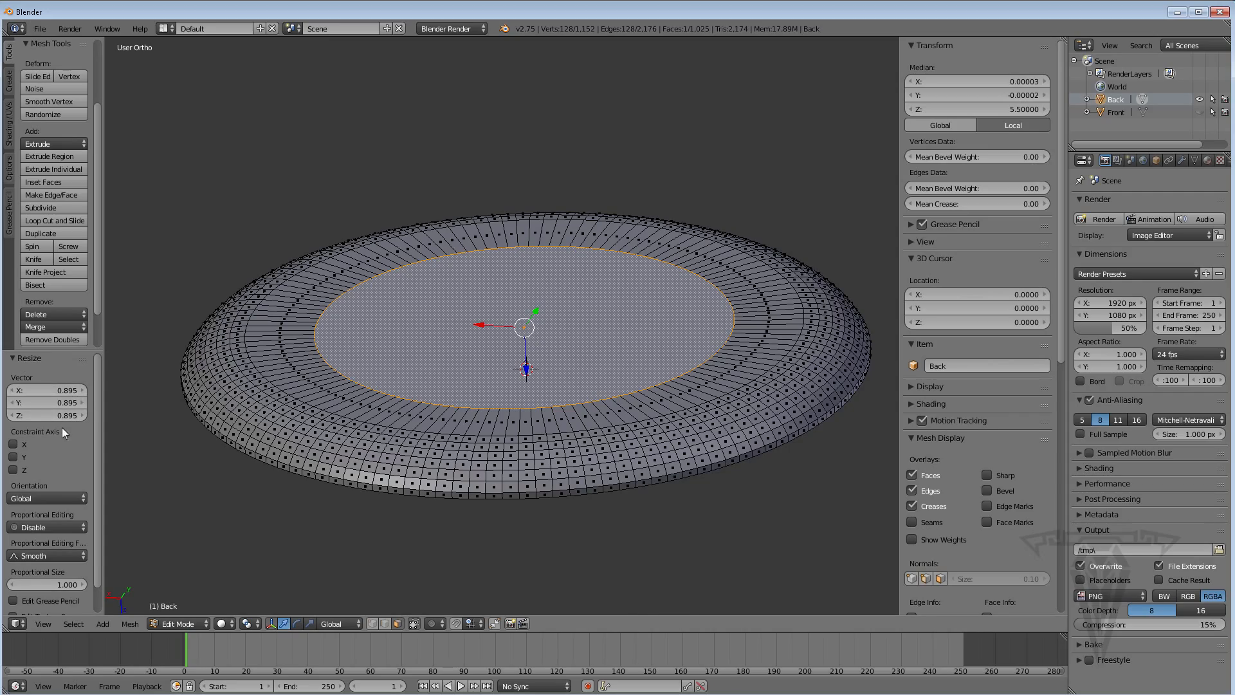
middle_drag(467, 296, 526, 290)
key(s)
click(586, 261)
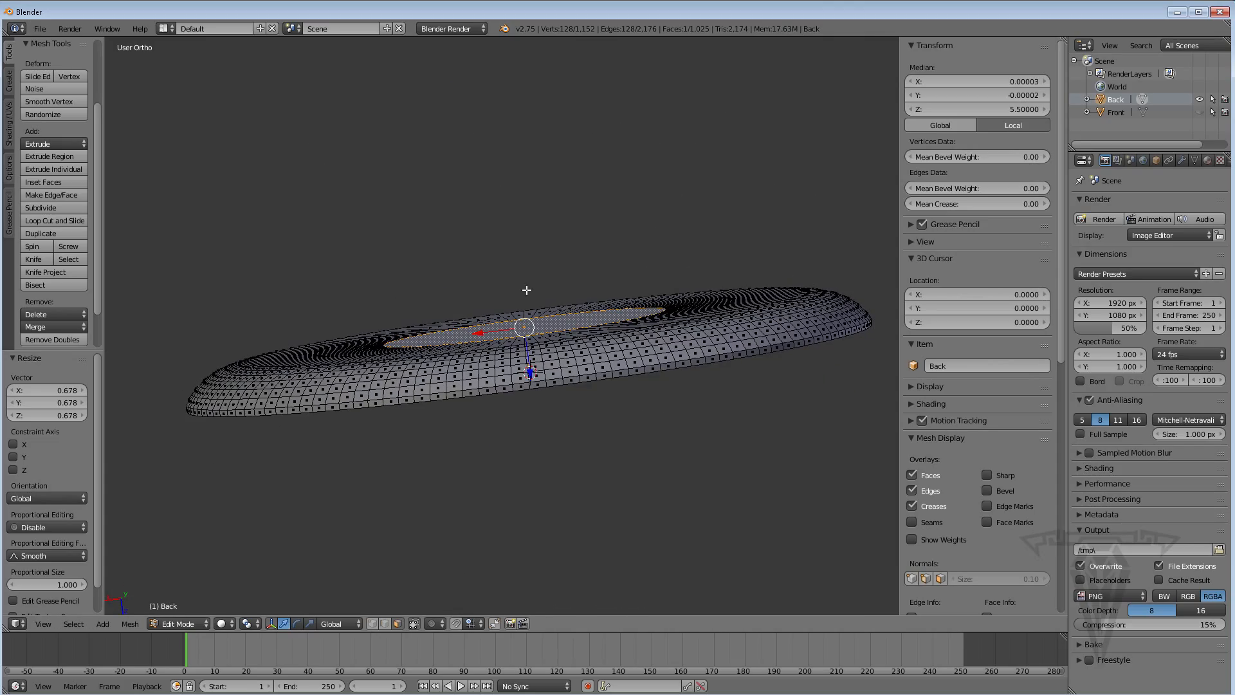
Bulge the inset face outward about 1.54 along global Z, and pull it back by about 0.2
middle_drag(553, 373, 534, 379)
key(g)
key(z)
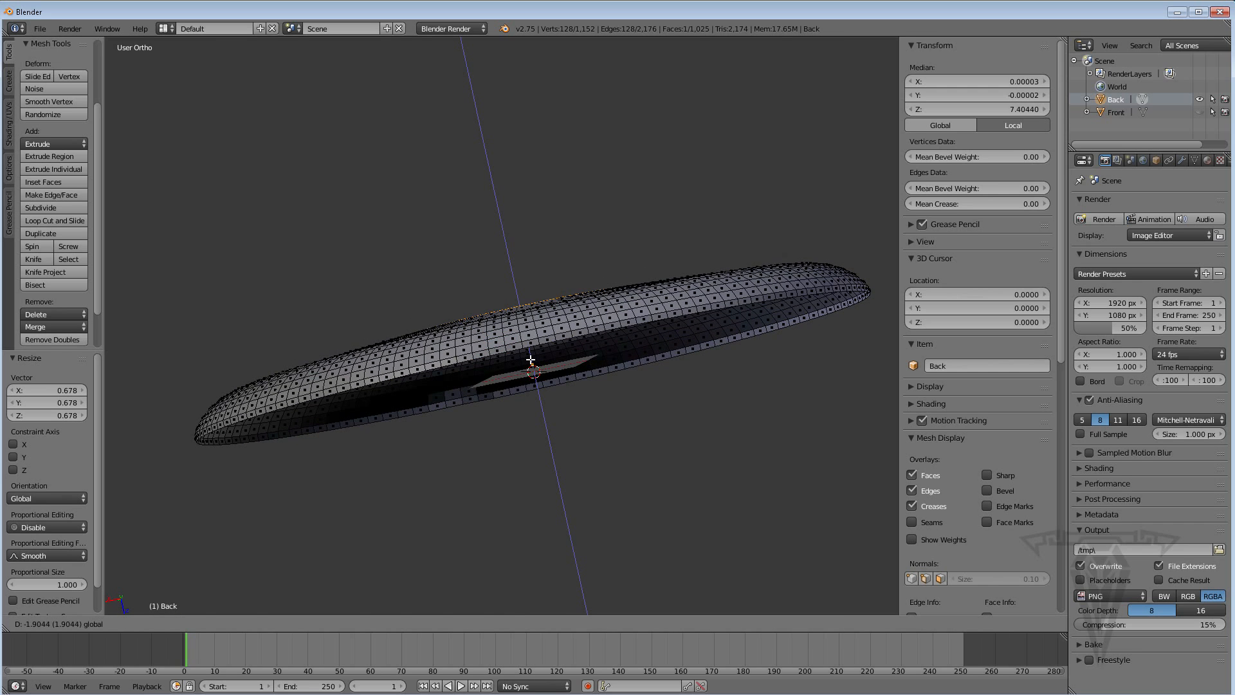
click(589, 326)
middle_drag(589, 326, 542, 371)
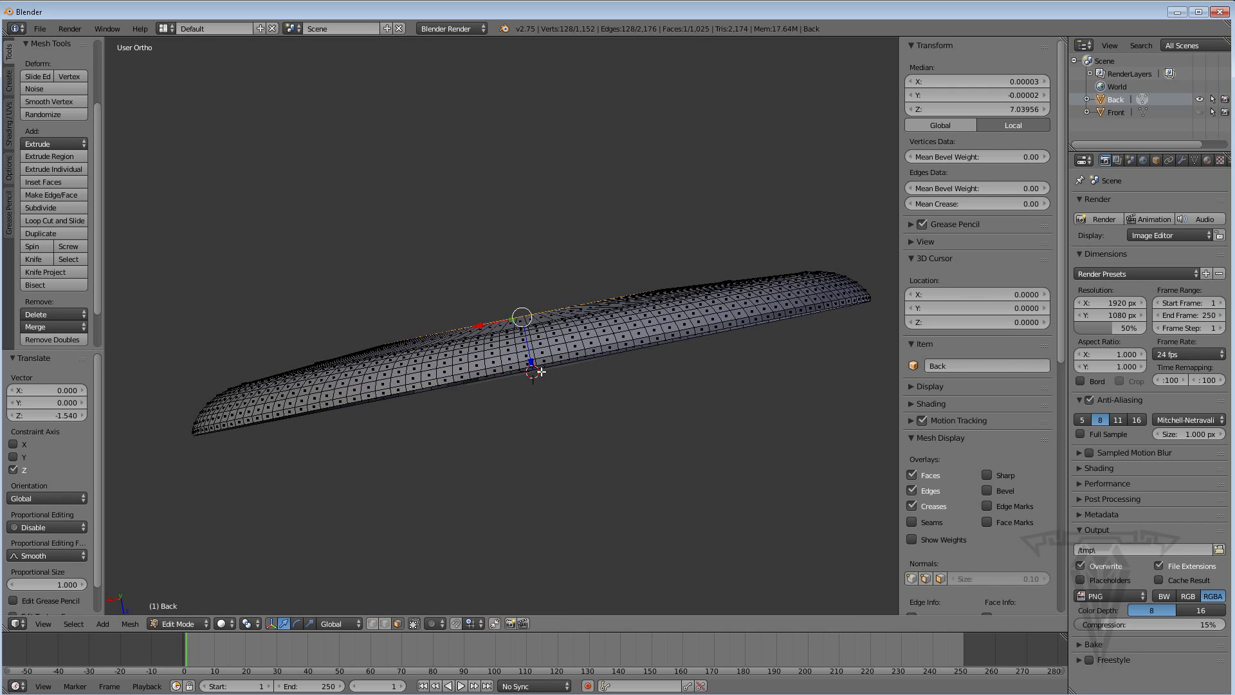
key(g)
key(z)
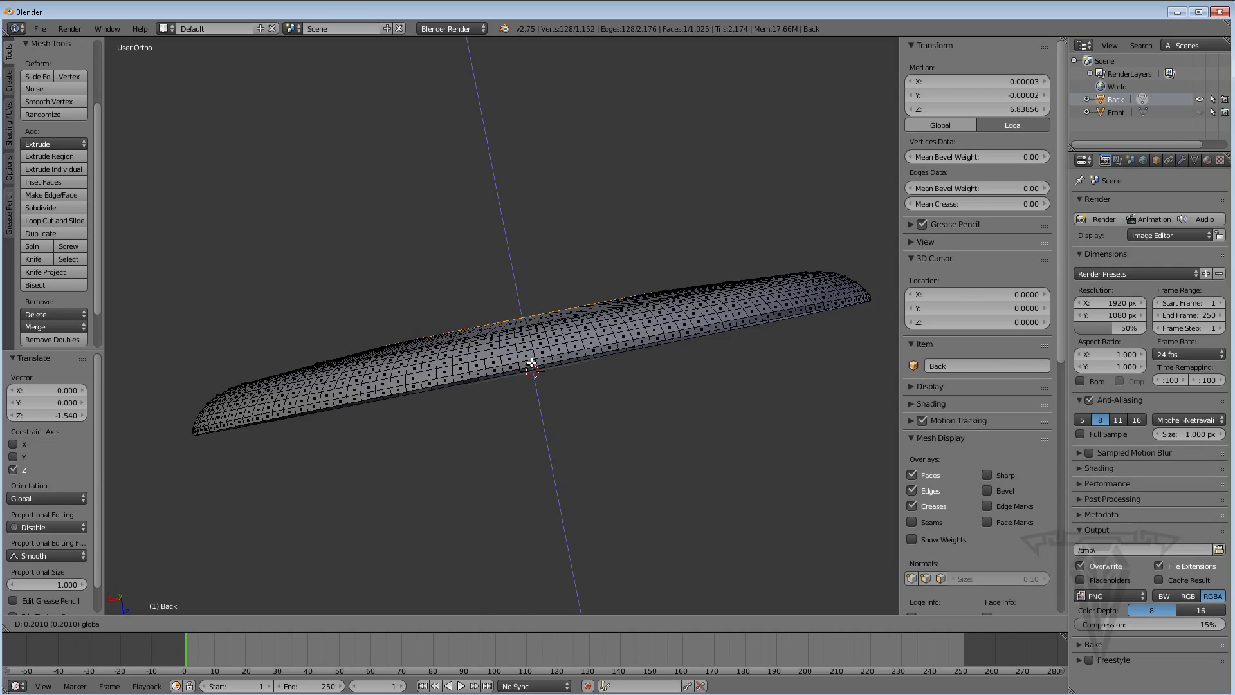
click(578, 298)
Inset the central outer face again with a thickness of about 6.06
middle_drag(578, 297, 573, 417)
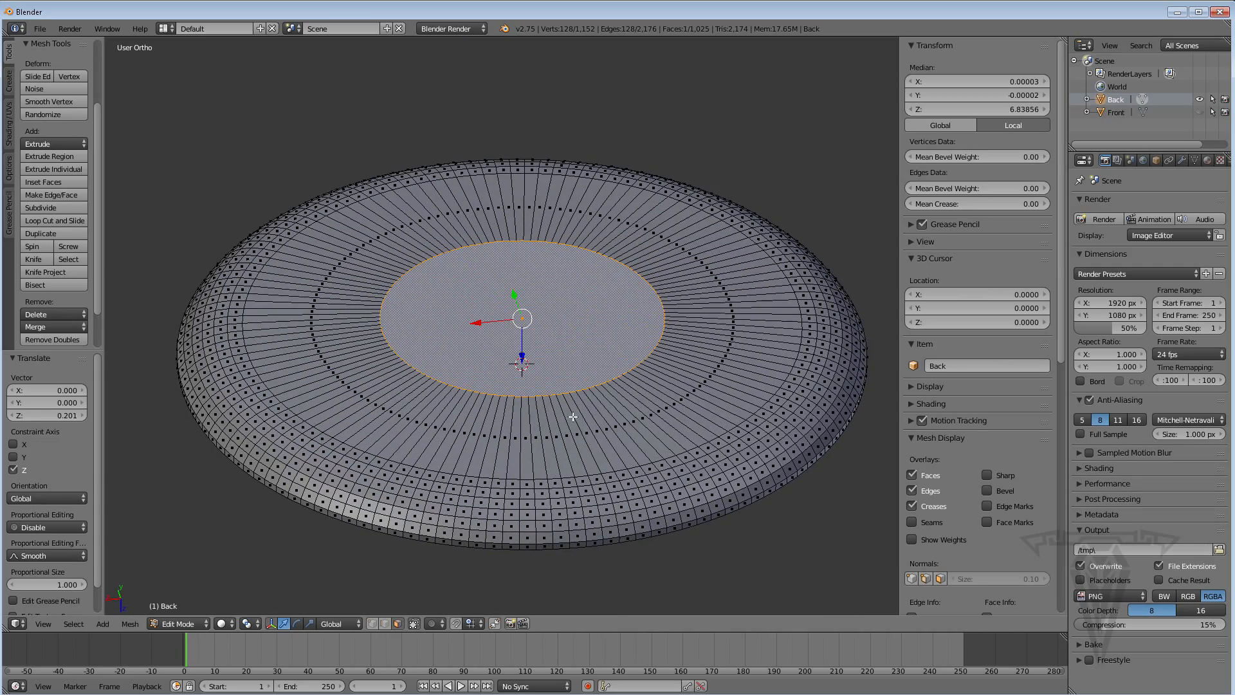
middle_drag(551, 370, 574, 311)
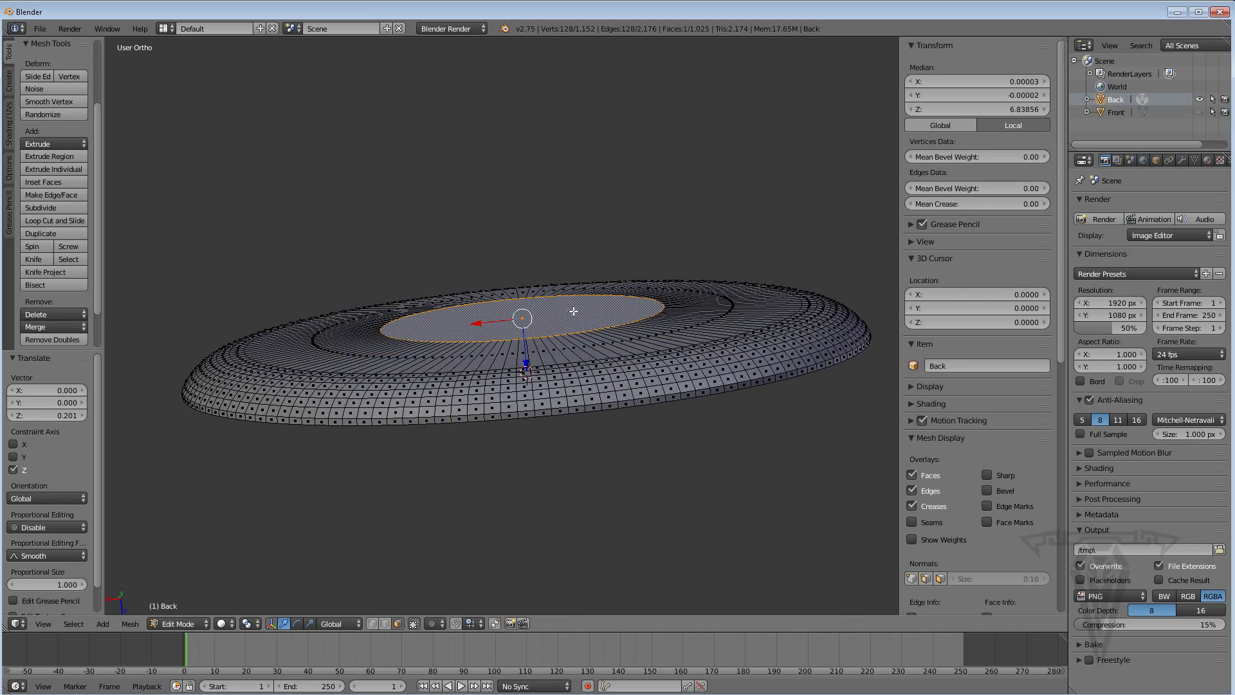
key(i)
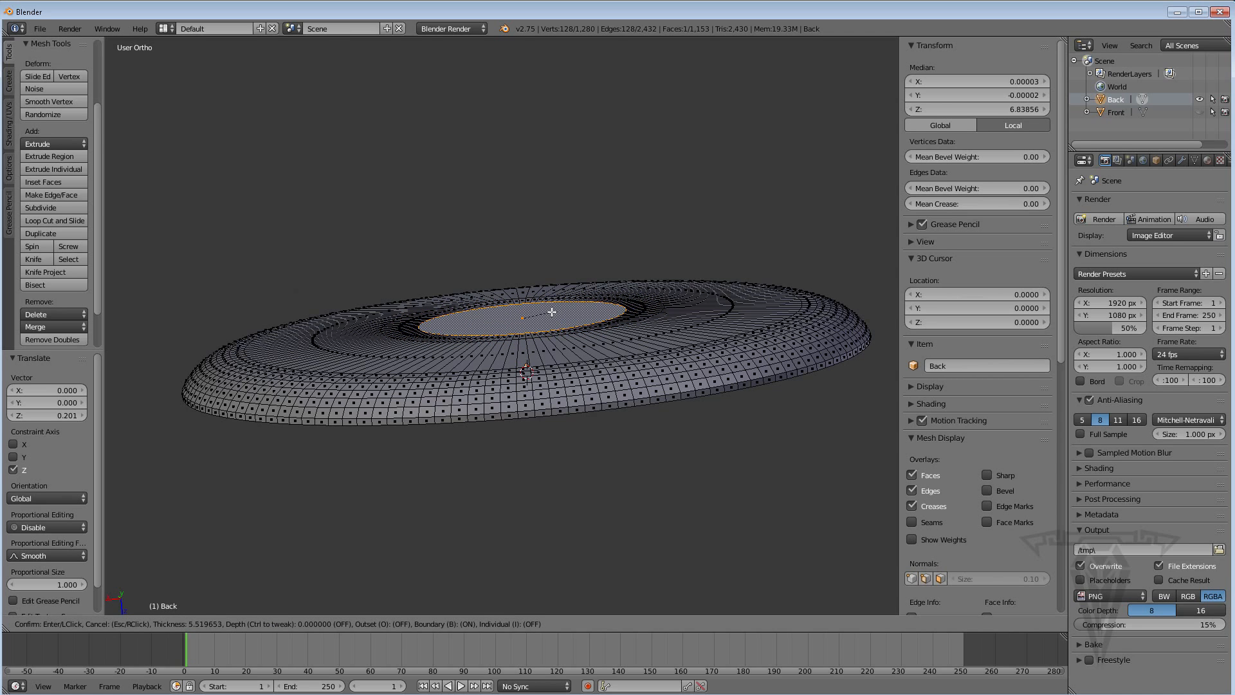
click(547, 311)
Push the new central face outward about 0.48 along Z, and use the Front view to bring it back about 0.19
mouse_move(534, 352)
middle_down()
mouse_move(529, 341)
mouse_move(521, 361)
middle_up()
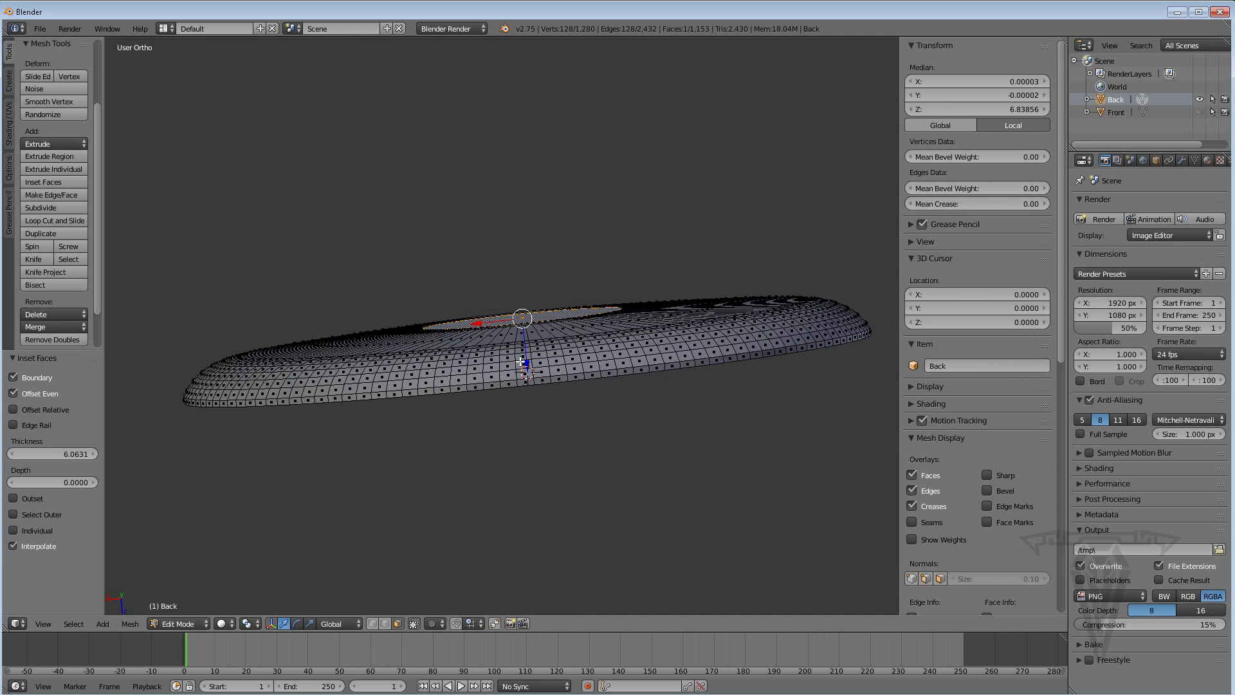
drag(527, 364, 527, 359)
middle_drag(527, 359, 527, 348)
scroll(527, 348, up, 2)
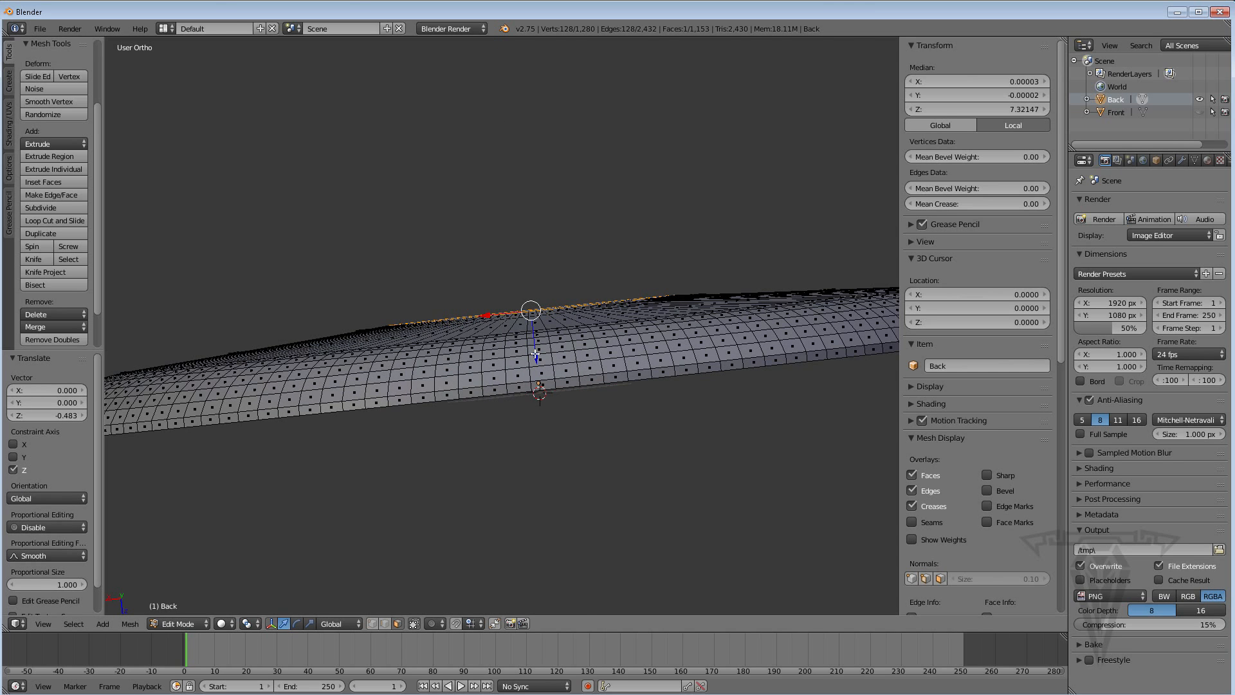
key(KP_1)
scroll(474, 337, up, 2)
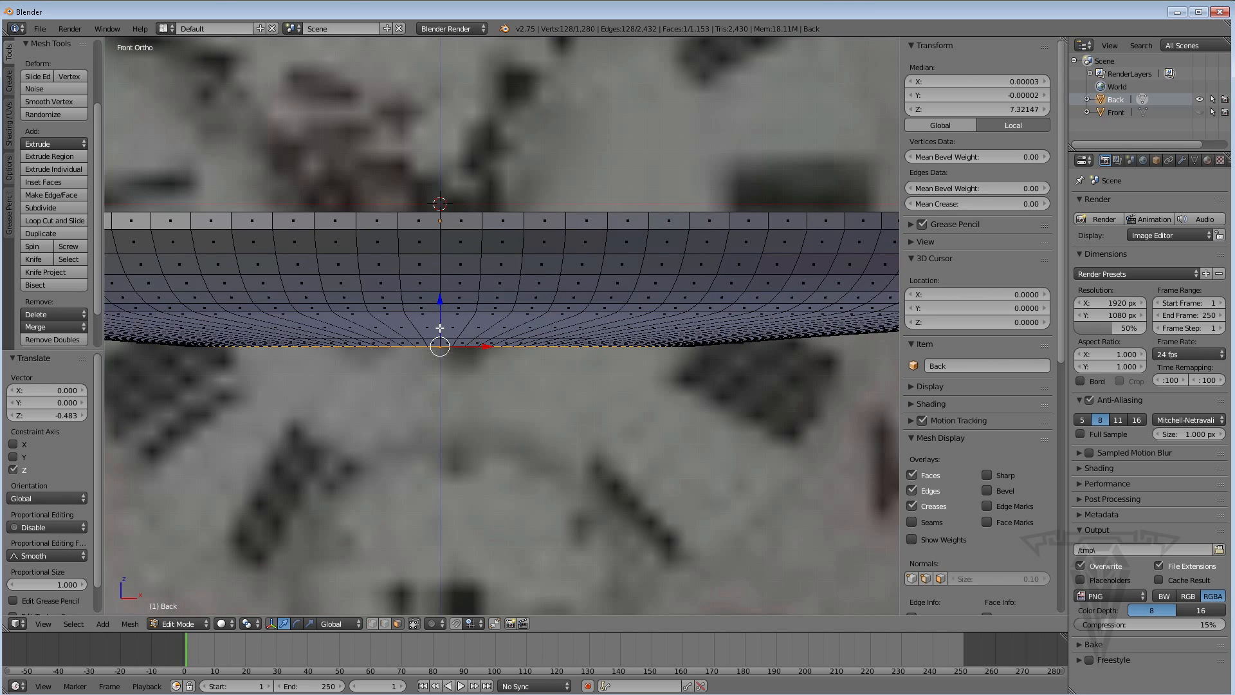
shift+middle_drag(441, 330, 530, 336)
drag(530, 309, 530, 307)
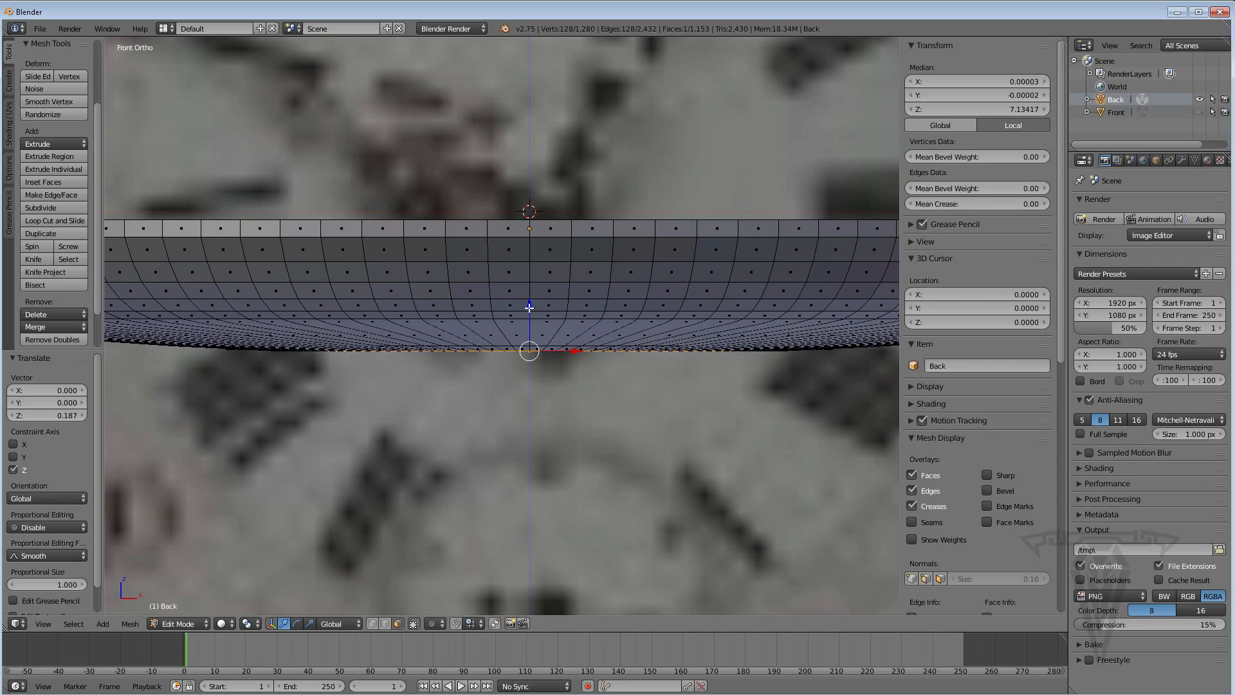
Scale the central outer face of the Back half down by about 0.8
middle_drag(530, 307, 566, 212)
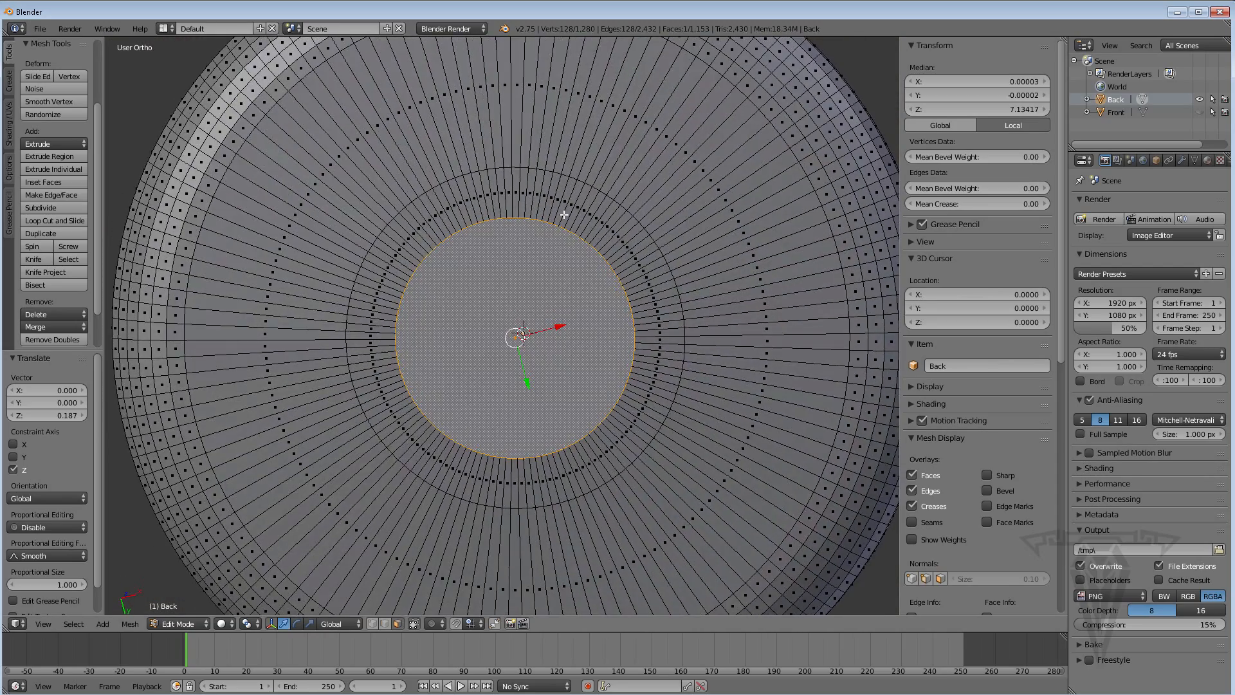
scroll(577, 260, down, 2)
key(s)
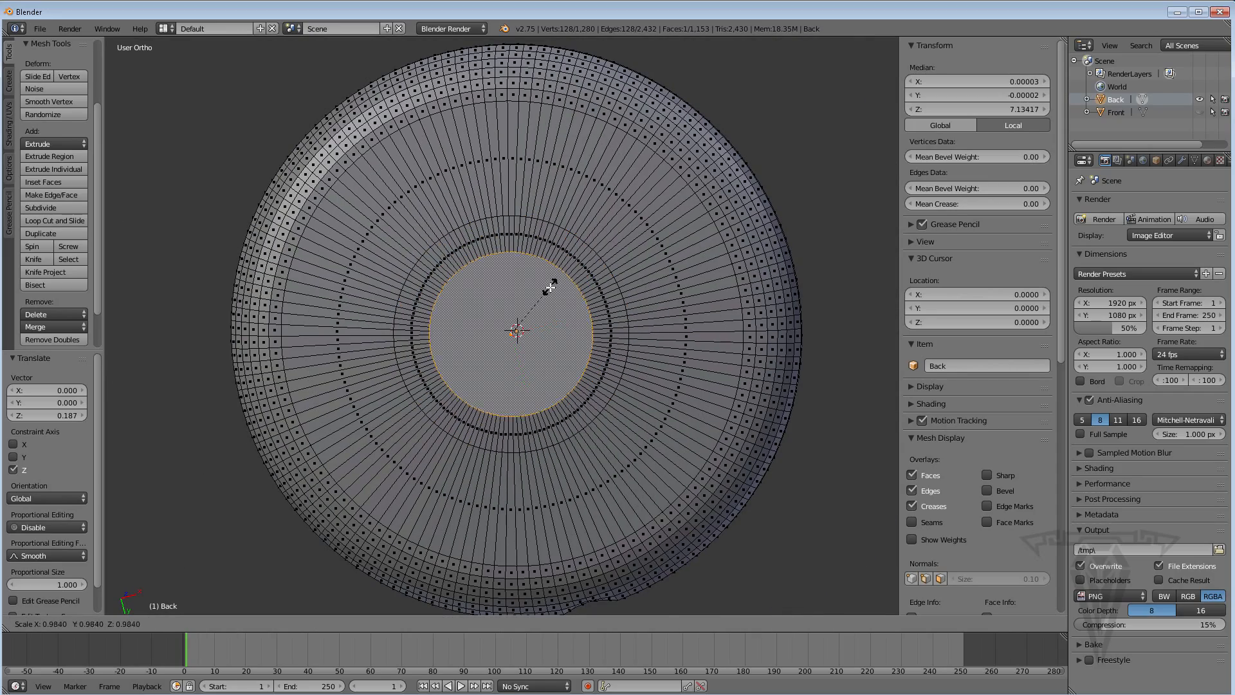
click(545, 297)
alt+scroll(546, 262, up, 1)
mouse_move(546, 263)
middle_down()
mouse_move(571, 403)
mouse_move(564, 258)
middle_up()
scroll(562, 277, up, 1)
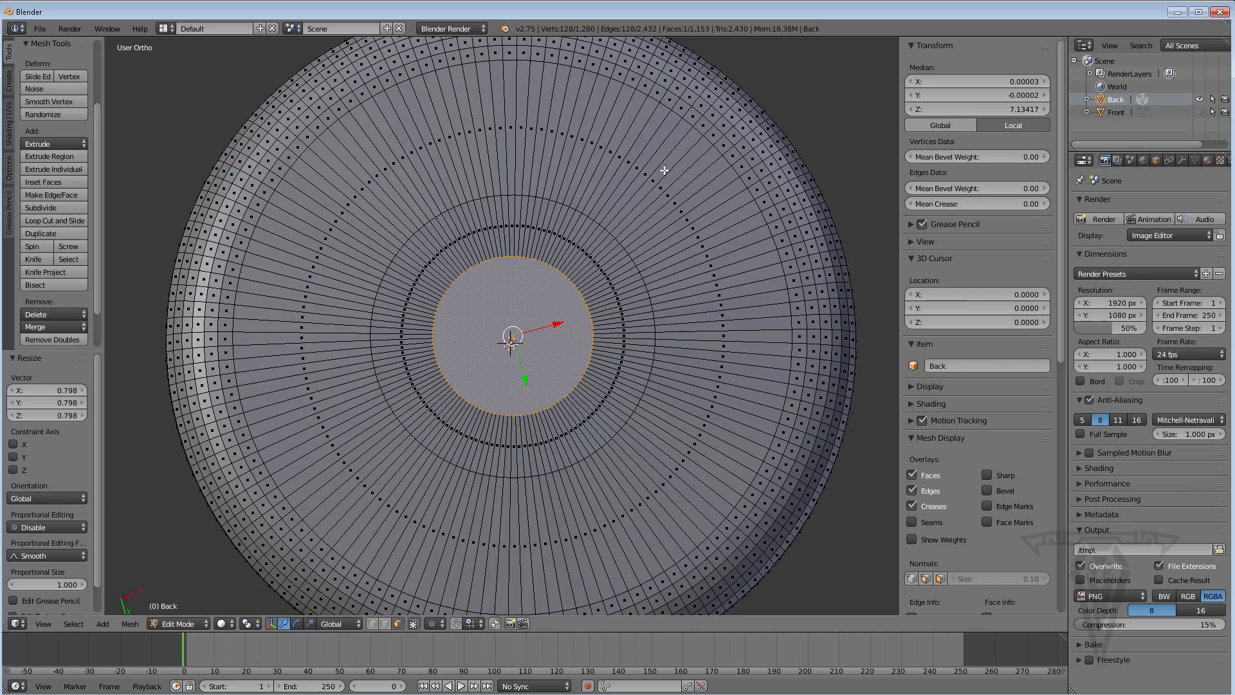
middle_drag(674, 324, 573, 399)
scroll(580, 426, up, 2)
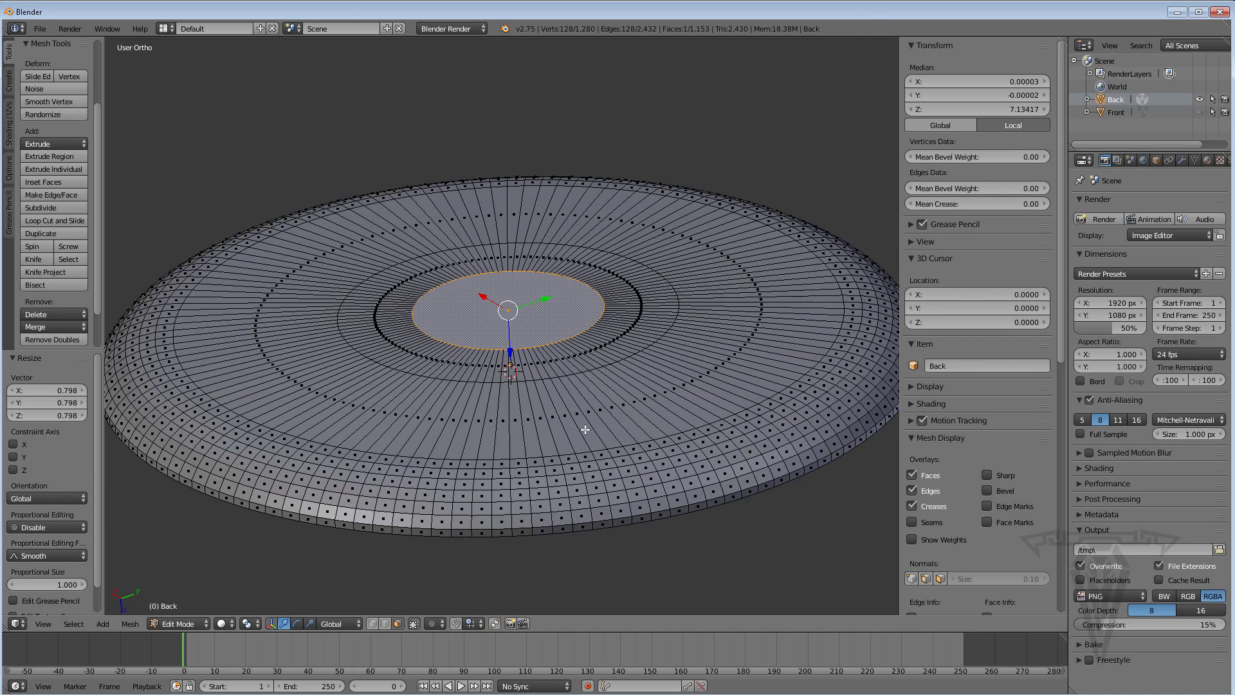
Select the ring of radial edges in the wide band around the inset on the outer face, and subdivide it with 2 cuts
click(385, 622)
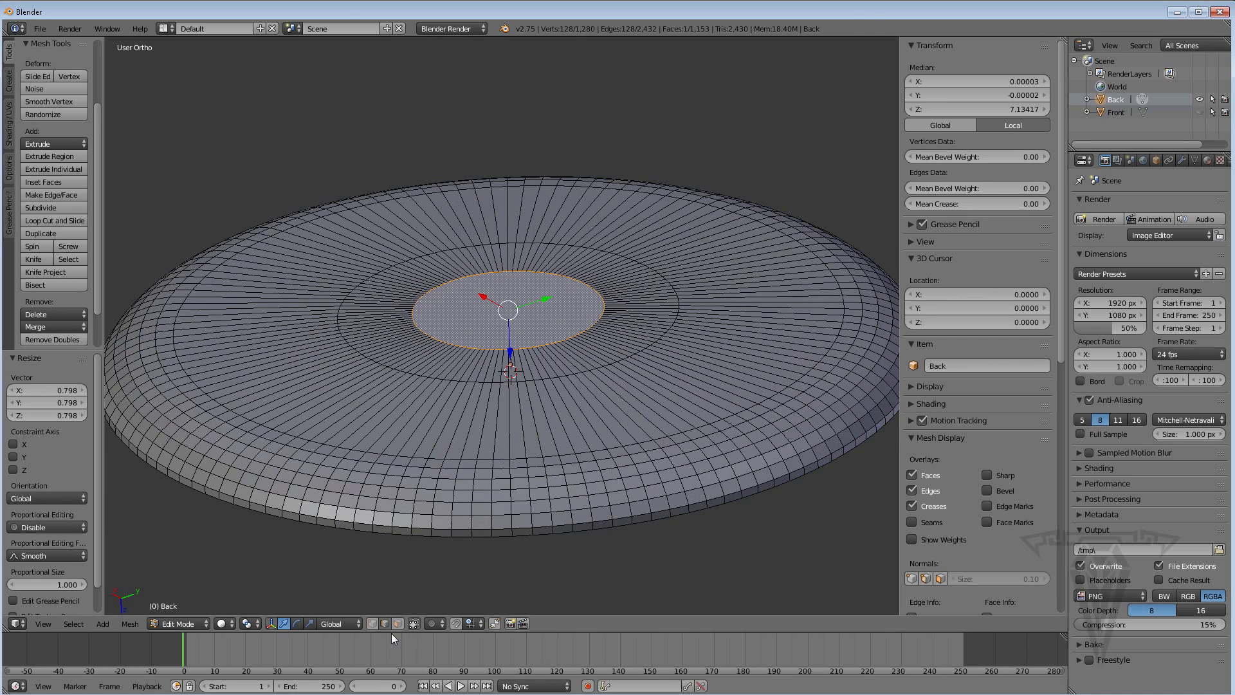
key(ctrl+Tab)
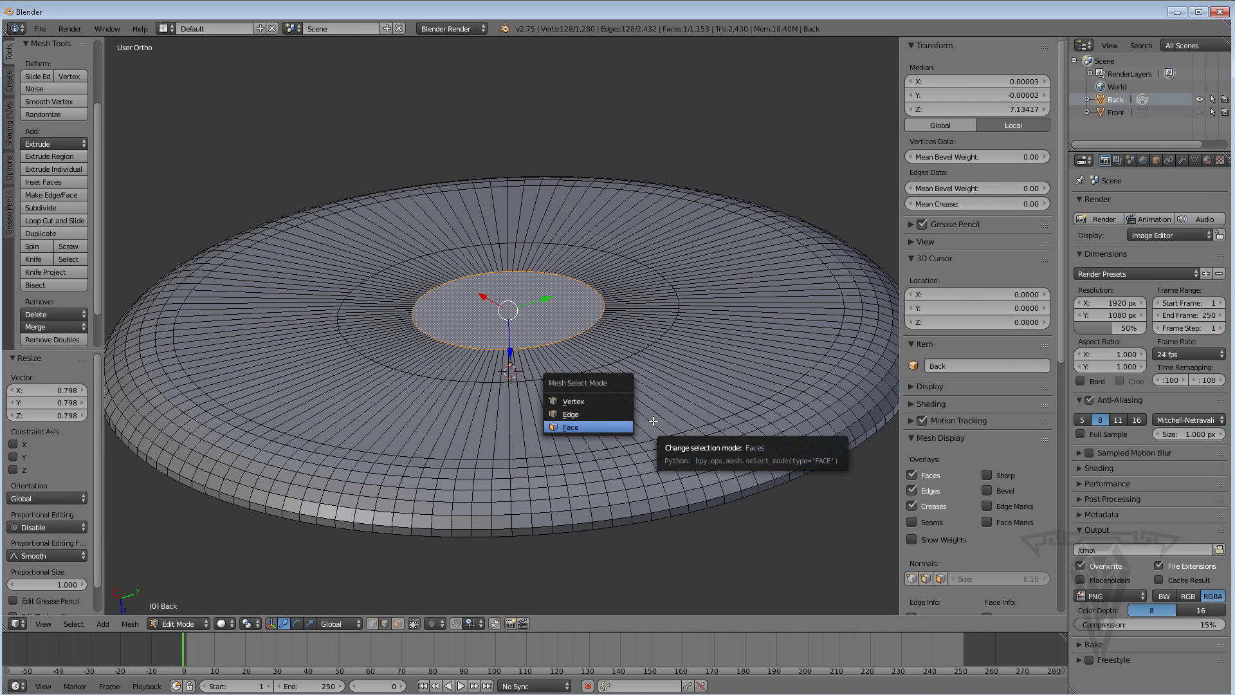
right_click(656, 422)
right_click(651, 422)
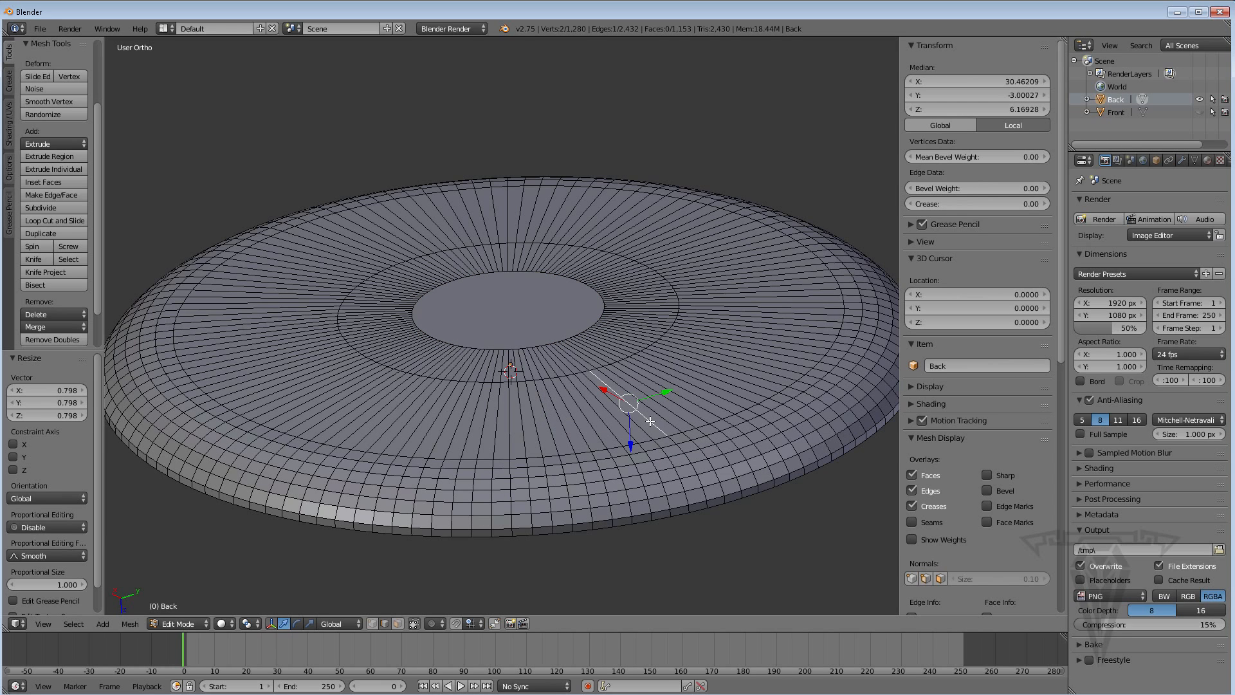
ctrl+alt+right_click(665, 419)
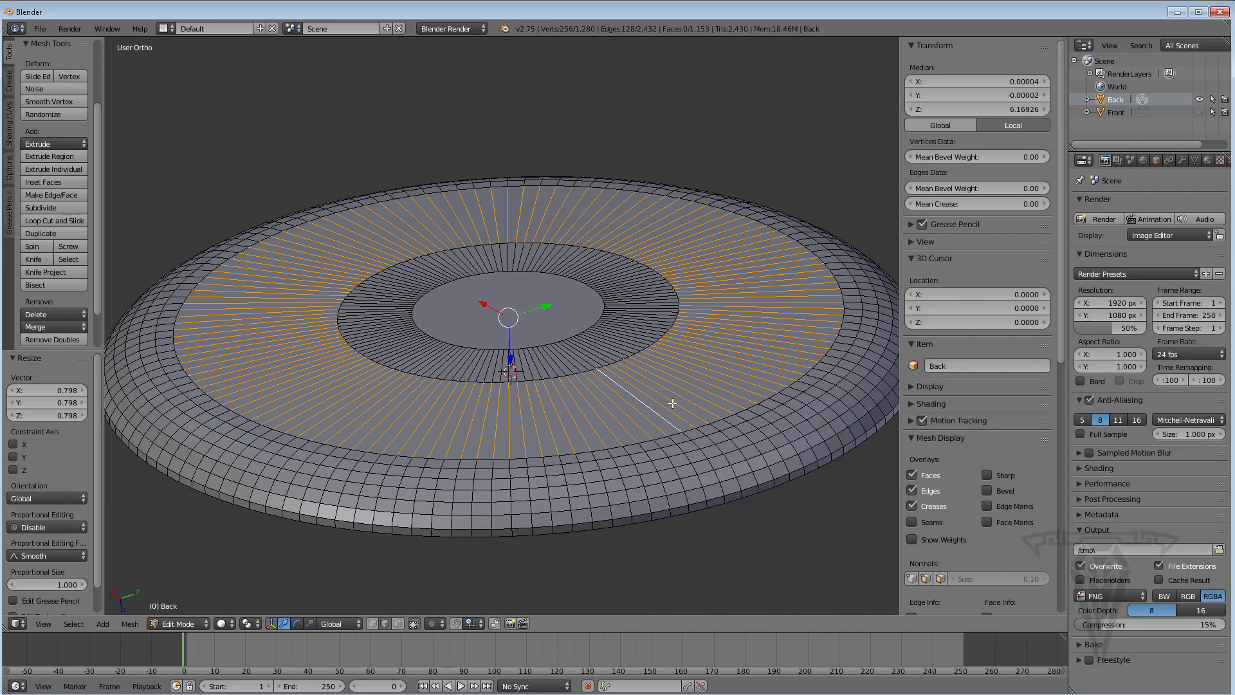
middle_drag(672, 404, 604, 388)
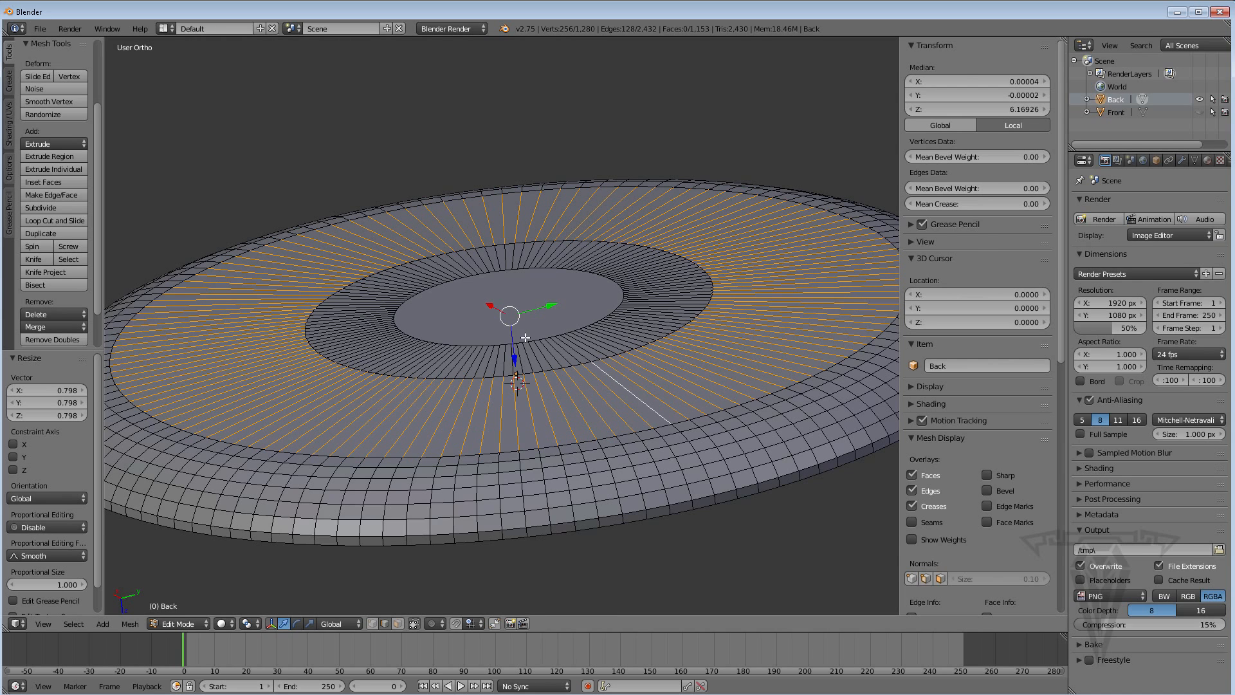
key(w)
click(492, 338)
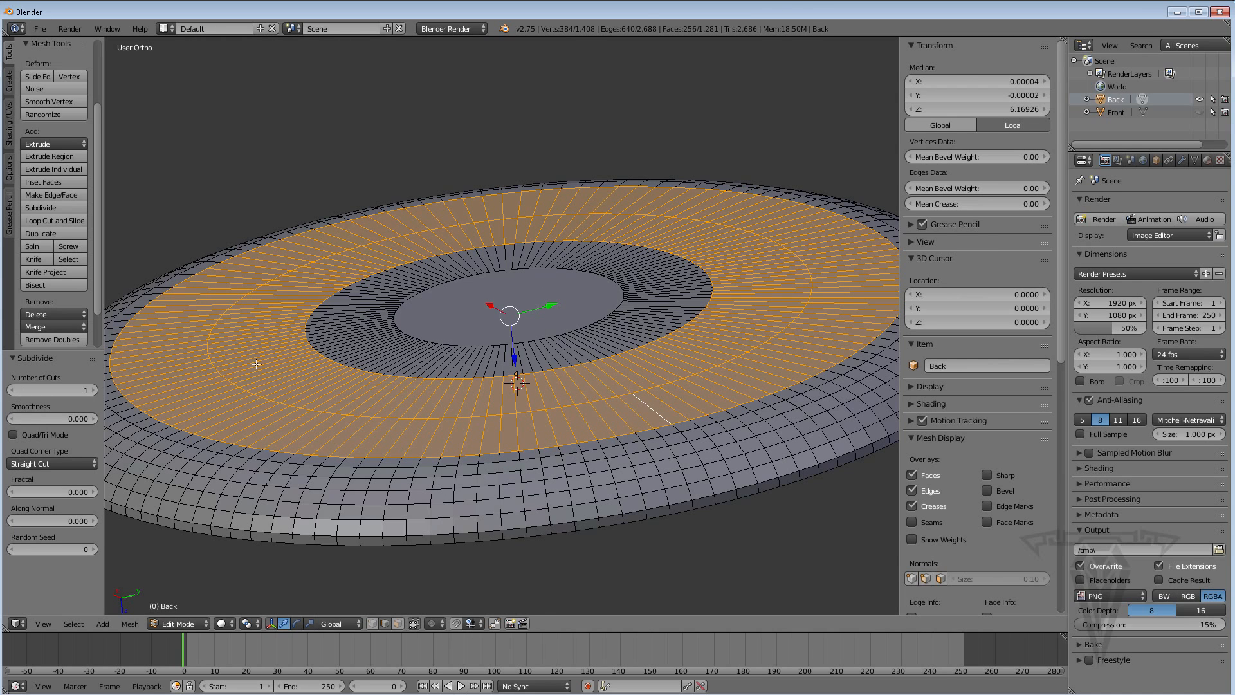
click(94, 390)
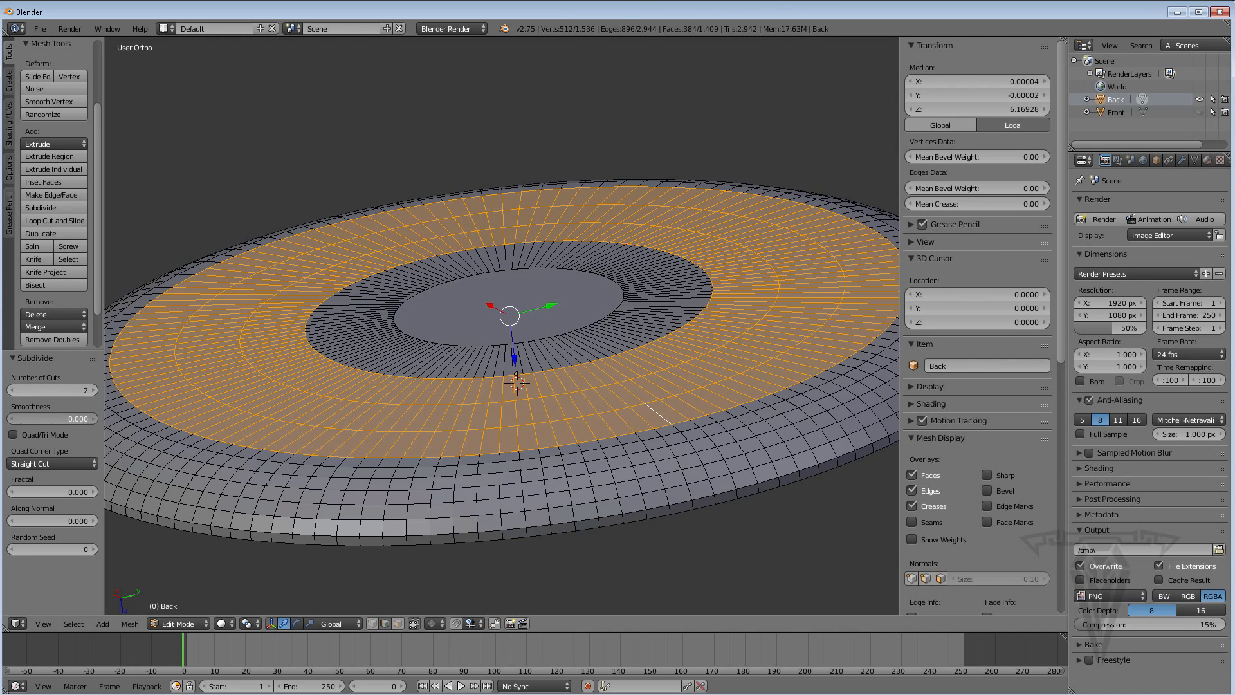
Set the subdivision's smoothness to 1.000 and check the curved band from several angles and in Object Mode
drag(57, 419, 70, 419)
middle_drag(400, 435, 287, 389)
drag(74, 419, 90, 419)
middle_drag(566, 392, 473, 452)
scroll(497, 372, down, 4)
middle_drag(497, 373, 520, 385)
scroll(520, 385, up, 2)
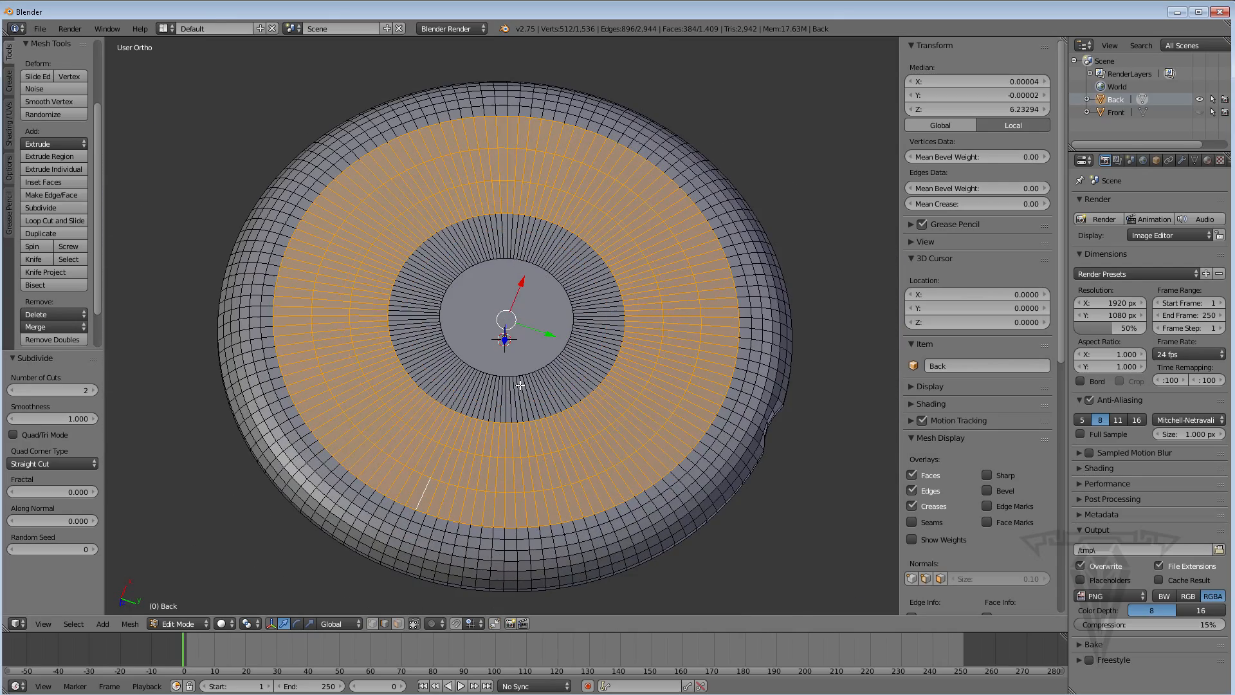
middle_drag(466, 465, 672, 448)
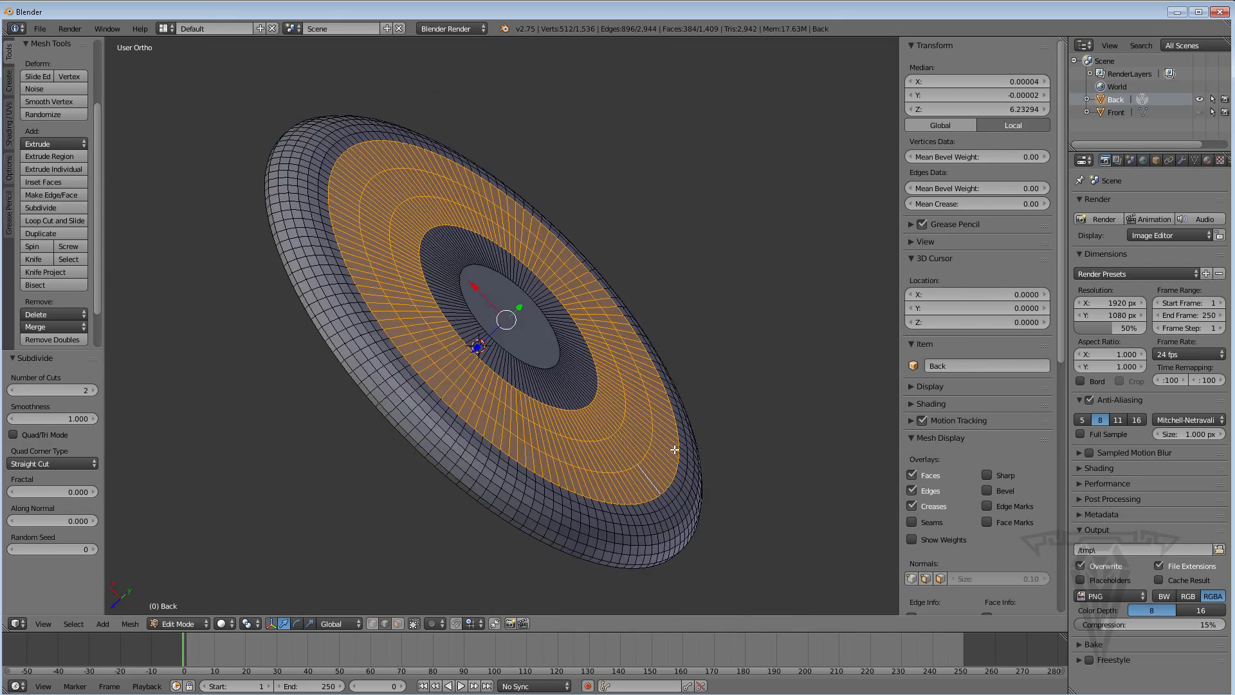
key(Tab)
middle_drag(571, 384, 401, 368)
key(Tab)
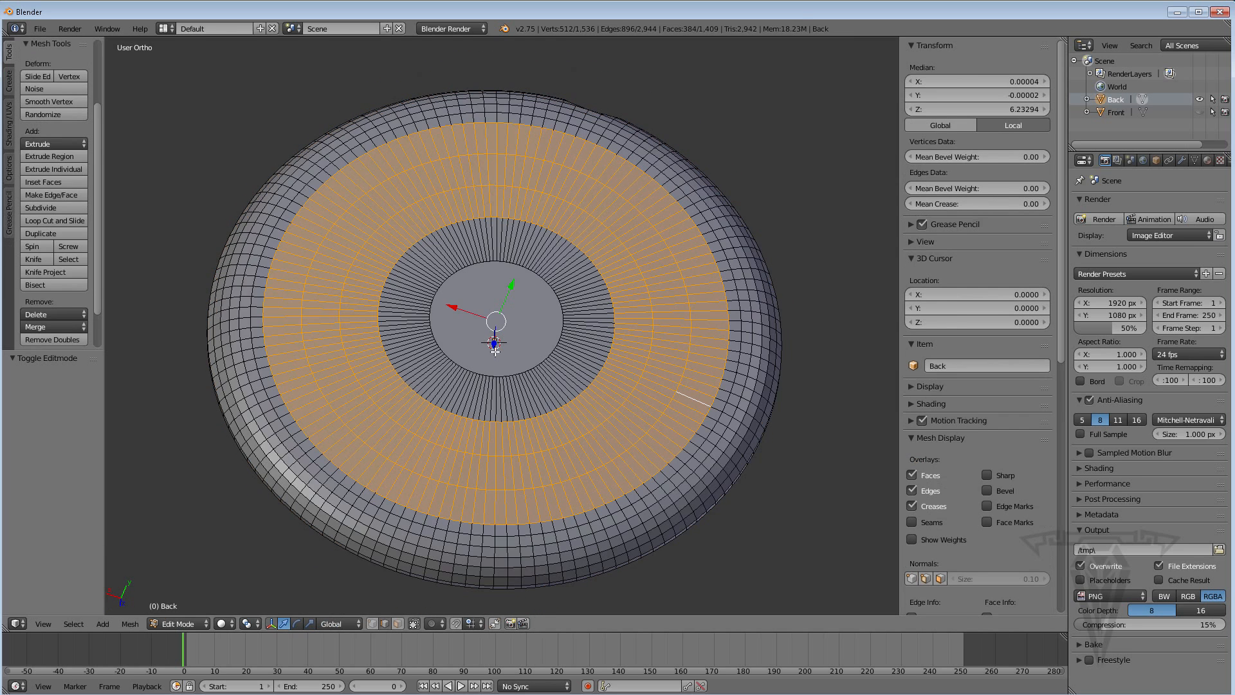
Select the central outer face, grow the selection outward to just short of the outermost rim loop, and shade those faces smooth
key(a)
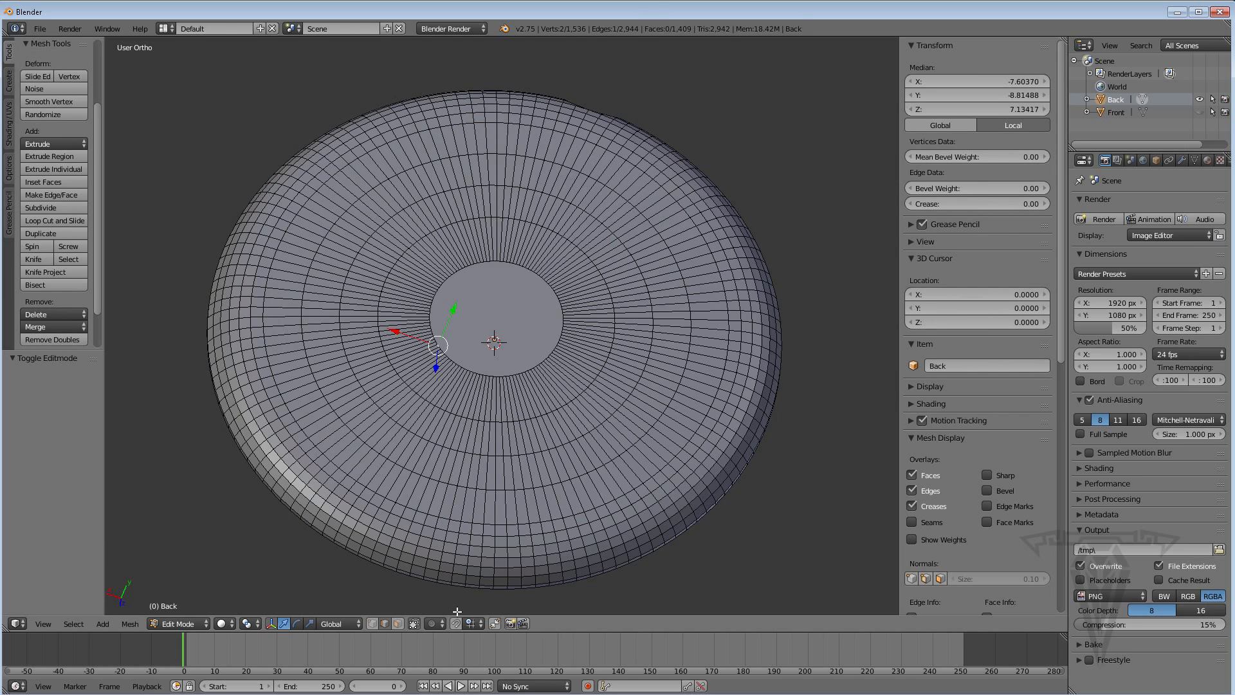
click(398, 624)
right_click(479, 368)
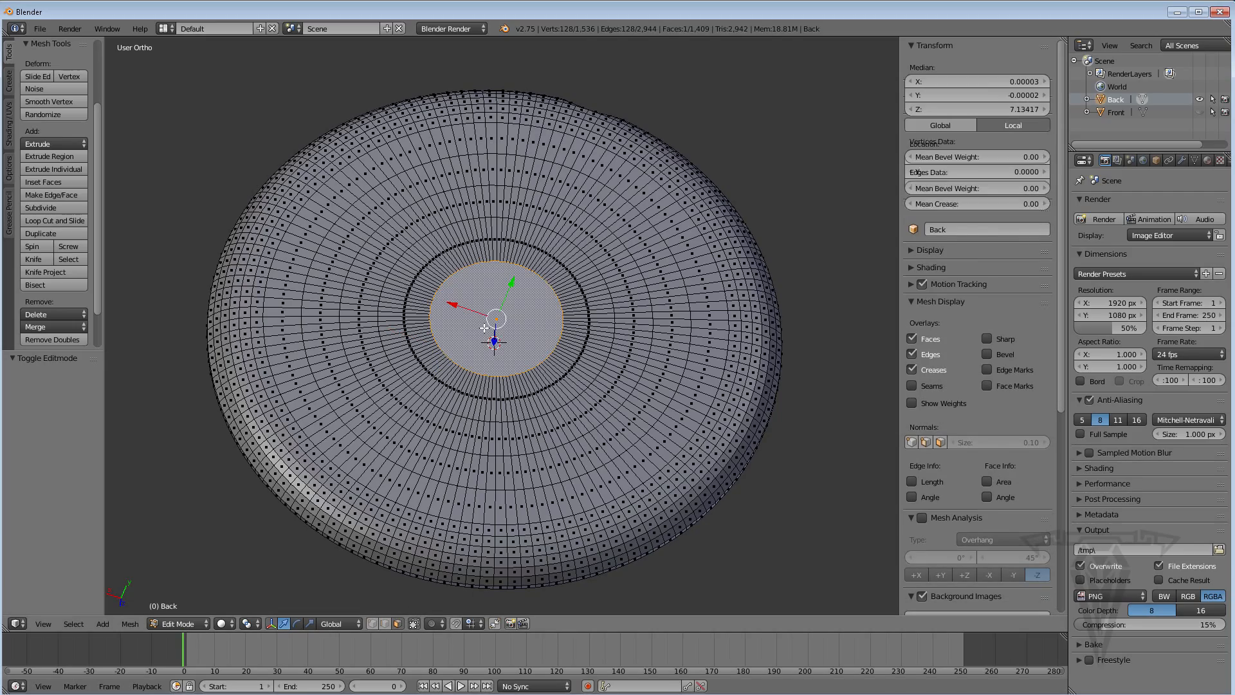
middle_drag(614, 426, 612, 376)
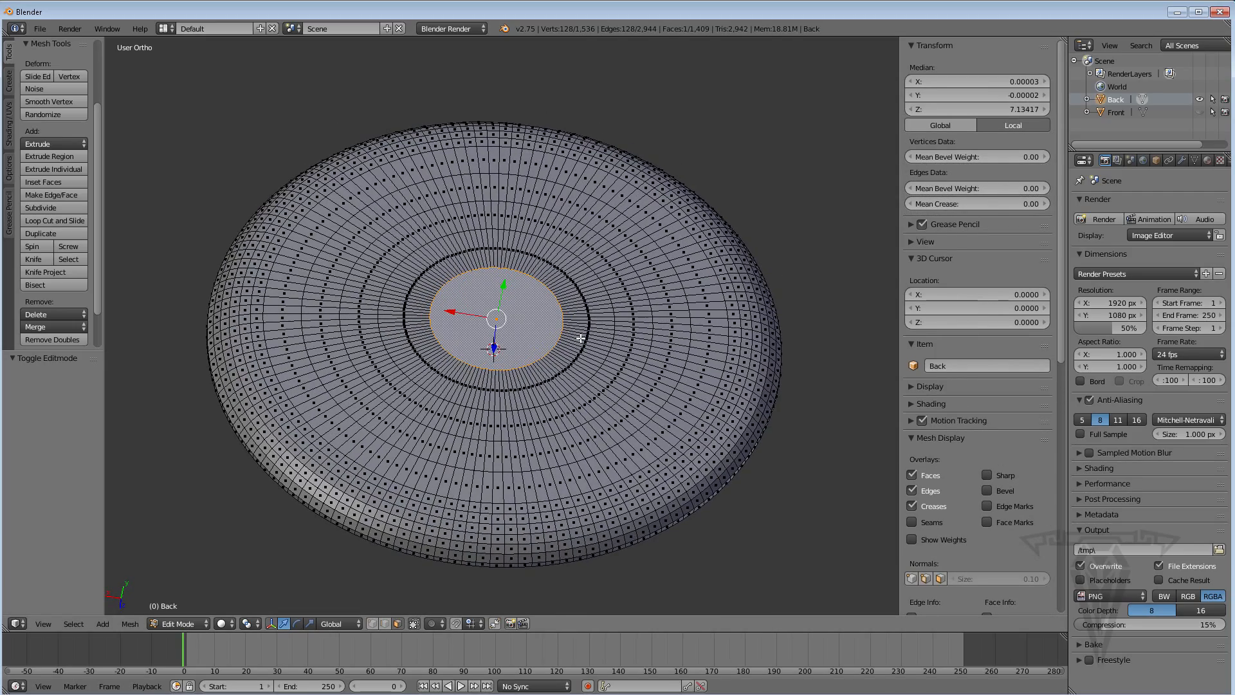
scroll(585, 337, up, 1)
click(76, 624)
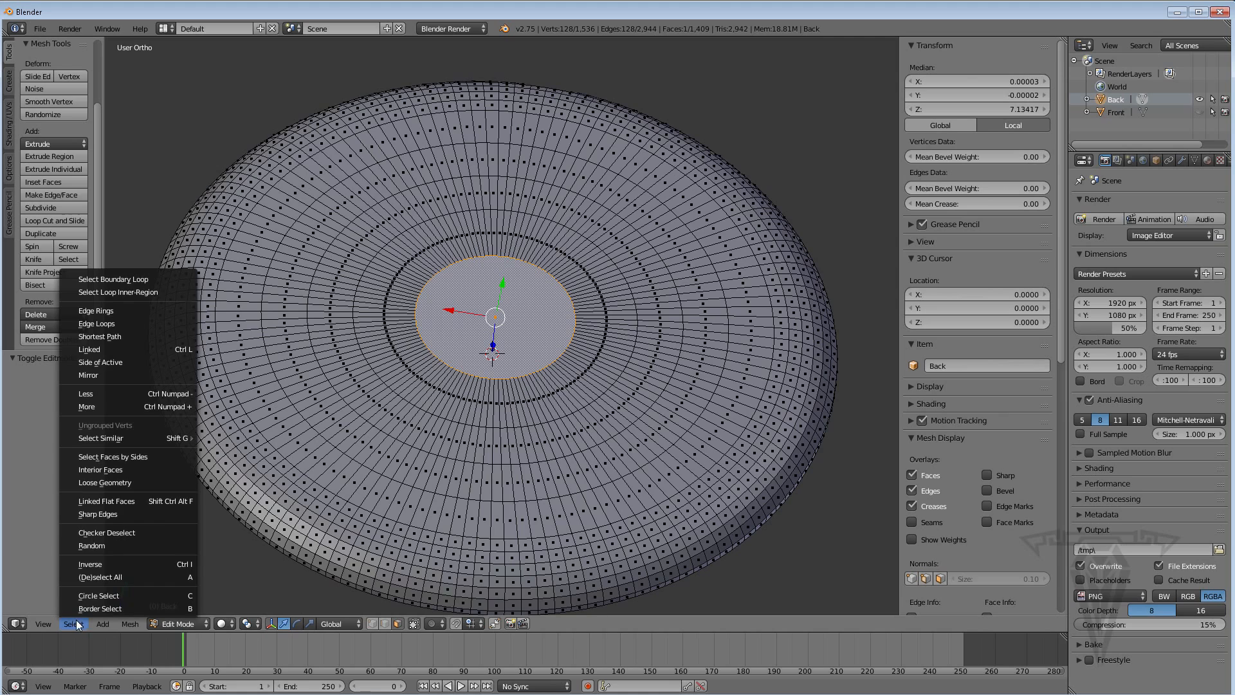
click(175, 406)
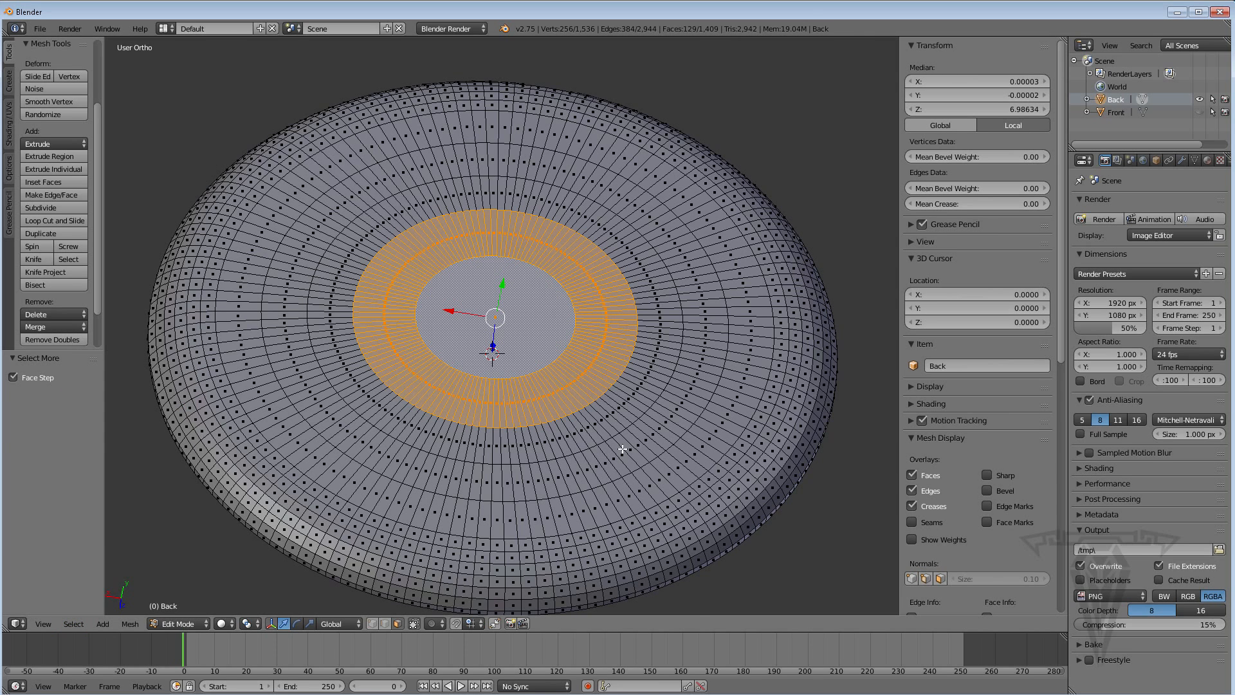
key(ctrl+KP_Add)
key(ctrl+KP_Add)
key(ctrl+KP_Add)
key(ctrl+KP_Add)
key(ctrl+KP_Add)
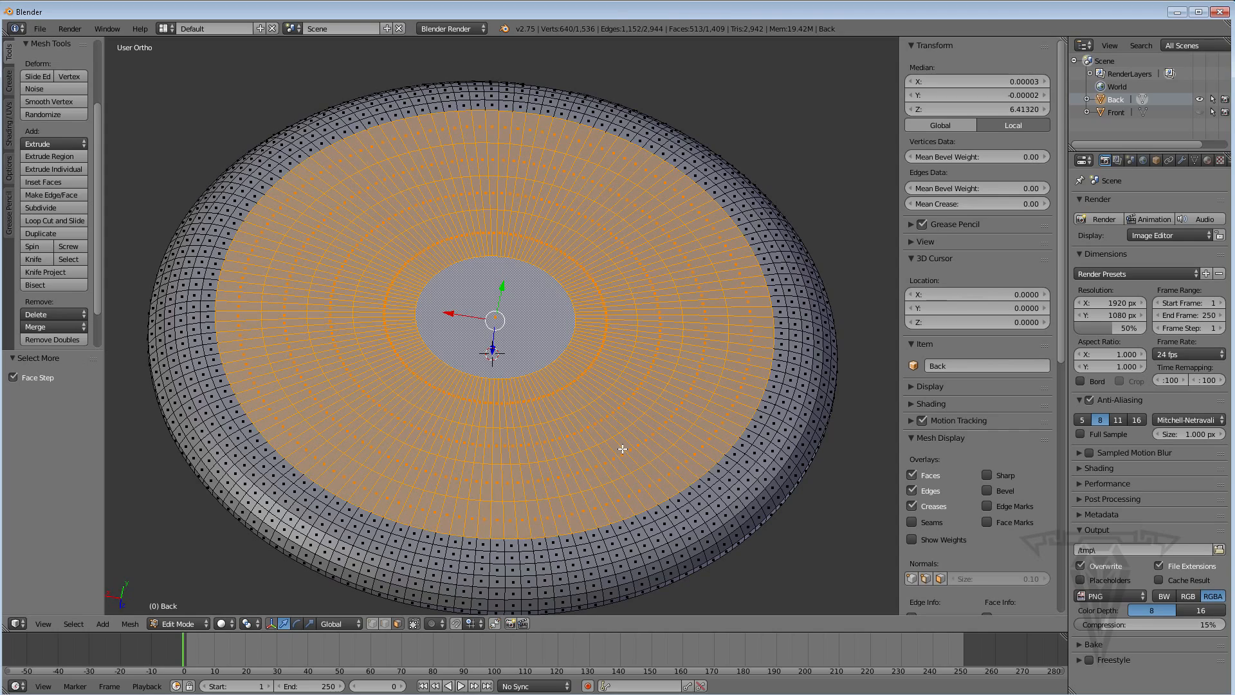
key(ctrl+KP_Add)
key(ctrl+KP_Add)
key(ctrl+KP_Add)
key(ctrl+KP_Add)
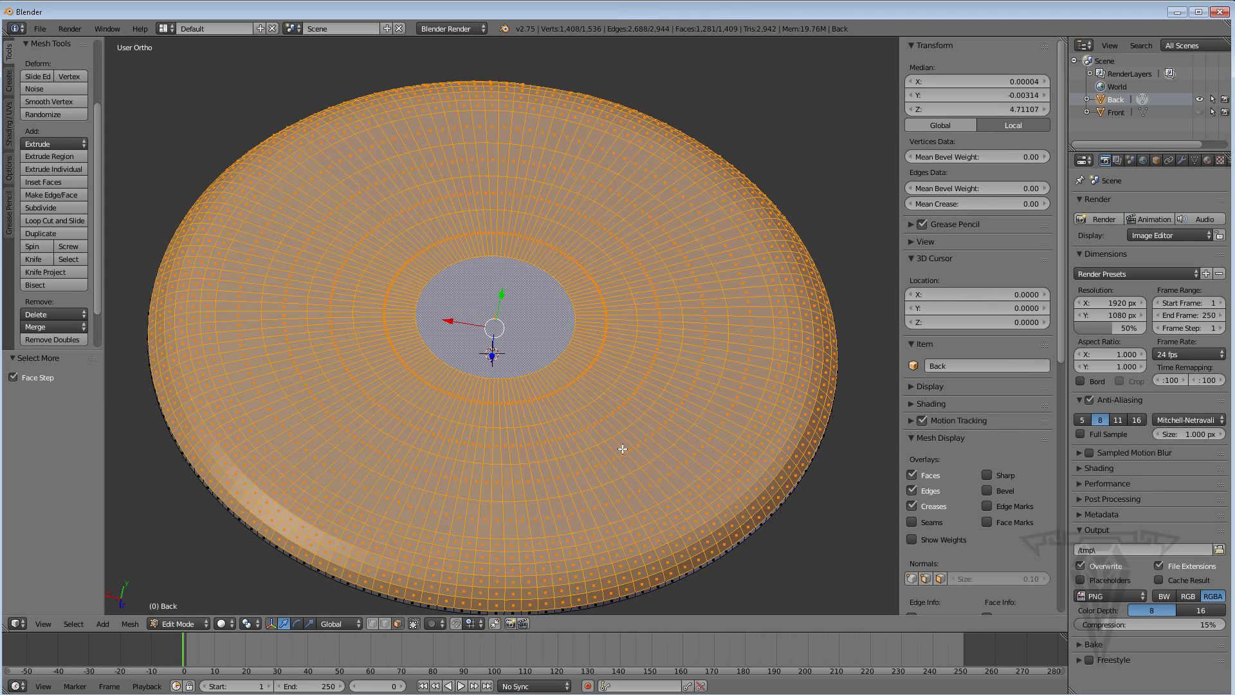
middle_drag(503, 410, 517, 388)
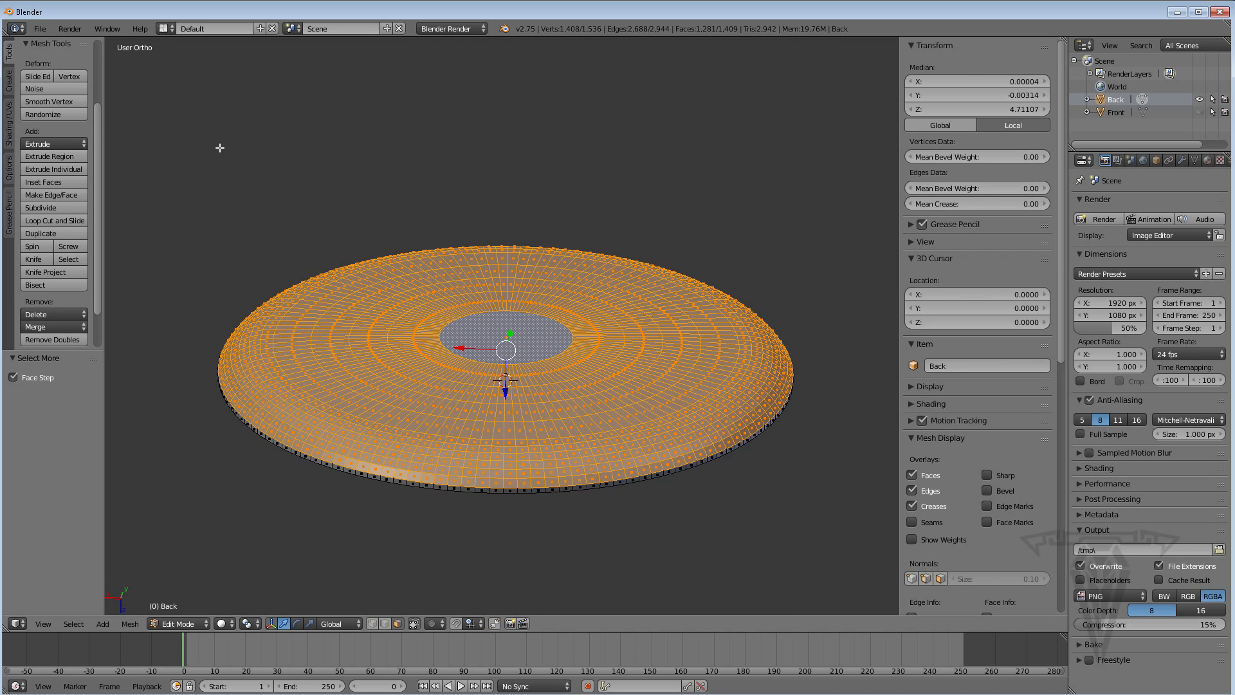
click(10, 131)
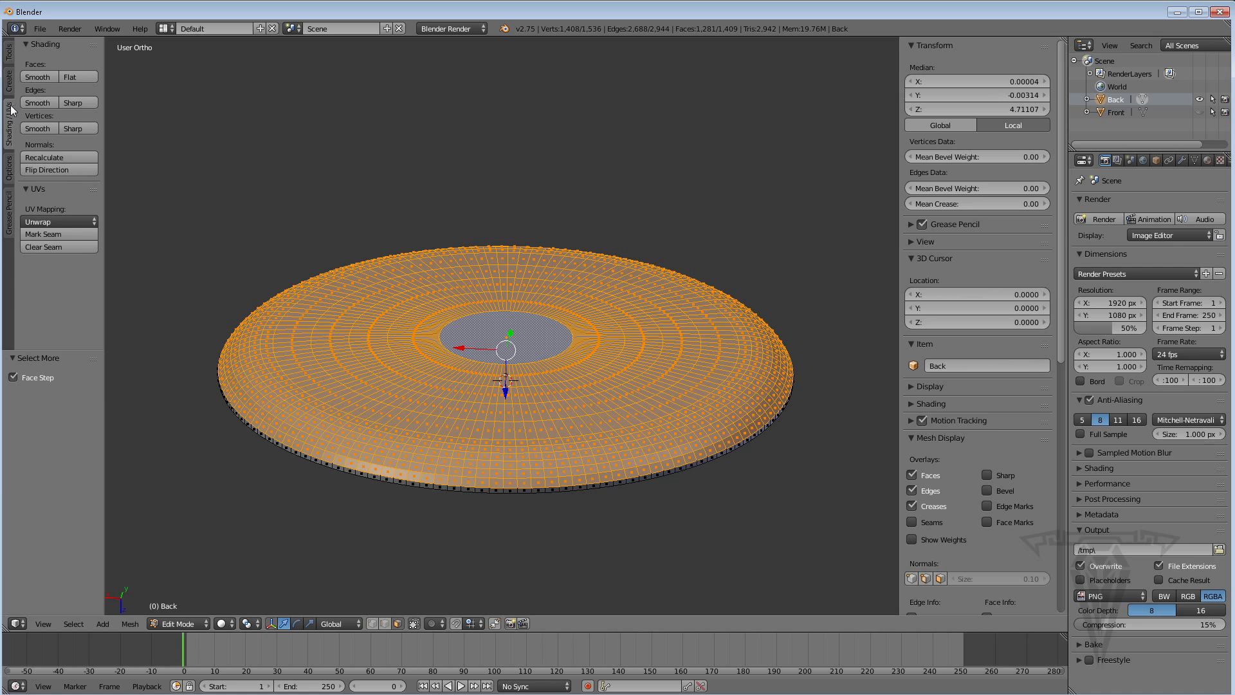
scroll(455, 340, up, 3)
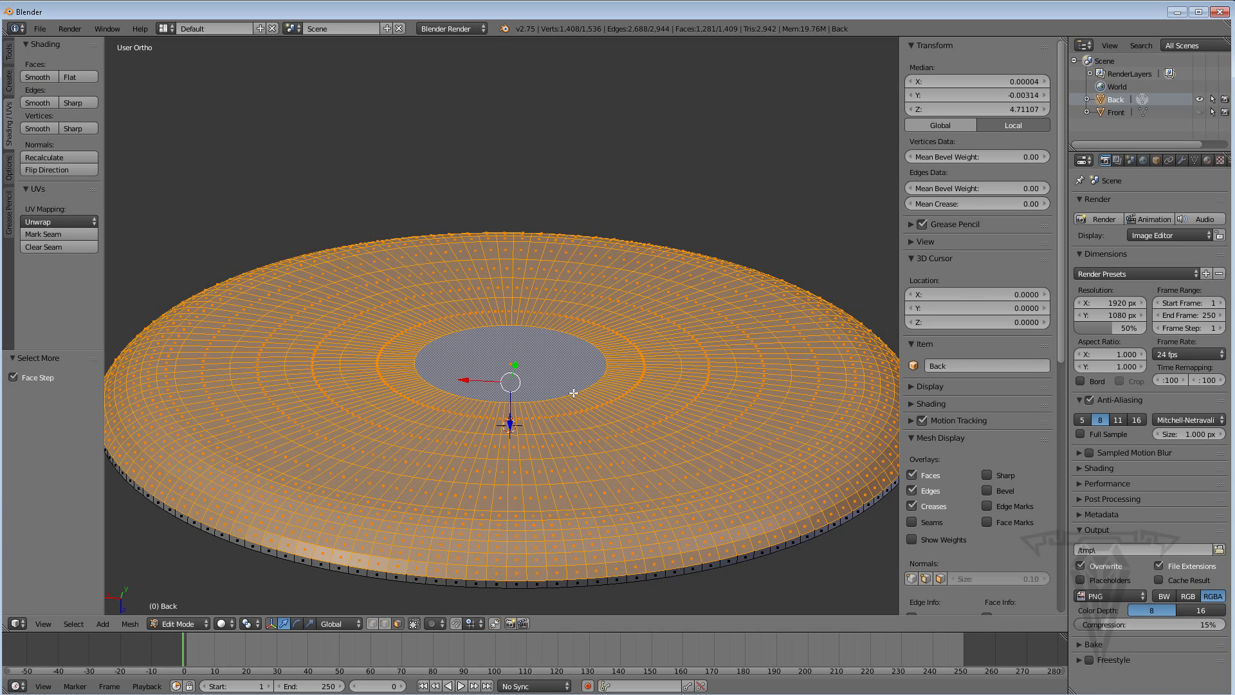
key(w)
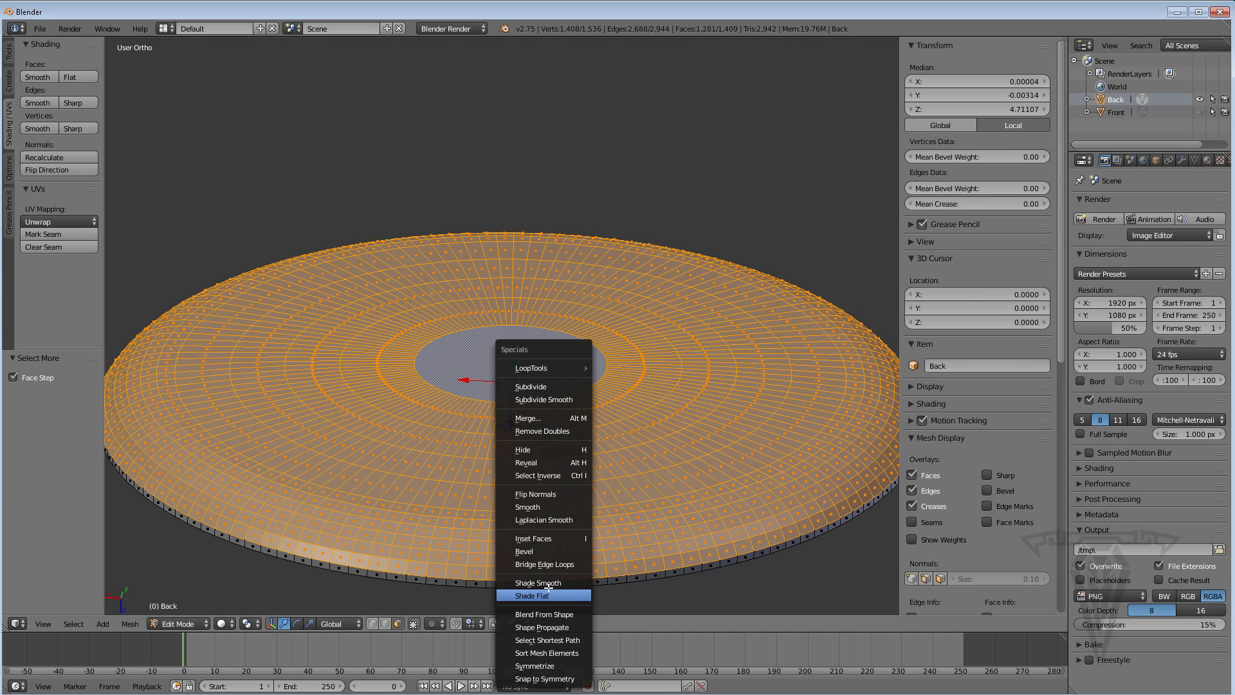
click(548, 583)
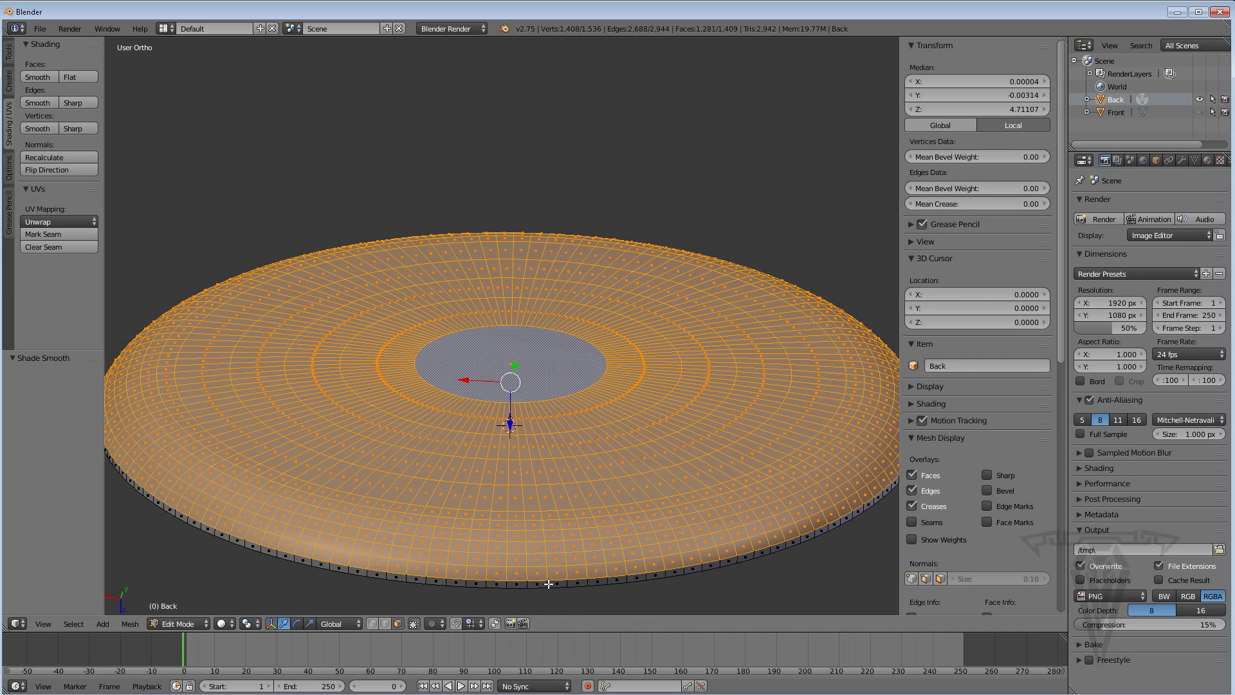
key(Tab)
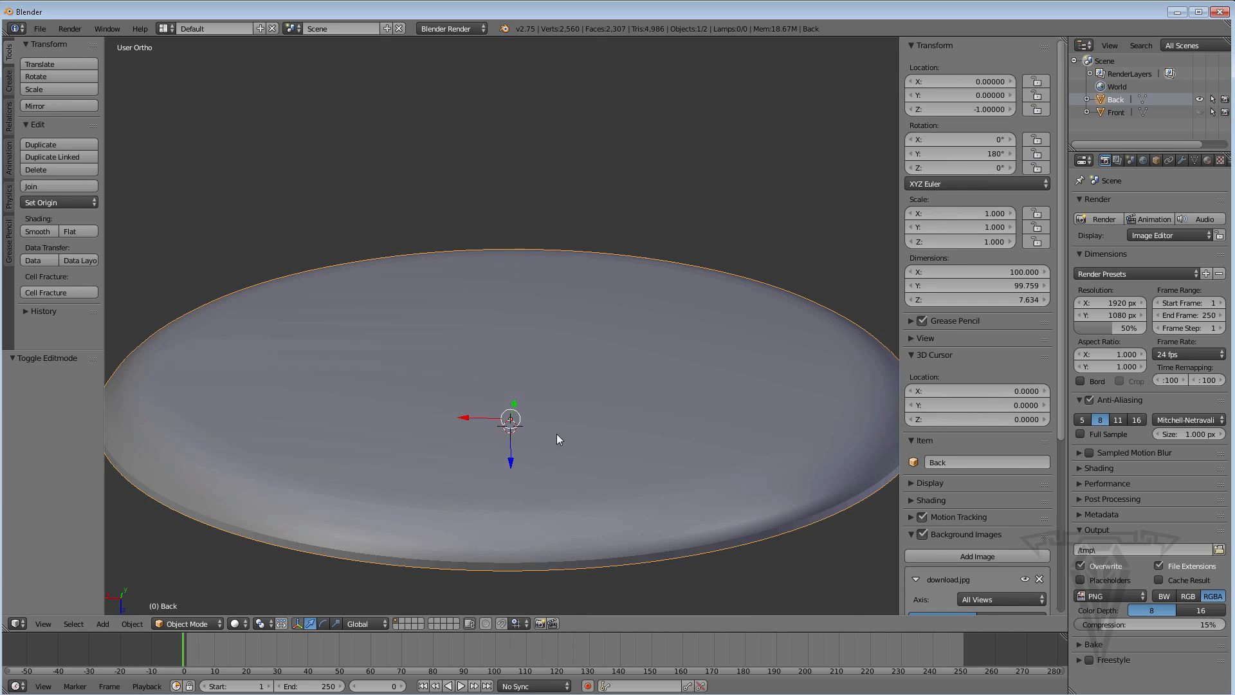
mouse_move(557, 433)
middle_down()
mouse_move(565, 598)
mouse_move(564, 364)
mouse_move(563, 491)
mouse_move(546, 510)
middle_up()
Select the outermost rim's face loop, shade it smooth, and inspect the inside of the Back half in Object Mode
key(Tab)
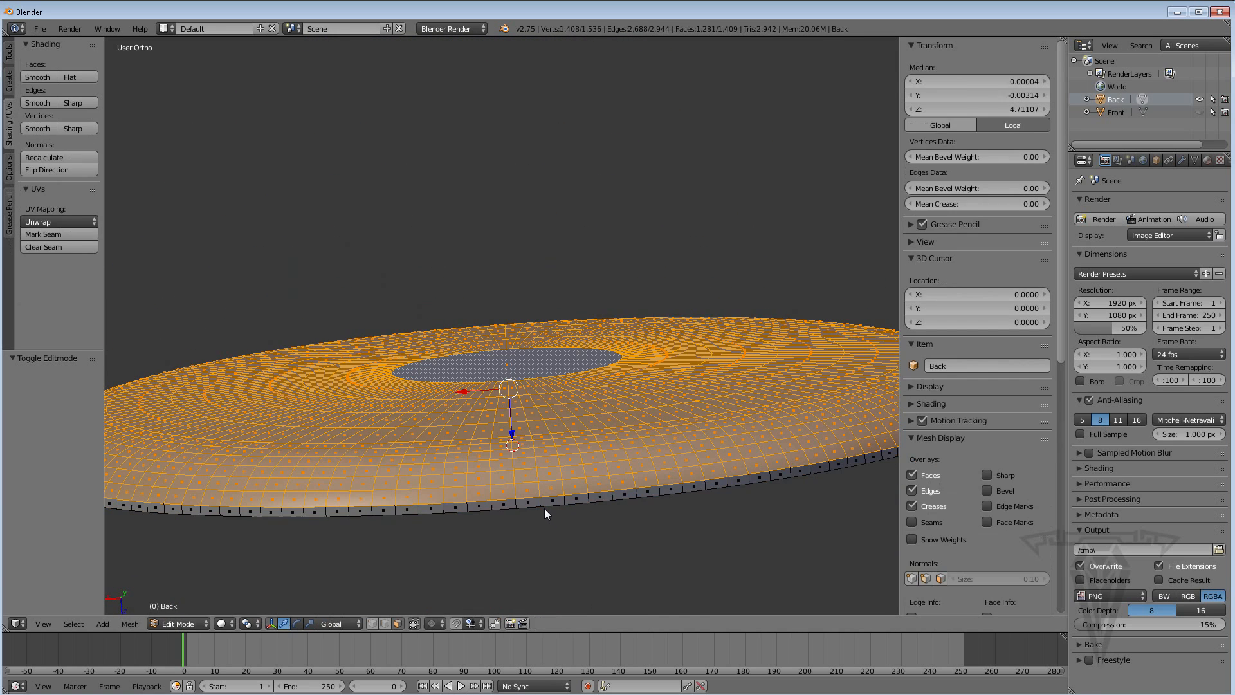
alt+right_click(539, 502)
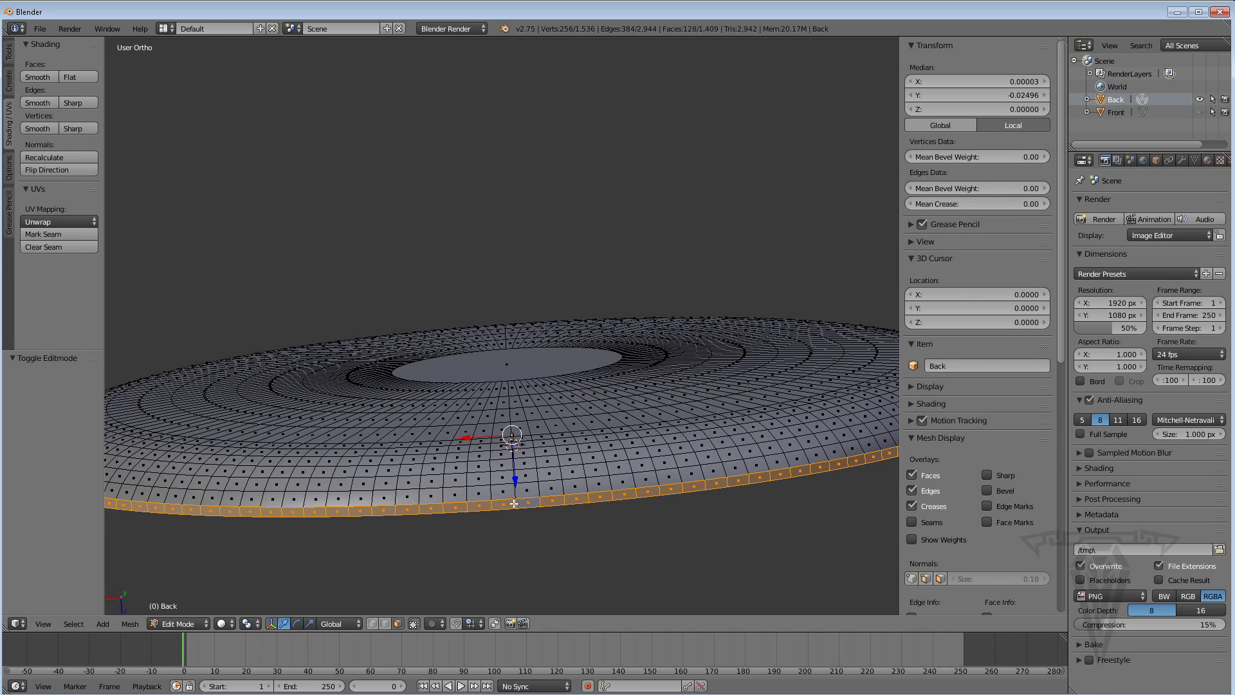
click(50, 75)
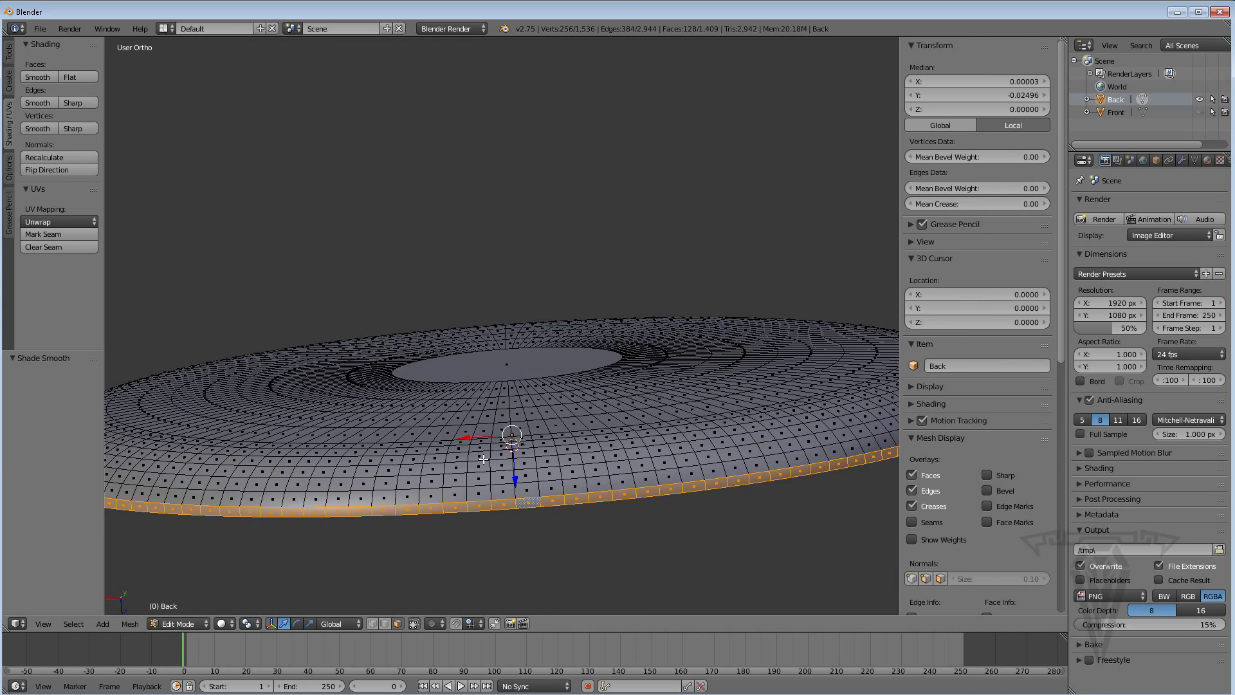
scroll(559, 532, up, 3)
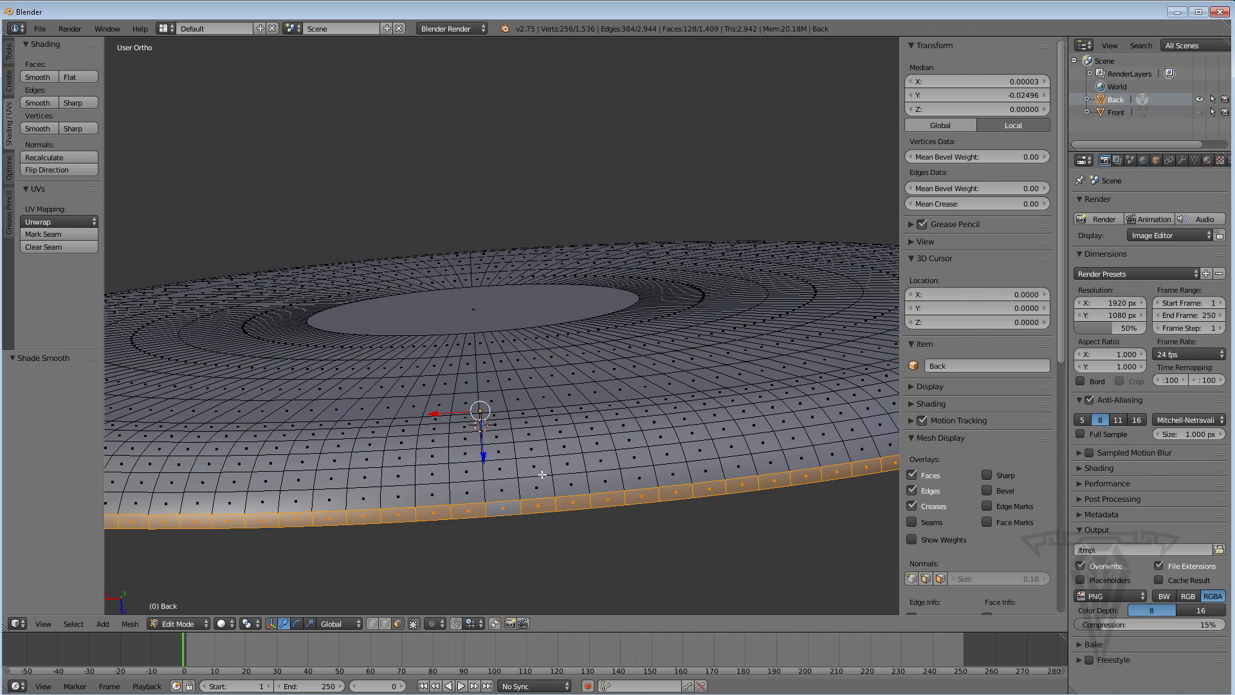
scroll(542, 474, down, 2)
key(Tab)
middle_drag(551, 415, 601, 307)
scroll(570, 388, down, 4)
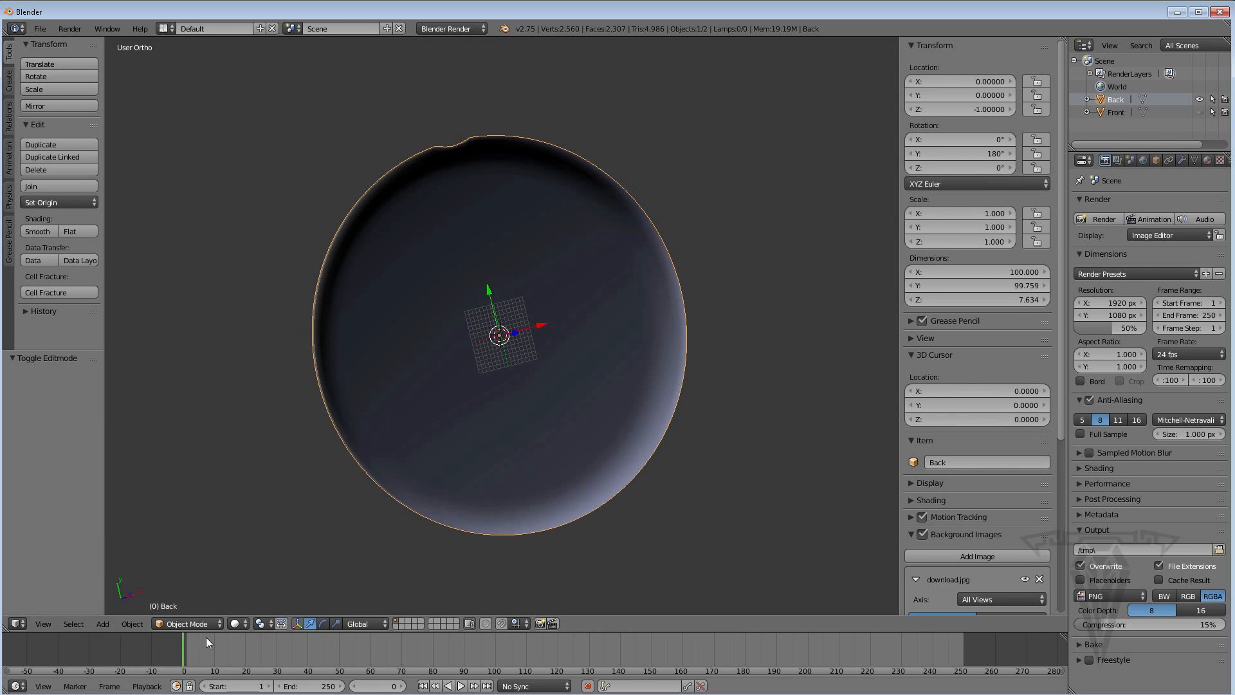
Add a Solidify modifier to the Back half and view its shell near the notch
click(1182, 163)
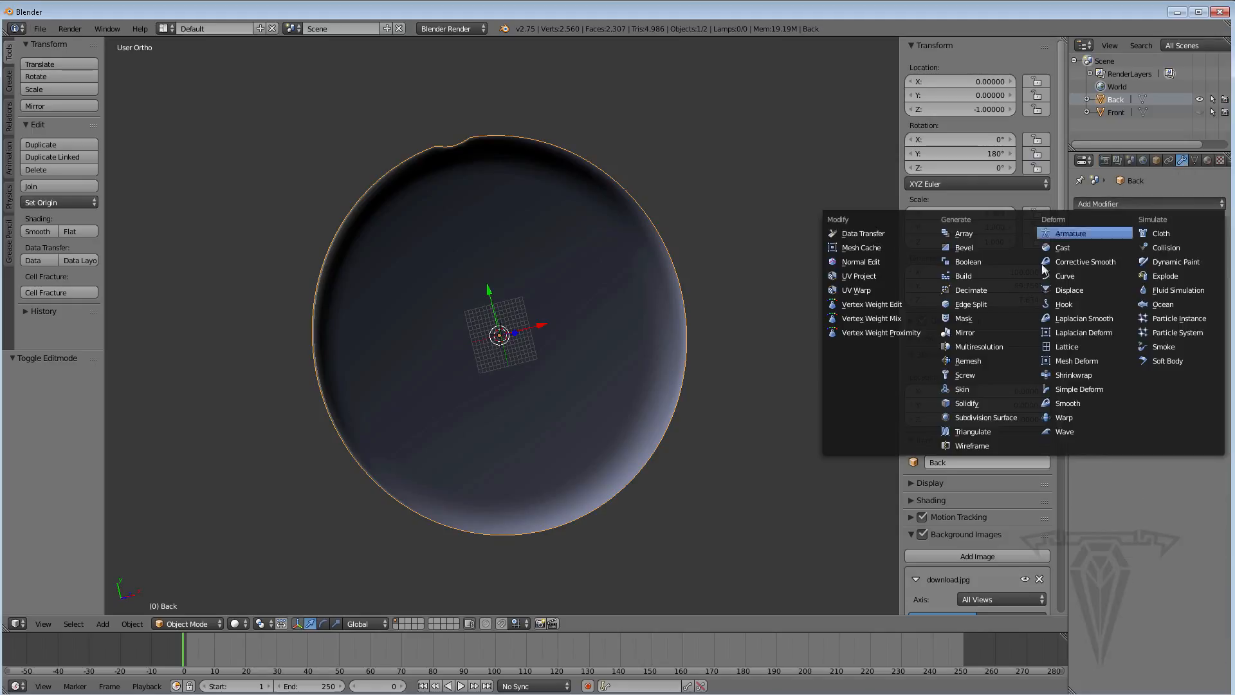
click(959, 400)
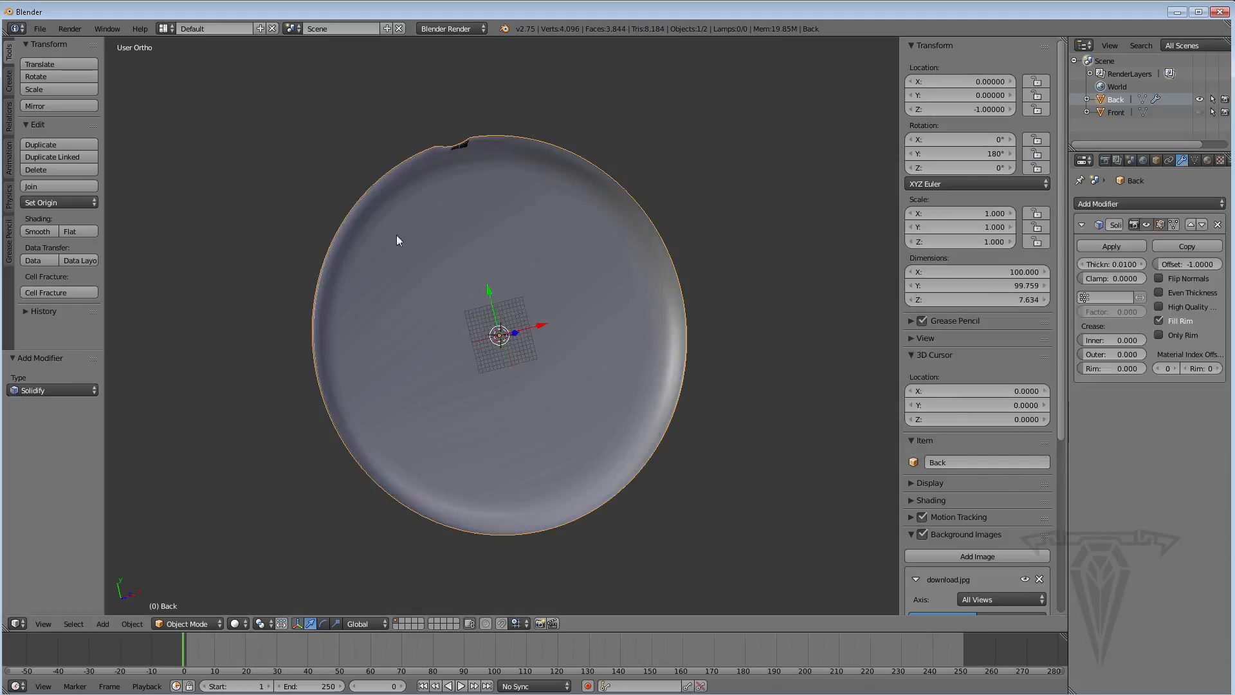
middle_drag(400, 240, 538, 253)
scroll(538, 253, up, 5)
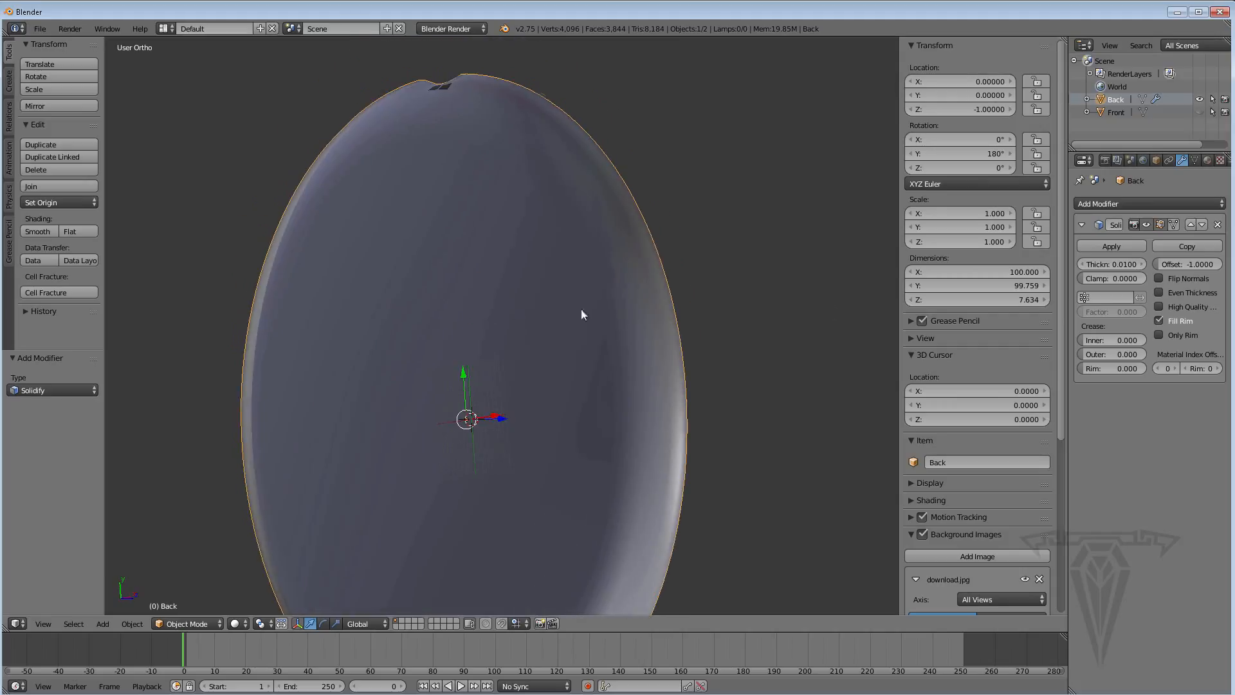
Set the Solidify modifier's thickness to 1.0000 and view the shell around the notch
click(1139, 263)
text(1)
key(Return)
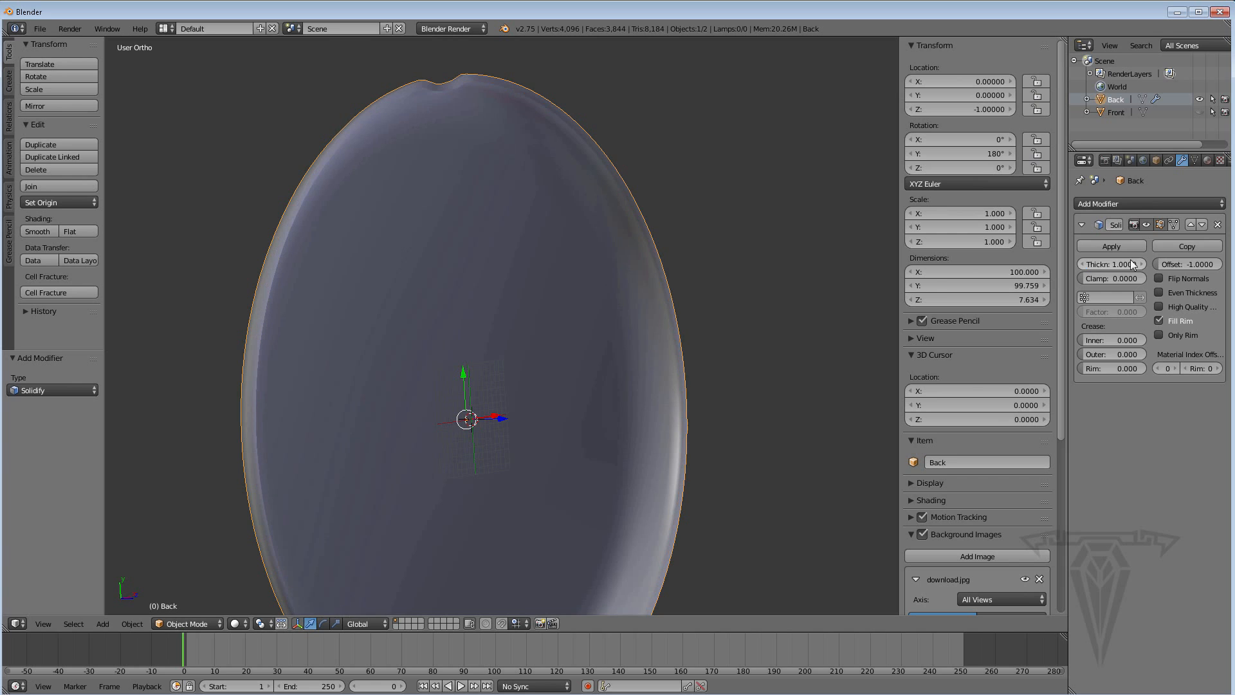
scroll(554, 279, up, 4)
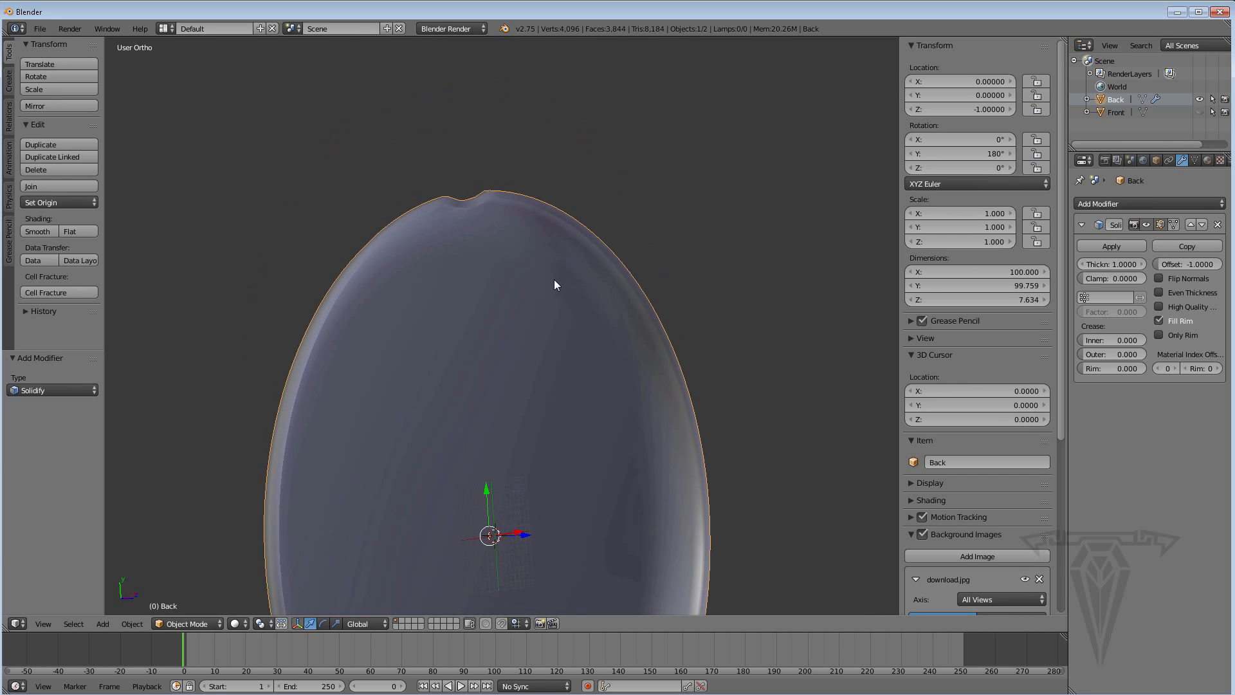
scroll(449, 252, up, 2)
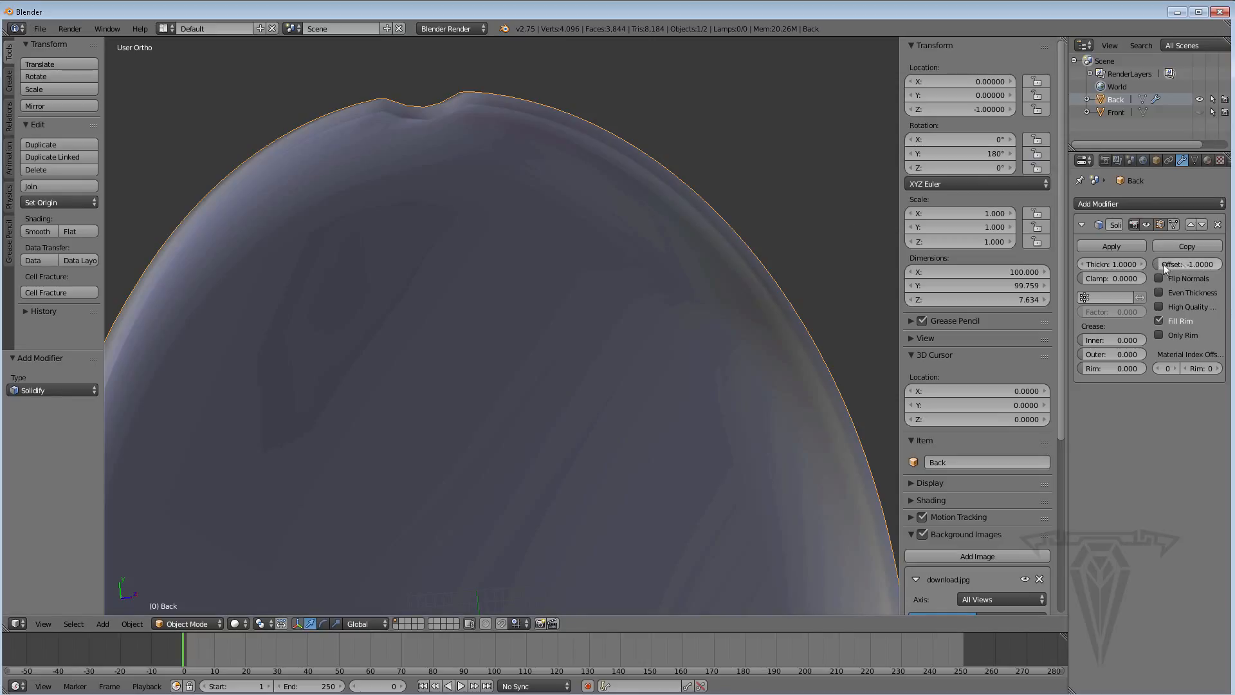
middle_drag(698, 156, 673, 177)
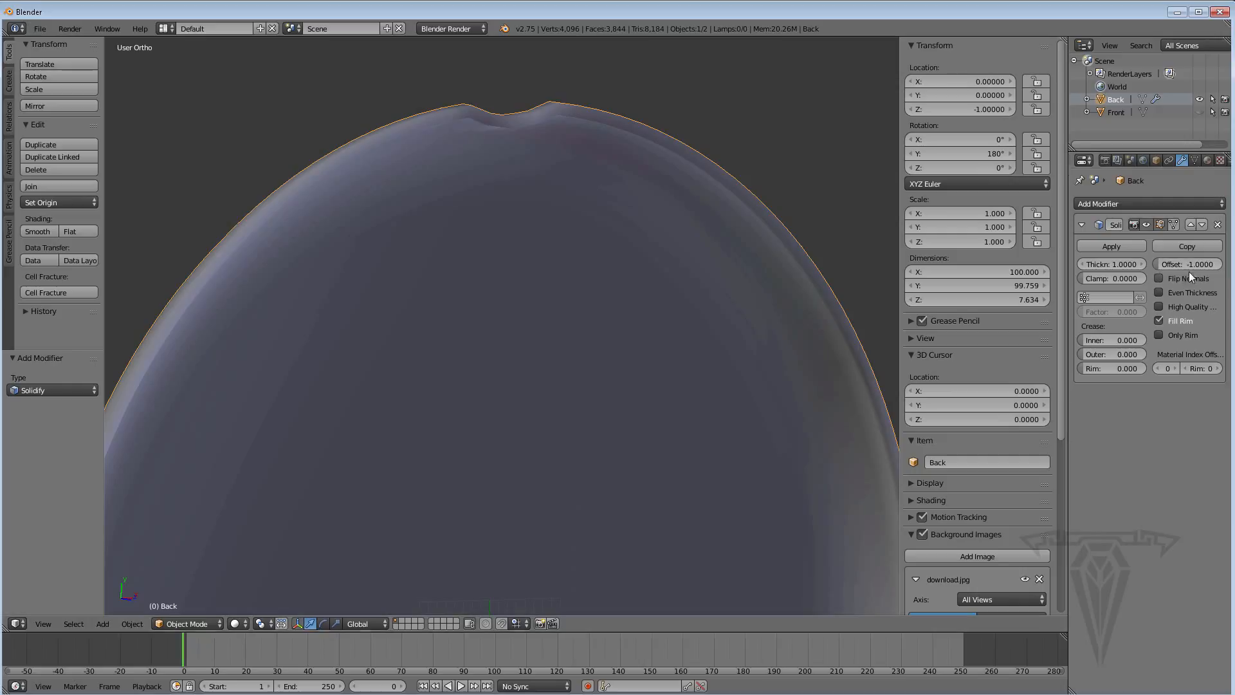
Turn on high-quality normals and even thickness for the Back half's Solidify modifier, and apply it
click(1160, 307)
click(1162, 294)
middle_drag(601, 302, 527, 268)
scroll(527, 268, up, 3)
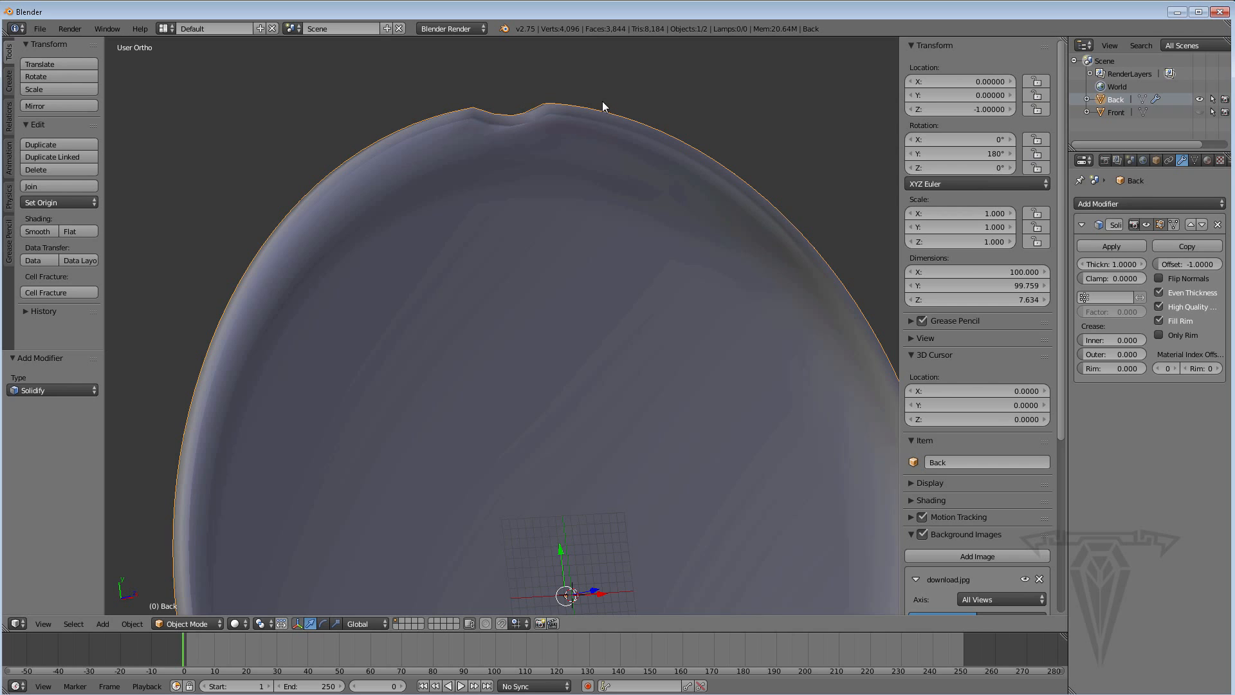
click(1108, 244)
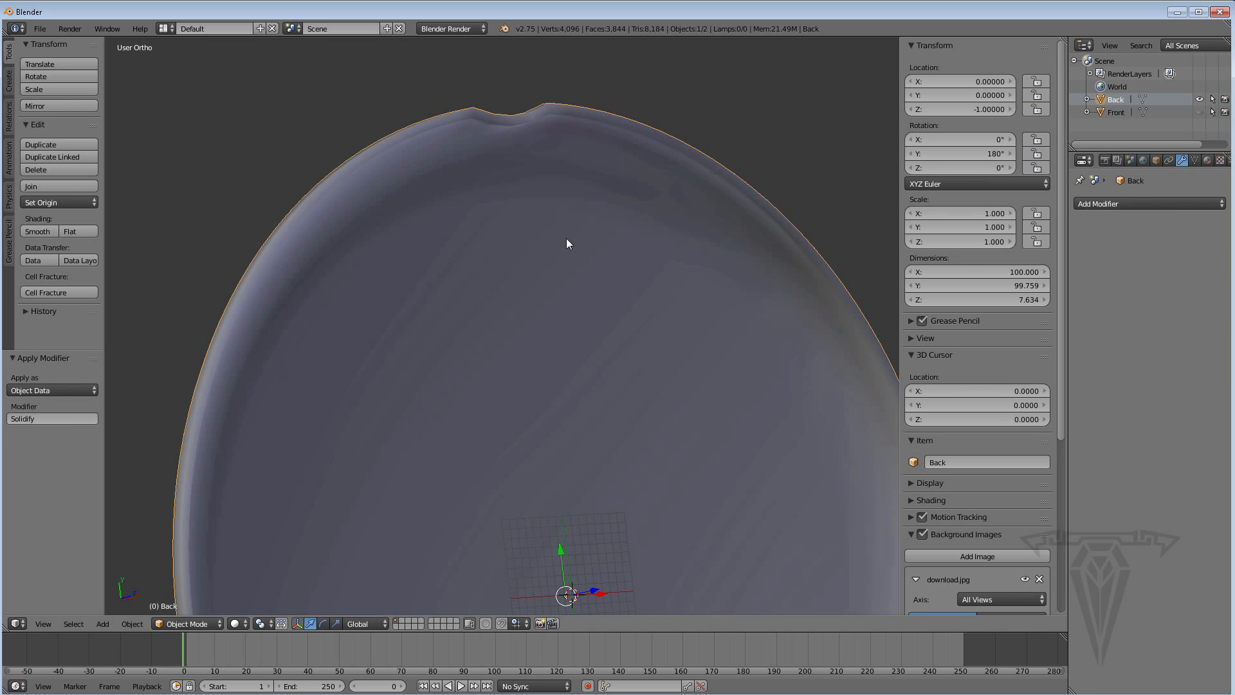
Select only the face loop along the Back half's rim edge, shade it flat, and inspect the rim in Object Mode
shift+middle_drag(566, 238, 572, 239)
key(Tab)
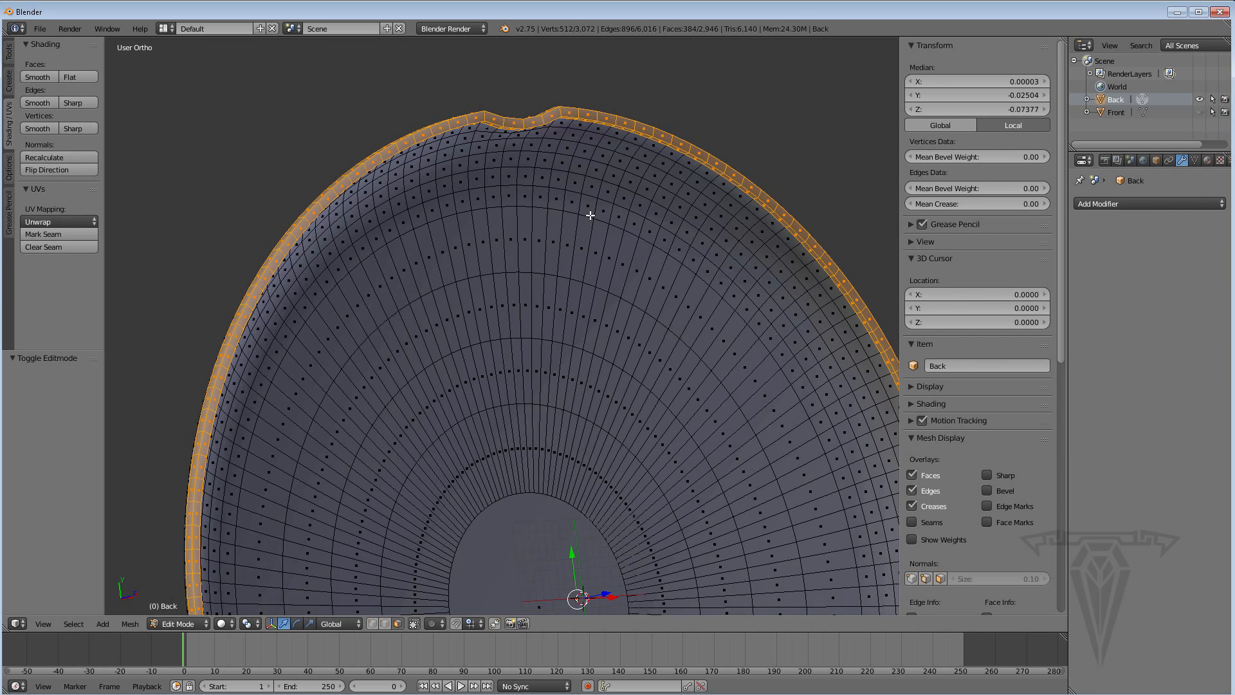
scroll(573, 237, up, 4)
middle_drag(577, 234, 505, 168)
right_click(502, 132)
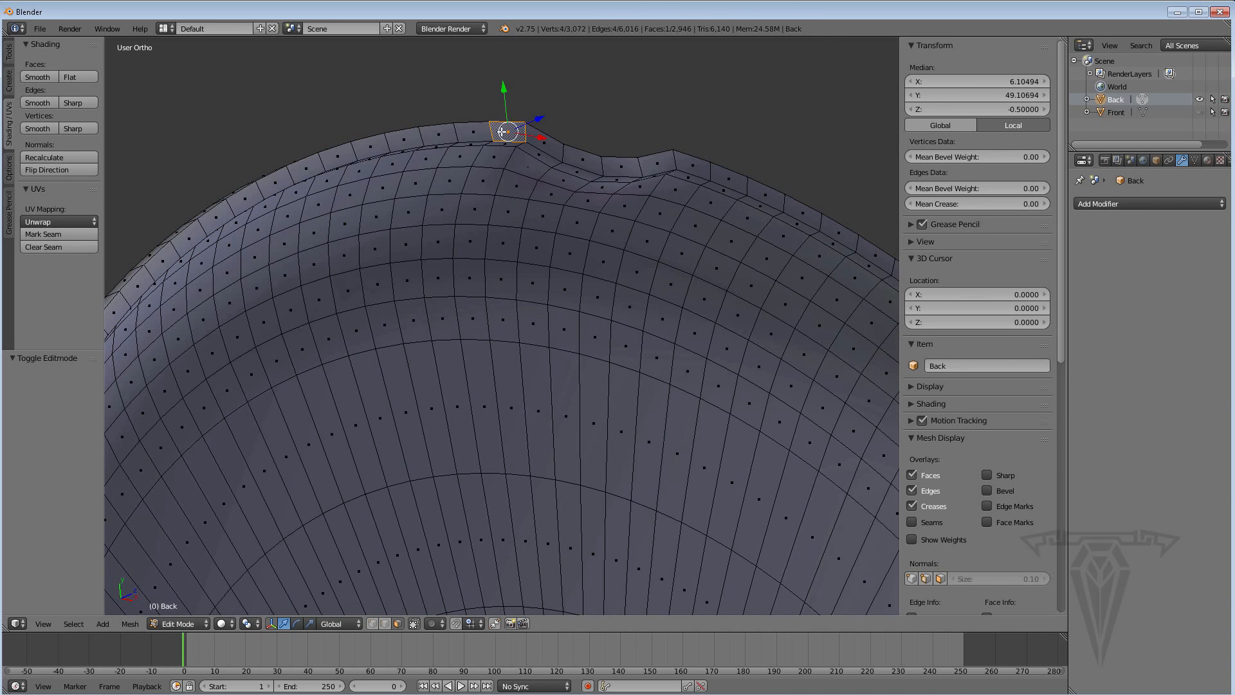
alt+right_click(489, 130)
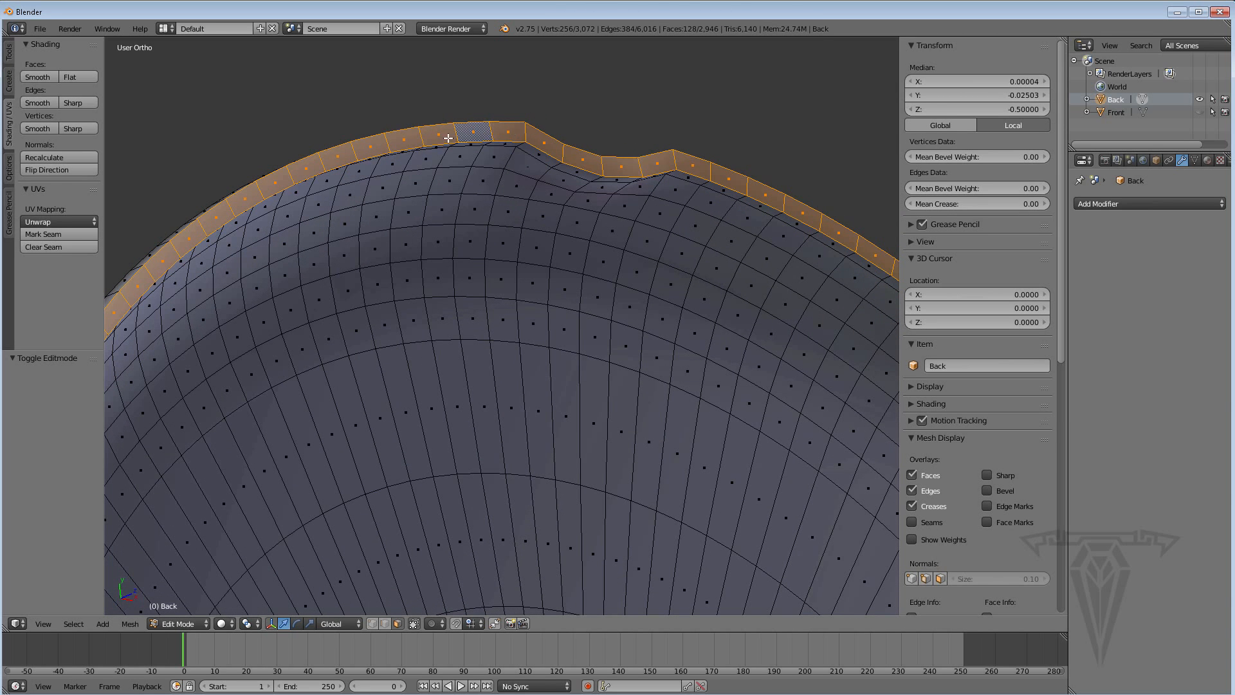
scroll(678, 389, down, 5)
scroll(618, 326, up, 4)
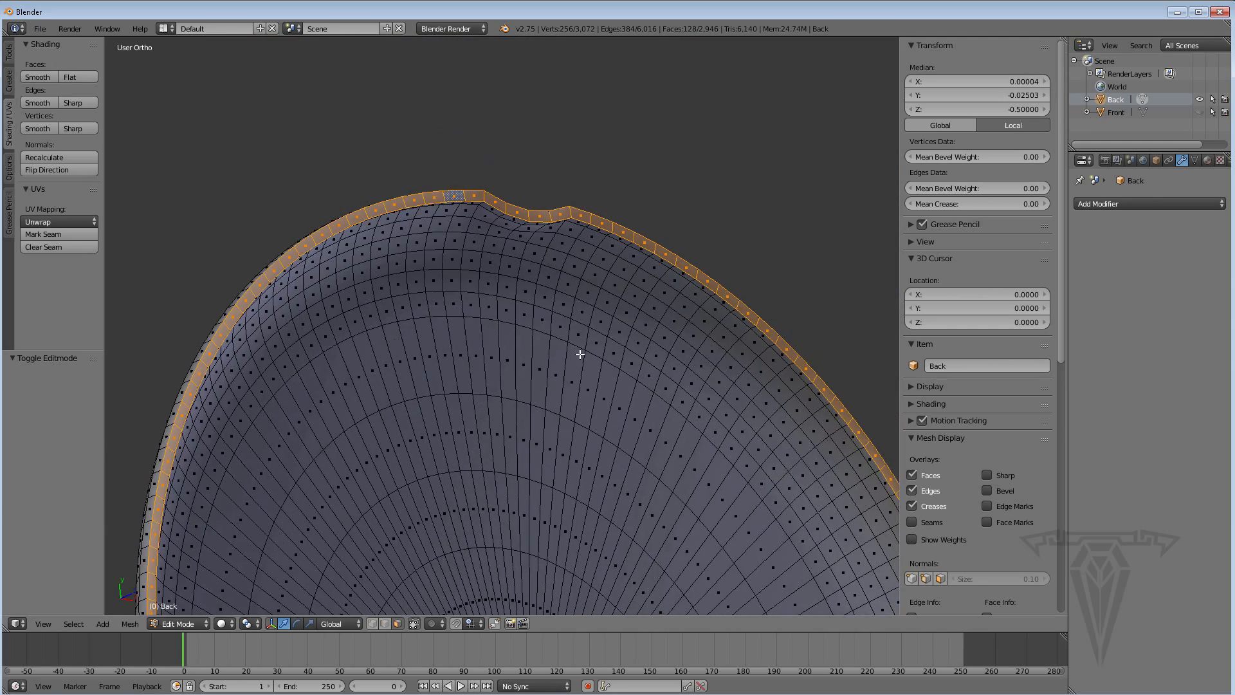
scroll(580, 354, up, 1)
click(71, 75)
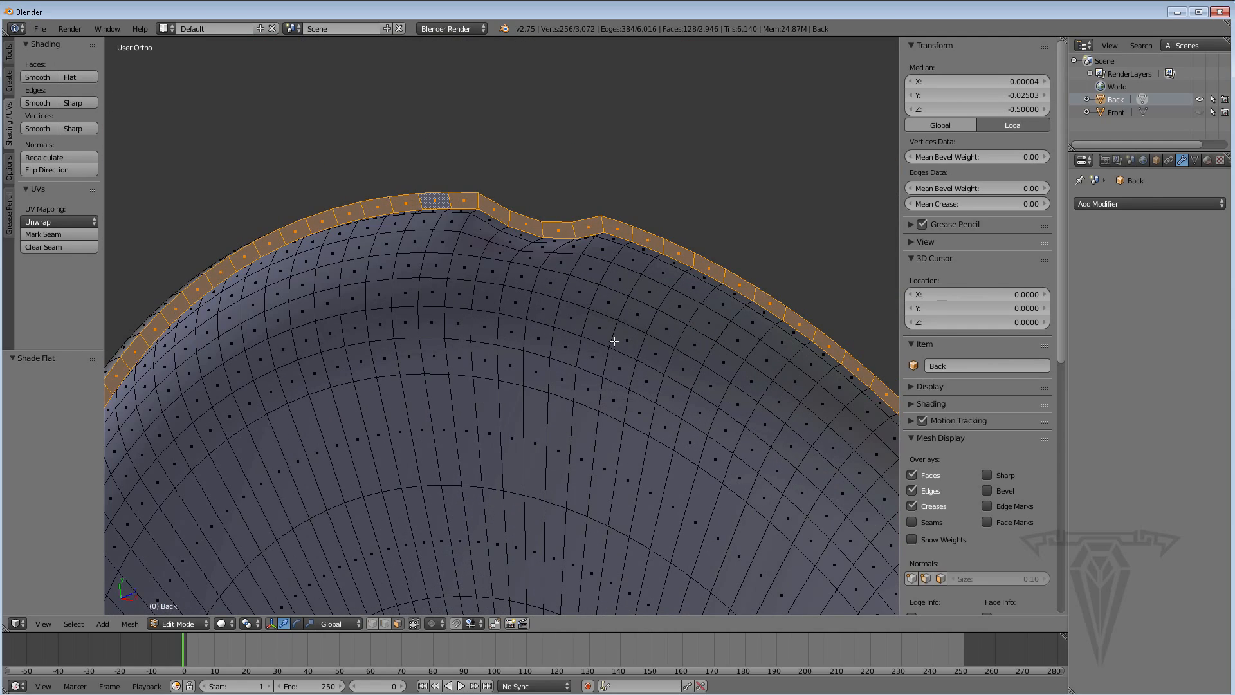
key(Tab)
middle_drag(568, 342, 603, 366)
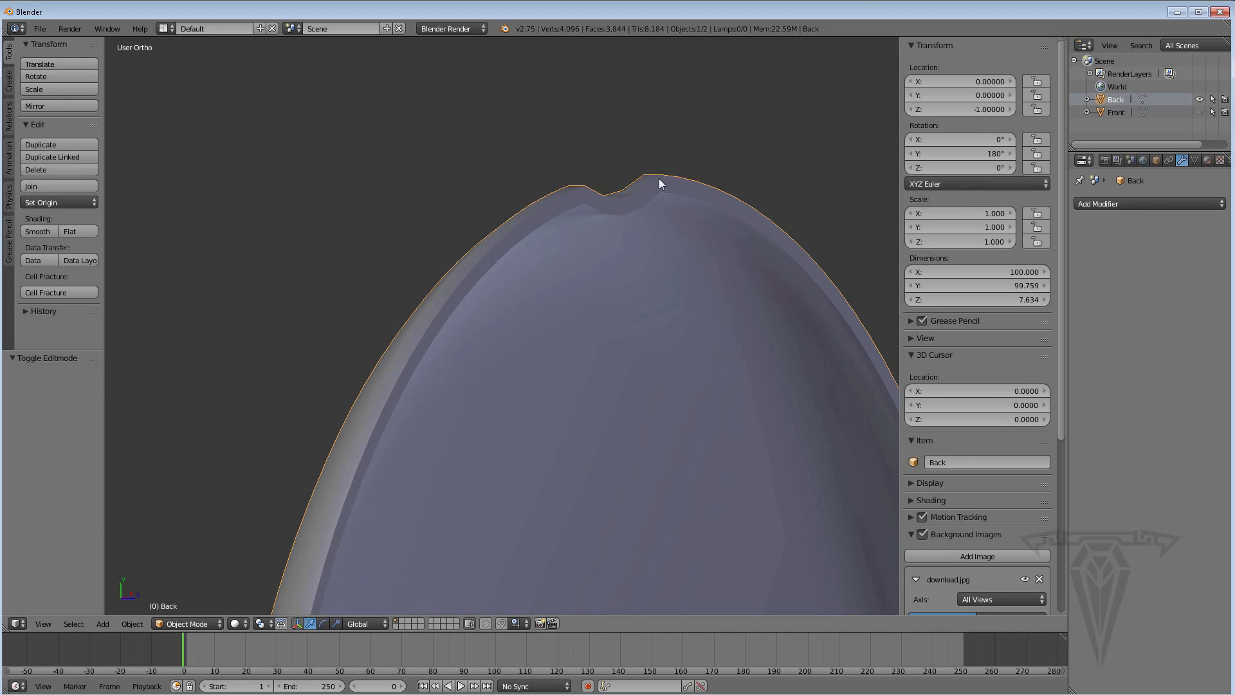
mouse_move(621, 323)
middle_down()
mouse_move(685, 341)
mouse_move(577, 276)
mouse_move(613, 218)
mouse_move(642, 323)
mouse_move(779, 329)
mouse_move(726, 345)
mouse_move(526, 307)
mouse_move(564, 374)
mouse_move(574, 371)
middle_up()
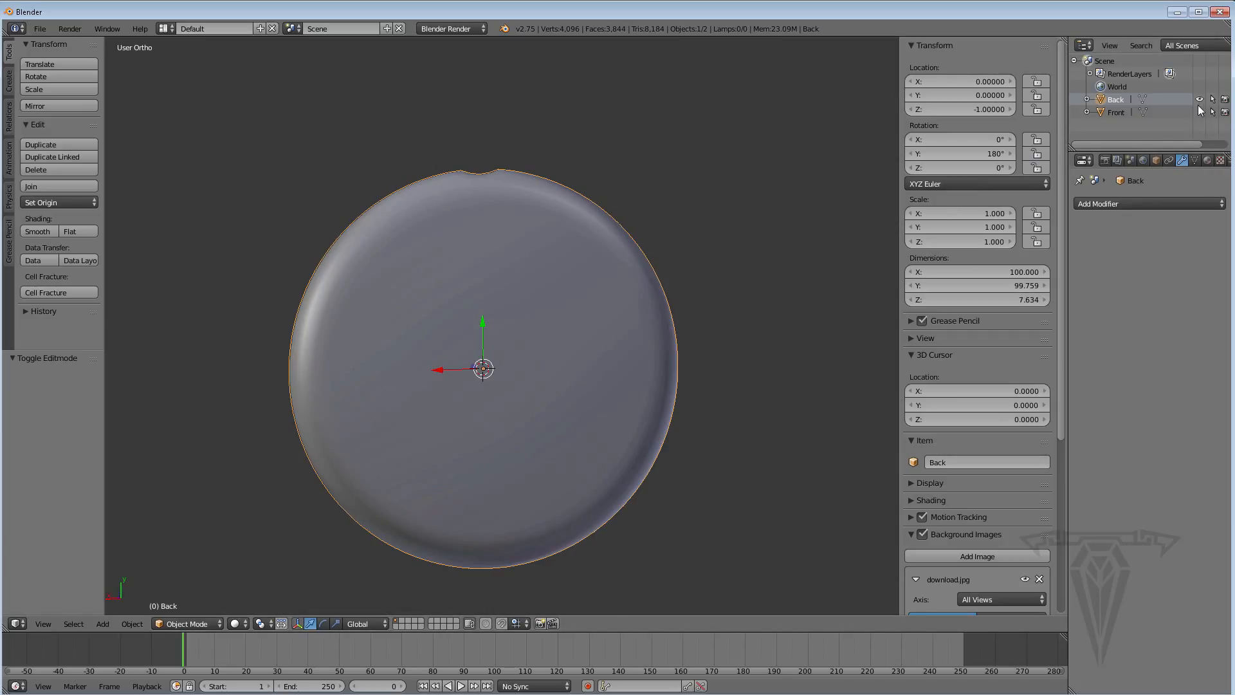
Make the Front half visible, hide the Back half, and open the Front's mesh in Edit Mode
middle_drag(476, 257, 759, 335)
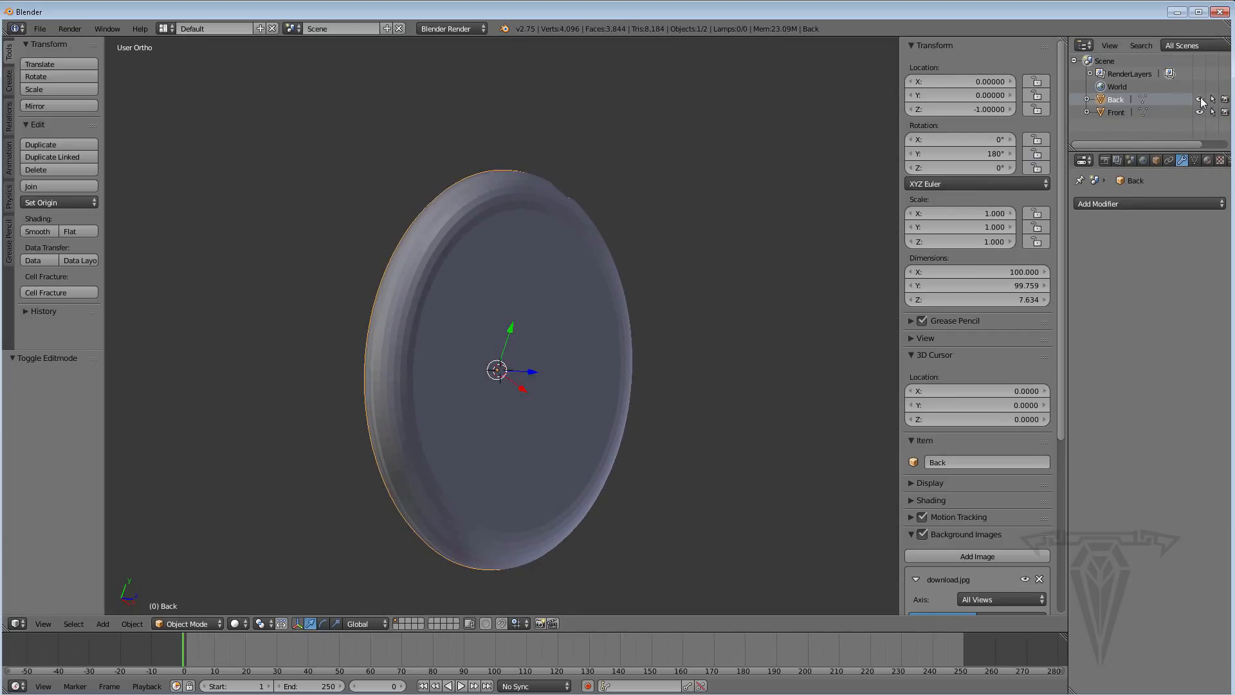
click(1198, 100)
middle_drag(481, 277, 566, 300)
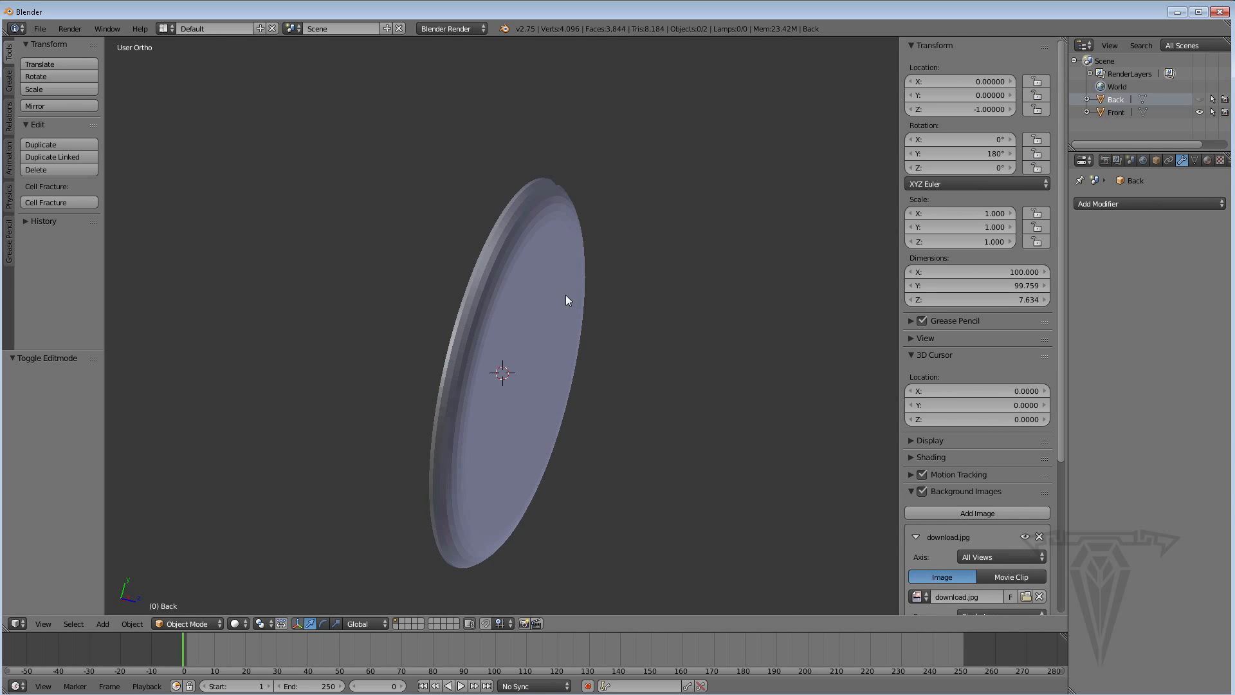
right_click(508, 341)
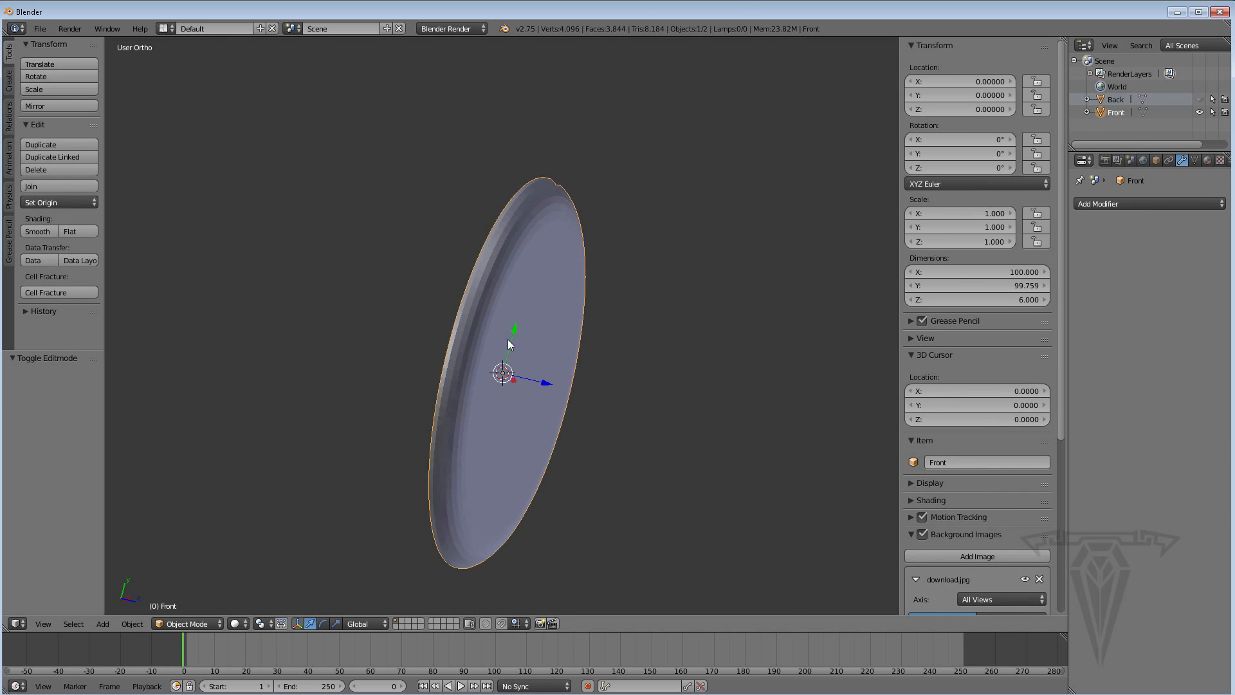
key(Tab)
Switch to face selection and delete the large flat face closing the open underside of the Front half
middle_drag(574, 376, 630, 417)
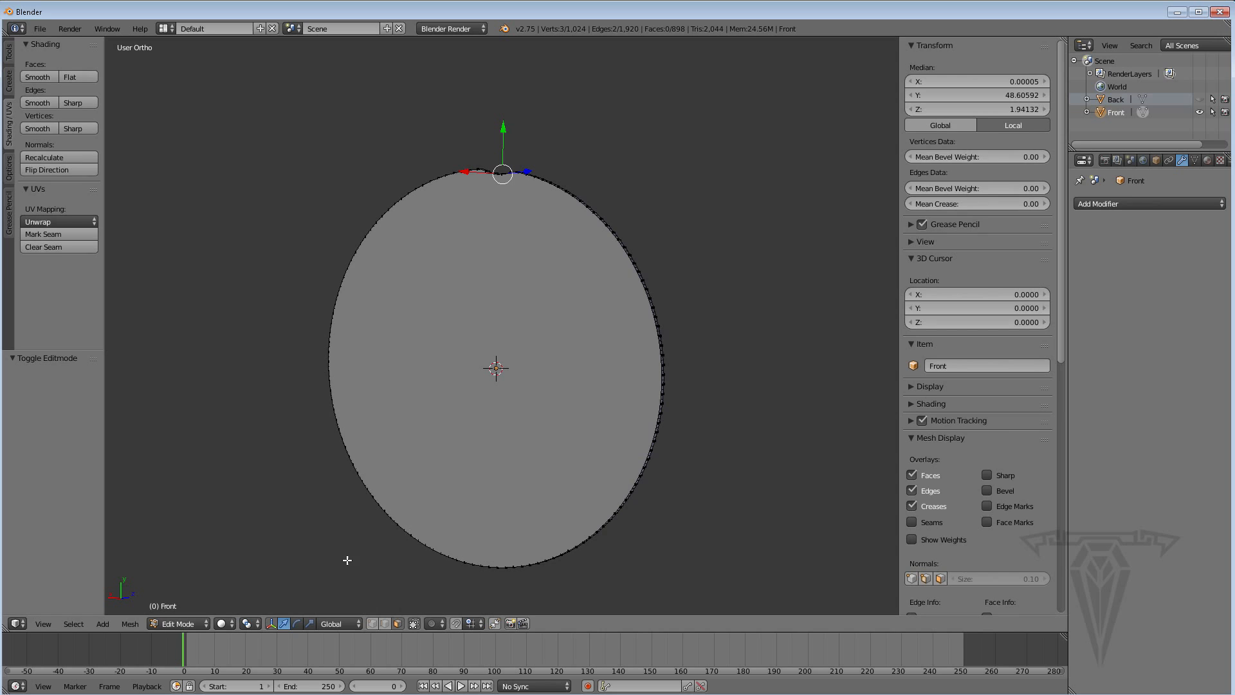
click(397, 624)
right_click(499, 357)
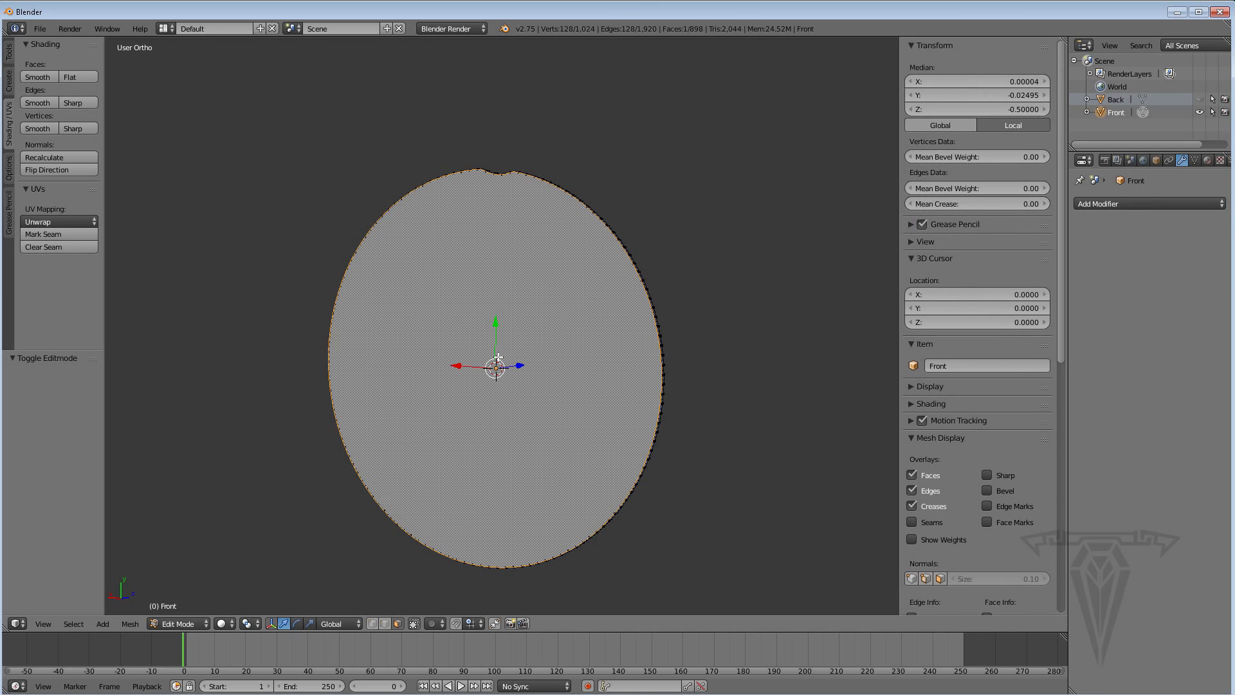
key(x)
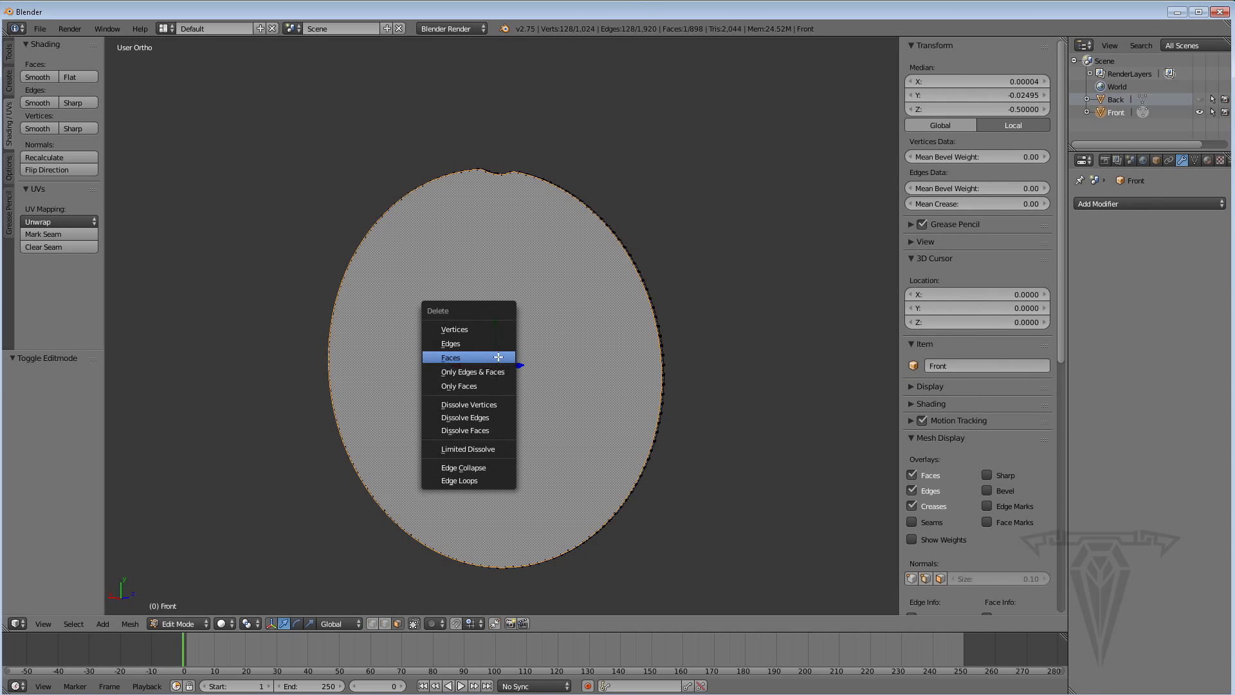
click(451, 357)
Compare the Front half's ring with the watch reference image from above in wireframe display
middle_drag(451, 358, 712, 433)
key(KP_7)
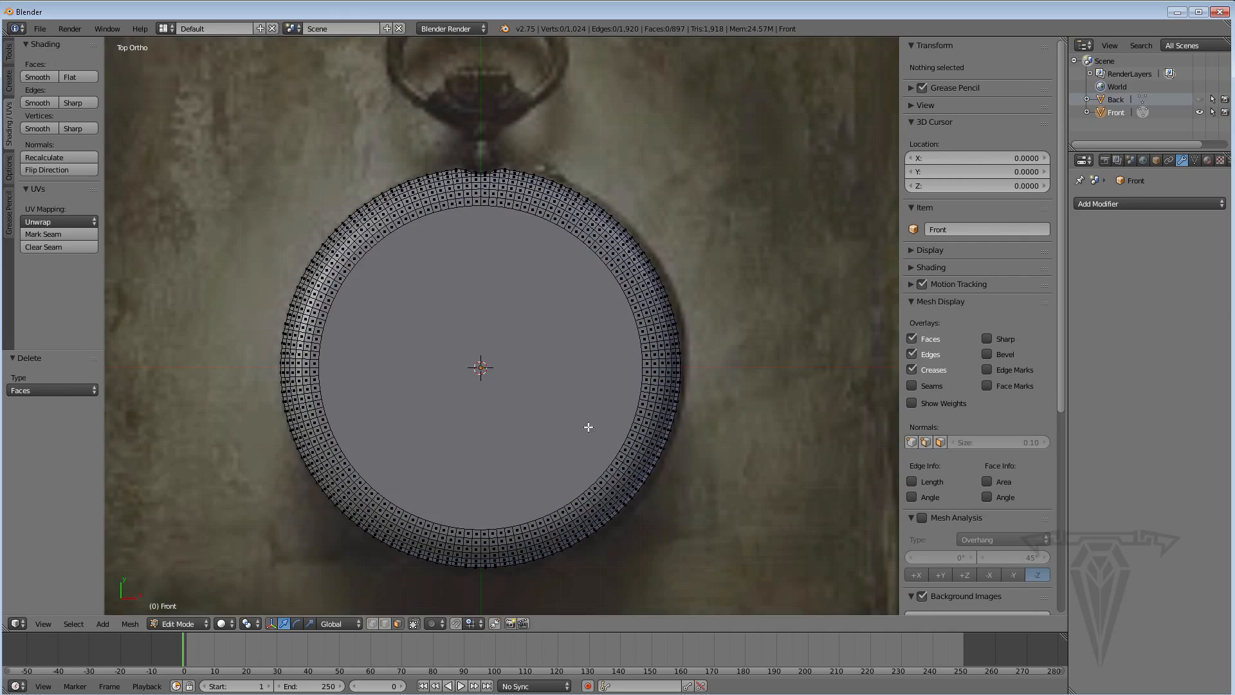
key(z)
scroll(692, 361, up, 3)
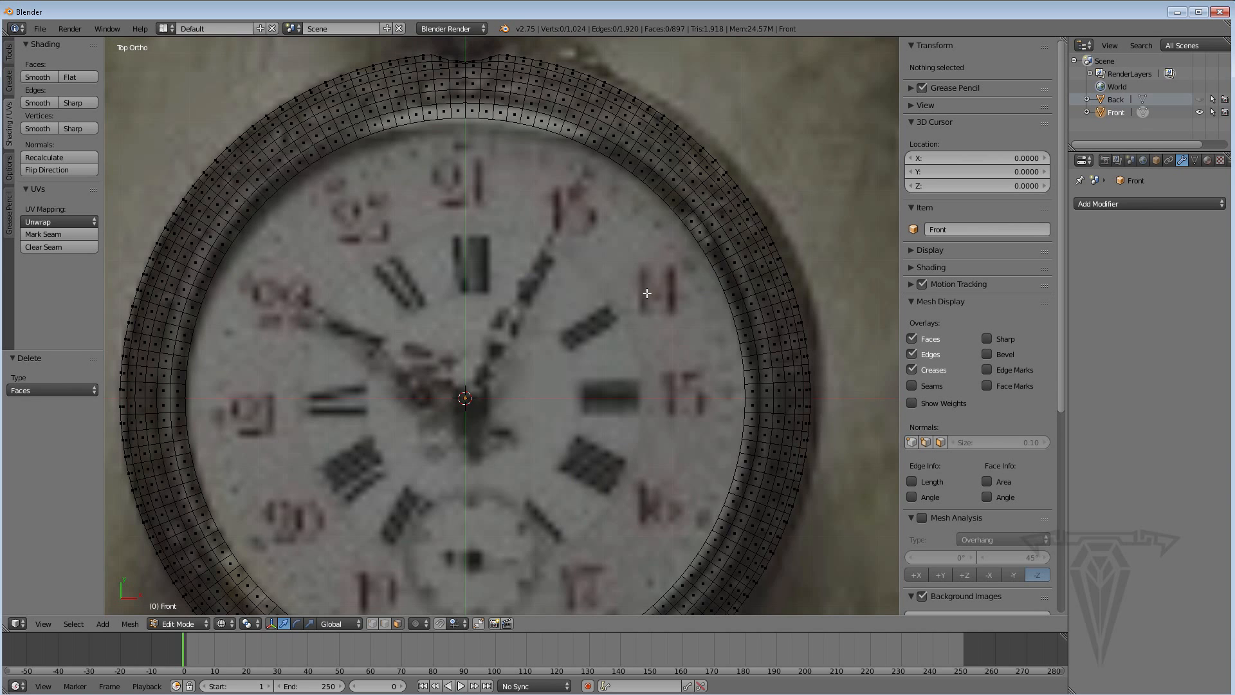
shift+middle_drag(531, 311, 538, 284)
scroll(528, 296, down, 1)
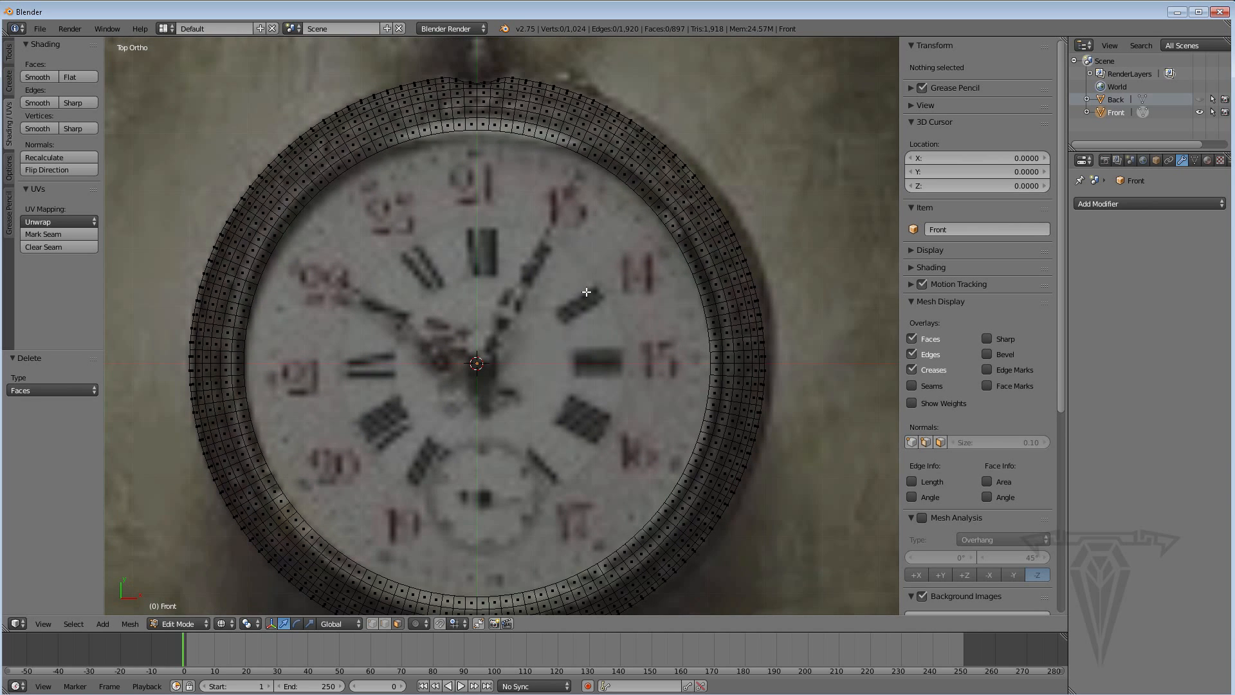
mouse_move(501, 313)
middle_down()
mouse_move(474, 256)
mouse_move(474, 267)
middle_up()
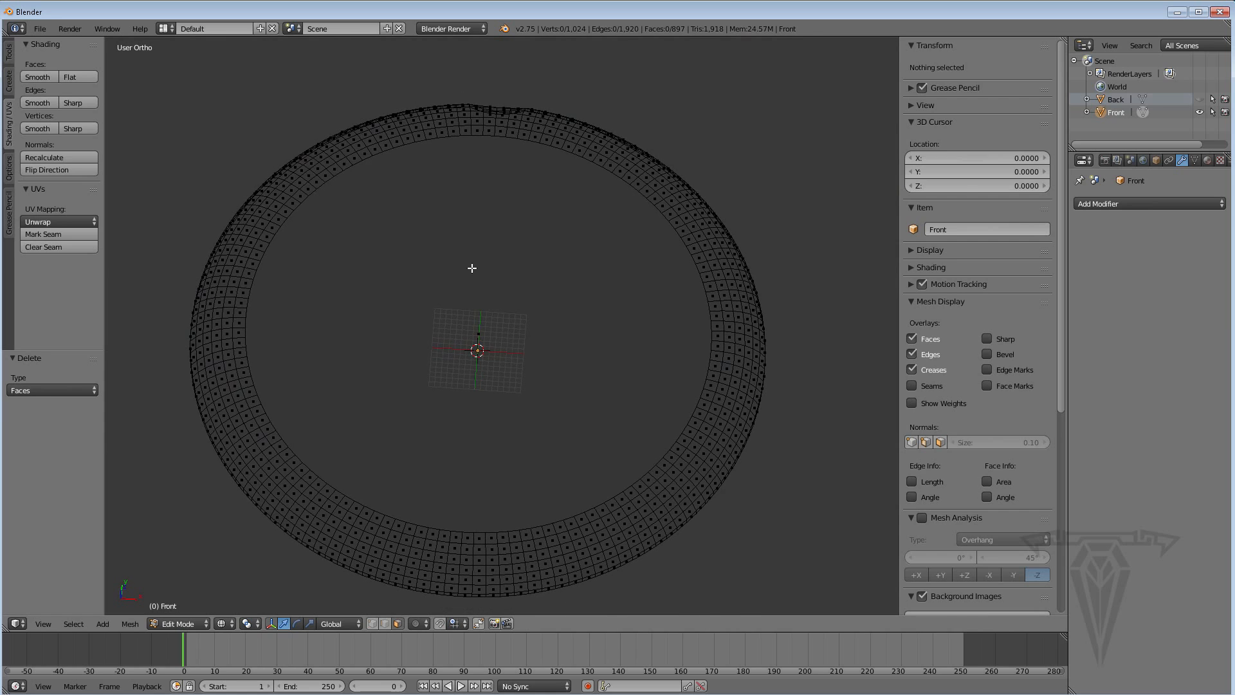
key(z)
Inset the Front half's large central face with a thickness of 1.0000
right_click(473, 276)
scroll(475, 278, up, 3)
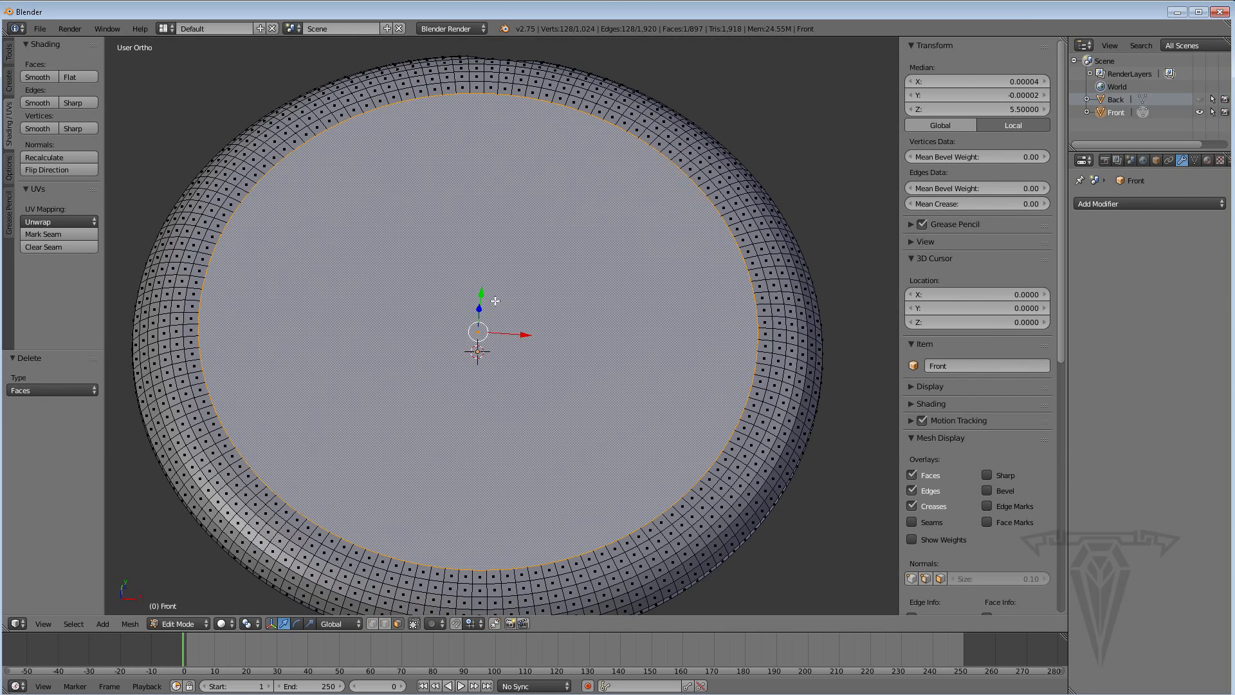
key(i)
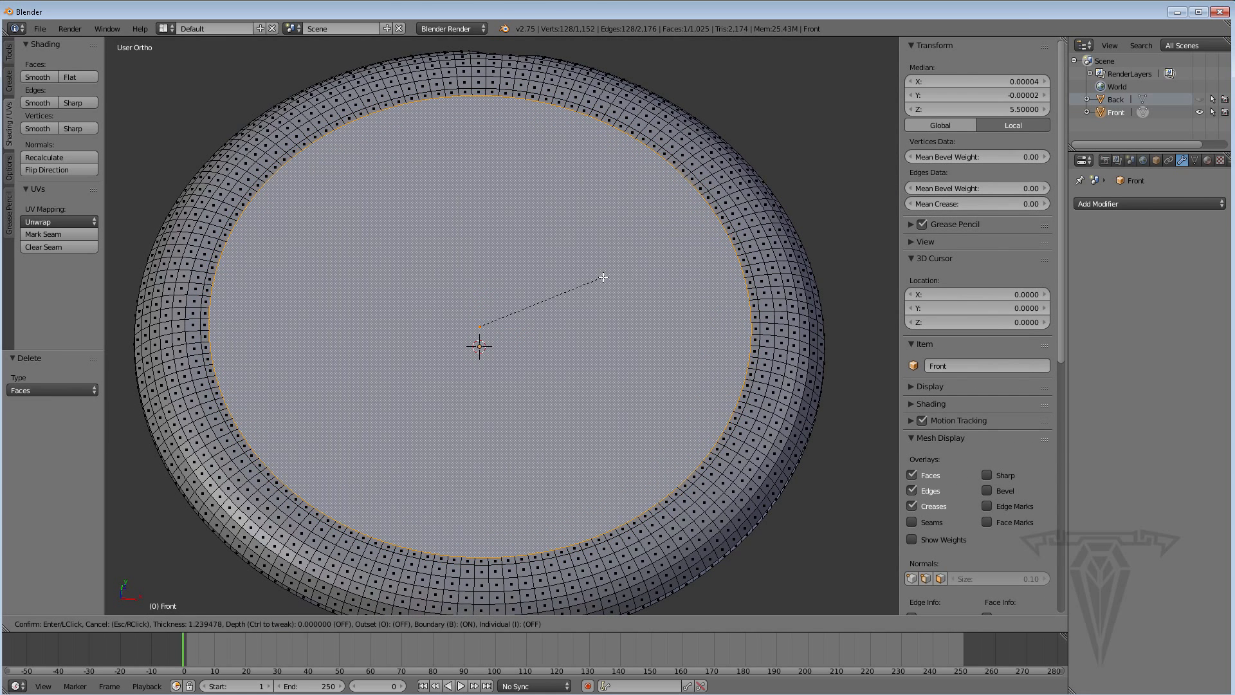
click(602, 276)
click(84, 454)
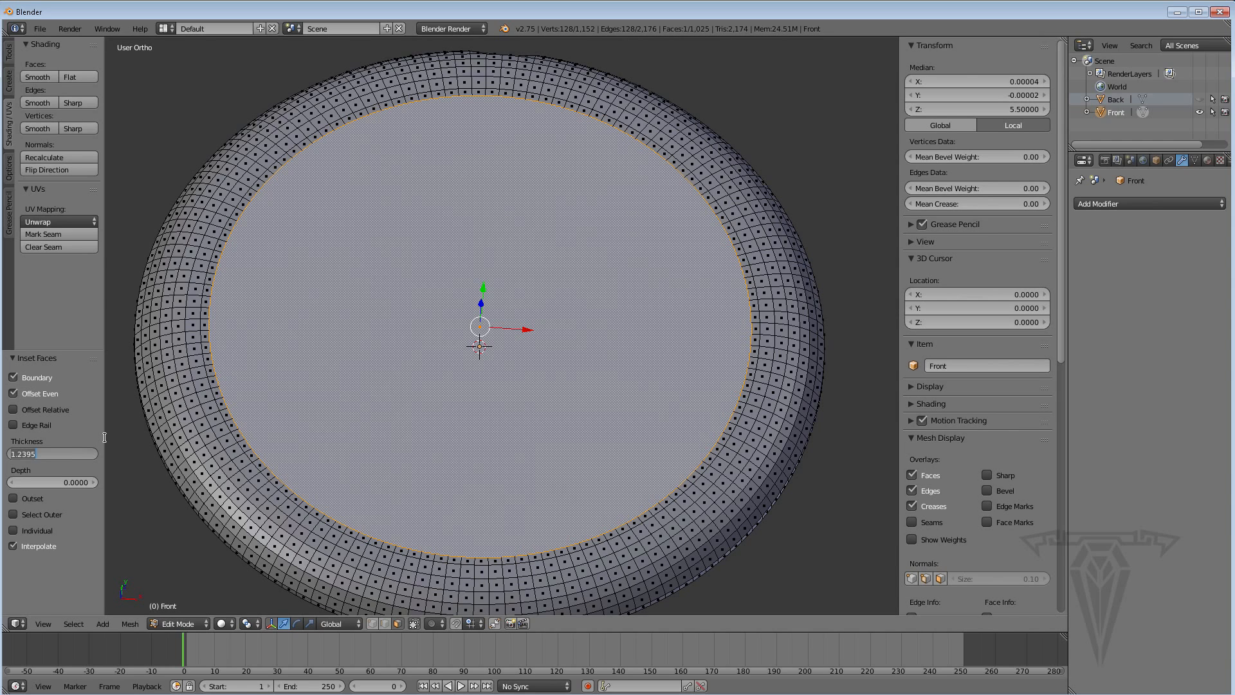
text(1)
key(Return)
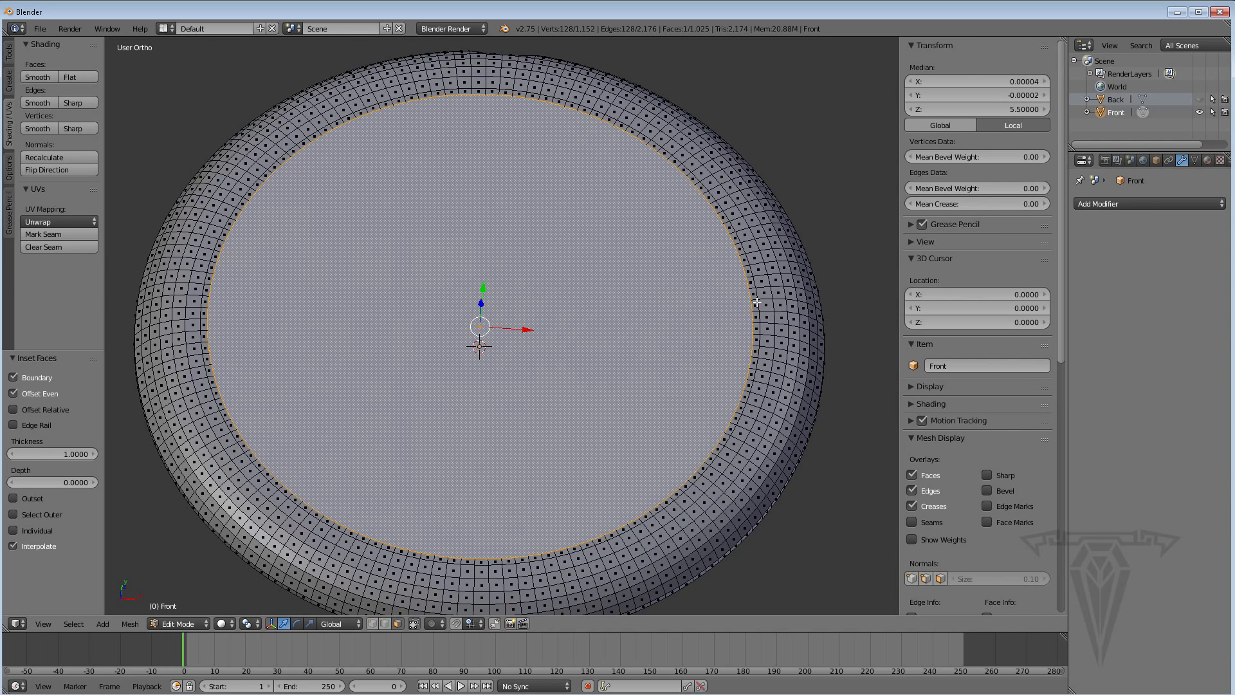
Extrude the inset central face inward with a Z offset of -2 and check its depth from the side
shift+middle_drag(598, 308, 602, 301)
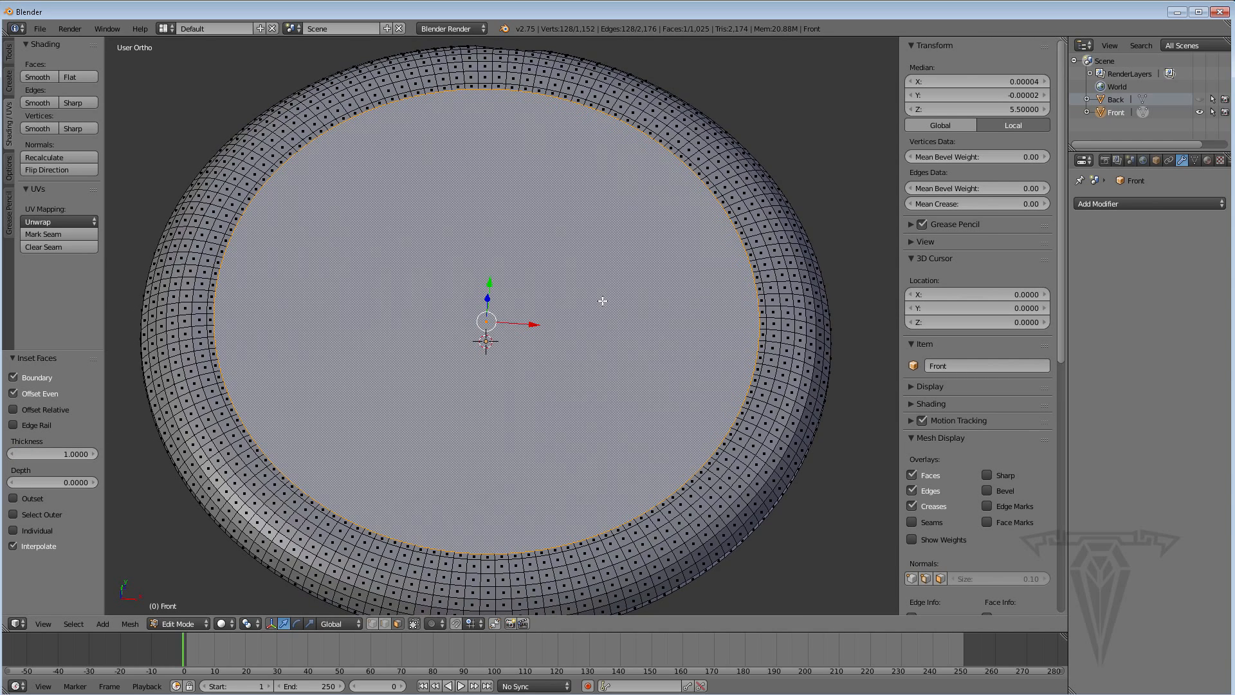
key(e)
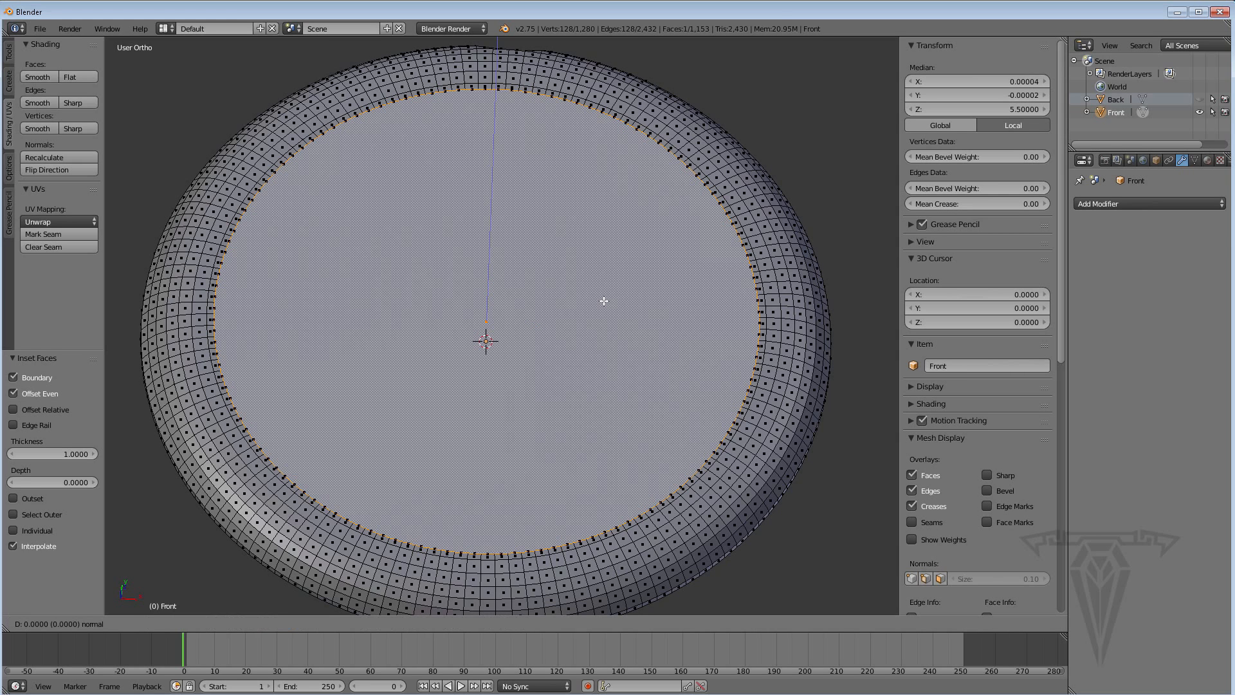
click(605, 308)
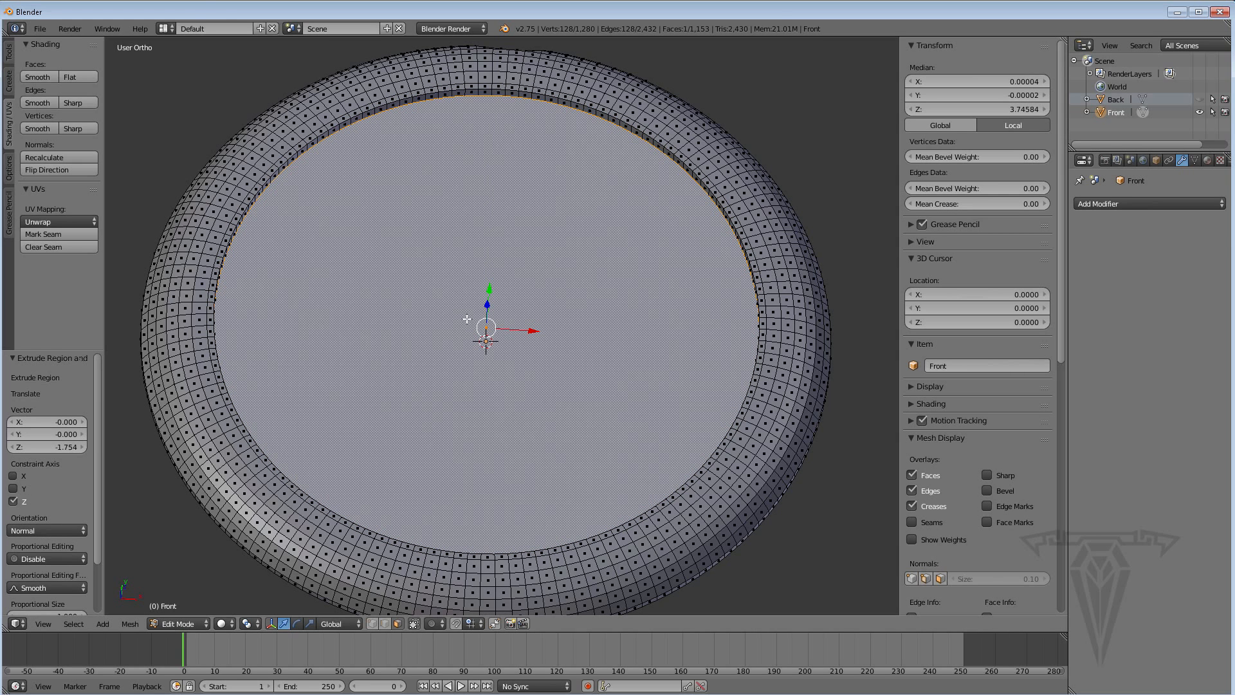
click(70, 447)
text(-2)
key(Return)
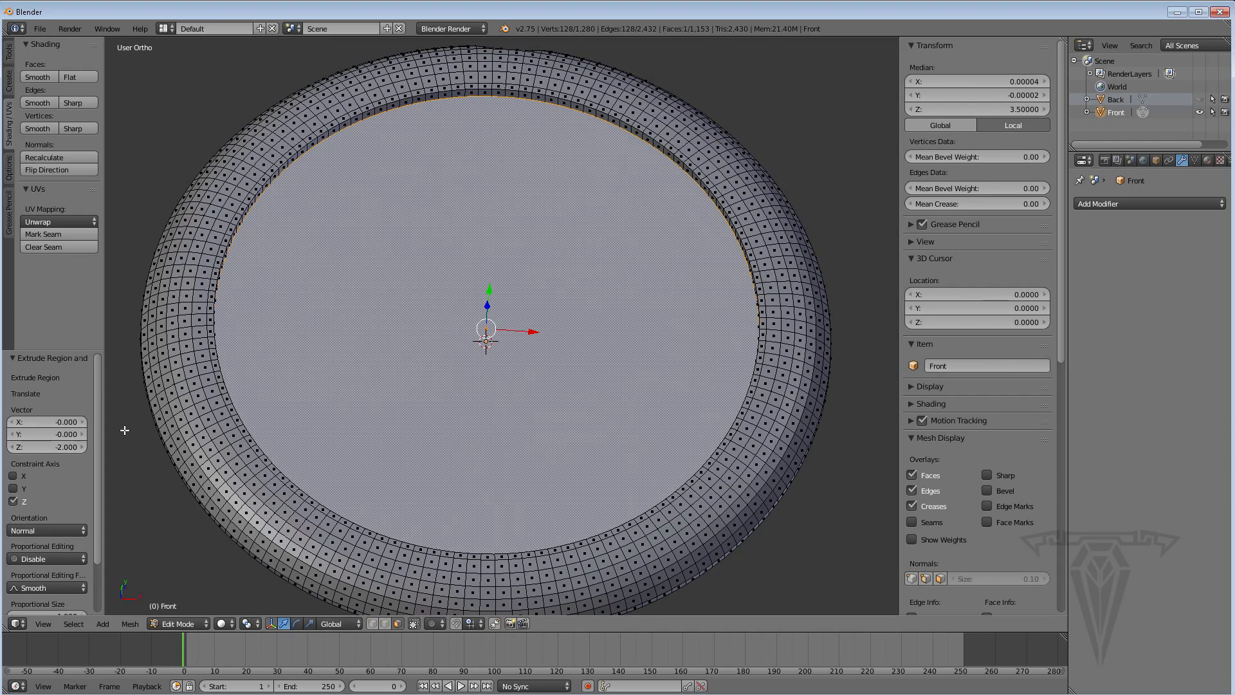
middle_drag(510, 355, 492, 301)
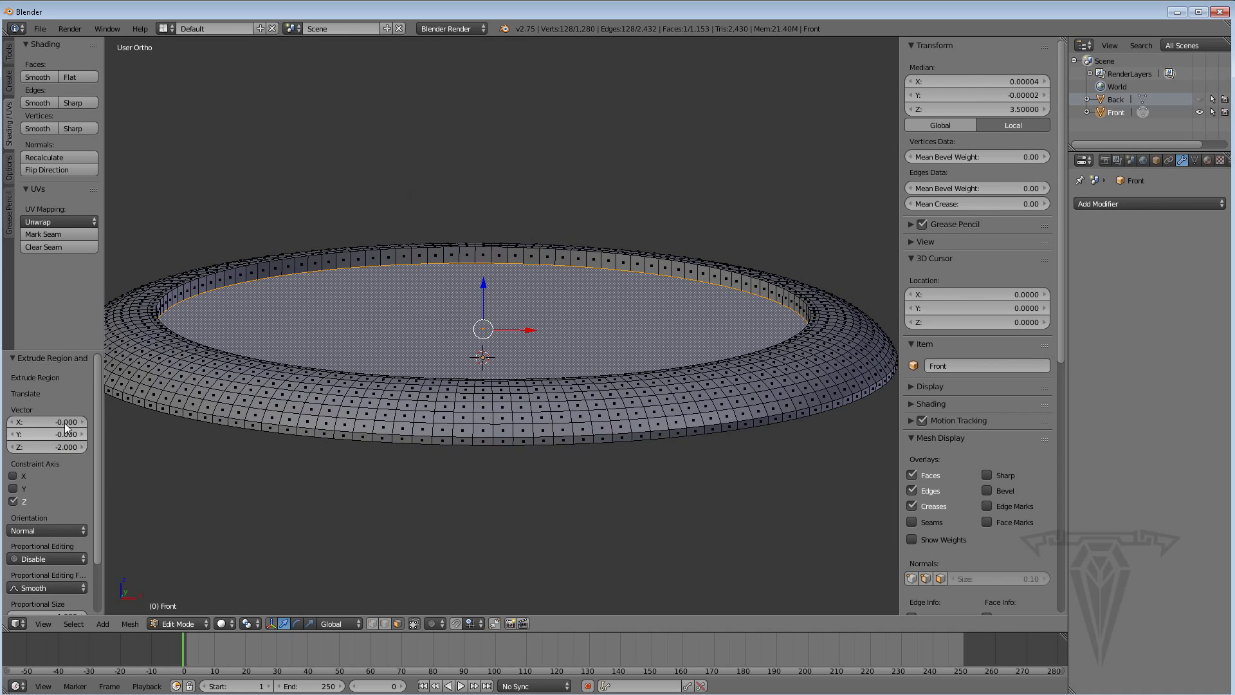
Set the central face's extrusion offset to -1.5 in Z and inspect the recess from several angles
click(65, 447)
key(BackSpace)
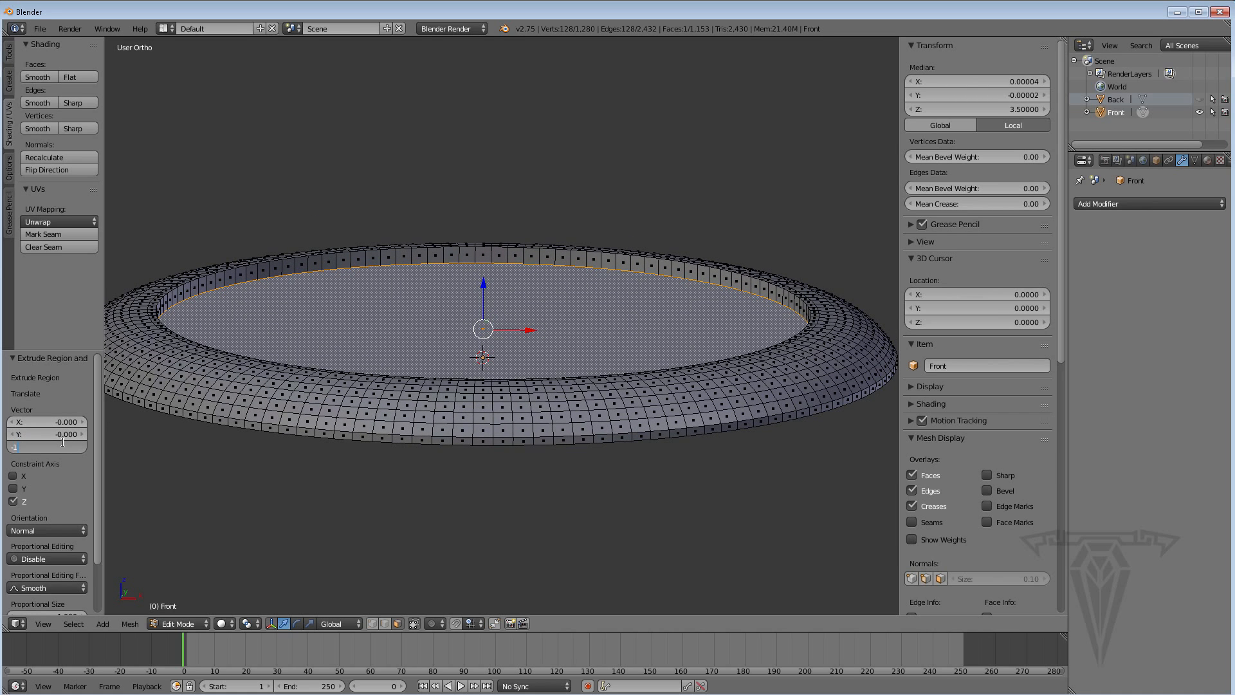
text(-1.5)
key(Return)
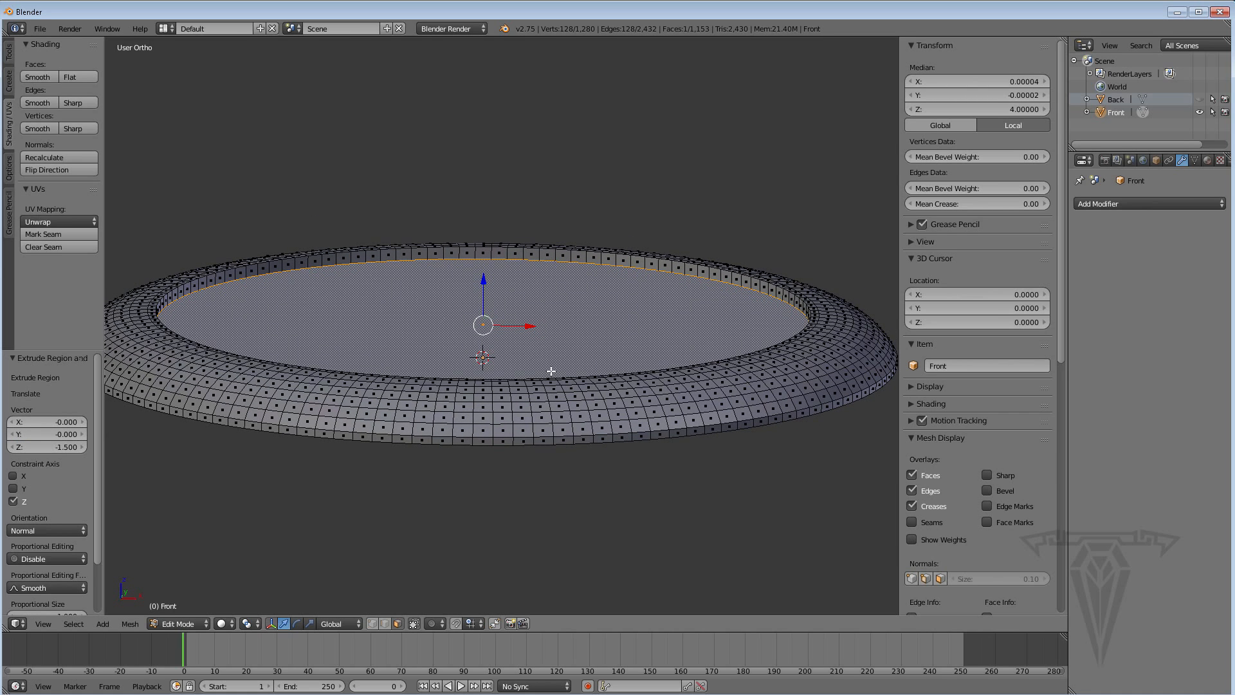
middle_drag(551, 371, 640, 449)
middle_drag(574, 286, 694, 406)
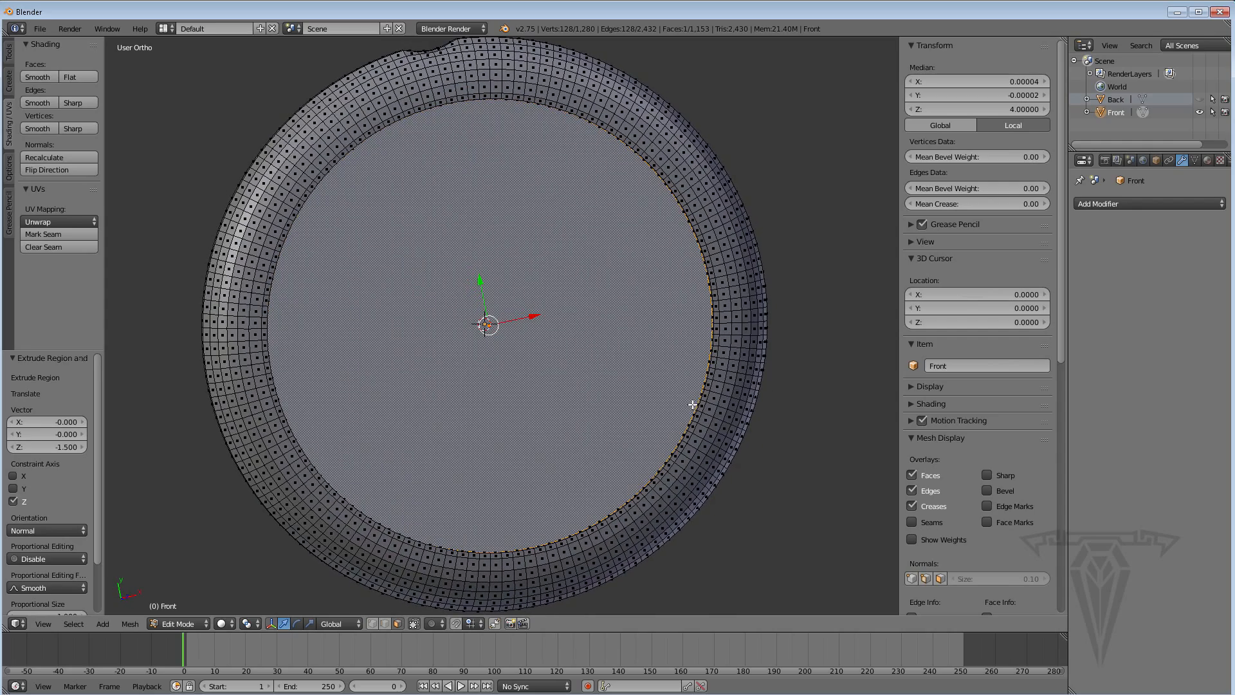
middle_drag(446, 282, 492, 270)
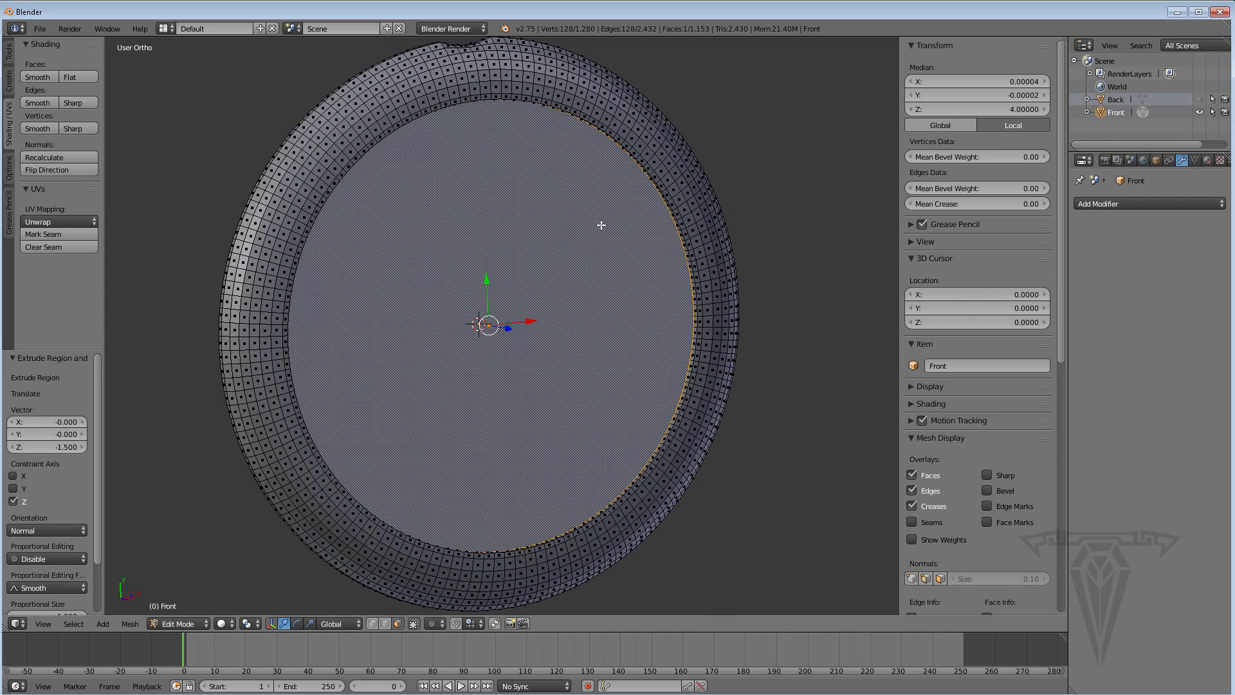
shift+middle_drag(511, 313, 496, 332)
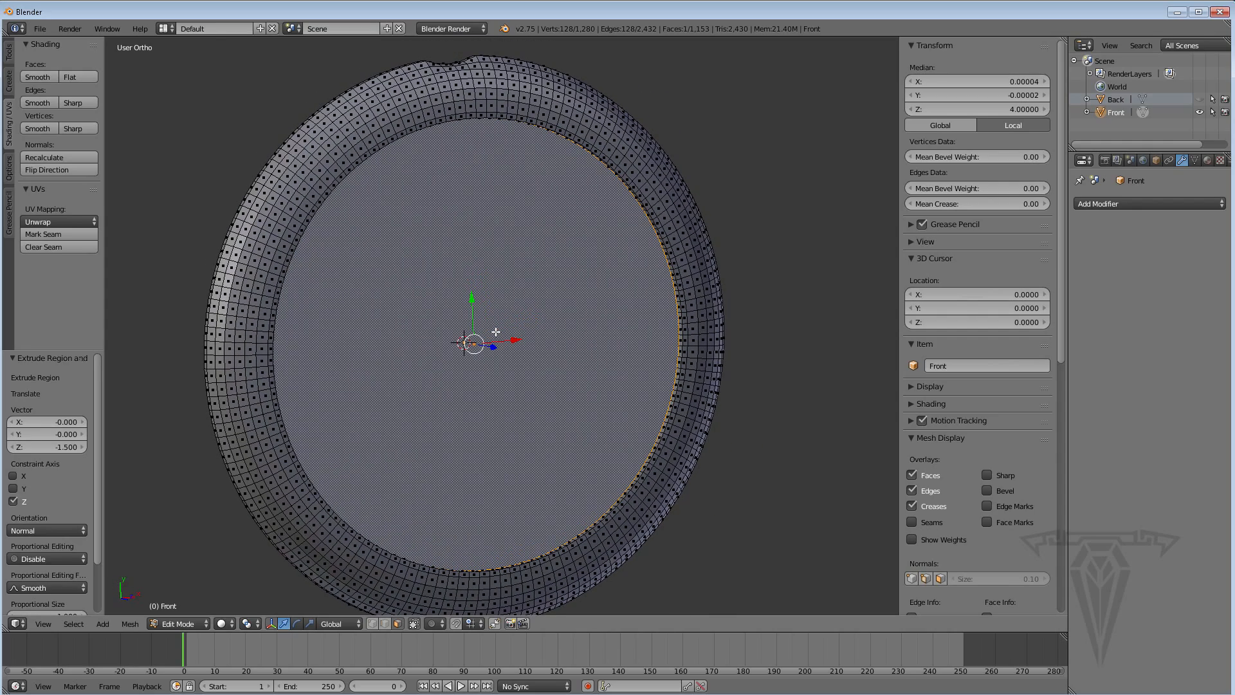
key(ctrl+p)
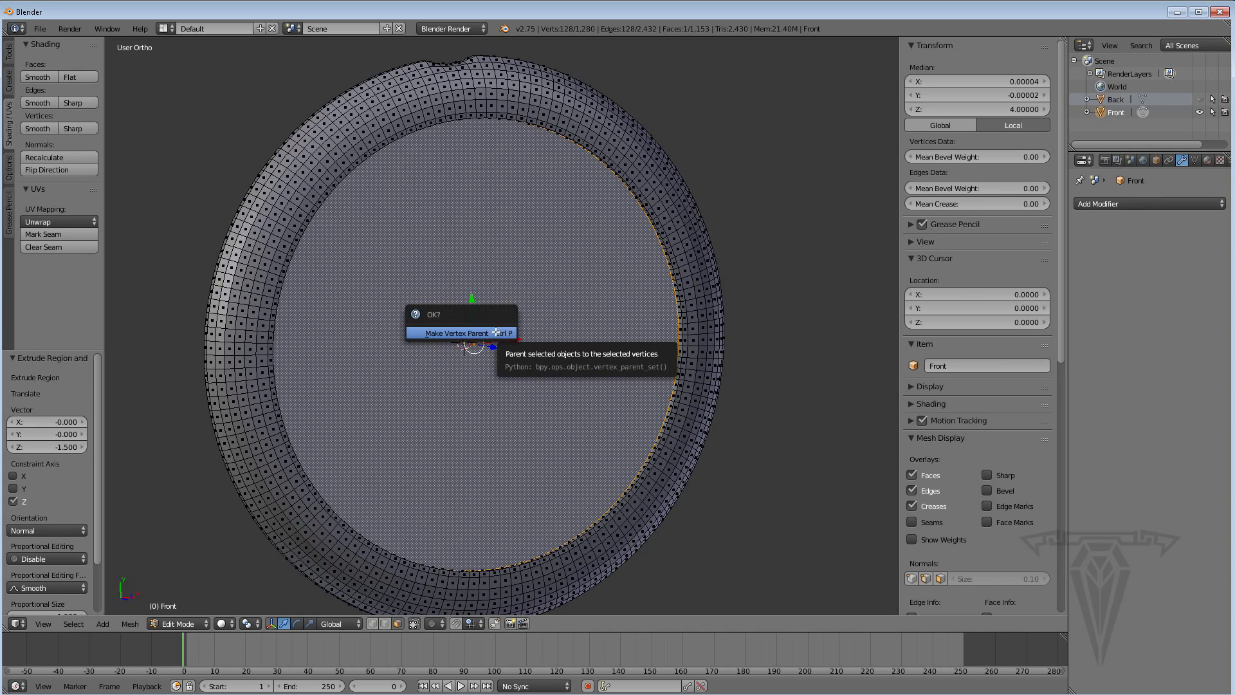
shift+middle_drag(552, 335, 554, 336)
key(p)
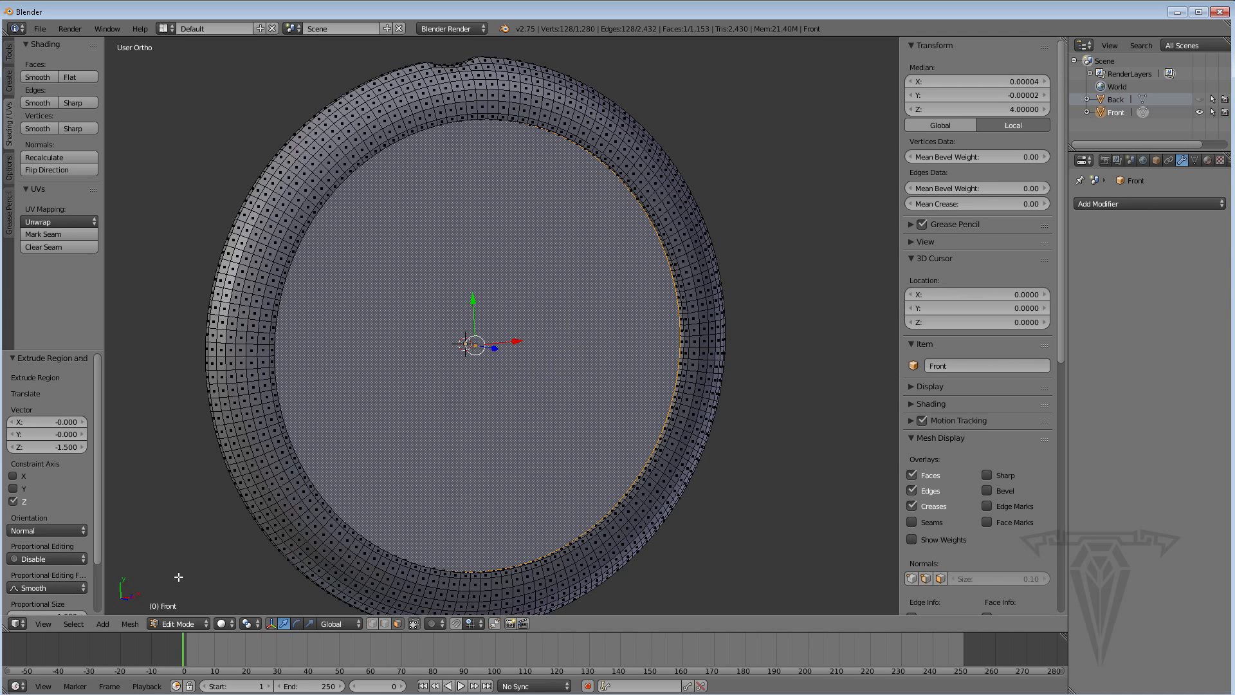
Look through the mesh's vertex commands for the Separate options that could detach the Front half's selected central face
click(122, 623)
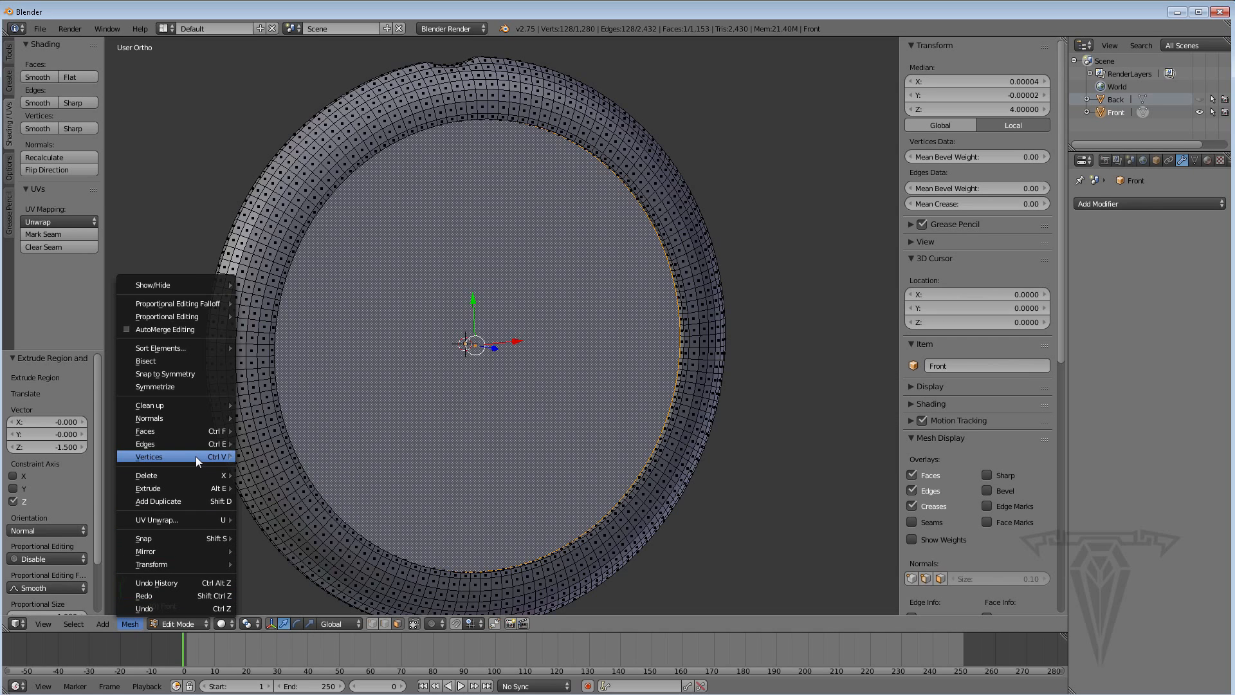
mouse_move(195, 456)
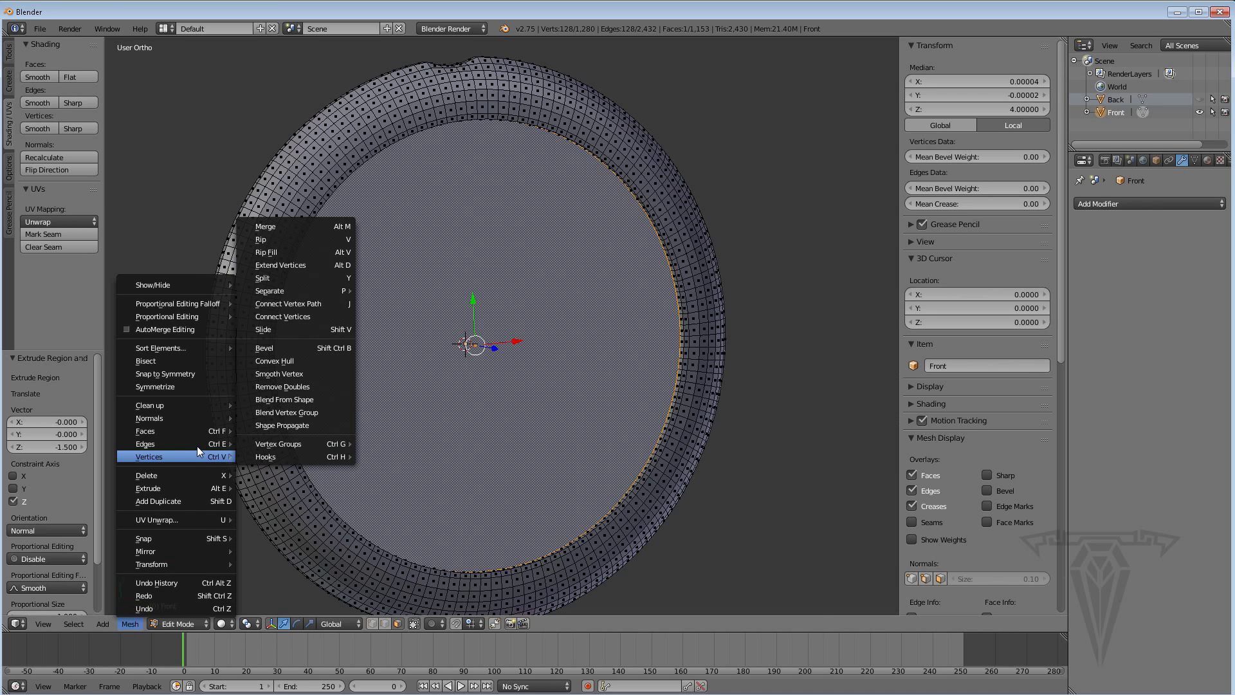
mouse_move(196, 432)
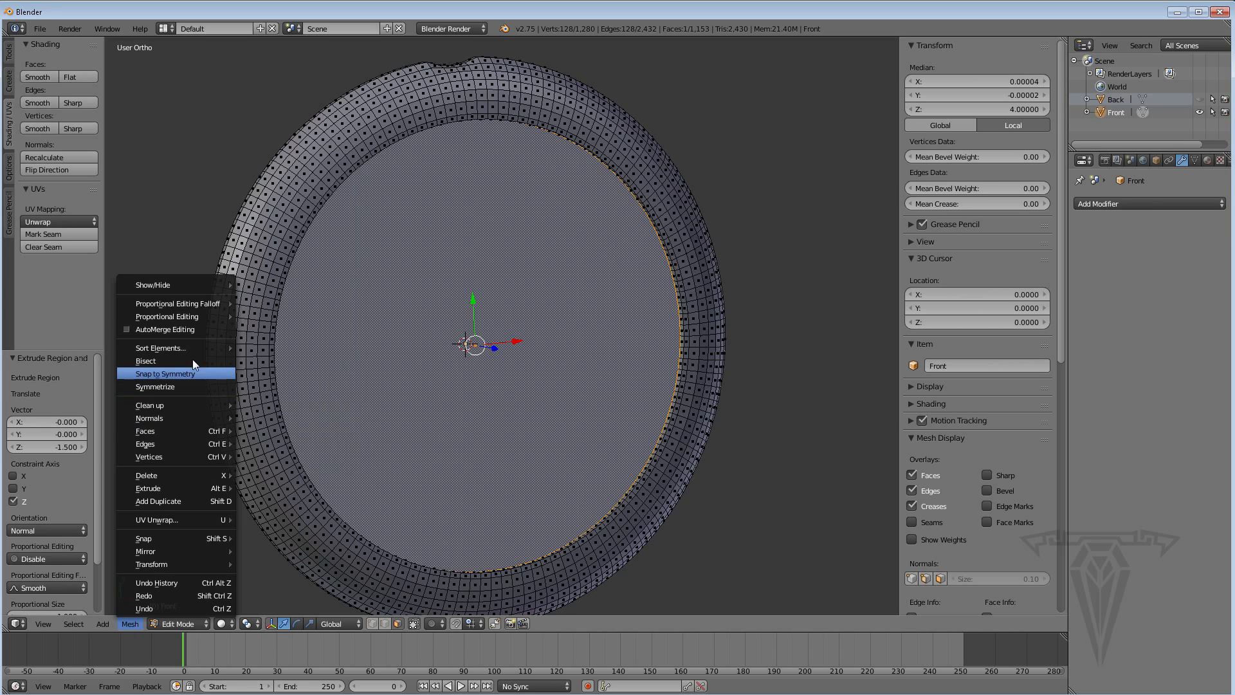
mouse_move(193, 350)
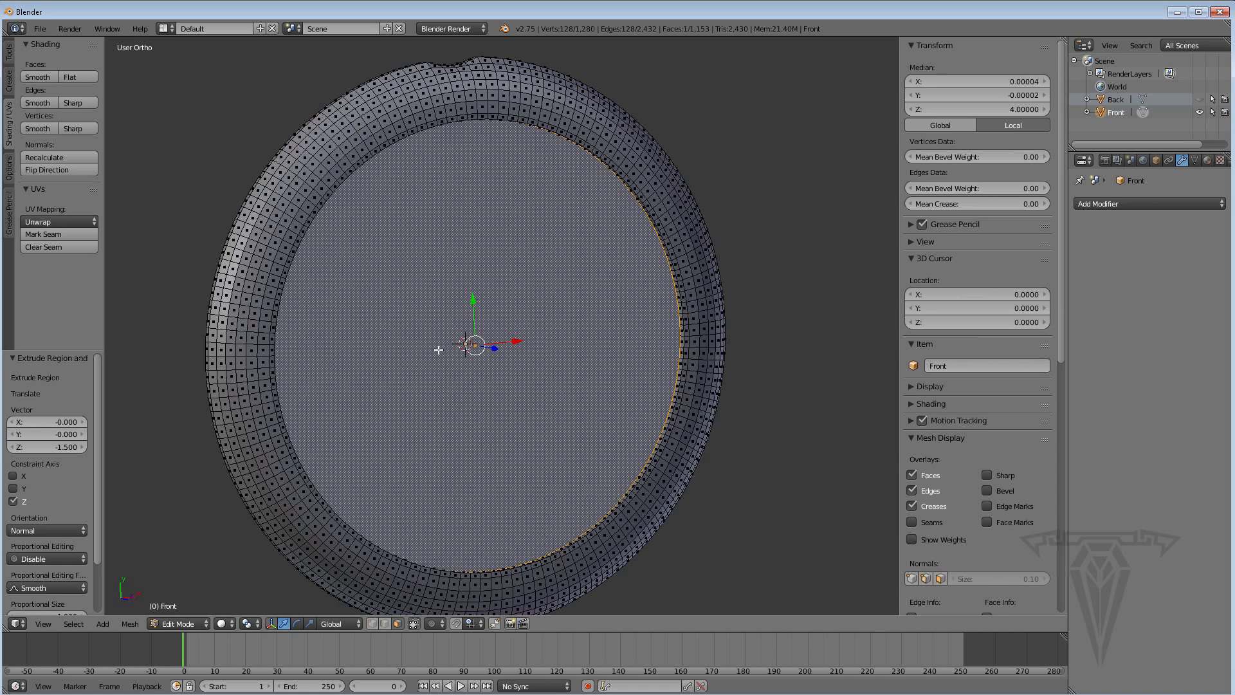
key(ctrl+f)
key(ctrl+v)
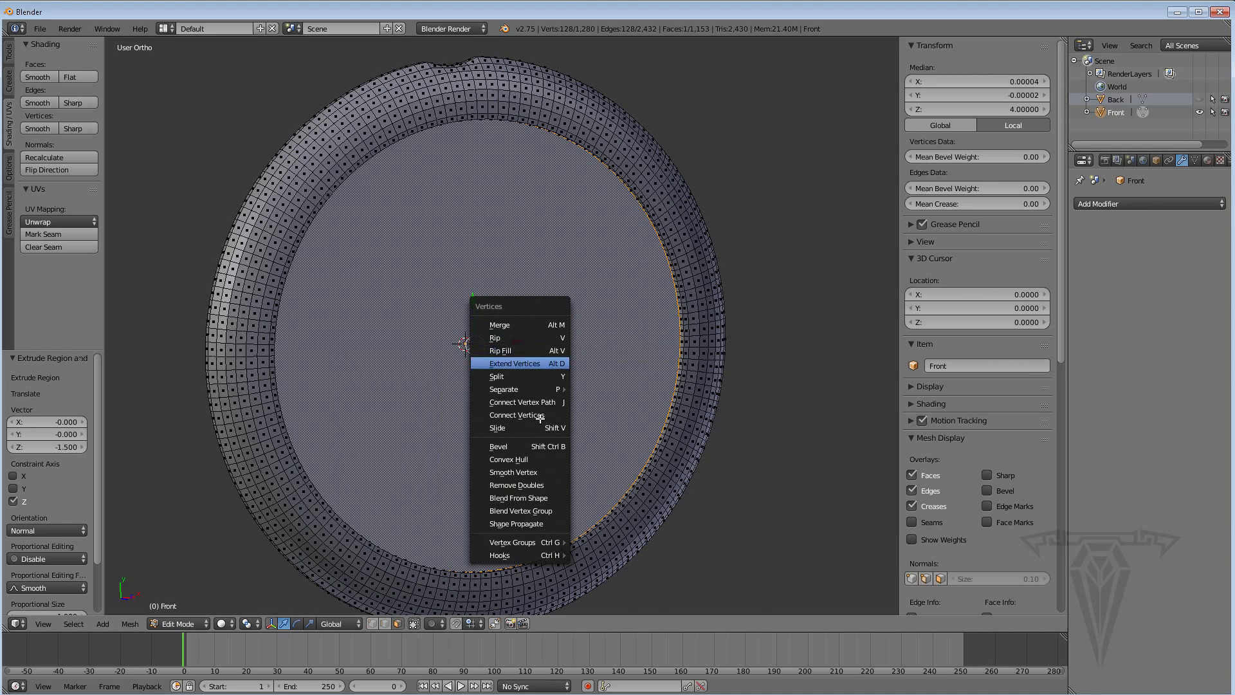
mouse_move(540, 388)
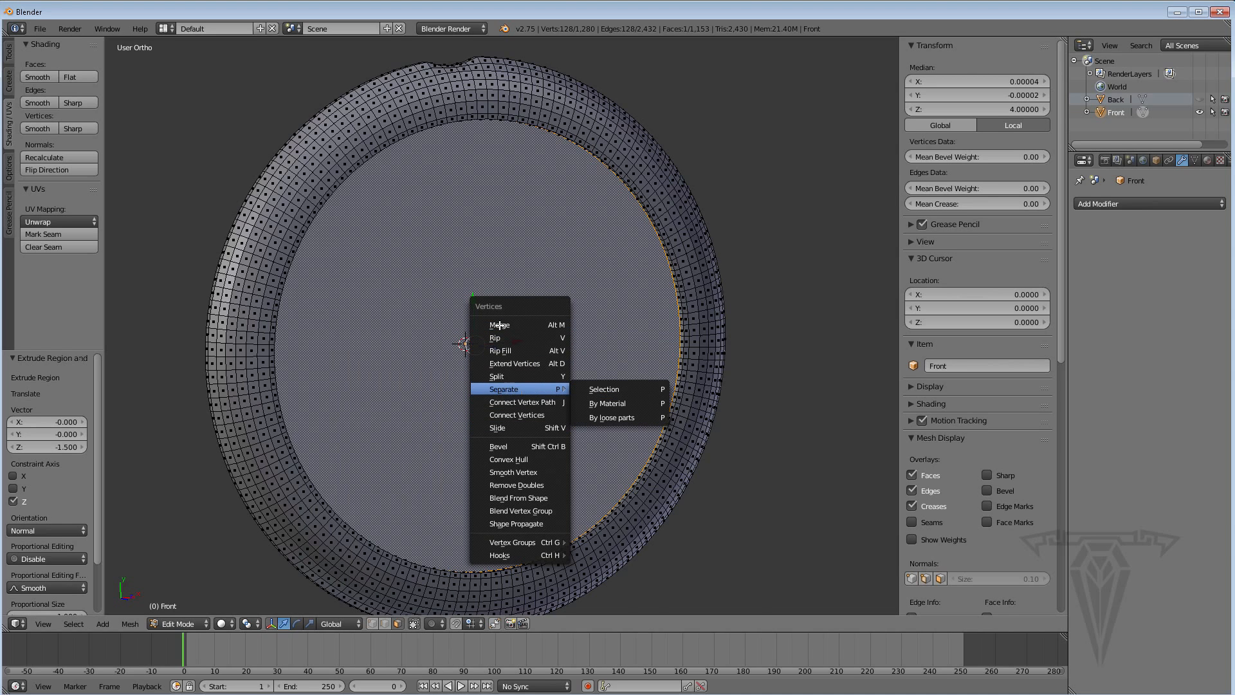
click(130, 623)
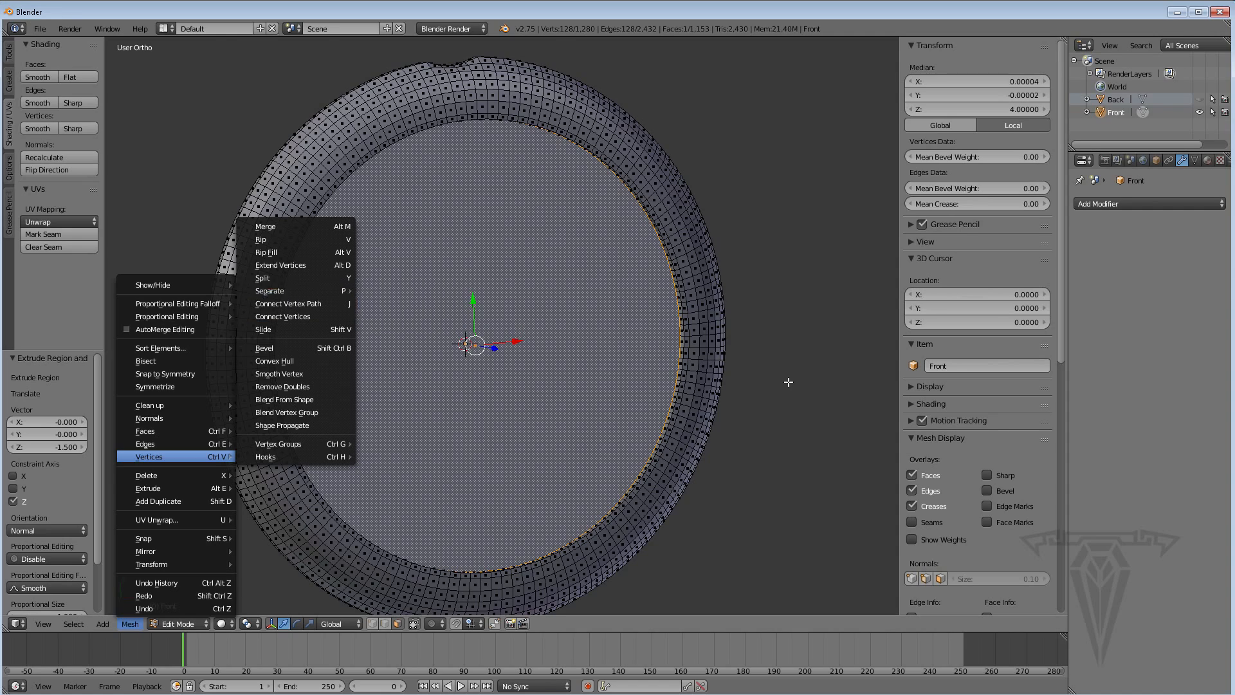
middle_drag(550, 421, 515, 380)
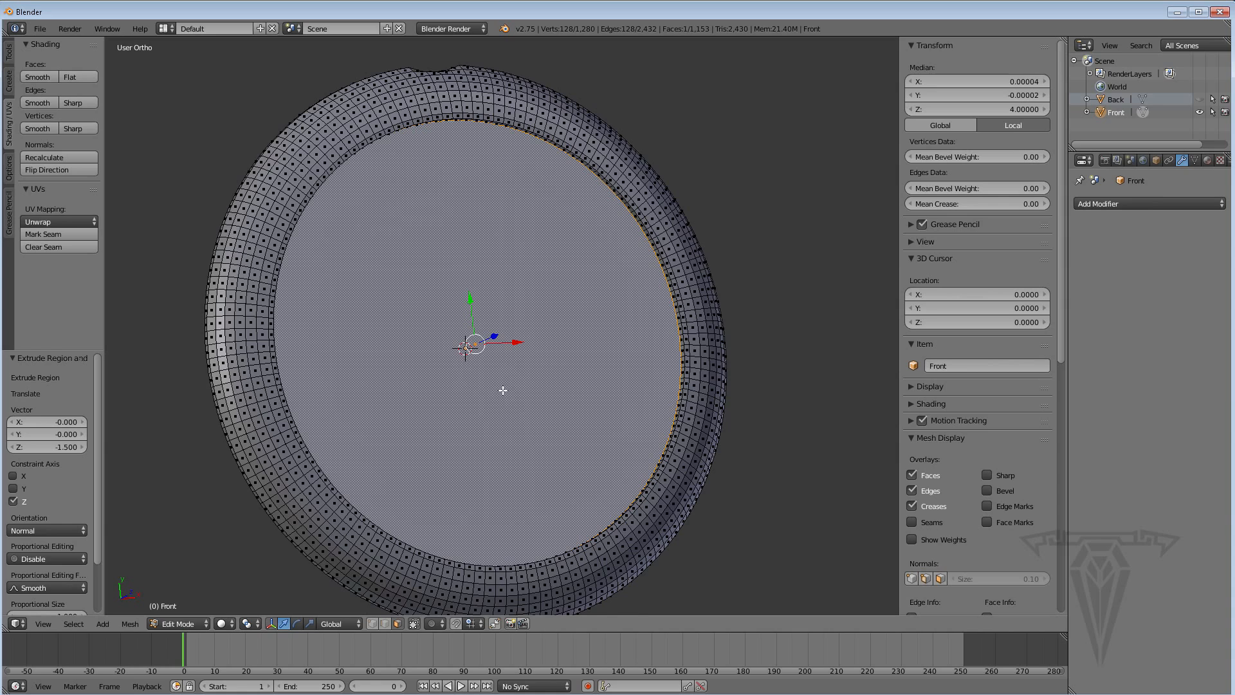
Separate the selected inner disc face into its own object and rename that object Face
key(p)
click(468, 391)
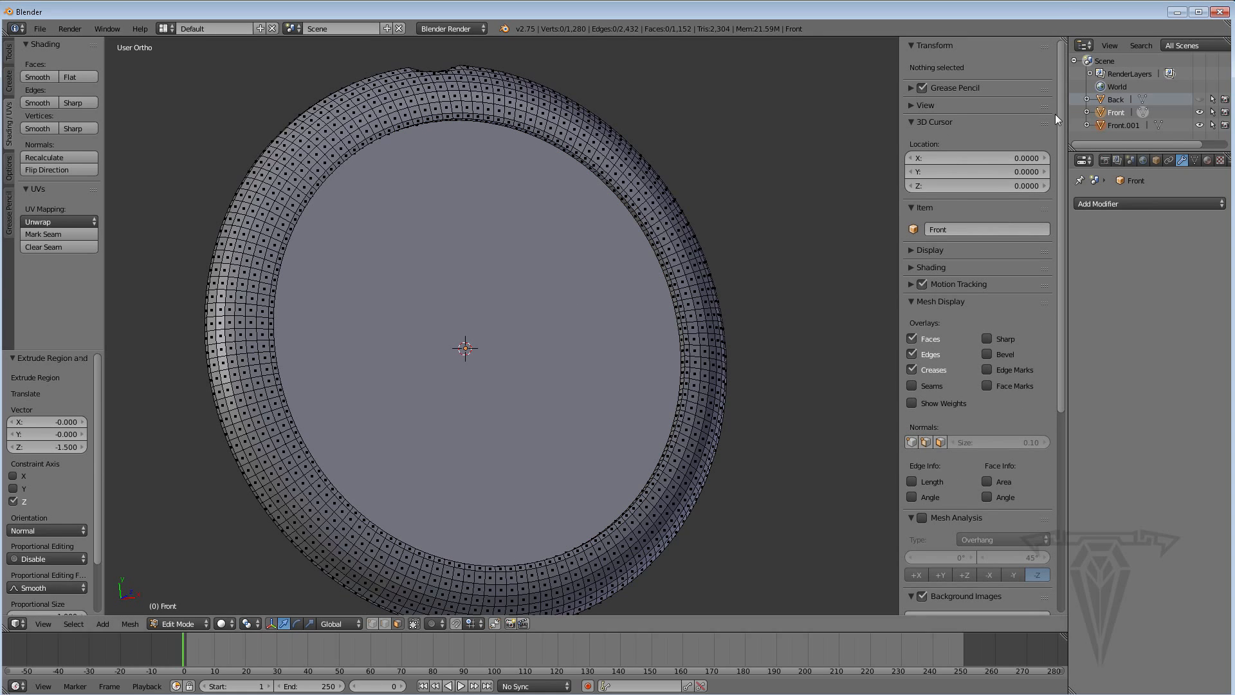
click(1120, 125)
click(1200, 125)
click(1199, 125)
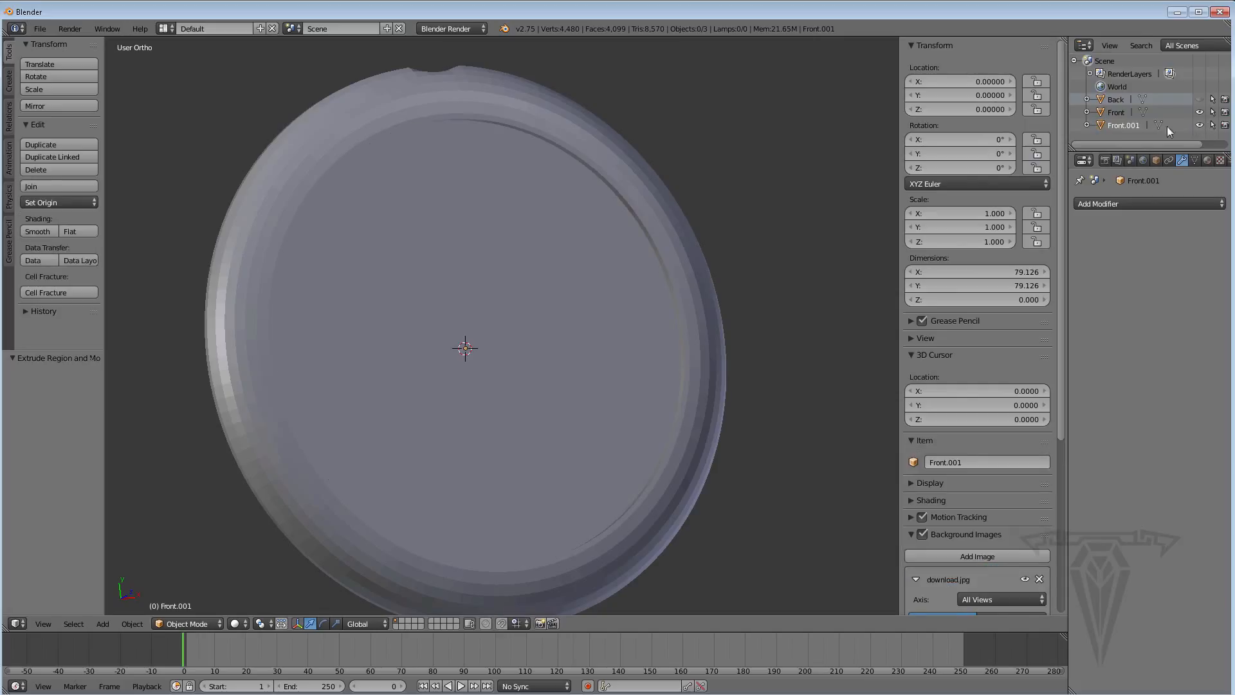
right_click(1166, 127)
click(1058, 167)
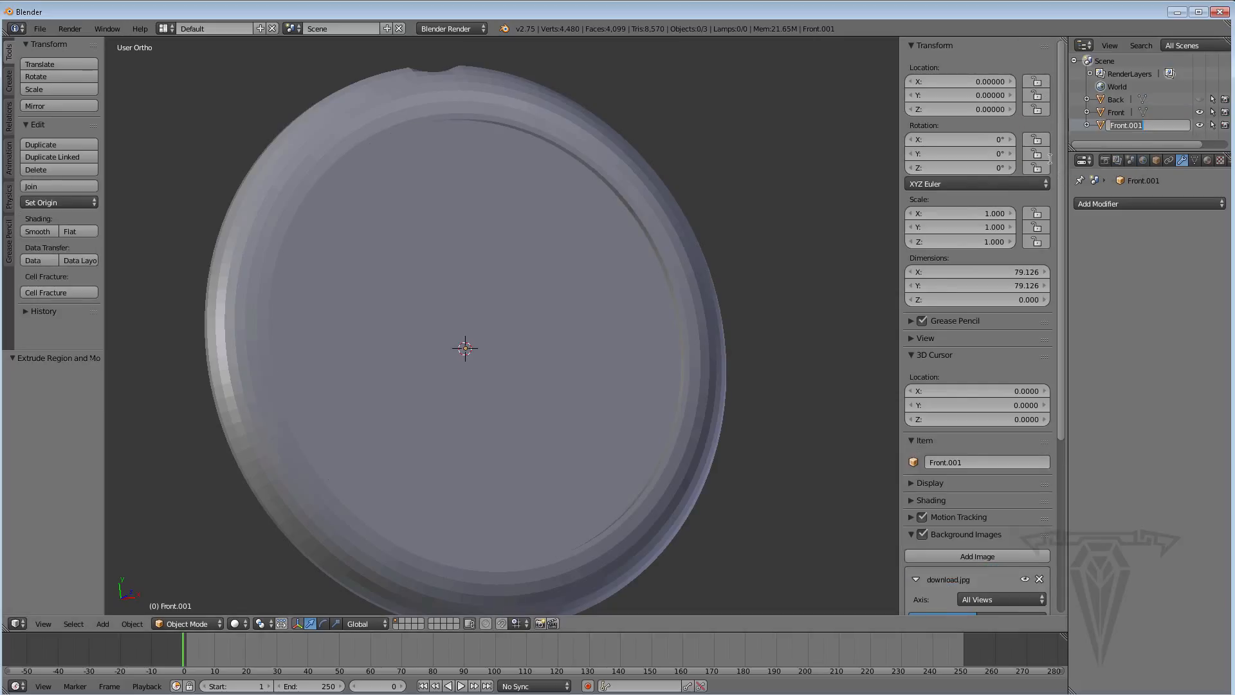
text(Face)
key(Return)
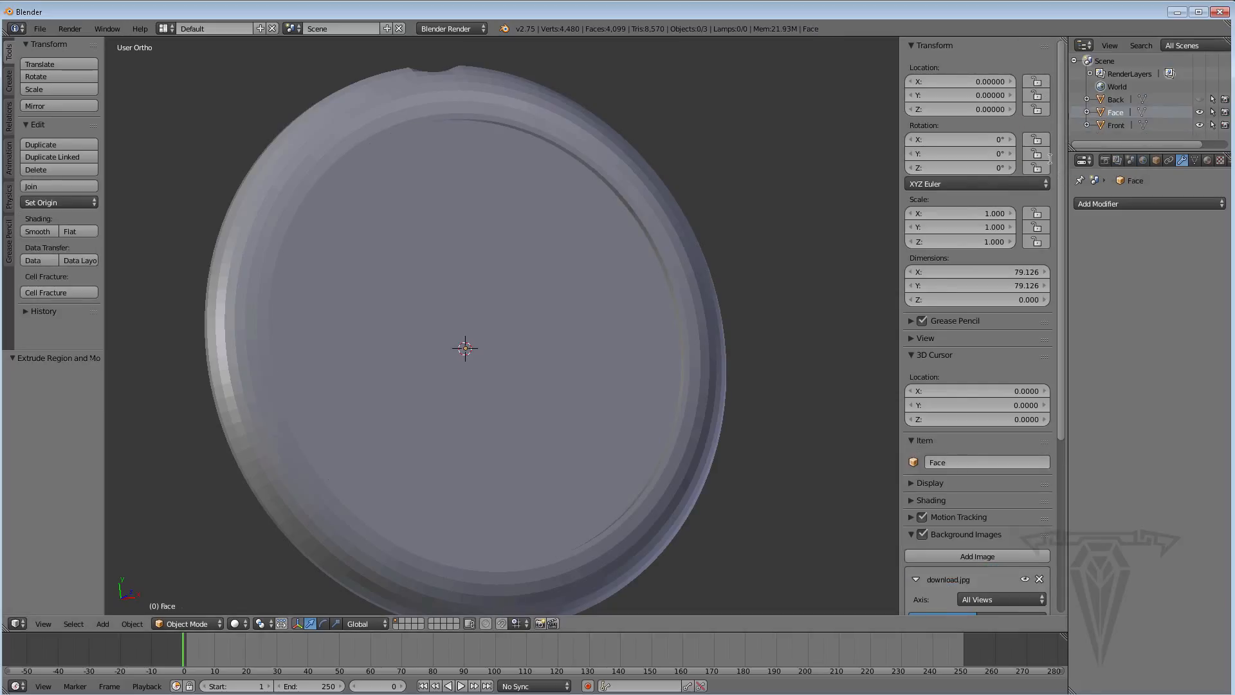
Hide the Face object and open the Front ring for mesh editing
click(1120, 128)
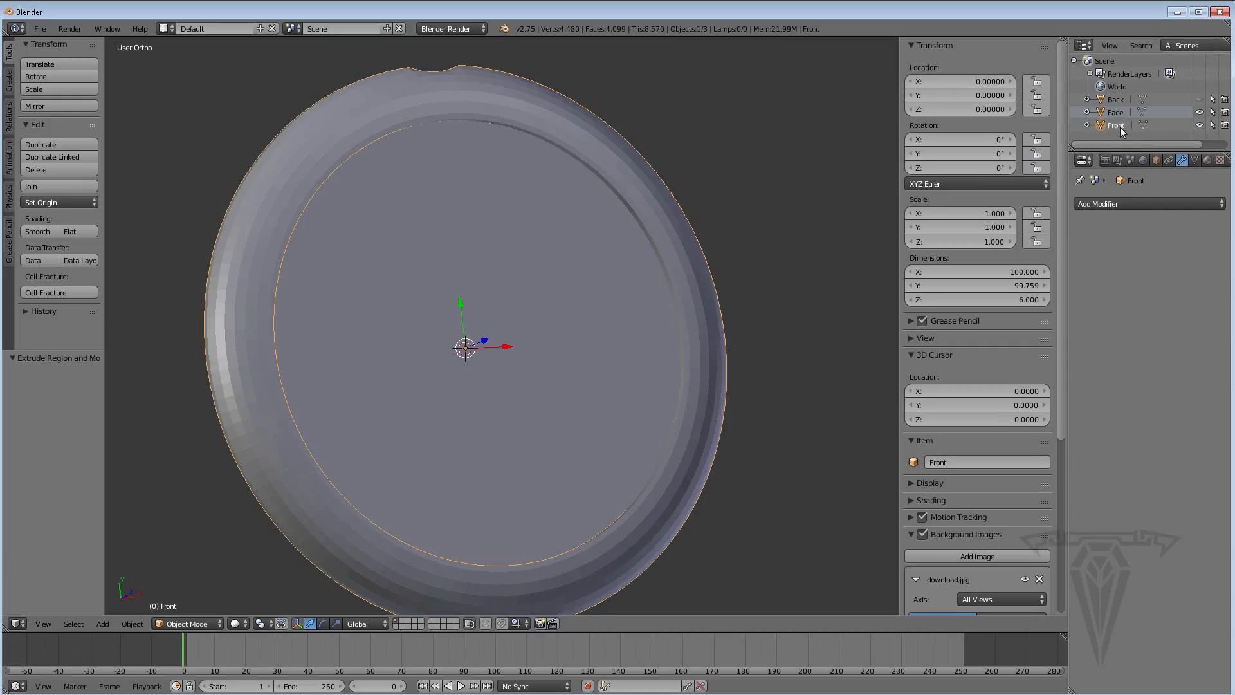
click(1200, 112)
middle_drag(553, 270, 419, 173)
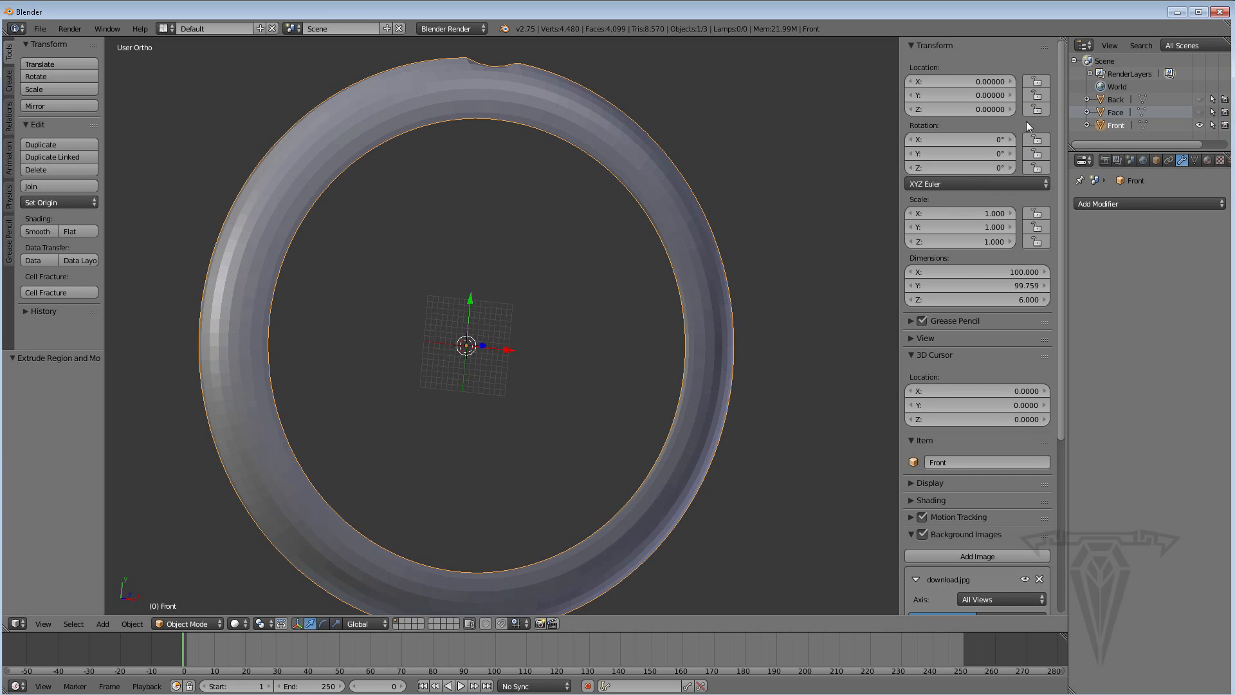
key(Tab)
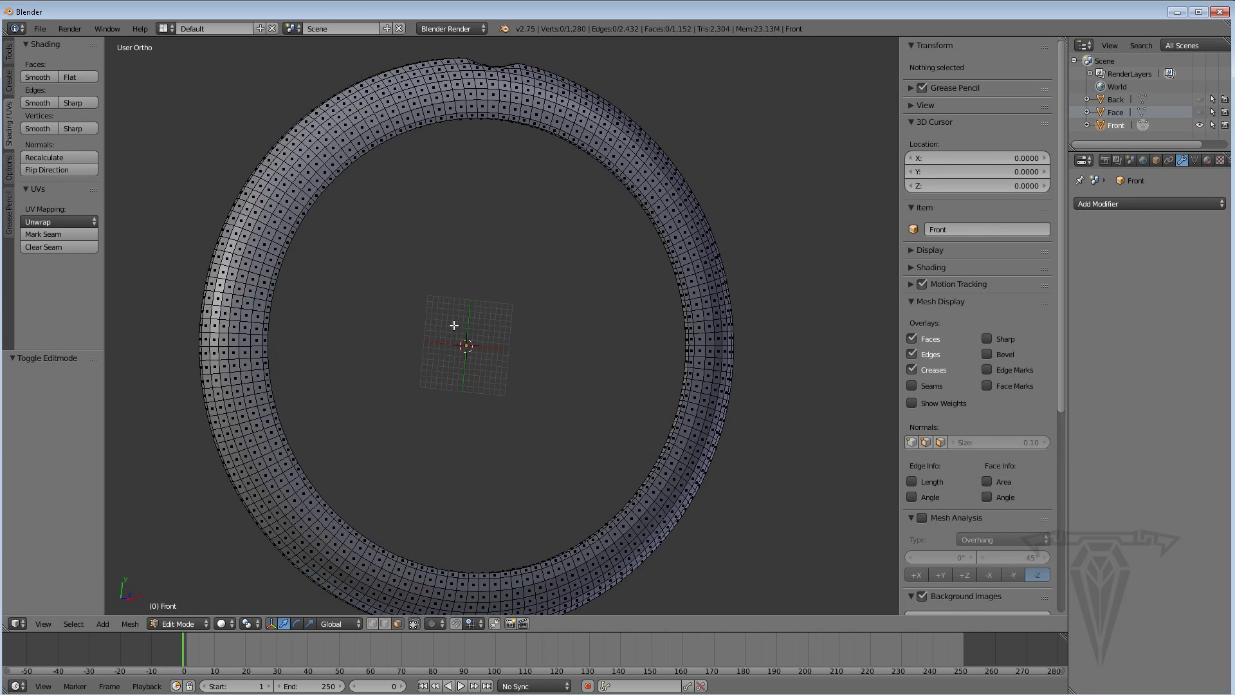
Select the six face loops between the ring's outermost and innermost front loops and shade them smooth
middle_drag(453, 306, 355, 353)
shift+middle_drag(426, 532, 508, 310)
scroll(480, 387, up, 3)
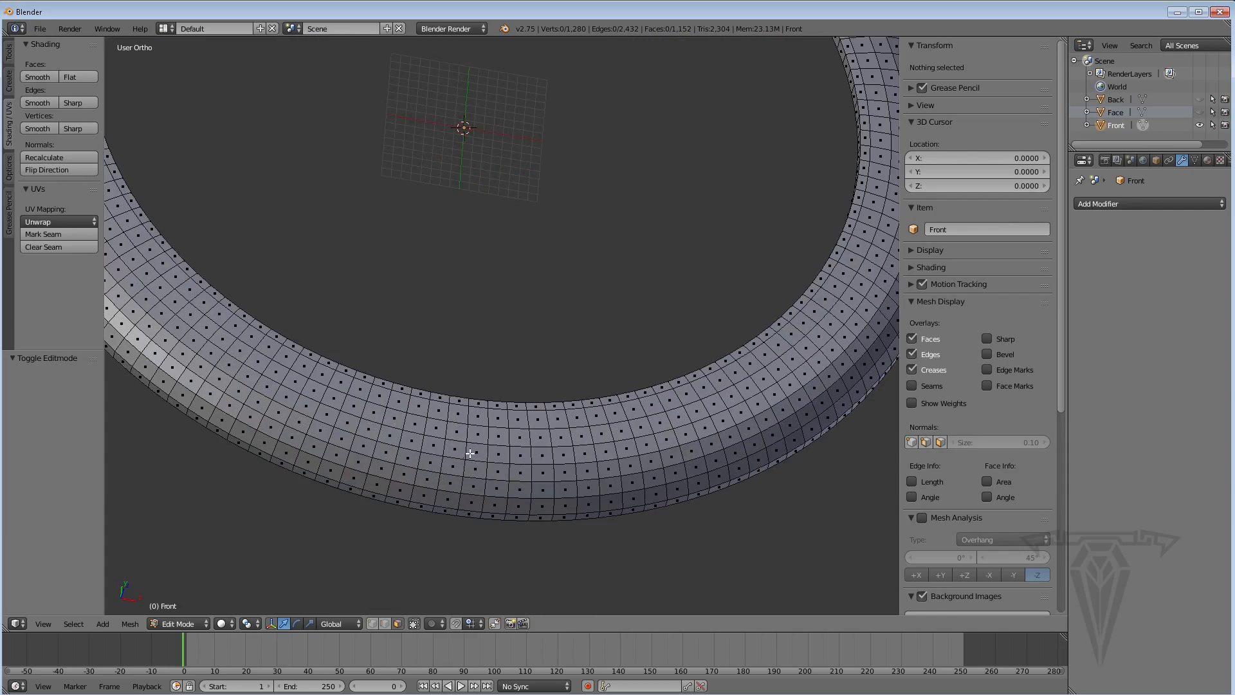
scroll(454, 512, up, 2)
middle_drag(795, 525, 790, 464)
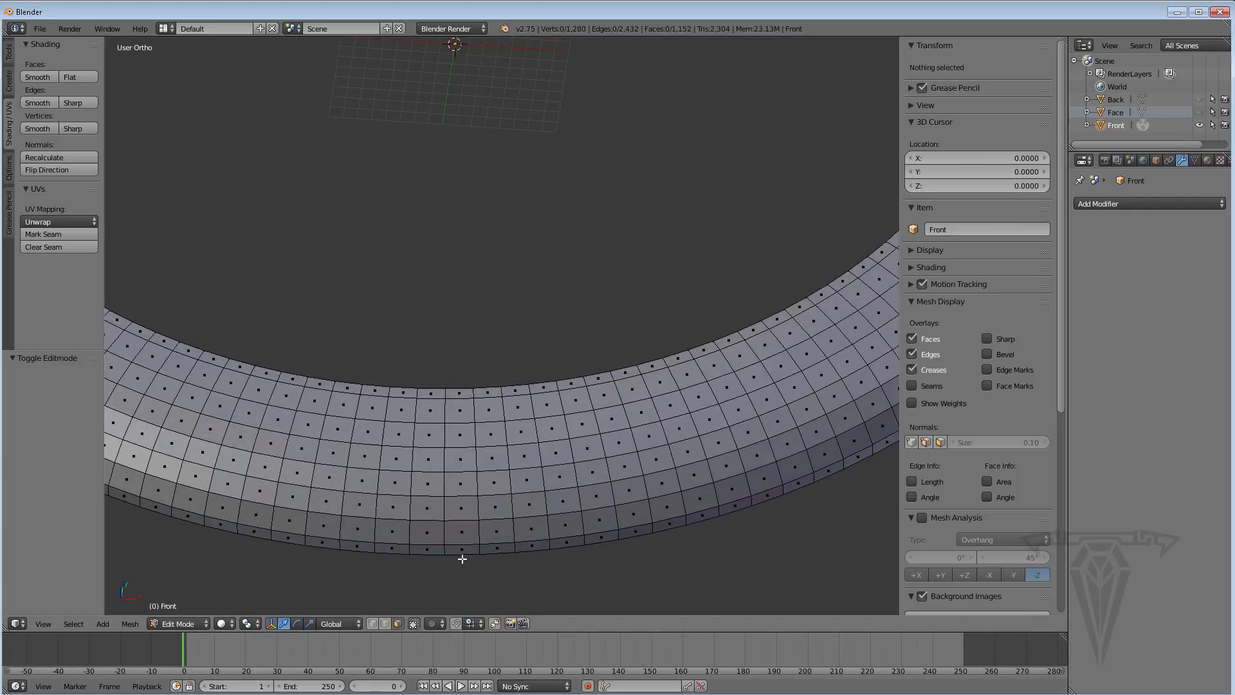
alt+click(514, 530)
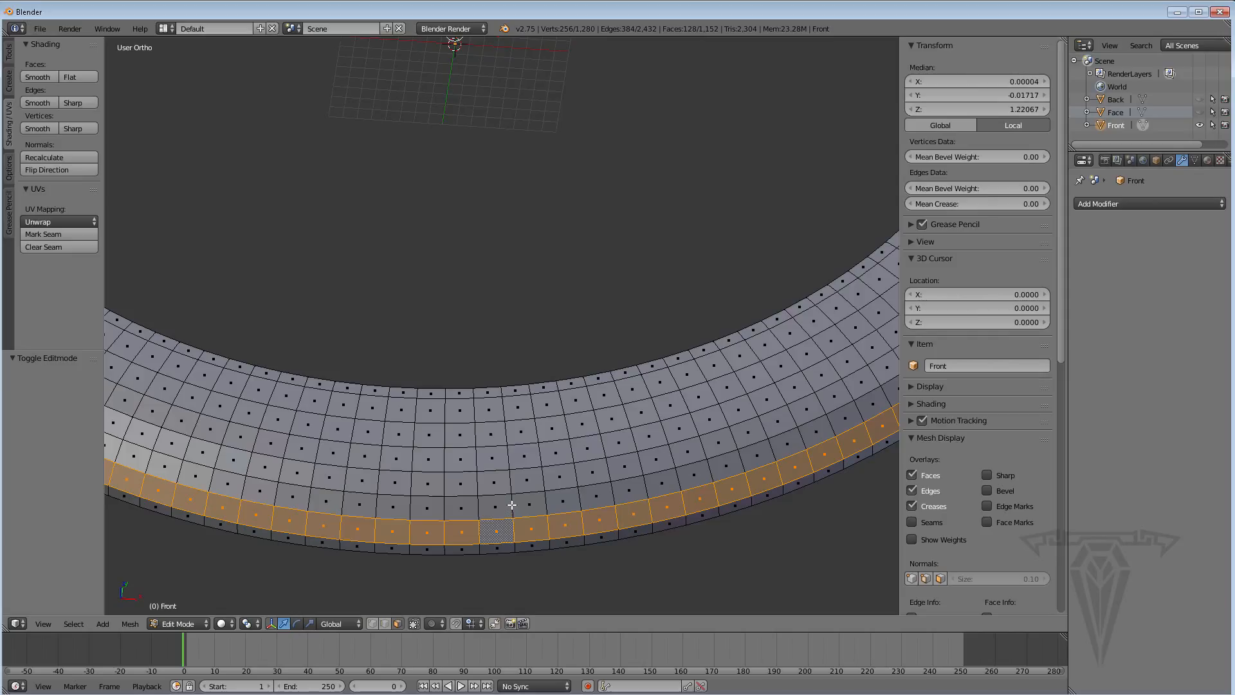
alt+shift+click(511, 505)
alt+shift+click(508, 479)
alt+shift+click(505, 457)
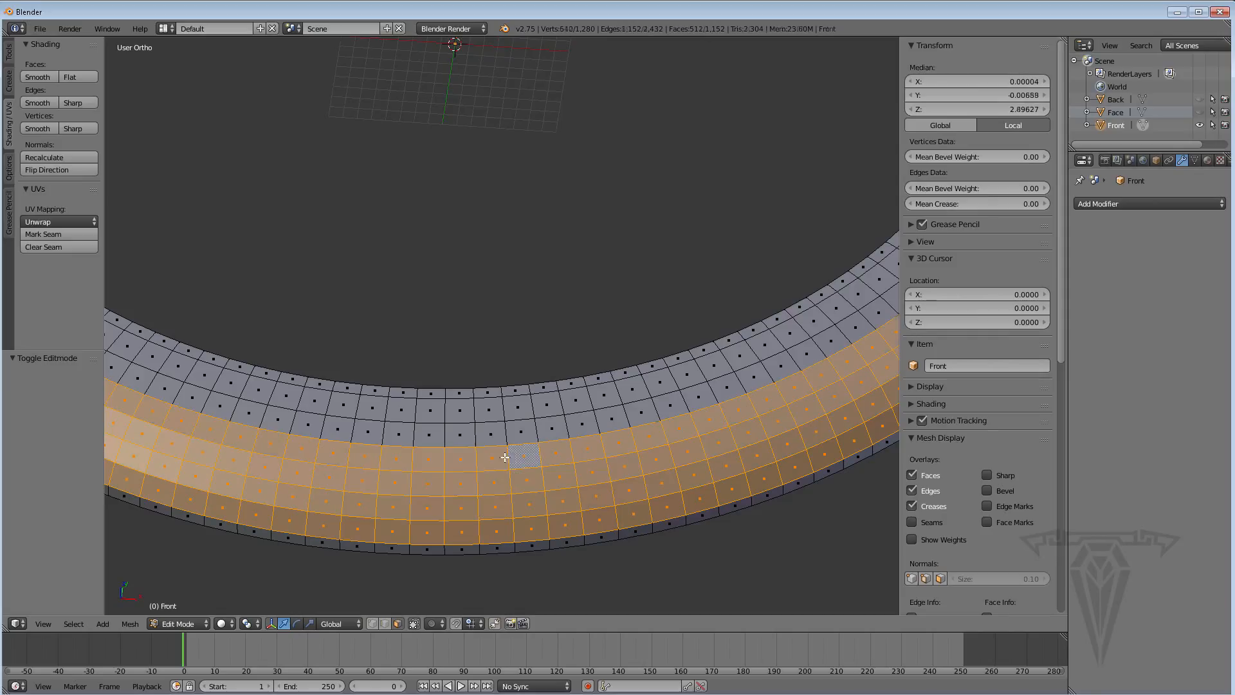
alt+shift+click(505, 433)
alt+shift+click(499, 415)
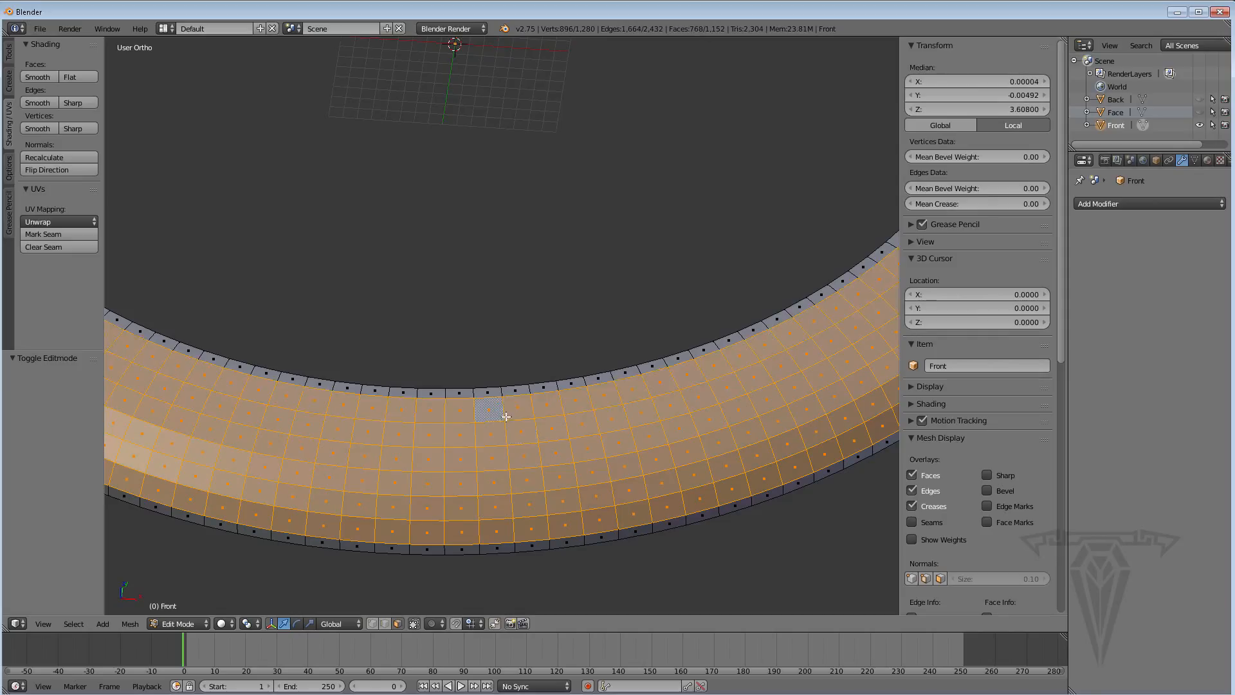
scroll(515, 419, down, 4)
scroll(525, 417, up, 1)
scroll(525, 417, down, 3)
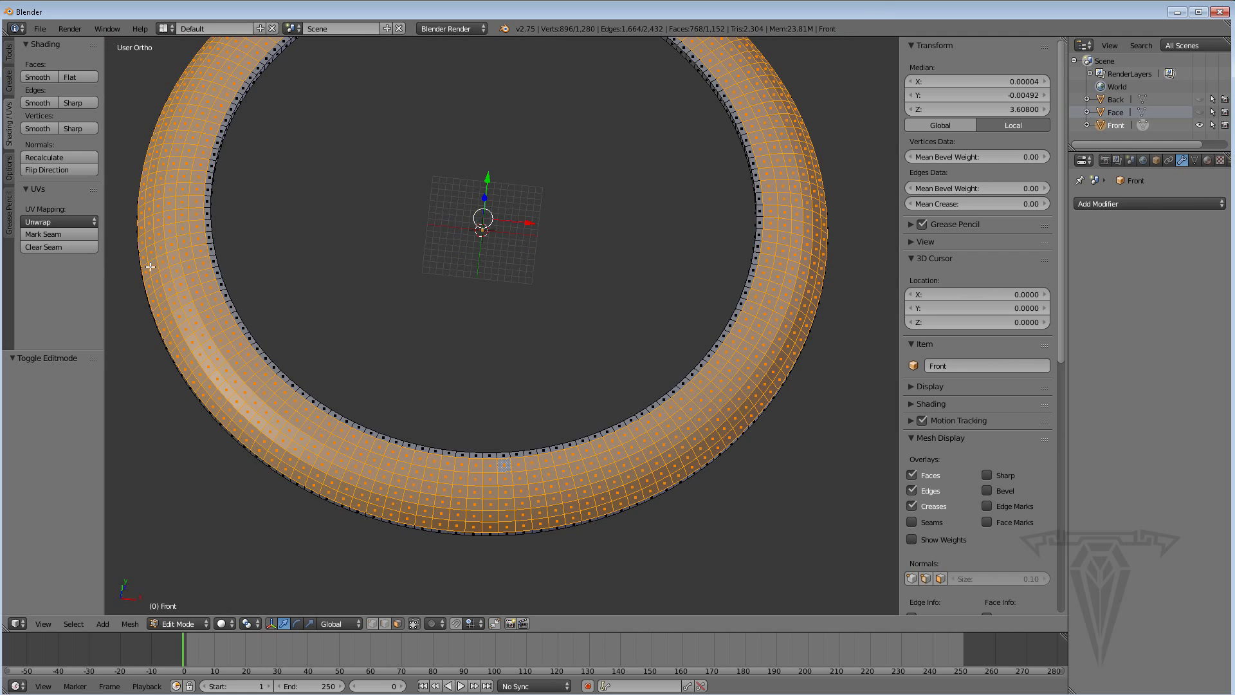
key(w)
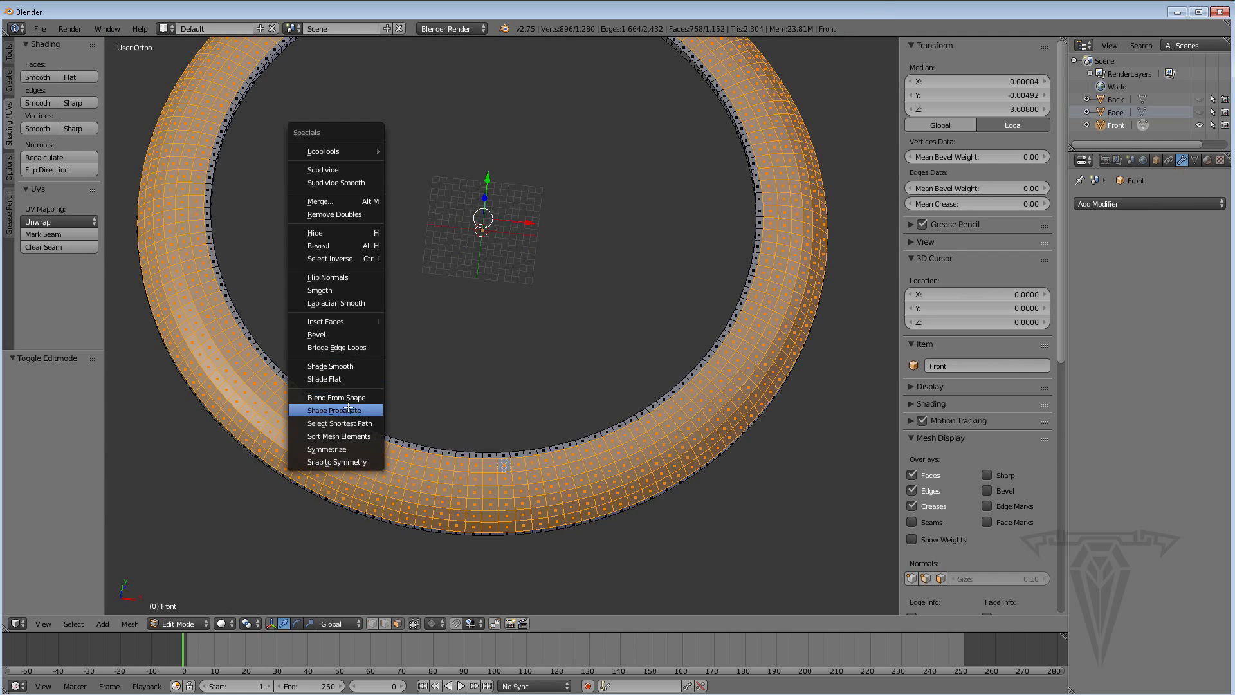
click(348, 366)
Select the outermost face loop around the ring's outer edge and apply Shade Smooth to it
middle_drag(477, 496, 474, 384)
scroll(475, 385, up, 3)
middle_drag(477, 456, 522, 420)
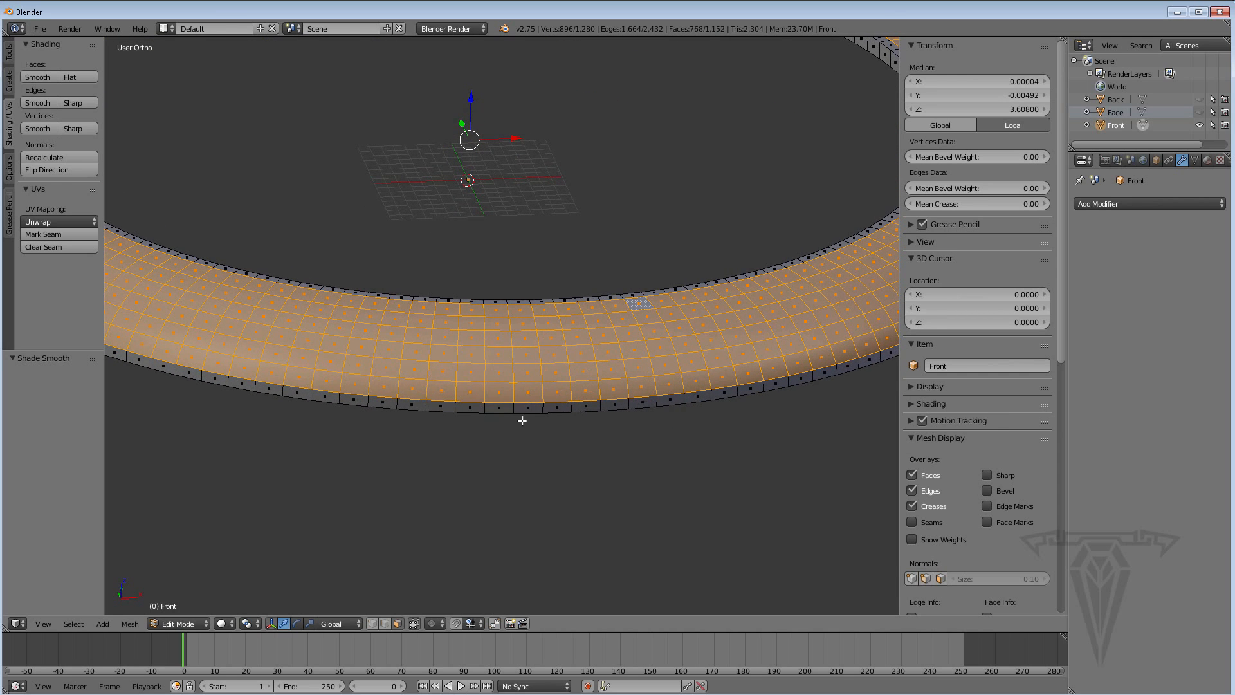
alt+right_click(515, 407)
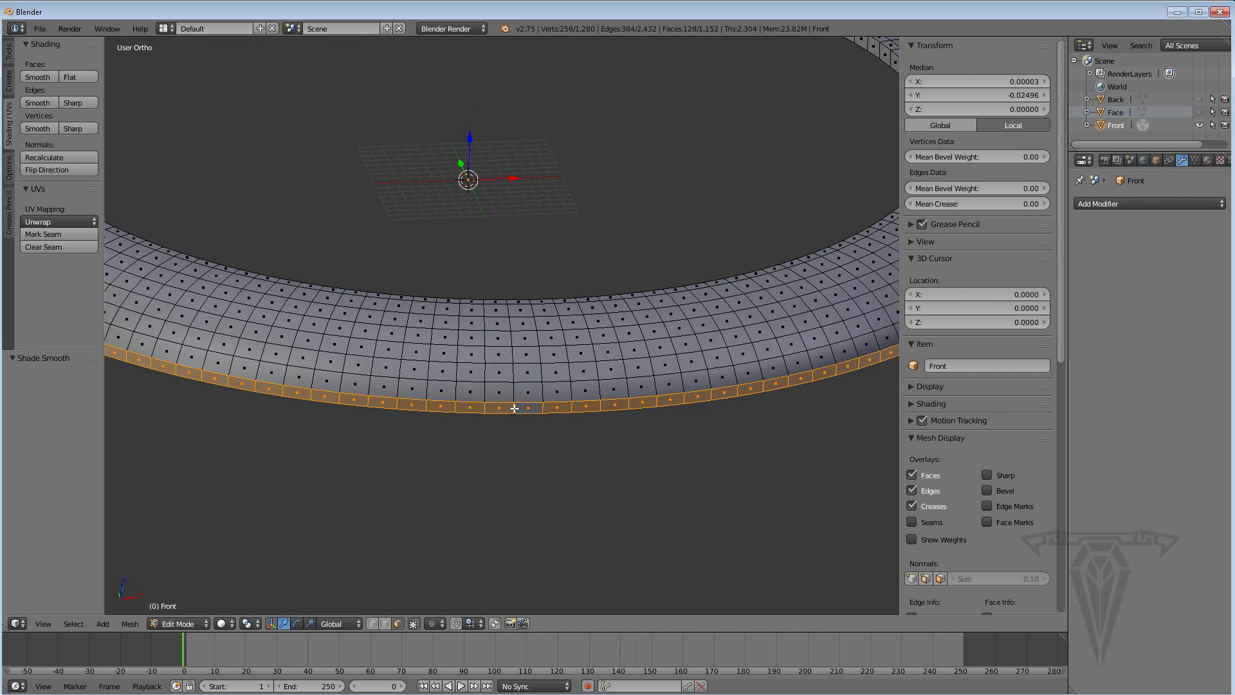
key(w)
click(497, 409)
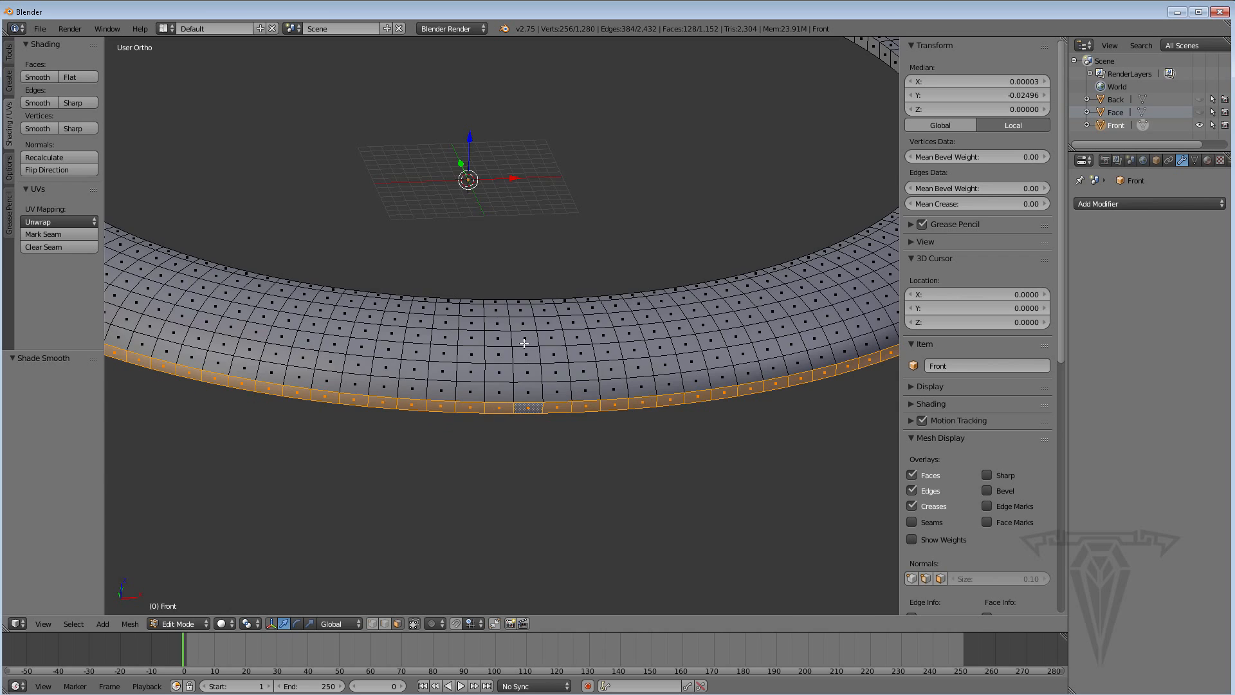
Select the narrow face loop bordering the ring's inner opening and apply Shade Flat to it
middle_drag(524, 344, 514, 482)
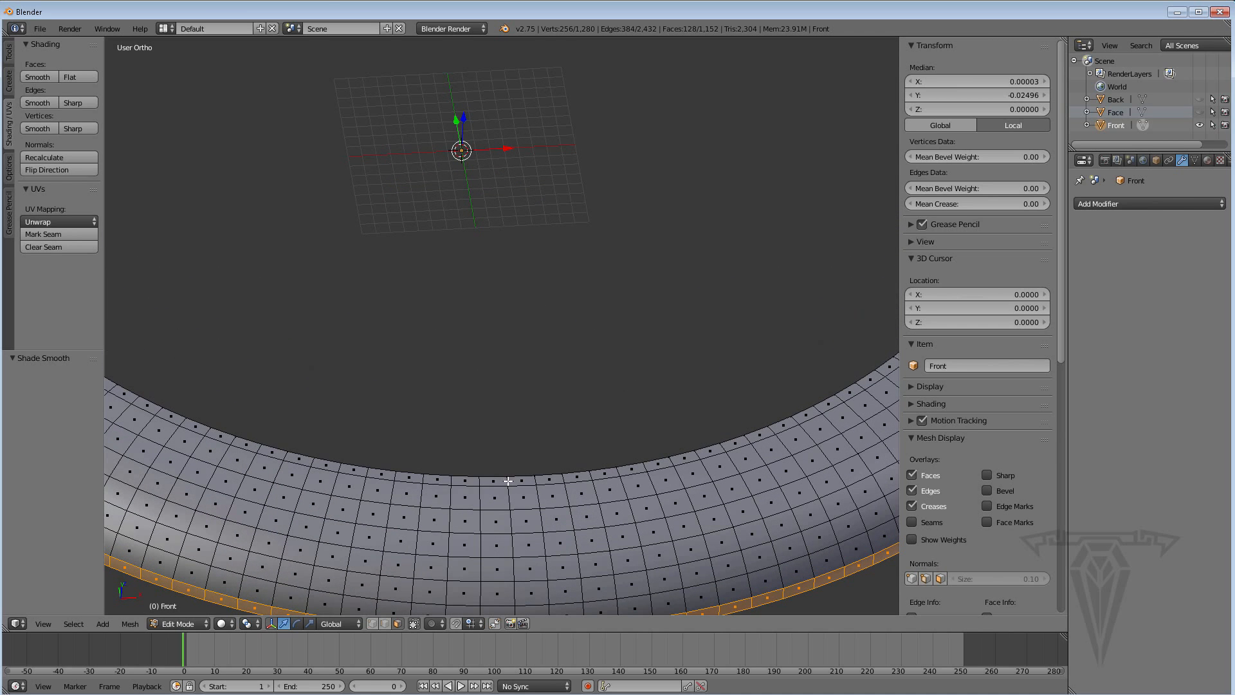
alt+right_click(509, 480)
key(w)
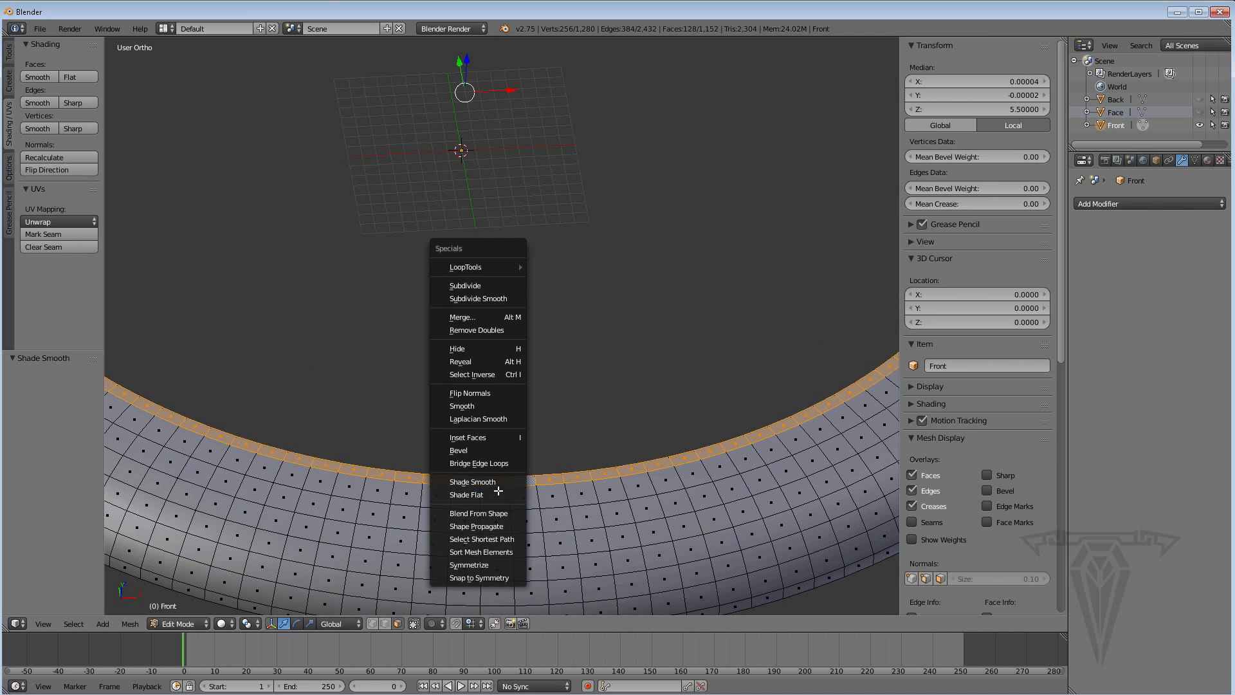
click(492, 494)
Apply Shade Smooth to the face loop on the ring's inner wall and return to Object Mode
scroll(598, 405, down, 3)
middle_drag(592, 395, 601, 532)
scroll(574, 498, up, 2)
middle_drag(545, 475, 547, 549)
shift+middle_drag(542, 504, 538, 444)
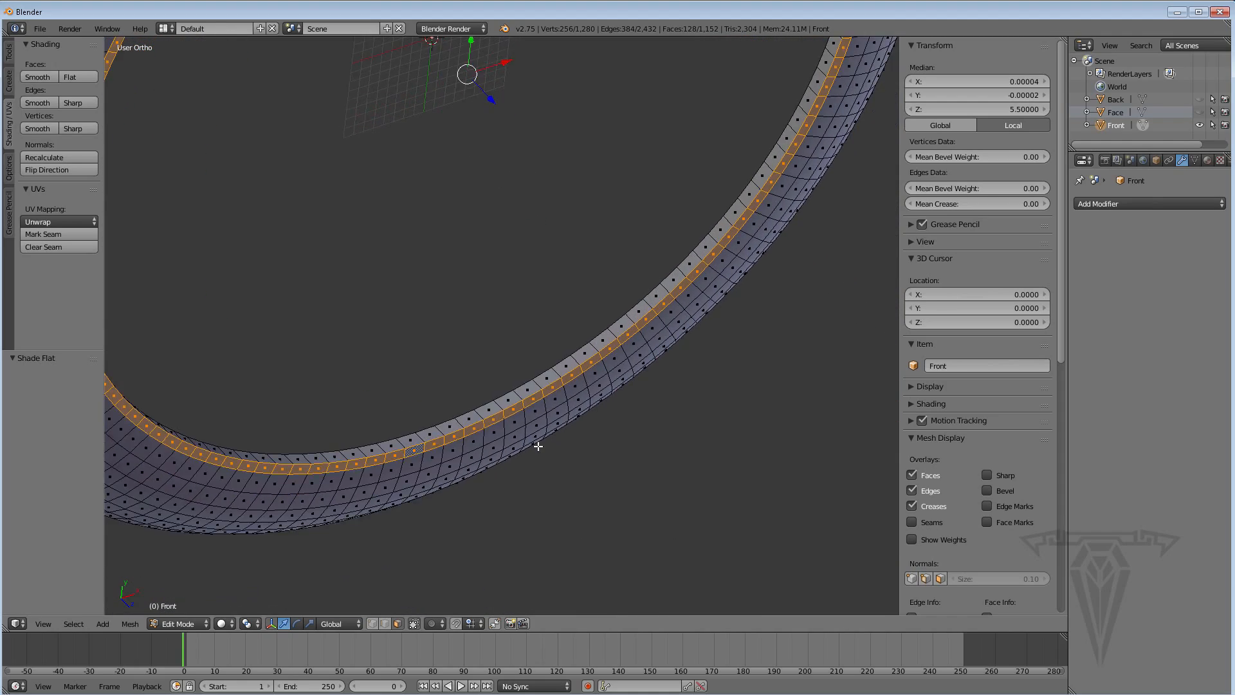
scroll(538, 444, up, 3)
alt+right_click(428, 493)
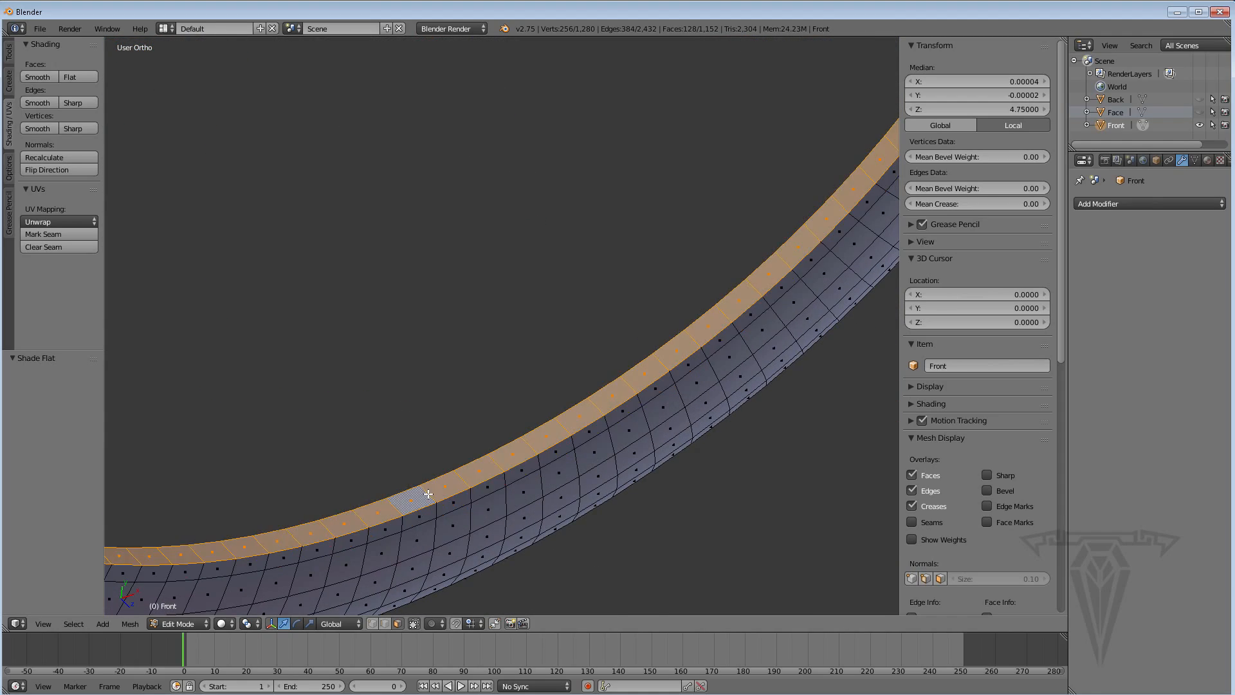
key(w)
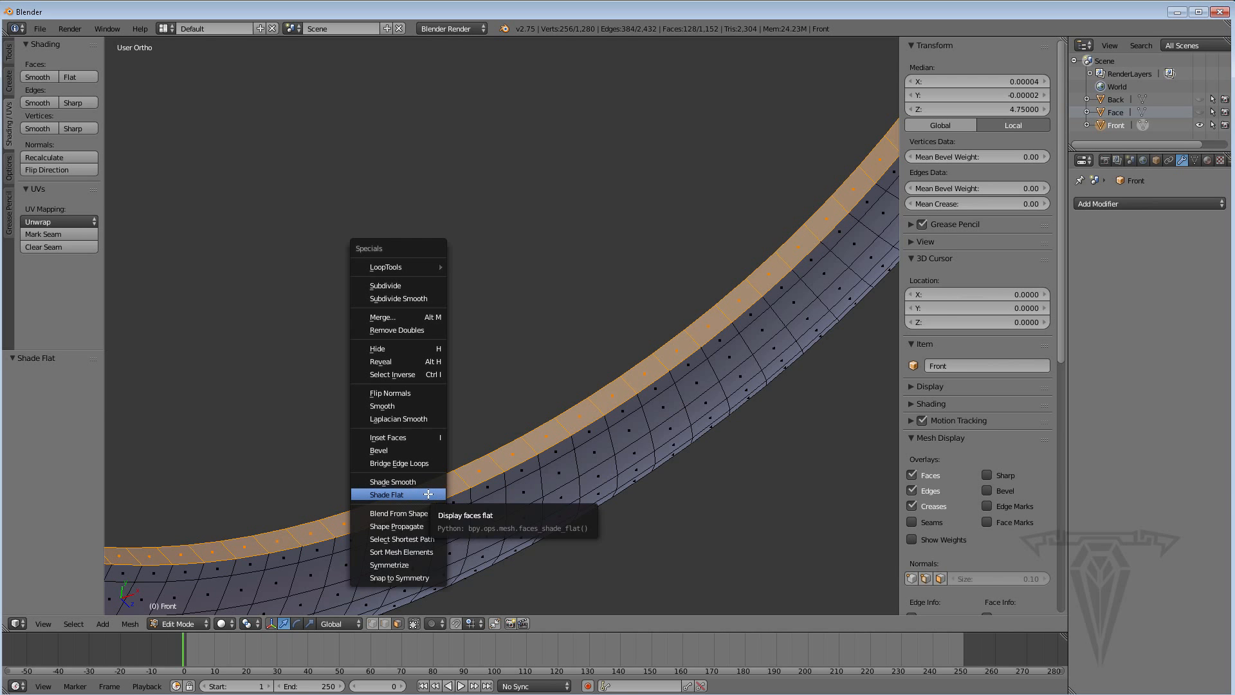
click(425, 482)
scroll(491, 413, down, 7)
middle_drag(542, 345, 484, 299)
shift+middle_drag(483, 303, 466, 425)
key(Tab)
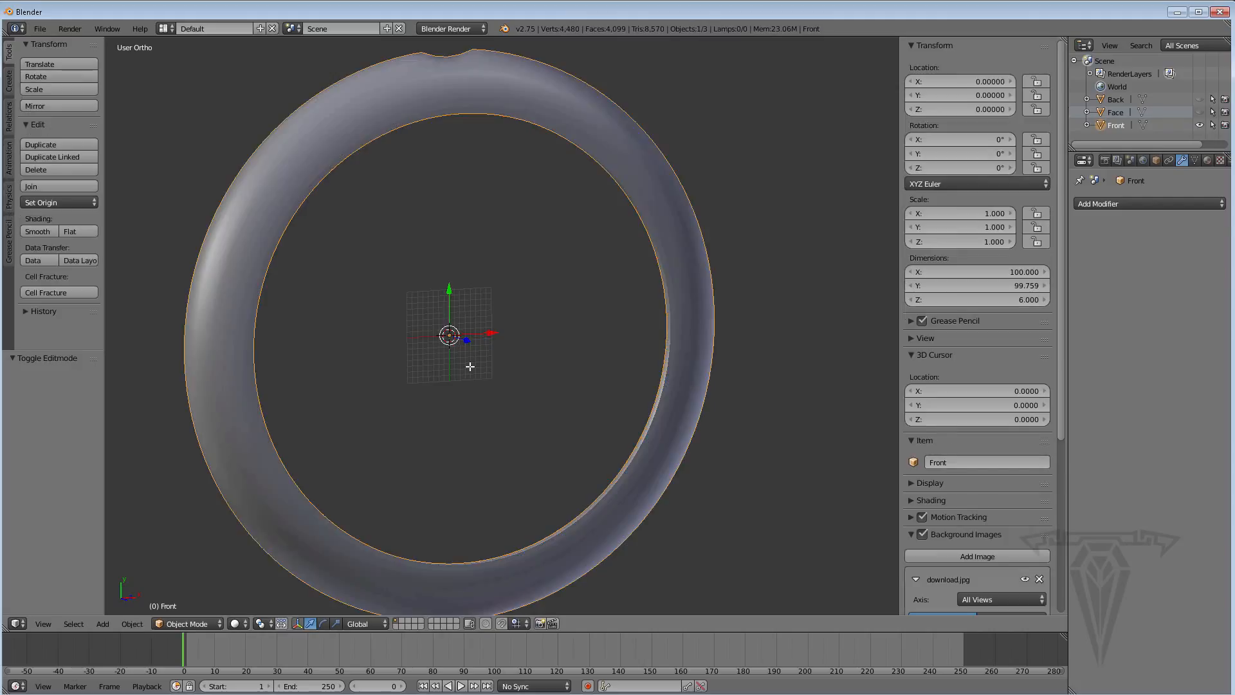
Add a Solidify modifier to the Front ring with a thickness of 1
scroll(470, 365, down, 2)
click(1129, 202)
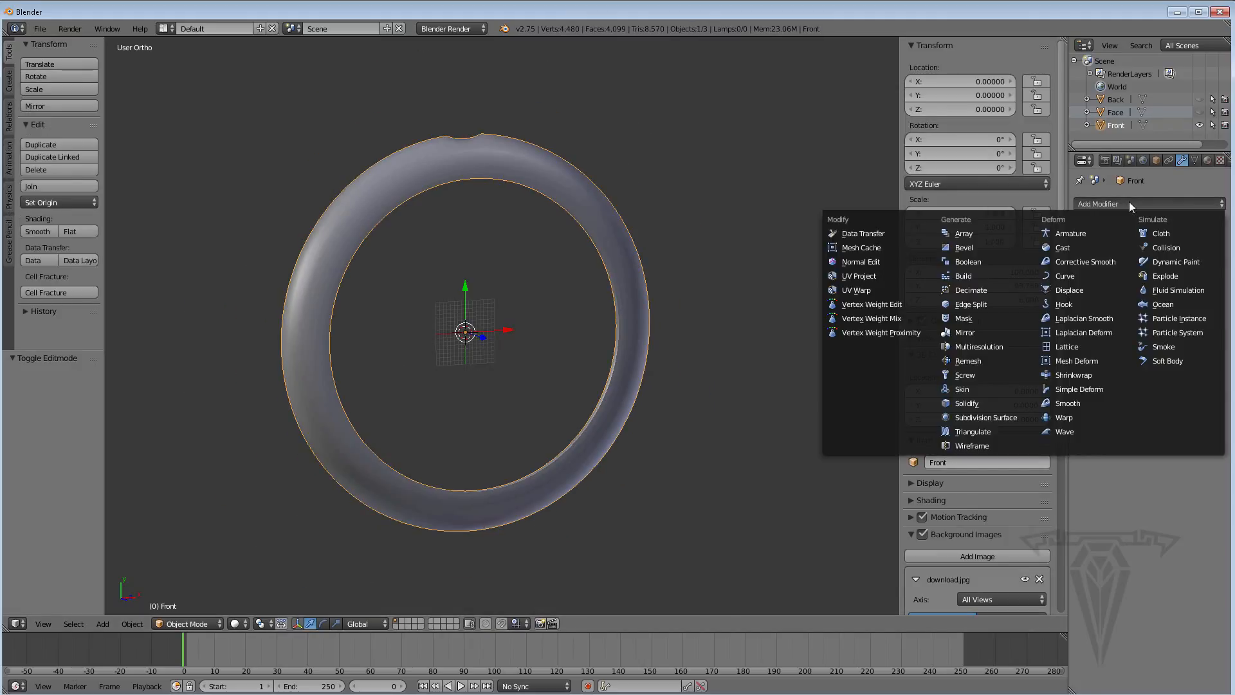
click(966, 402)
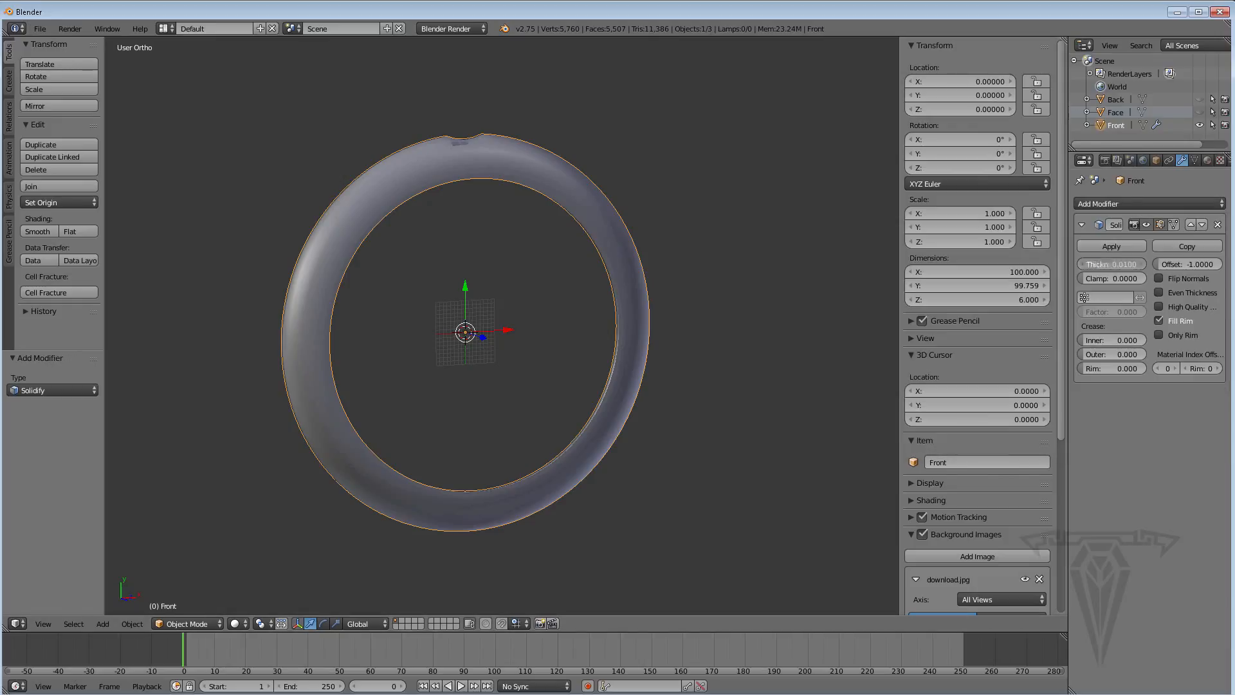
click(1110, 264)
text(1)
key(Return)
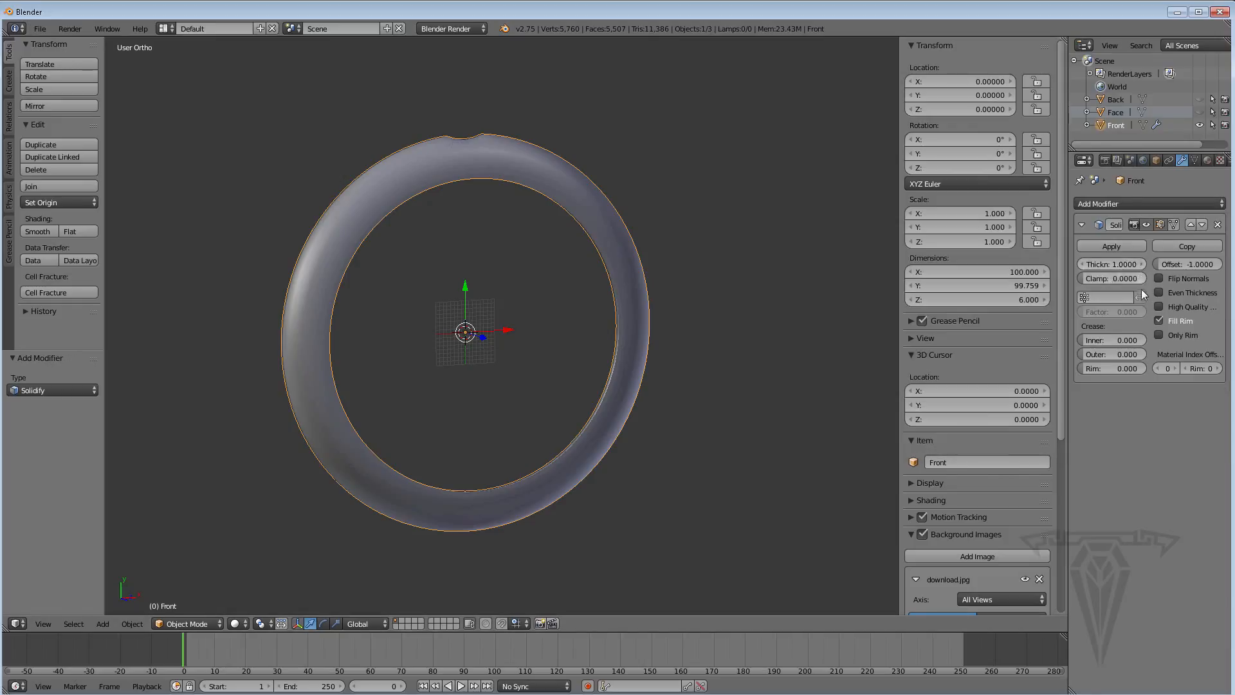
Enable Even Thickness on the Front ring's Solidify modifier
middle_drag(444, 321, 627, 268)
scroll(652, 218, up, 5)
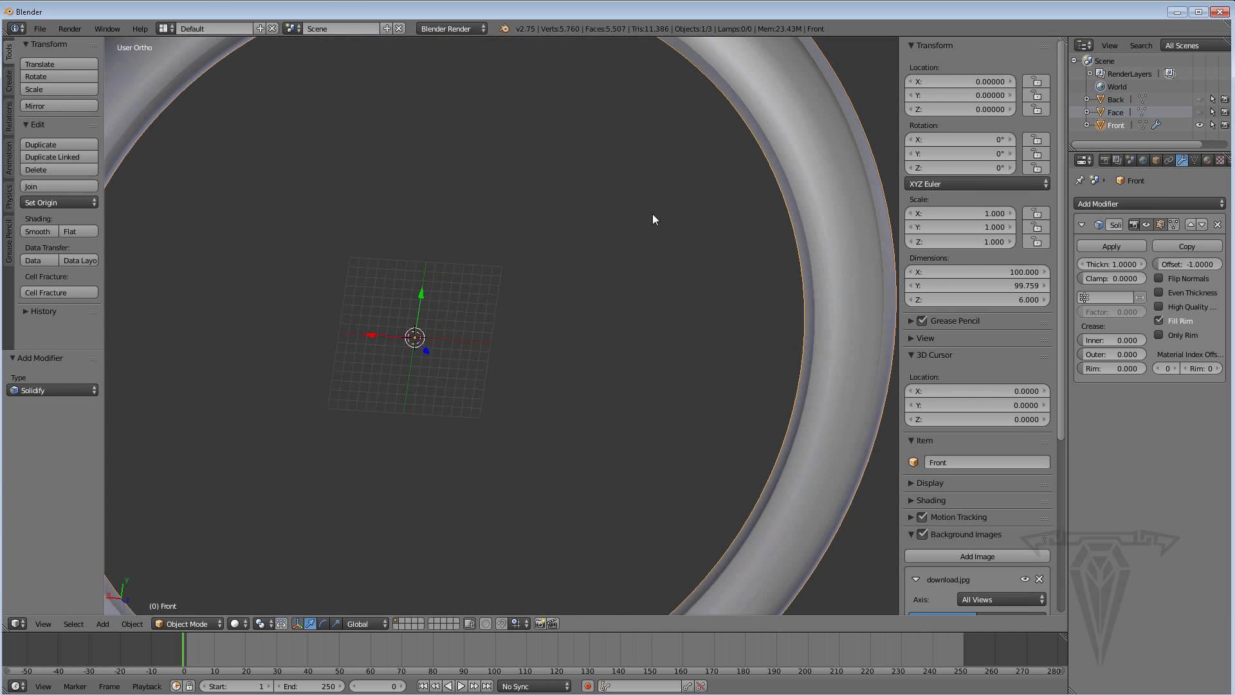
middle_drag(653, 214, 554, 319)
click(1162, 292)
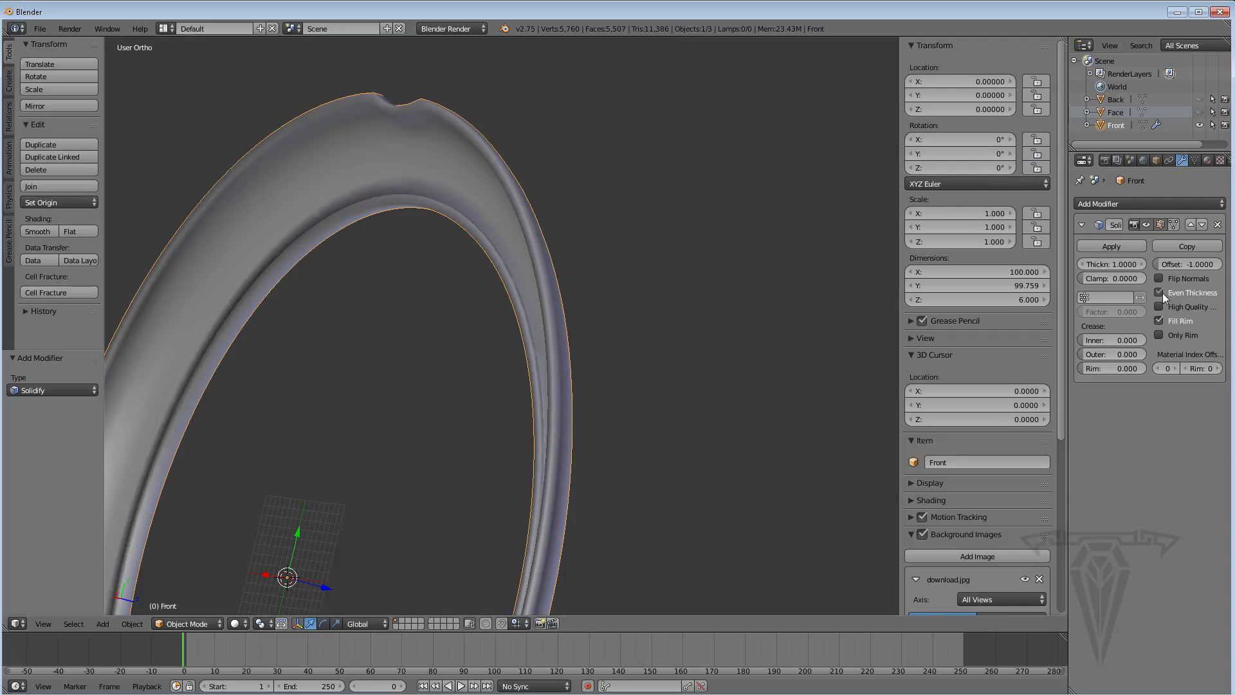
middle_drag(470, 309, 450, 332)
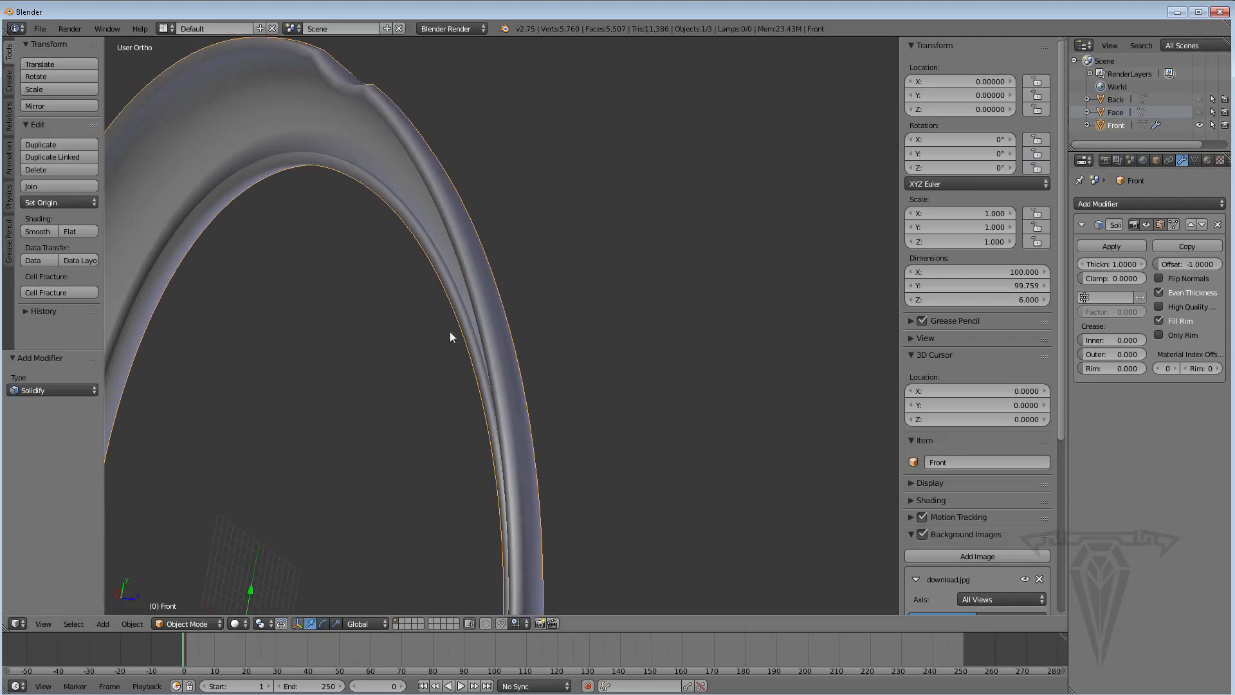
Compare the ring's wall in wireframe with Even Thickness off and on, leaving it enabled and returning to solid shading
click(1160, 293)
key(z)
mouse_move(439, 311)
middle_down()
mouse_move(449, 342)
mouse_move(553, 329)
middle_up()
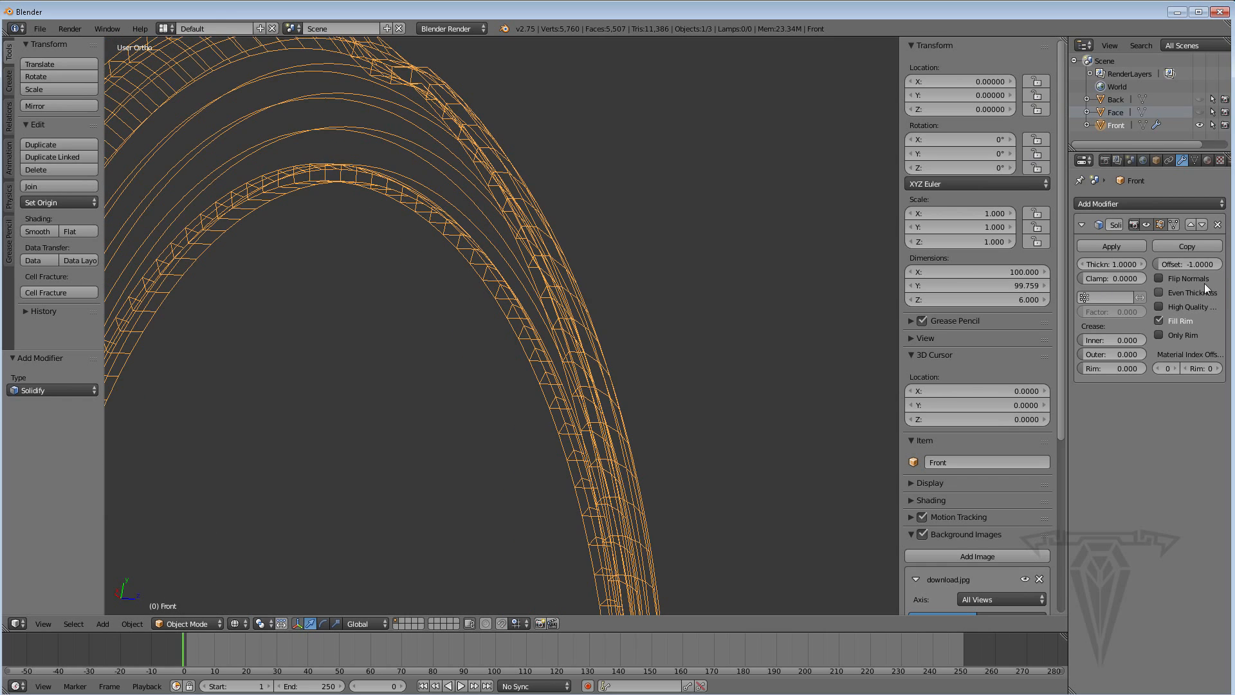
click(1159, 291)
click(1160, 291)
click(1159, 291)
click(1159, 290)
click(1159, 291)
click(1160, 291)
click(1159, 291)
click(1159, 291)
click(1159, 291)
middle_drag(459, 258, 450, 299)
scroll(433, 290, up, 1)
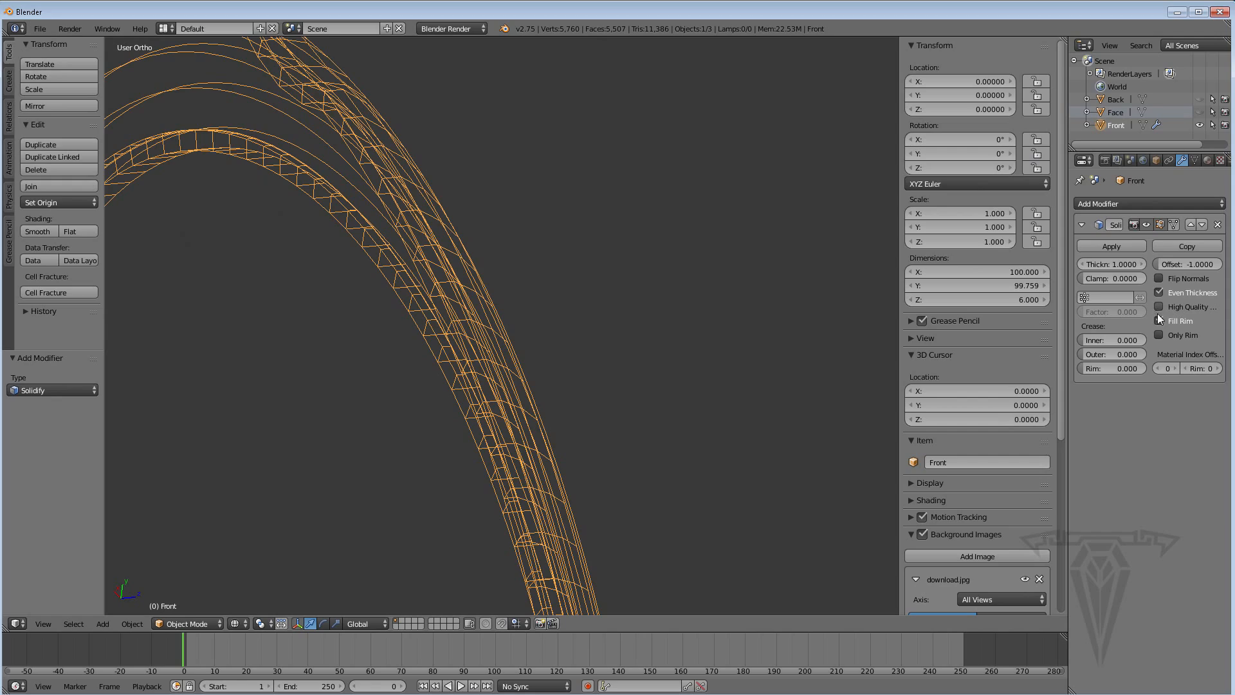
click(1159, 291)
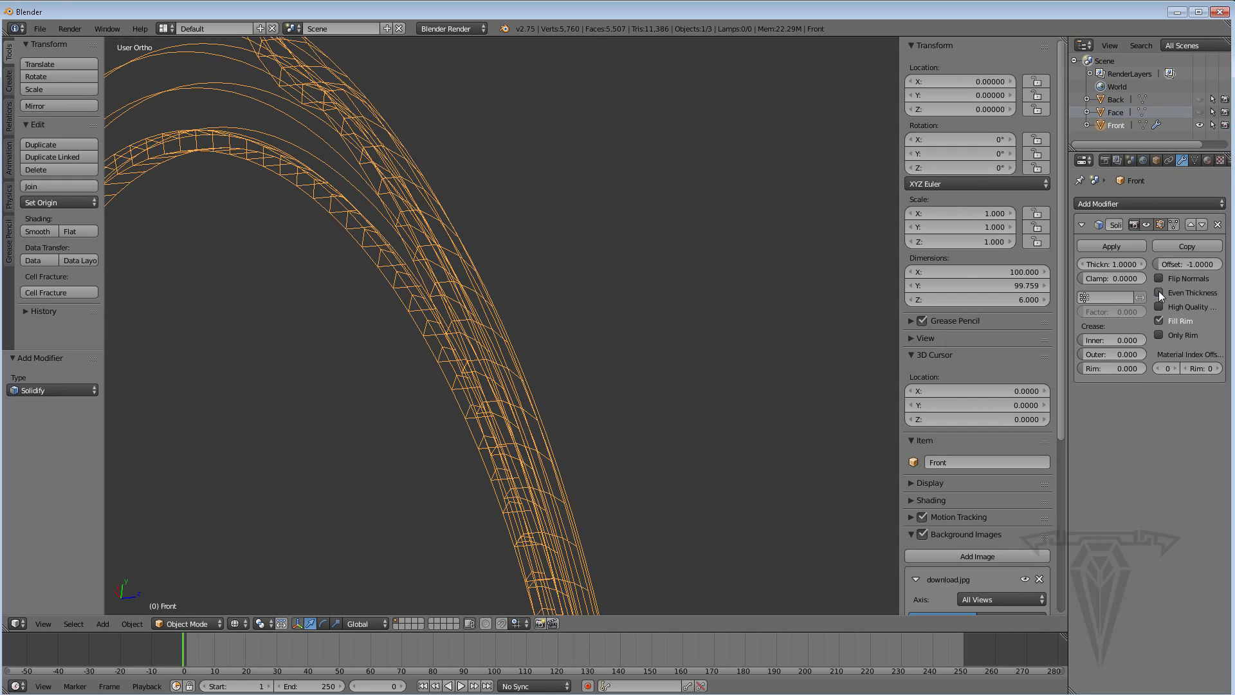
click(1159, 291)
scroll(413, 270, up, 1)
middle_drag(413, 270, 430, 264)
scroll(622, 265, up, 3)
shift+middle_drag(622, 264, 595, 270)
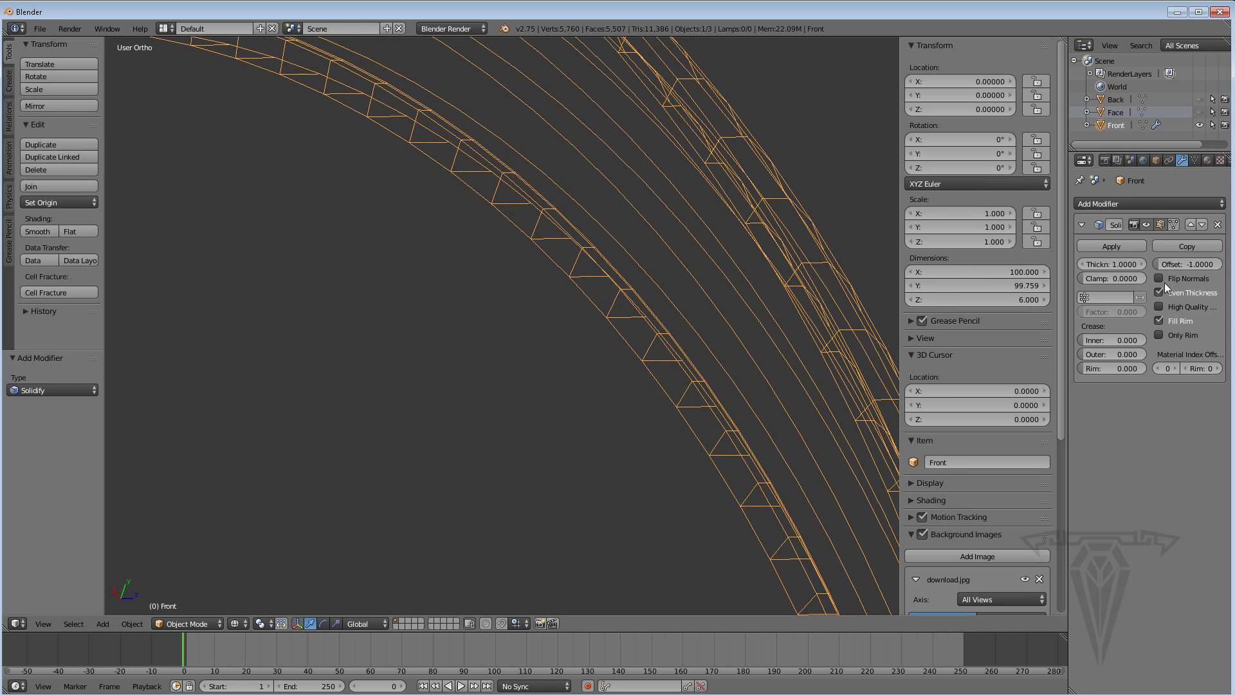
click(1159, 292)
click(1160, 292)
key(z)
scroll(565, 315, up, 1)
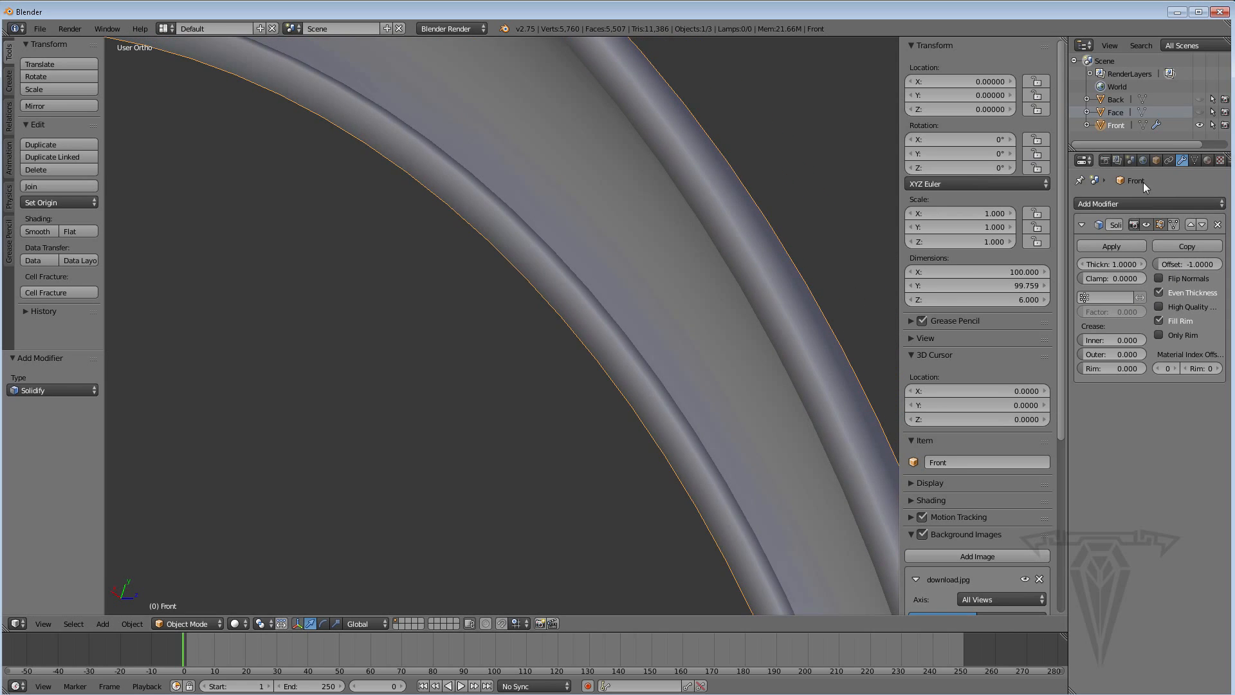
Compare Even Thickness off and on with the Front ring's Wire display overlaid, leaving Even Thickness enabled and Wire off
click(1156, 160)
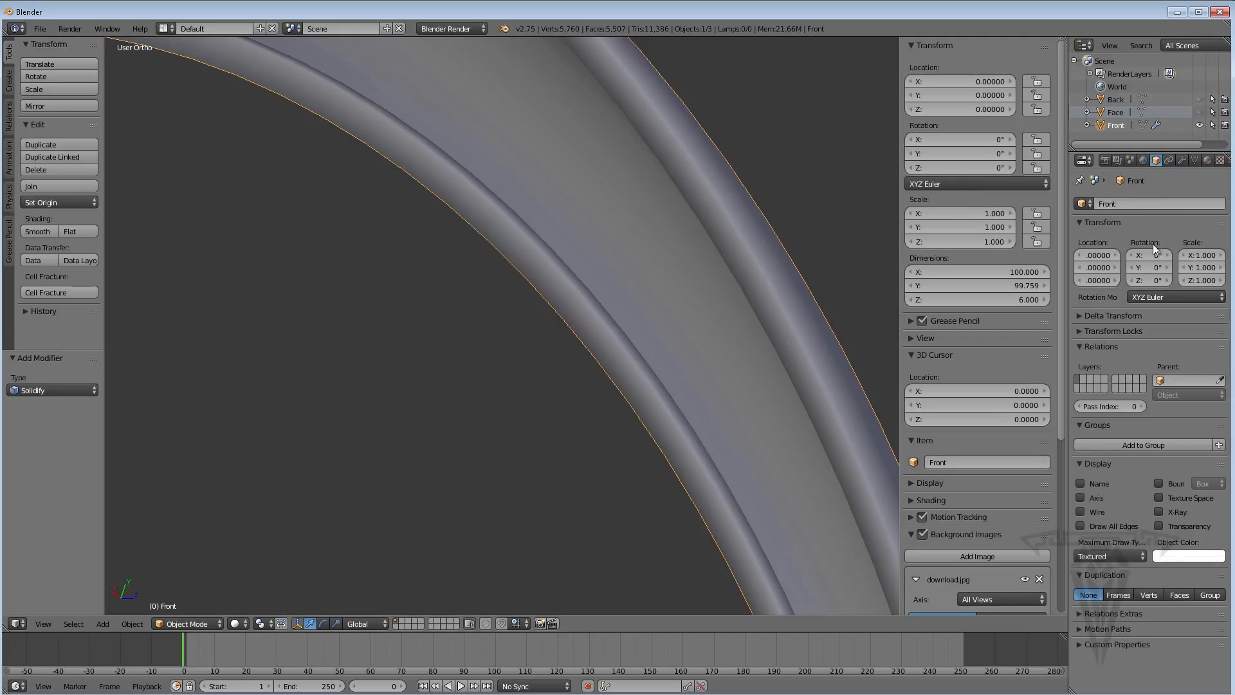
click(1089, 512)
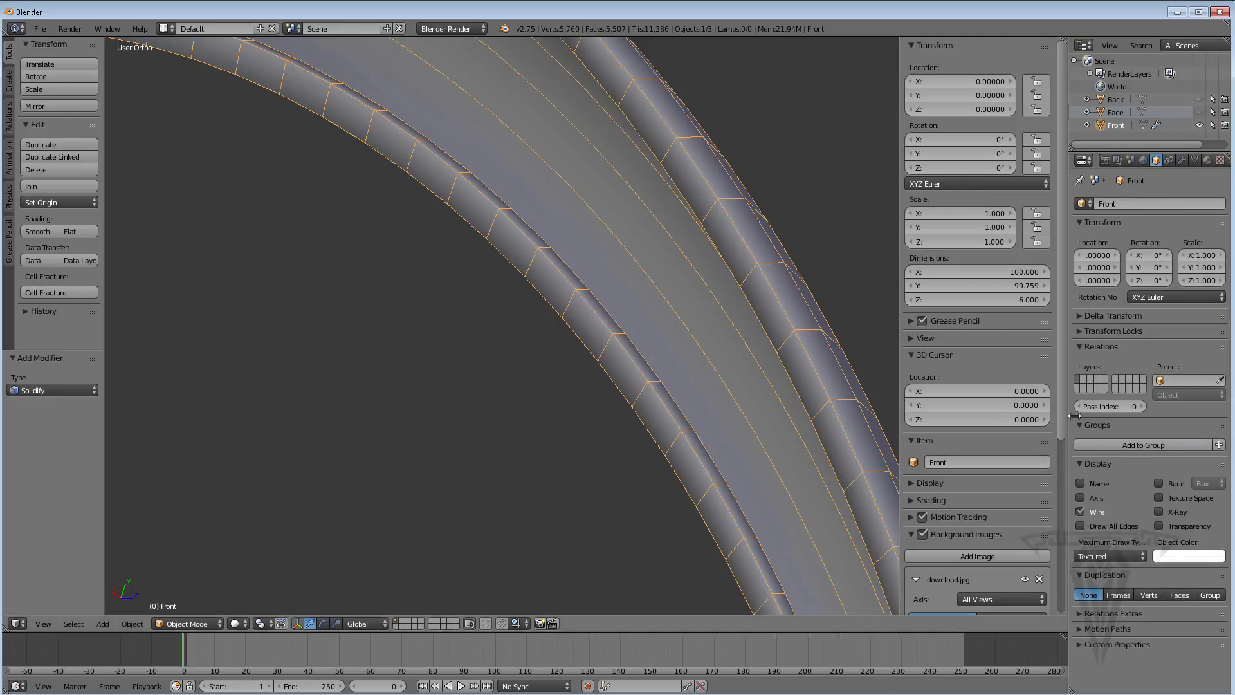
click(1182, 161)
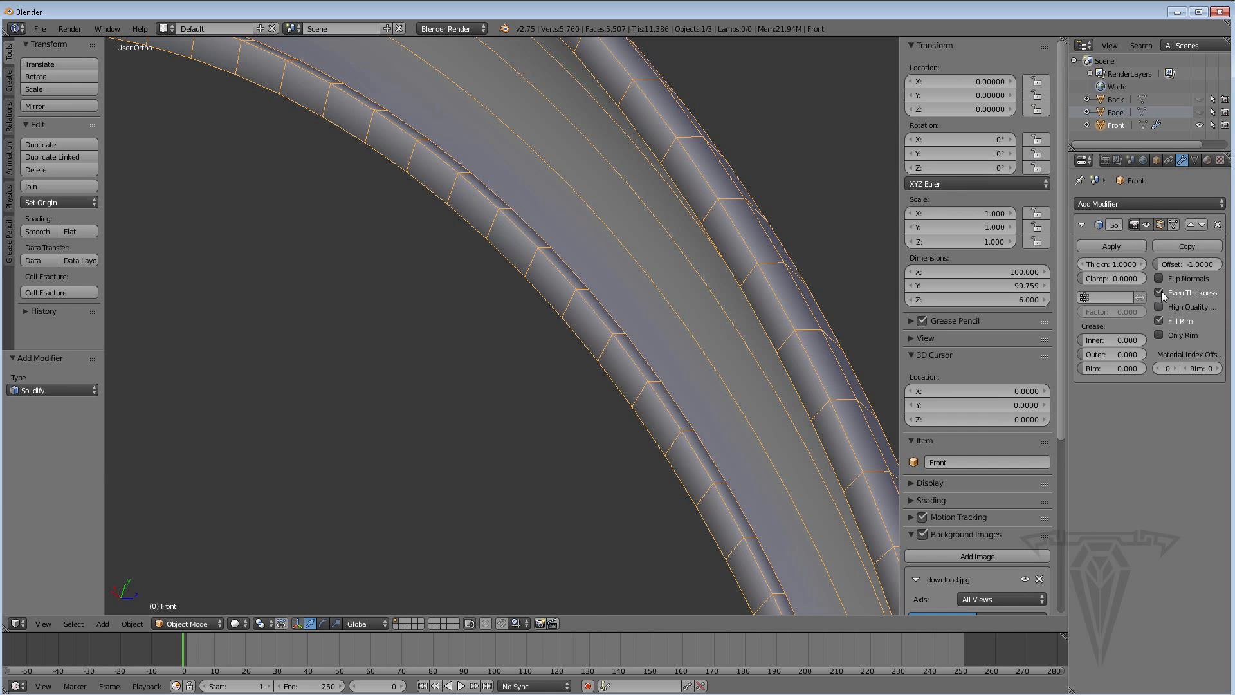
click(1160, 291)
mouse_move(653, 313)
middle_down()
mouse_move(585, 310)
mouse_move(634, 310)
middle_up()
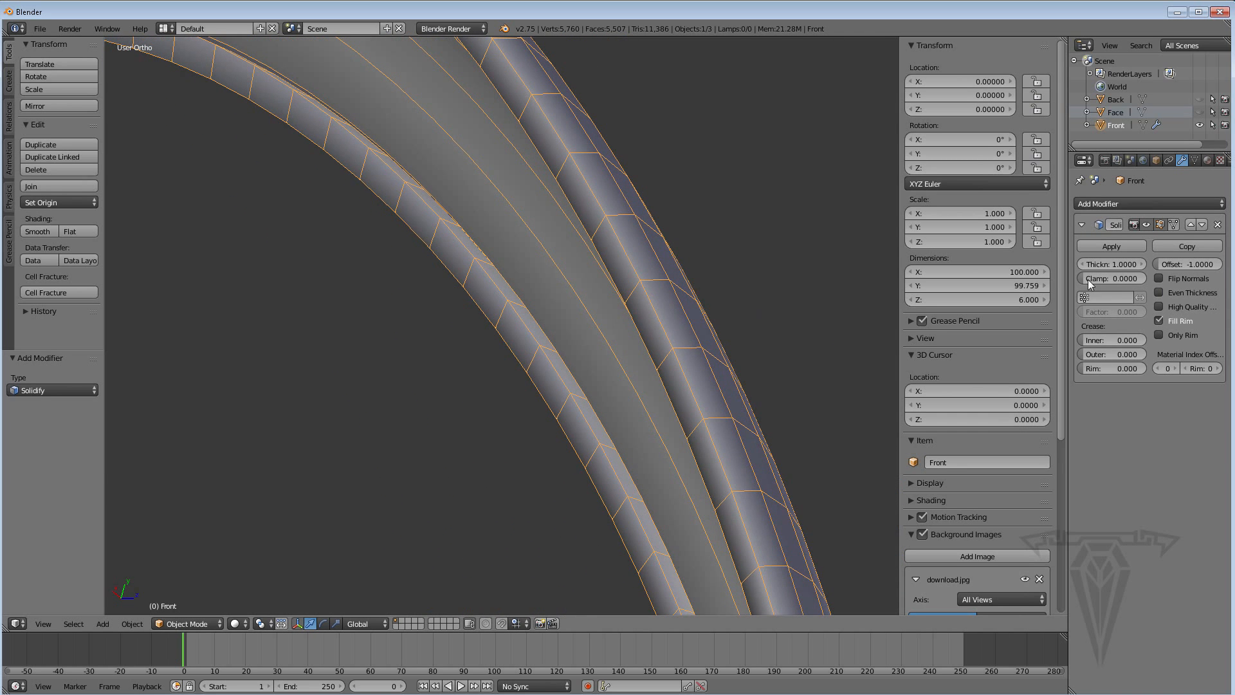
click(1159, 292)
click(1159, 293)
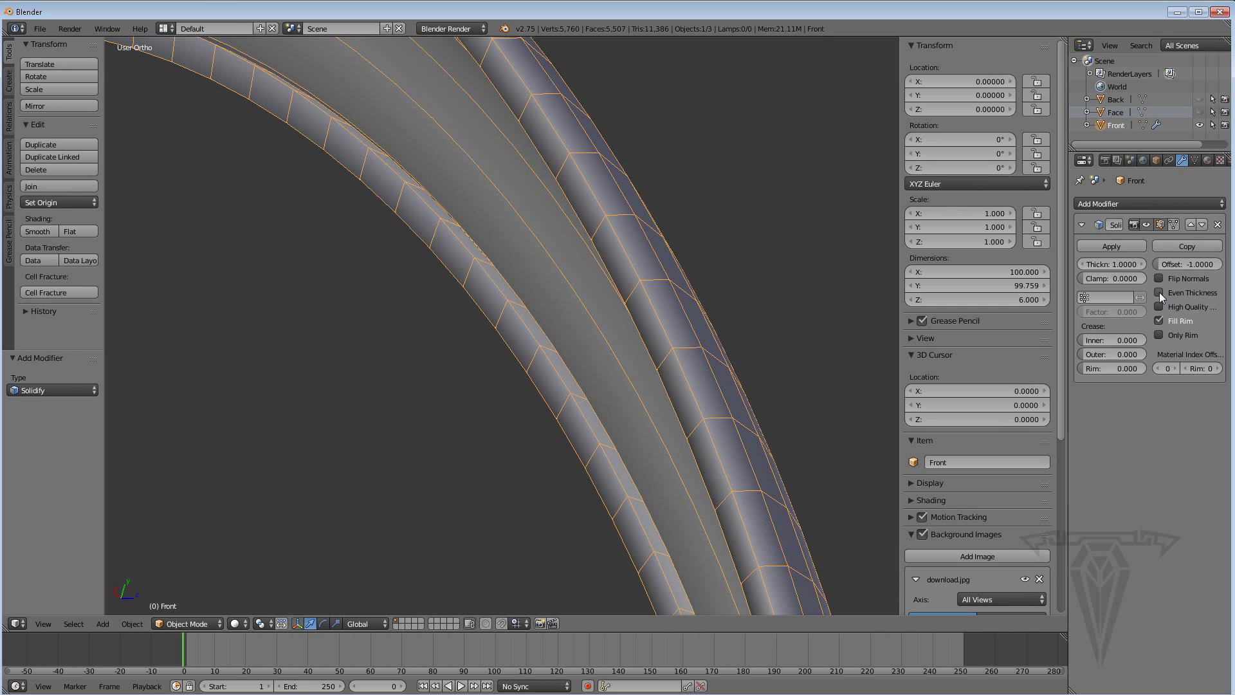
click(1159, 292)
middle_drag(346, 308, 385, 304)
scroll(384, 306, down, 2)
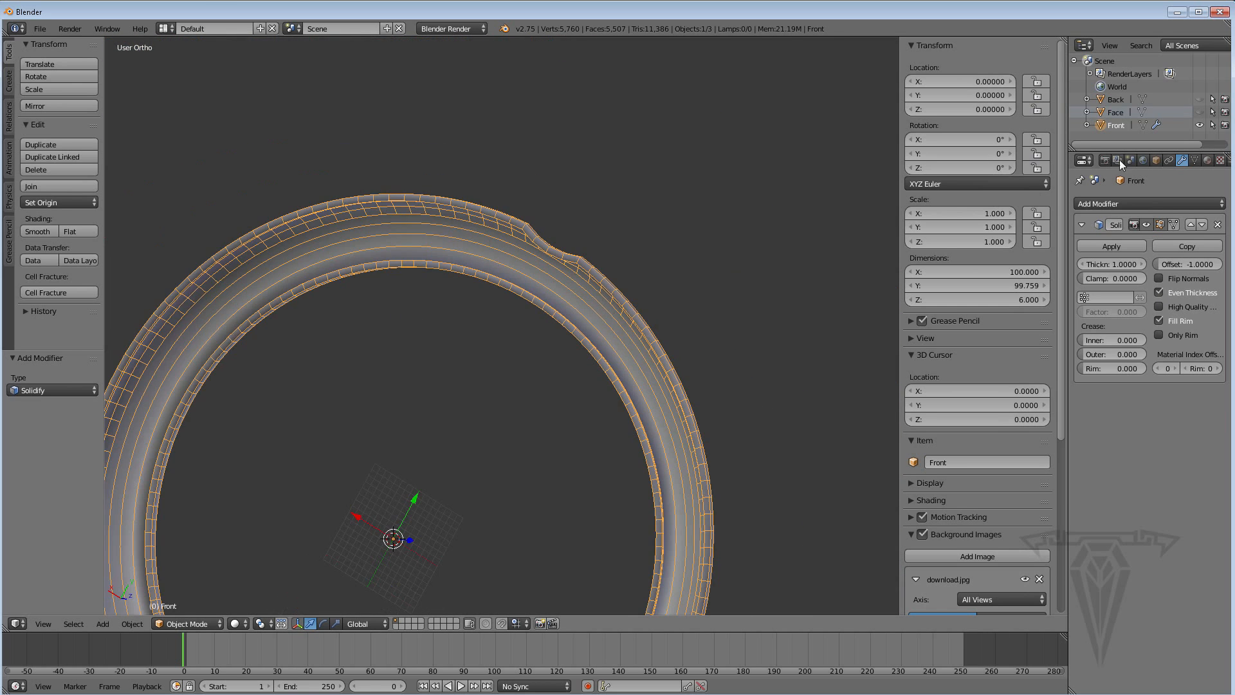
click(1157, 160)
click(1097, 511)
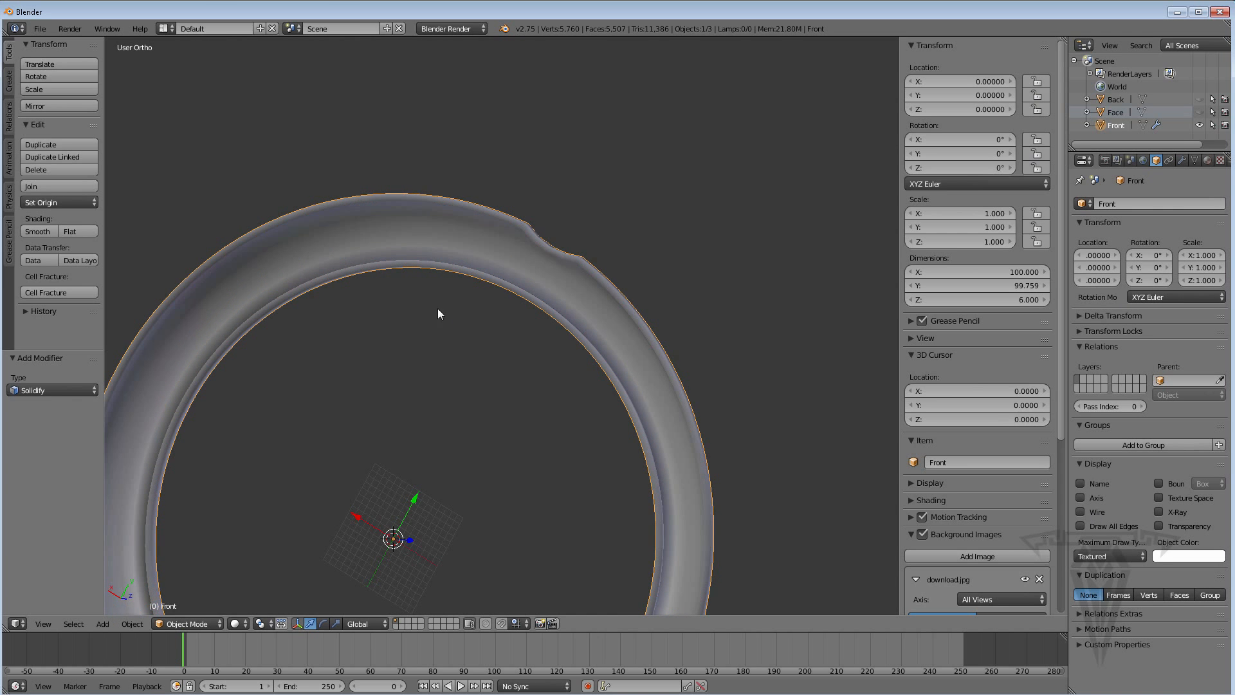
Apply the Solidify modifier to the Front ring
middle_drag(437, 307, 615, 253)
scroll(608, 372, down, 2)
middle_drag(608, 372, 618, 303)
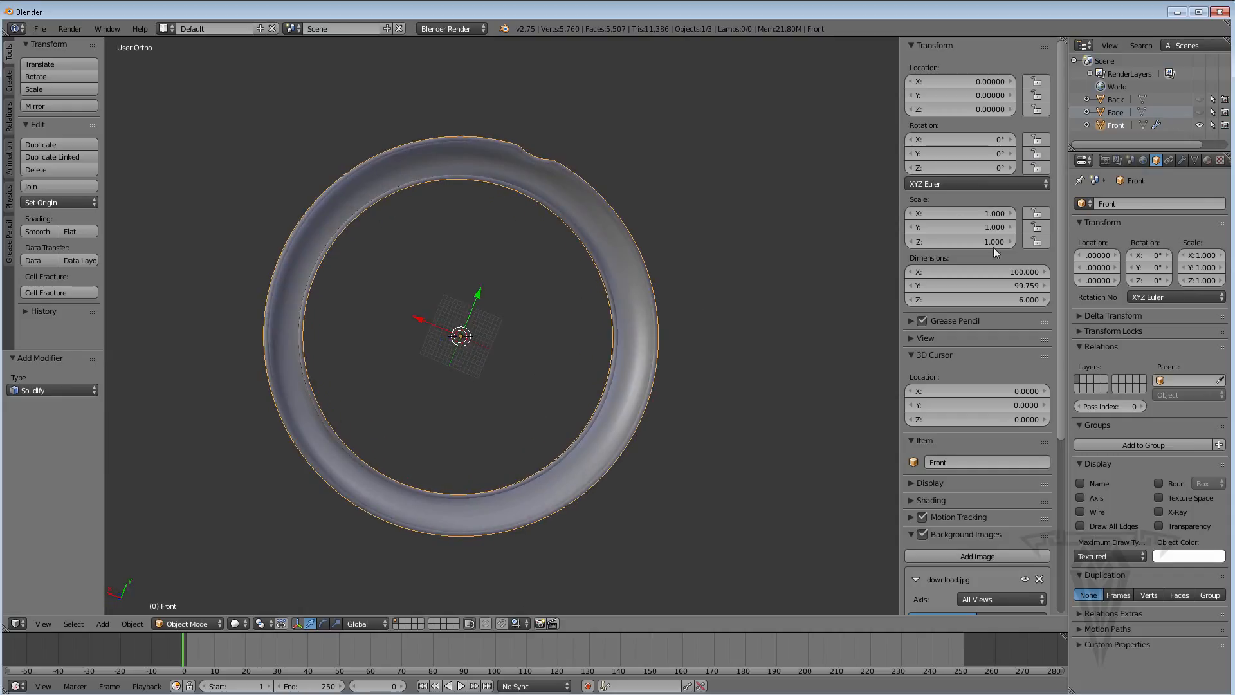
scroll(504, 201, up, 1)
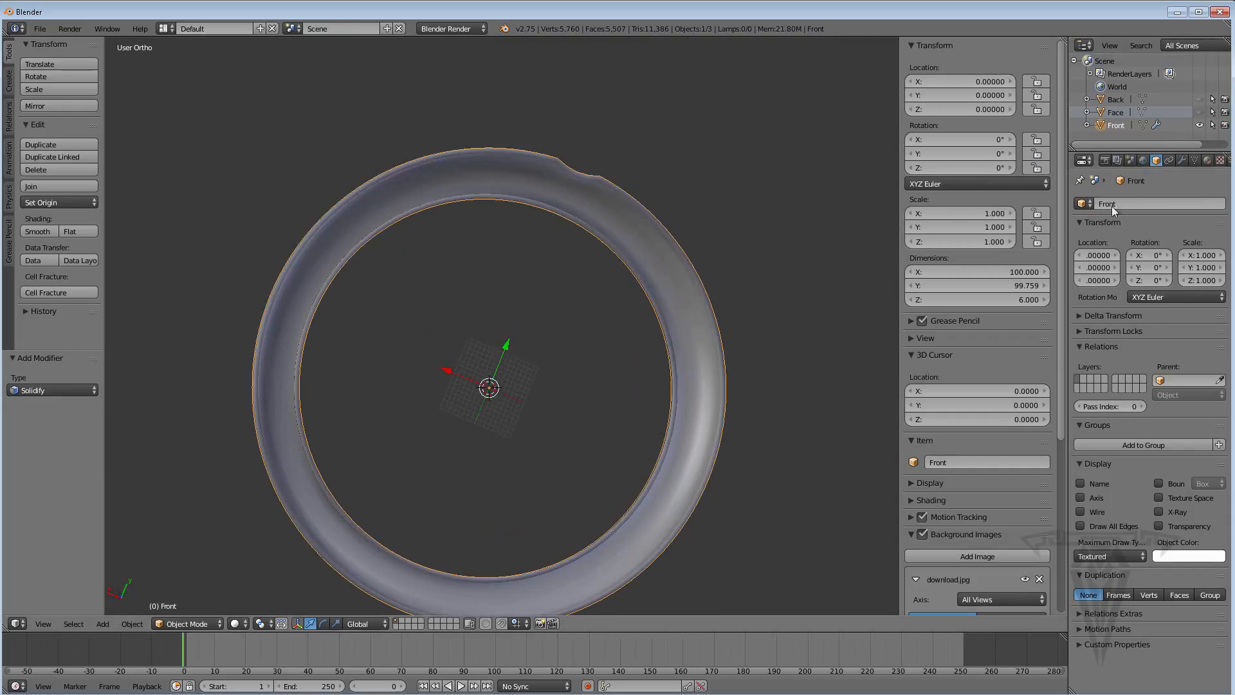
click(1183, 161)
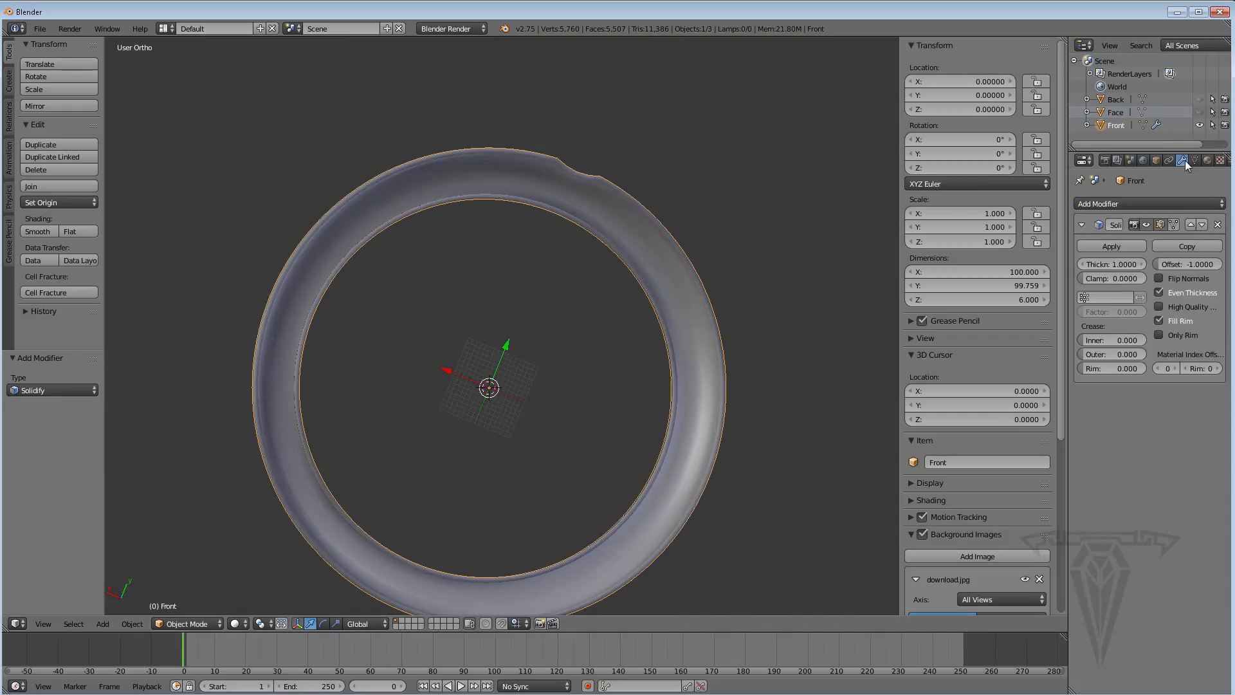
click(1111, 247)
In Edit Mode, select the face loop along the ring's inner rim and set its faces to flat shading
scroll(544, 239, up, 2)
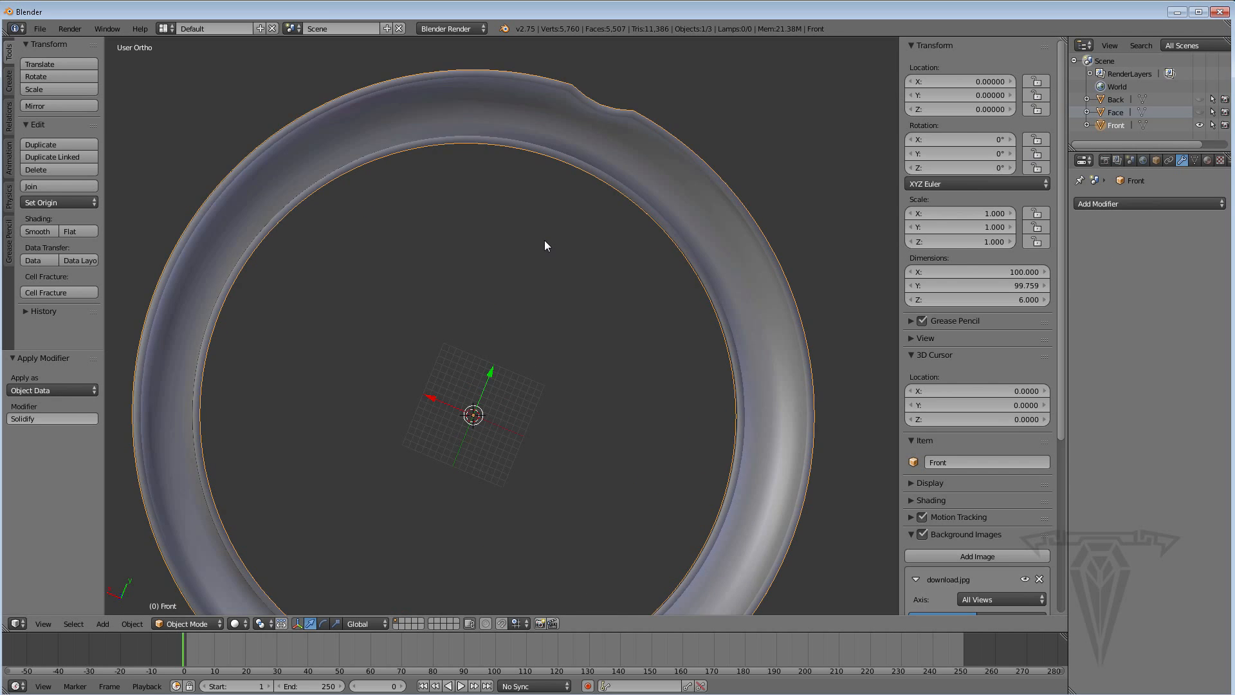
key(Tab)
scroll(582, 215, up, 3)
scroll(515, 257, up, 2)
scroll(452, 298, up, 1)
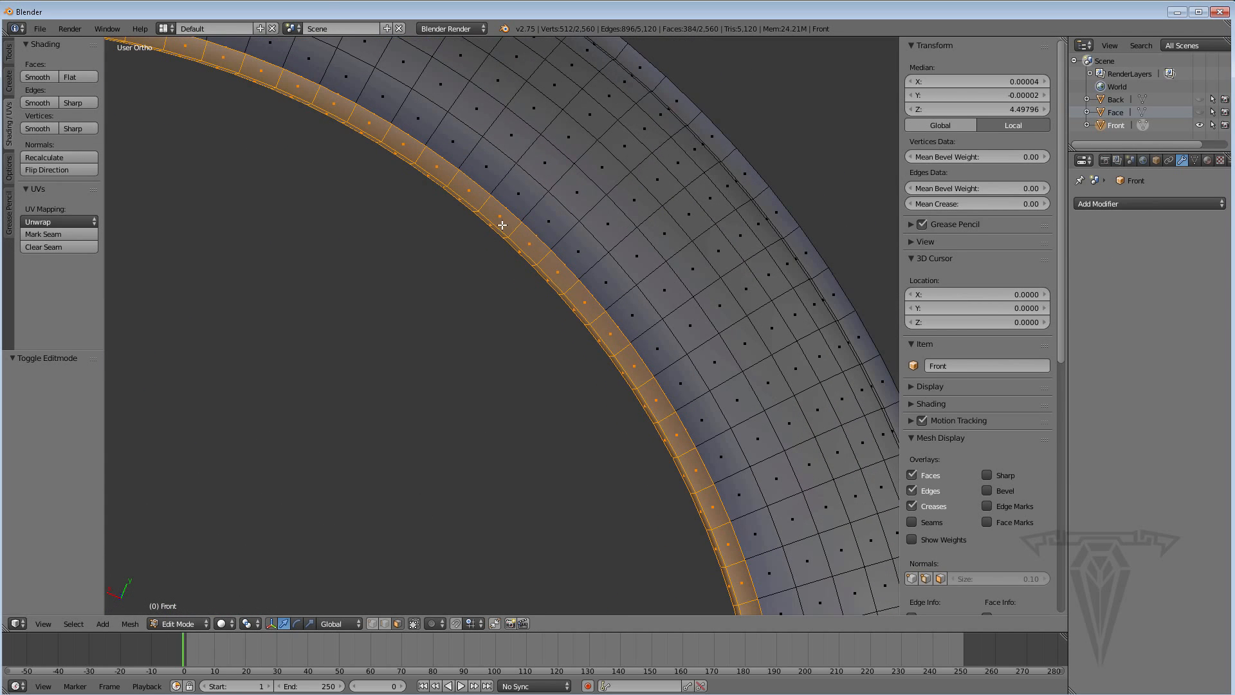
alt+right_click(516, 229)
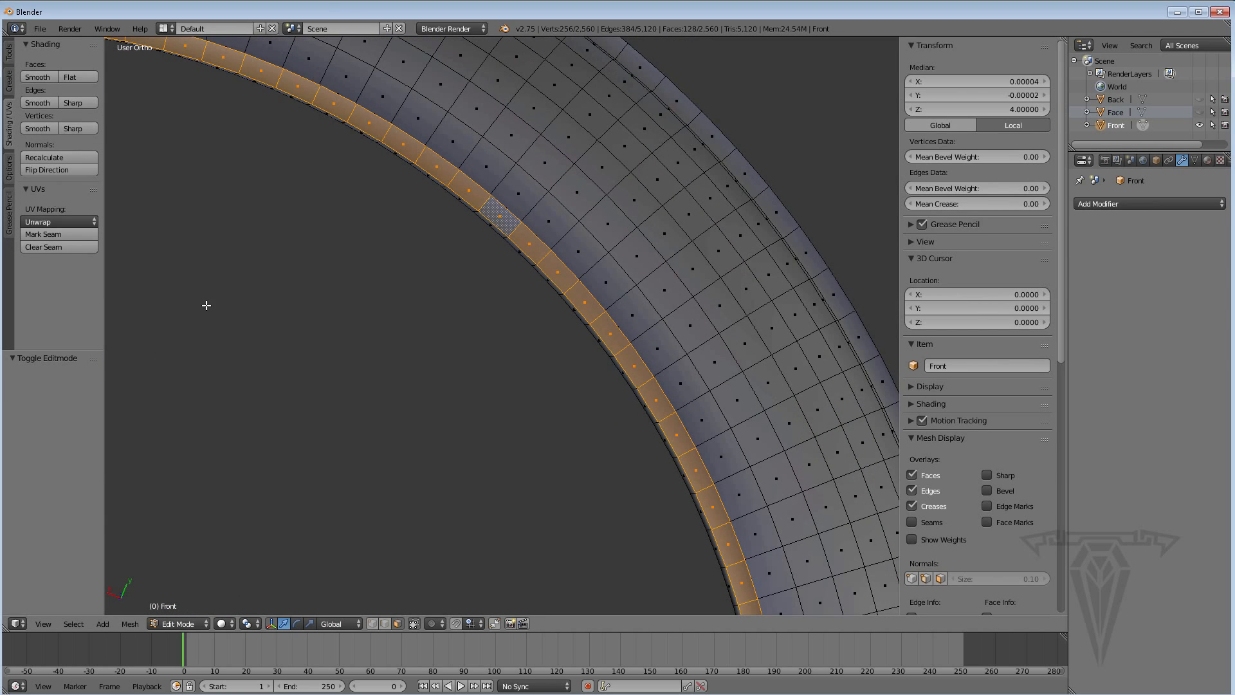
click(37, 77)
scroll(481, 311, down, 2)
click(72, 77)
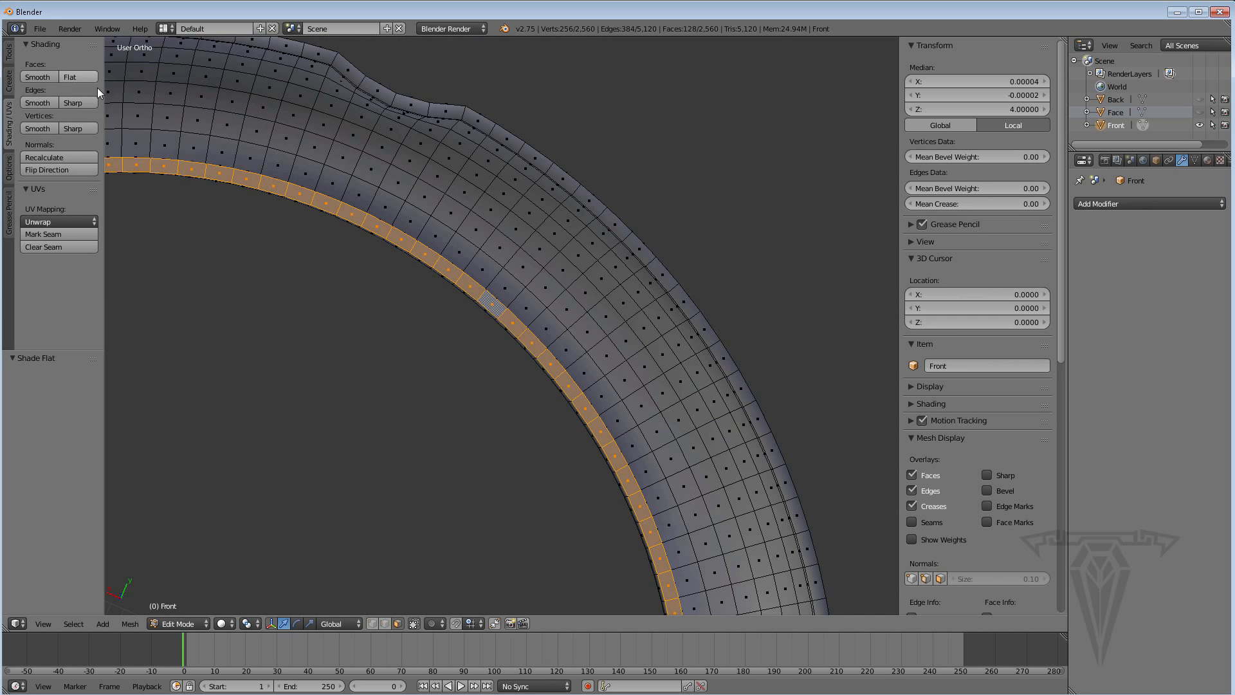
Apply flat shading to the face loop along the ring's outer rim and return to Object Mode
scroll(441, 289, up, 2)
alt+right_click(556, 193)
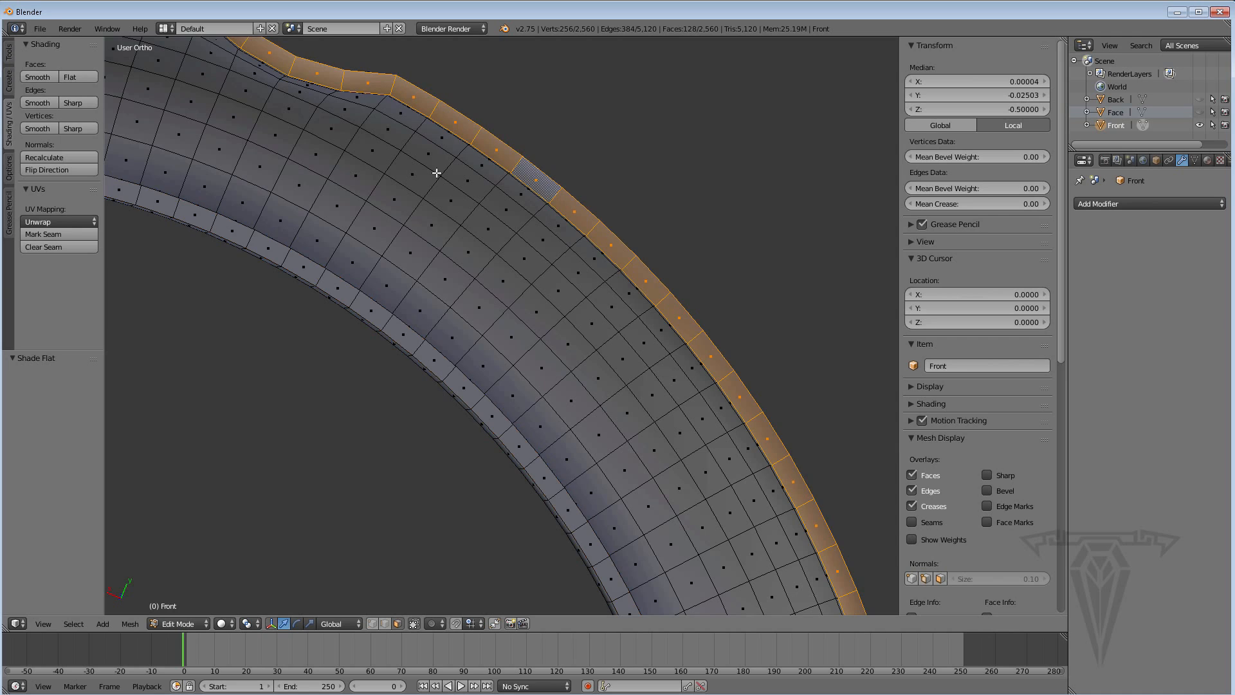
scroll(249, 253, down, 3)
scroll(257, 257, down, 4)
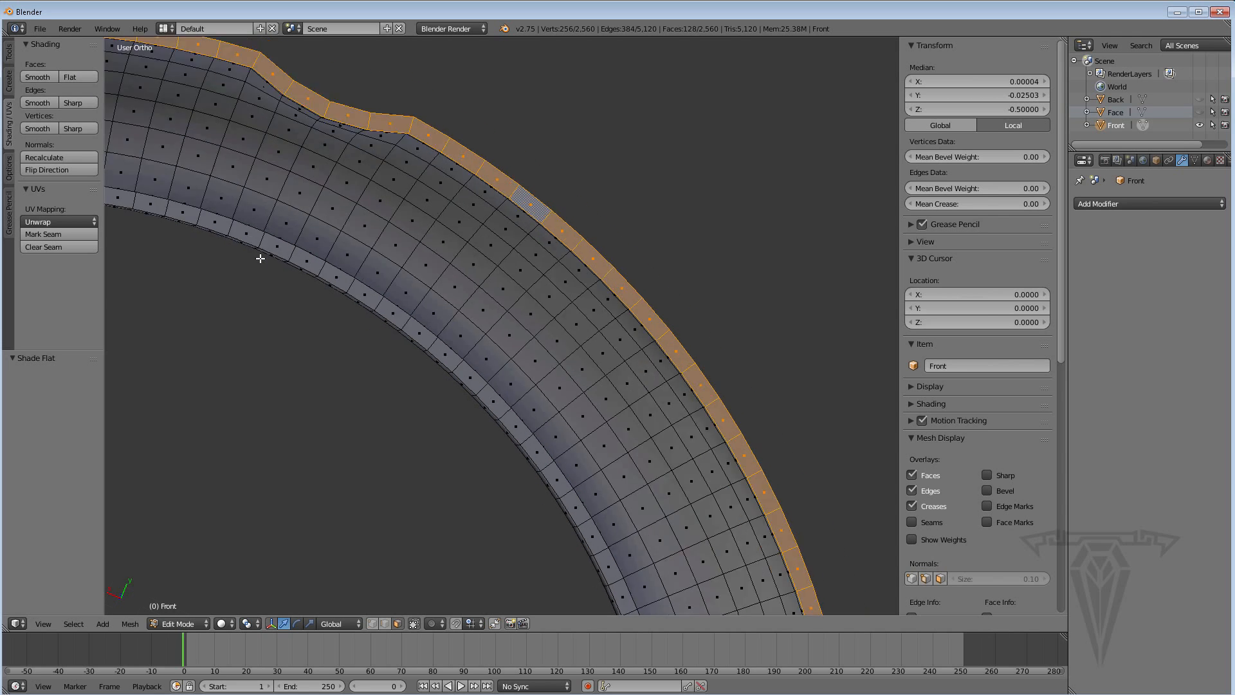
middle_drag(287, 293, 312, 276)
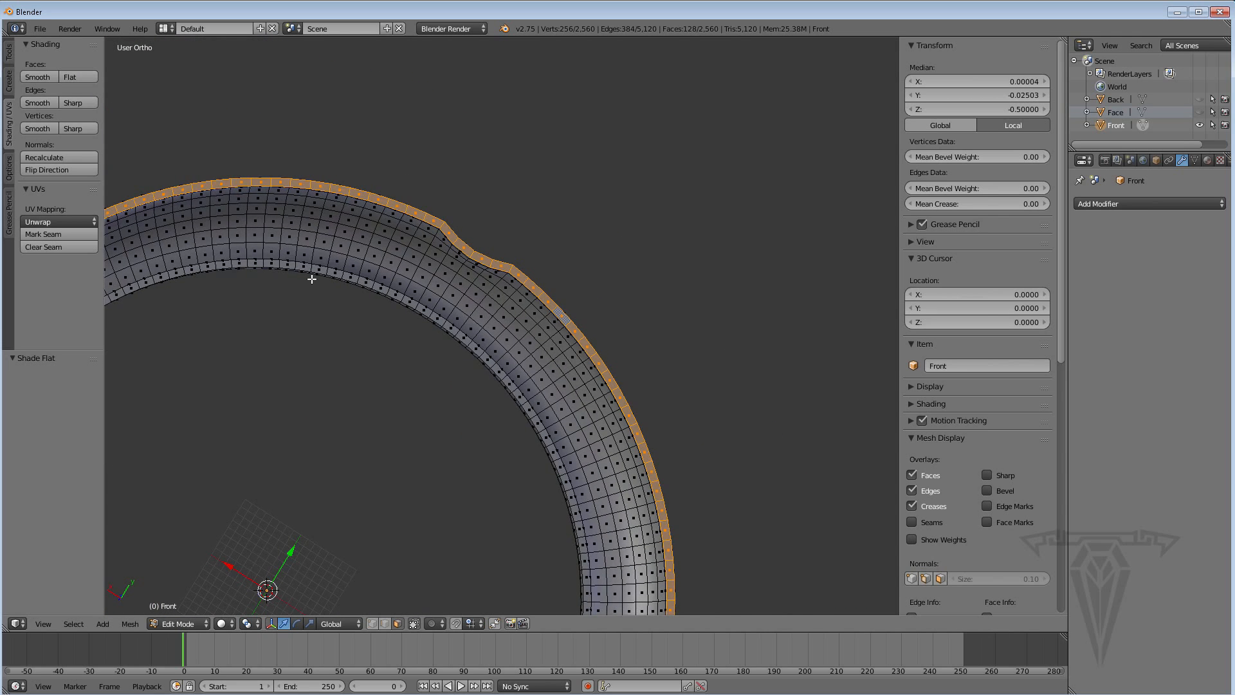
scroll(436, 249, up, 2)
key(Tab)
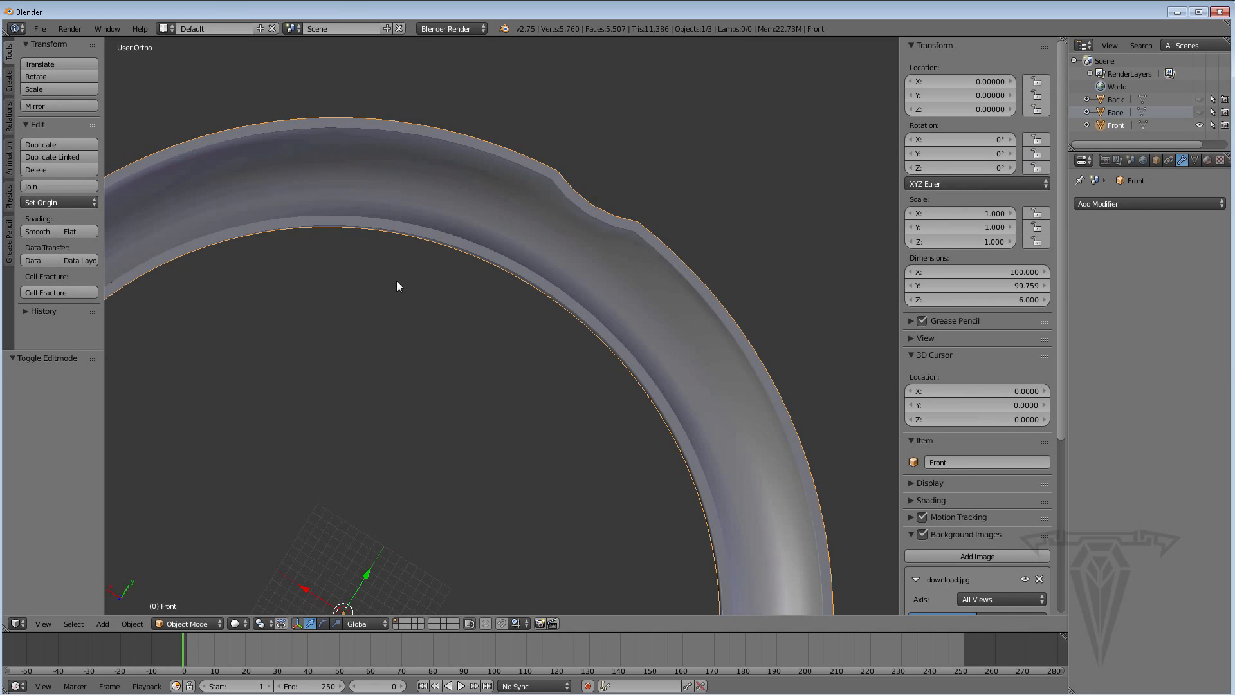
Unhide the Face and Back objects and view the assembled case from the top over the reference image
middle_drag(397, 287, 427, 212)
scroll(431, 264, down, 3)
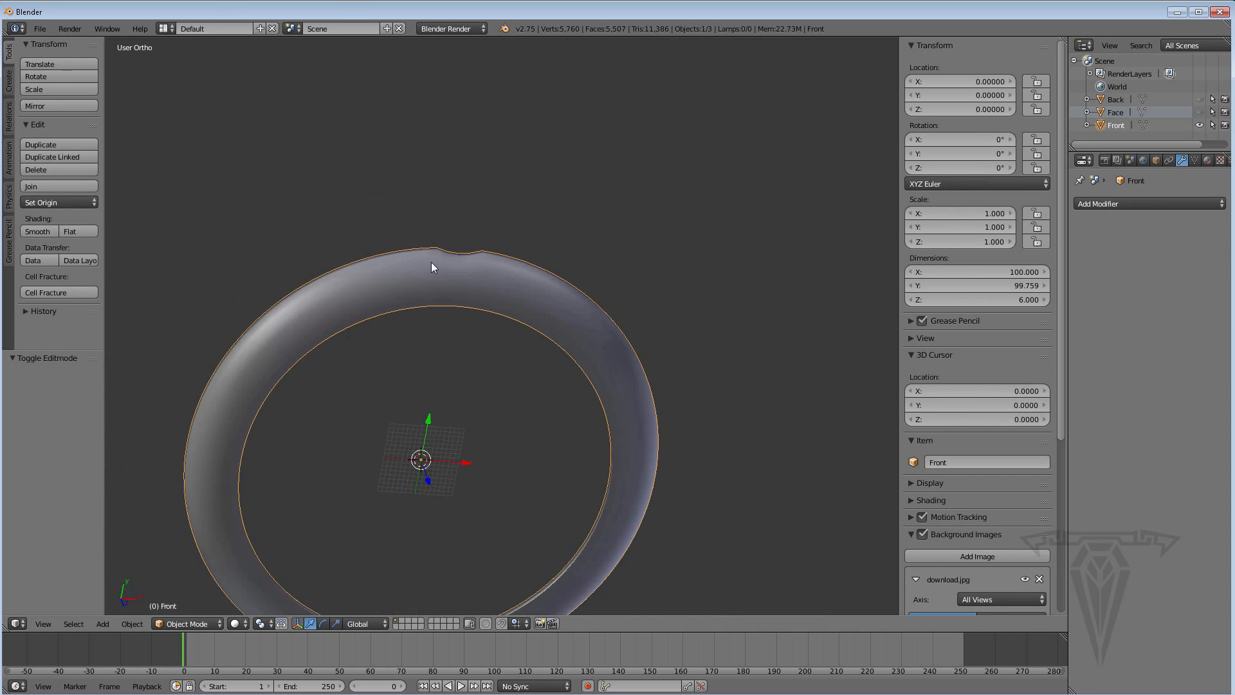
middle_drag(431, 261, 513, 275)
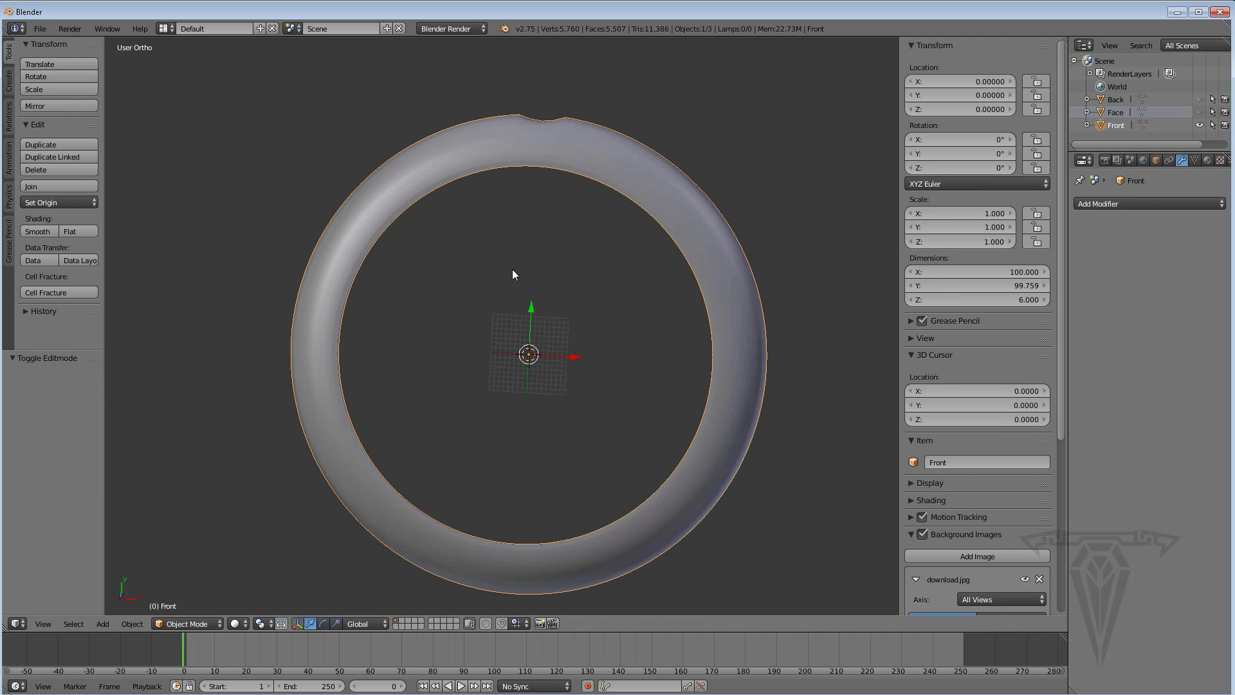
click(1199, 112)
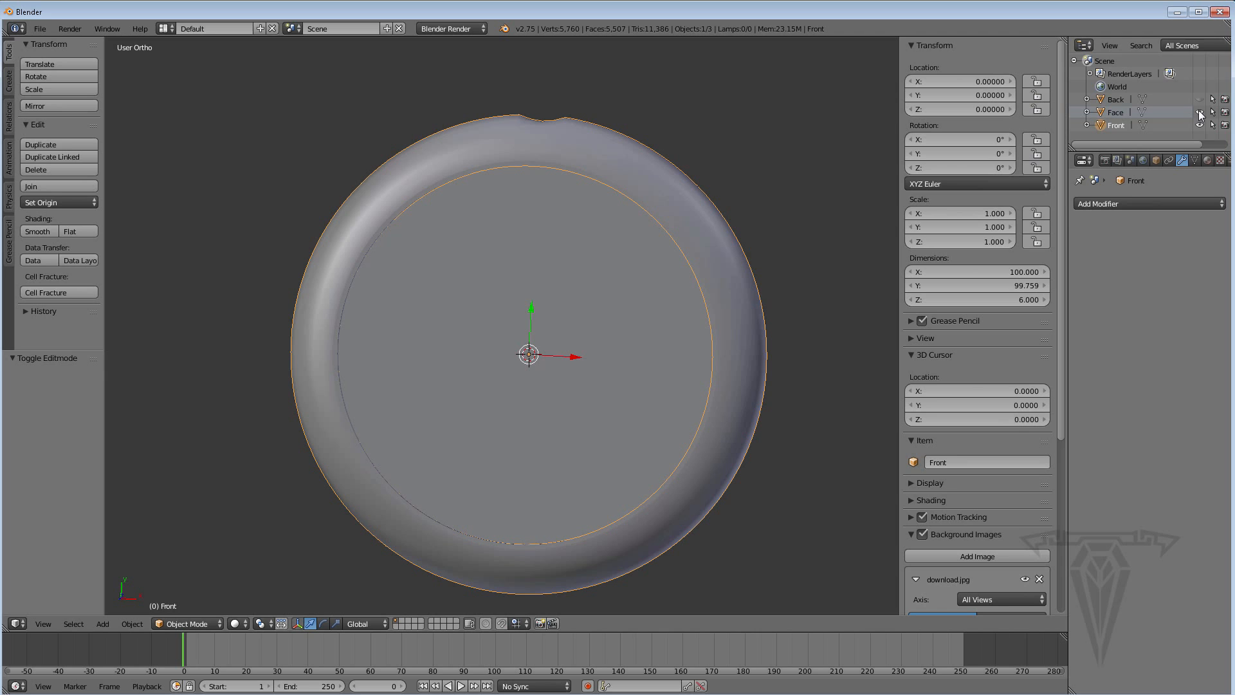
mouse_move(504, 293)
middle_down()
mouse_move(785, 370)
mouse_move(581, 319)
mouse_move(492, 312)
middle_up()
middle_drag(815, 323, 824, 338)
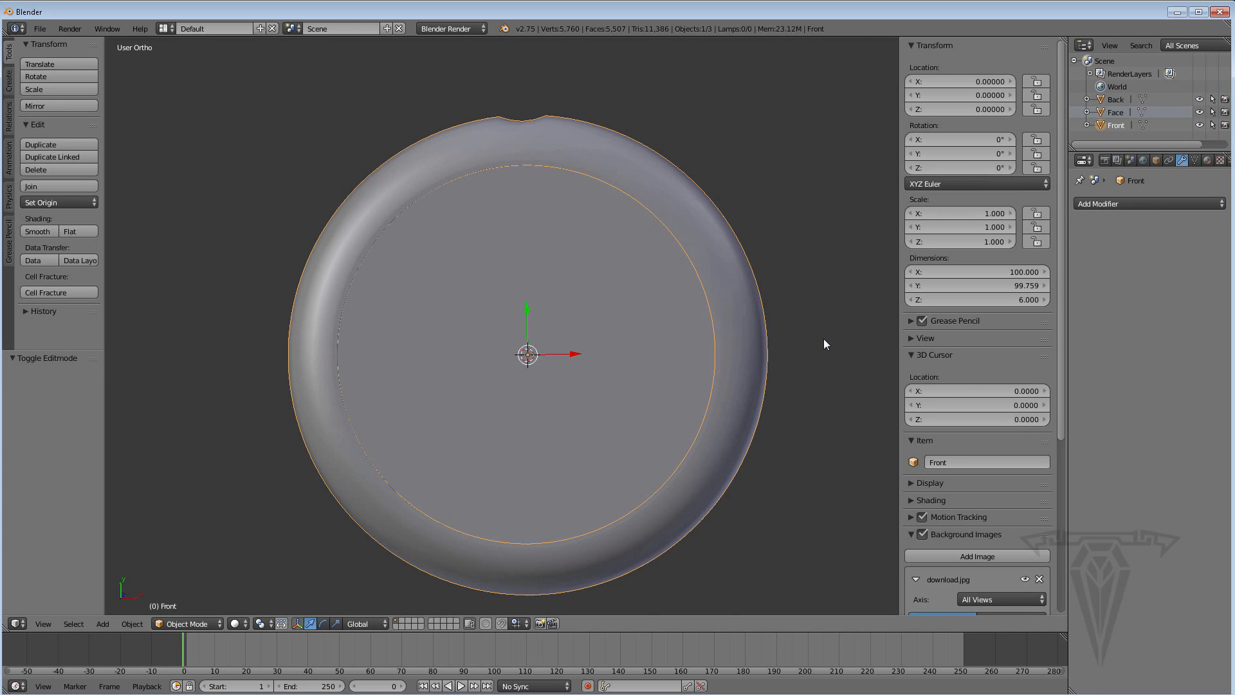
shift+middle_drag(581, 296, 505, 296)
scroll(484, 294, down, 1)
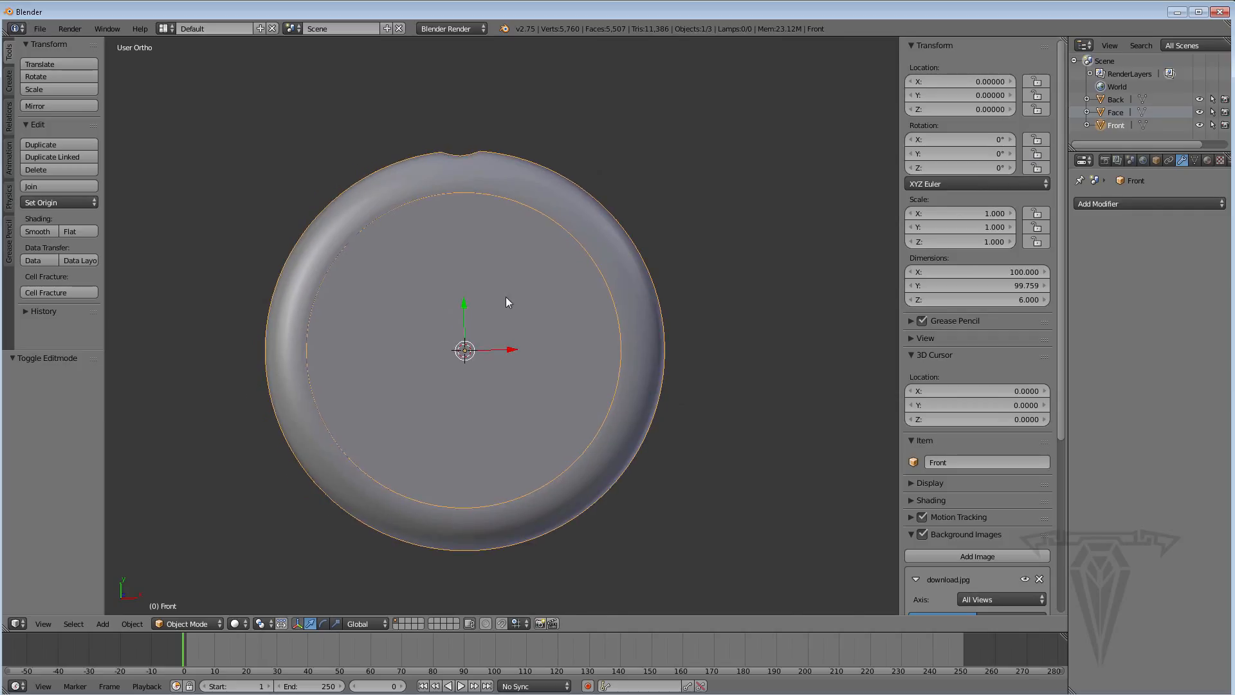
key(KP_7)
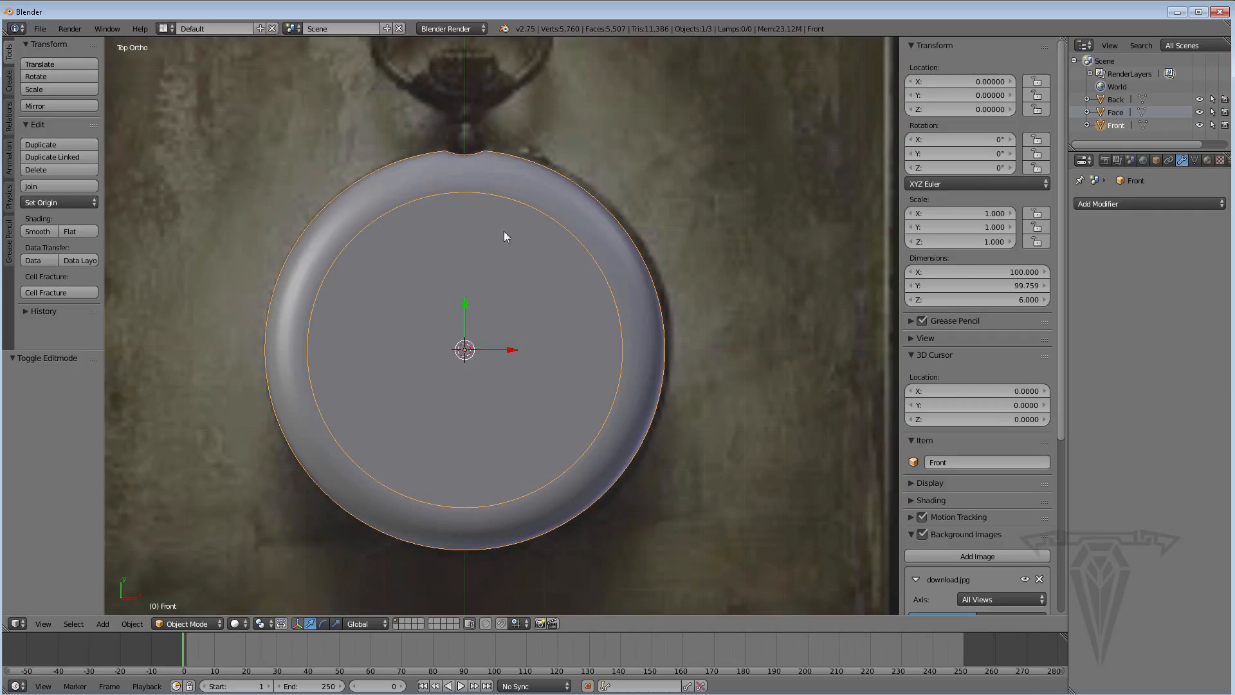
Save the project as Time.blend in the D:\TraptCG\Time\3D folder
click(40, 29)
click(59, 128)
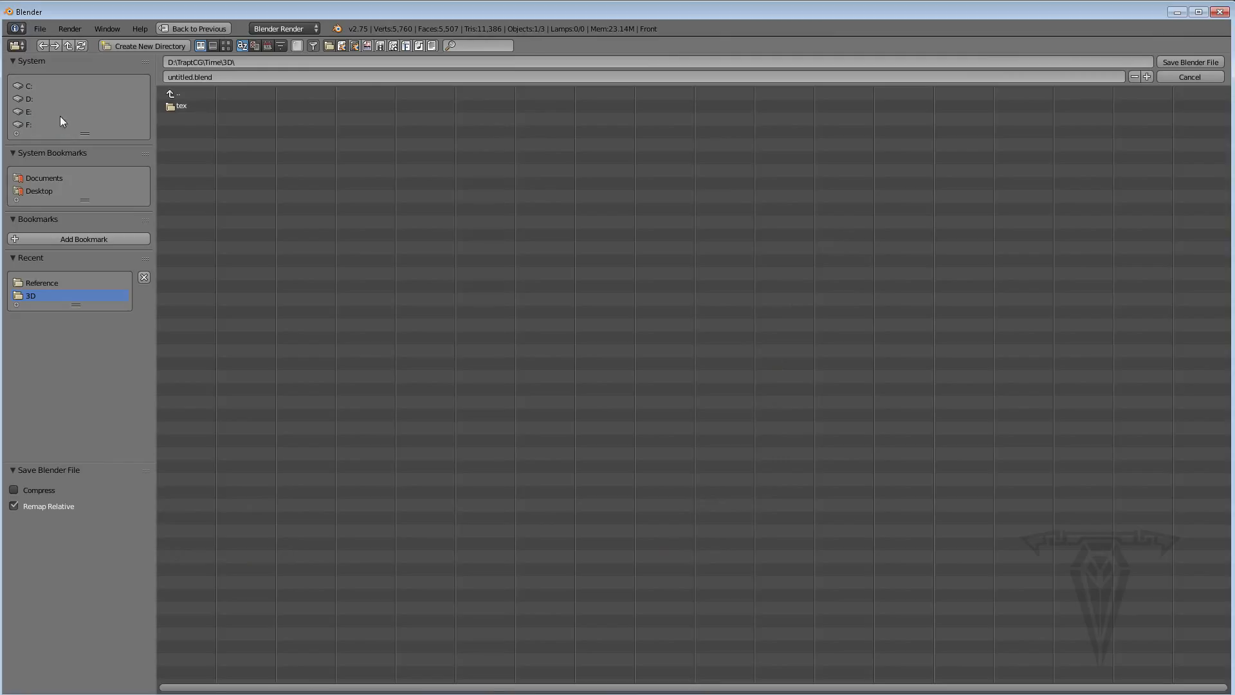
click(28, 99)
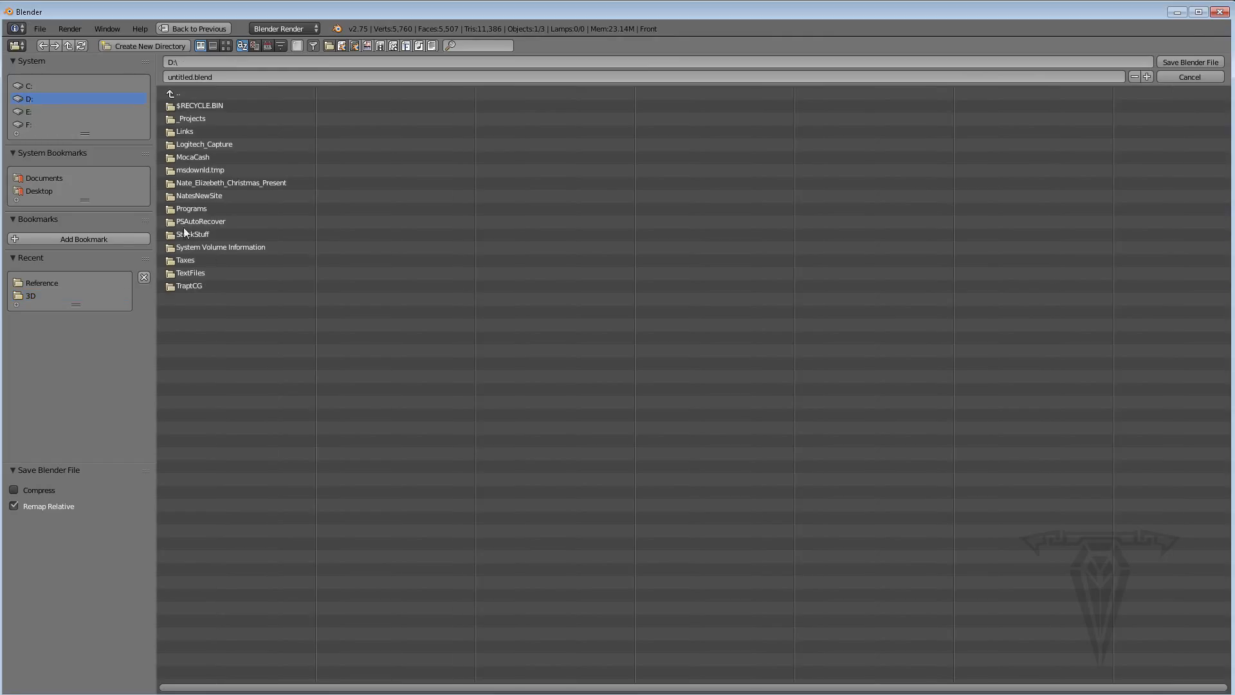
click(191, 285)
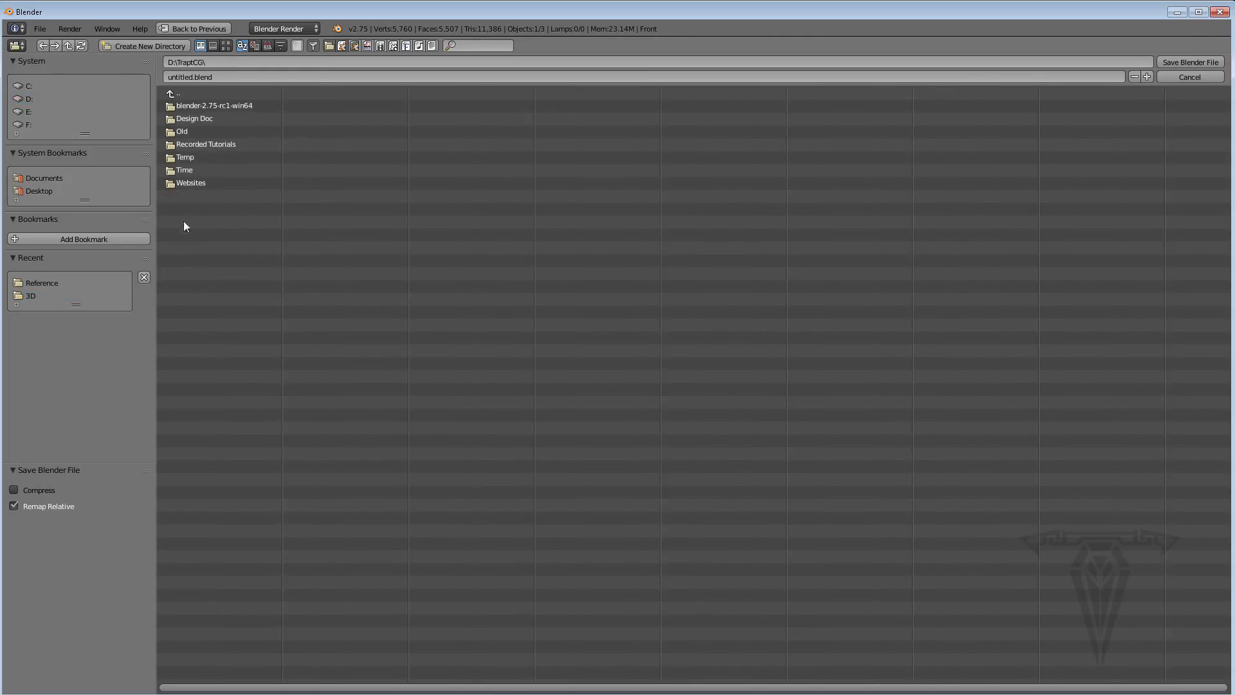
click(181, 169)
click(206, 106)
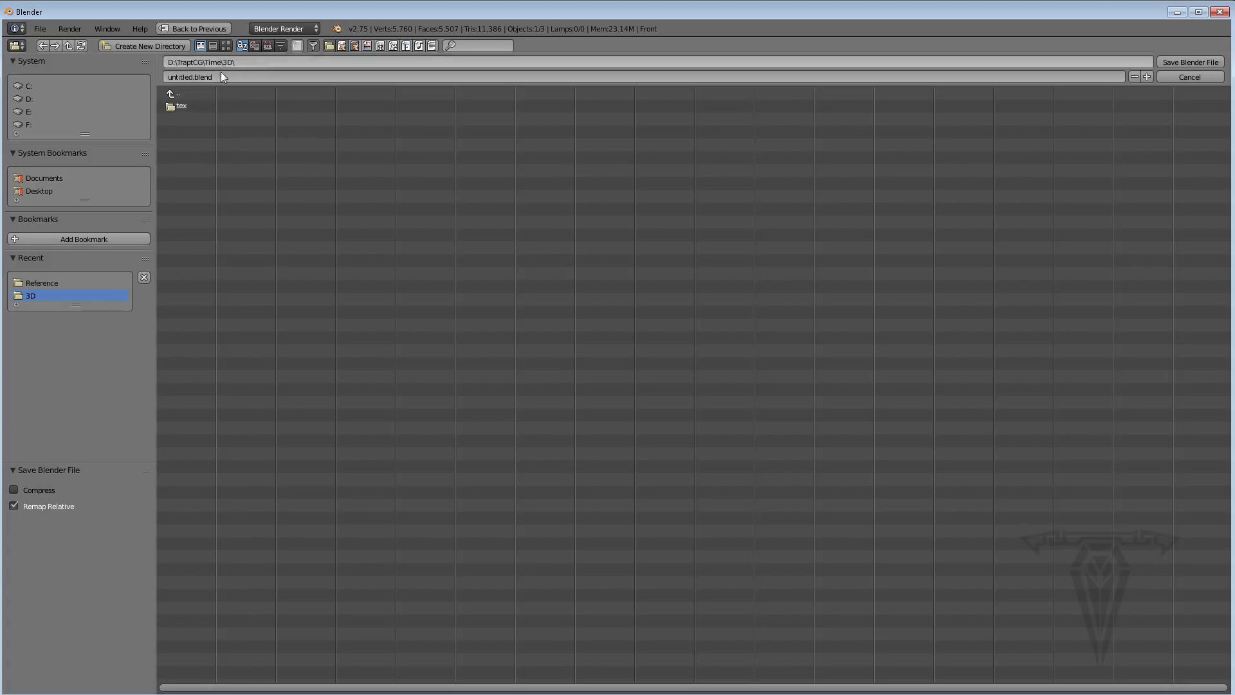
click(186, 77)
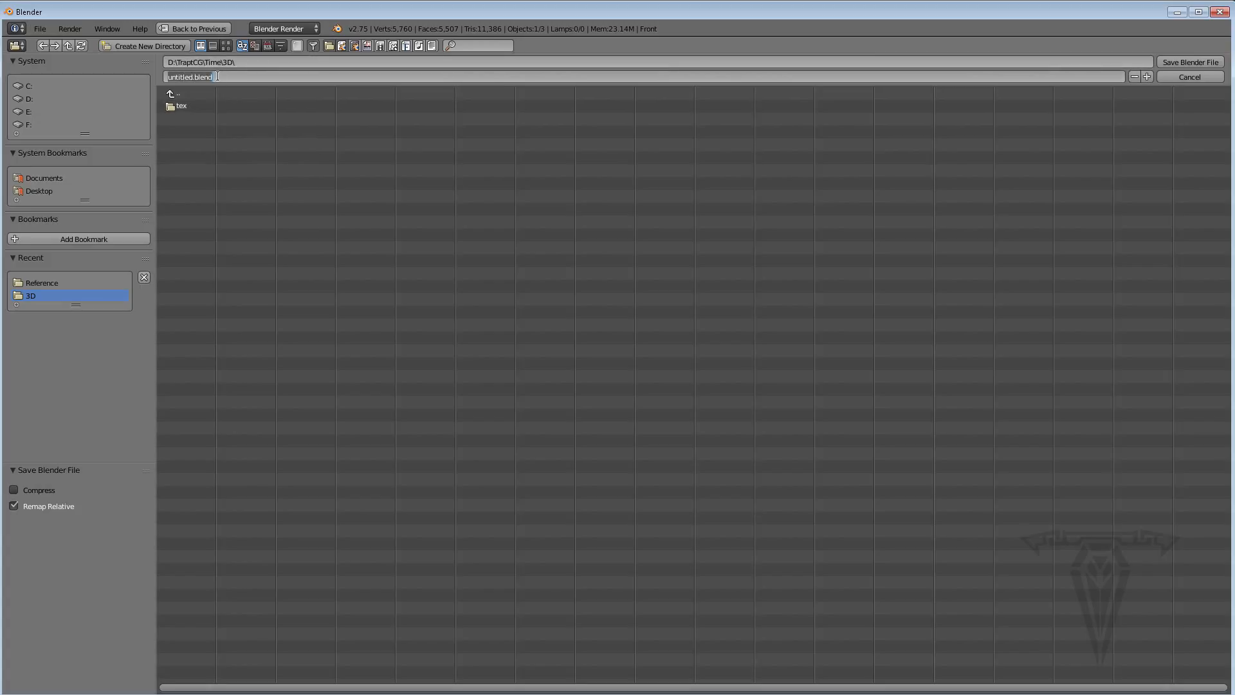
text(Time)
click(1183, 62)
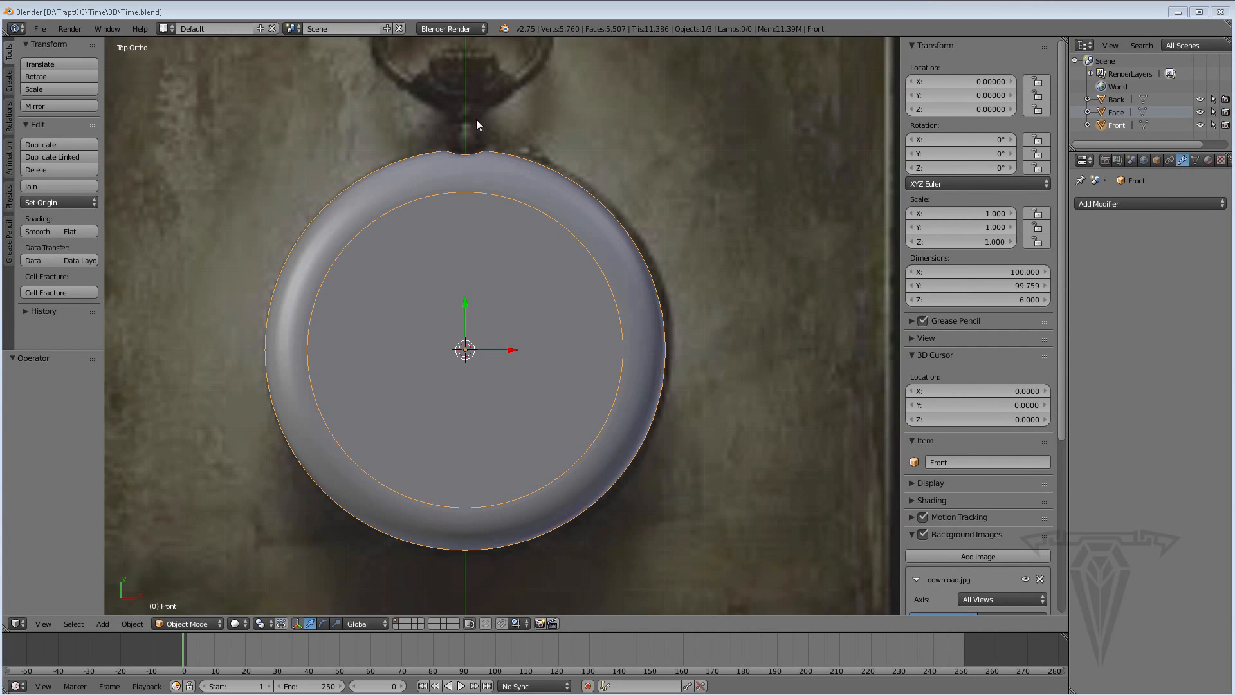
Add a UV Sphere mesh at the centre of the watch and show the scene in wireframe
shift+middle_drag(476, 122, 502, 353)
scroll(496, 348, up, 5)
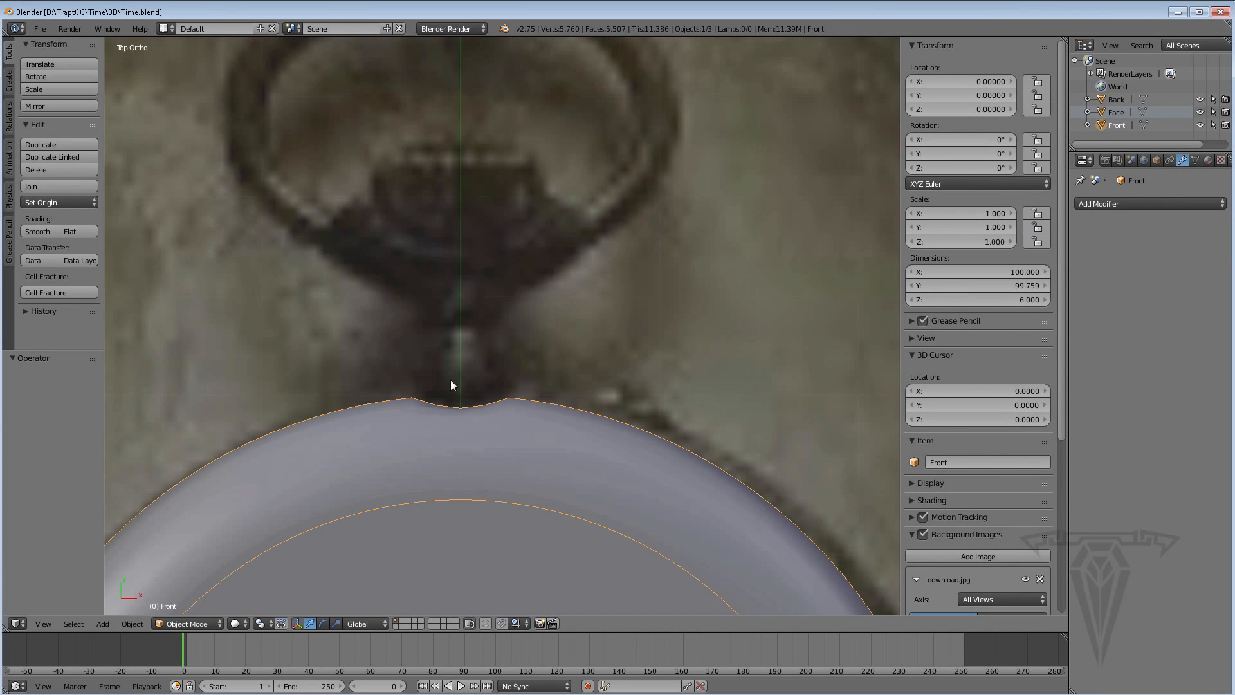
scroll(494, 450, down, 4)
scroll(493, 379, up, 2)
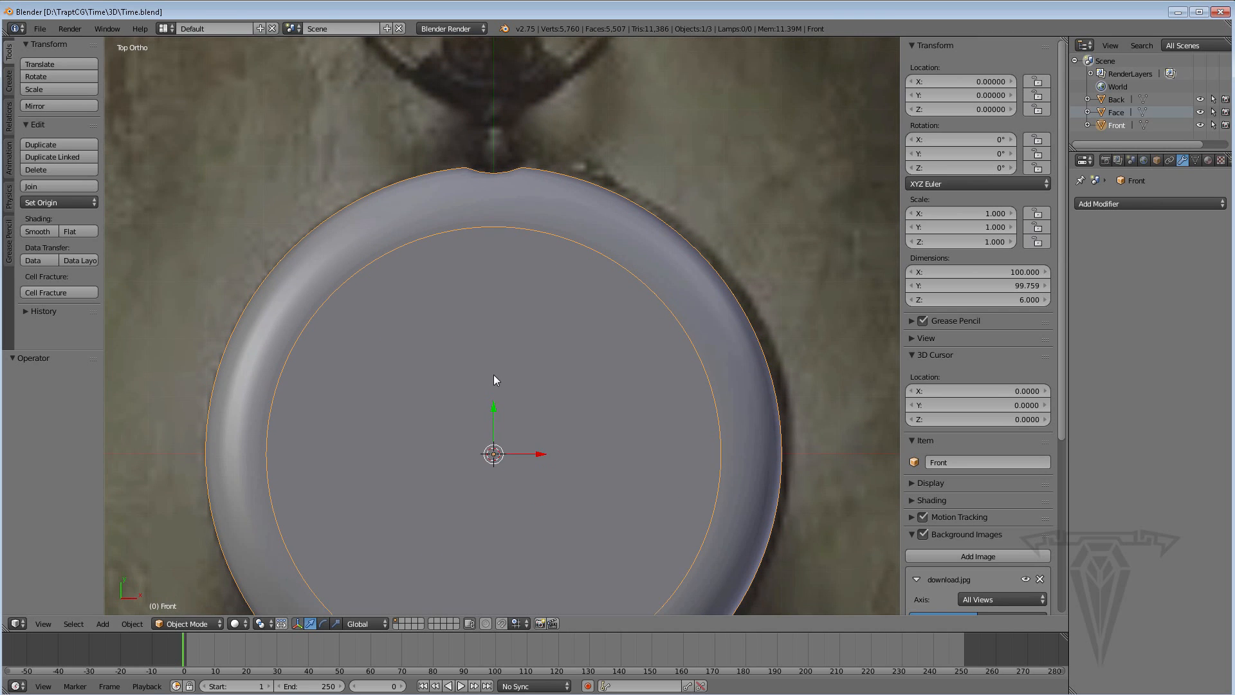
key(shift+a)
mouse_move(494, 375)
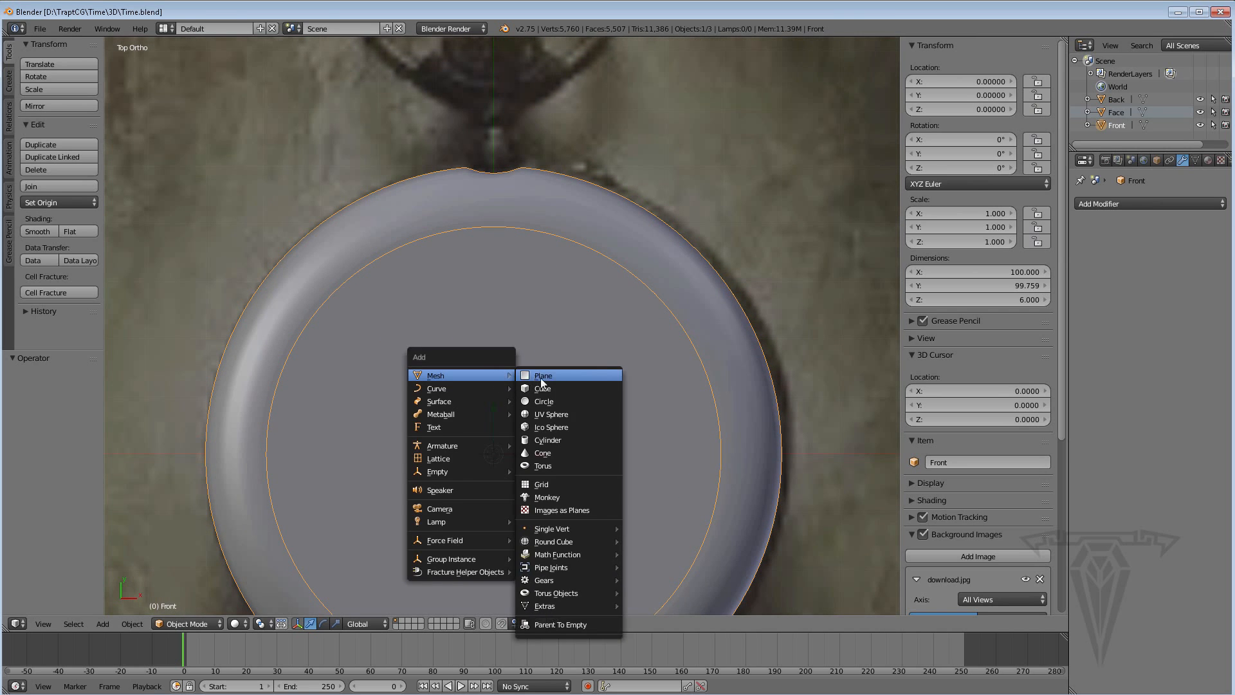
click(560, 415)
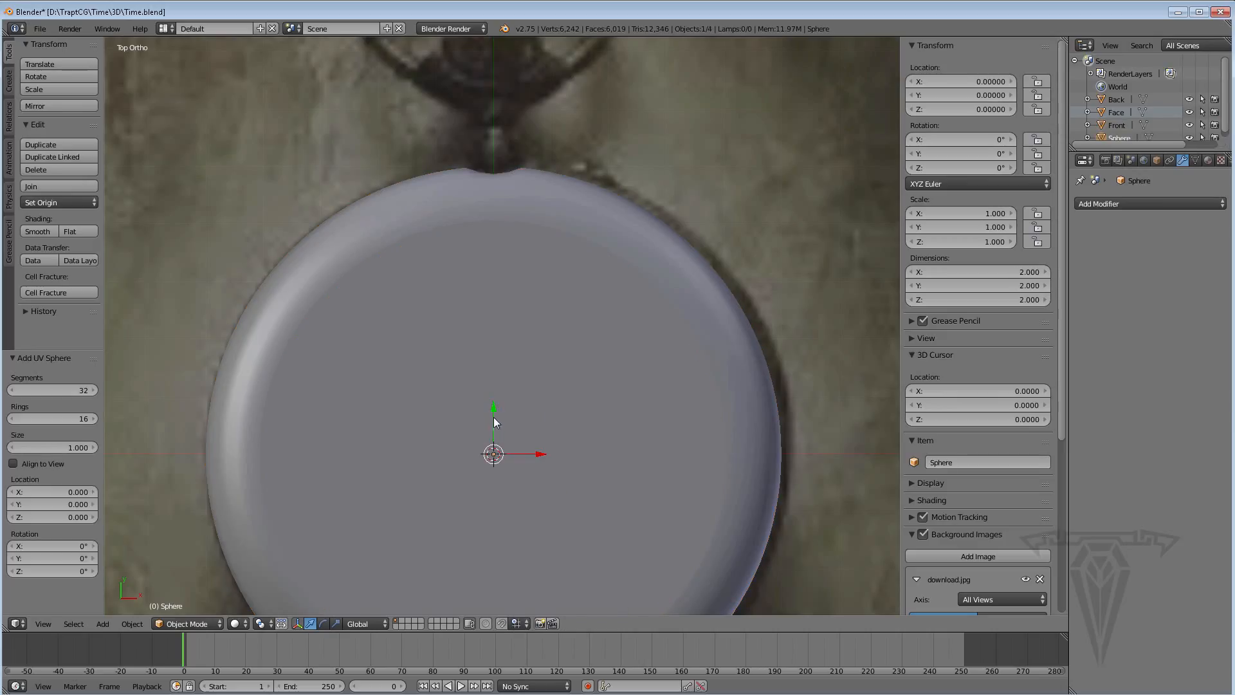
shift+middle_drag(493, 422, 496, 380)
key(z)
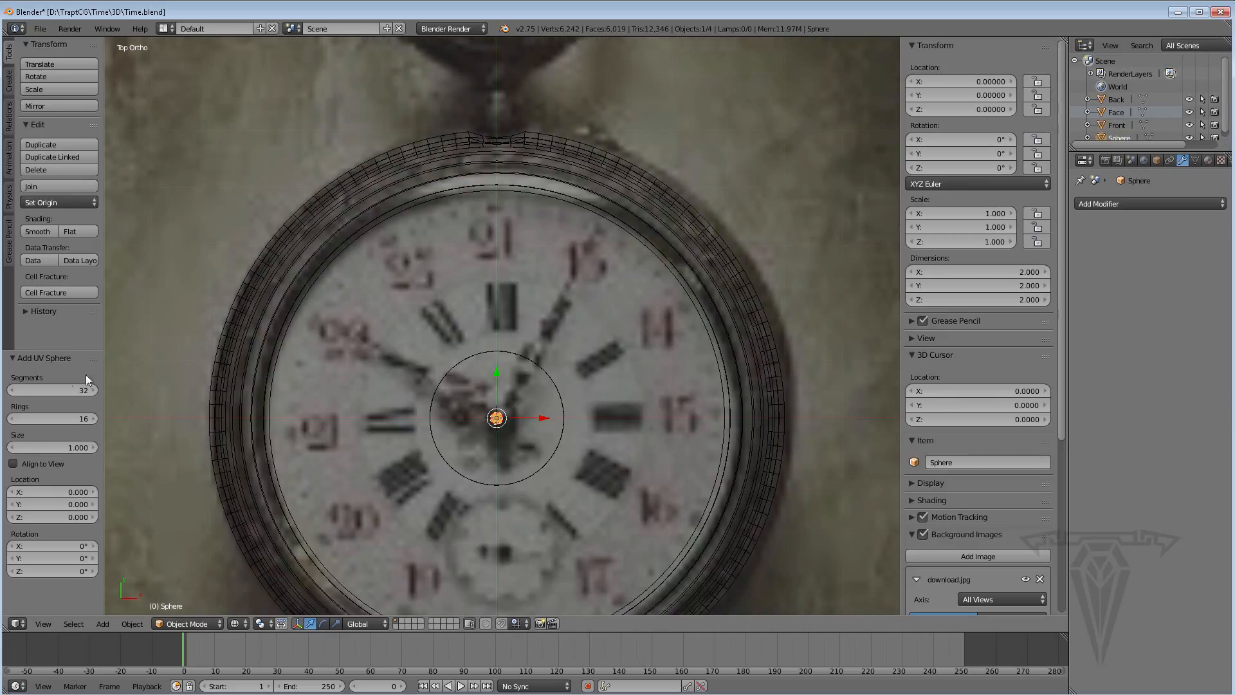
Set the sphere's size to 3.37 and move it along Y to about 52.86, above the watch case
drag(62, 448, 264, 444)
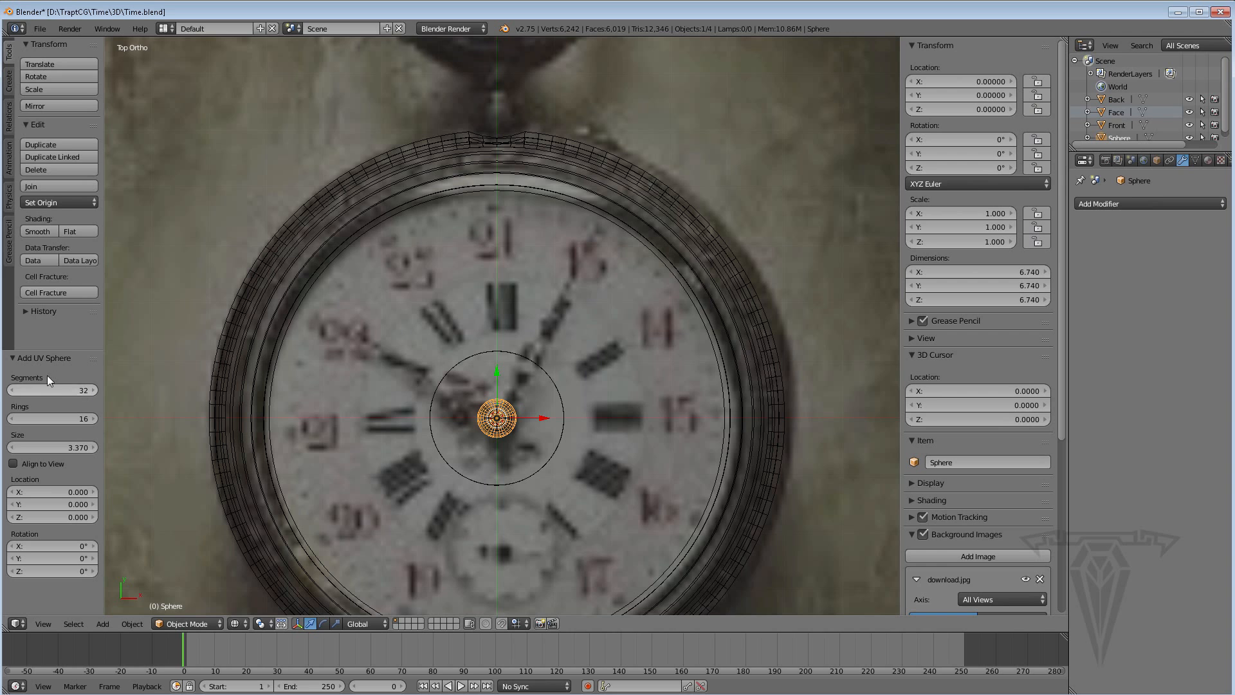
shift+middle_drag(490, 373, 476, 419)
drag(485, 426, 485, 123)
scroll(507, 234, up, 3)
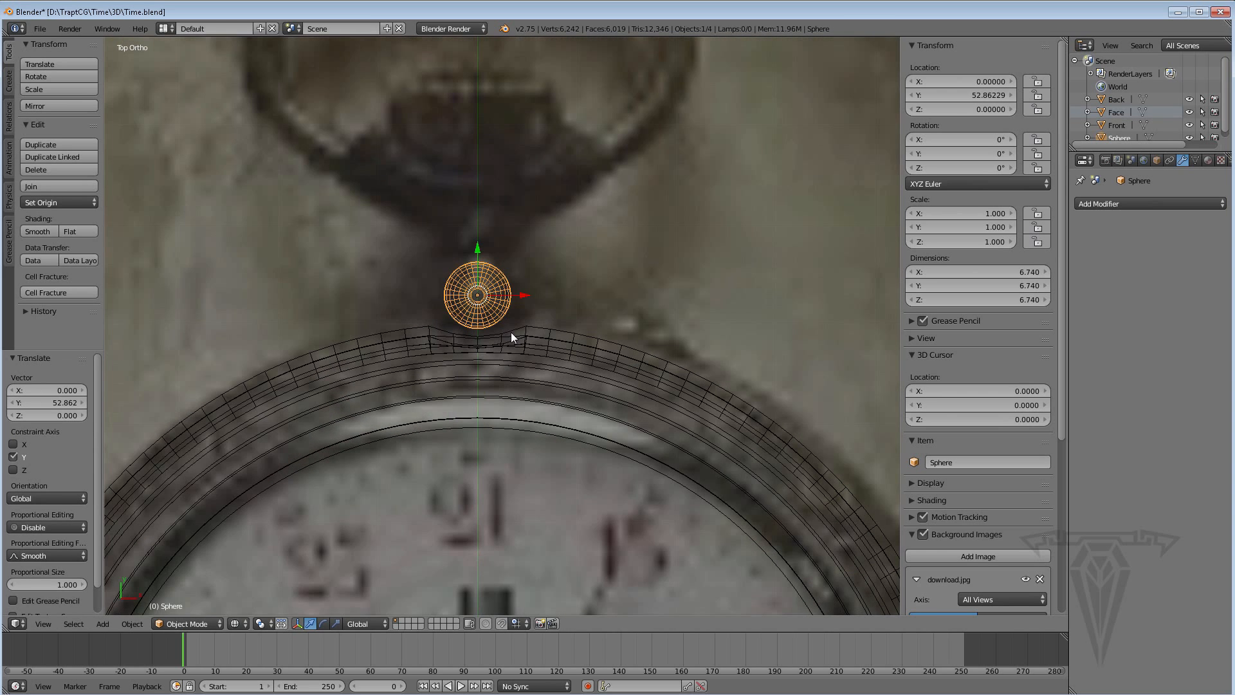
Scale the sphere up by about 1.384, lower it to about Y 52.27 onto the case rim and return to solid shading
scroll(510, 322, up, 1)
key(s)
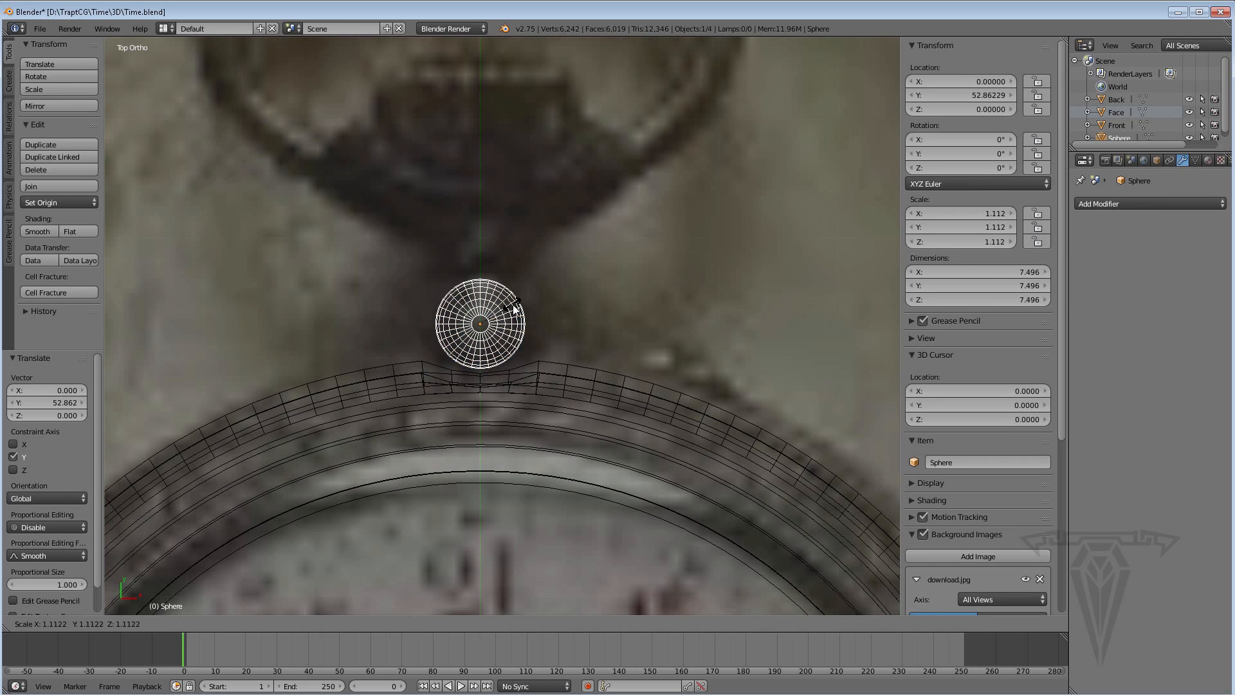
click(524, 309)
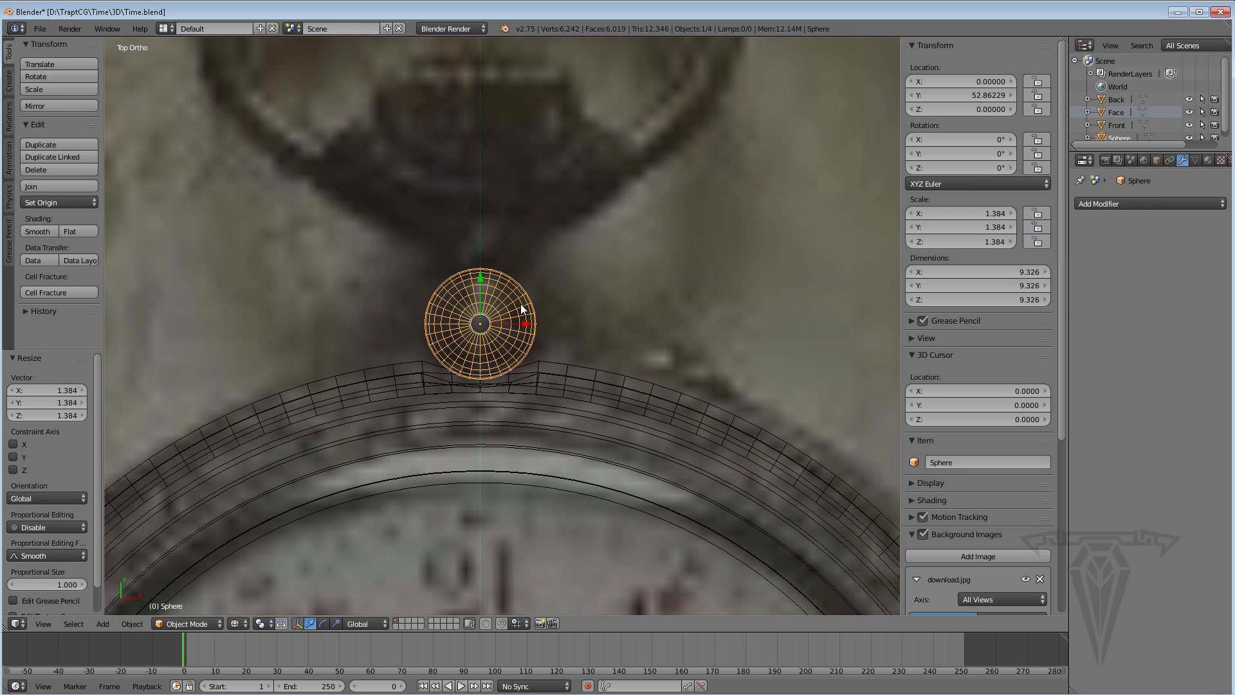
drag(479, 282, 478, 289)
mouse_move(480, 334)
middle_down()
mouse_move(573, 384)
mouse_move(635, 381)
mouse_move(621, 381)
middle_up()
key(z)
scroll(543, 368, up, 2)
mouse_move(544, 368)
middle_down()
mouse_move(427, 381)
mouse_move(442, 395)
mouse_move(634, 388)
mouse_move(770, 364)
middle_up()
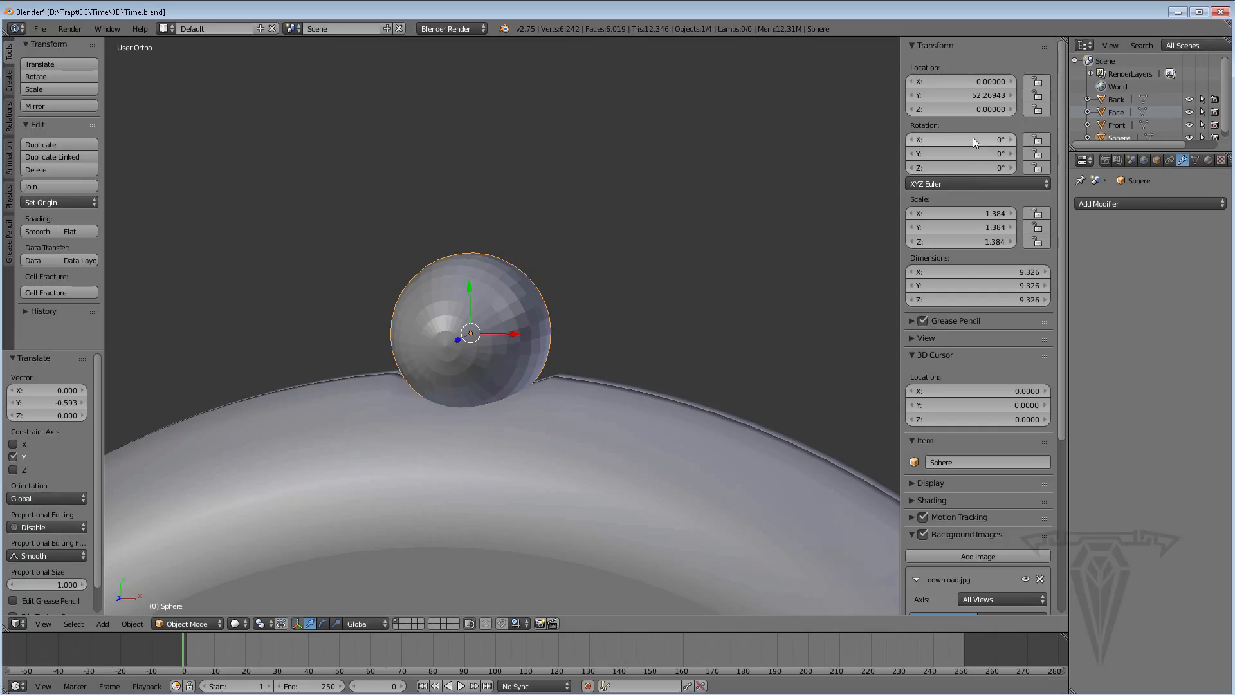
Set the sphere's X rotation to 90° and inspect how it sits on the case rim
drag(972, 139, 948, 139)
click(1002, 138)
text(90)
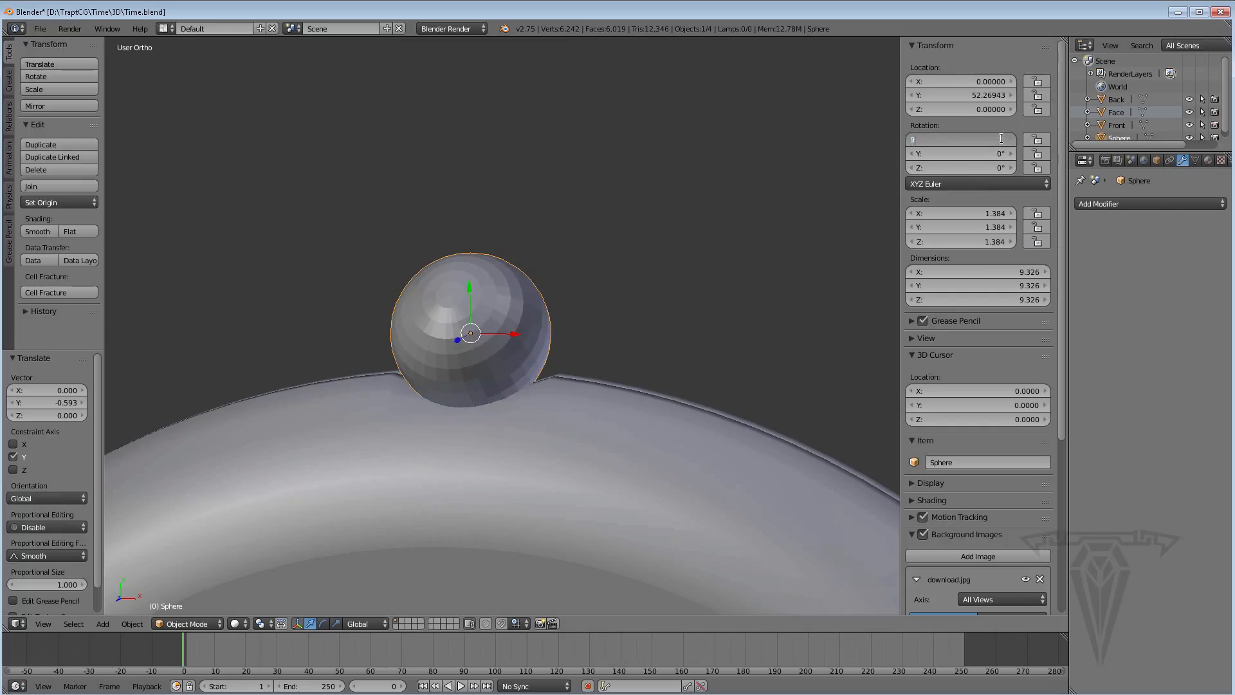
key(Return)
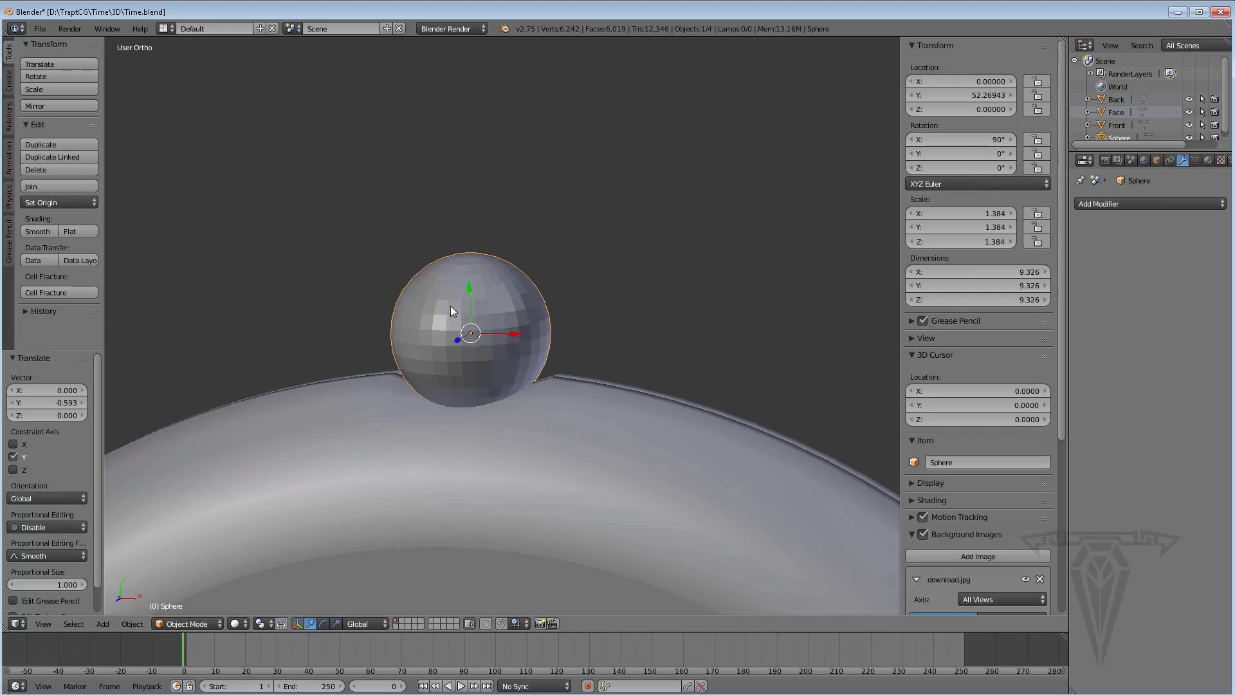
middle_drag(450, 311, 502, 424)
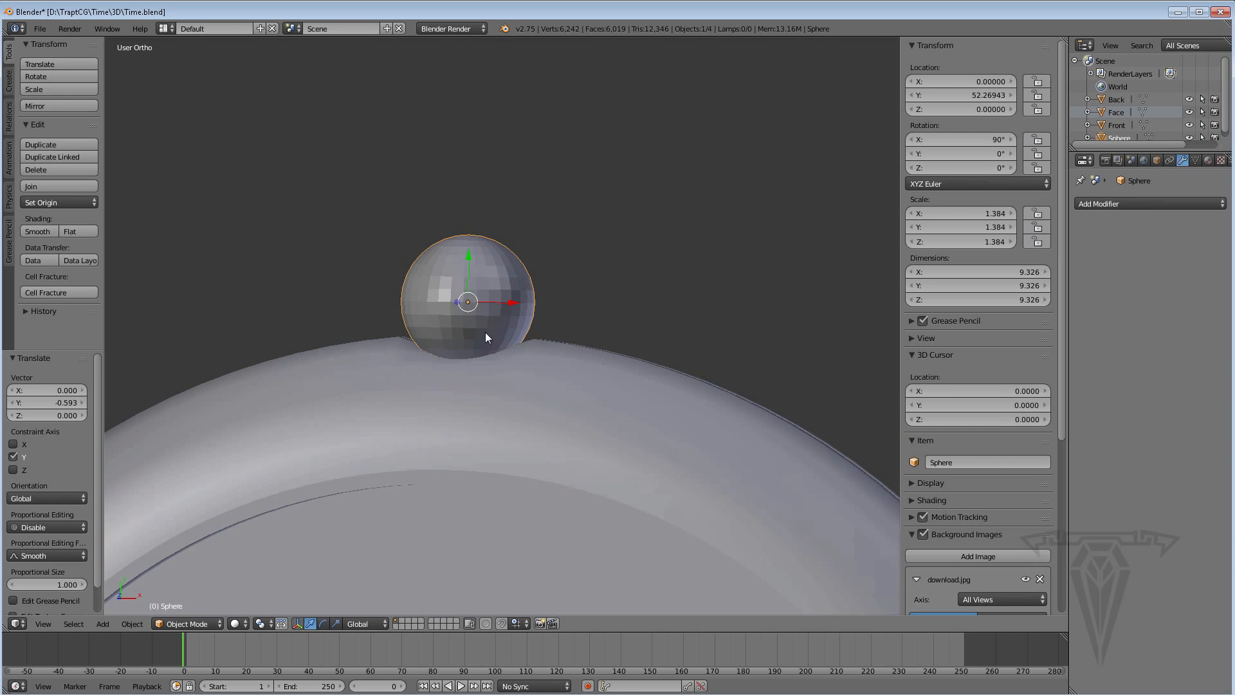
scroll(485, 334, up, 1)
mouse_move(484, 331)
middle_down()
mouse_move(419, 333)
mouse_move(612, 352)
mouse_move(561, 405)
mouse_move(504, 331)
middle_up()
scroll(503, 331, down, 2)
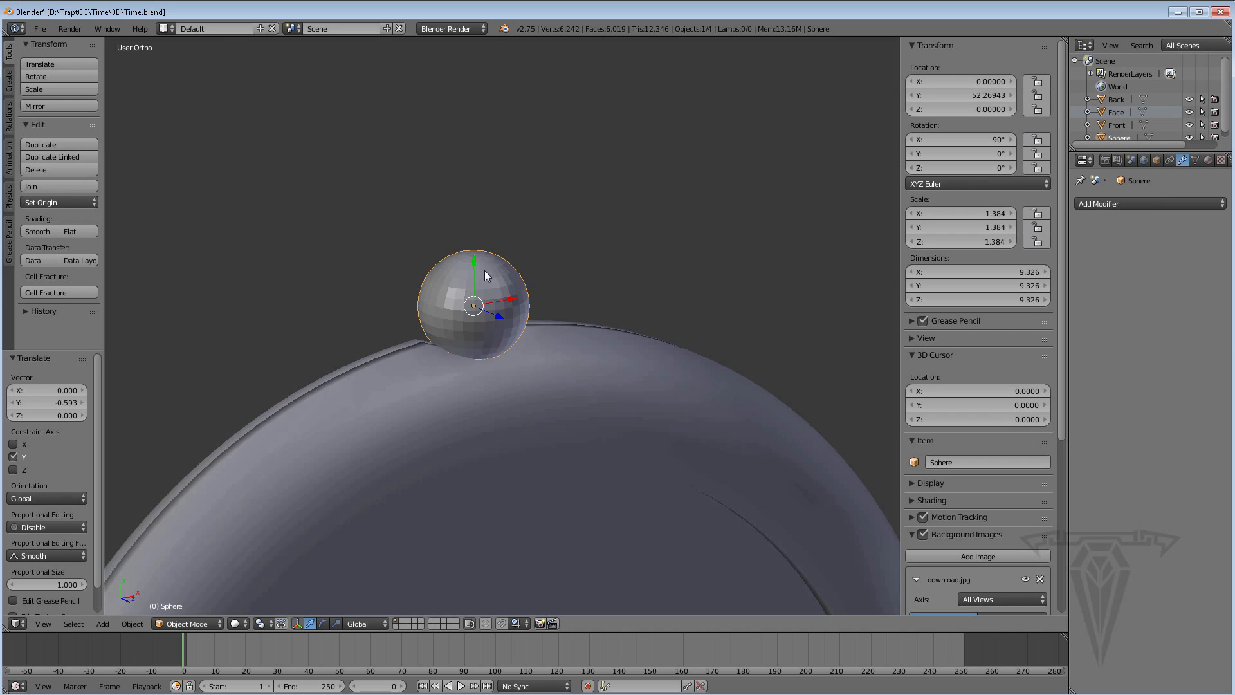
Add a Cylinder mesh at the centre of the watch in top view and show the scene in wireframe
key(KP_7)
scroll(477, 256, down, 3)
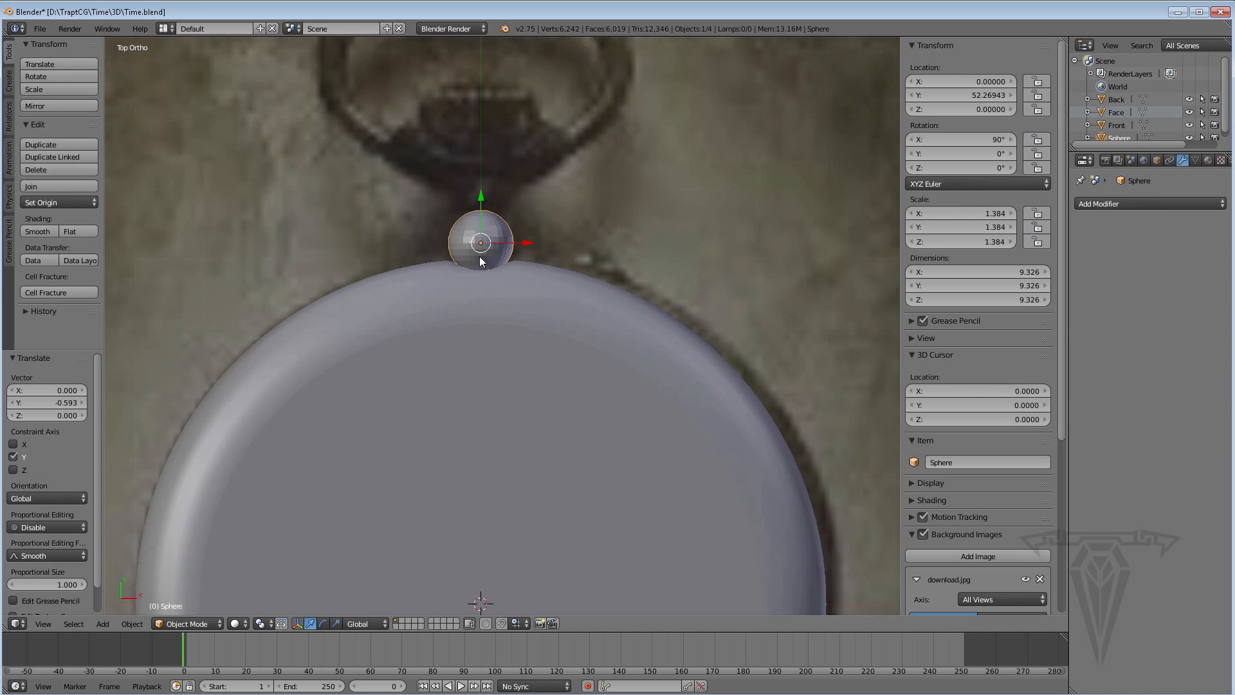
shift+middle_drag(468, 341, 466, 310)
key(shift+a)
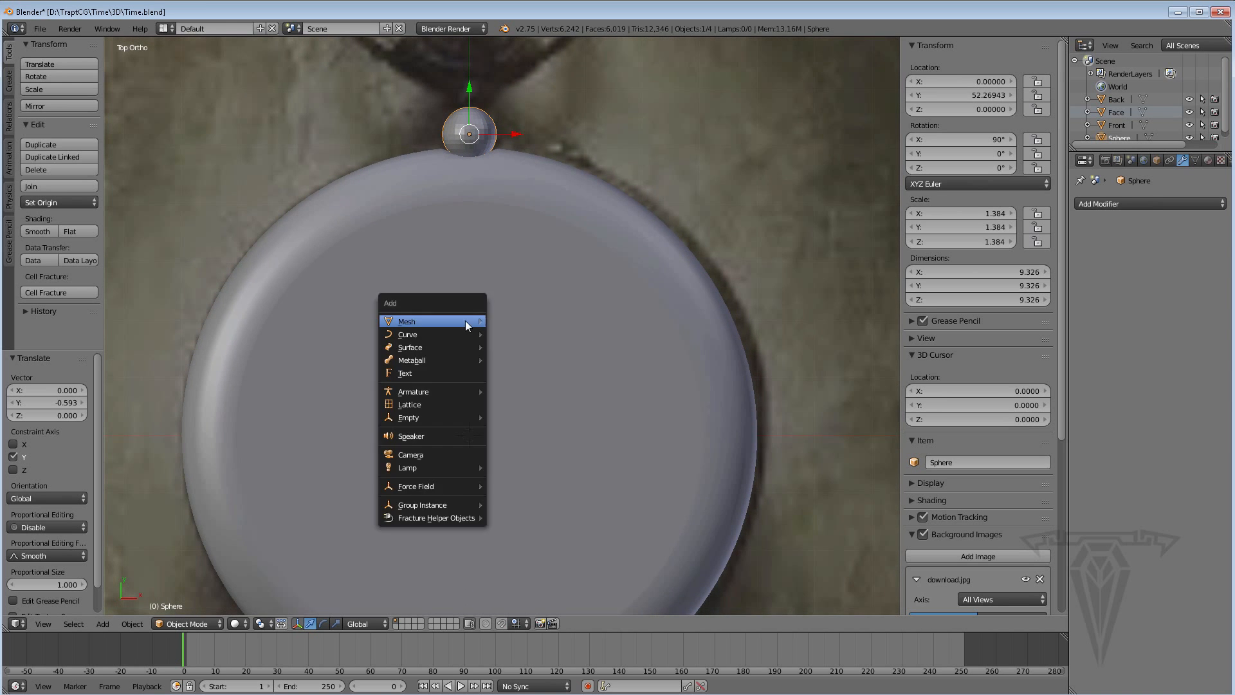
mouse_move(474, 322)
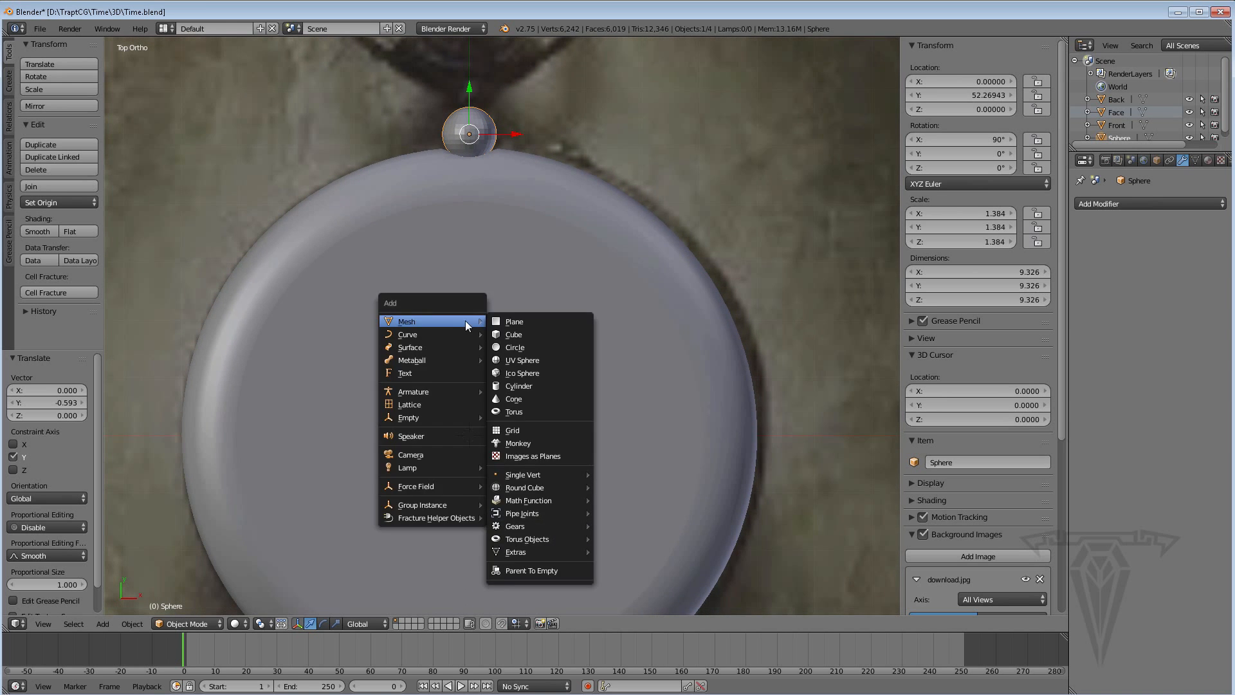
click(524, 386)
key(z)
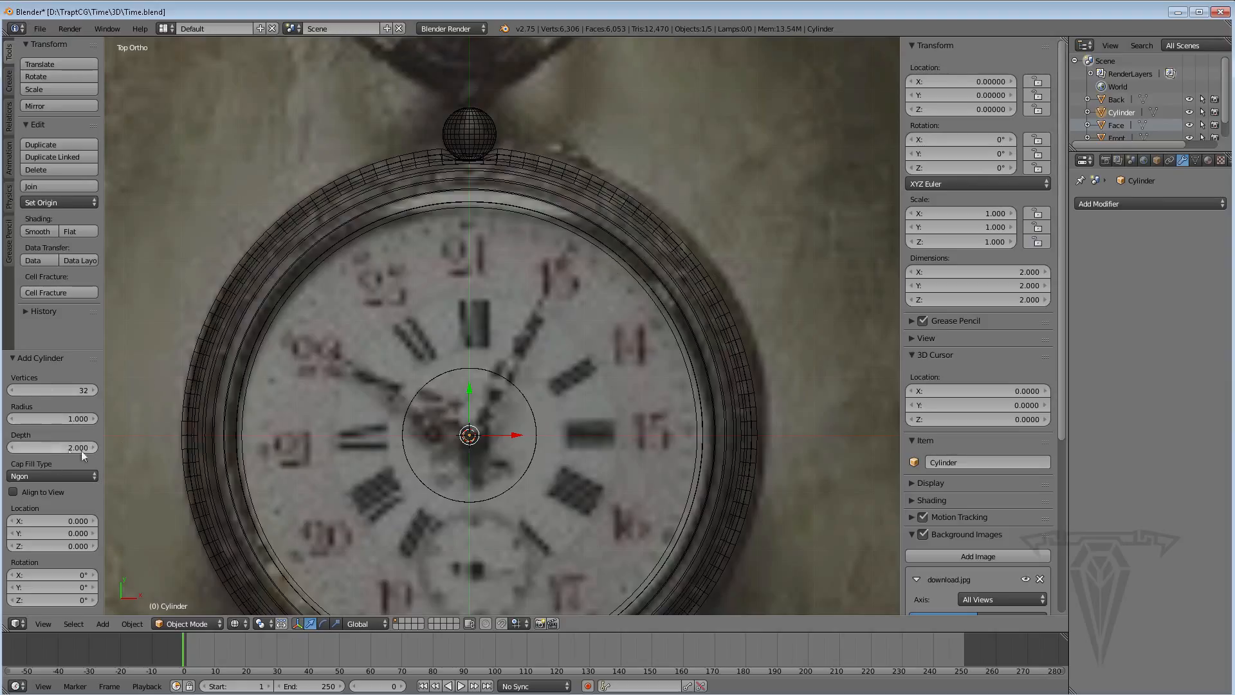
Set the new cylinder's radius to 2.75, its X rotation to 90° and its depth to 4.3
drag(55, 419, 171, 410)
drag(52, 577, 84, 576)
click(52, 577)
text(90)
key(Return)
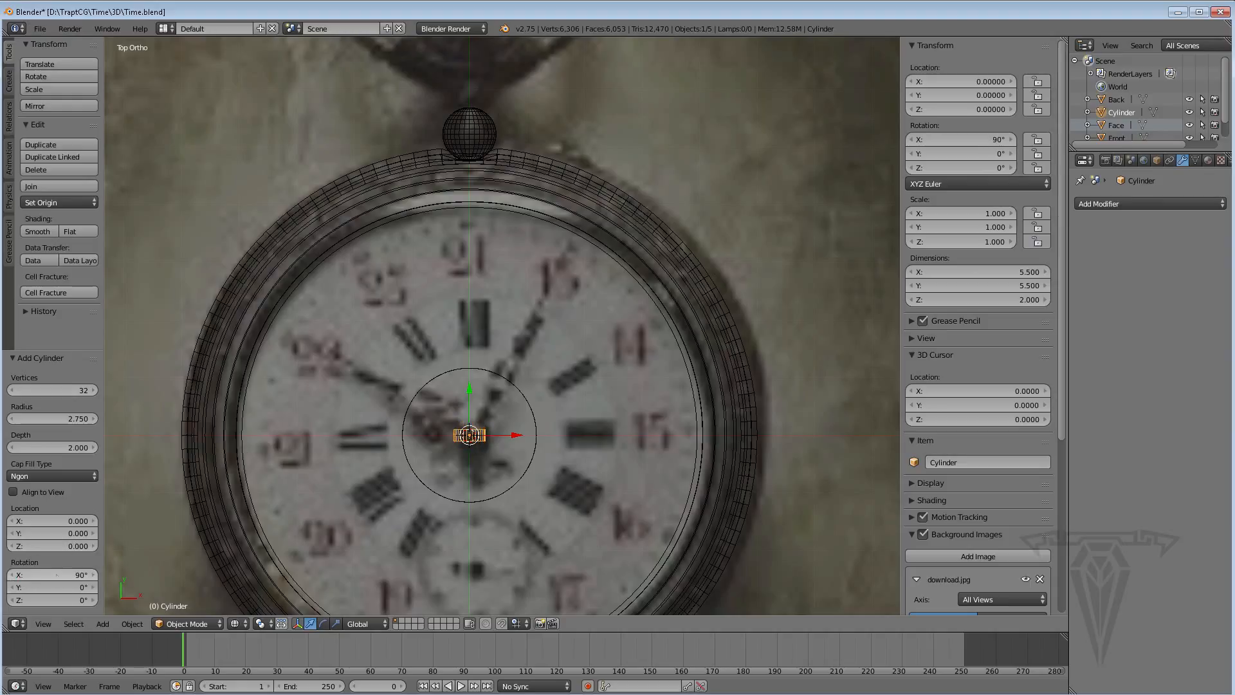
drag(53, 449, 257, 449)
Move the cylinder along Y to about 59.43, directly above the sphere
drag(470, 390, 468, 41)
scroll(469, 41, up, 7)
scroll(483, 278, up, 3)
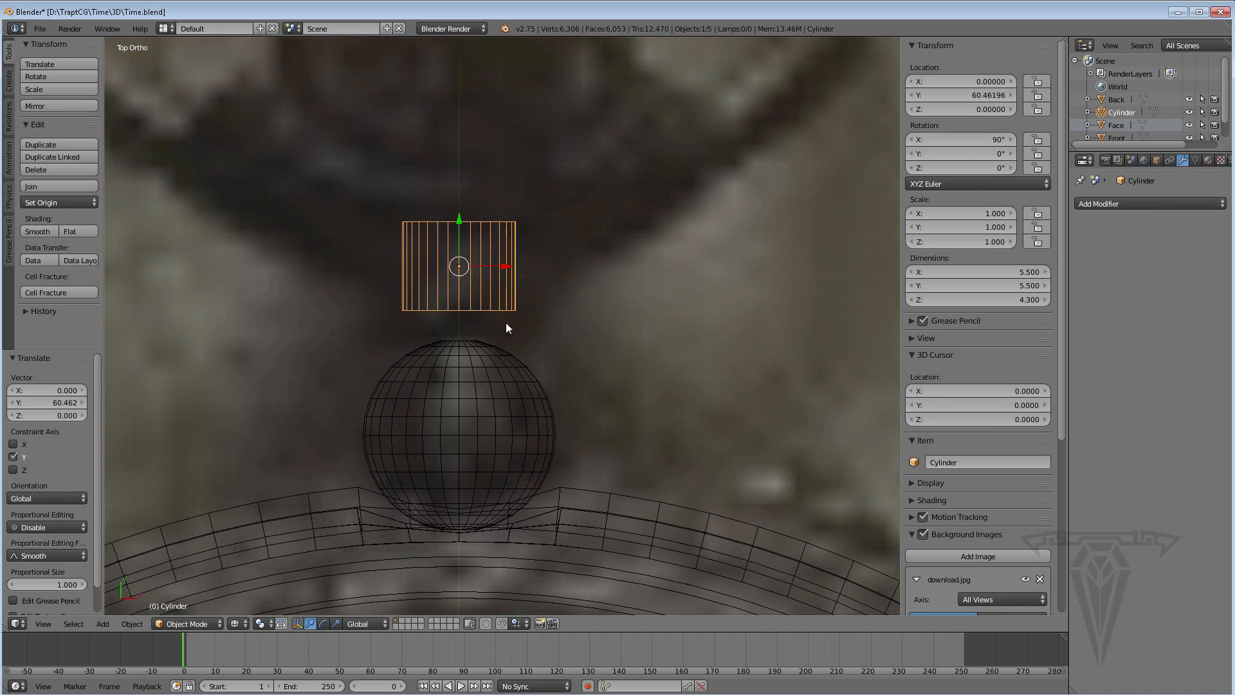
drag(477, 266, 478, 295)
scroll(478, 295, down, 3)
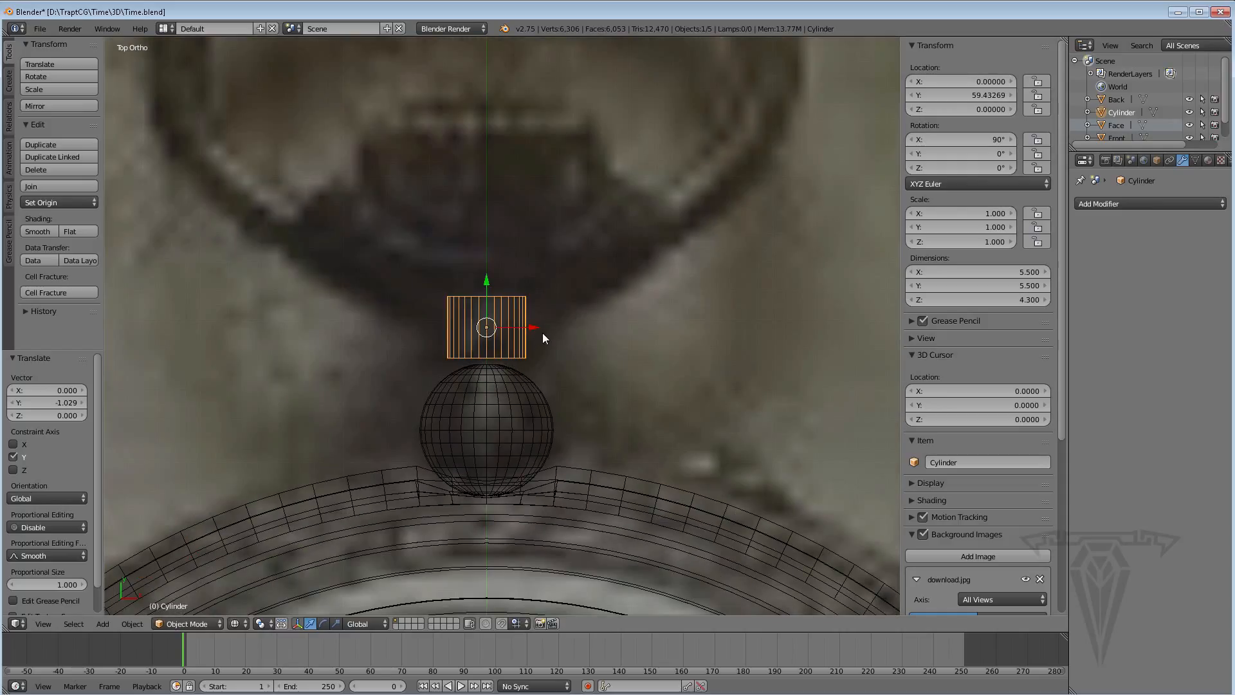
Scale the cylinder up by about 1.321 and shift it about 0.045 along Y to sit on top of the sphere
key(s)
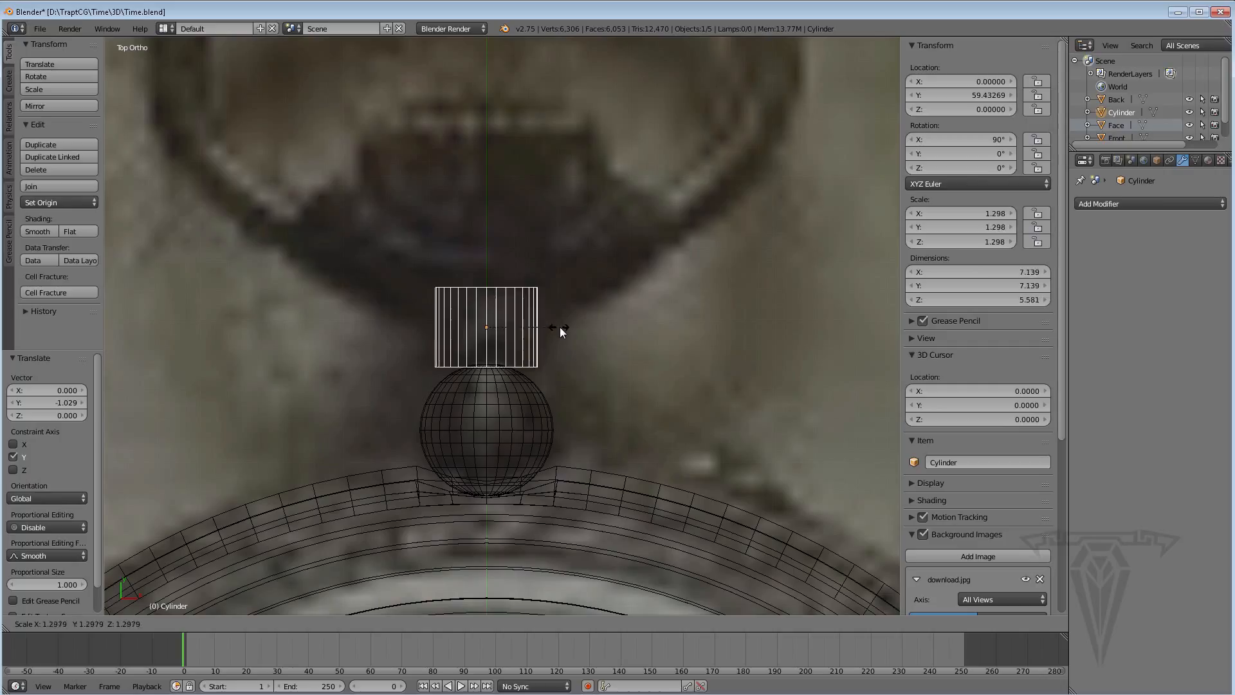
click(561, 327)
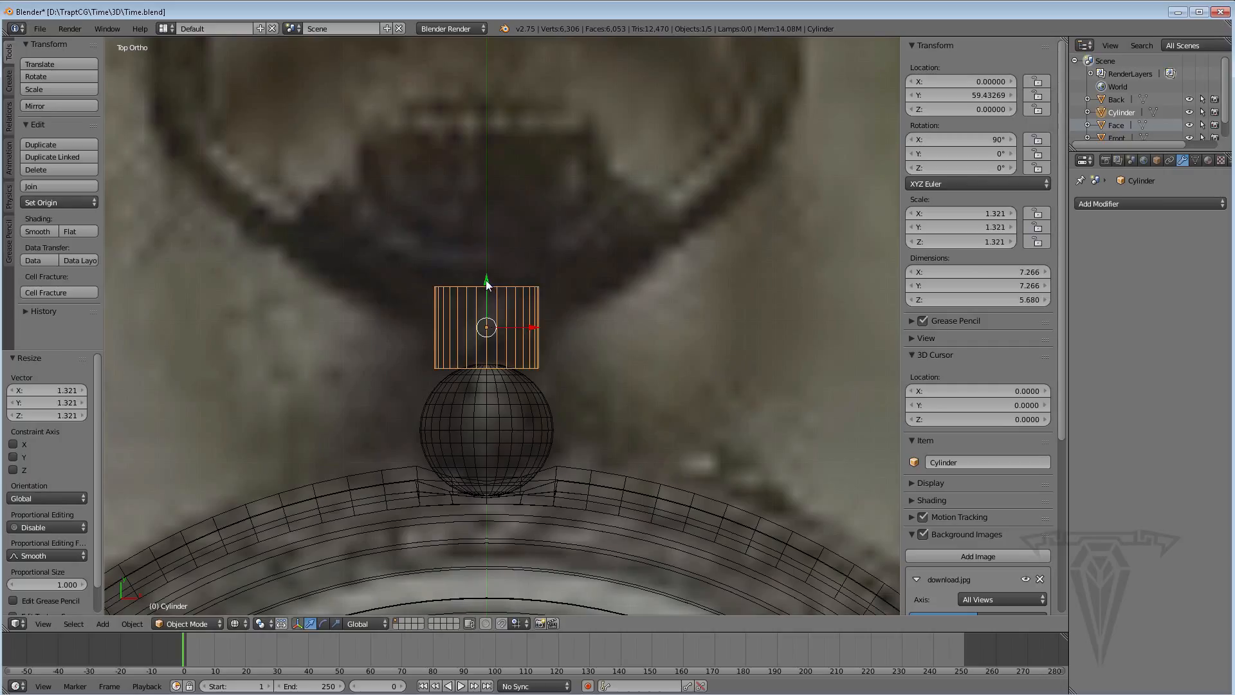
mouse_move(487, 286)
mouse_down()
mouse_move(486, 274)
mouse_move(492, 287)
mouse_up()
scroll(501, 306, up, 2)
scroll(482, 251, down, 2)
Return to solid shading and join the cylinder and the sphere into one object, with the sphere as the active object
mouse_move(512, 411)
middle_down()
mouse_move(542, 367)
mouse_move(574, 377)
mouse_move(514, 372)
mouse_move(462, 439)
mouse_move(506, 407)
middle_up()
key(z)
middle_drag(570, 462, 505, 377)
shift+right_click(482, 407)
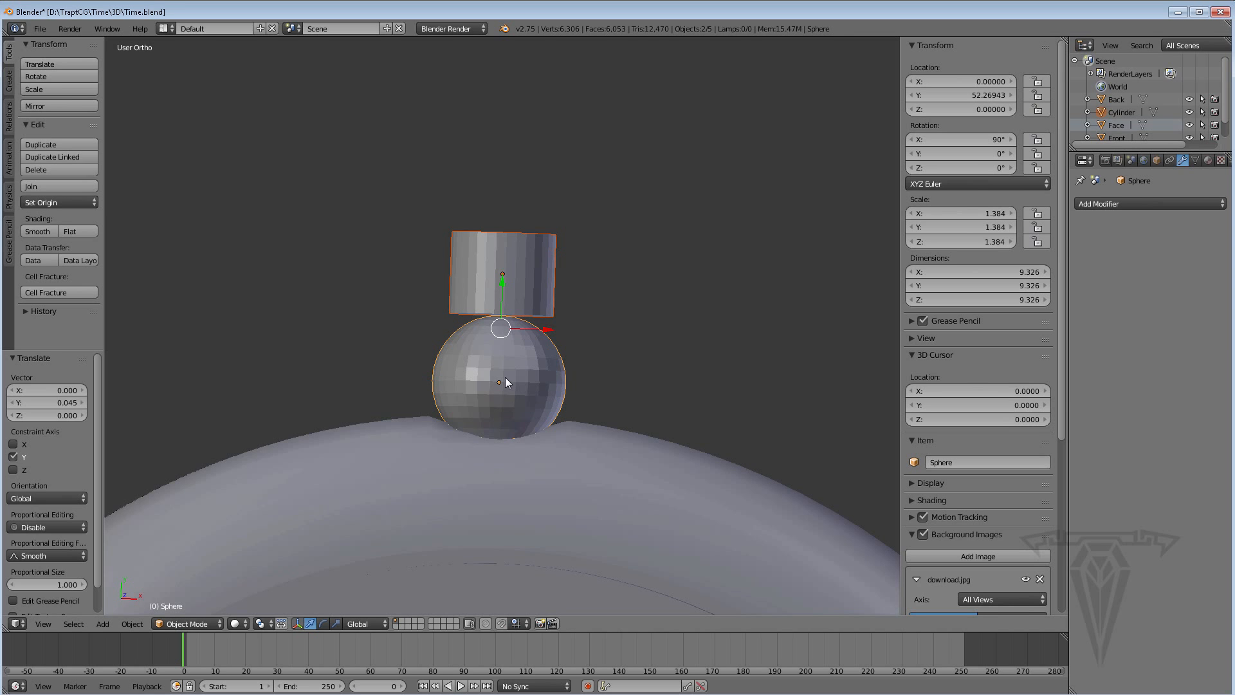
key(ctrl+j)
middle_drag(546, 371, 522, 333)
scroll(515, 327, up, 2)
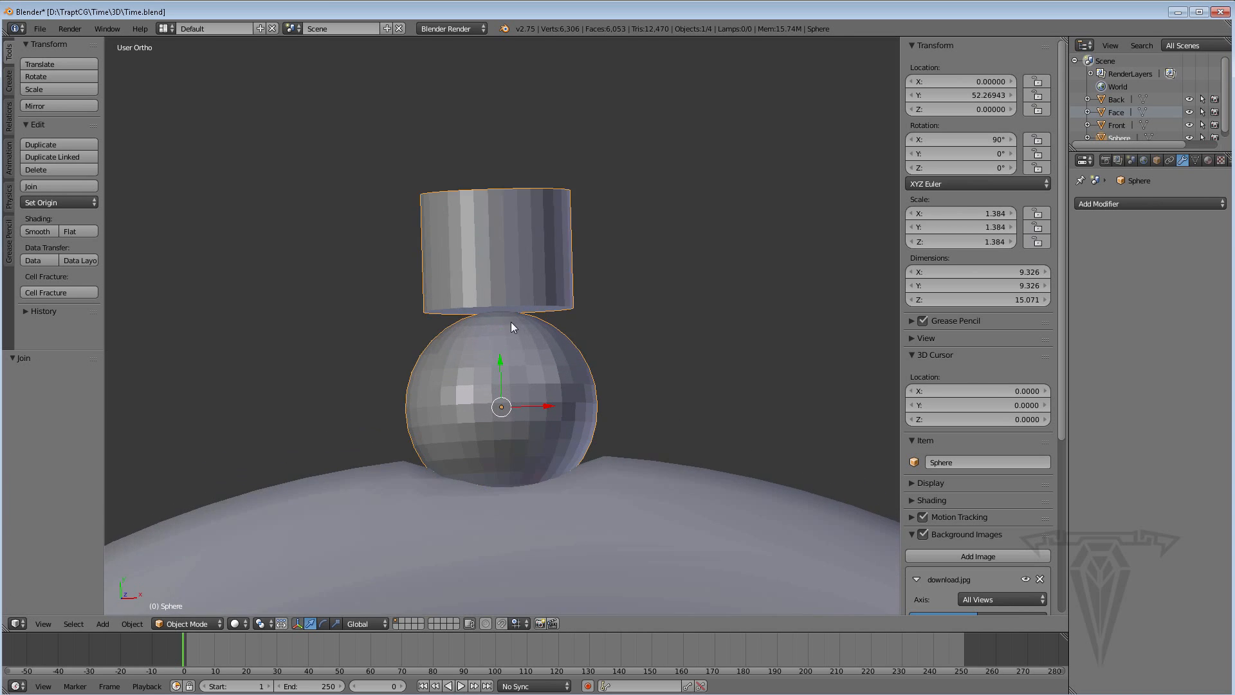
In Edit Mode, box-select the sphere's cap of faces nearest the cylinder in top view and delete those faces
key(Tab)
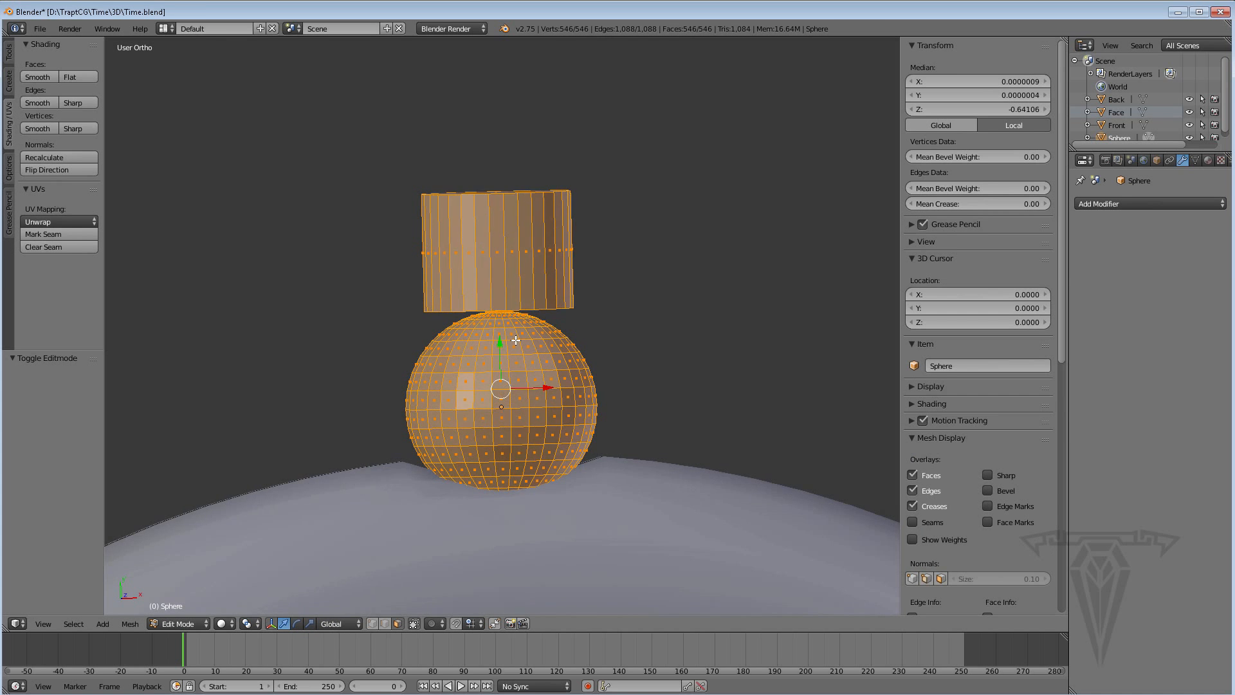
scroll(534, 346, up, 2)
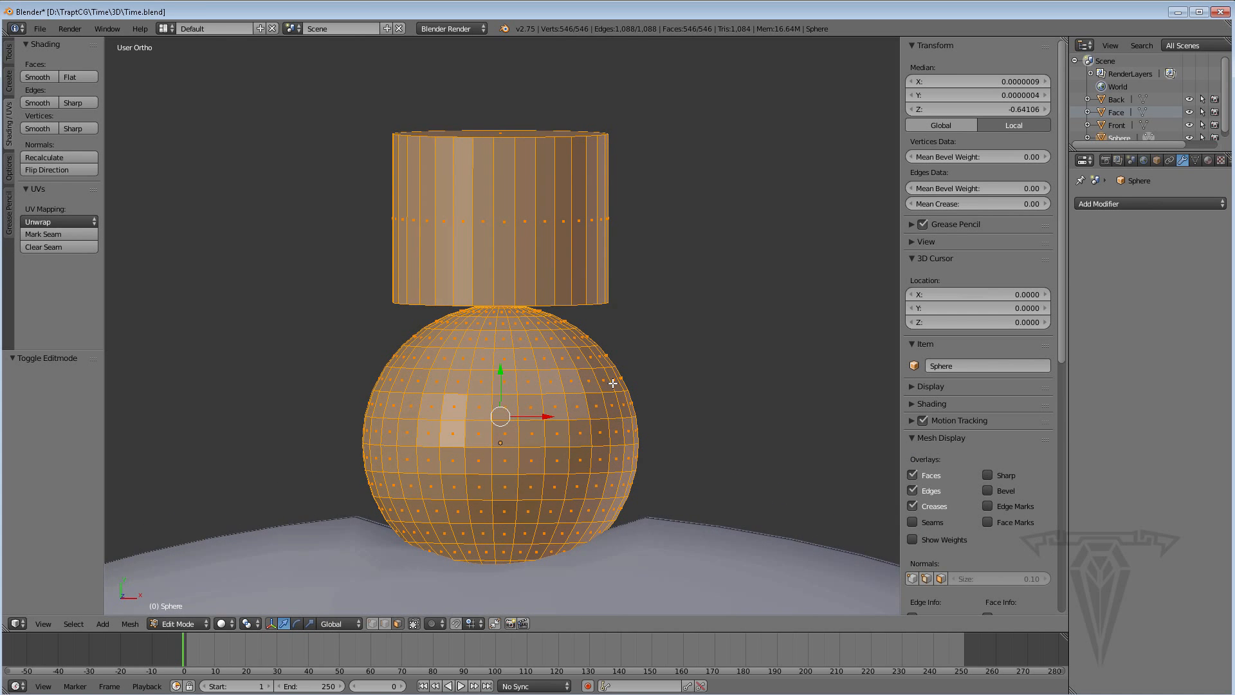
key(KP_7)
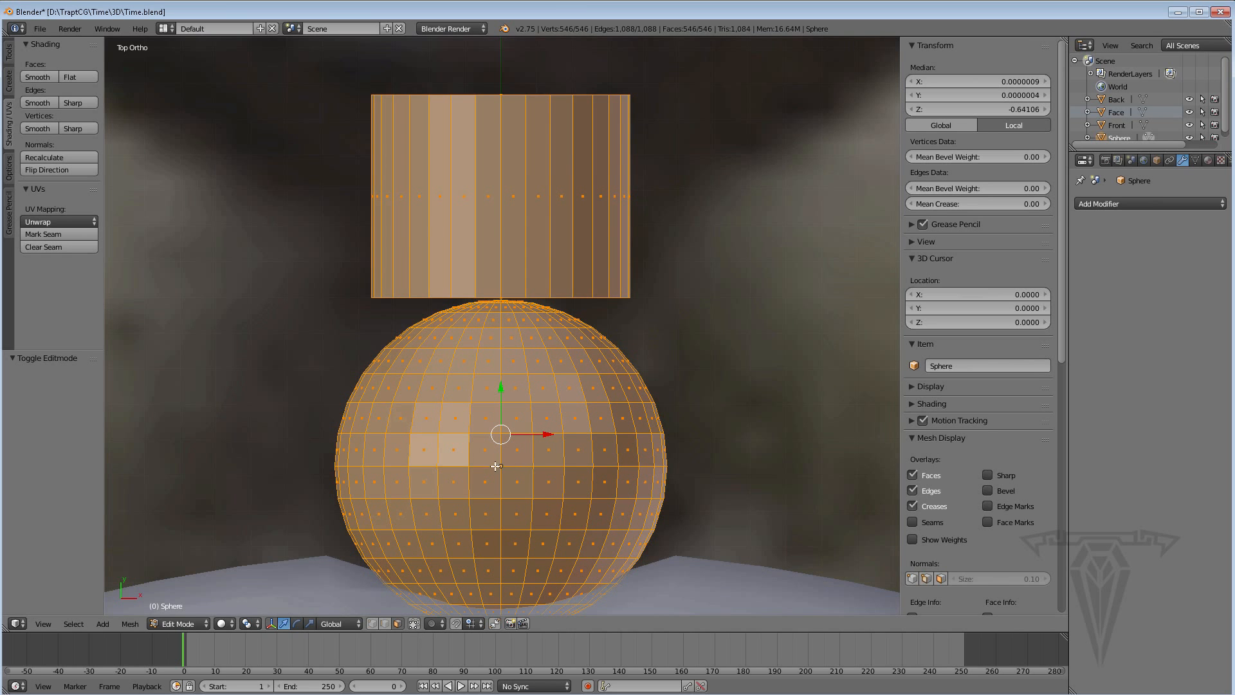
middle_drag(496, 466, 525, 528)
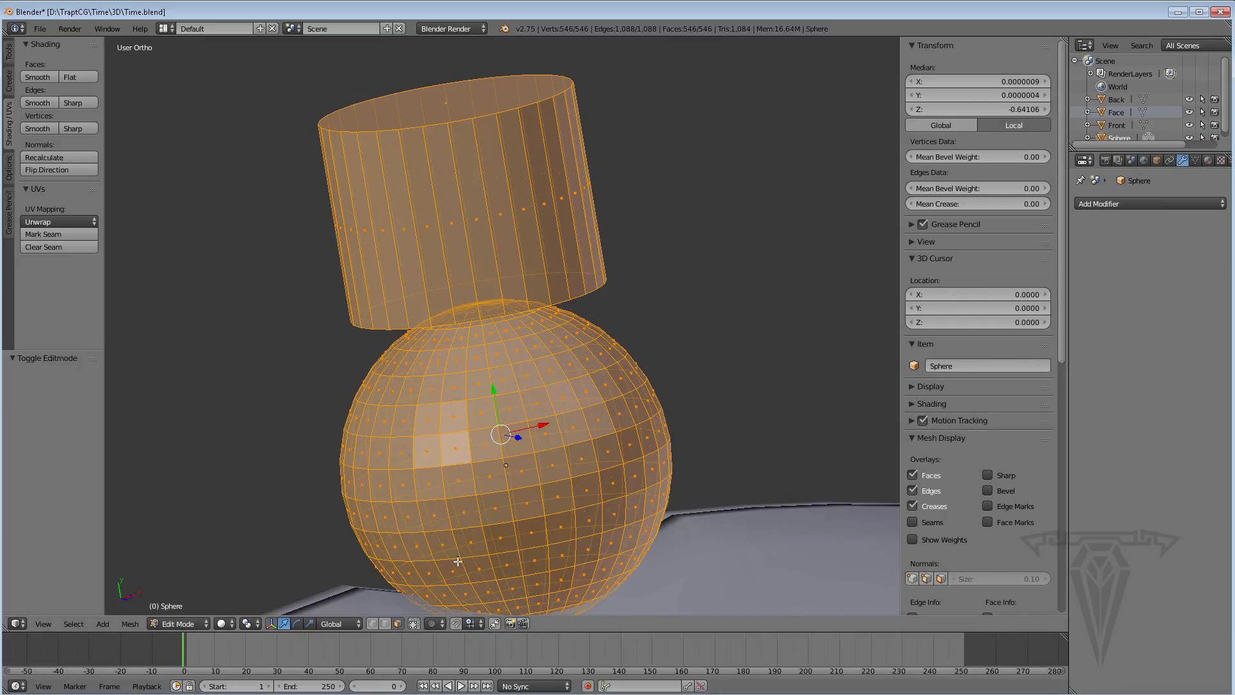
key(KP_7)
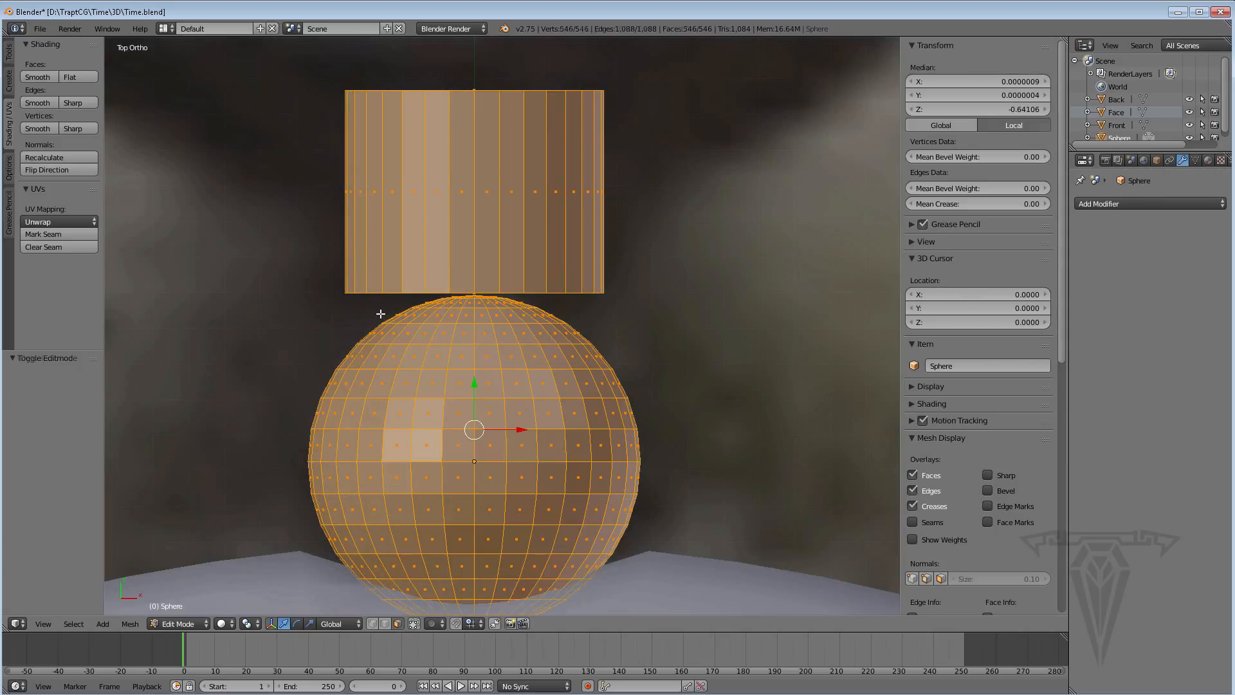
key(a)
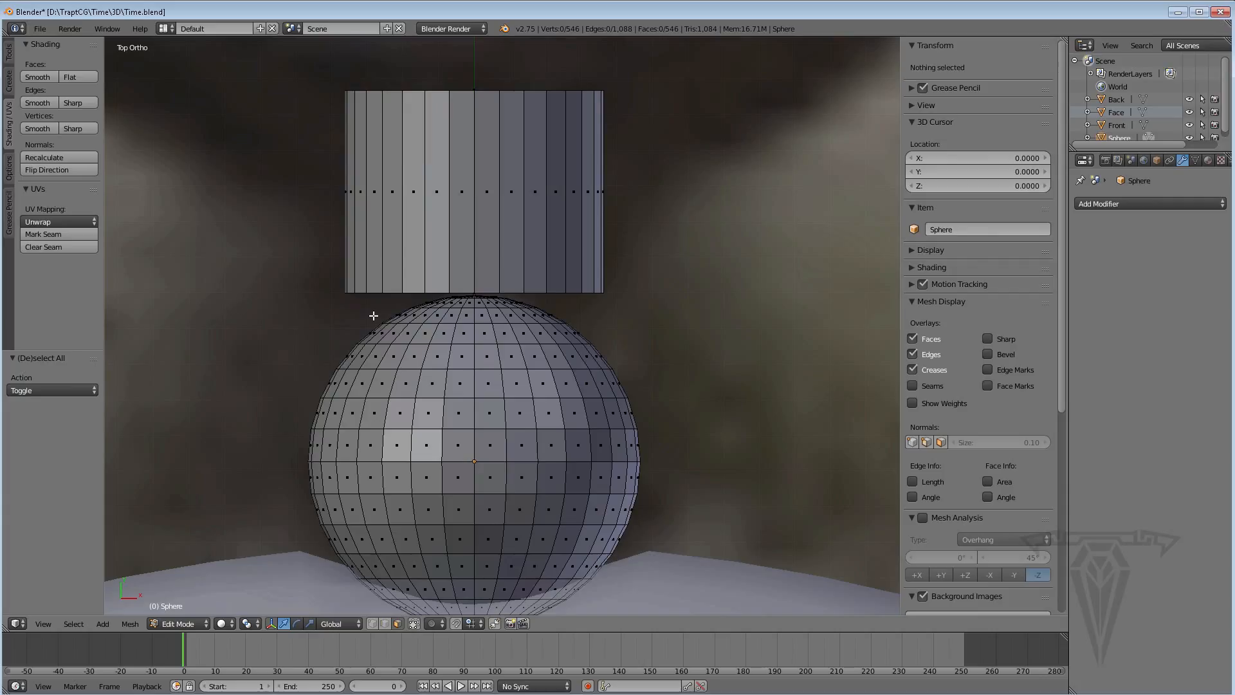
key(b)
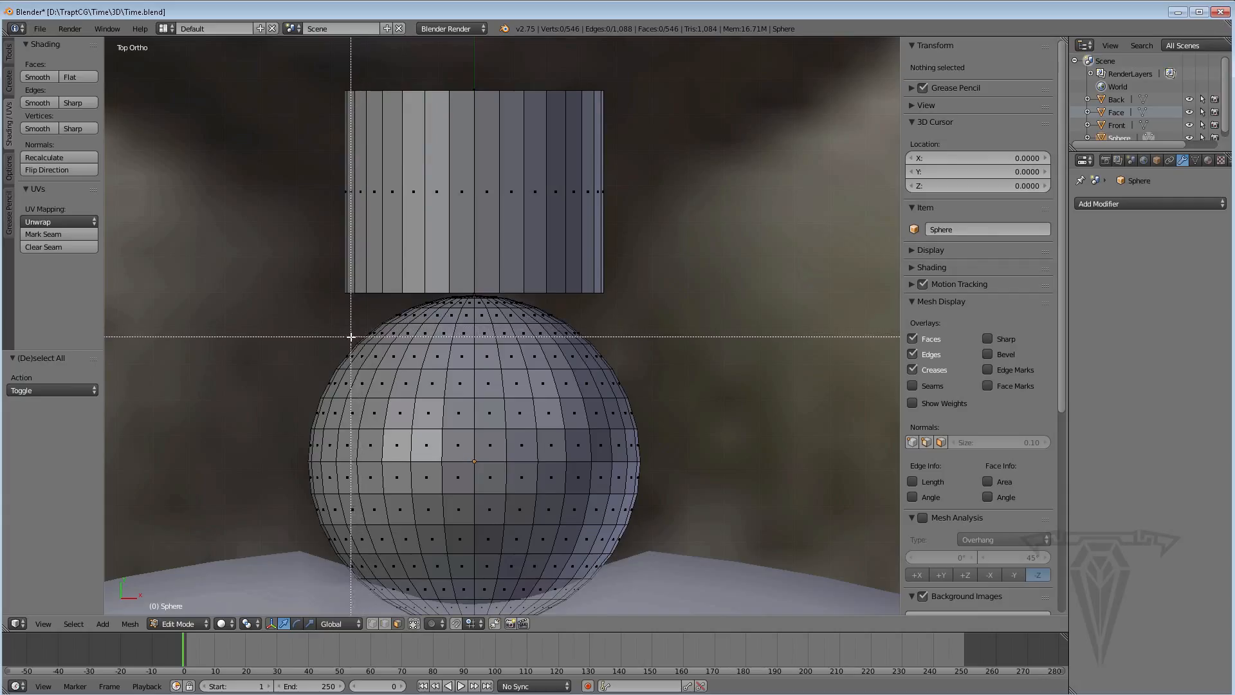
drag(351, 337, 637, 296)
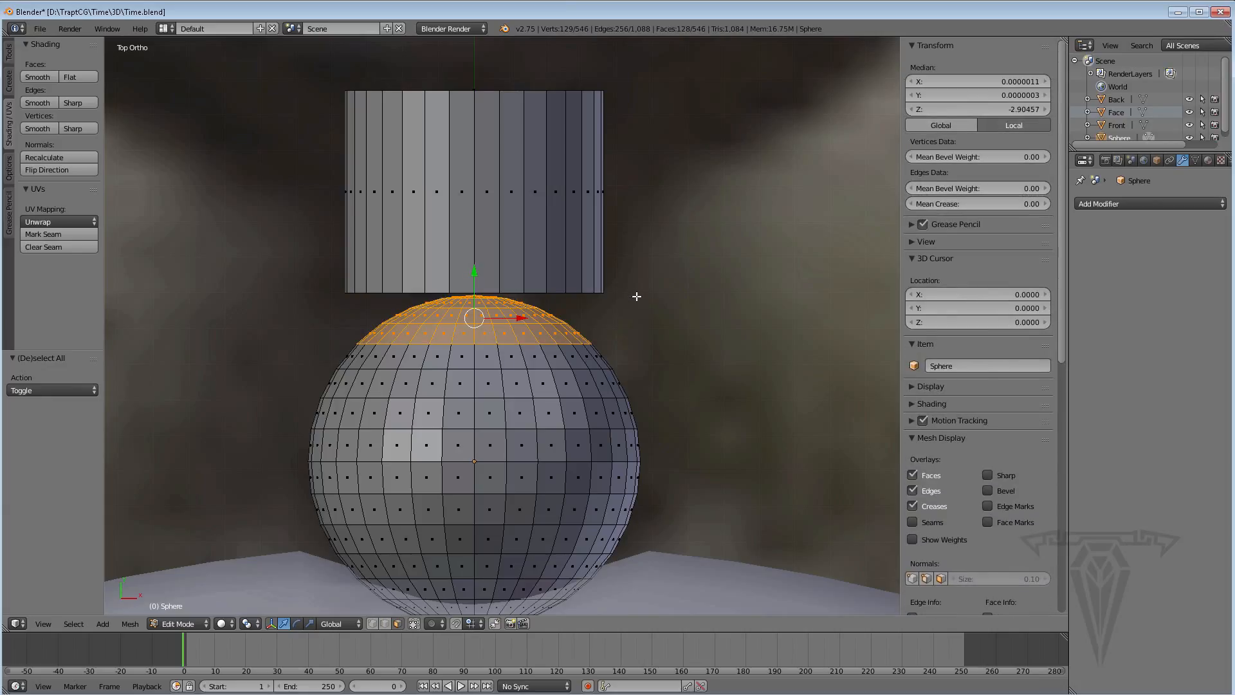
key(x)
click(611, 296)
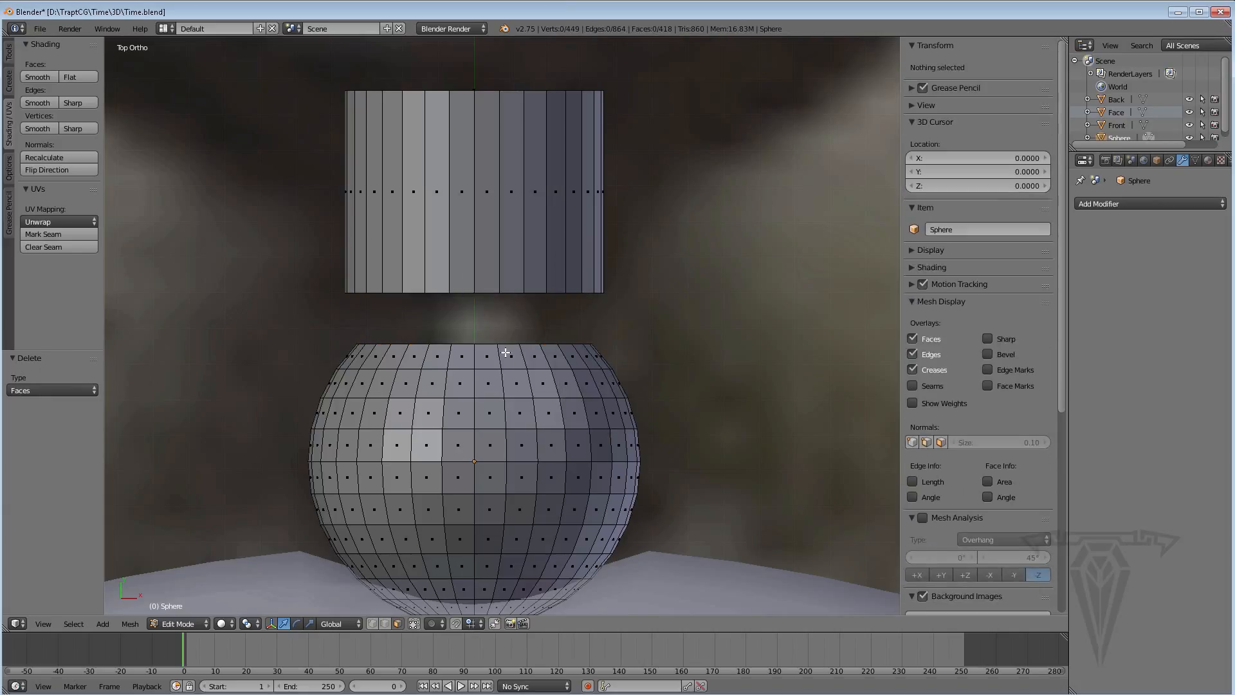
Limit selection to visible geometry and delete the cylinder's end face that faces the sphere
middle_drag(506, 353, 504, 287)
right_click(505, 286)
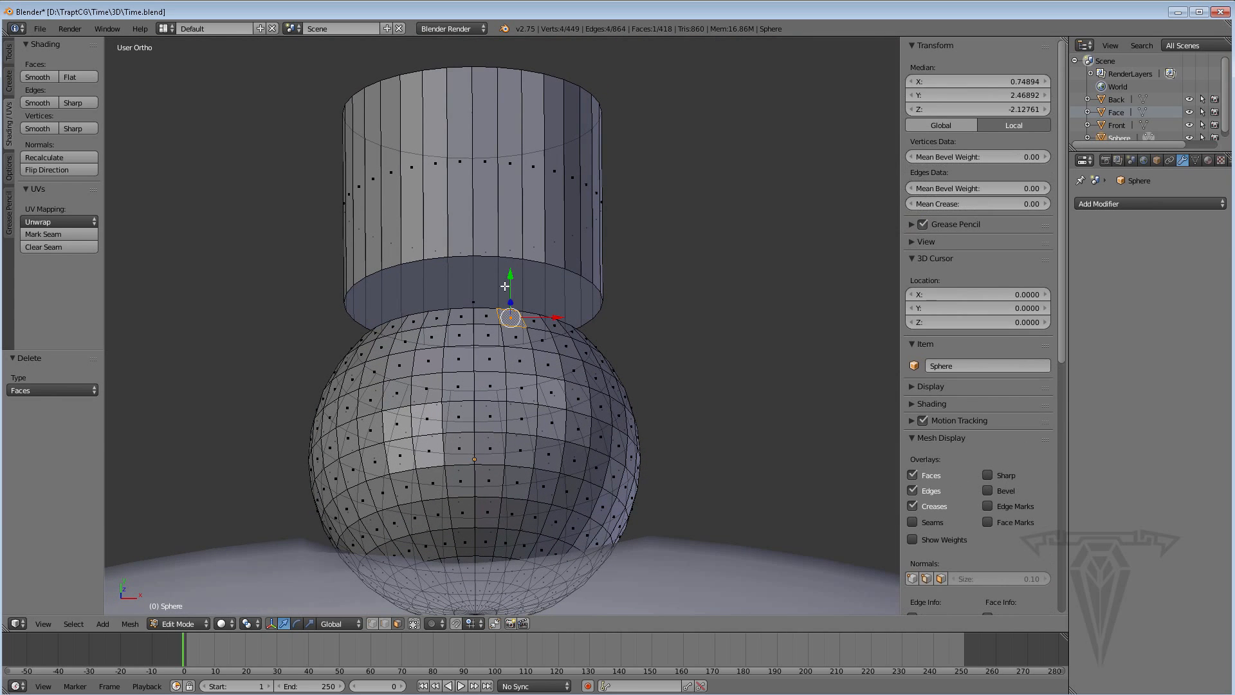
right_click(454, 265)
right_click(493, 276)
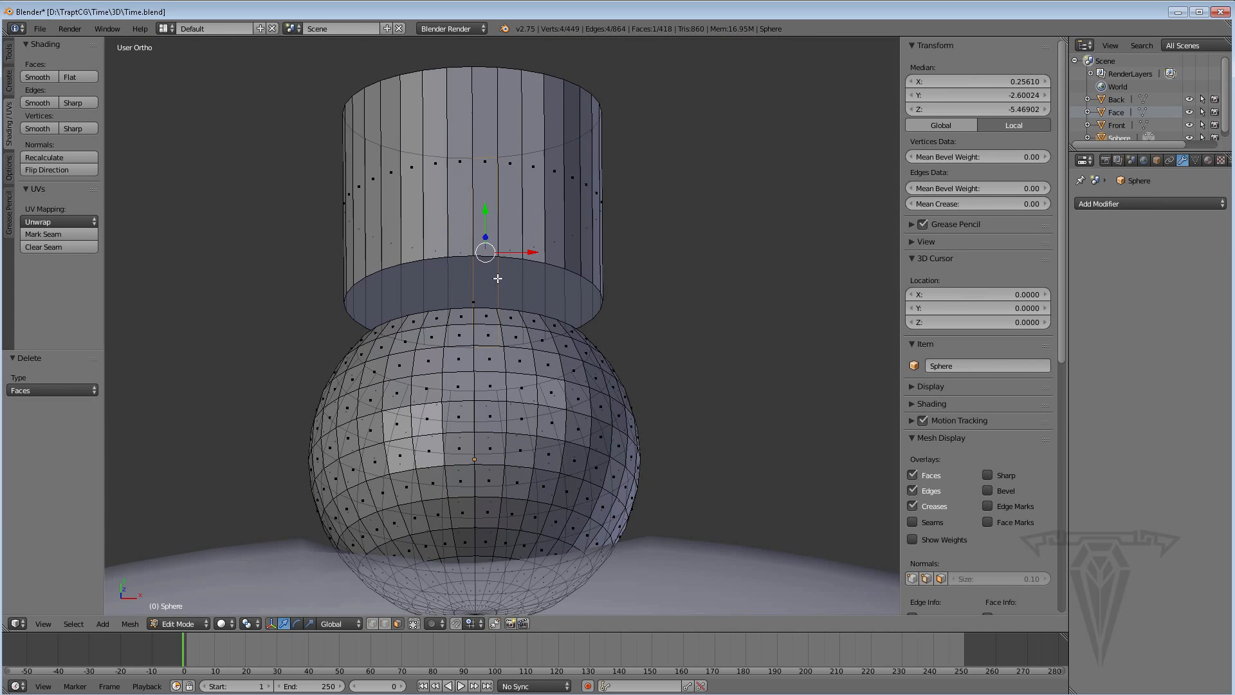
click(414, 623)
right_click(484, 290)
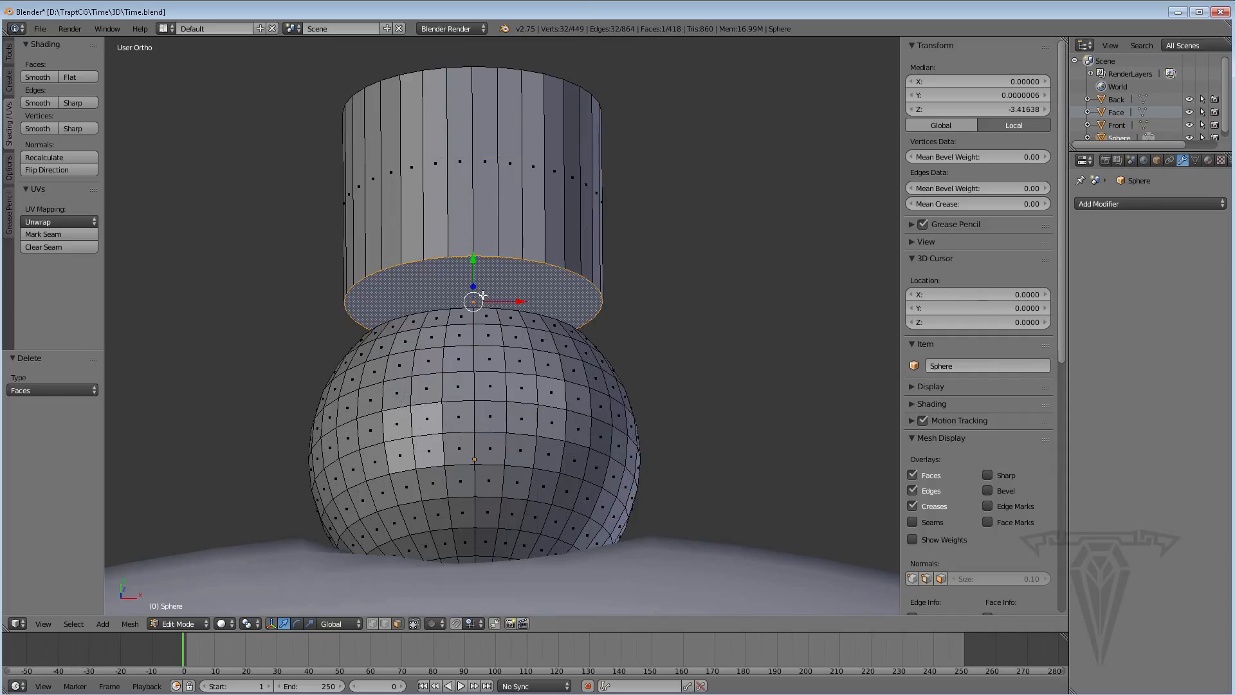
key(x)
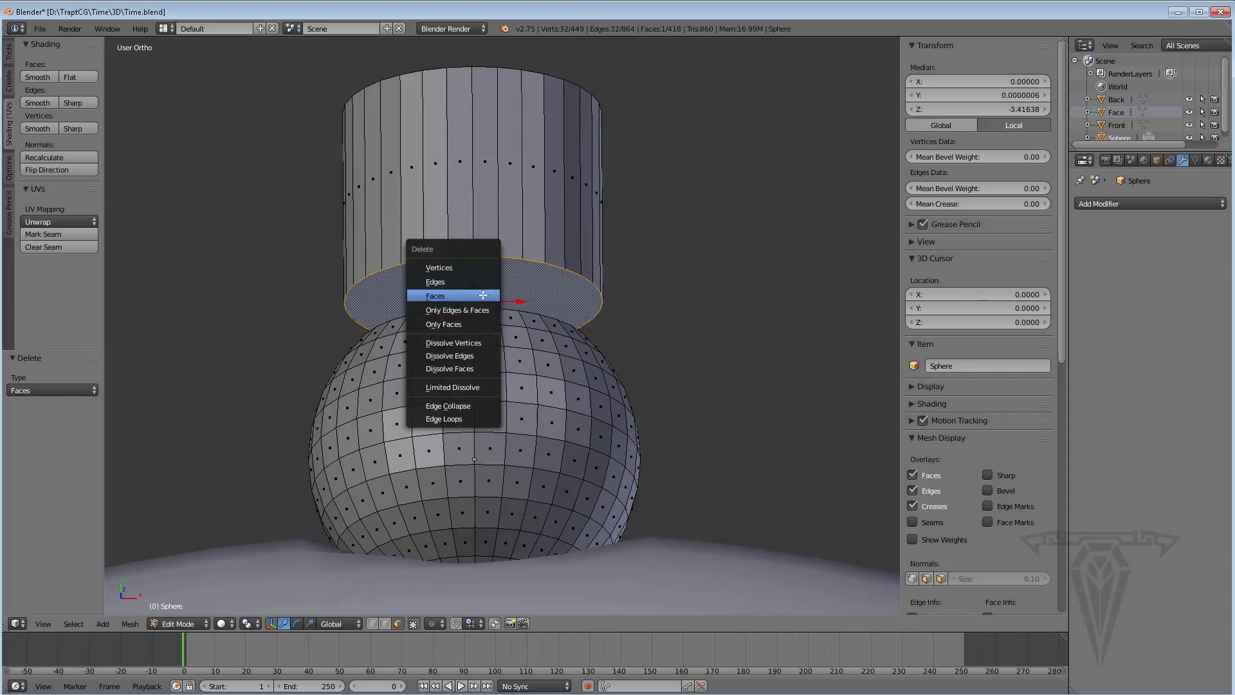
click(445, 296)
In edge select mode, select the open edge loop at the cylinder's base together with the sphere's open rim loop
middle_drag(581, 268, 606, 294)
scroll(547, 335, up, 3)
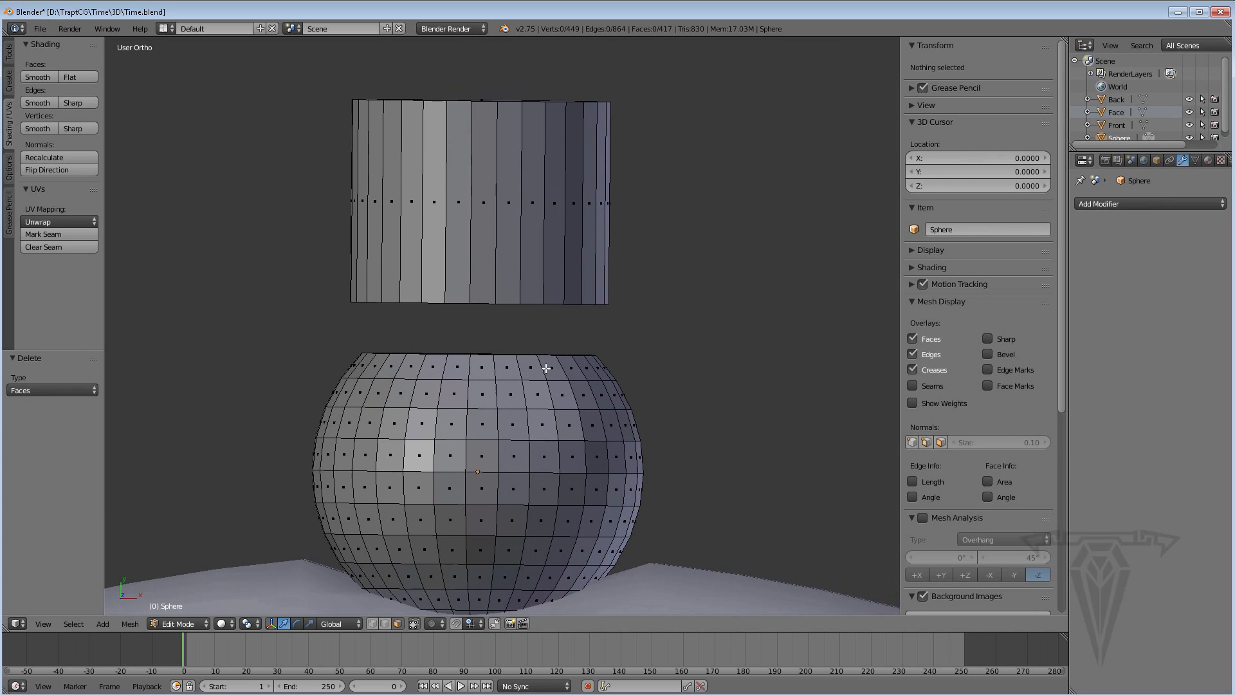
middle_drag(529, 353, 521, 386)
click(384, 624)
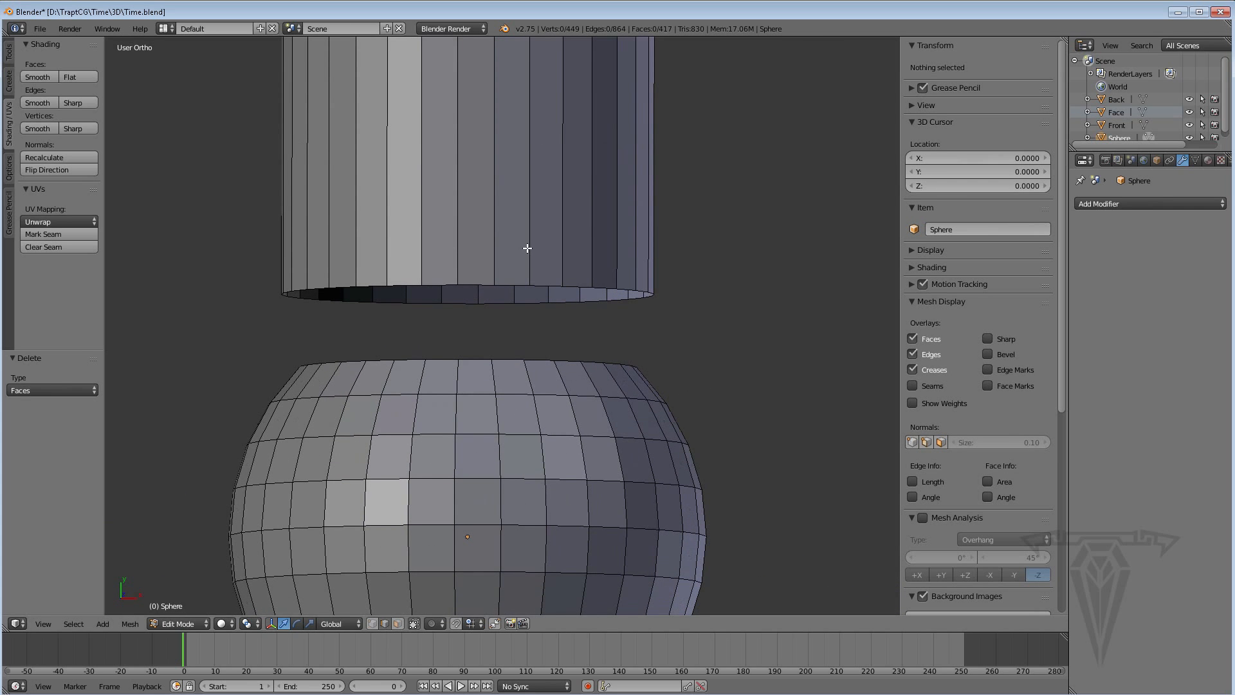
right_click(515, 287)
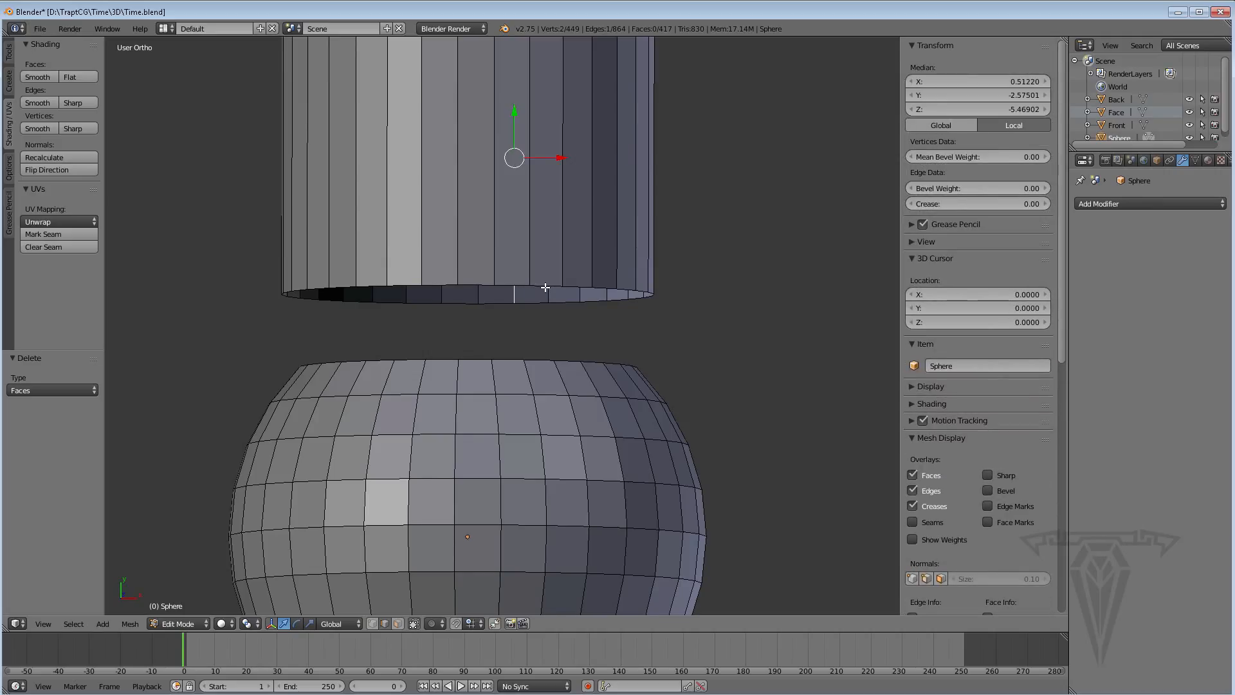
alt+right_click(545, 287)
mouse_move(513, 360)
middle_down()
mouse_move(519, 413)
mouse_move(552, 350)
mouse_move(536, 361)
middle_up()
alt+shift+right_click(510, 400)
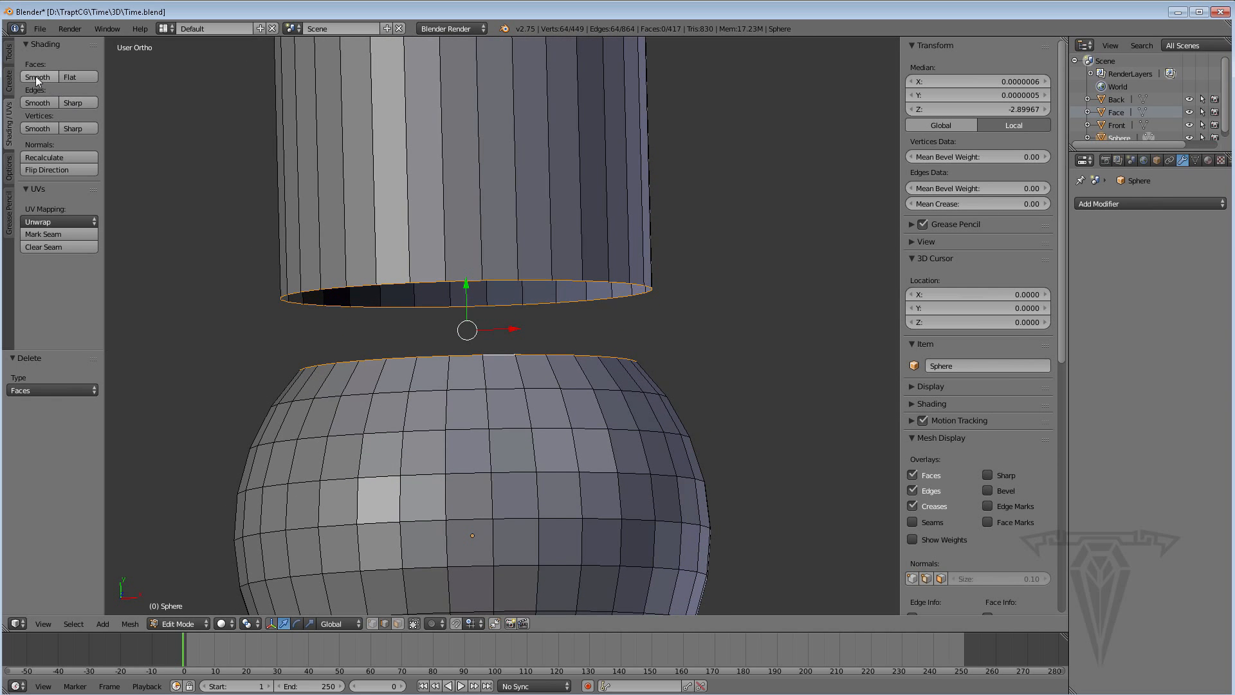
click(9, 53)
drag(98, 181, 97, 321)
click(51, 342)
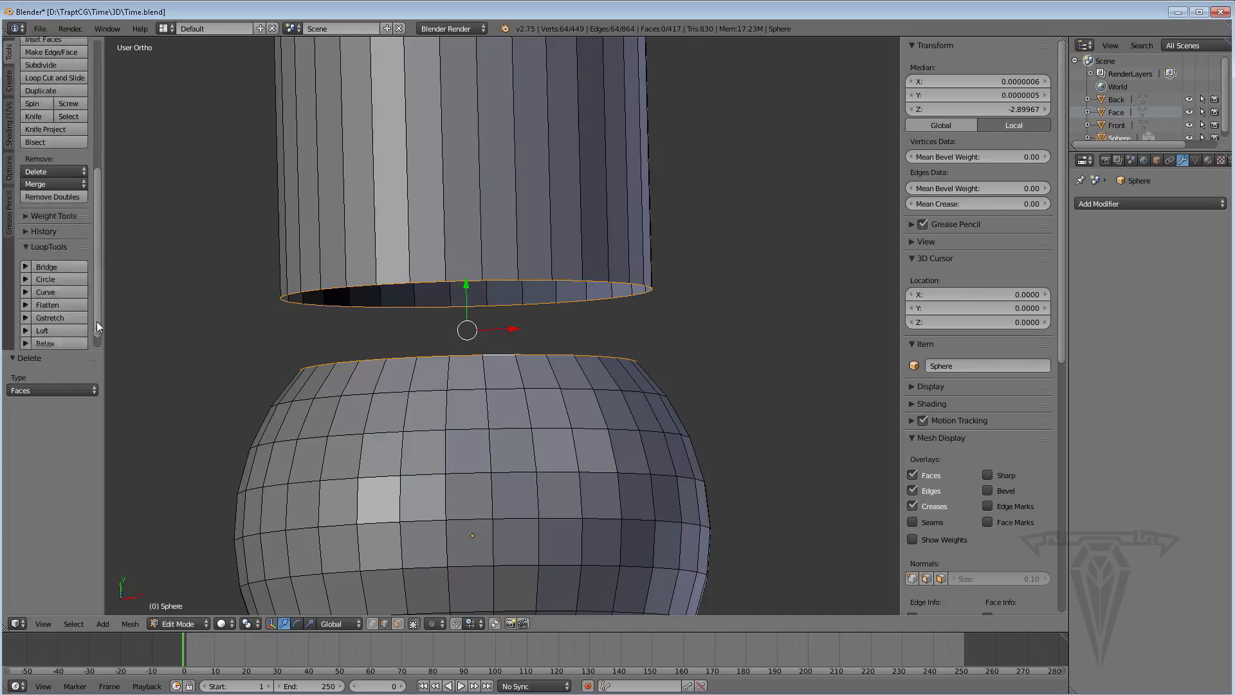
click(26, 252)
shift+middle_drag(472, 312, 480, 333)
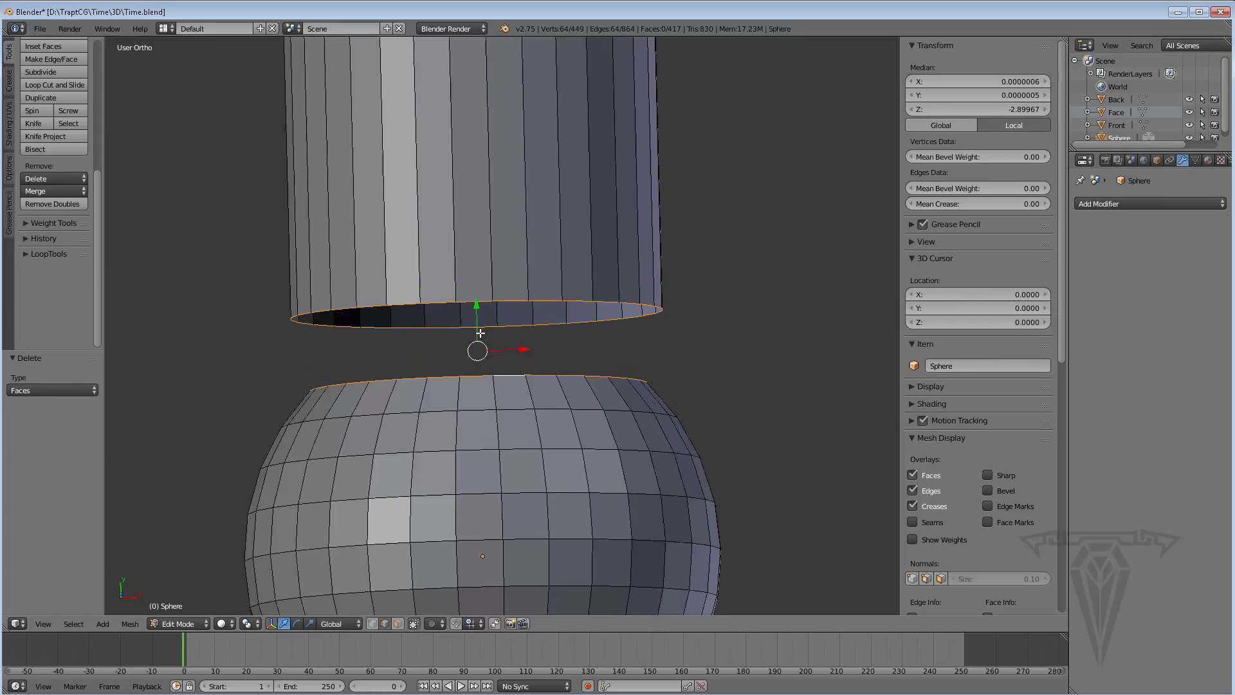
click(135, 624)
mouse_move(186, 440)
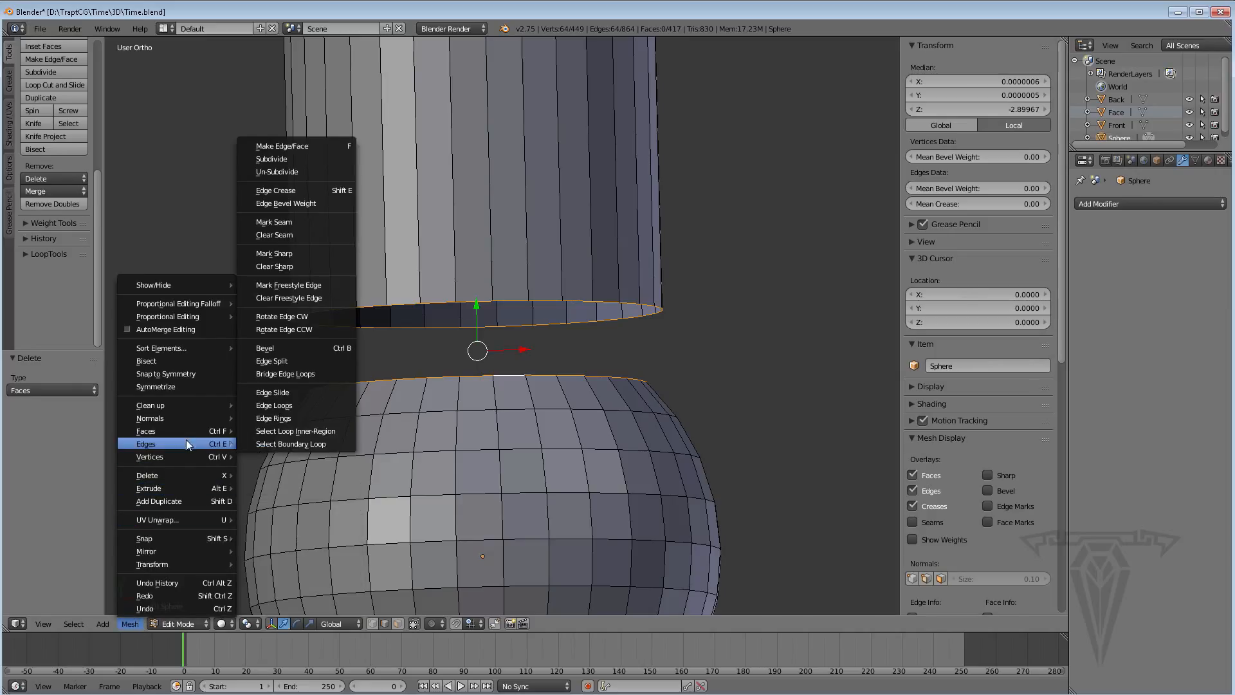
click(284, 372)
middle_drag(610, 384, 611, 405)
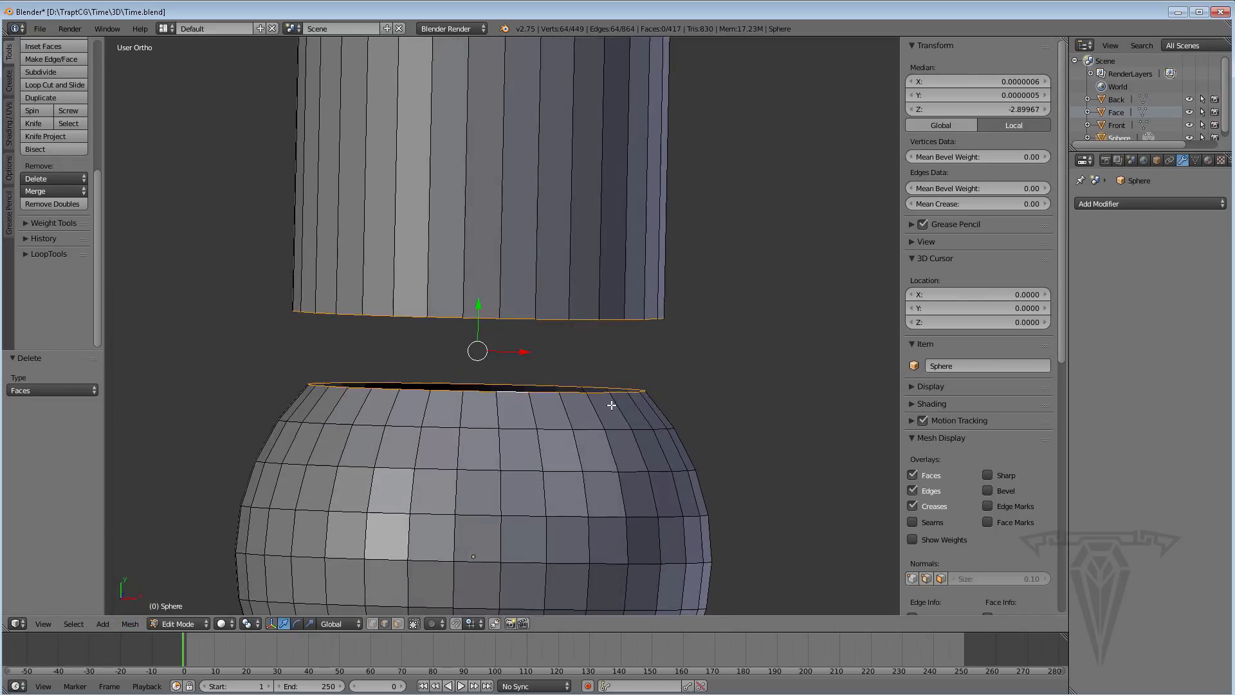
Bridge the cylinder's and sphere's selected edge loops with 3 cuts
key(w)
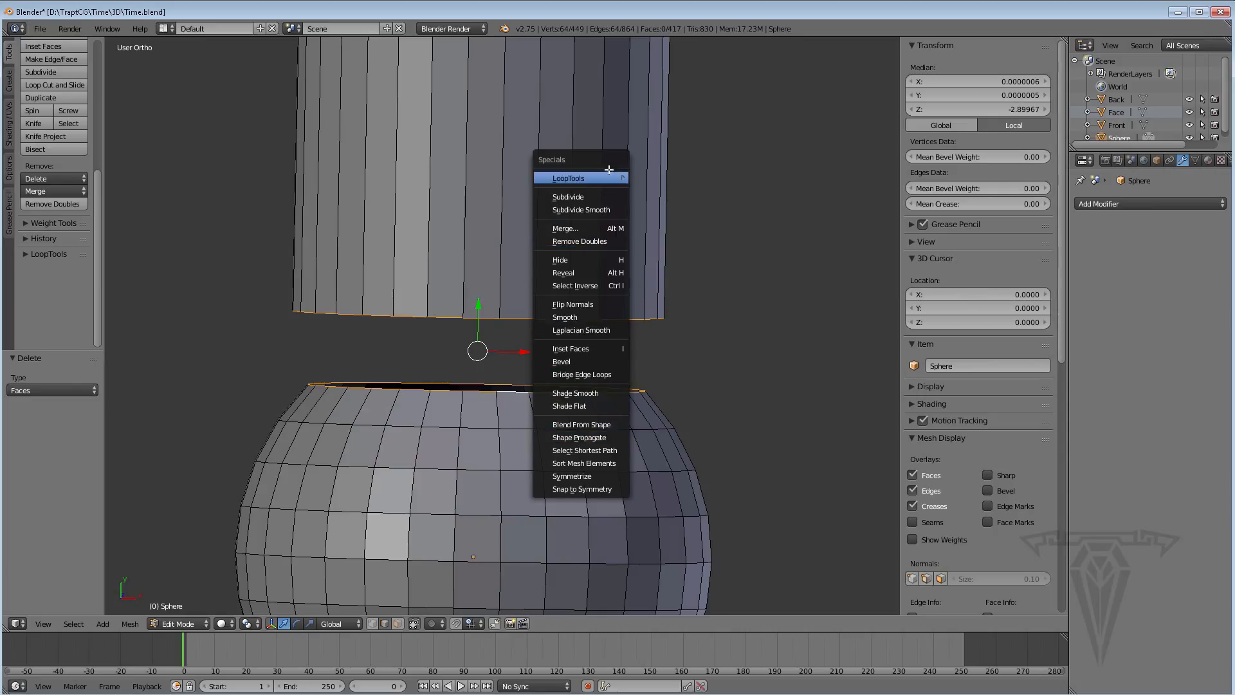
mouse_move(599, 176)
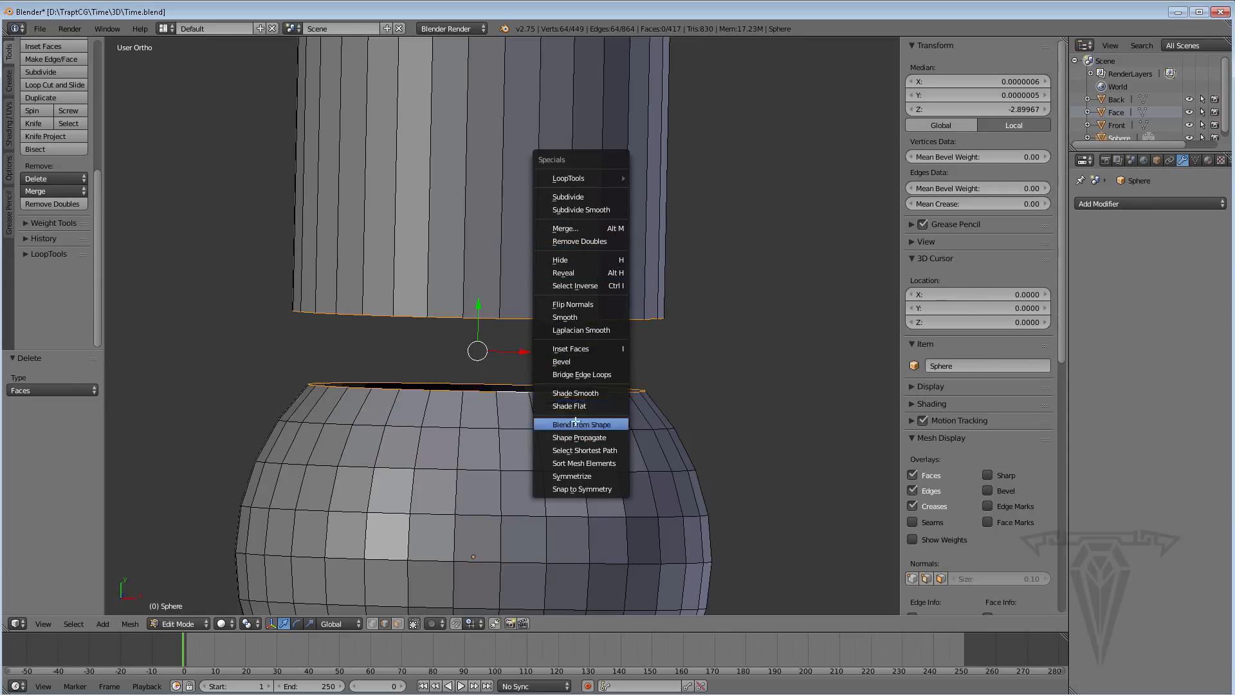
click(584, 374)
middle_drag(563, 413, 532, 437)
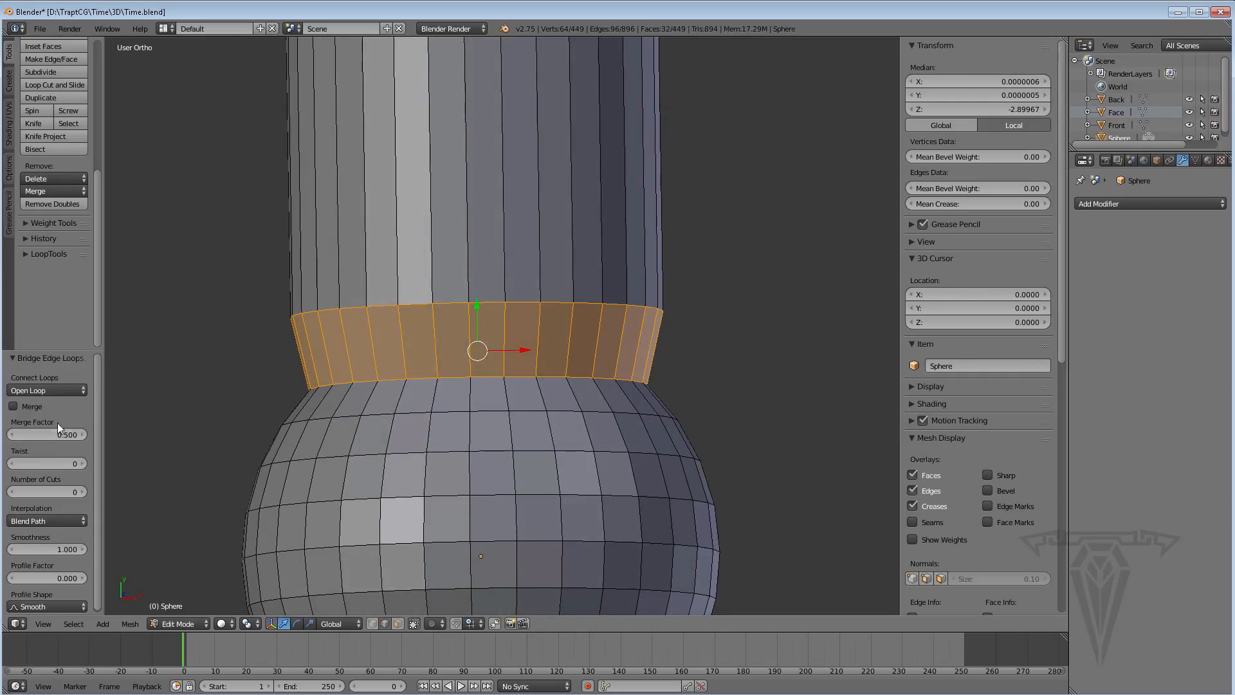
click(82, 492)
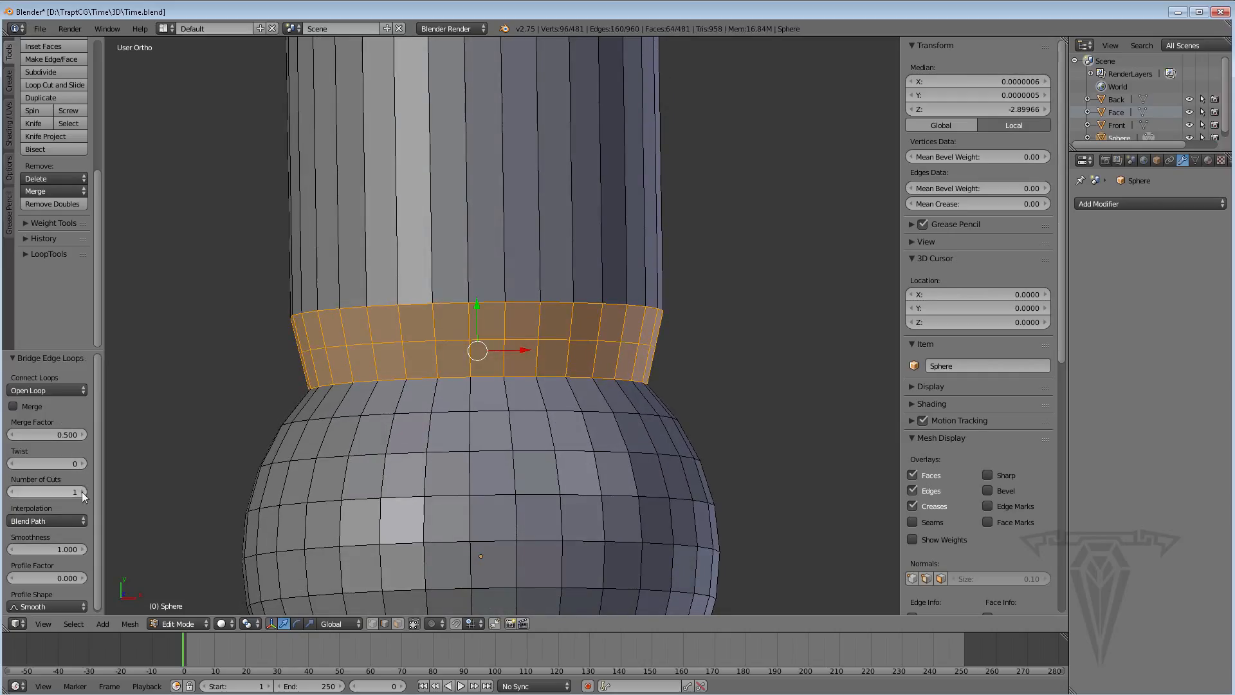
click(83, 491)
click(82, 492)
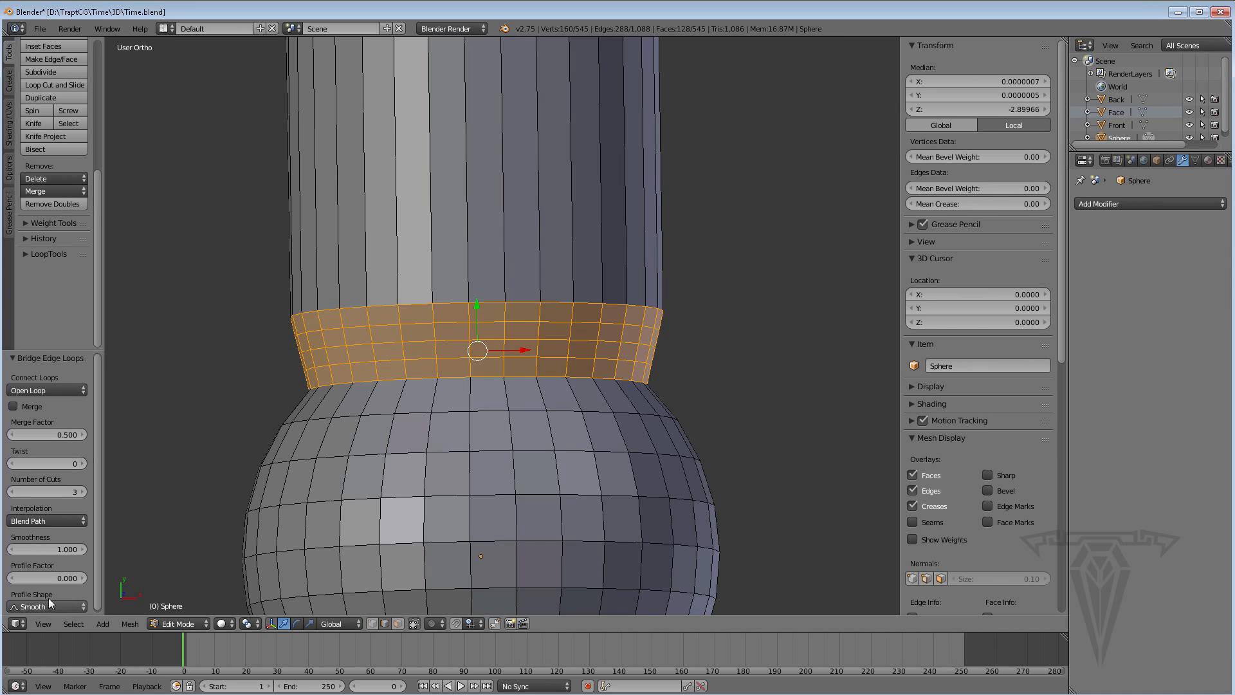
Pinch the bridged neck inward by setting the bridge's smoothness to 0.530 and profile factor to -0.124
drag(68, 577, 13, 549)
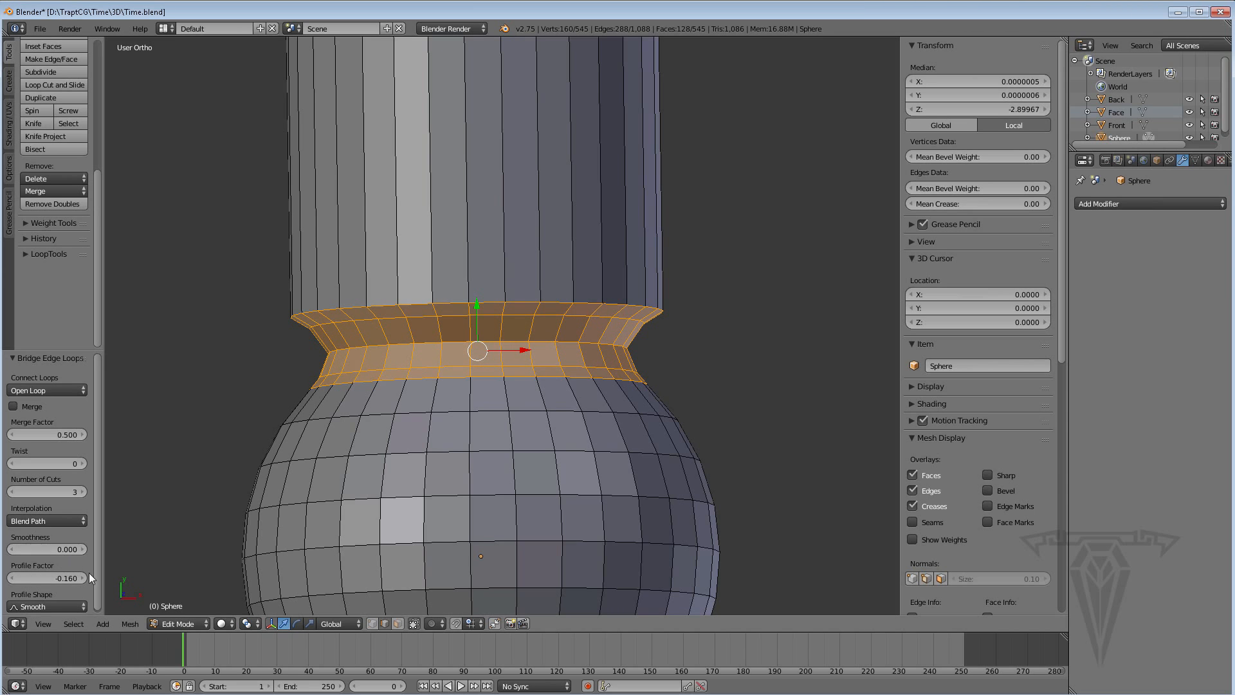
drag(74, 578, 63, 578)
drag(64, 577, 53, 578)
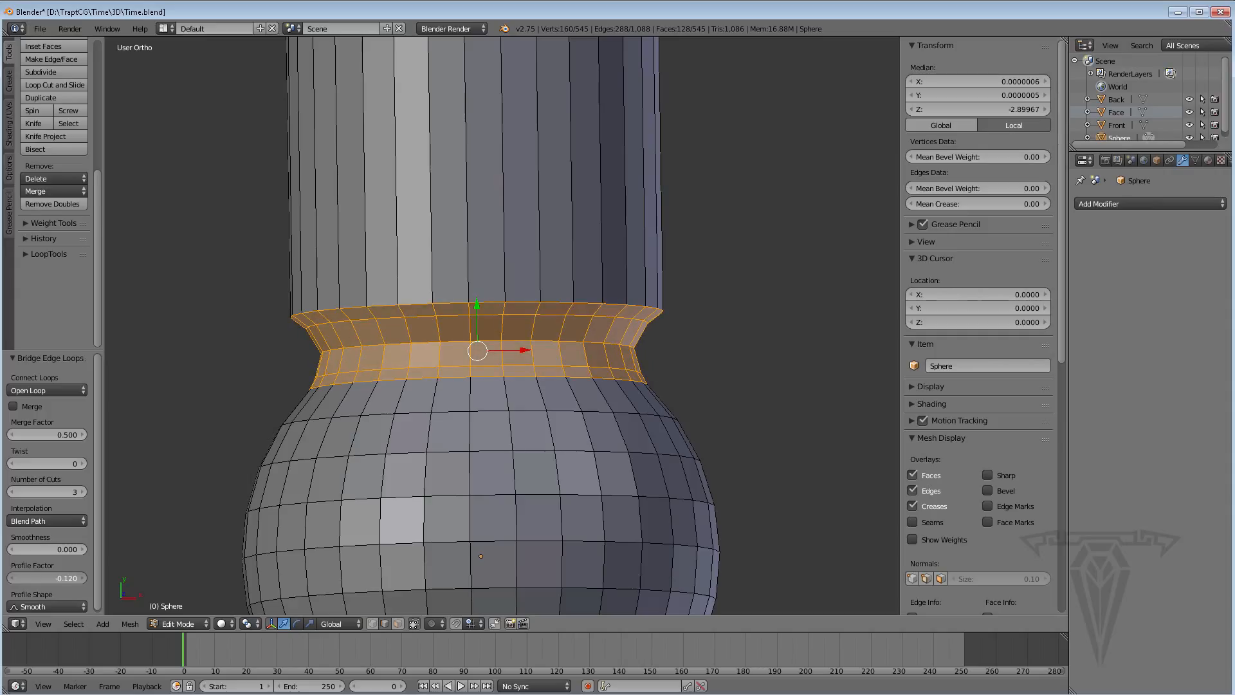
drag(53, 578, 82, 549)
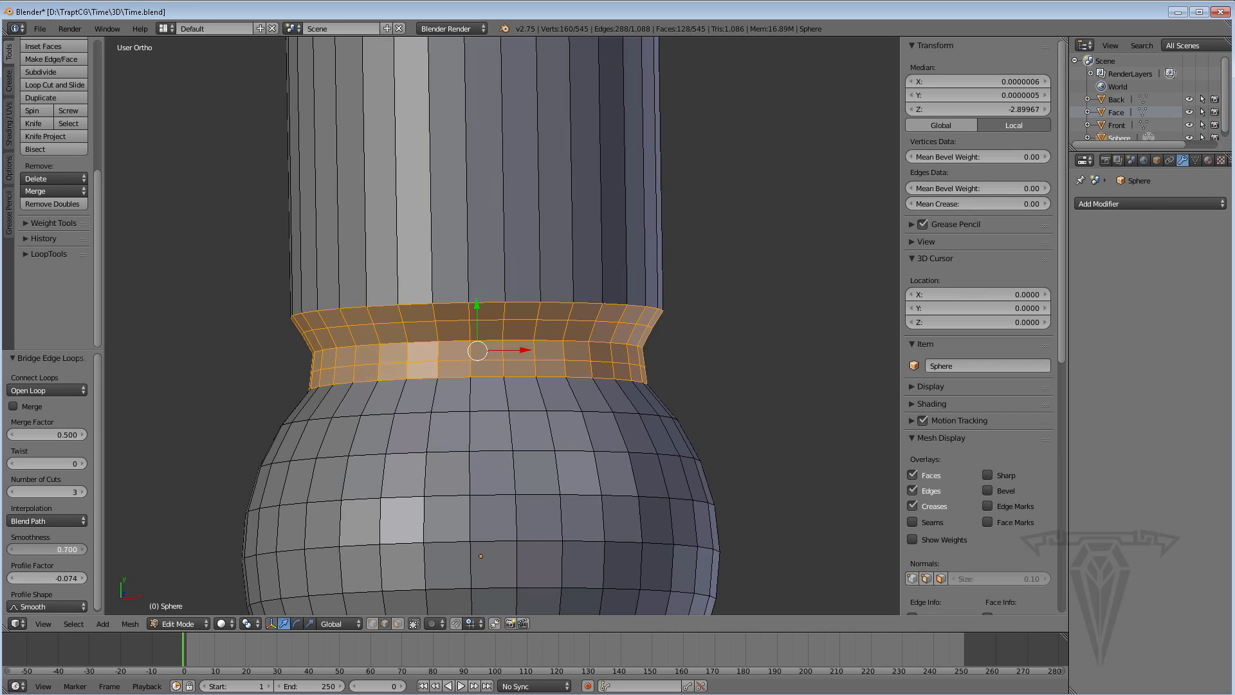
middle_drag(650, 481, 682, 462)
scroll(631, 446, down, 3)
middle_drag(568, 438, 573, 403)
scroll(548, 401, up, 2)
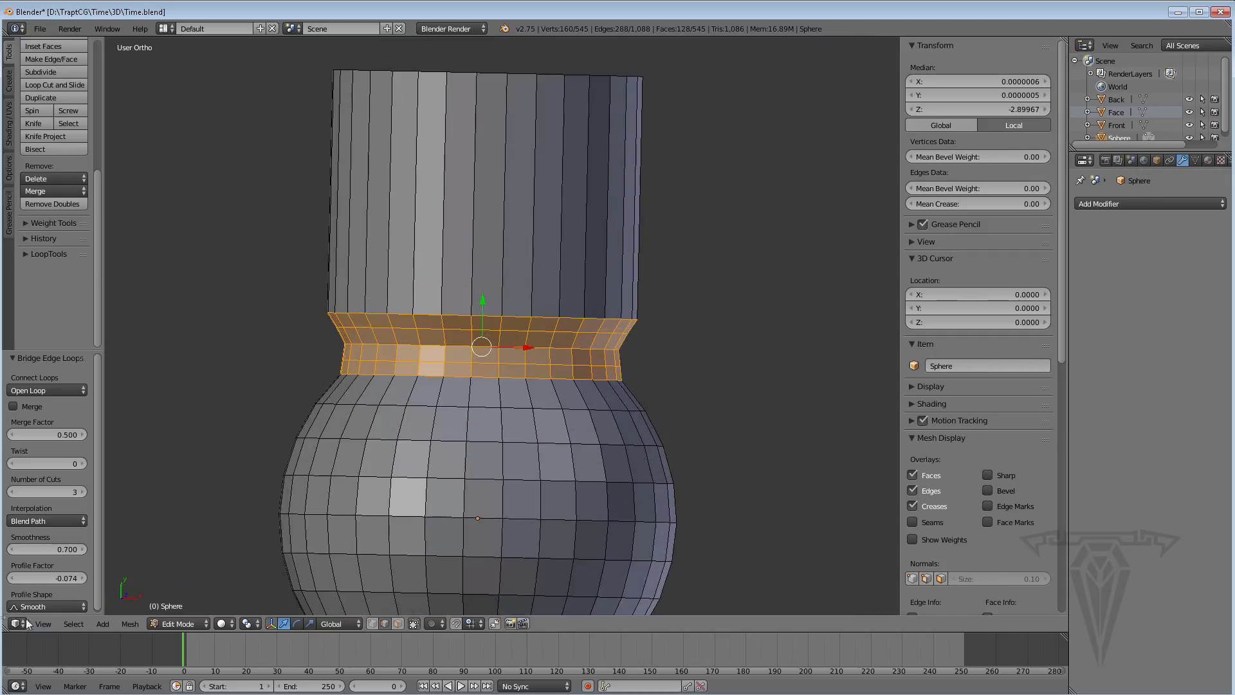
drag(57, 578, 40, 548)
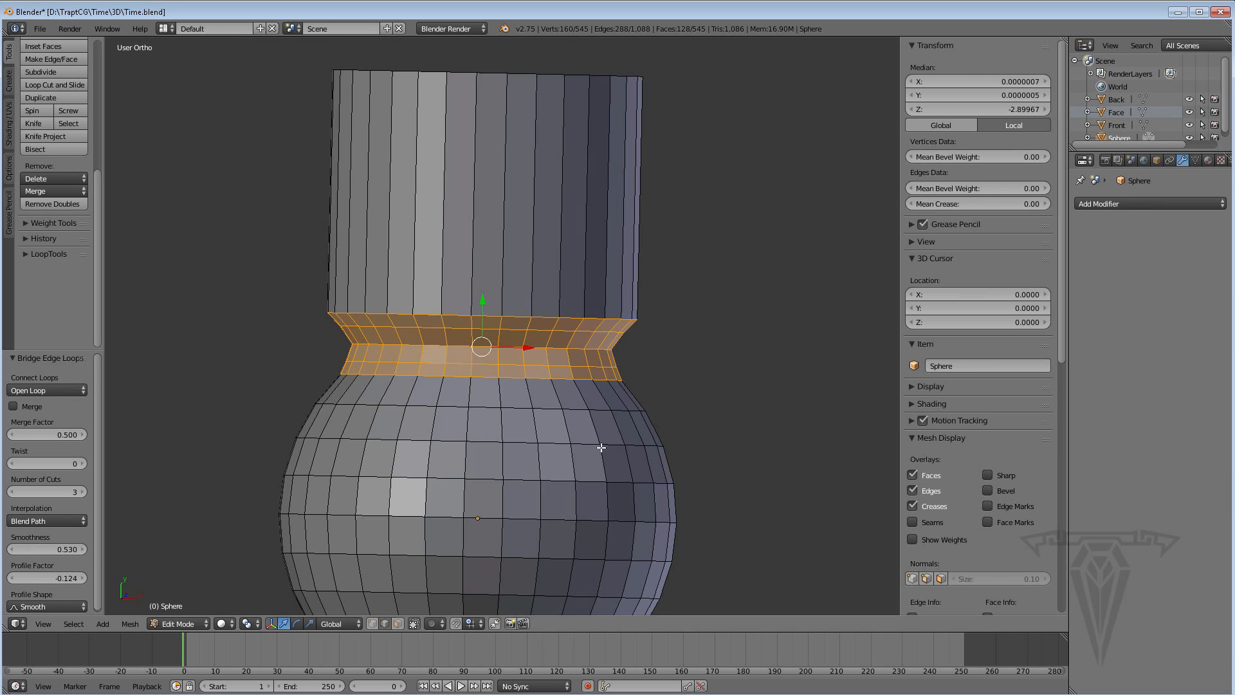
mouse_move(600, 475)
middle_down()
mouse_move(602, 508)
mouse_move(584, 462)
middle_up()
scroll(541, 400, up, 1)
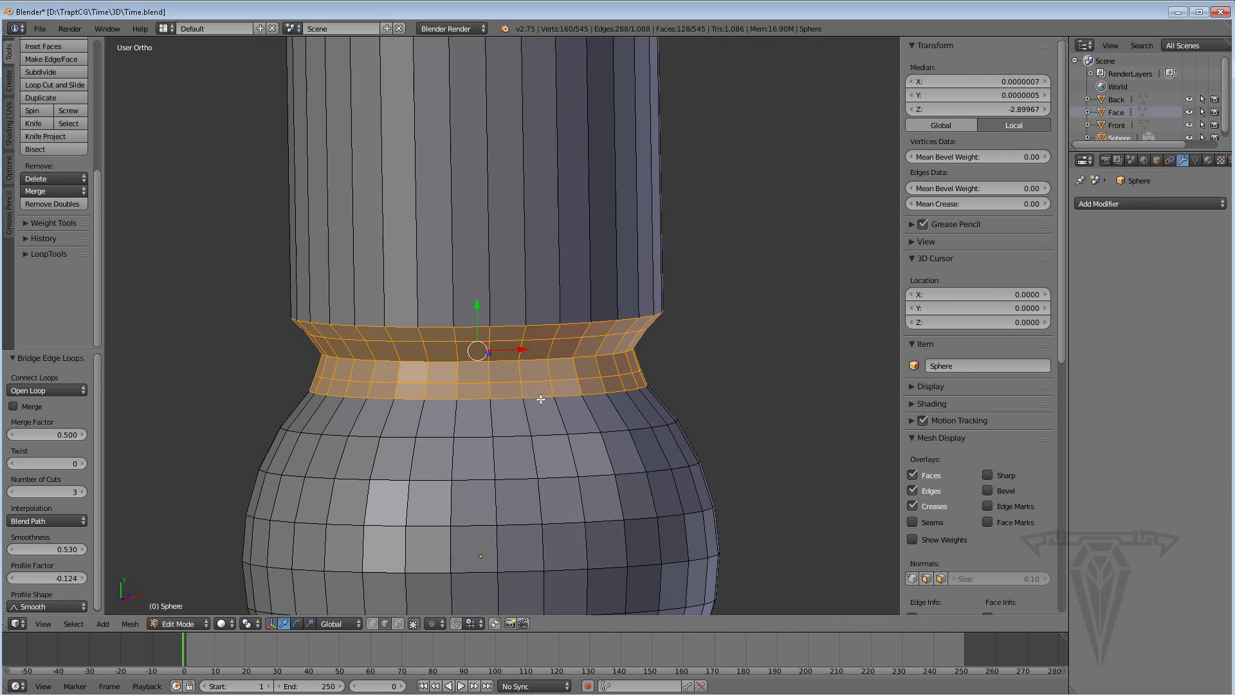
Deselect everything, select the neck's middle edge loop and scale it up by about 1.036
middle_drag(518, 440, 504, 434)
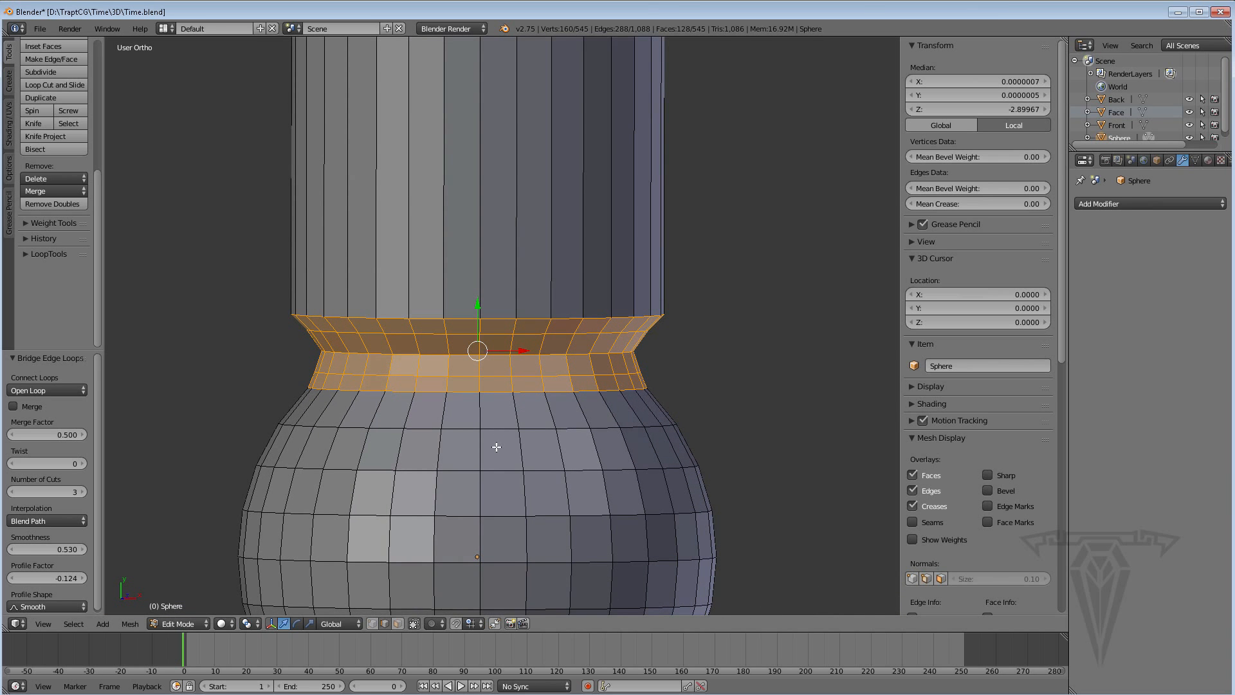
key(a)
alt+right_click(493, 355)
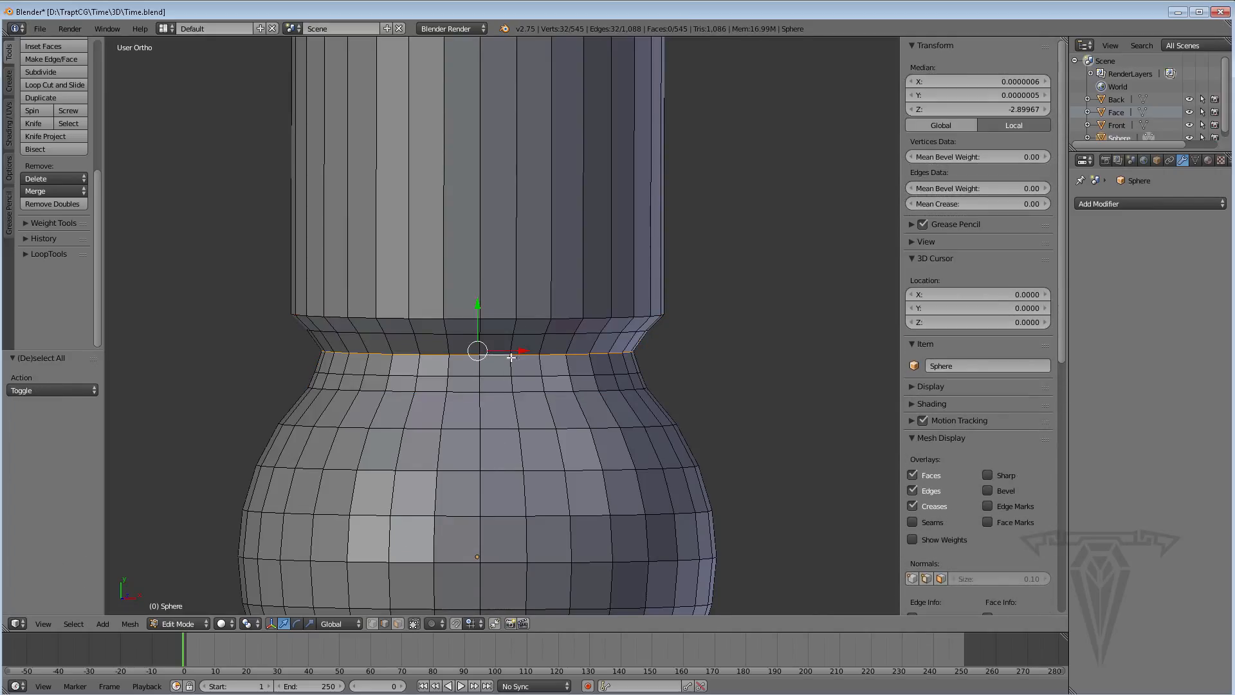
mouse_move(530, 410)
middle_down()
mouse_move(554, 442)
mouse_move(534, 415)
middle_up()
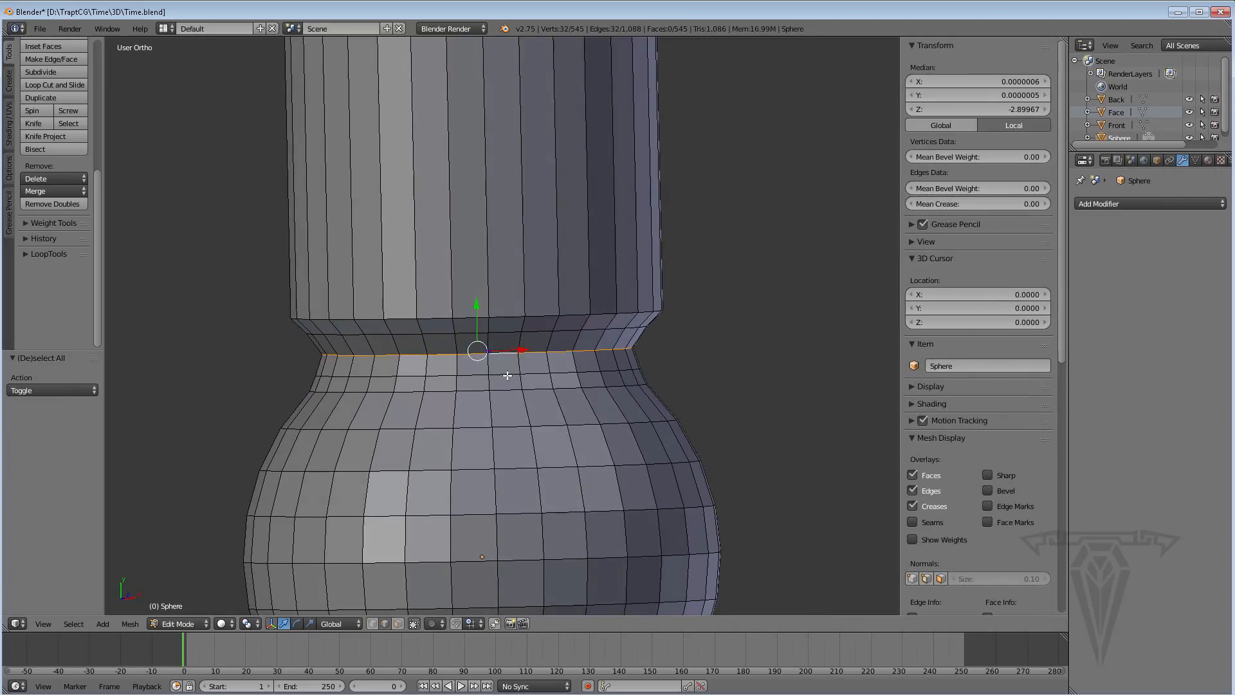
key(s)
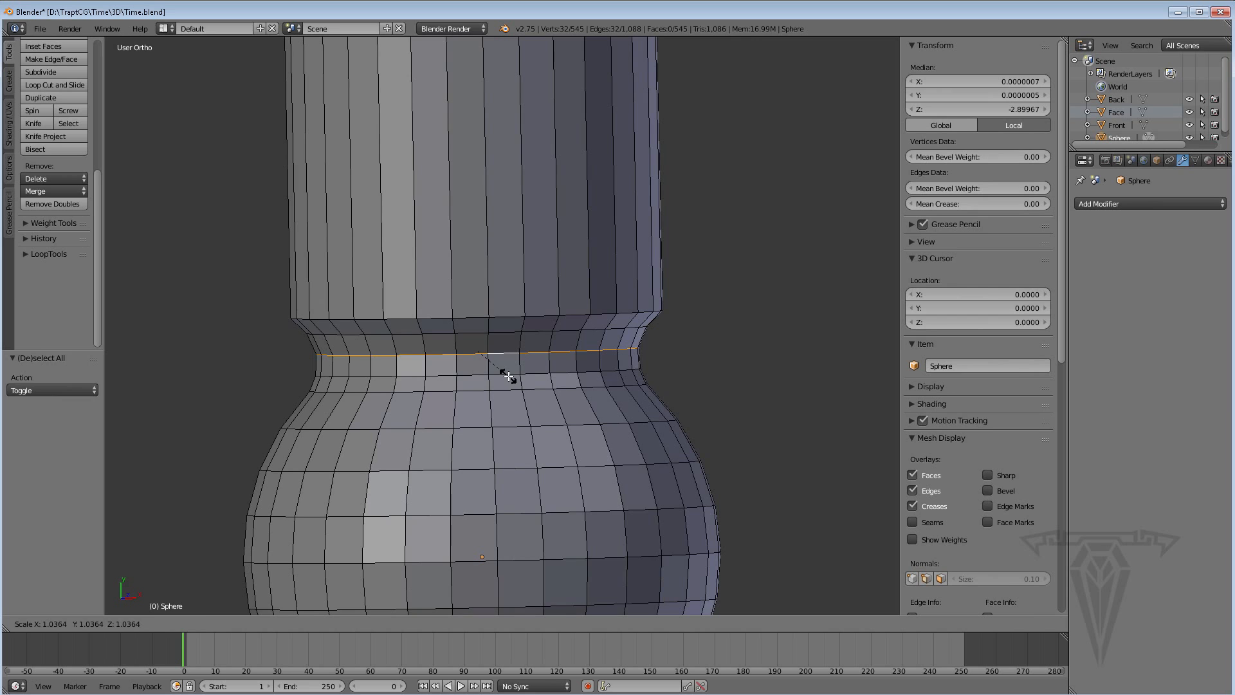
click(508, 377)
Select the edge loop where the cylinder meets the neck and bevel it with an amount of 0.103 and 2 segments
middle_drag(544, 432, 541, 356)
right_click(527, 356)
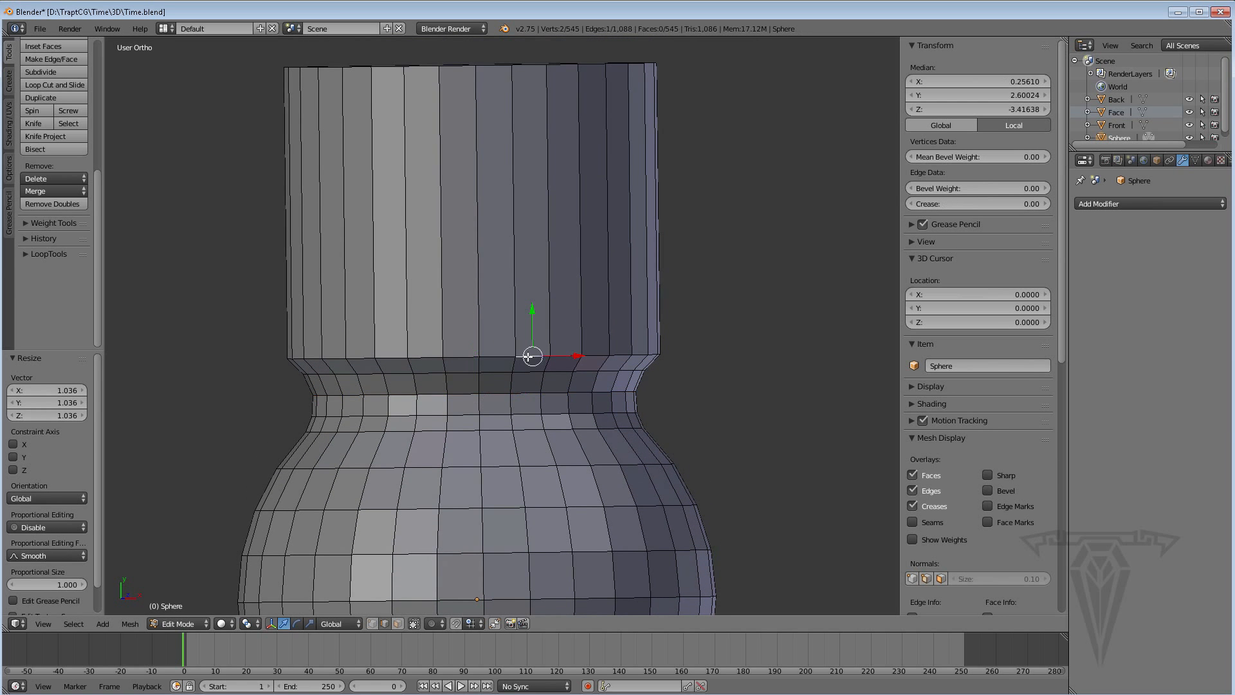
alt+right_click(501, 356)
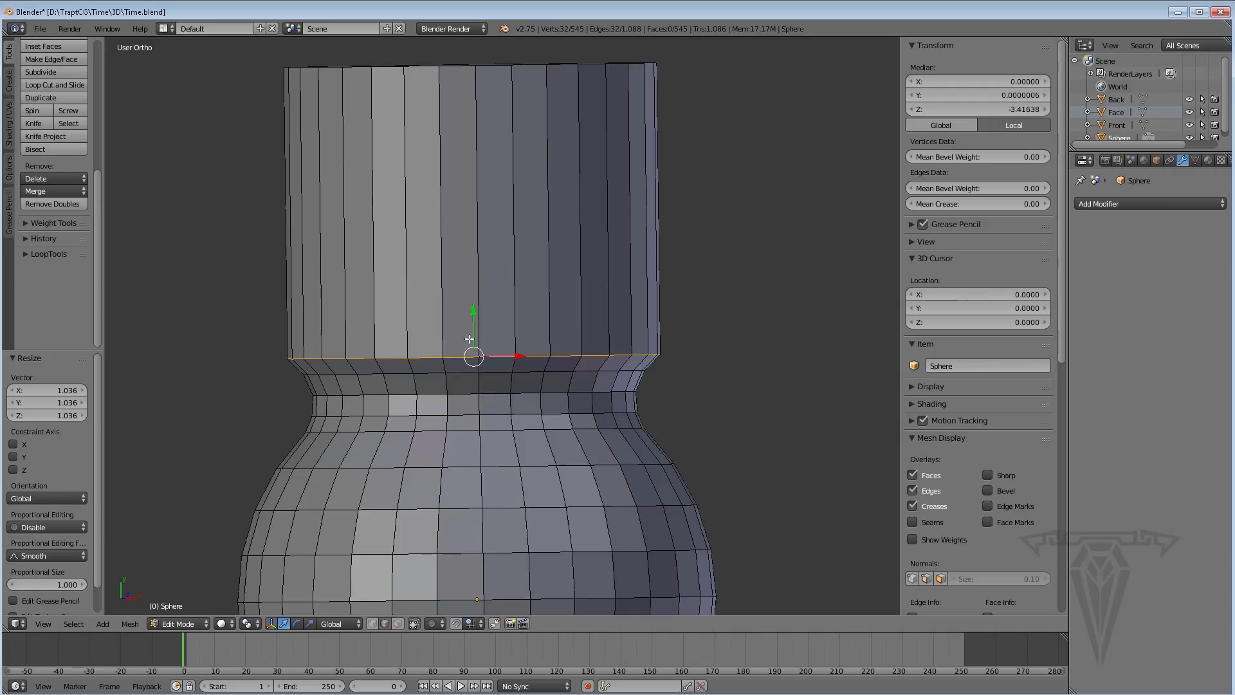
key(ctrl+e)
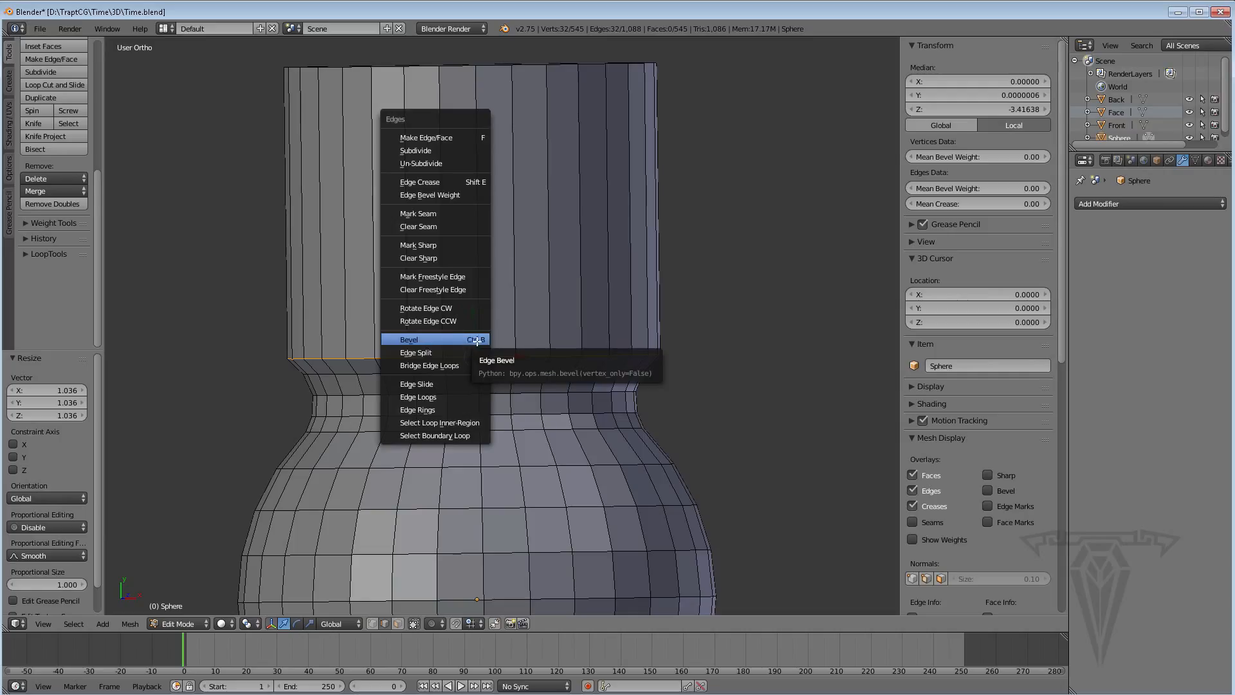
click(440, 339)
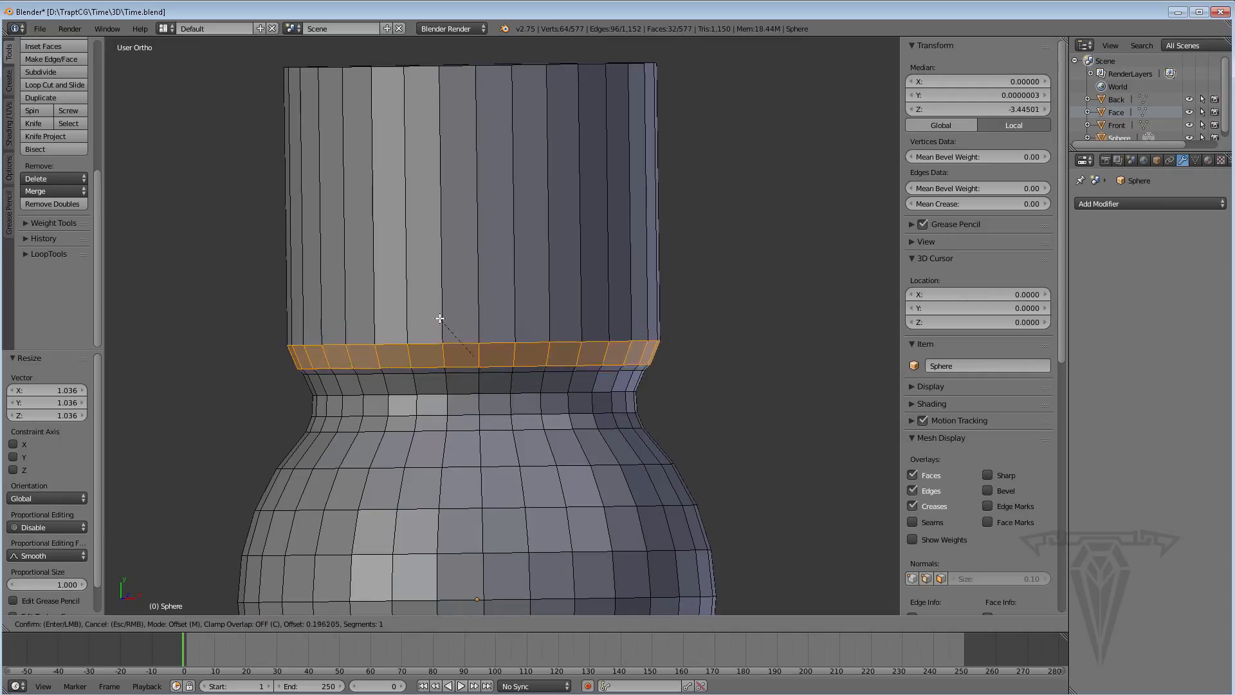
click(442, 318)
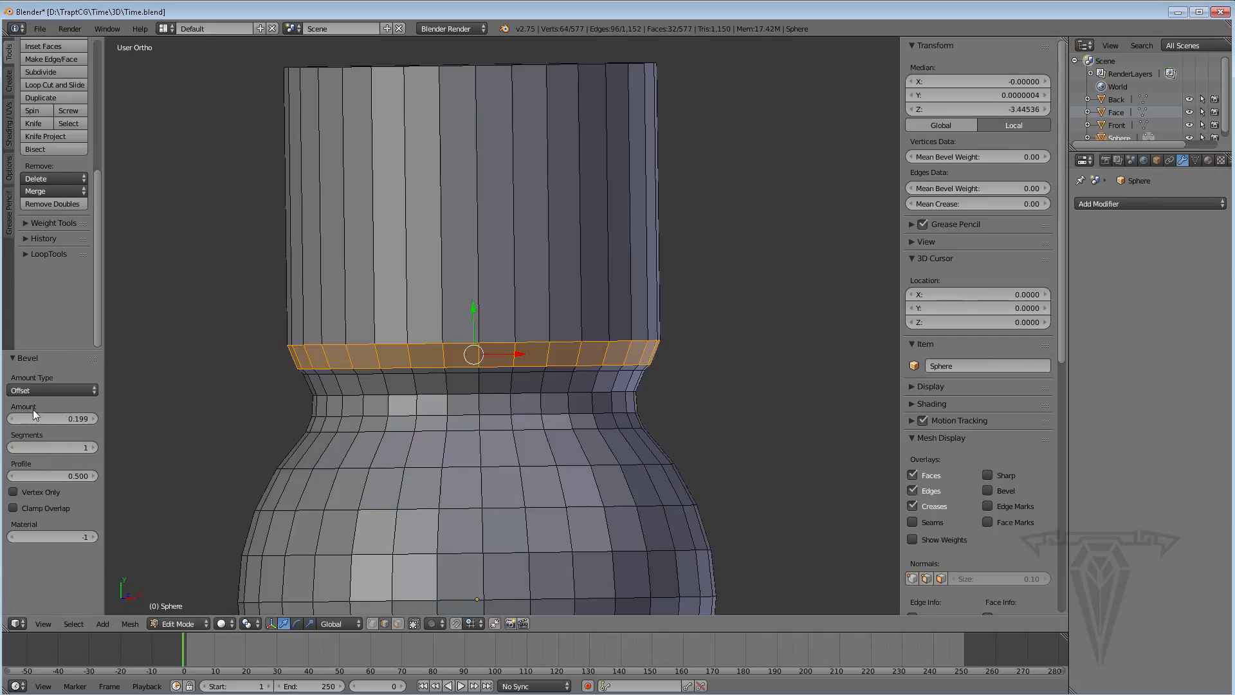
mouse_move(72, 422)
mouse_down()
mouse_move(45, 423)
mouse_move(66, 425)
mouse_up()
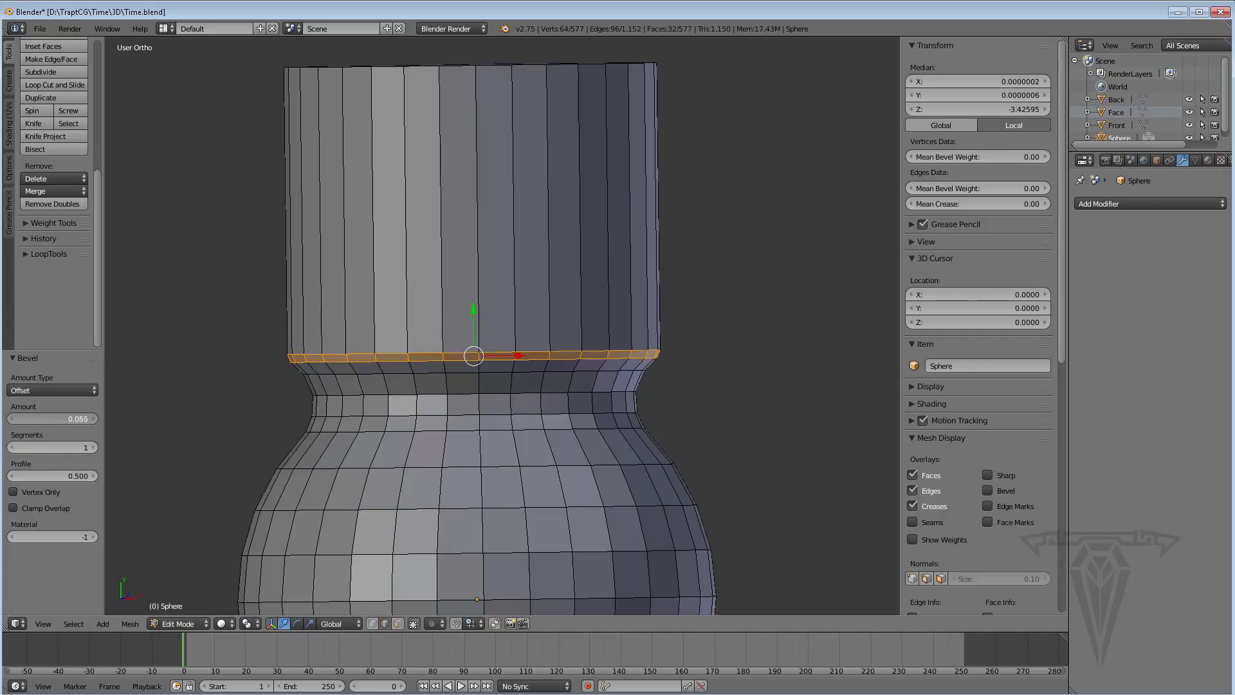
click(94, 447)
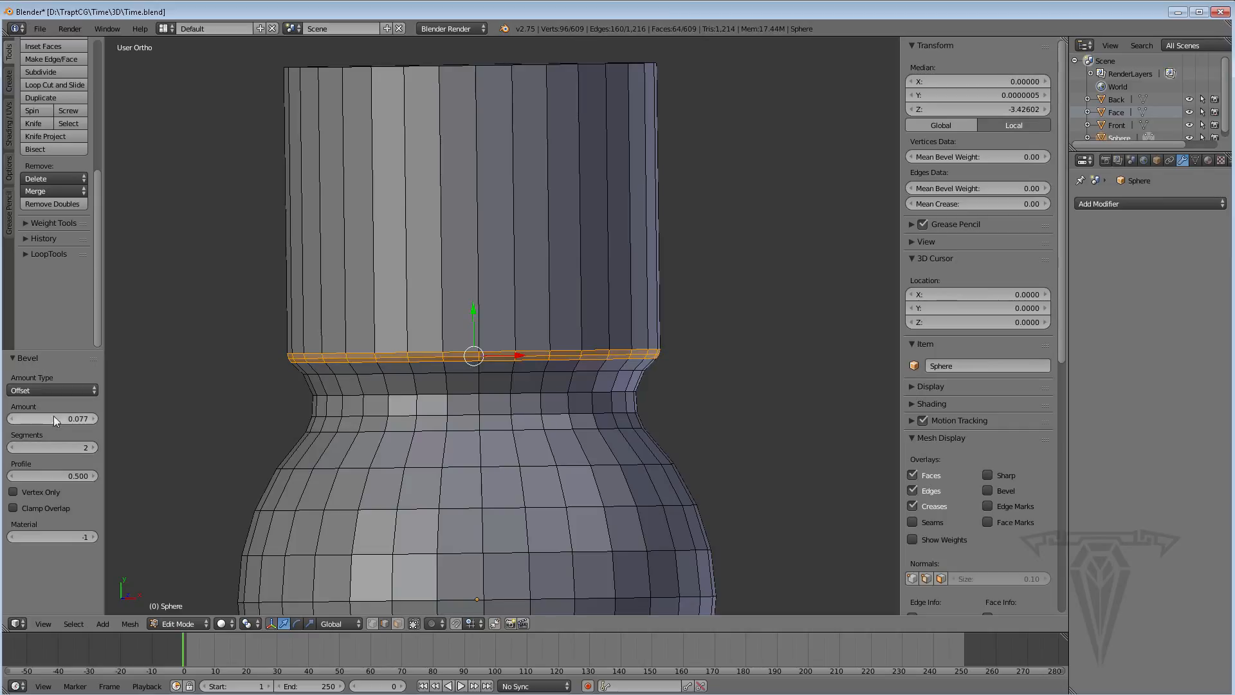
drag(54, 421, 65, 421)
Return to Object Mode in top view and apply smooth shading to the joined crown stem
middle_drag(699, 467, 682, 493)
scroll(683, 493, down, 6)
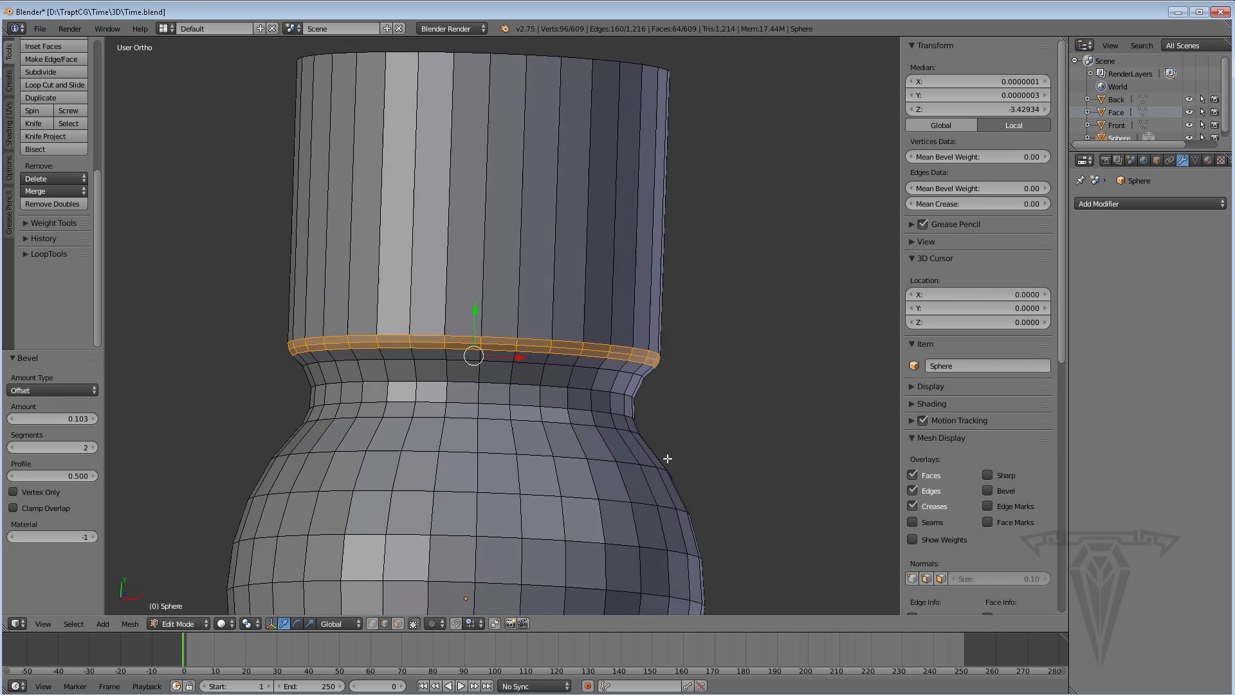
middle_drag(468, 423, 525, 367)
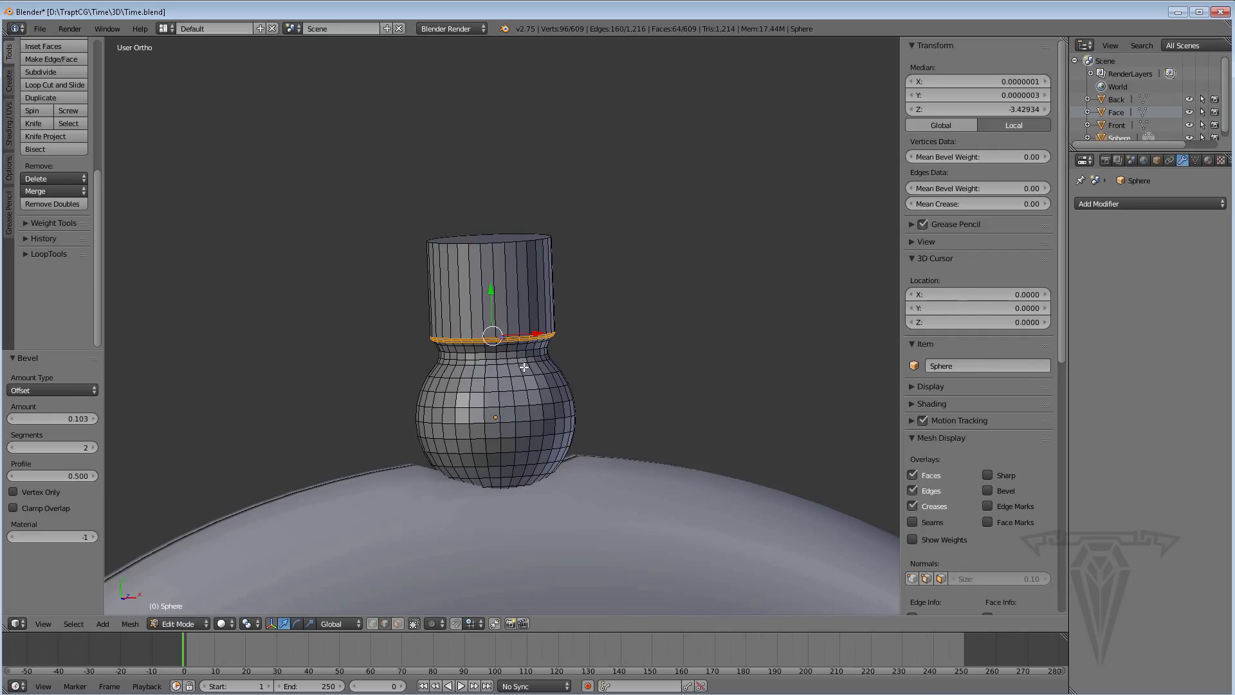
key(KP_7)
key(Tab)
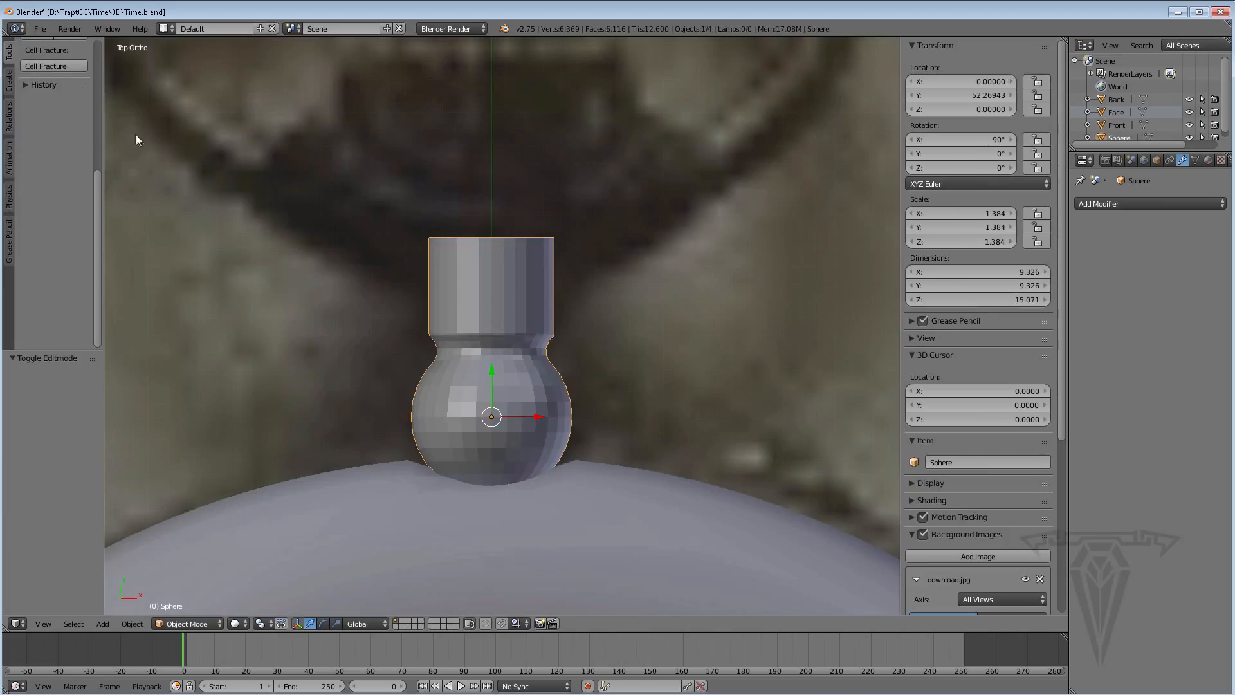
drag(94, 182, 95, 94)
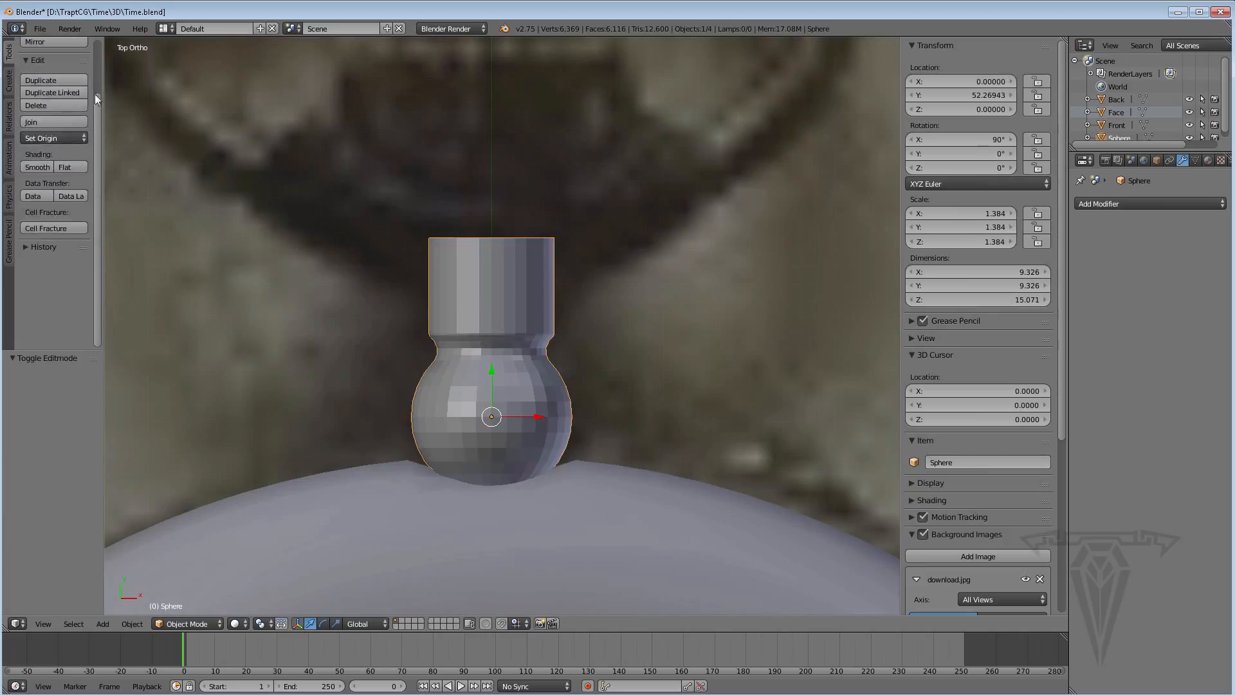
click(39, 167)
shift+middle_drag(479, 223, 465, 260)
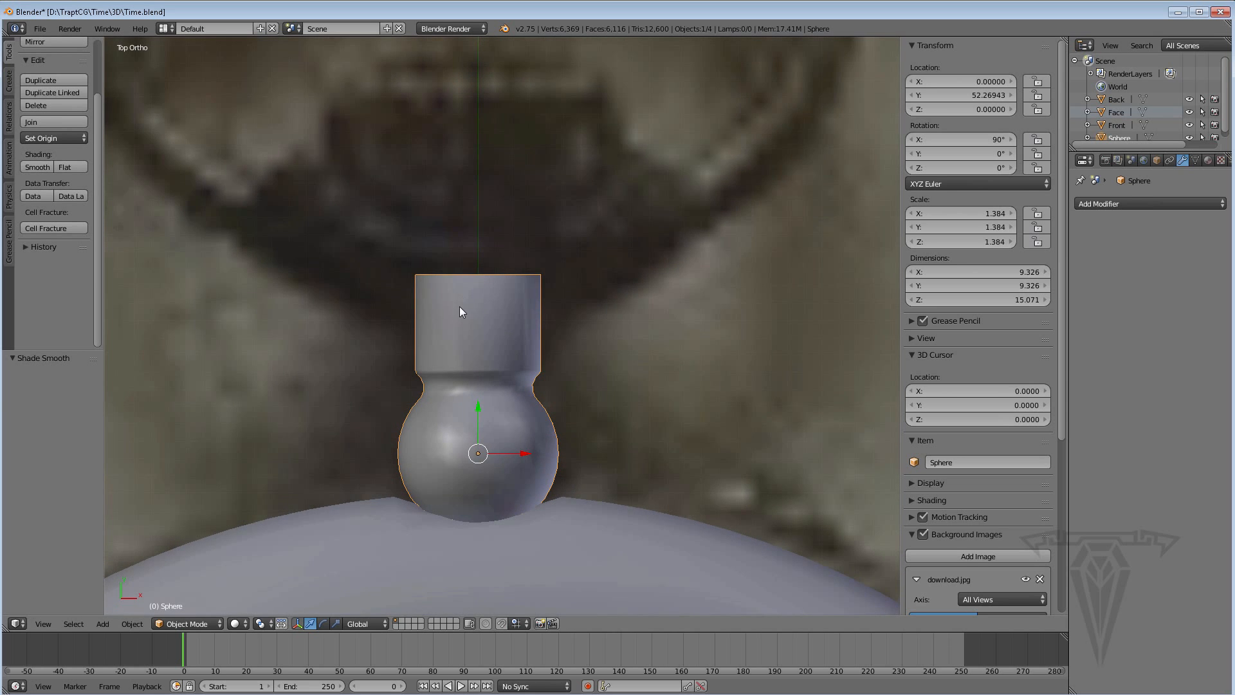
scroll(460, 307, down, 2)
scroll(491, 343, up, 1)
middle_drag(492, 407, 637, 355)
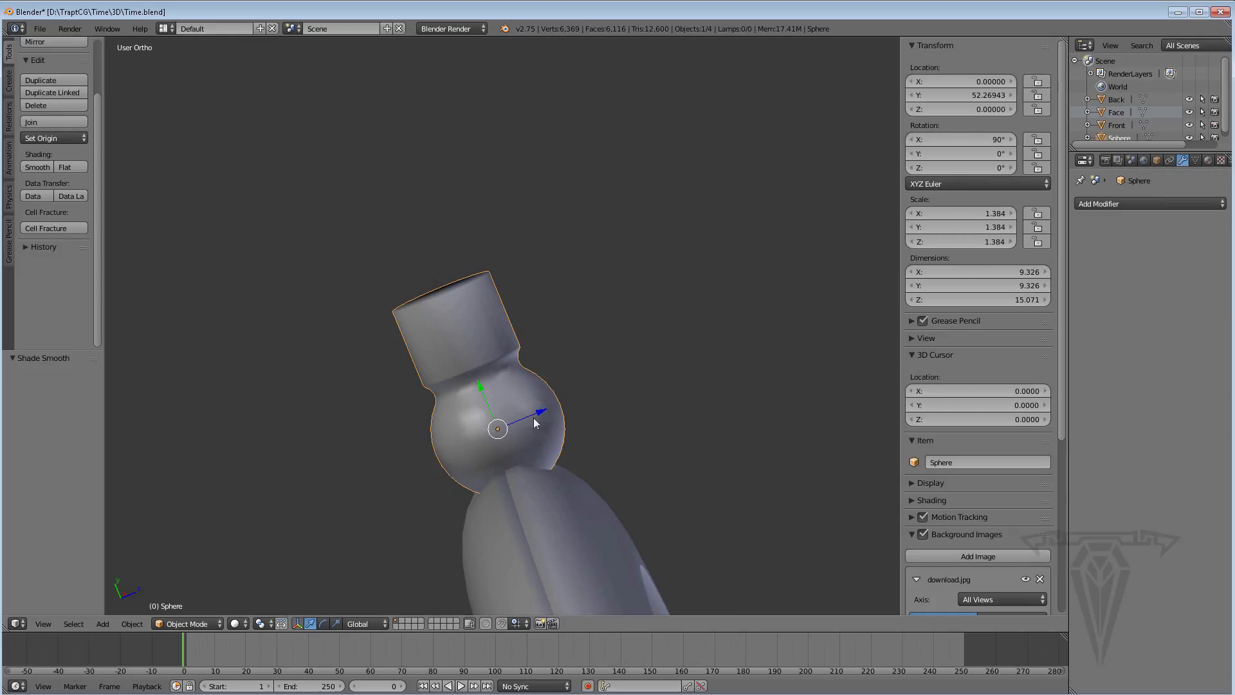
middle_drag(564, 485, 566, 478)
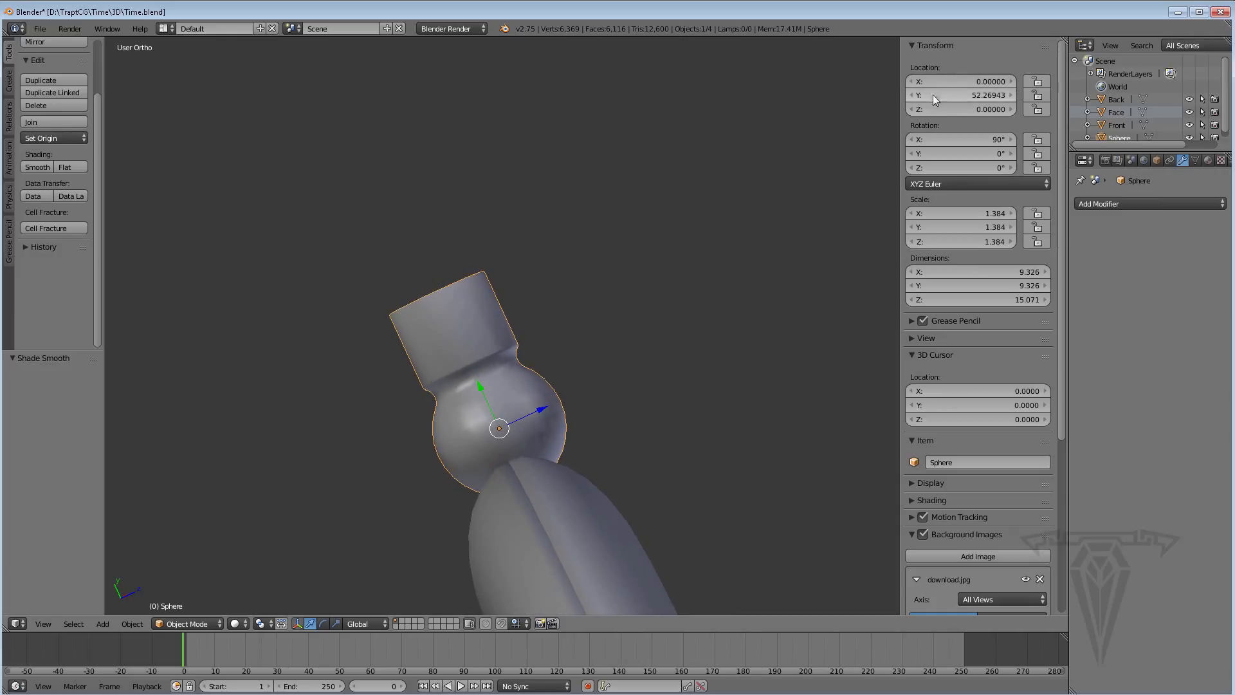
click(970, 94)
text(0)
key(Return)
key(ctrl+z)
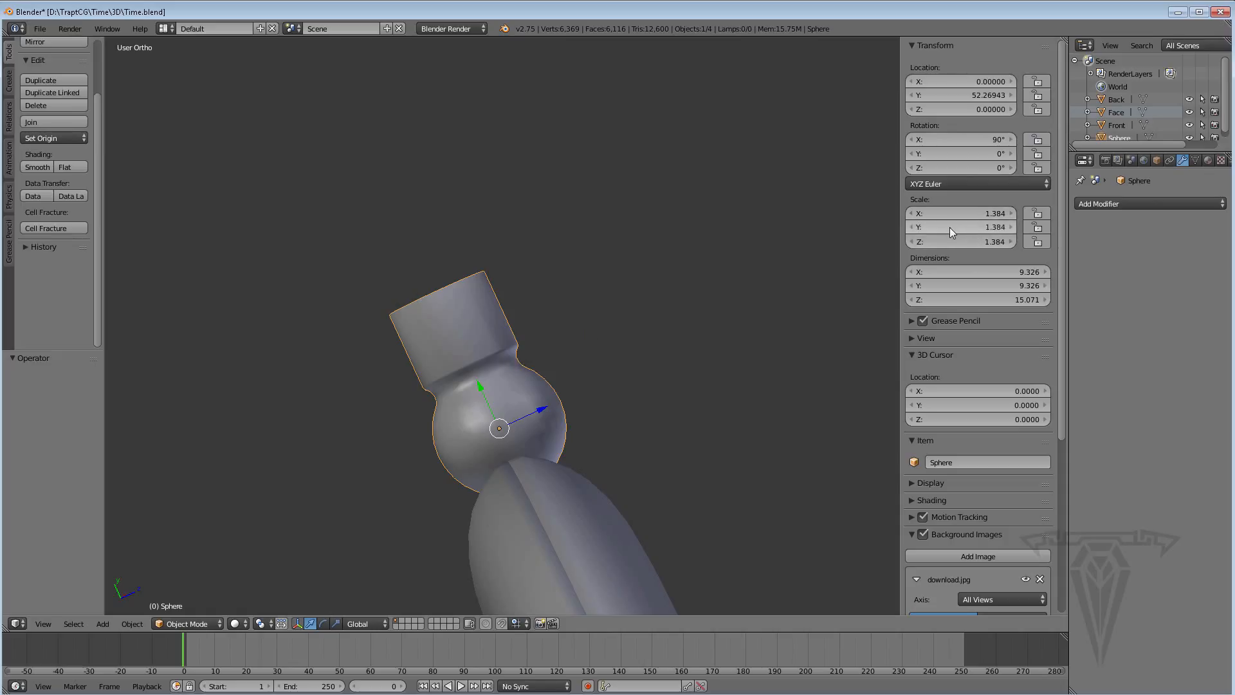
Flatten the crown stem to a Y scale of 1.104 and move it about 0.310 down along Y into the case
drag(950, 226, 817, 298)
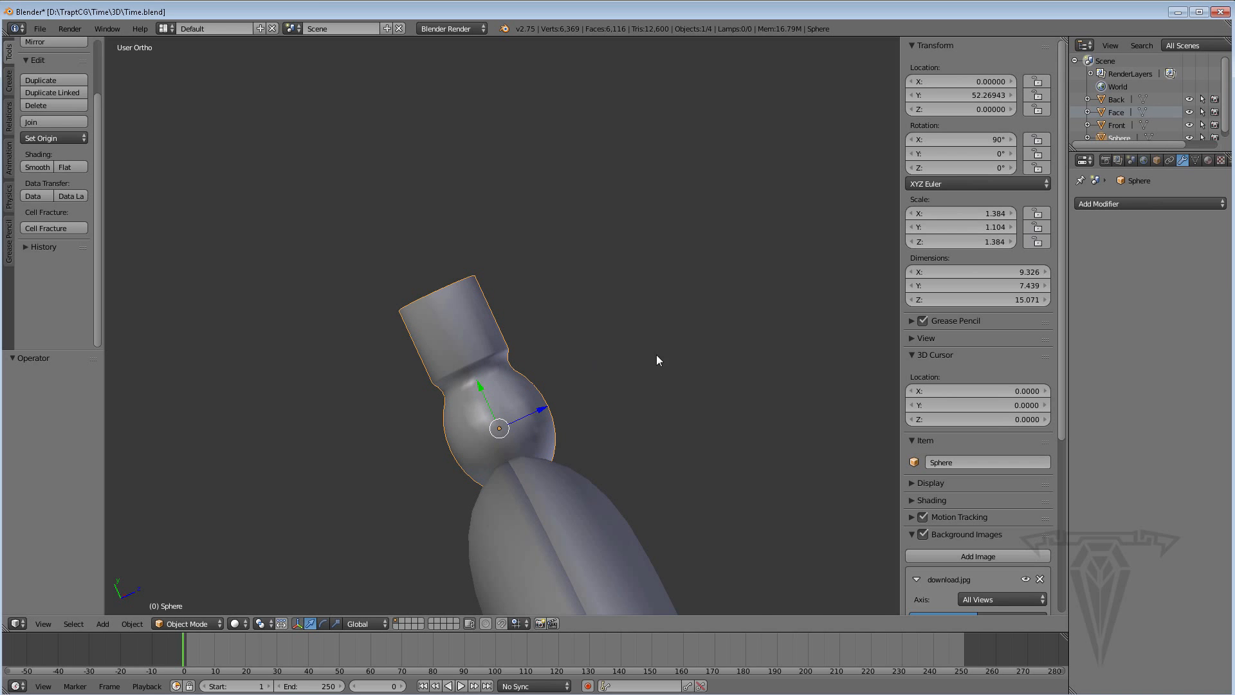
middle_drag(656, 361, 547, 351)
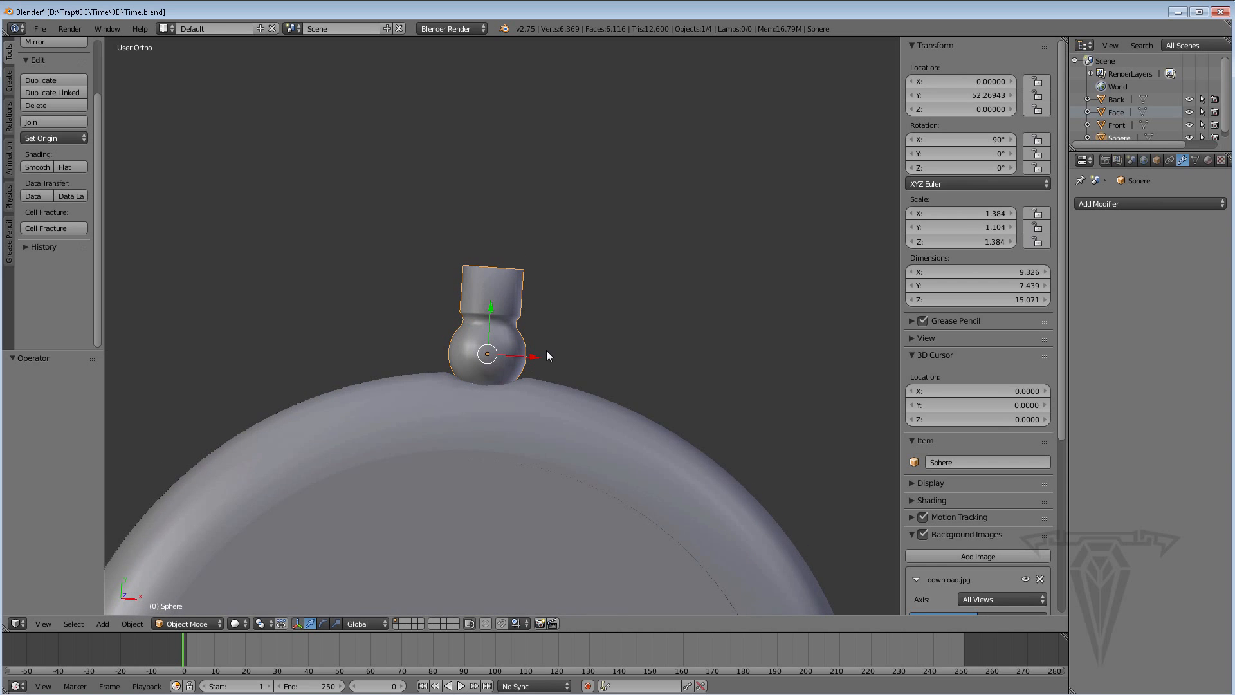
key(KP_7)
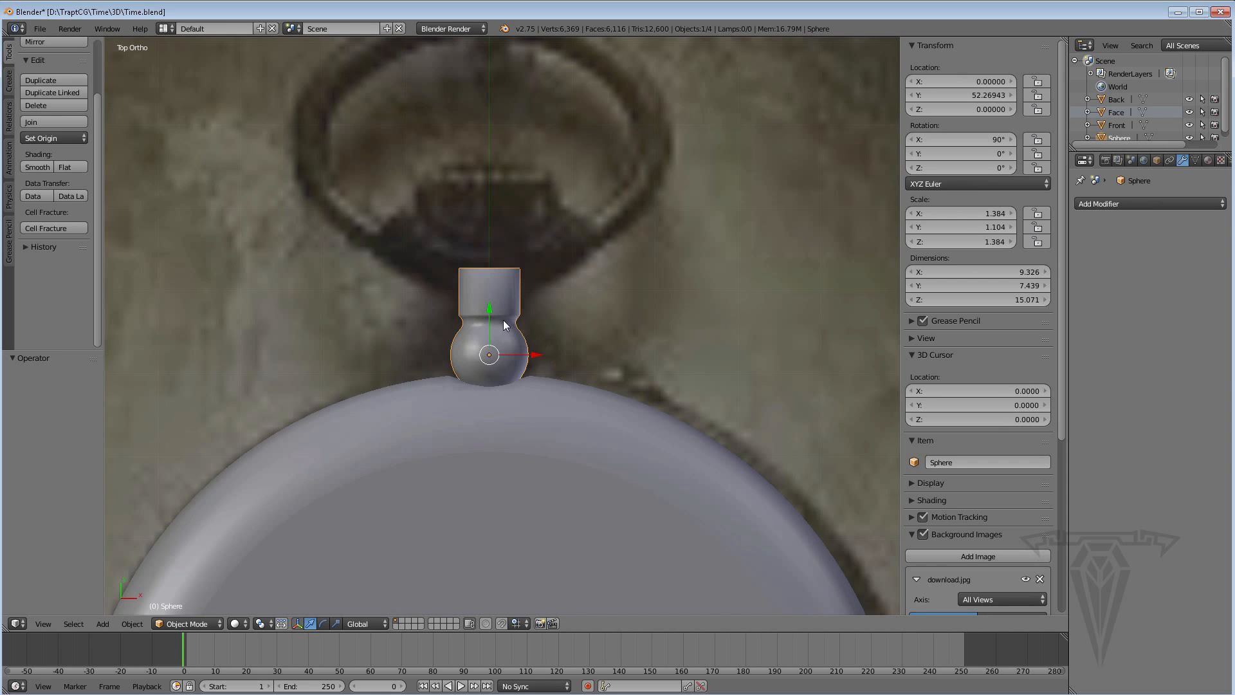
drag(491, 307, 490, 310)
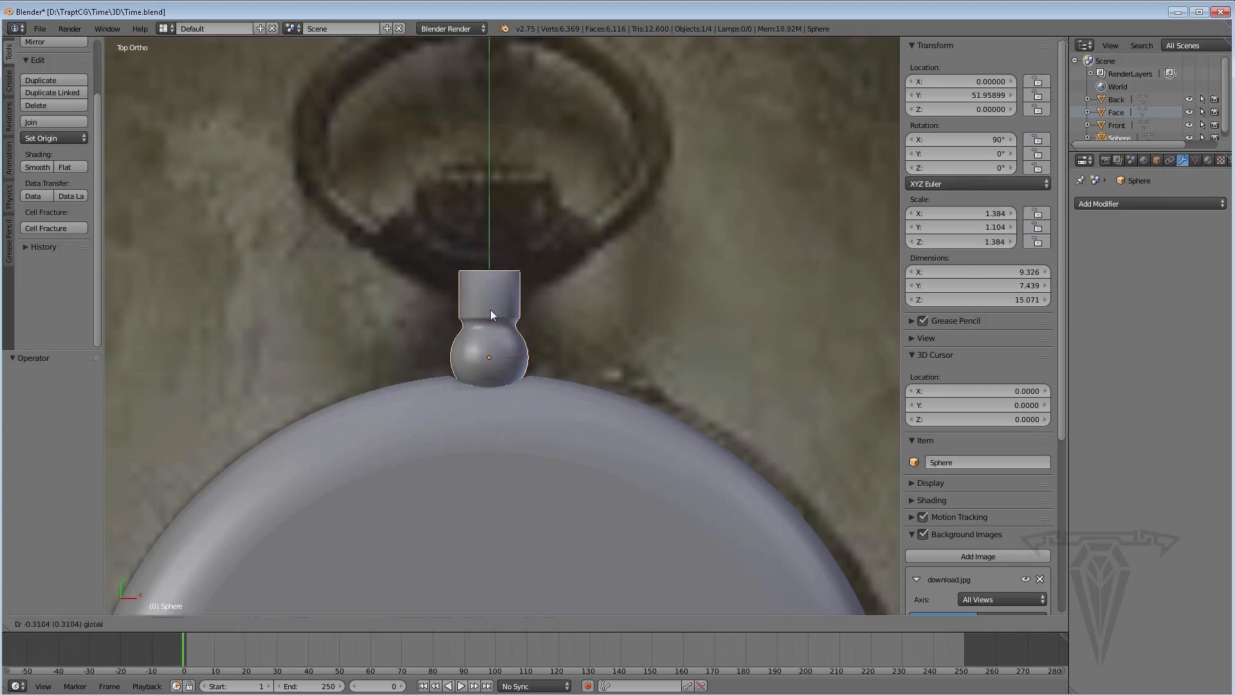
middle_drag(500, 373, 518, 379)
key(KP_7)
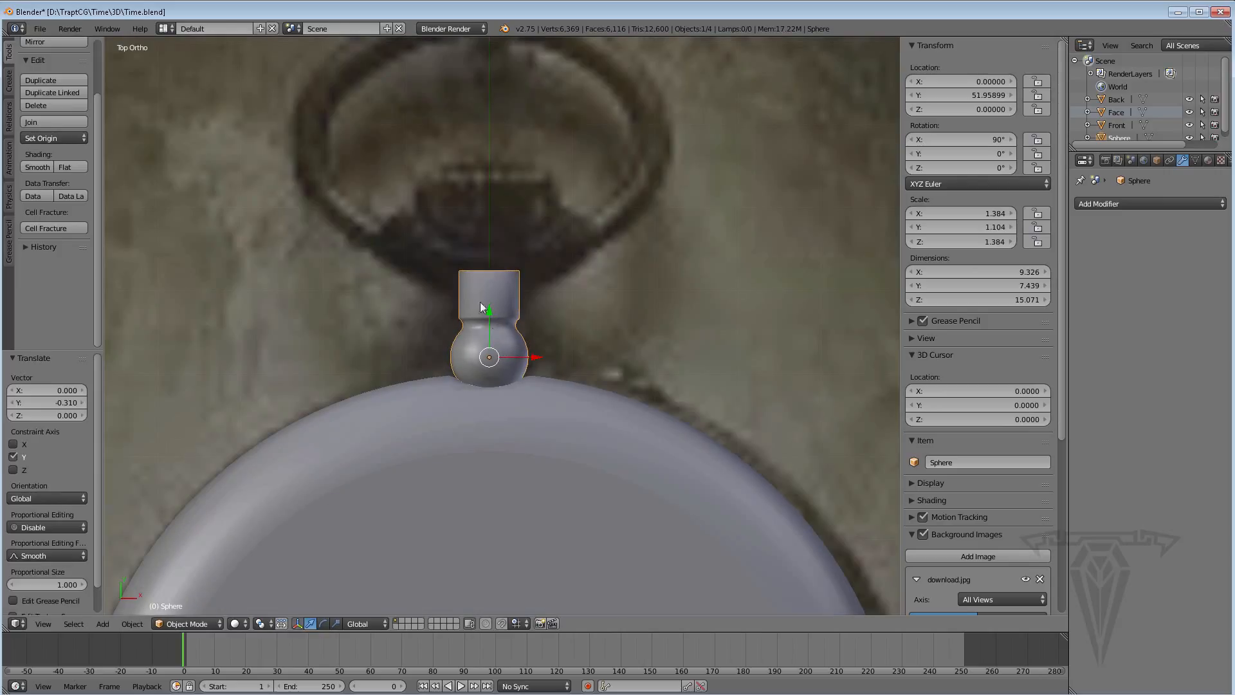
Add a Bezier curve and move it about 63.408 up along Y, just above the crown stem
scroll(487, 274, up, 3)
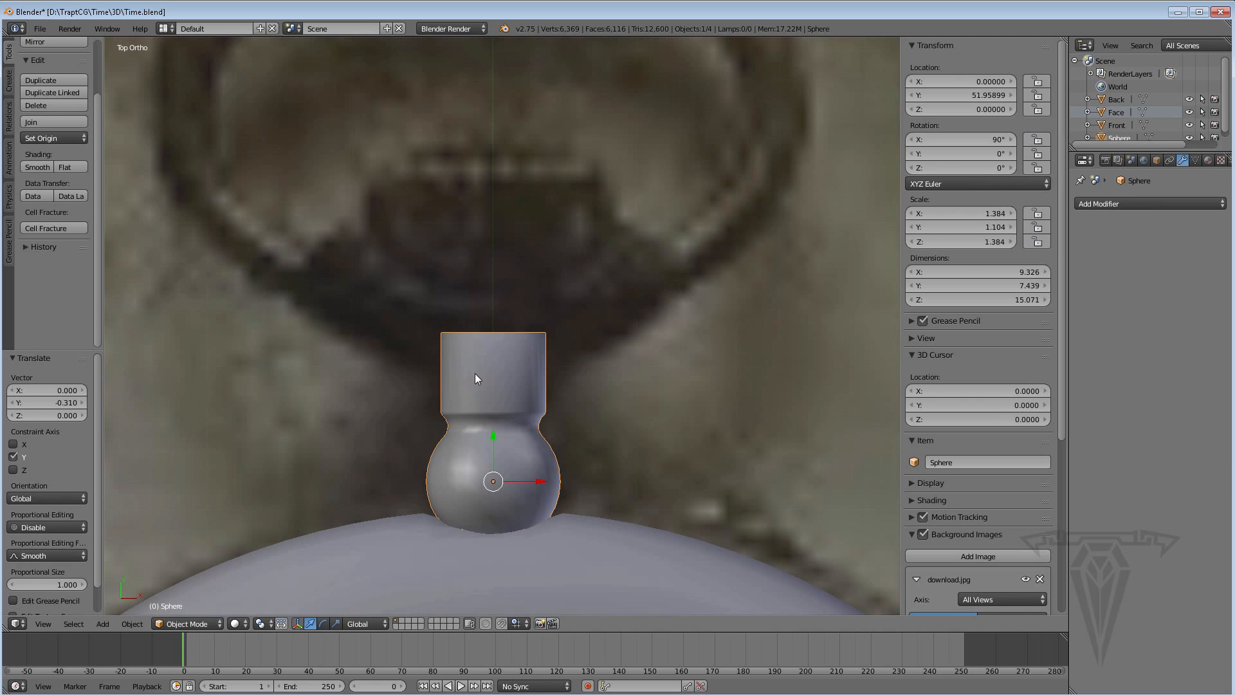
key(shift+a)
mouse_move(476, 375)
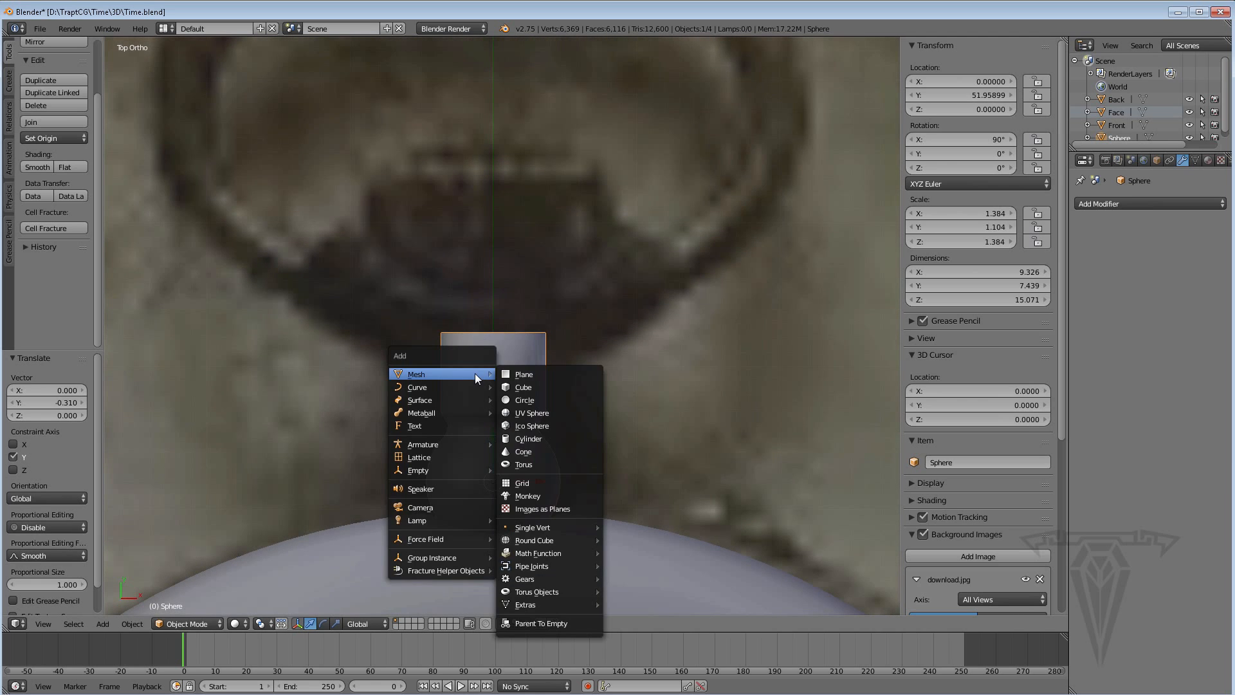
mouse_move(414, 387)
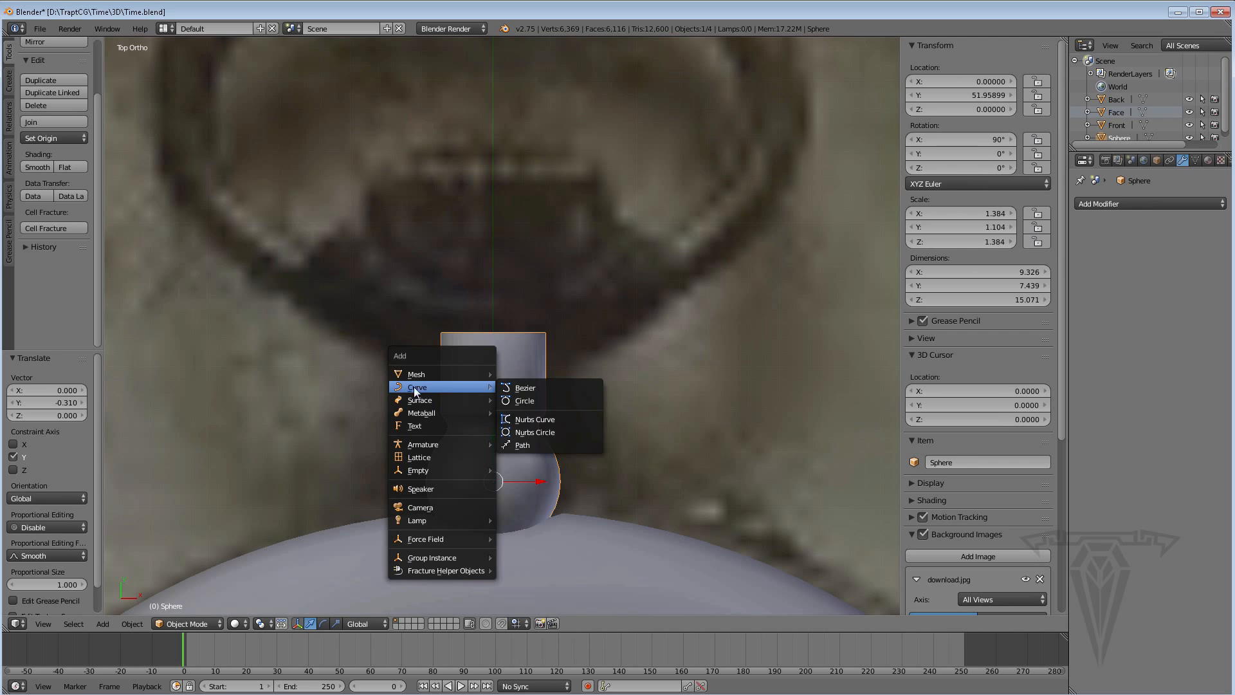
click(539, 390)
scroll(498, 455, down, 5)
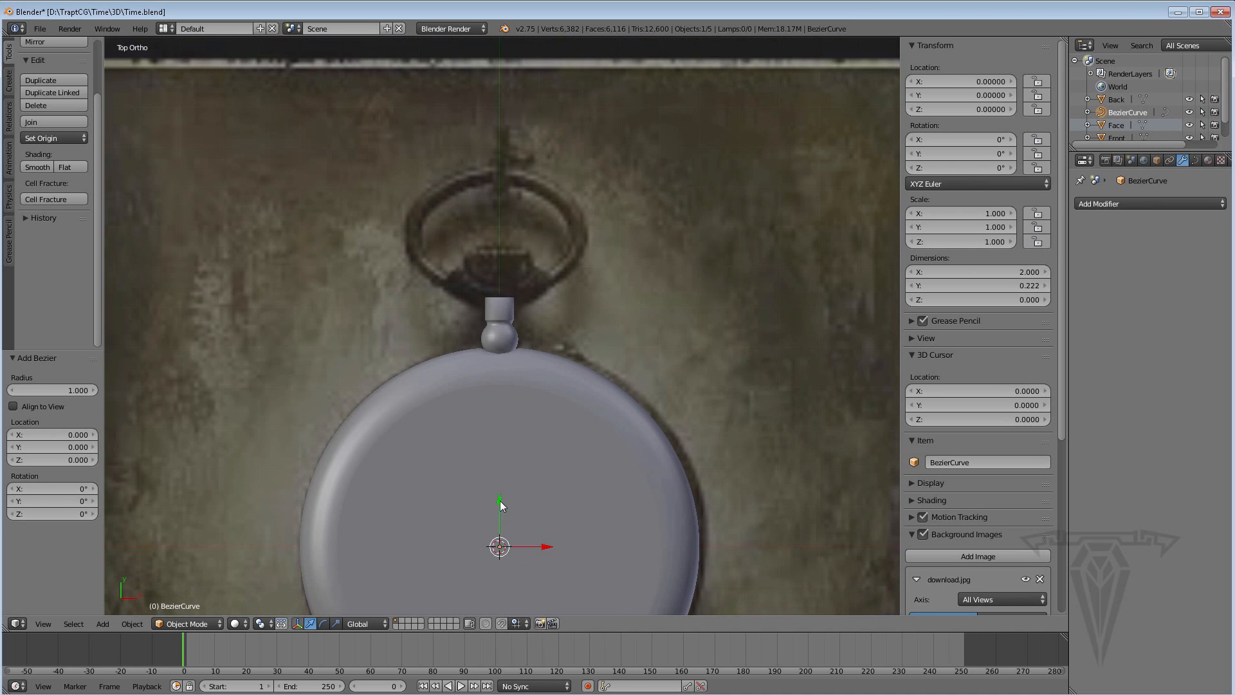
key(g)
key(y)
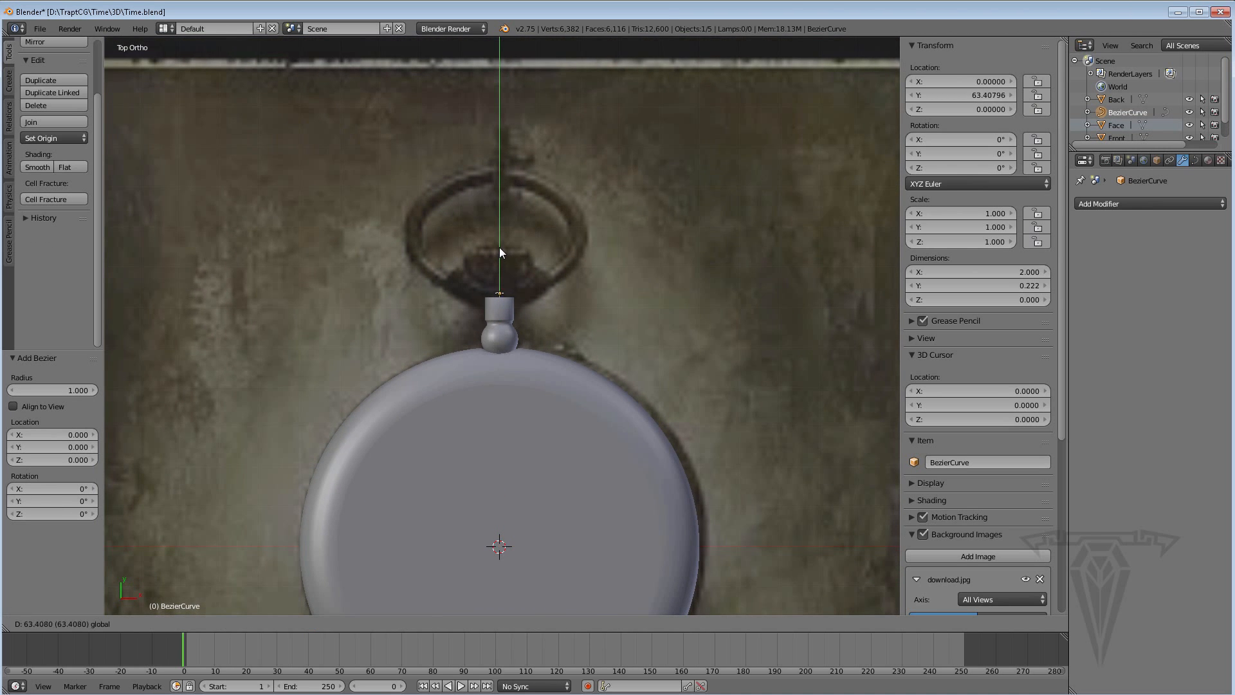
click(499, 248)
Hide the crown stem and move the Bezier curve about 1.092 down along Y over the reference crown
scroll(499, 249, up, 7)
scroll(500, 257, up, 1)
shift+middle_drag(501, 257, 495, 346)
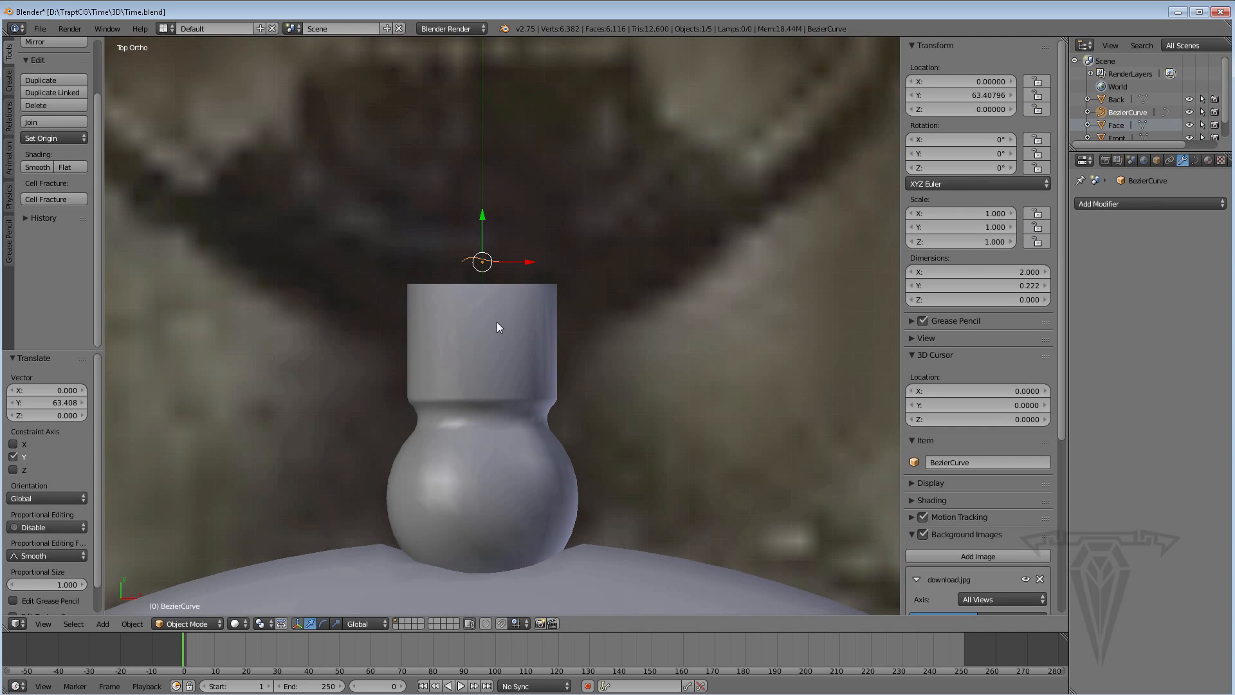
right_click(497, 321)
key(h)
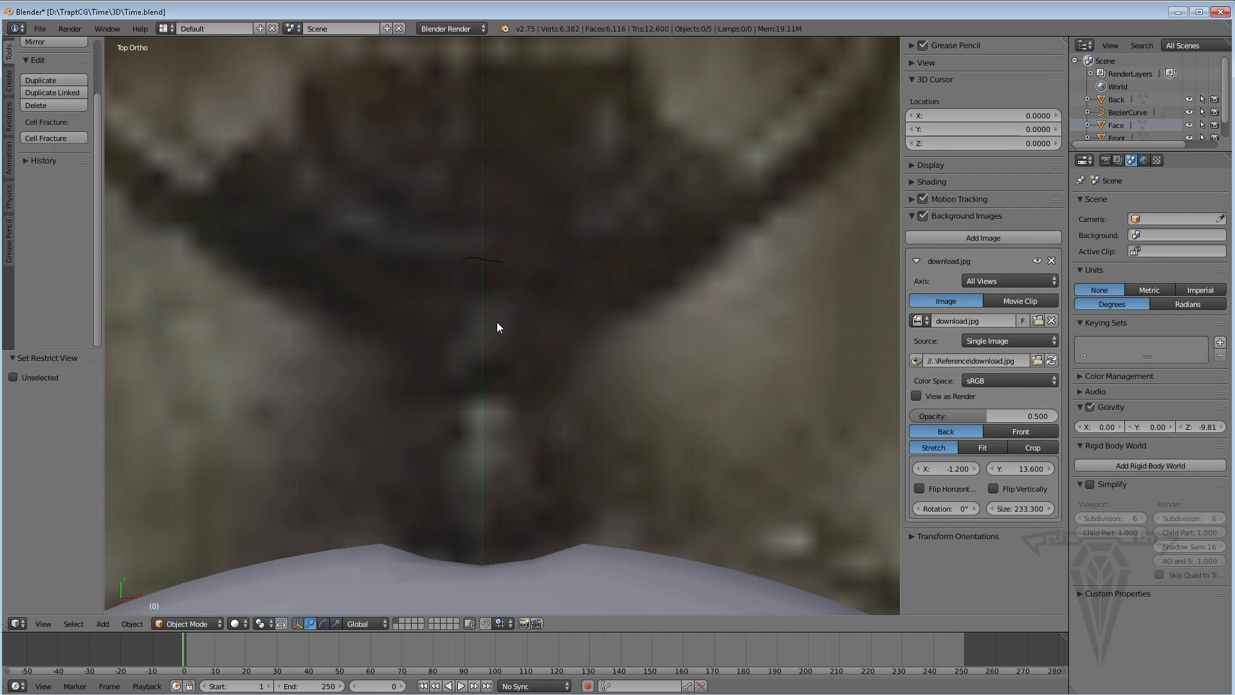
right_click(489, 259)
drag(484, 217, 484, 234)
scroll(494, 315, up, 3)
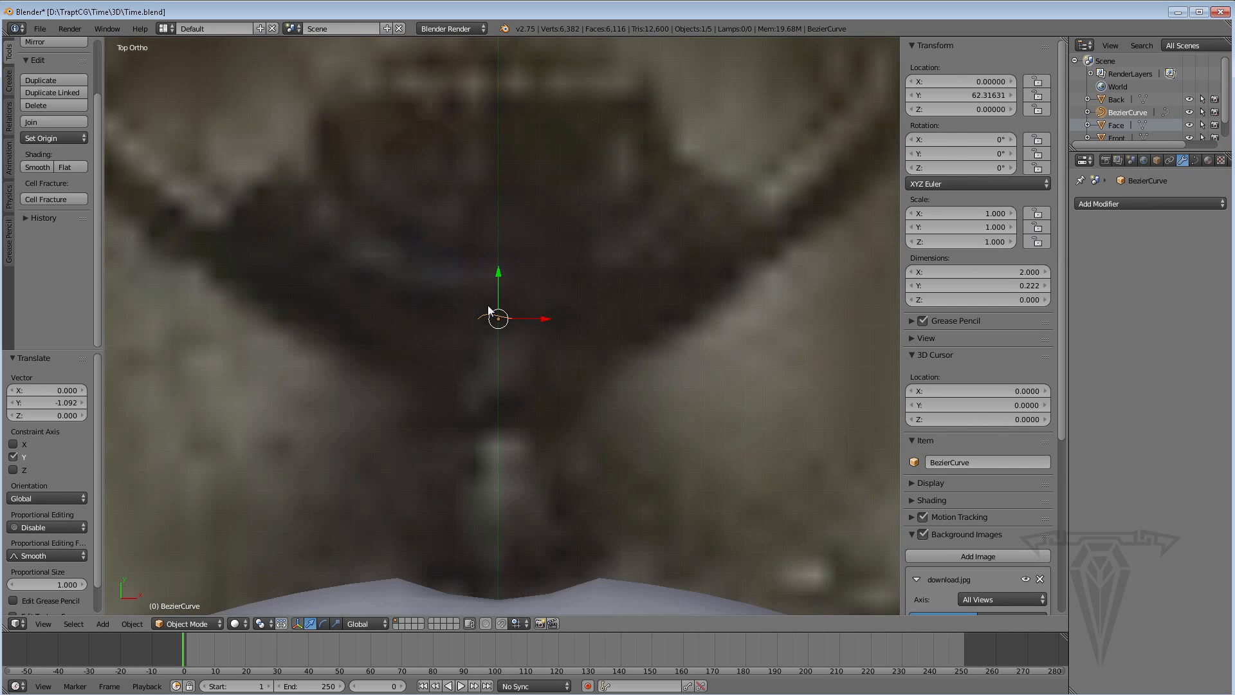
In Edit Mode, move the curve's left control point to the reference crown's upper left edge and tilt its handle along the slope
key(Tab)
right_click(474, 317)
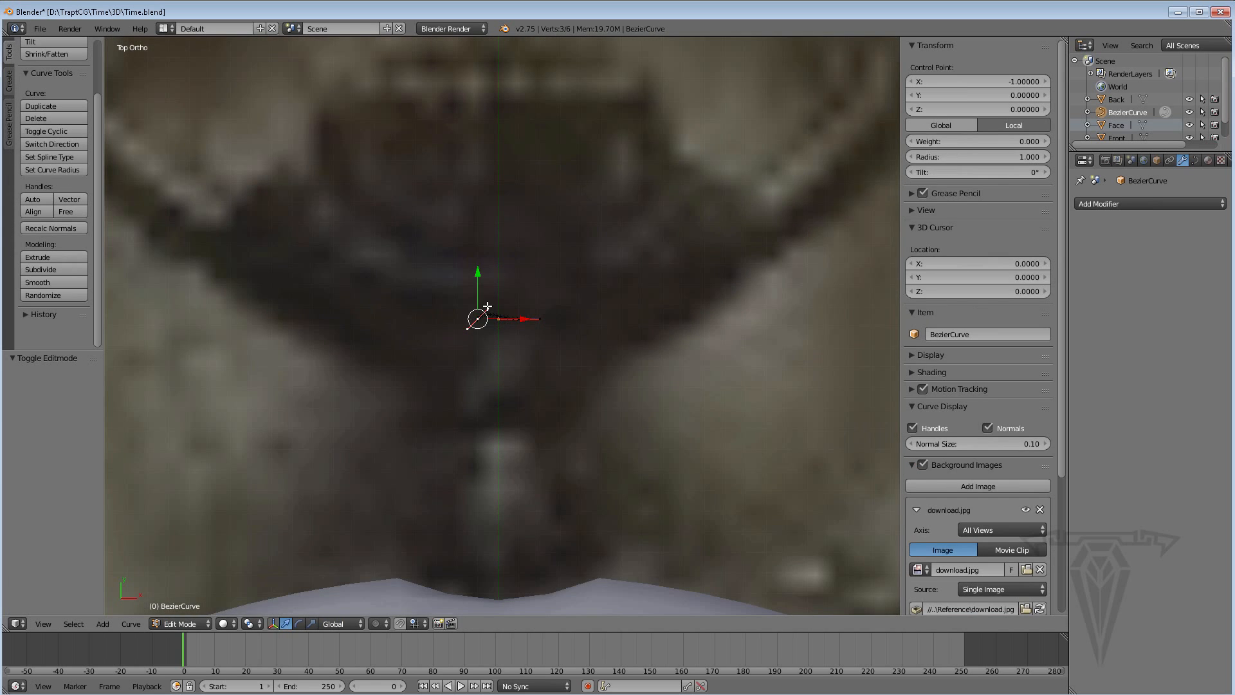
key(g)
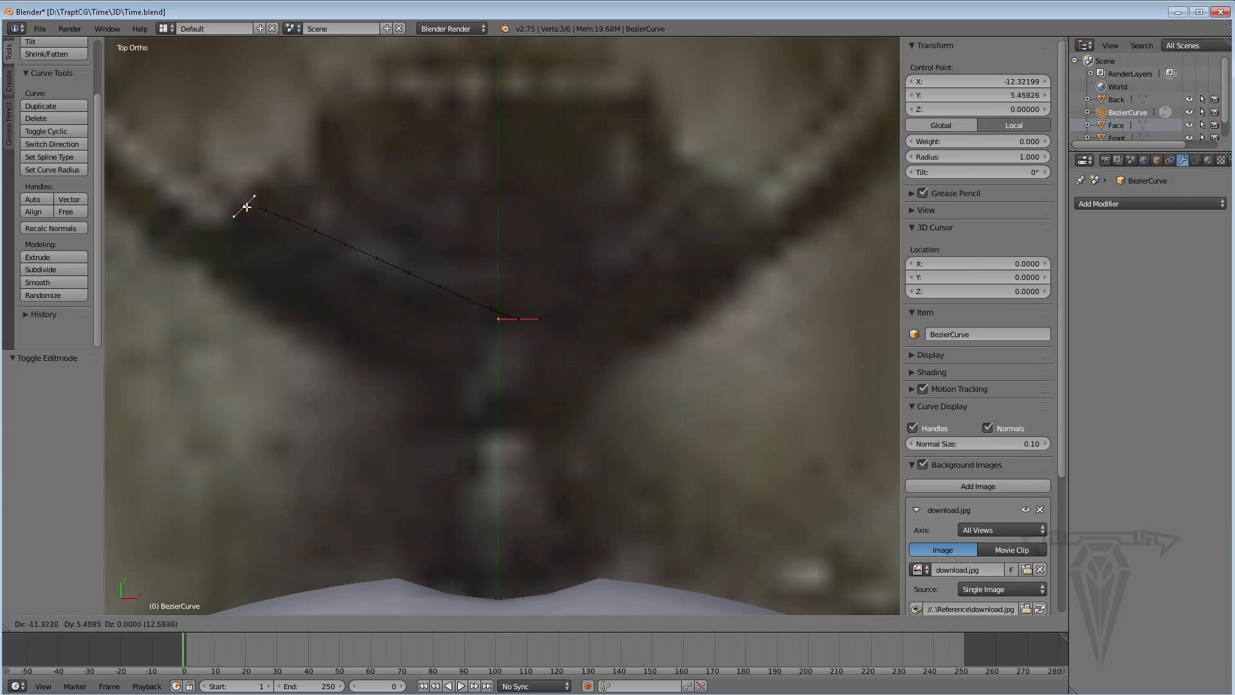
click(258, 196)
right_click(257, 196)
key(g)
click(264, 218)
right_click(244, 205)
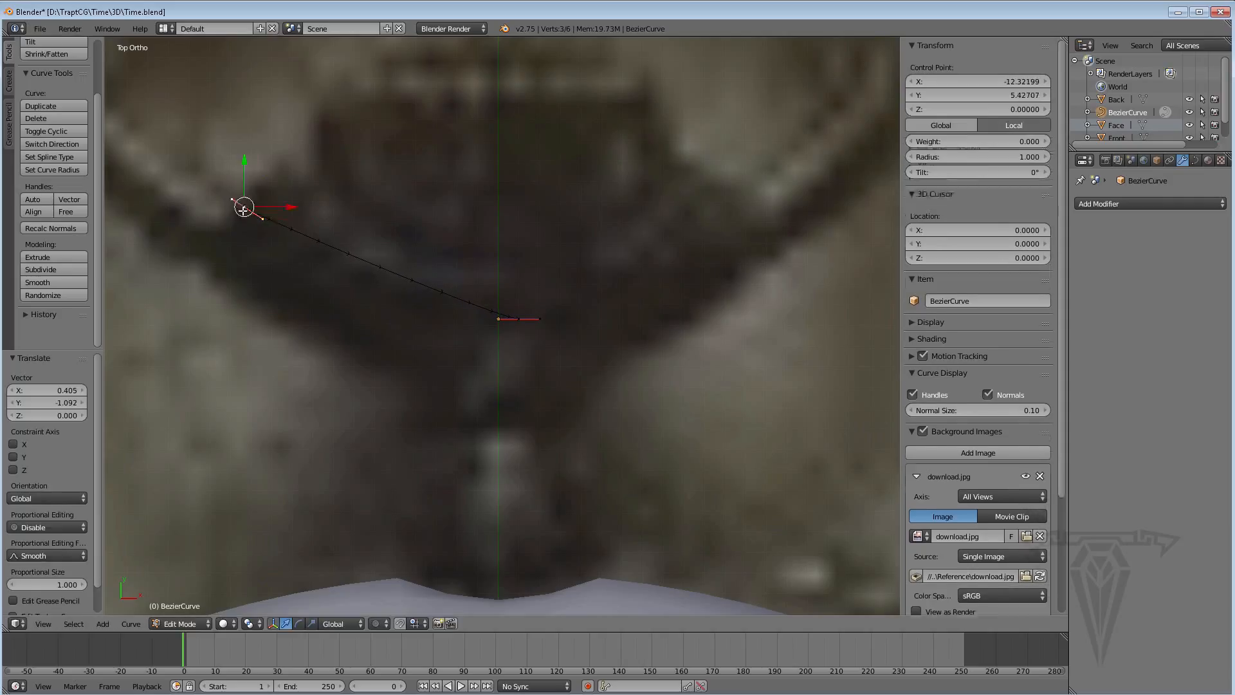
key(g)
click(238, 212)
Set the right control point's X to 0 and lower it along Y to about -0.749
right_click(519, 318)
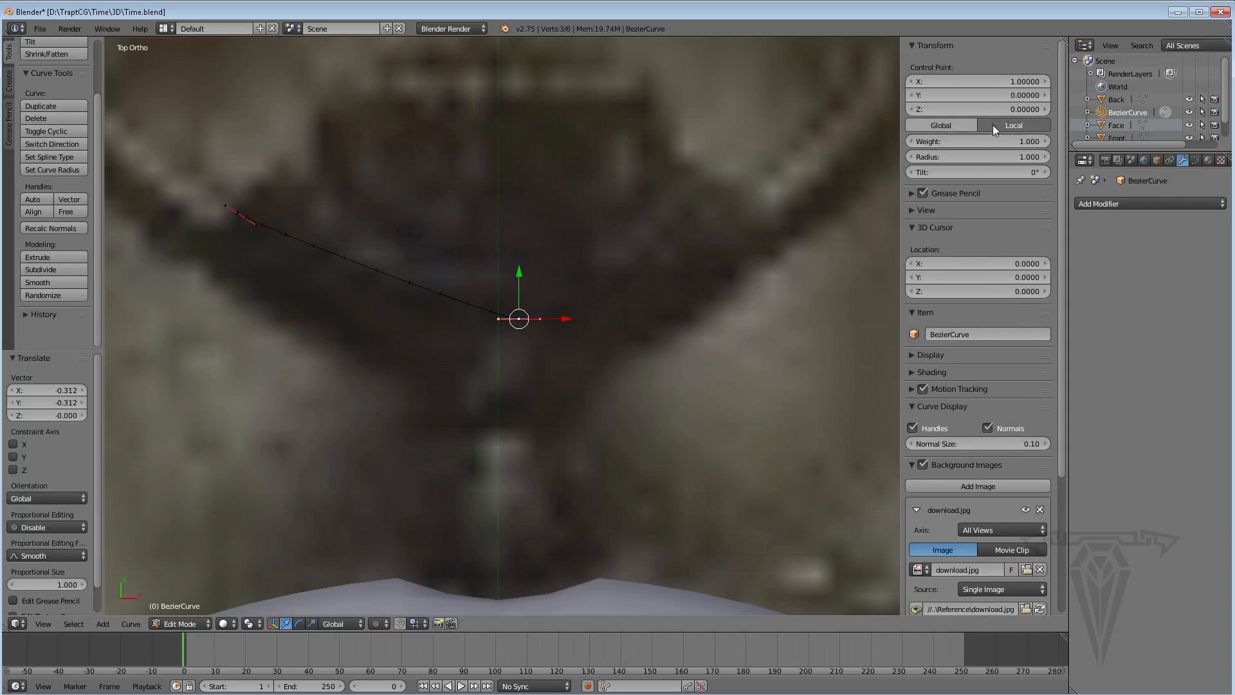
click(1011, 82)
text(0)
key(Return)
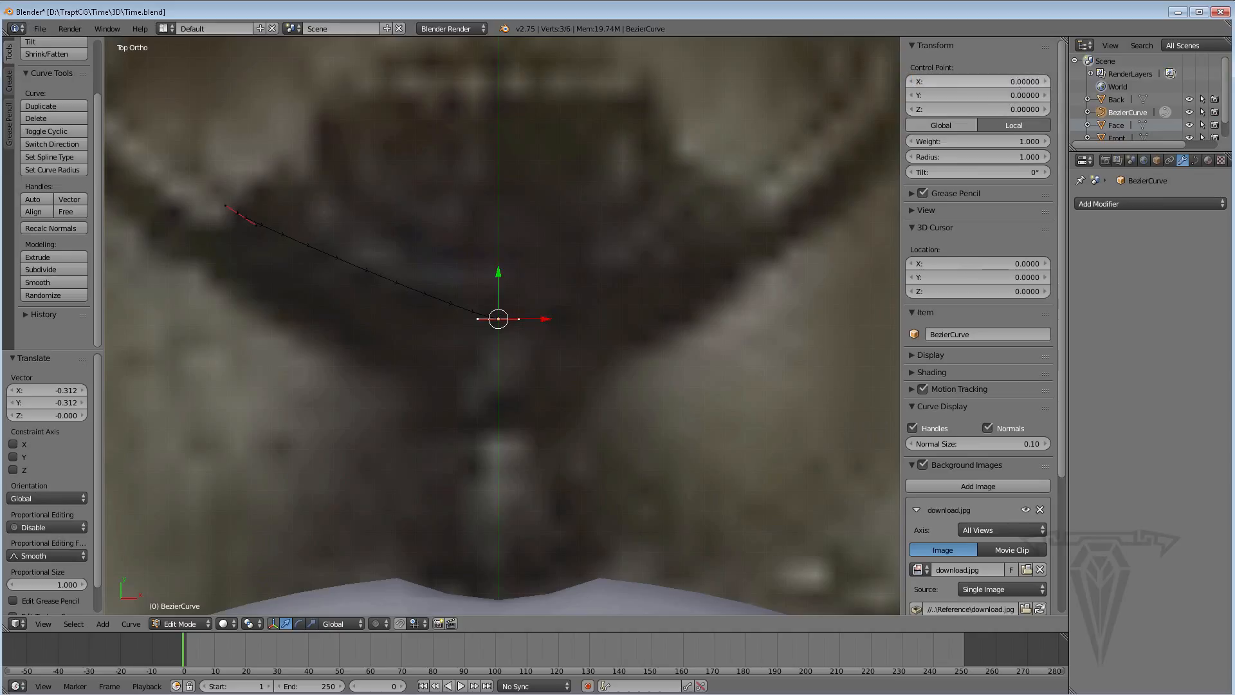
drag(500, 273, 500, 288)
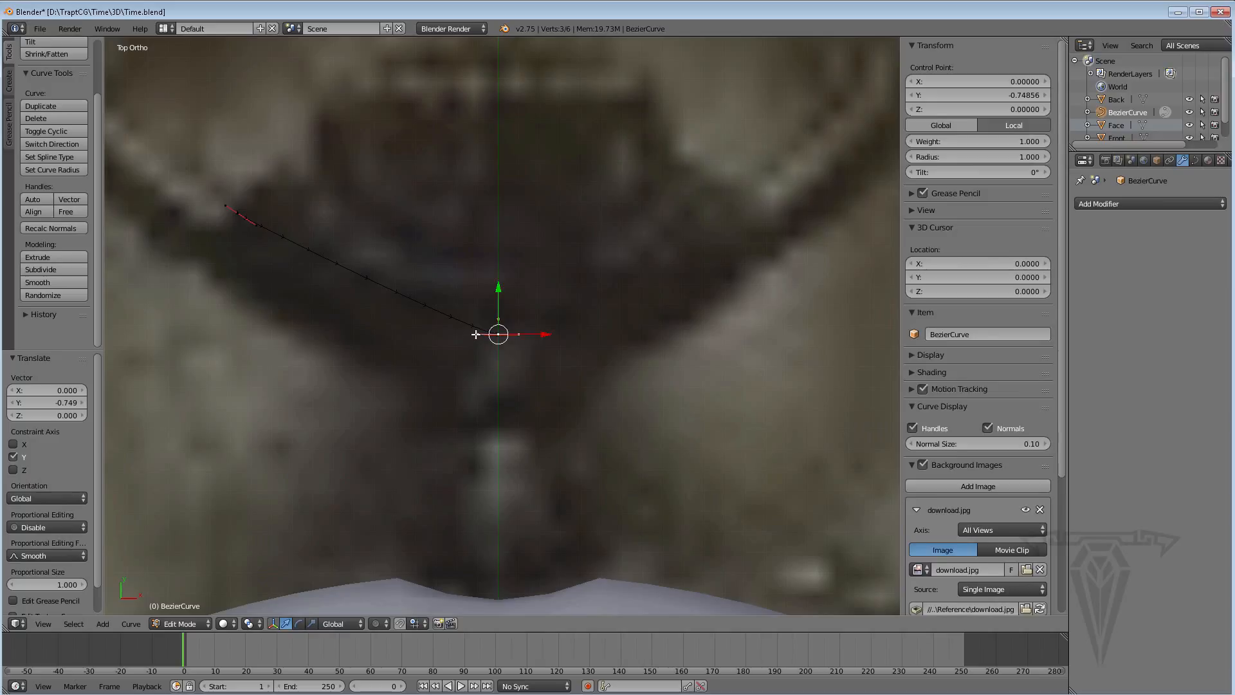
Lengthen the centre control point's left handle by about 0.936 along X
right_click(477, 335)
drag(472, 334, 445, 332)
key(ctrl+z)
drag(525, 334, 492, 336)
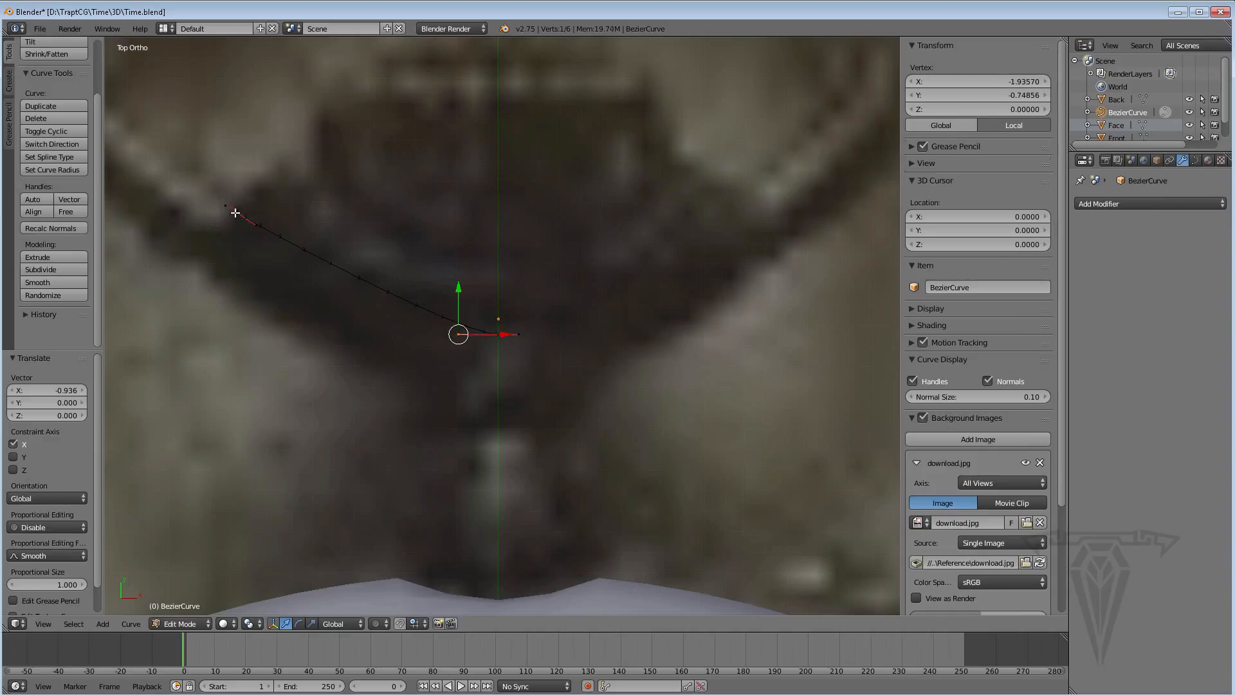
Move the left control point to about X -5.647, Y 0.780 and extrude a new point to about X -12.603, Y 5.178
right_click(236, 212)
key(g)
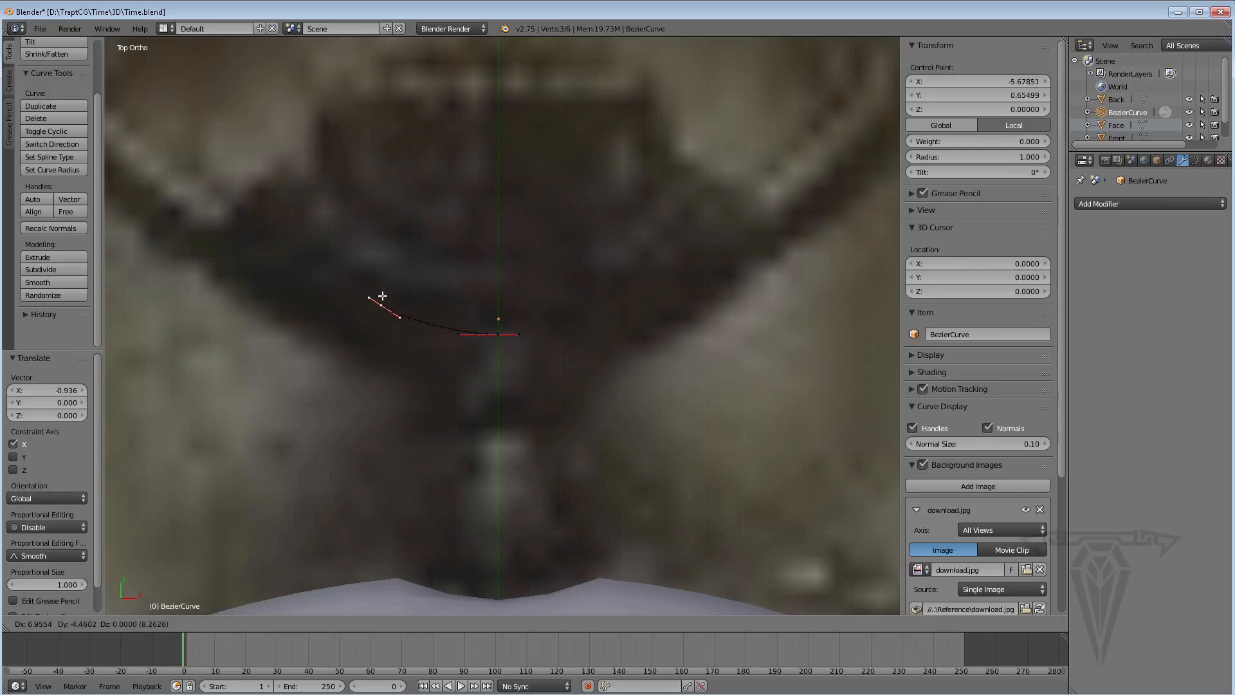
click(384, 296)
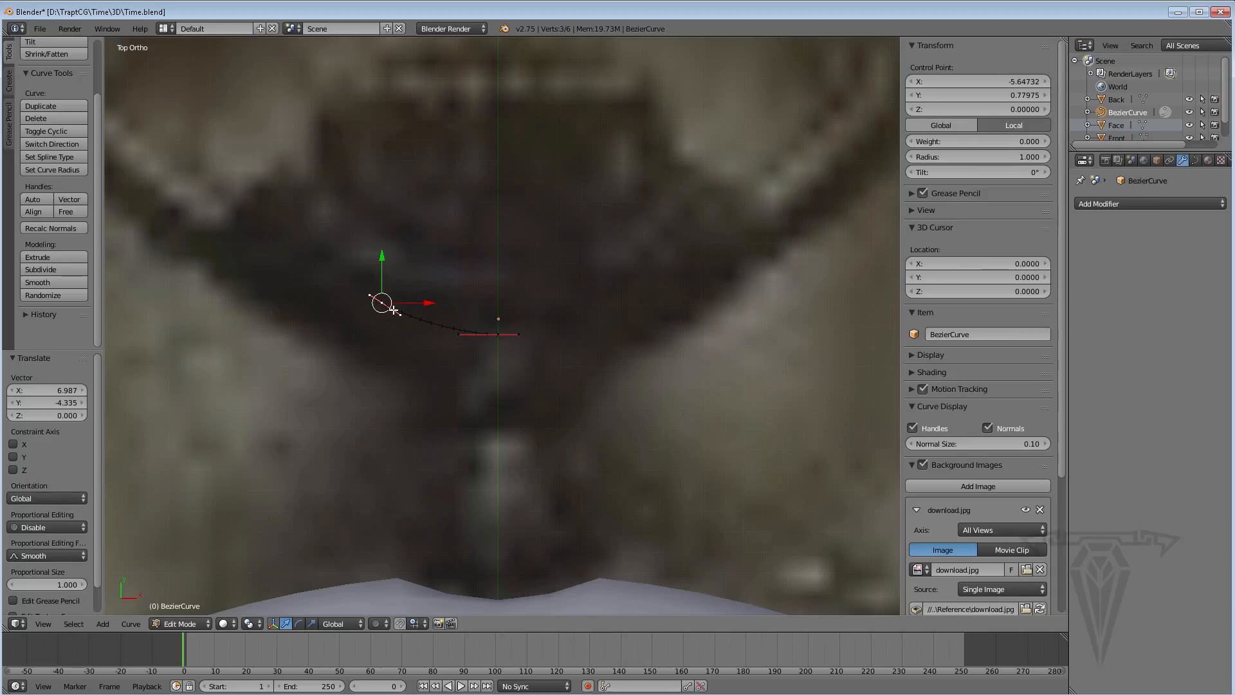
key(e)
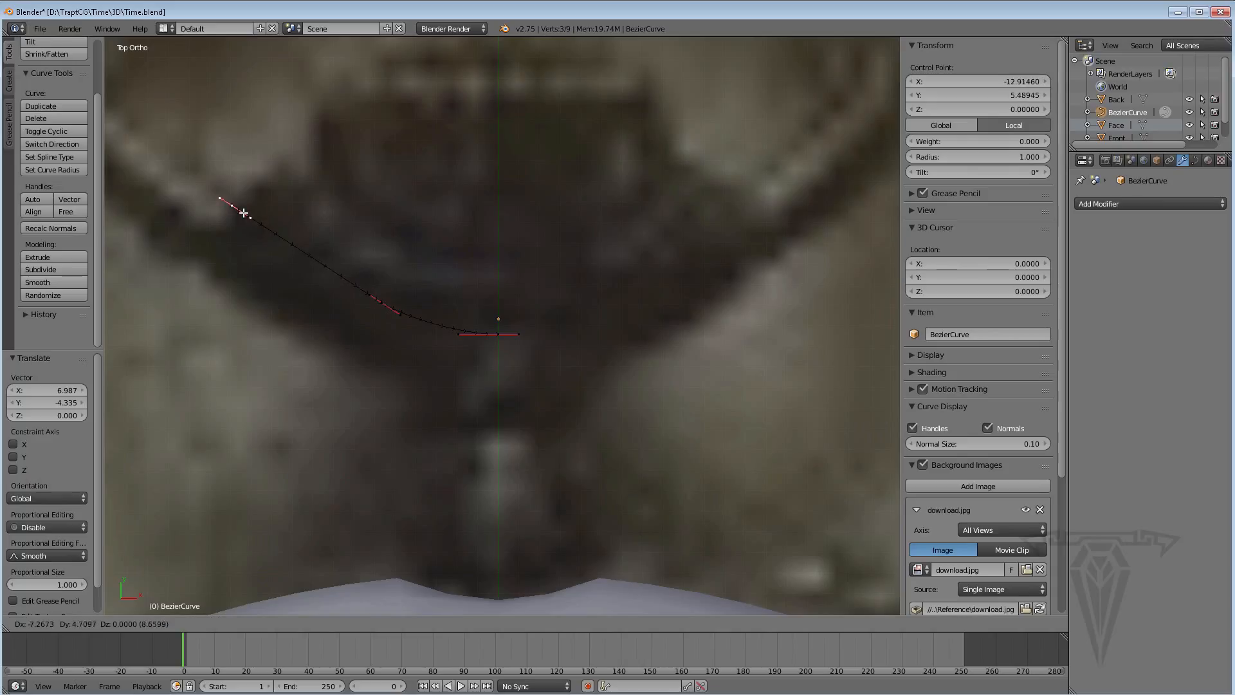
click(239, 209)
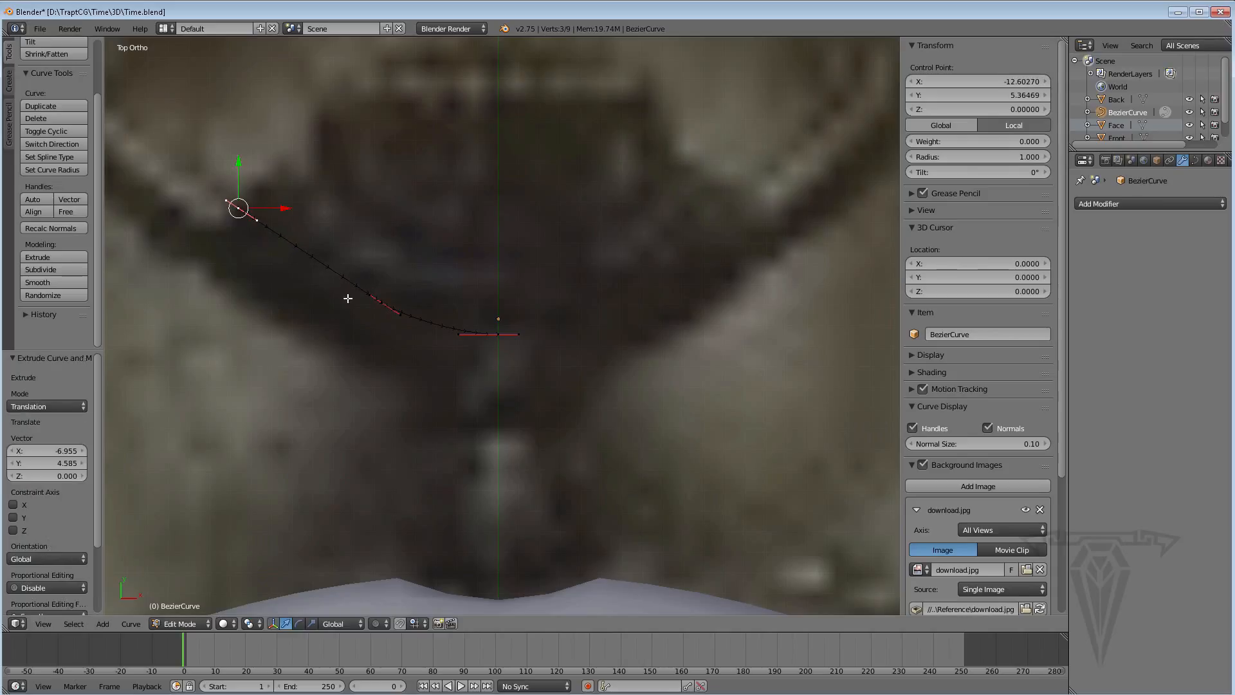
drag(247, 203, 246, 206)
shift+middle_drag(409, 326, 406, 362)
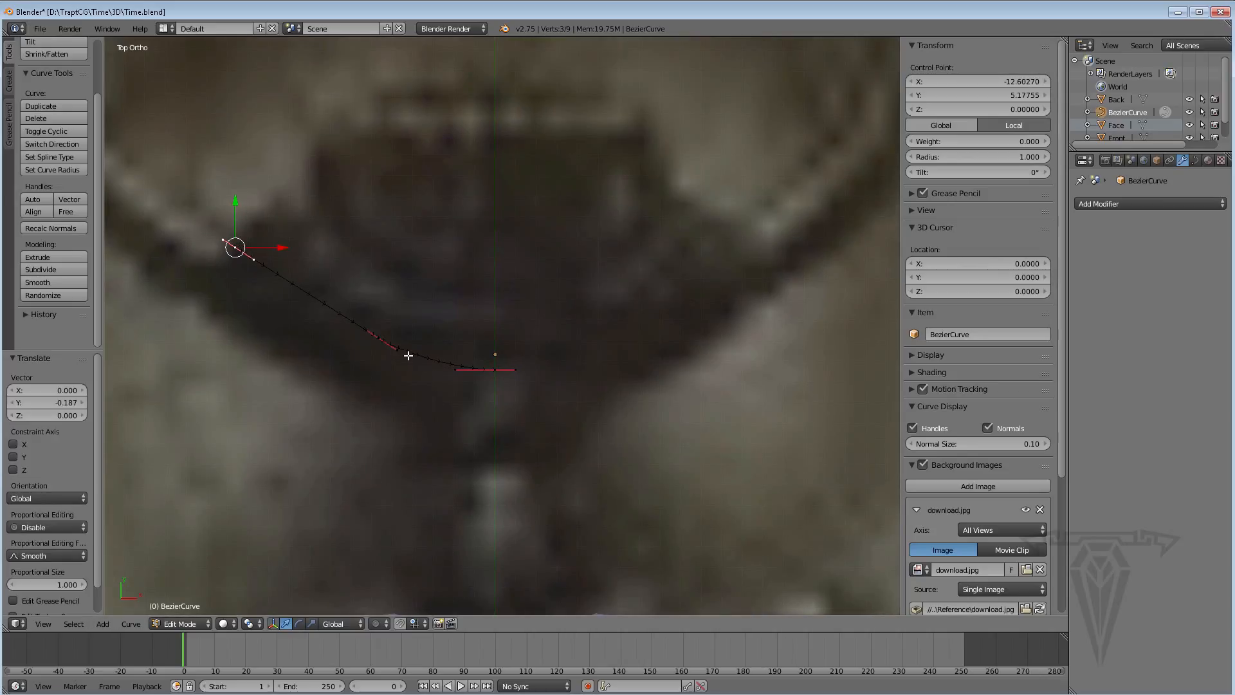
shift+right_click(379, 339)
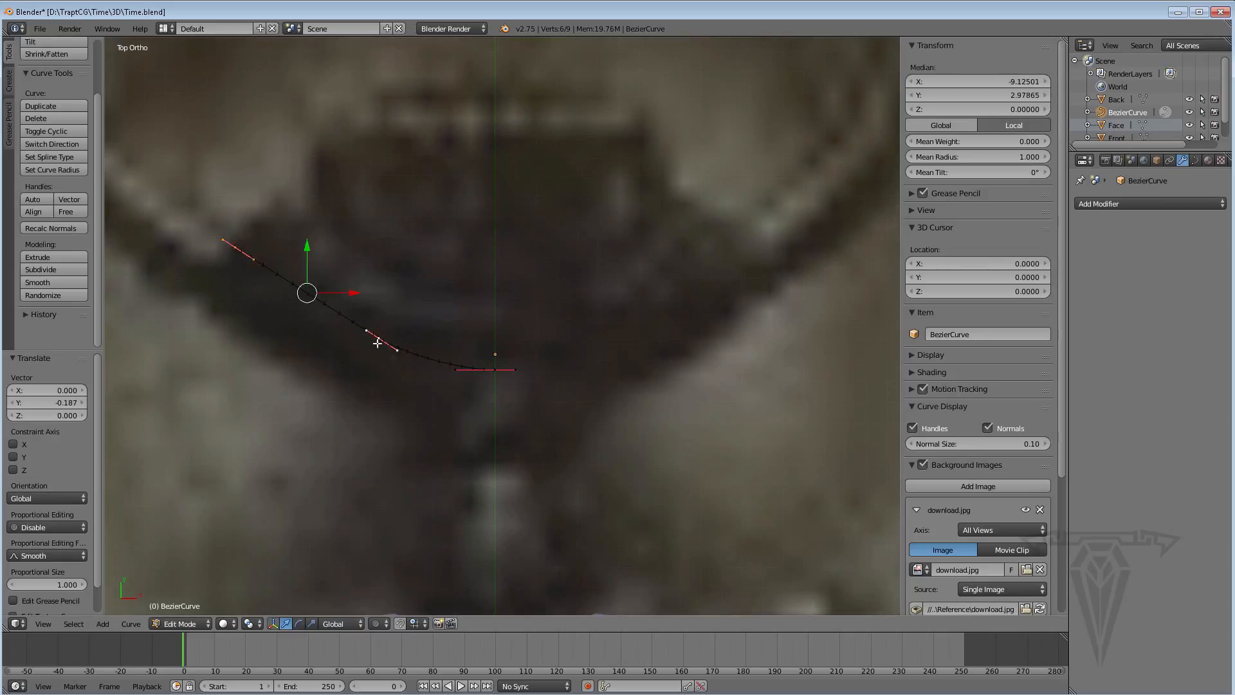
key(w)
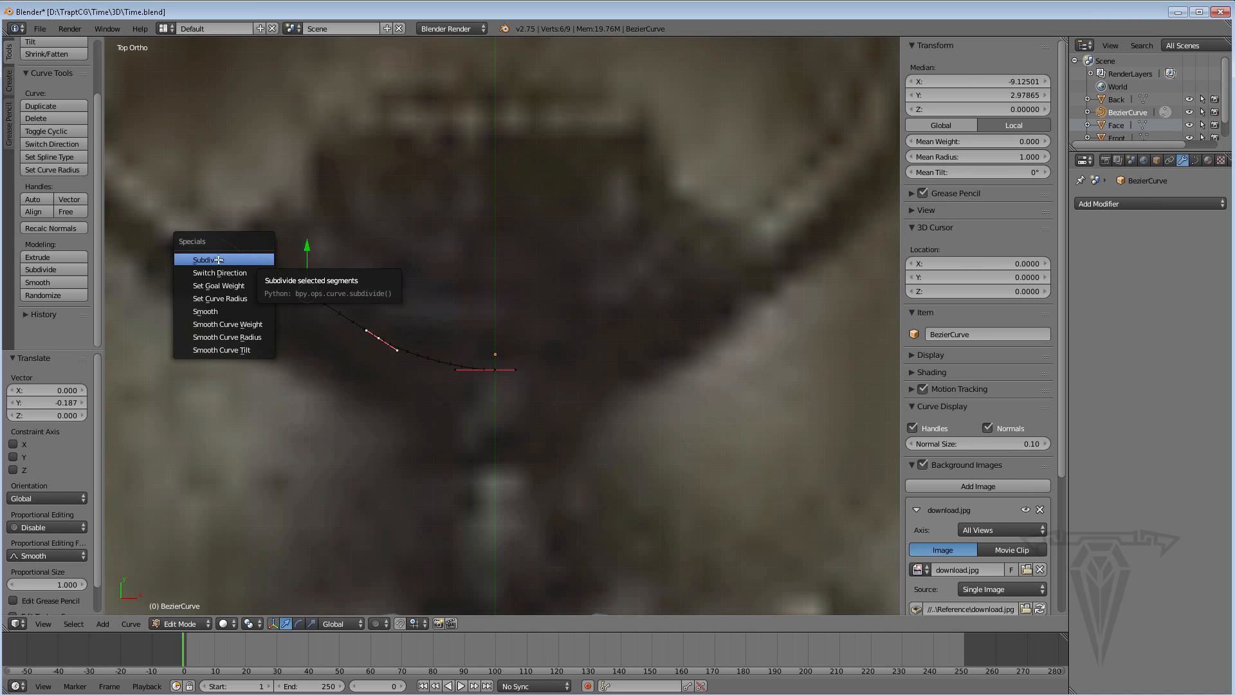
click(253, 261)
Pull the middle control point's handles outward to about X -4.305, Y -0.030 and X -6.939, Y 1.488
shift+middle_drag(331, 298, 338, 314)
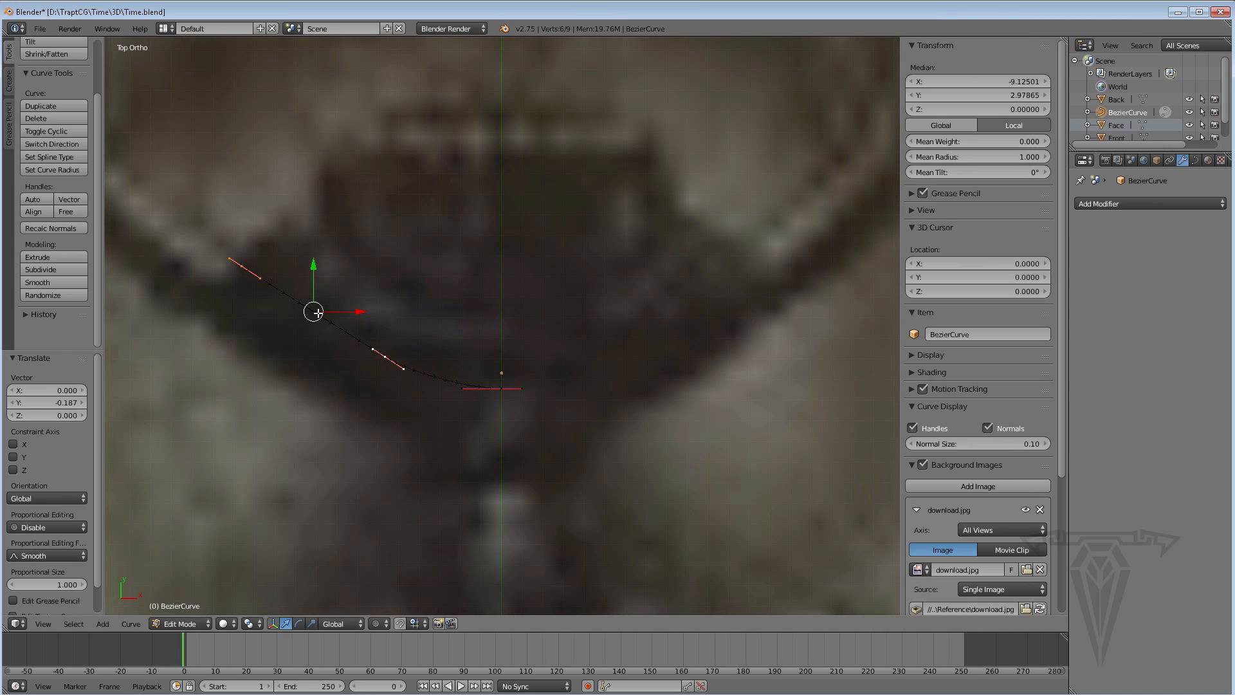
right_click(403, 370)
key(g)
click(415, 375)
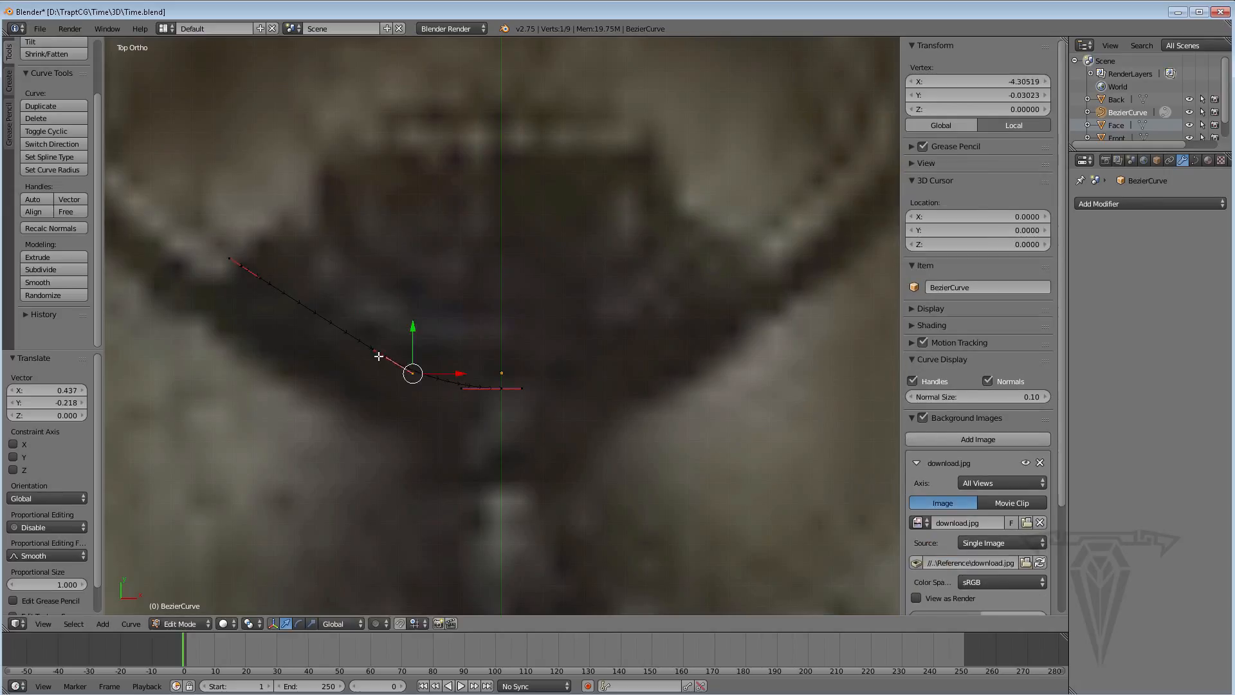
key(g)
click(358, 345)
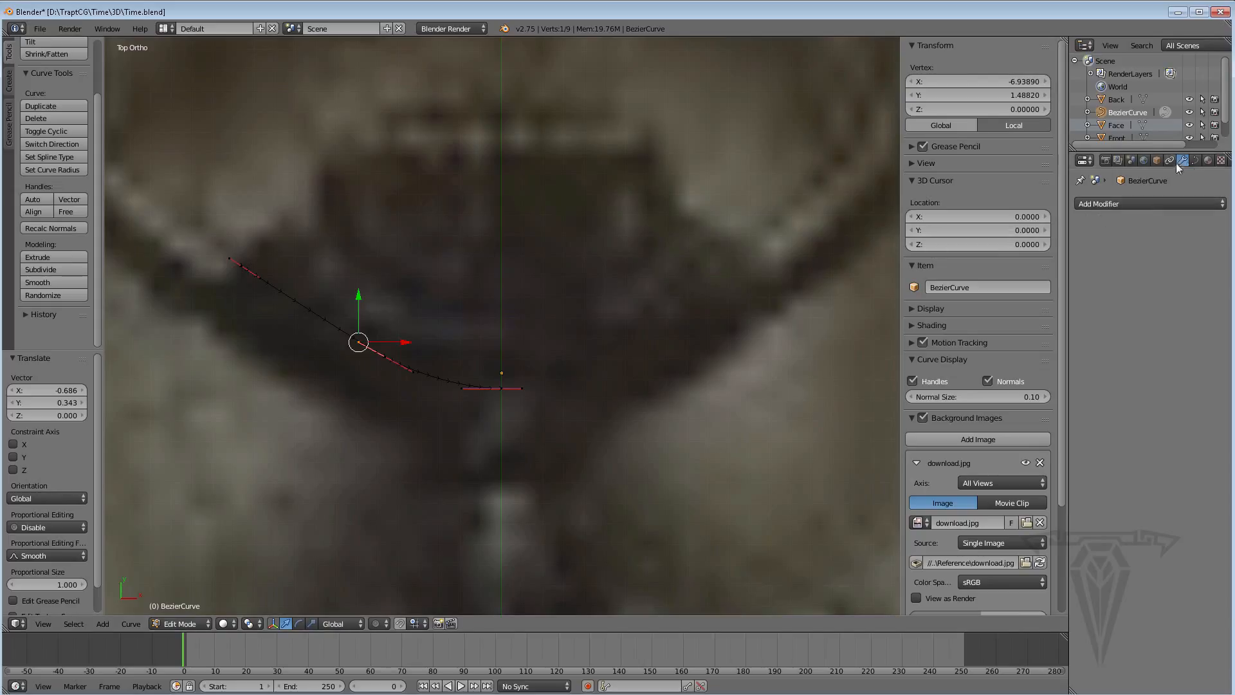
Set the Bezier curve's fill to Full and give it a bevel depth of about 2.711
click(1195, 161)
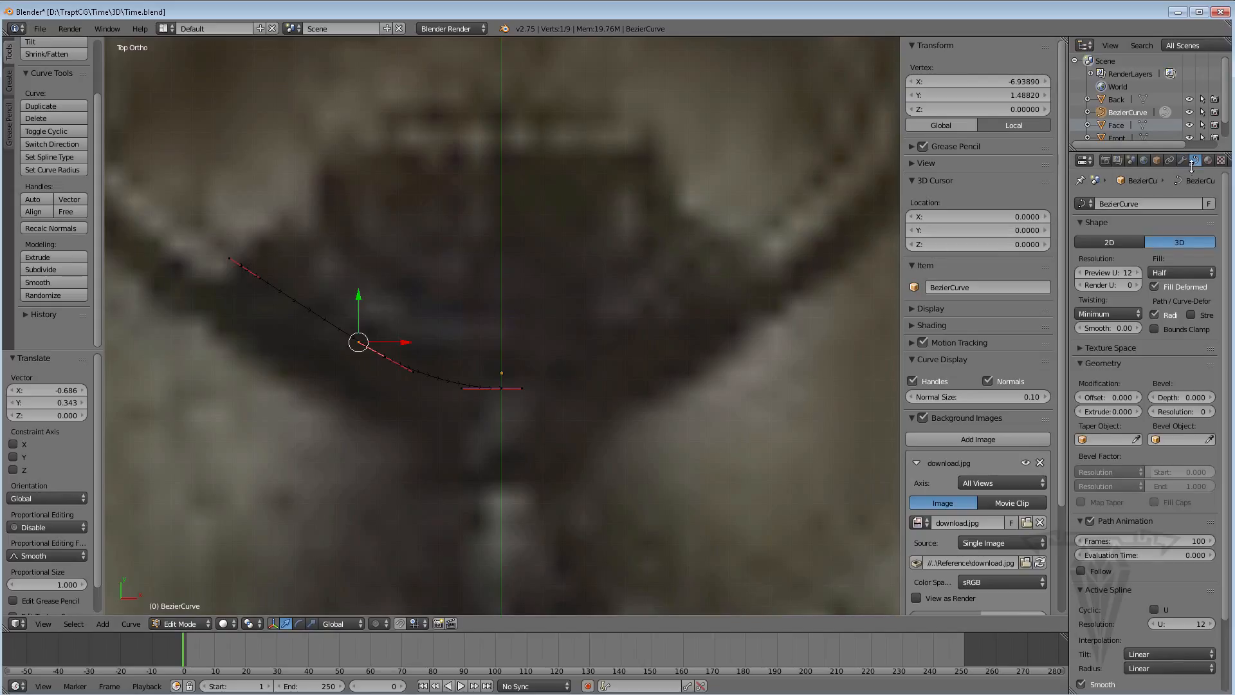
click(1171, 273)
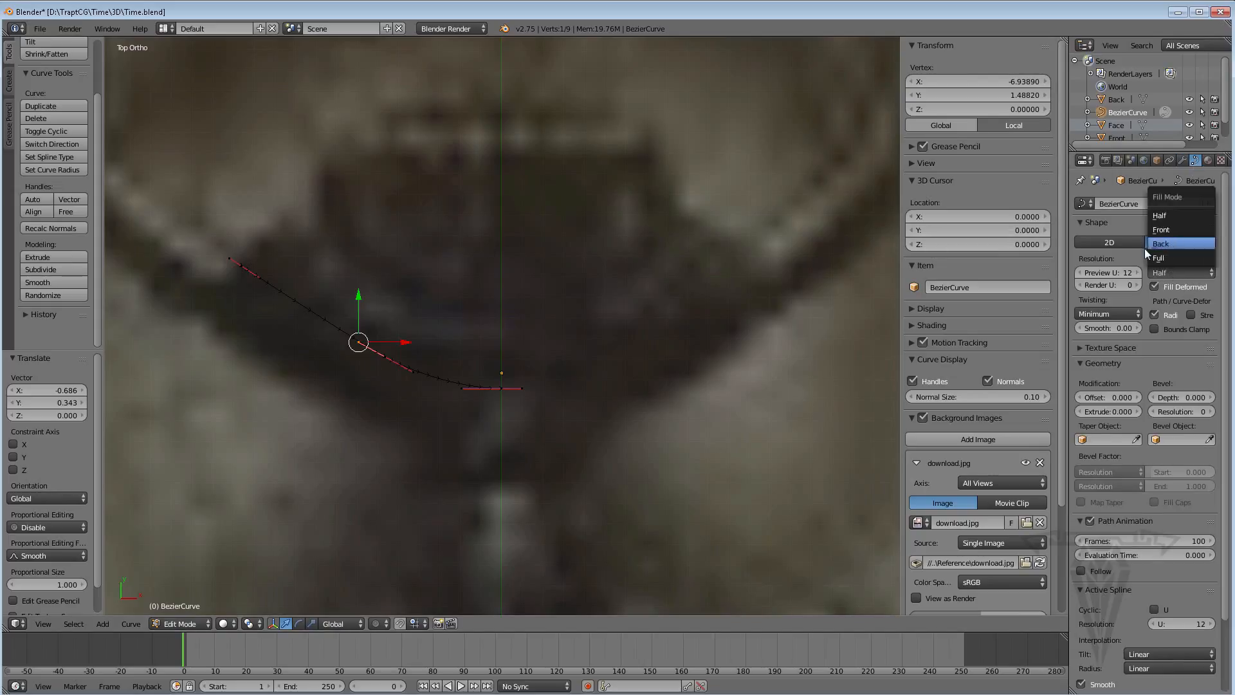
click(1172, 271)
click(1169, 258)
drag(1160, 394, 1218, 394)
middle_drag(242, 406, 514, 389)
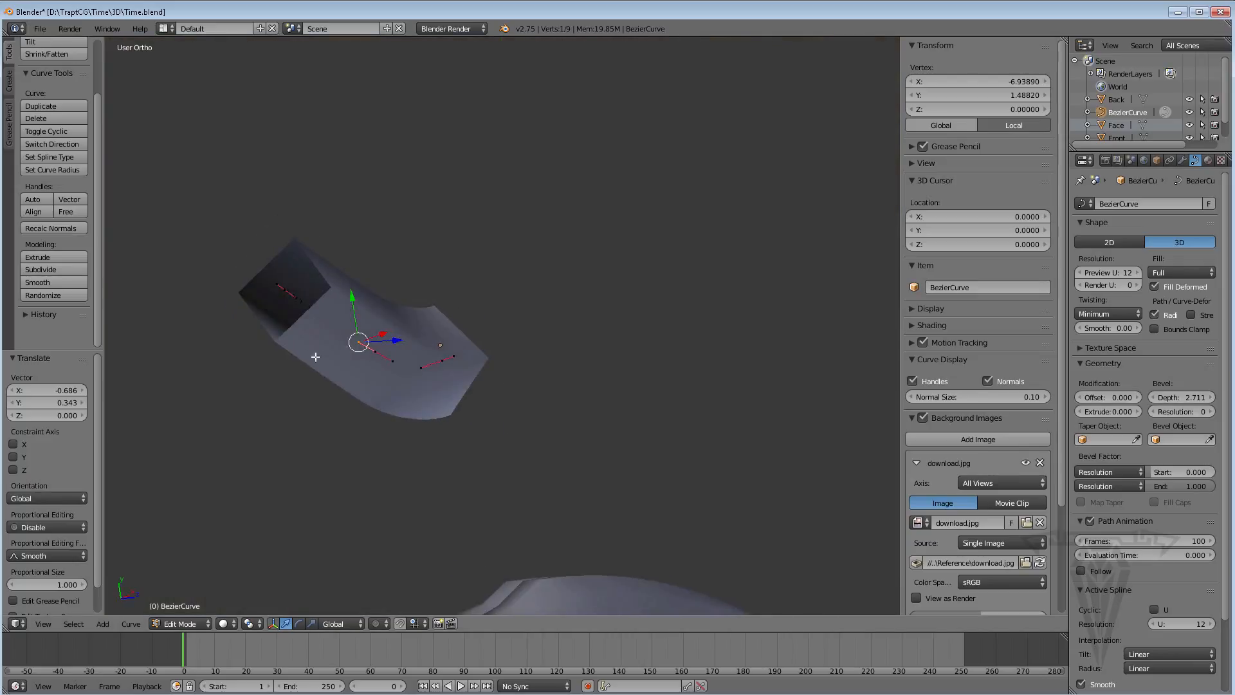
scroll(515, 389, up, 2)
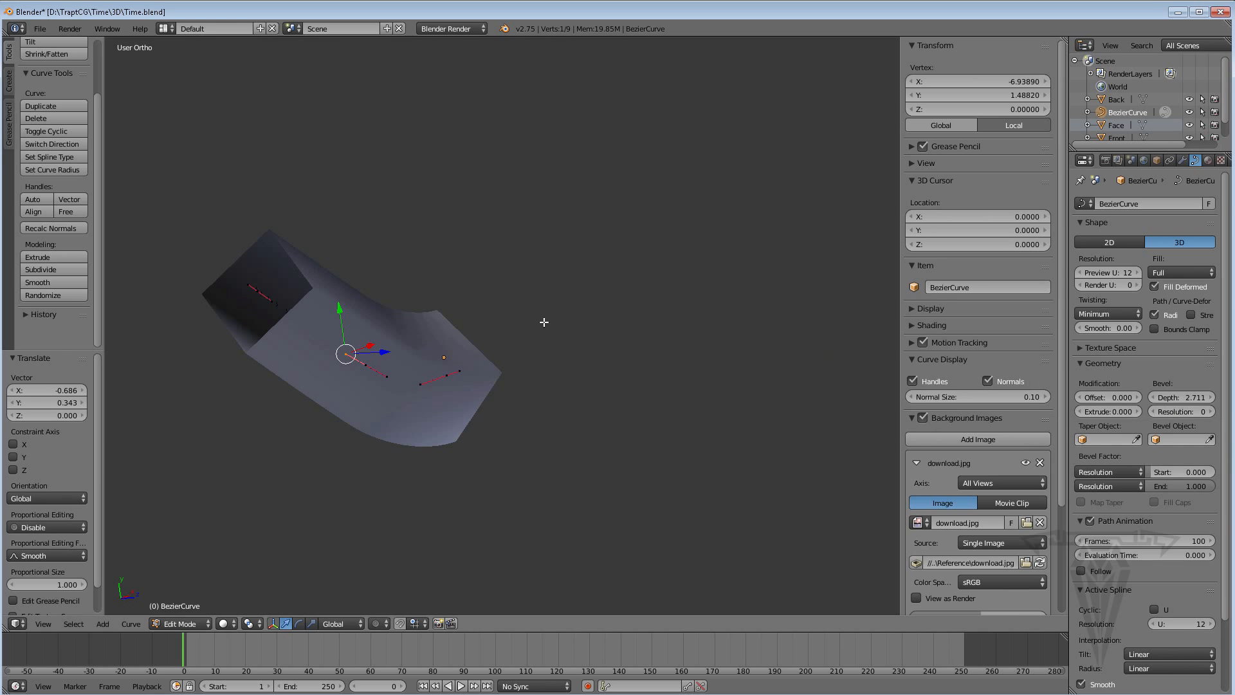
Smooth the tube's cross-section by setting its bevel resolution to 12
key(z)
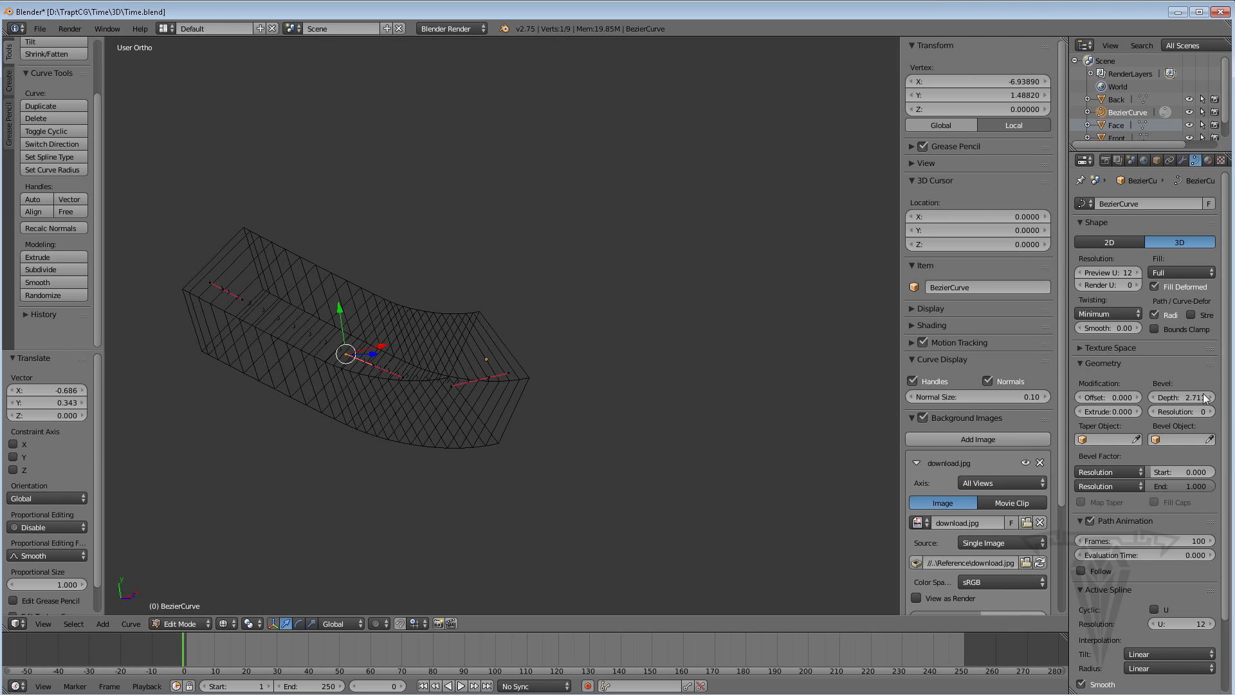
drag(1176, 414, 1196, 413)
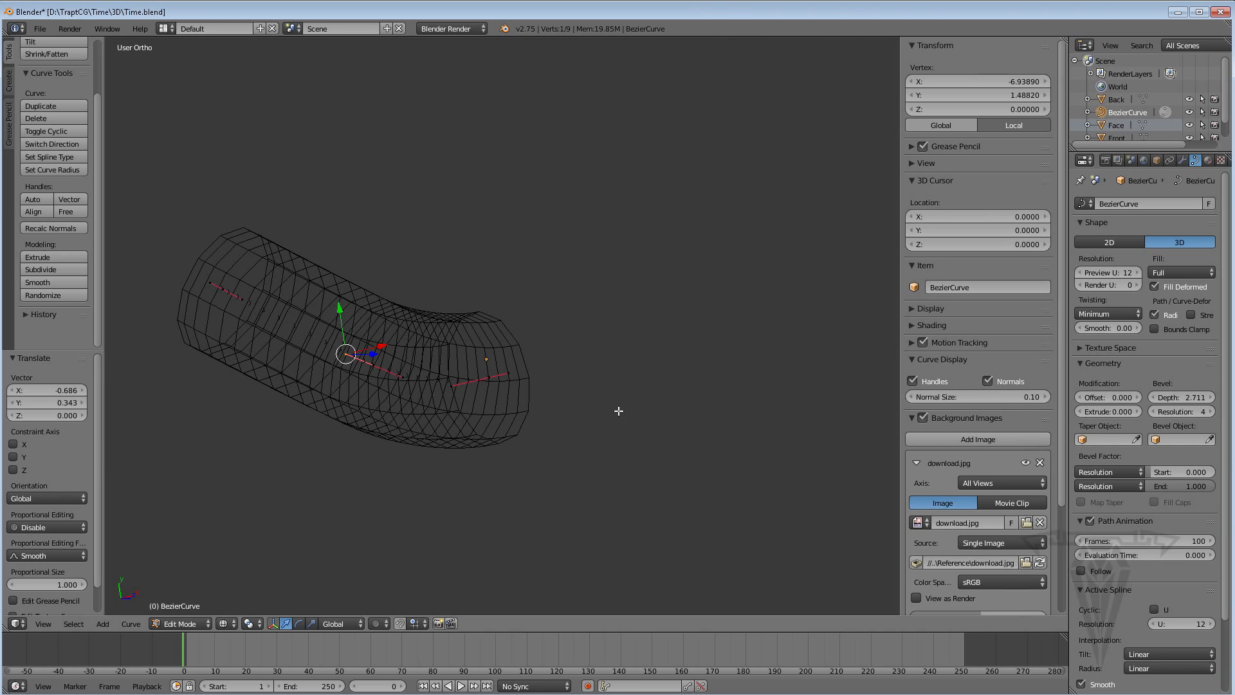
key(z)
shift+middle_drag(521, 388, 554, 390)
click(1166, 415)
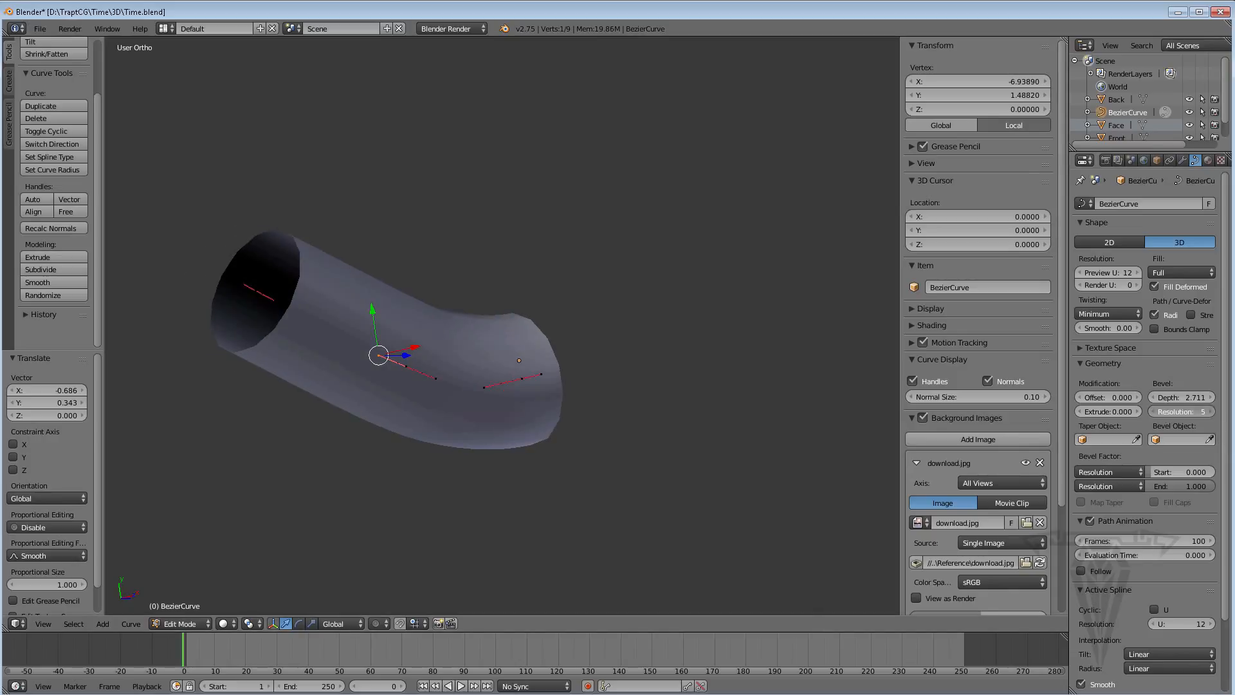
text(52)
key(Return)
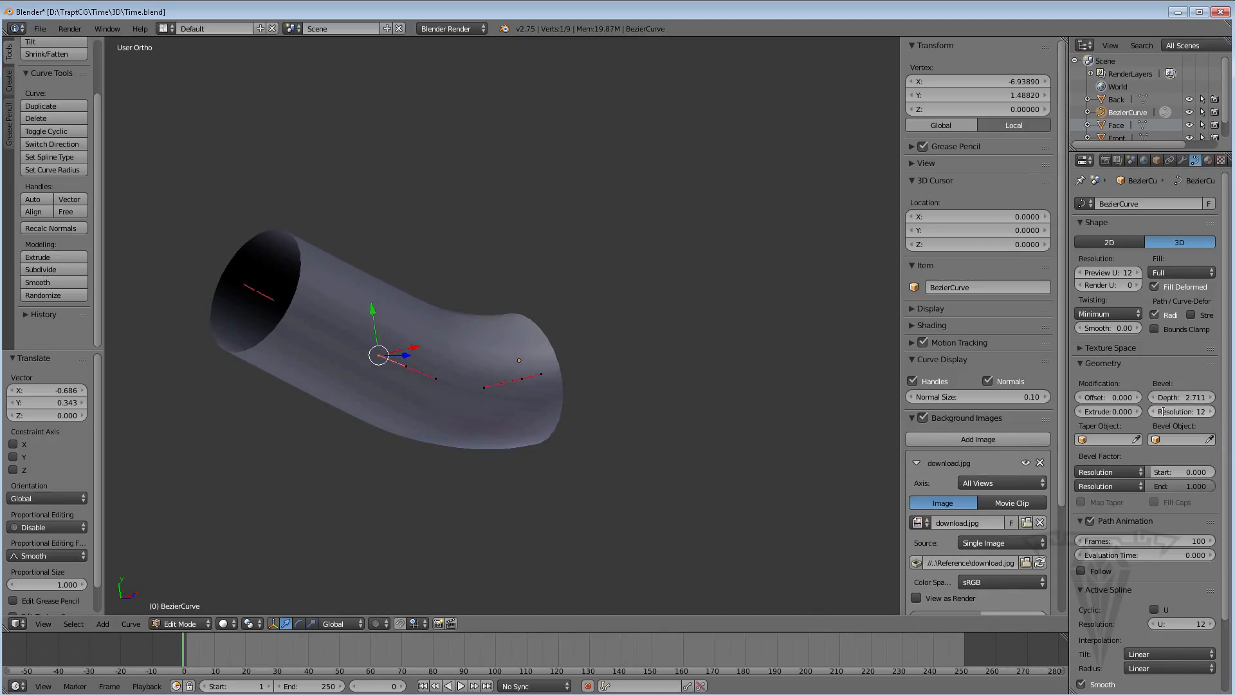
middle_drag(444, 397, 389, 399)
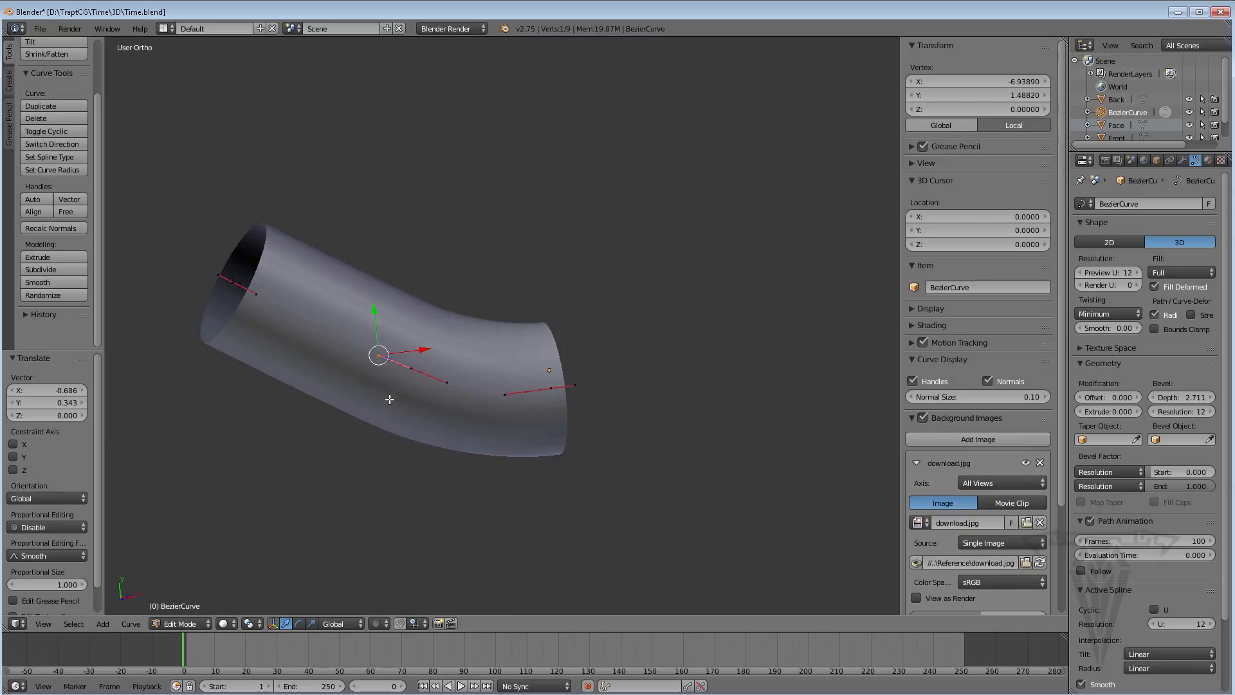
From the top view, adjust both handles of the middle control point, placing the outer one at about X -6.572, Y 1.235
key(KP_7)
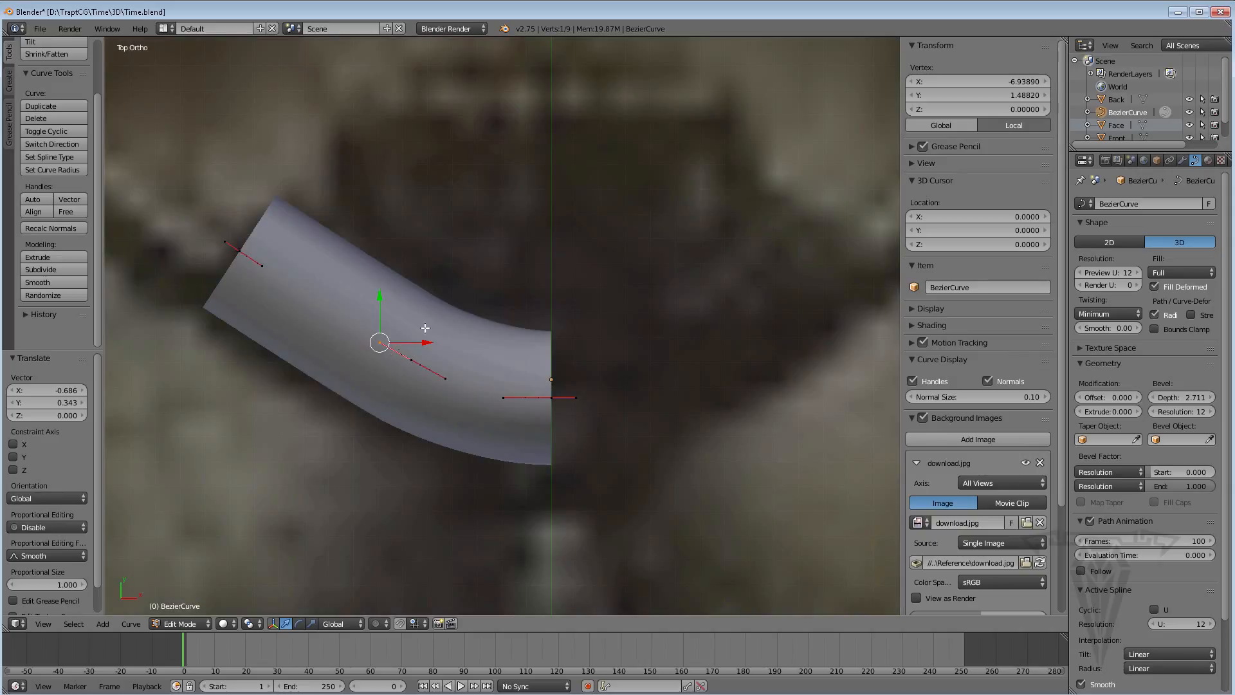
right_click(412, 361)
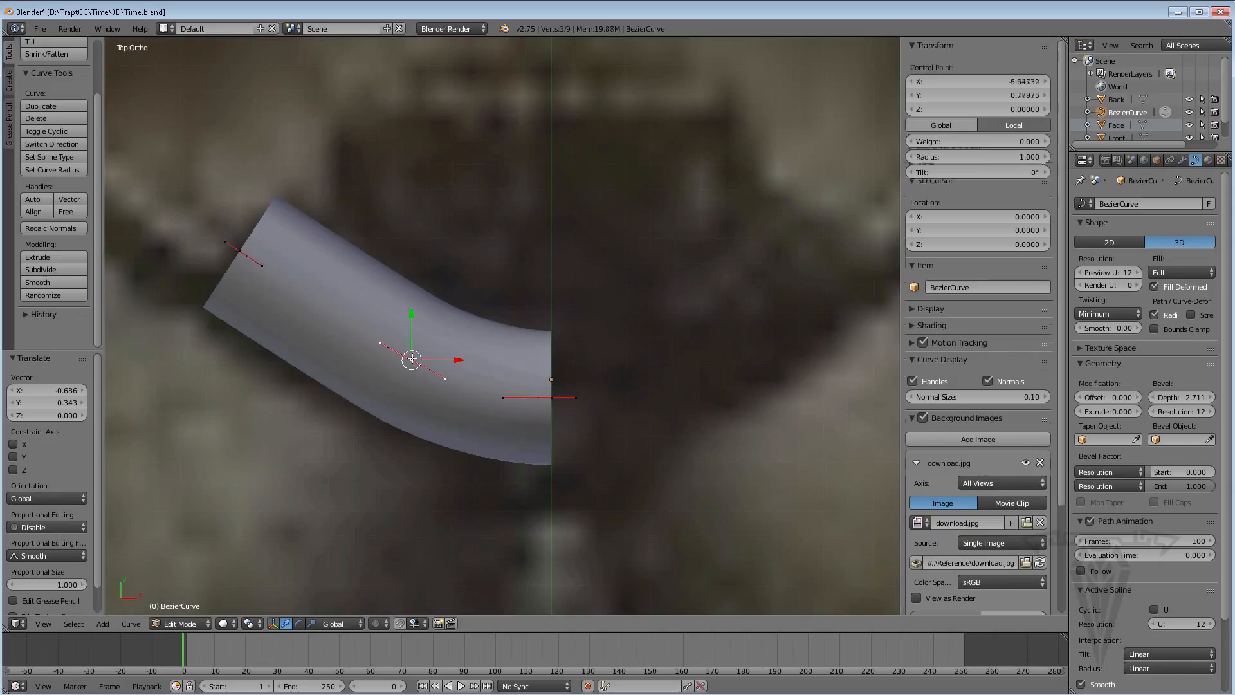
right_click(446, 379)
key(g)
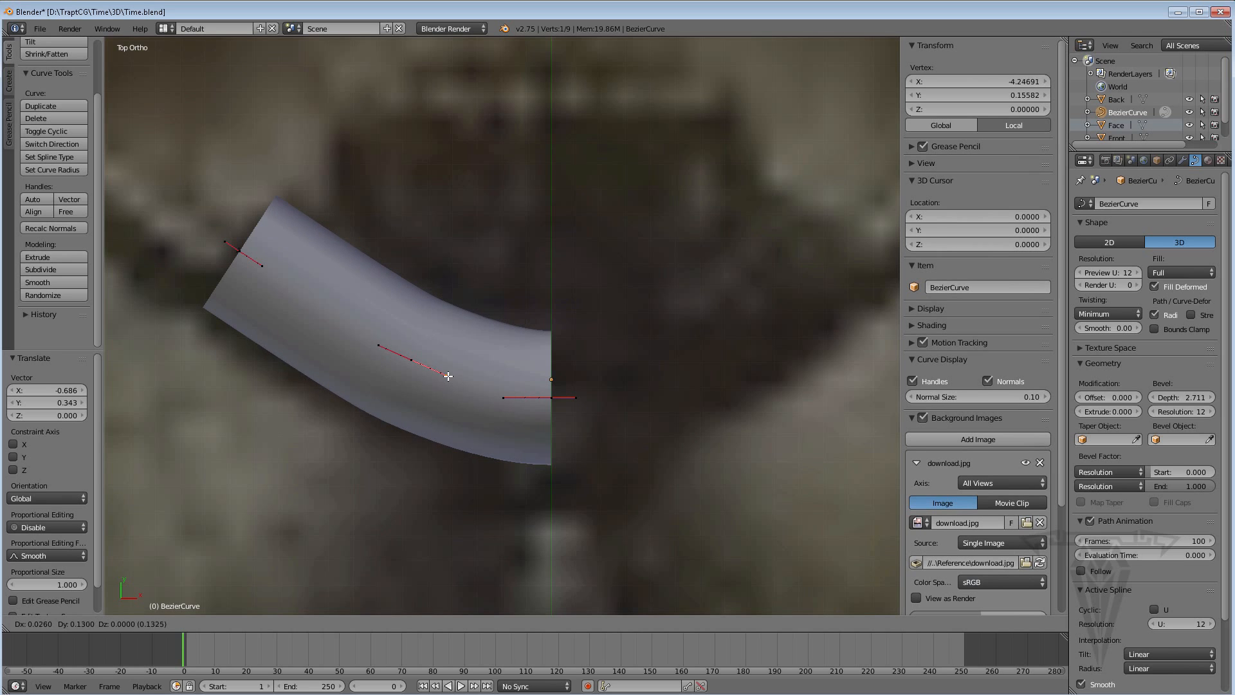
click(448, 376)
right_click(379, 348)
key(g)
click(390, 355)
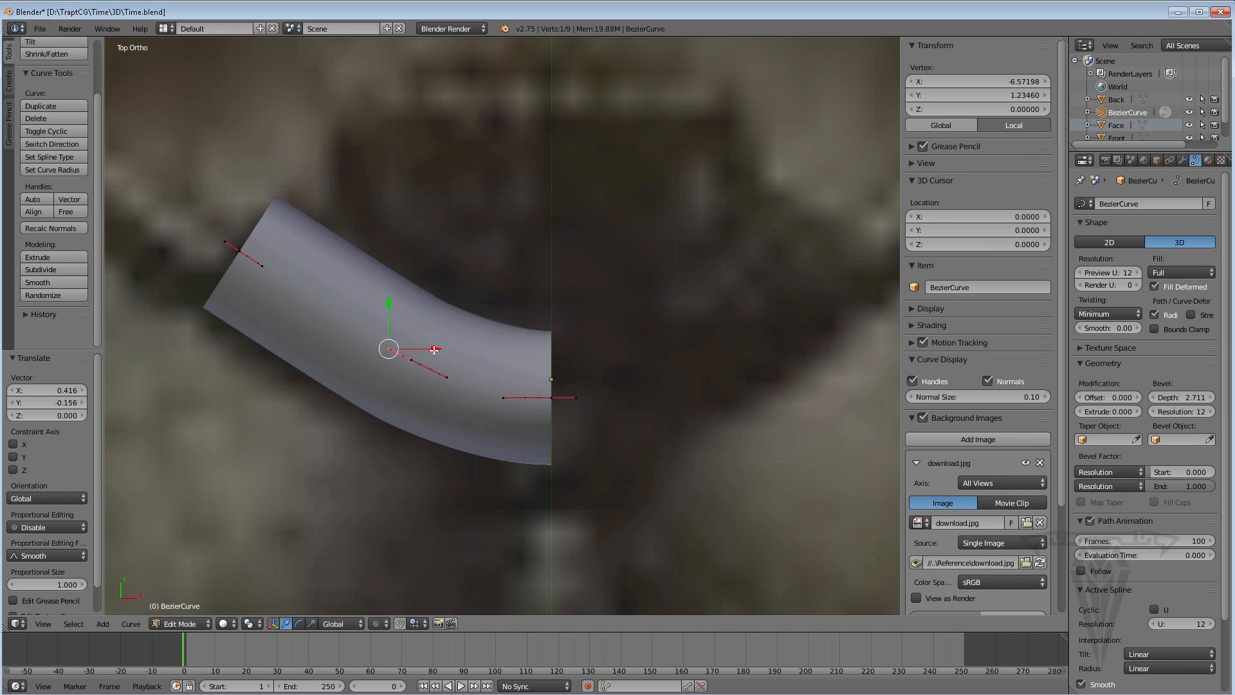
Lower the curve's preview resolution U to 1, checking the segments in wireframe
shift+middle_drag(430, 325, 425, 347)
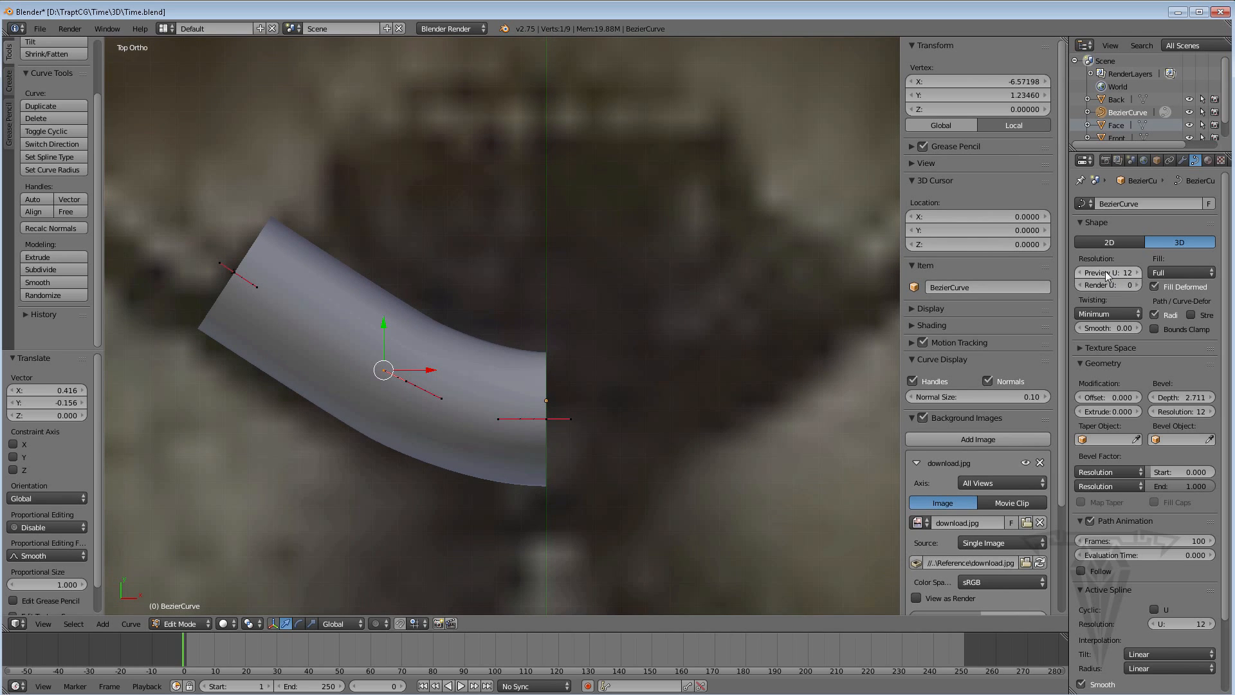
mouse_move(1108, 273)
mouse_down()
mouse_move(1126, 273)
mouse_move(1076, 272)
mouse_up()
key(z)
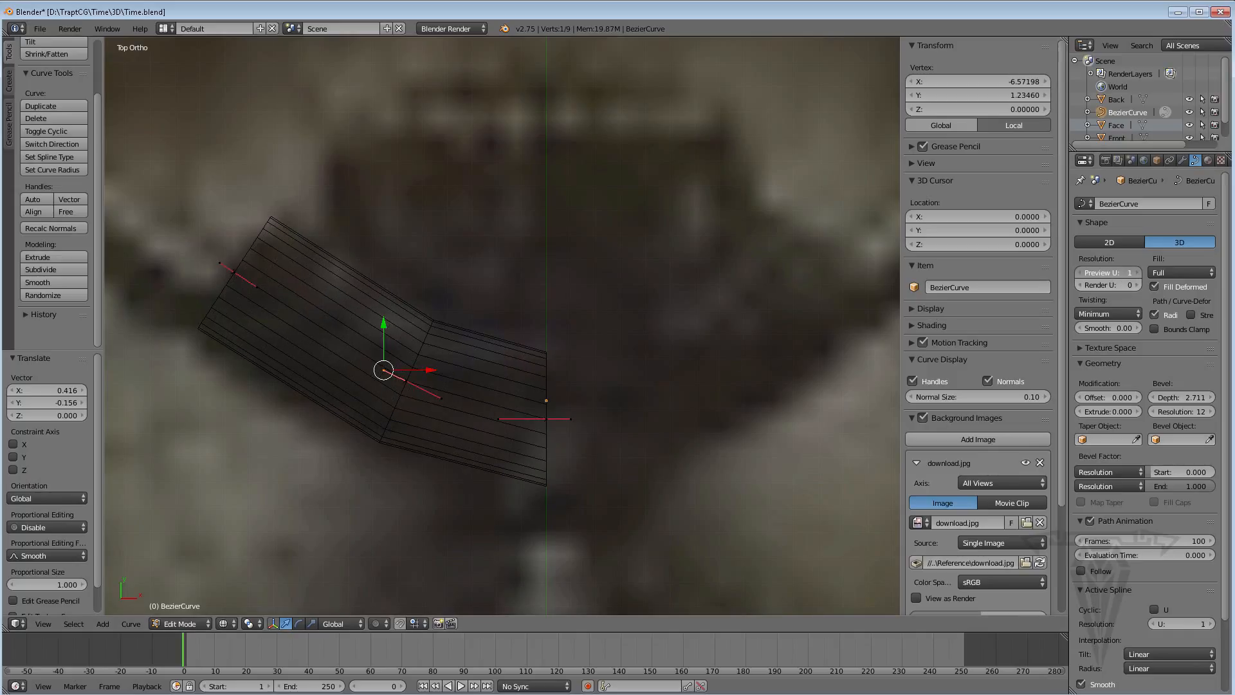
mouse_move(1108, 273)
mouse_down()
mouse_move(1122, 273)
mouse_move(1104, 272)
mouse_up()
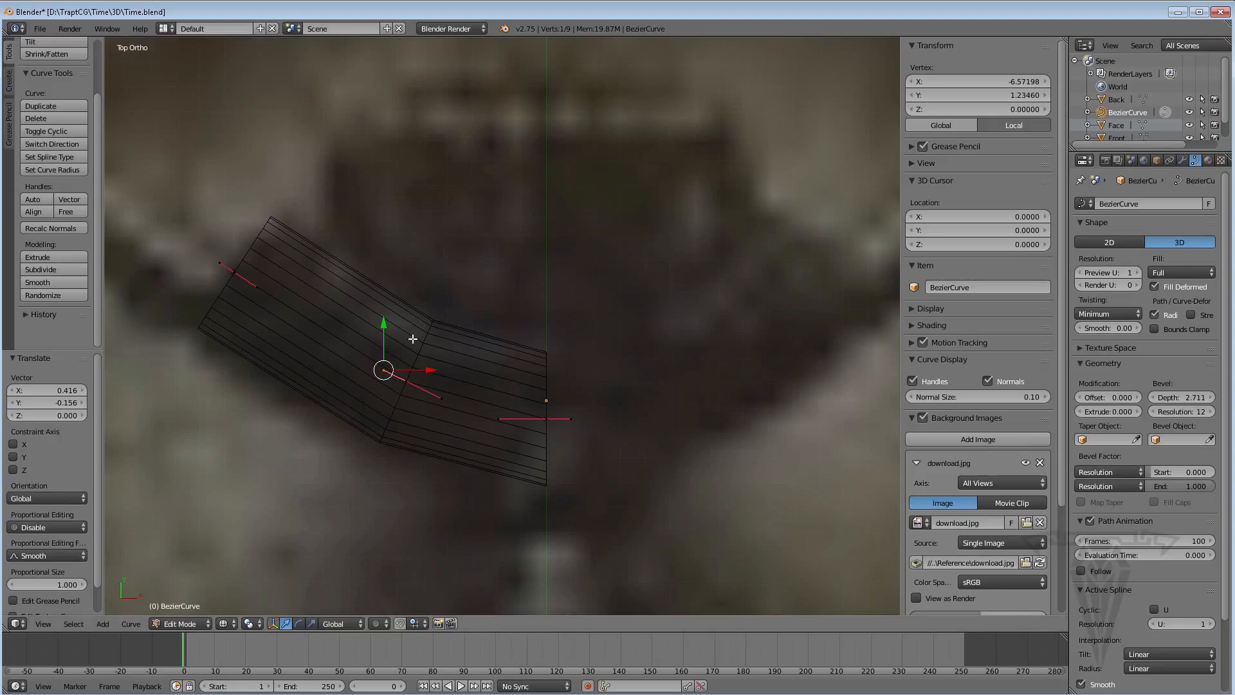
key(z)
shift+middle_drag(399, 347, 395, 333)
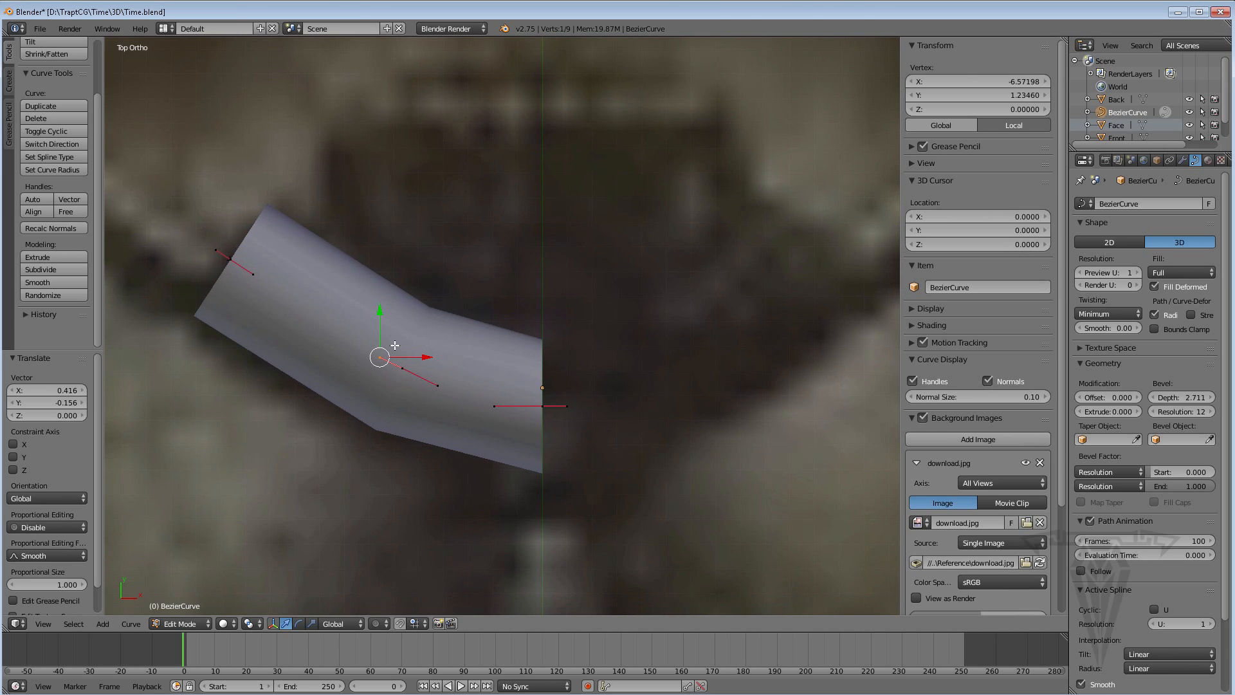
Move the middle control point with its handles to about X -5.803, Y 0.598
right_click(414, 353)
key(g)
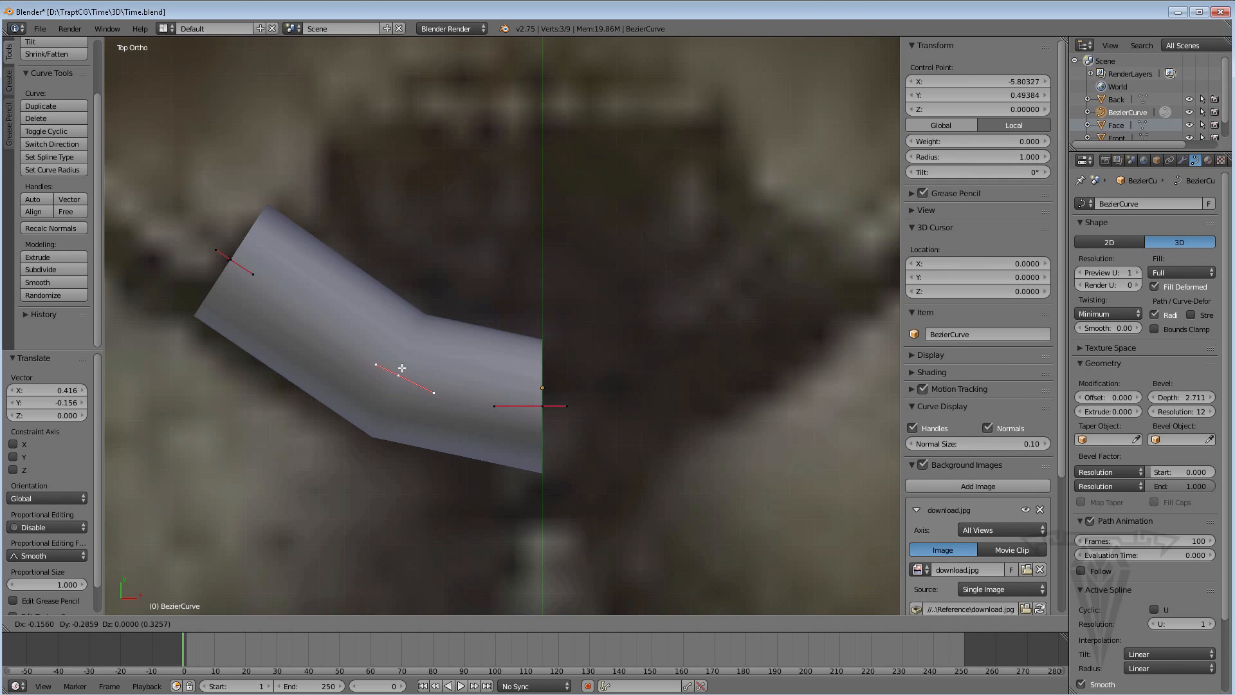
click(403, 365)
scroll(455, 380, down, 1)
shift+middle_drag(471, 383, 495, 393)
scroll(473, 405, down, 1)
scroll(455, 369, up, 1)
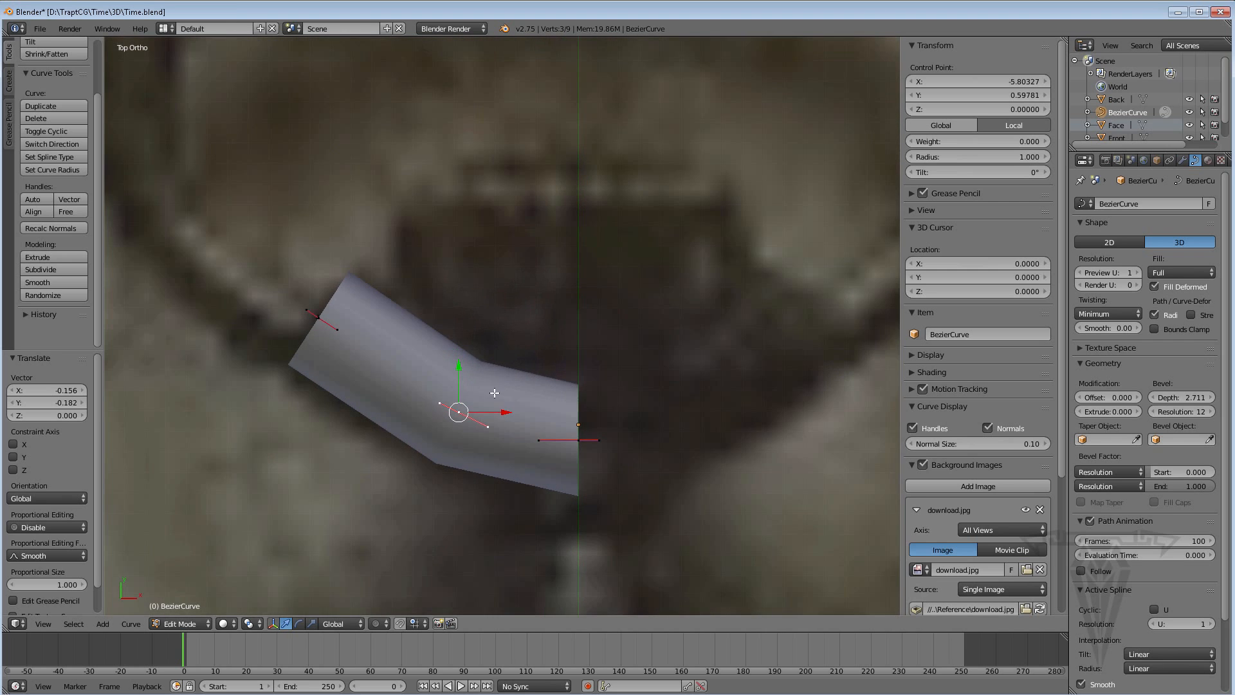
Reveal the hidden objects in Object Mode and thicken the tube to a bevel depth of about 3.031
shift+middle_drag(380, 345, 409, 352)
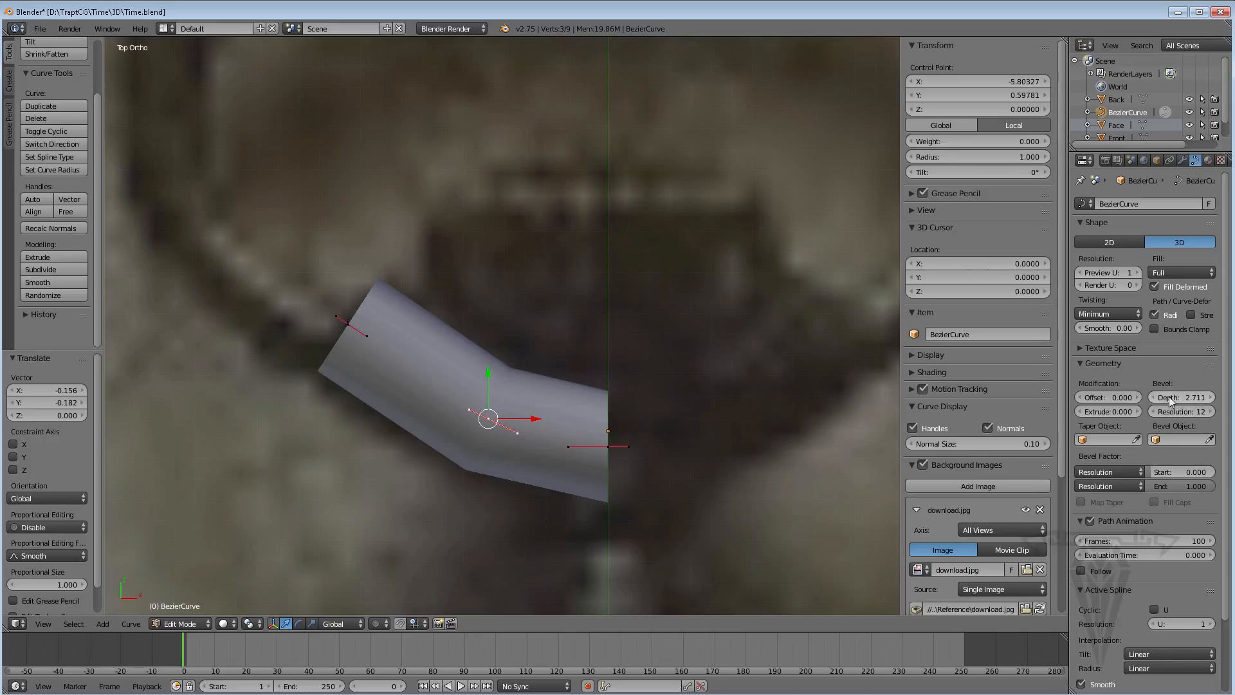
drag(1164, 397, 1193, 396)
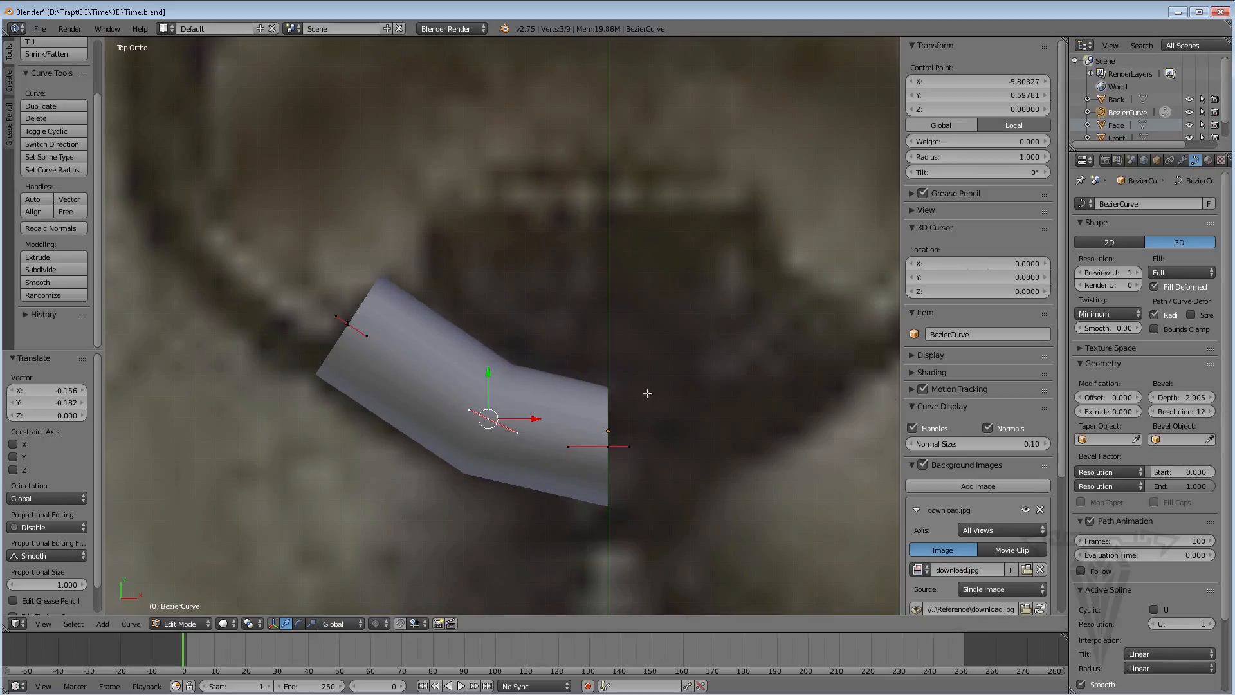
shift+middle_drag(648, 394, 630, 365)
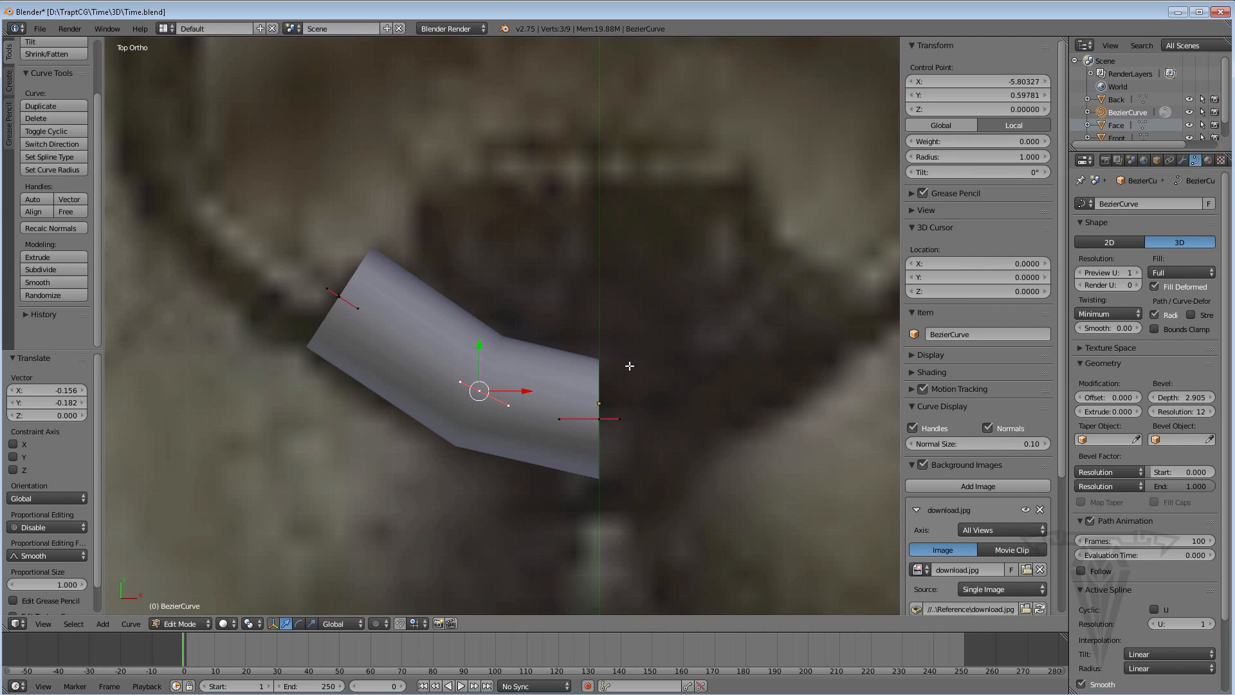
key(Tab)
key(alt+h)
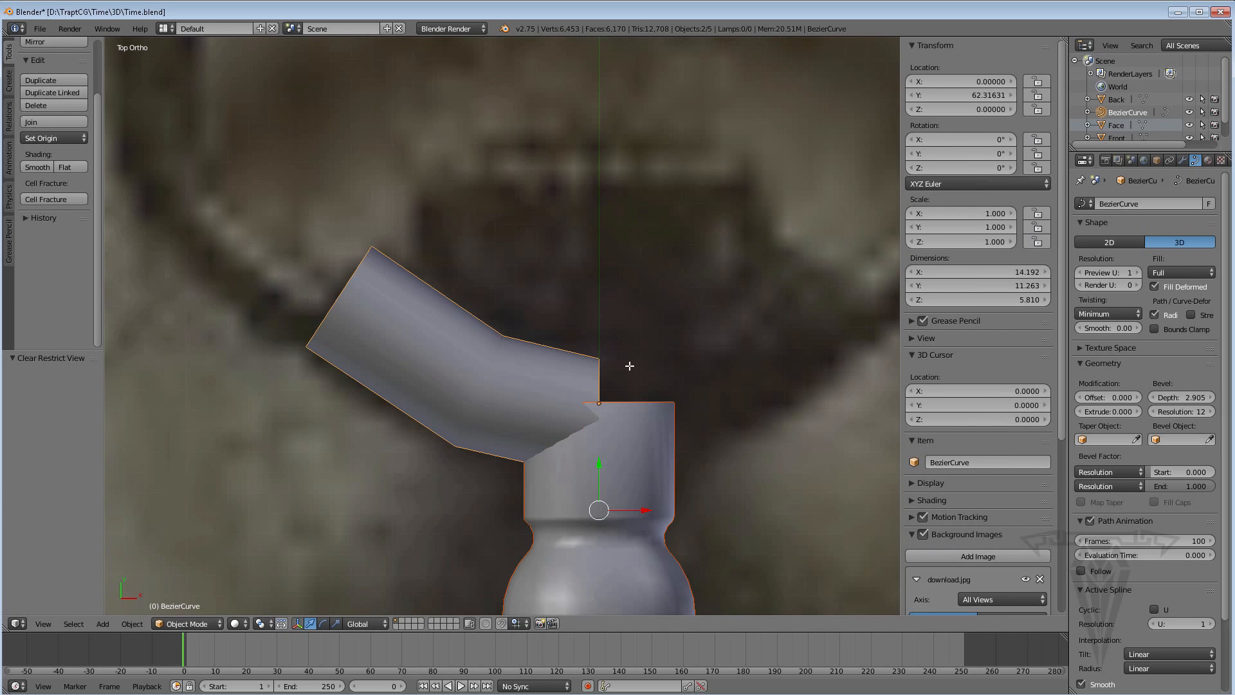
middle_drag(597, 415, 523, 435)
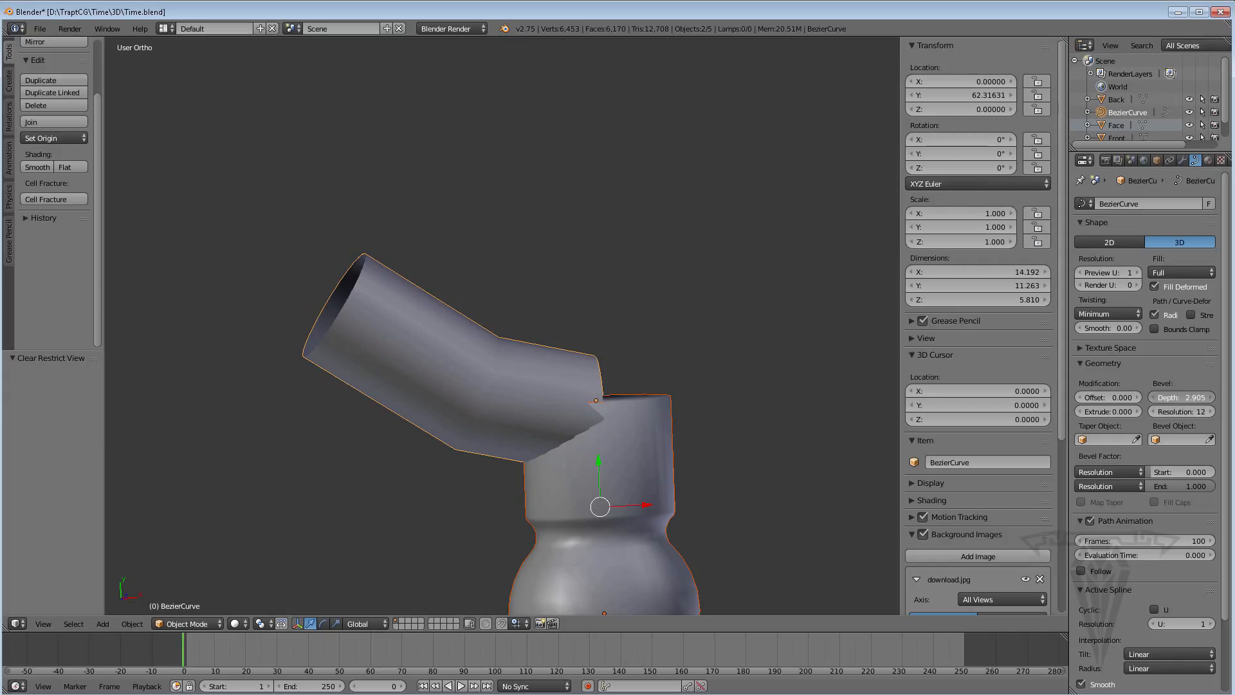
drag(1181, 397, 1191, 397)
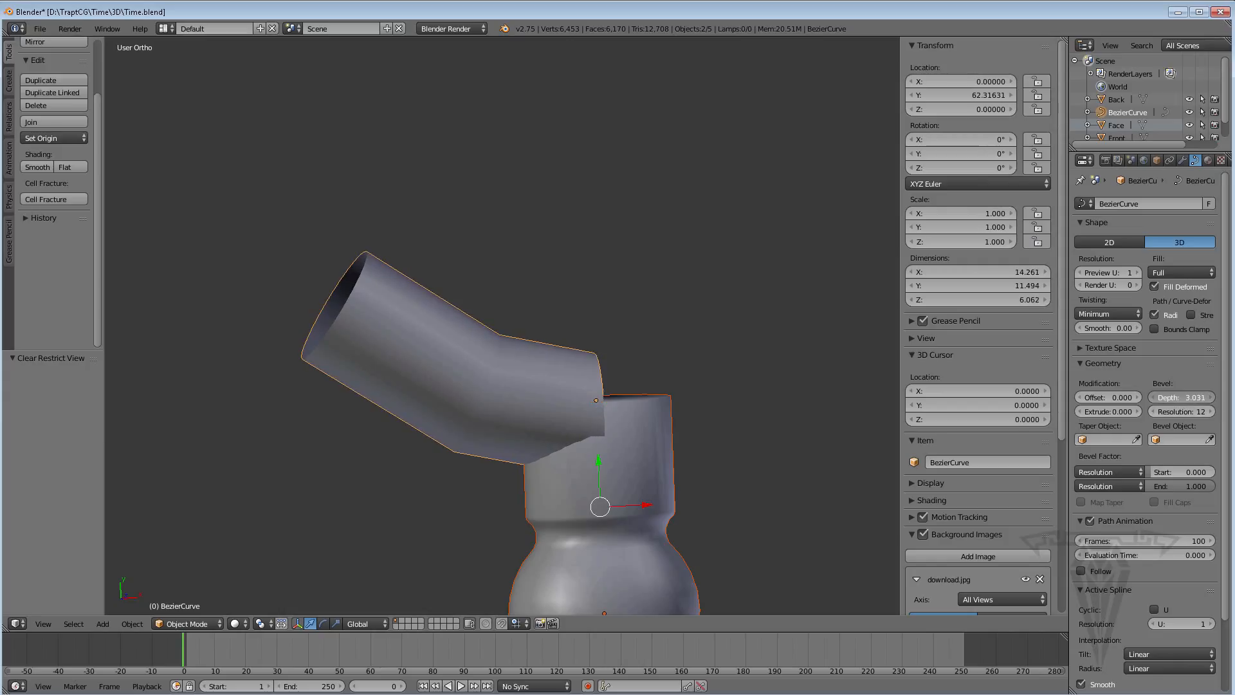
mouse_move(535, 412)
middle_down()
mouse_move(631, 406)
mouse_move(643, 438)
mouse_move(469, 420)
mouse_move(516, 416)
middle_up()
key(KP_7)
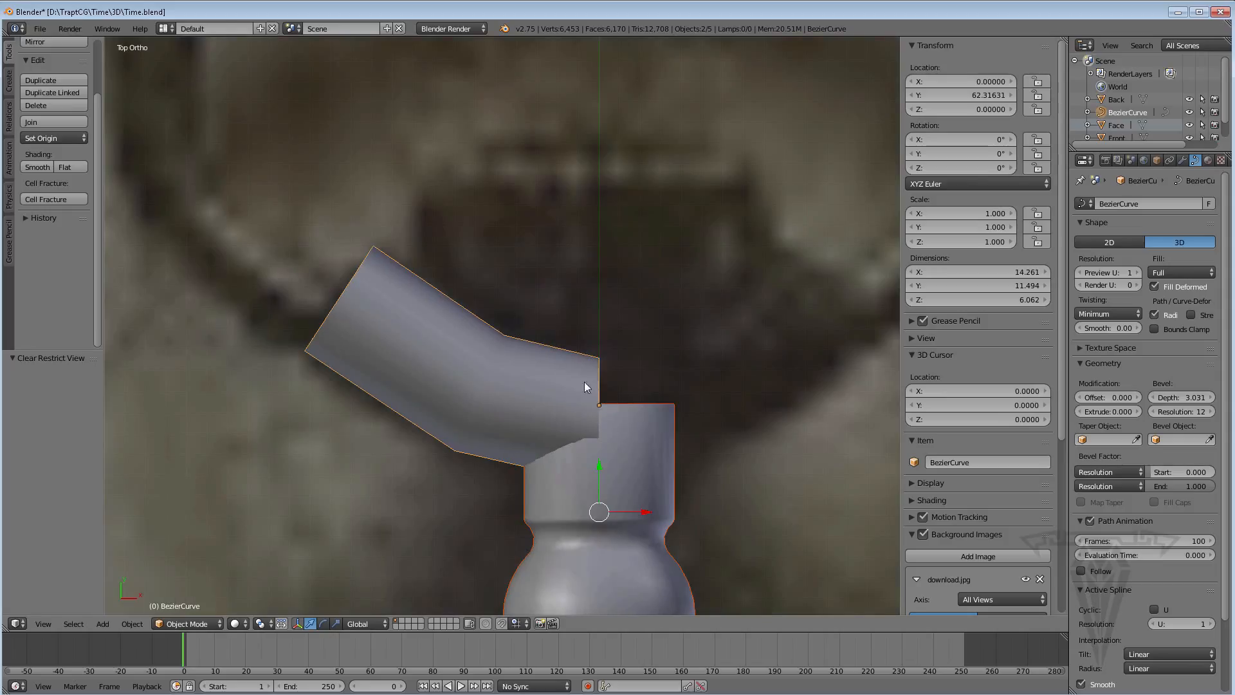
Convert the bevelled curve into a mesh with Mesh from Curve/Meta/Surf/Text
scroll(557, 402, down, 1)
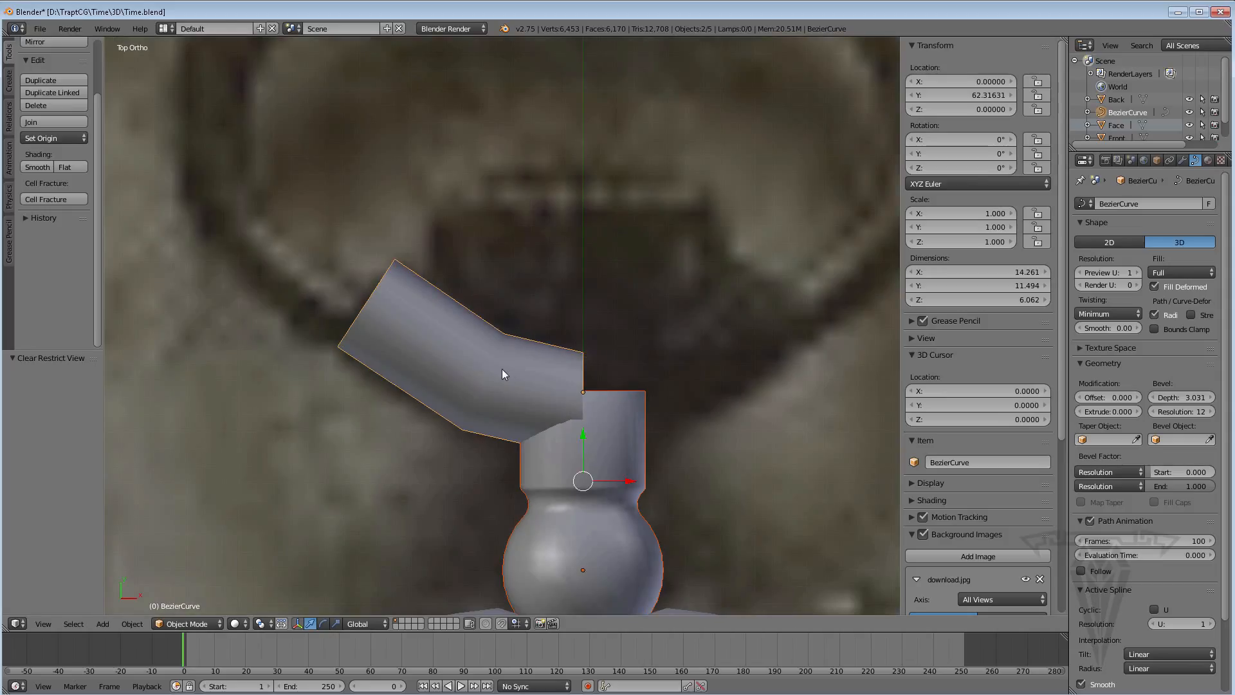
scroll(469, 342, up, 2)
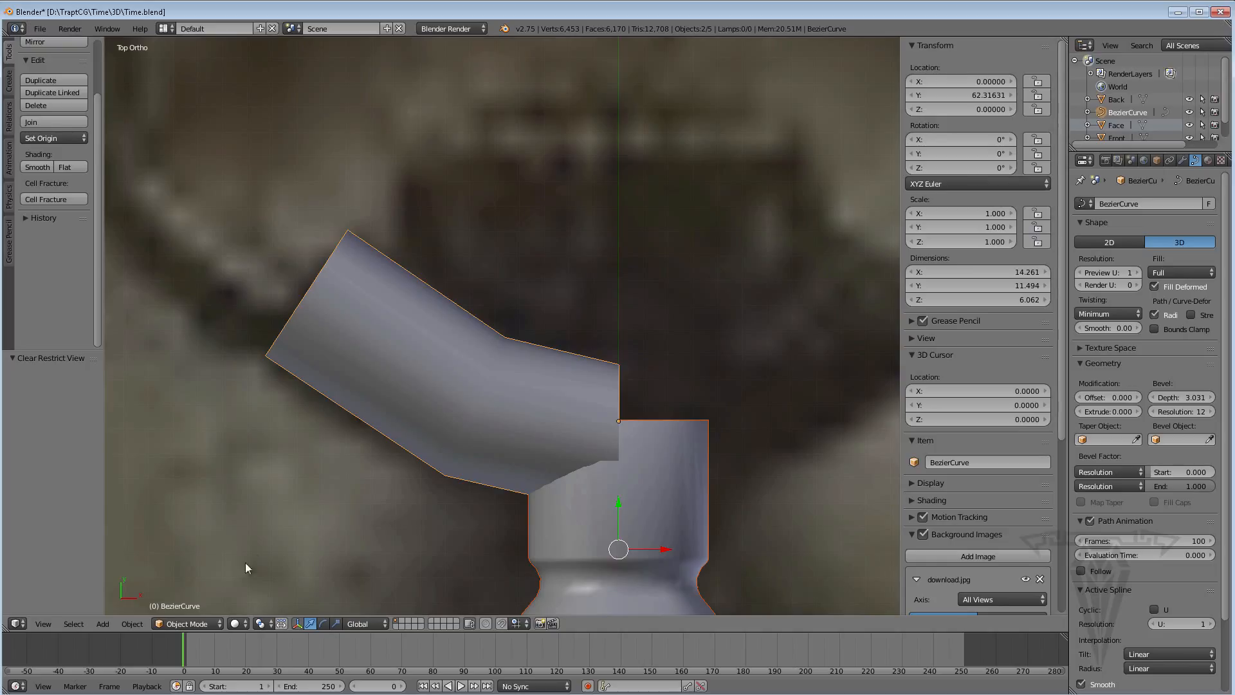
click(128, 623)
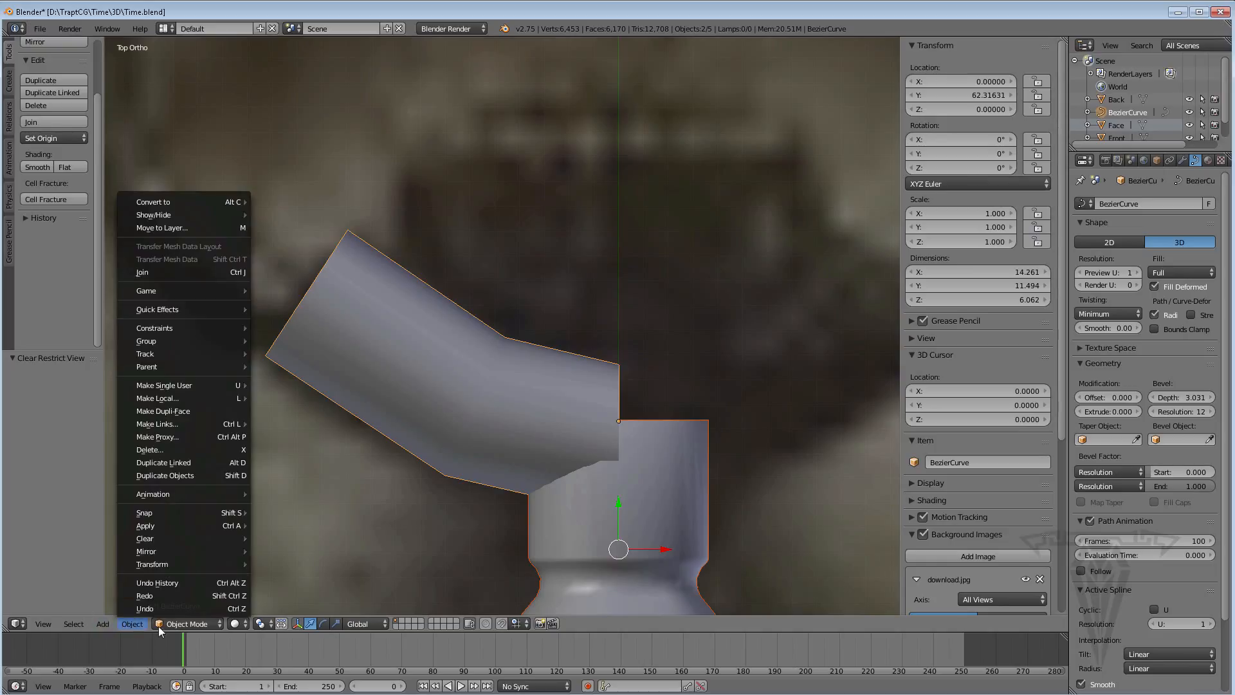
click(132, 624)
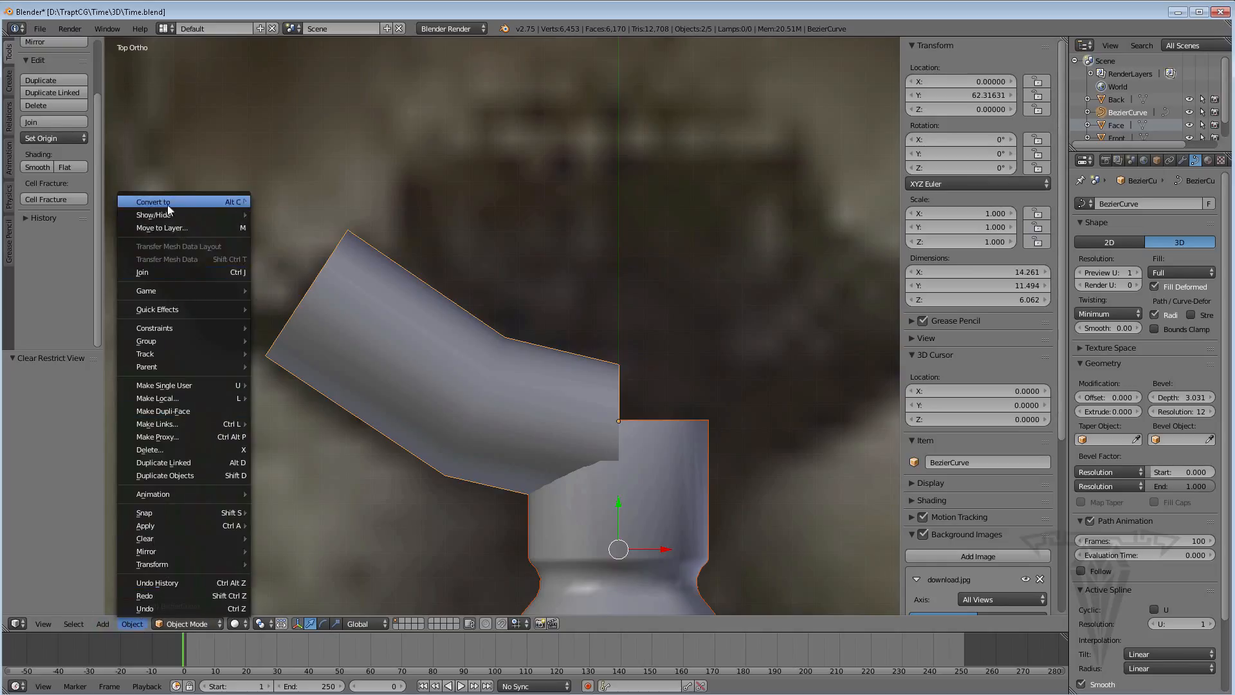
mouse_move(233, 205)
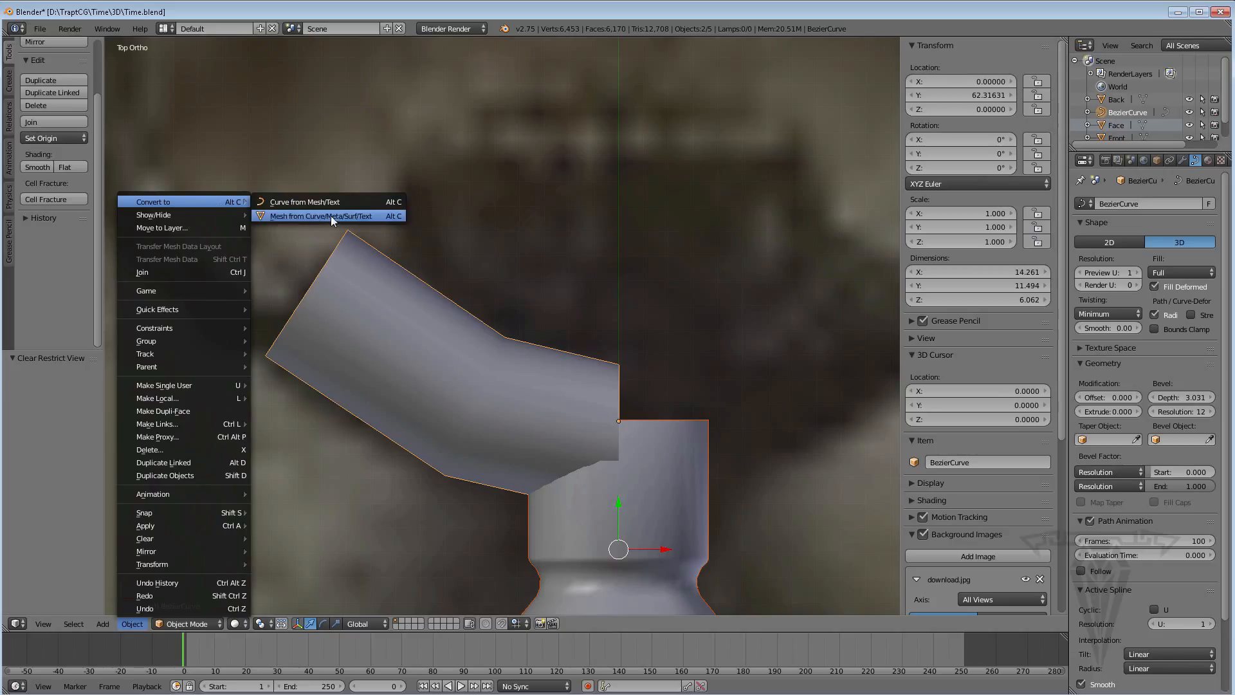
key(alt+c)
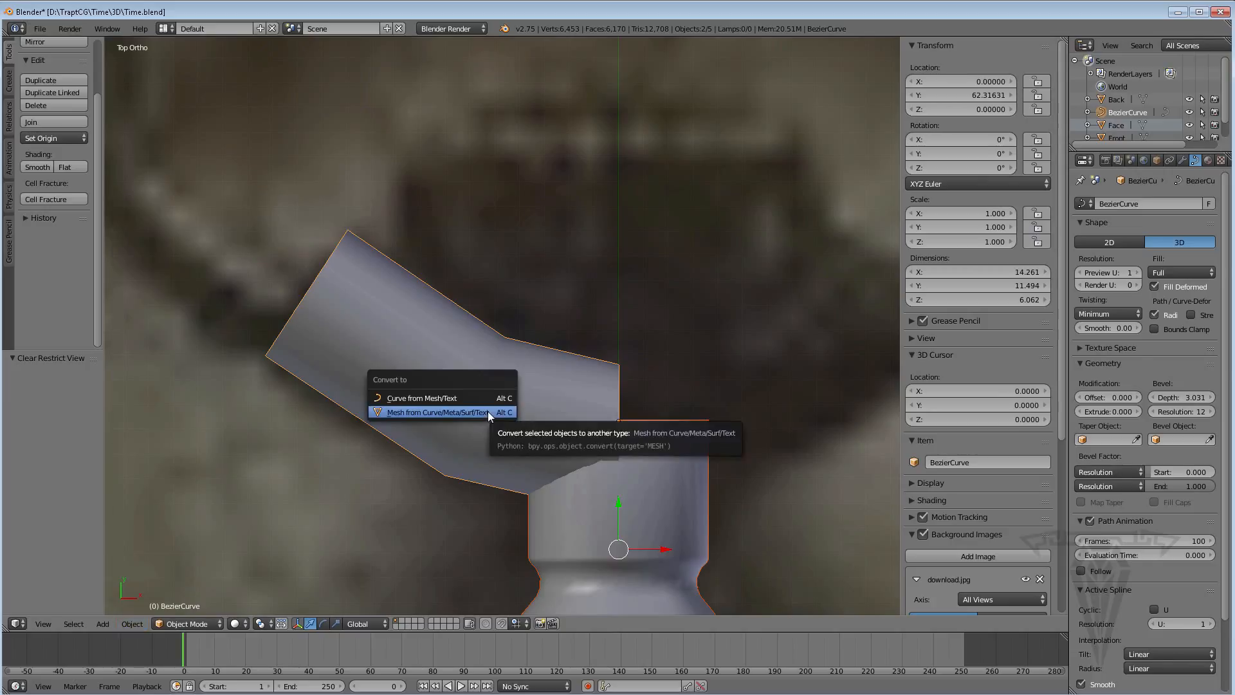
click(488, 413)
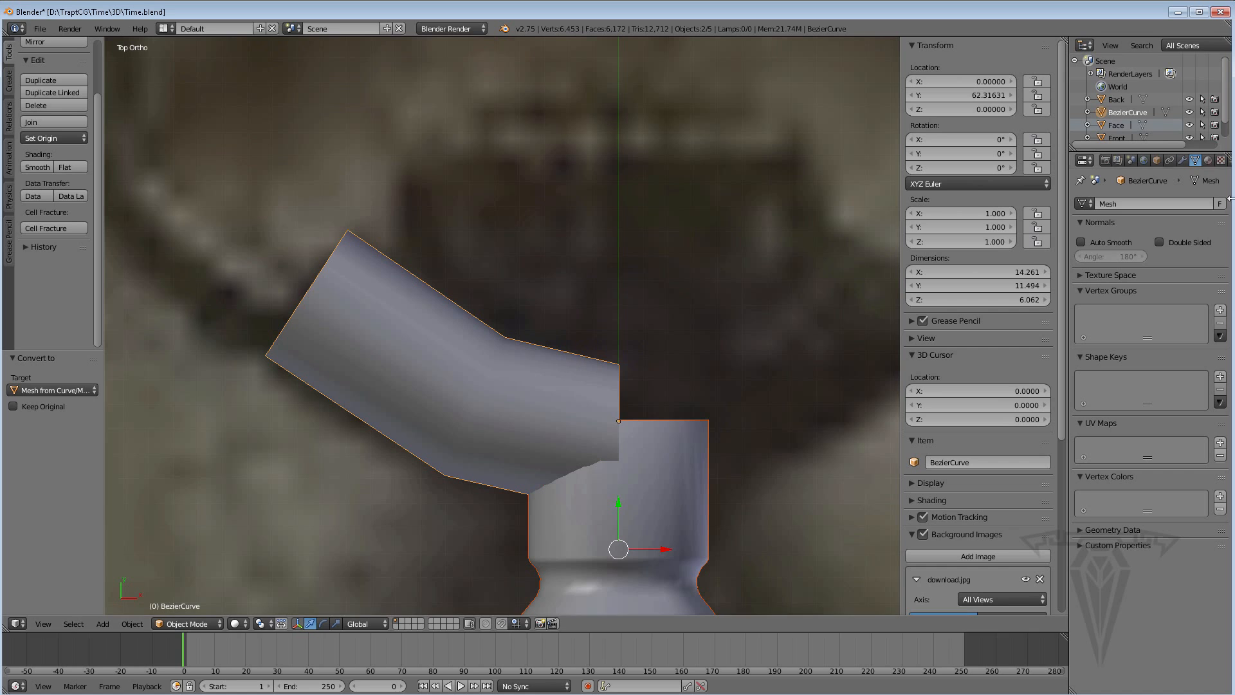
Bevel the edge loop at the tube's bend in Edit Mode with an offset of about 1.054 and 3 segments
shift+middle_drag(454, 394, 461, 407)
key(Tab)
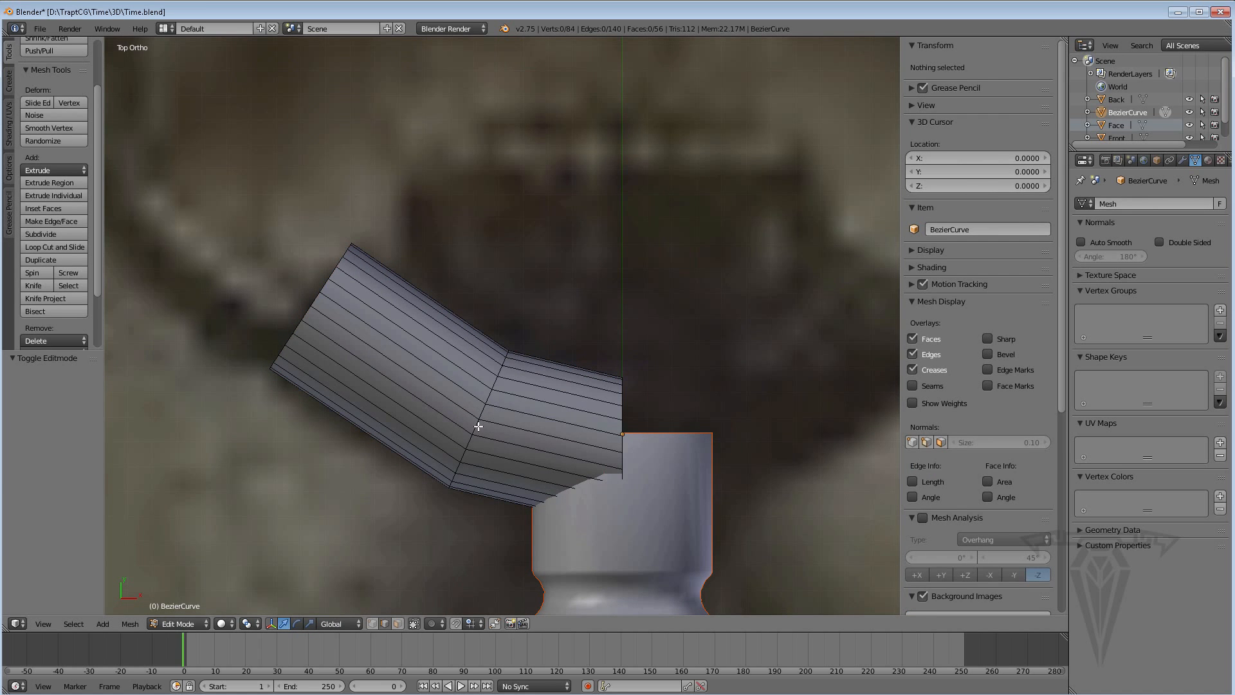
alt+right_click(477, 426)
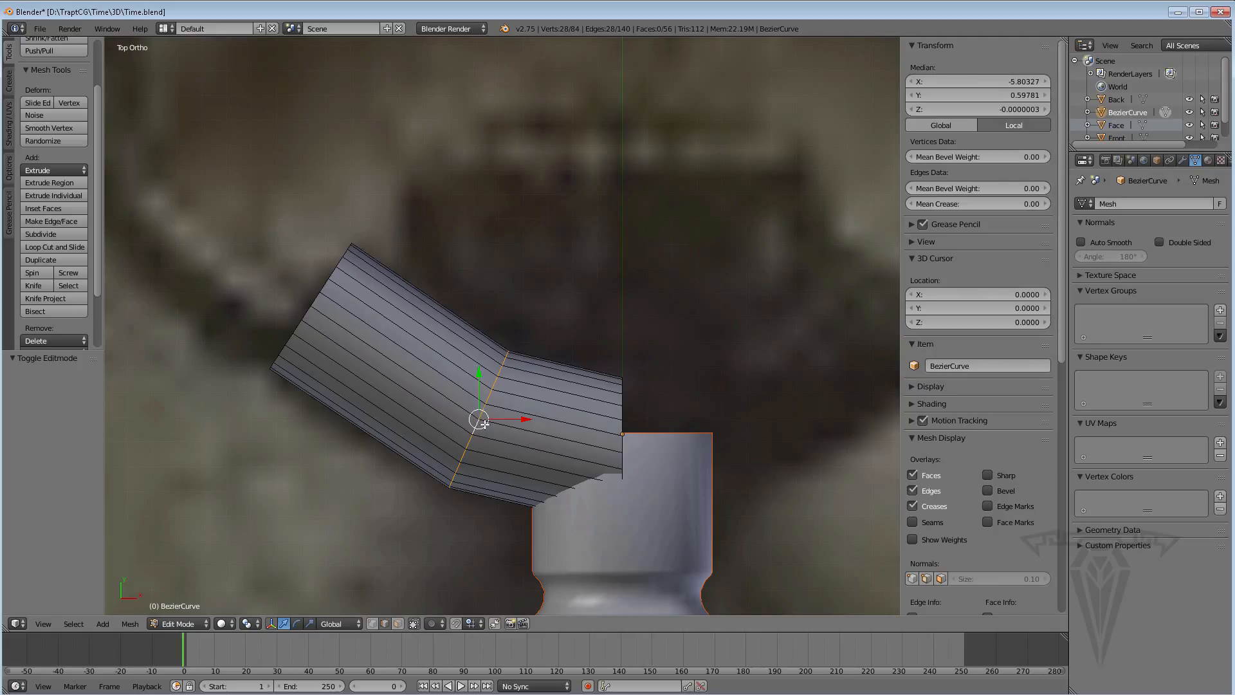
key(ctrl+b)
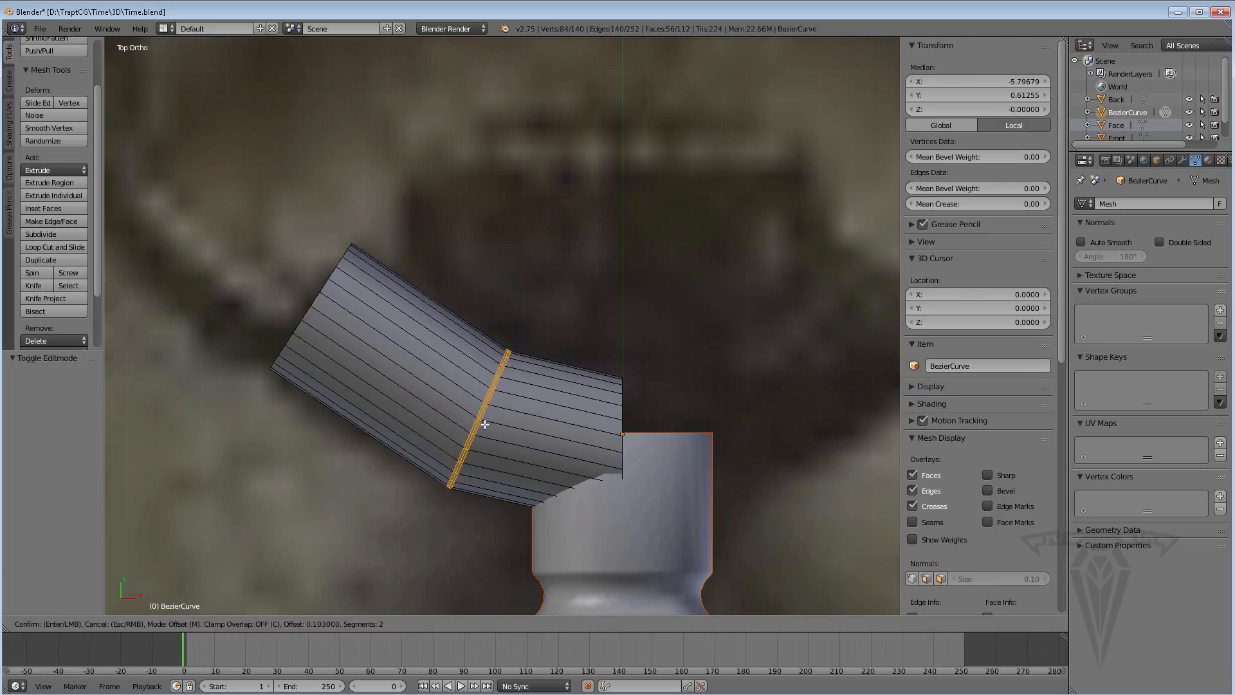
scroll(498, 423, up, 1)
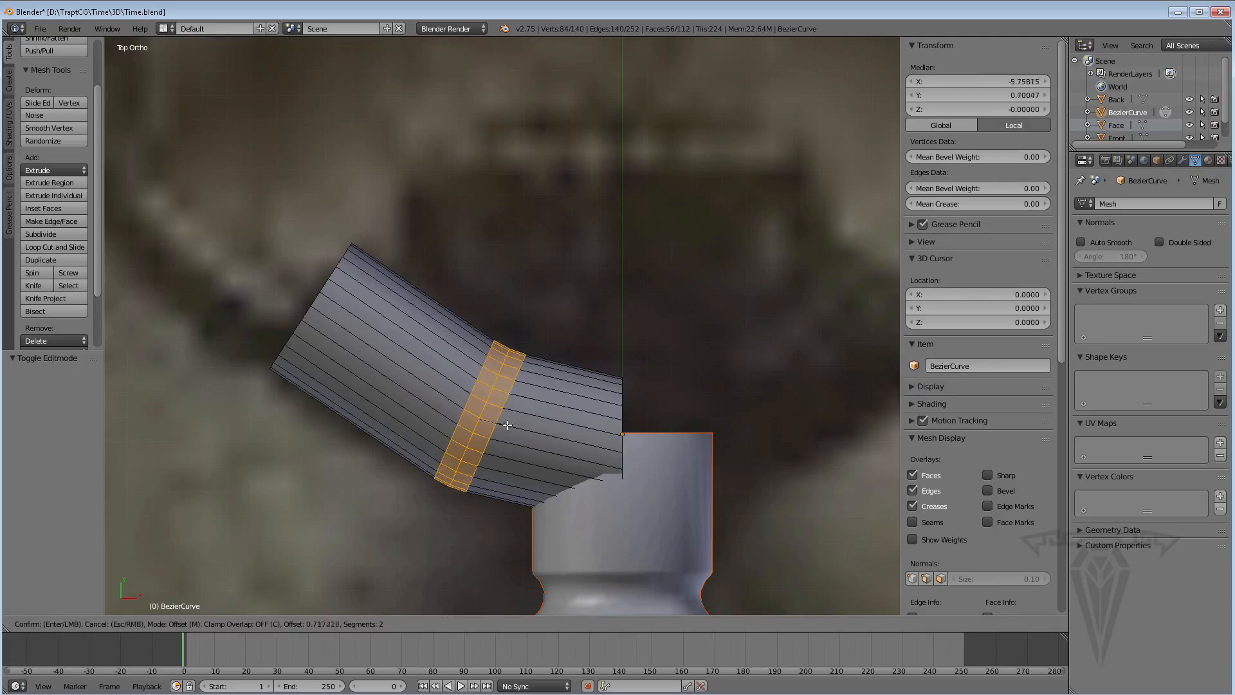
click(514, 426)
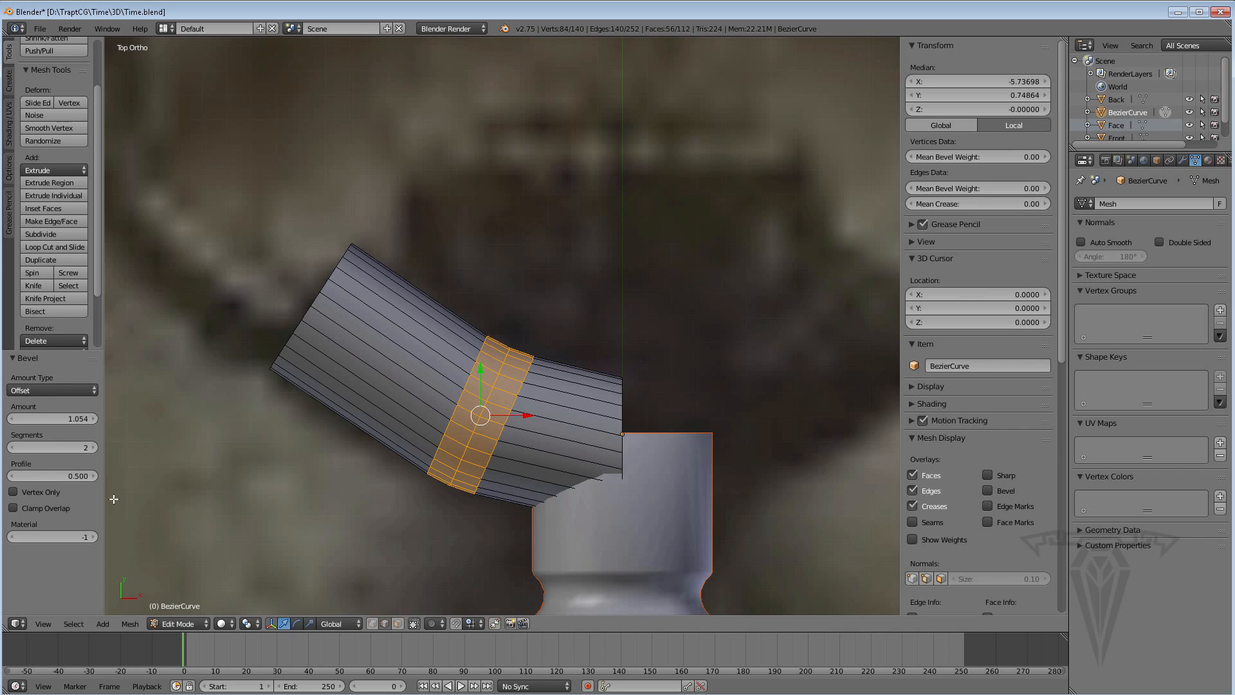
click(93, 447)
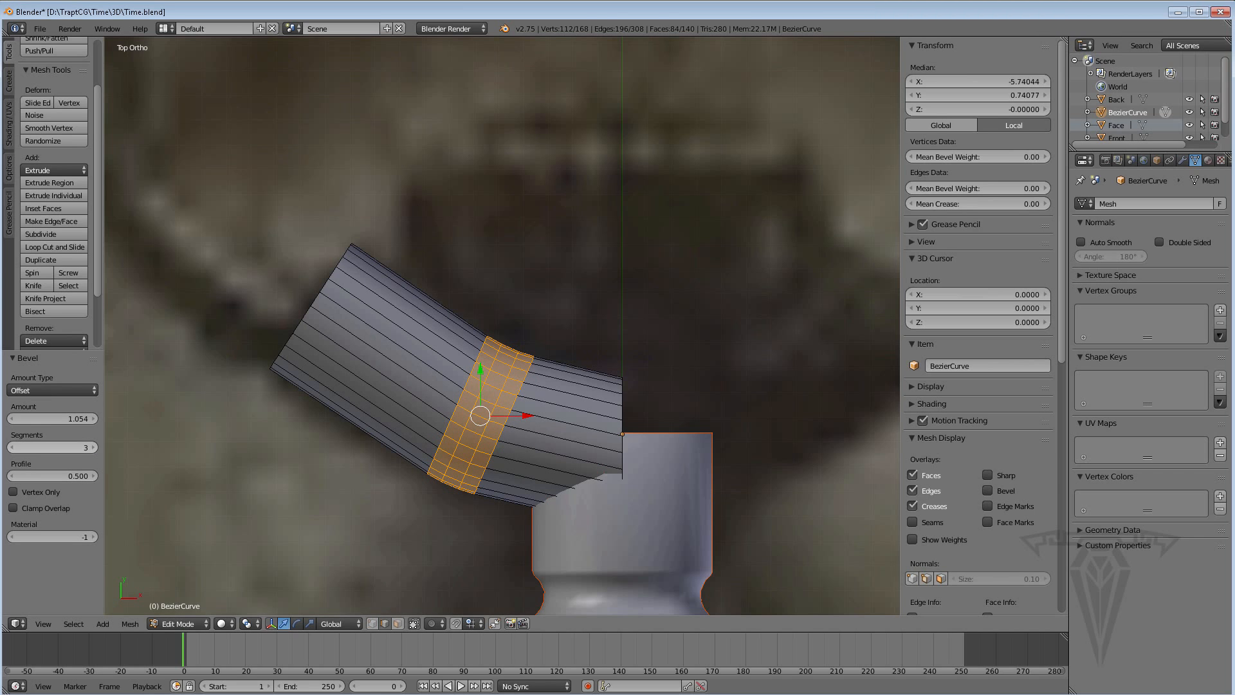
Select the boundary edge loop around the tube's open outer end
shift+middle_drag(589, 372, 528, 391)
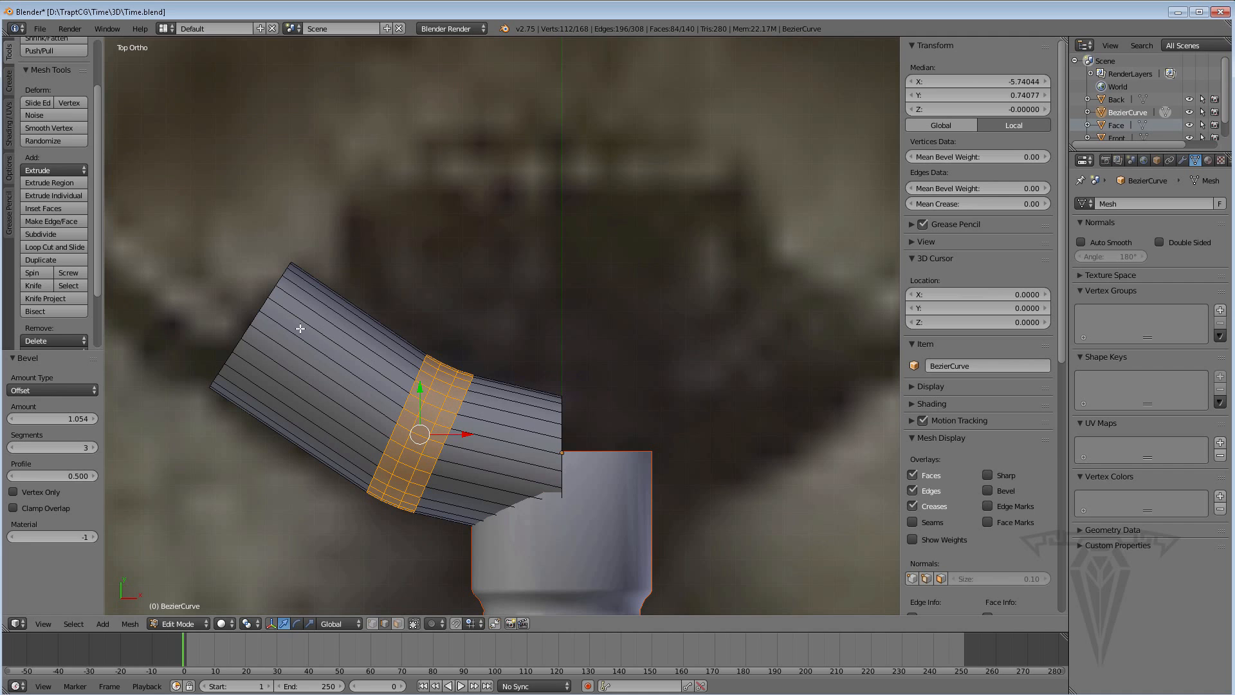
middle_drag(315, 347, 413, 357)
scroll(403, 353, up, 3)
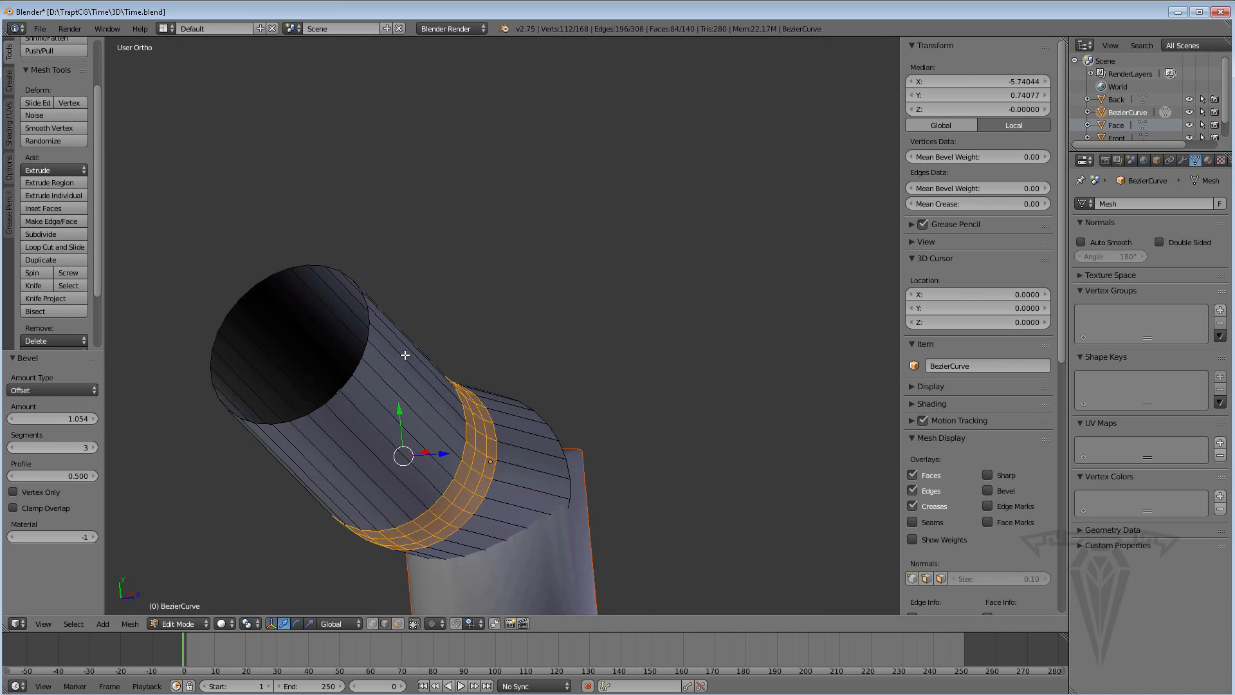
shift+middle_drag(356, 330, 441, 337)
alt+right_click(388, 346)
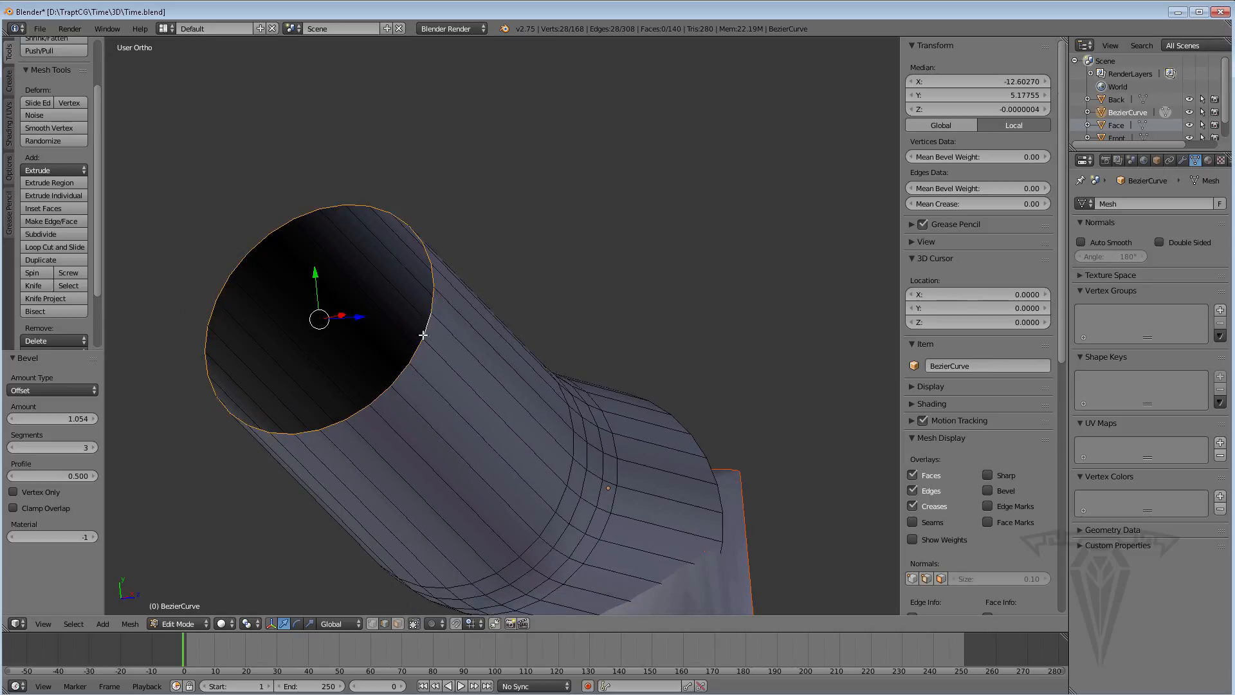
Try capping the open end with a single face, and try the triangulating Fill in its place
key(f)
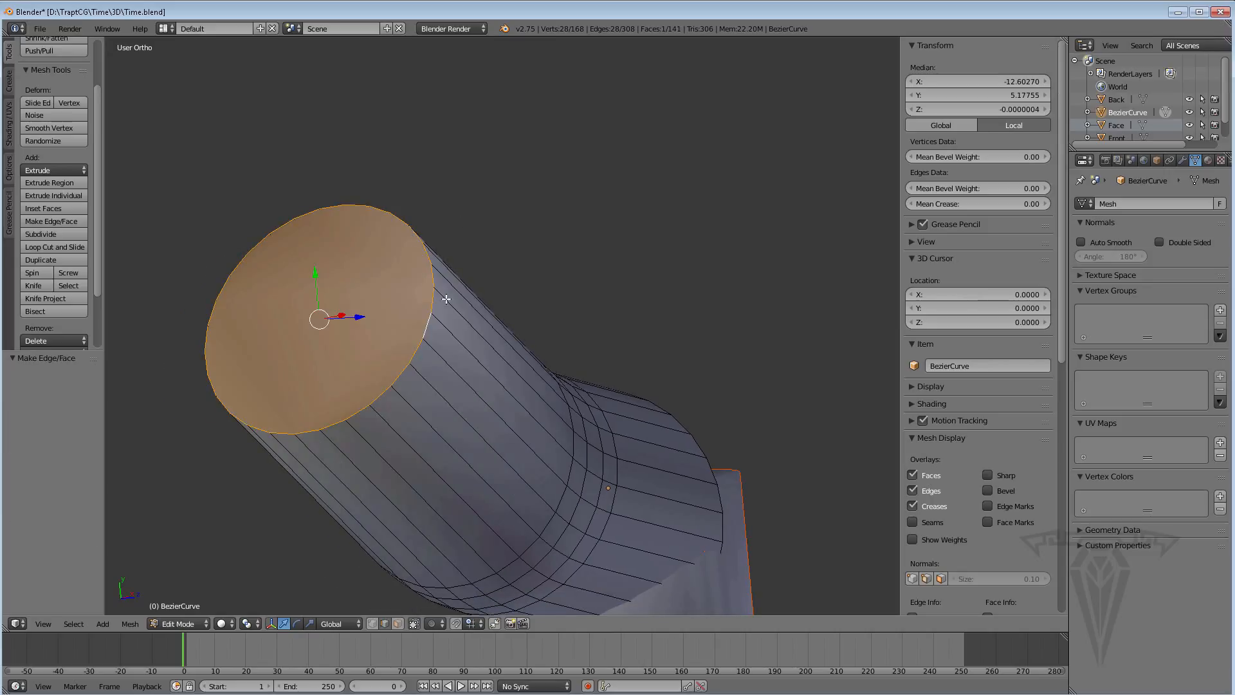
key(ctrl+z)
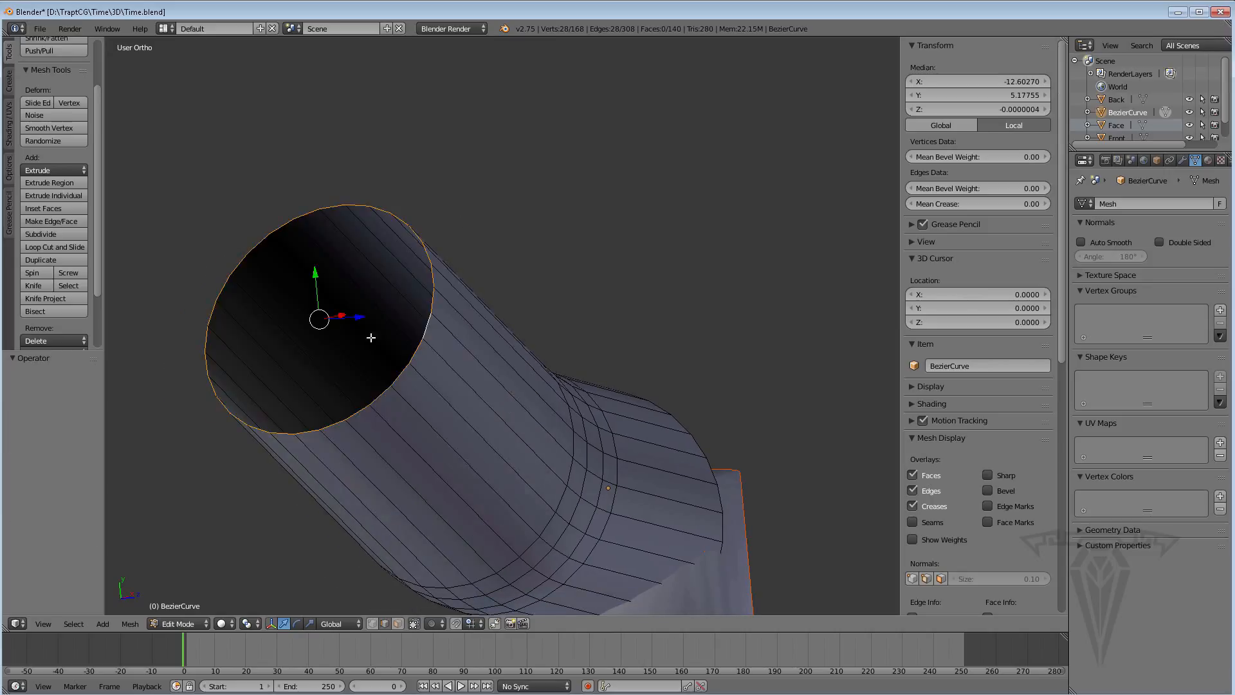
click(130, 623)
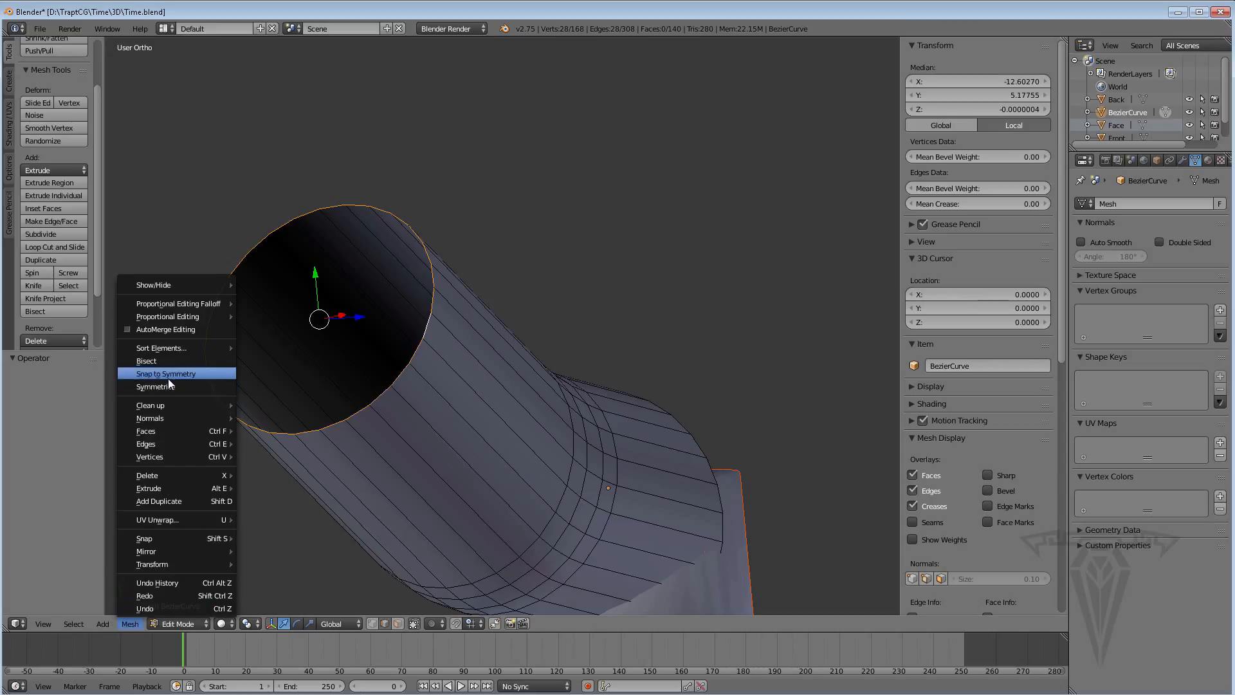
mouse_move(169, 446)
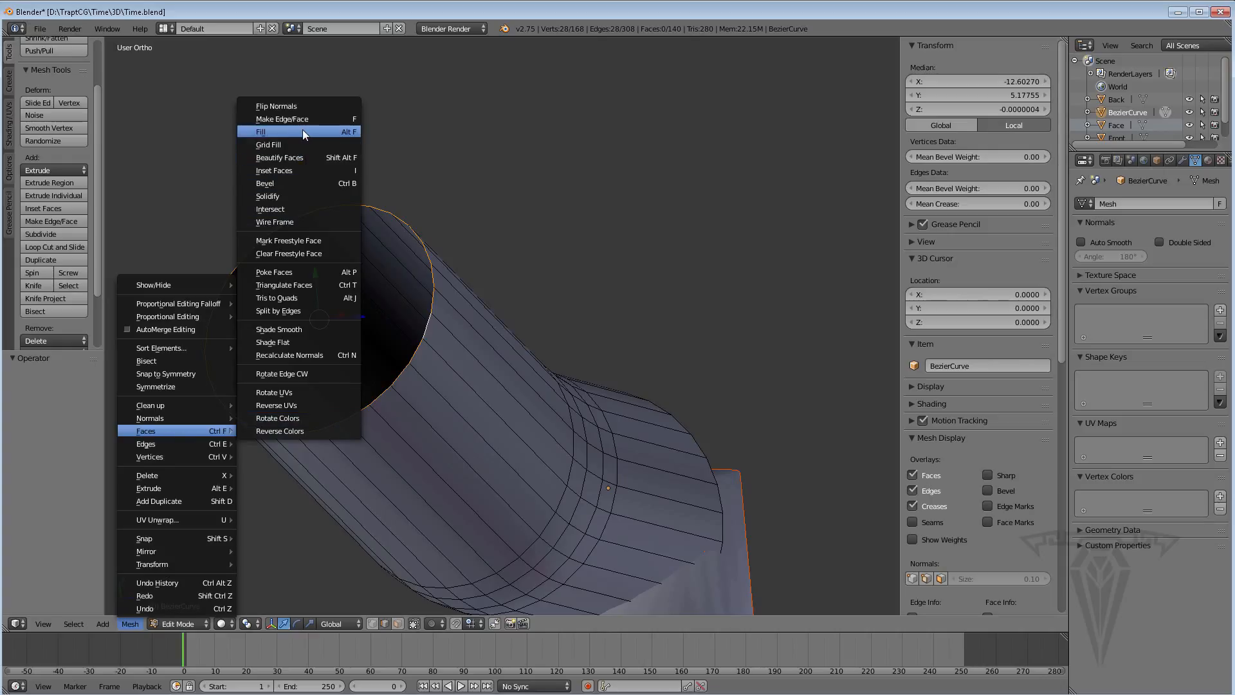
click(335, 132)
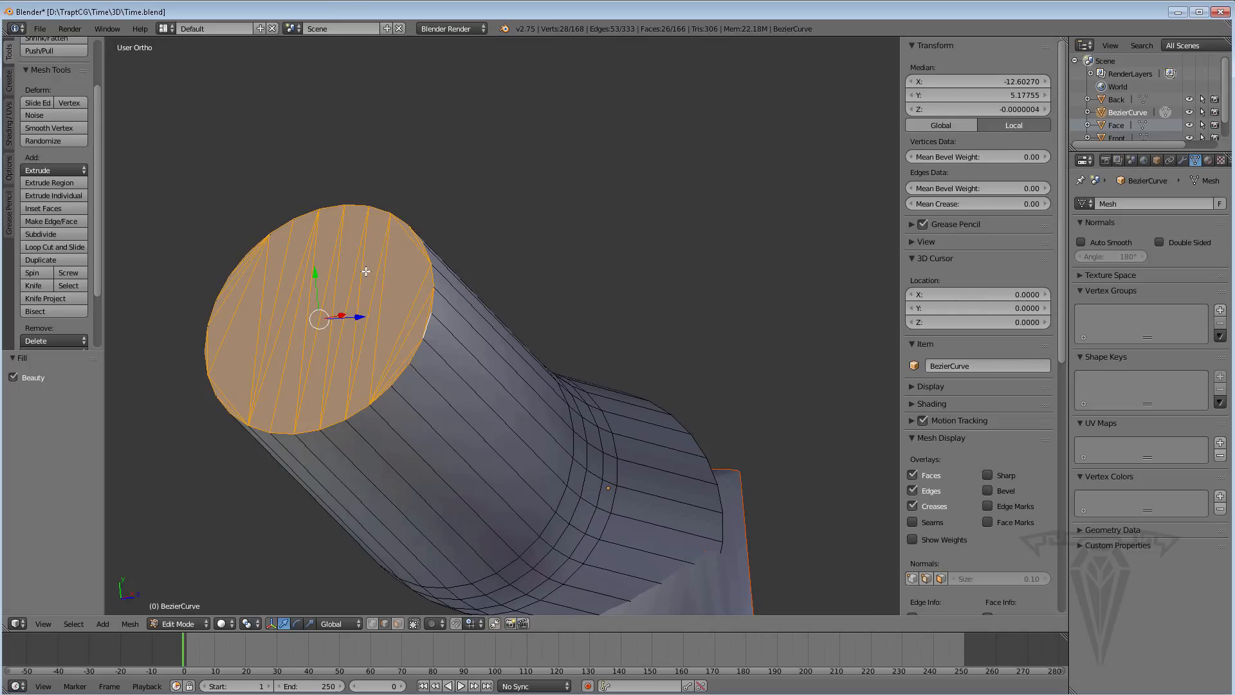
scroll(365, 272, up, 2)
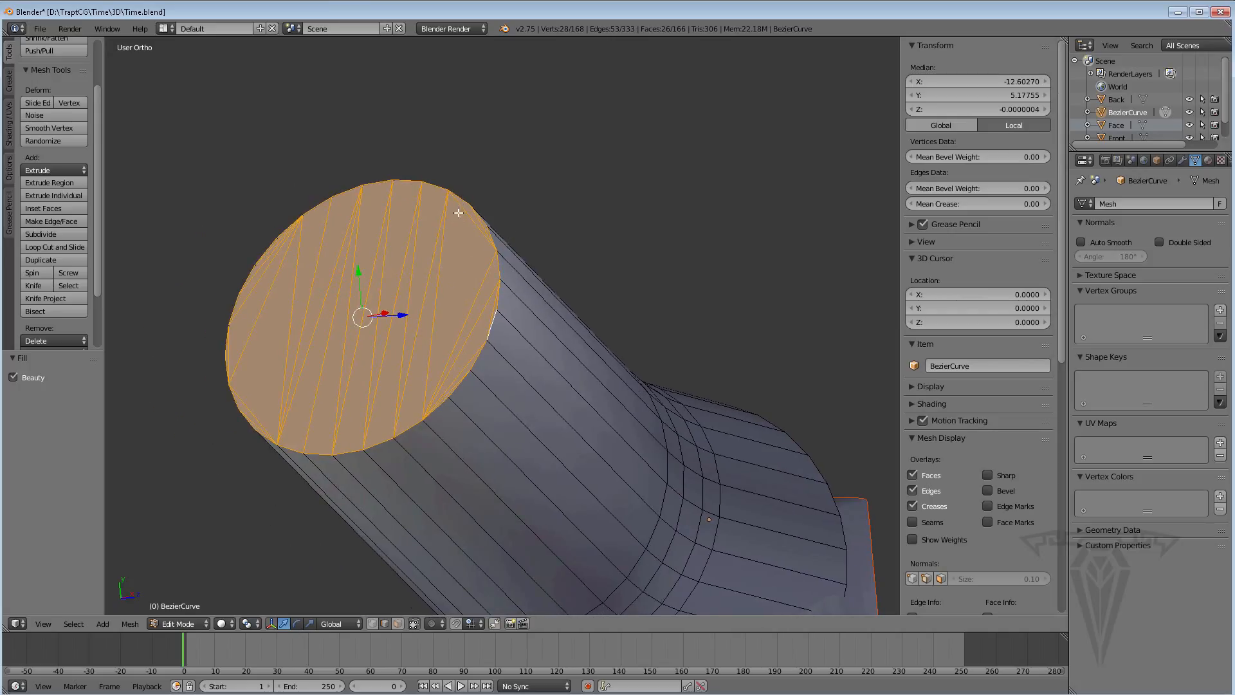
Try Beautify Faces on the triangulated cap, undo it, and delete the cap's faces
click(130, 624)
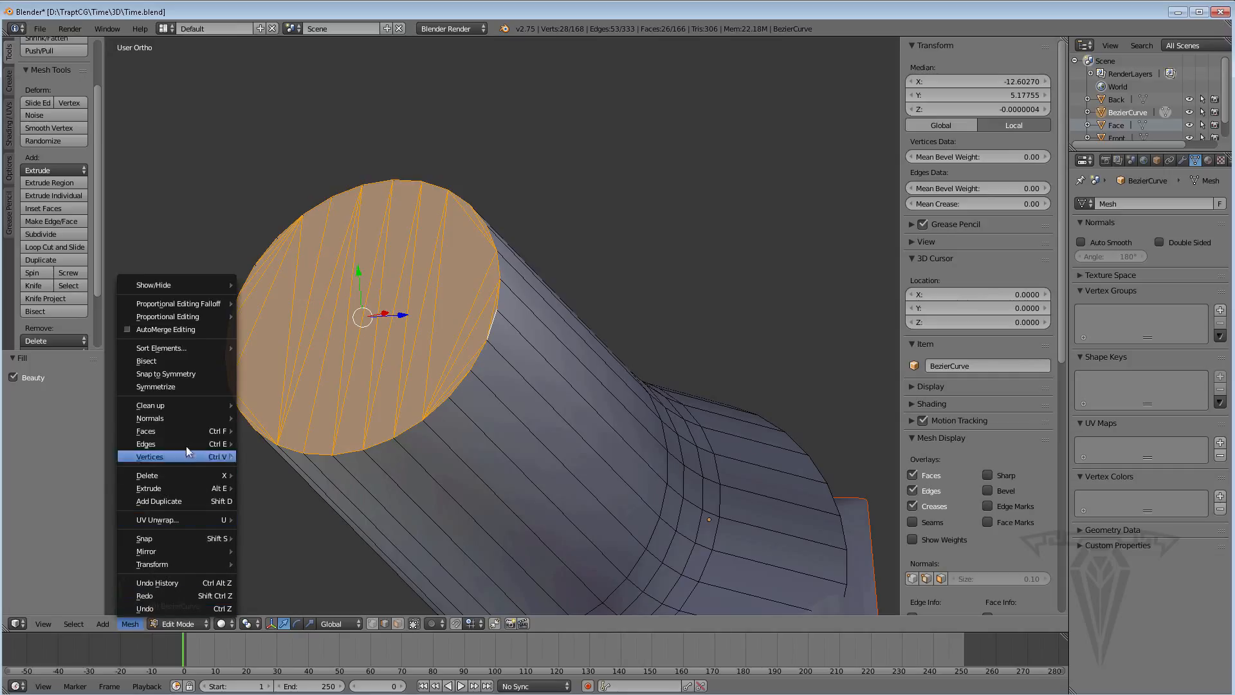
mouse_move(185, 442)
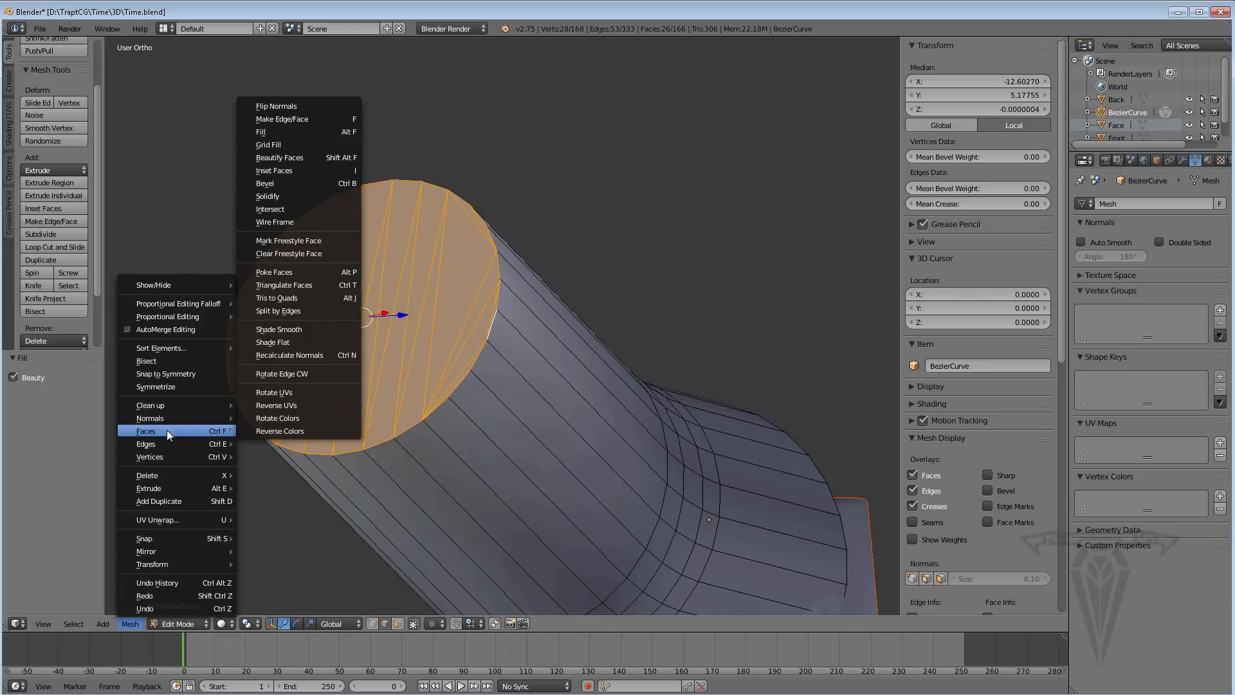
click(319, 159)
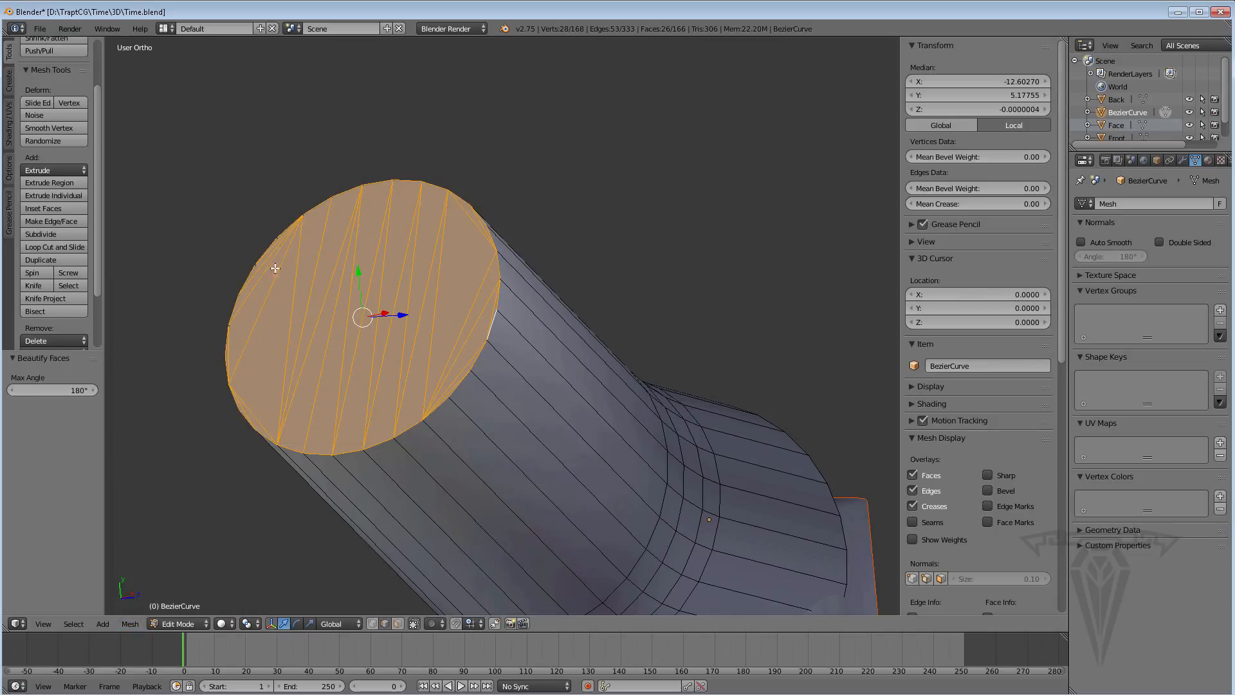
key(ctrl+z)
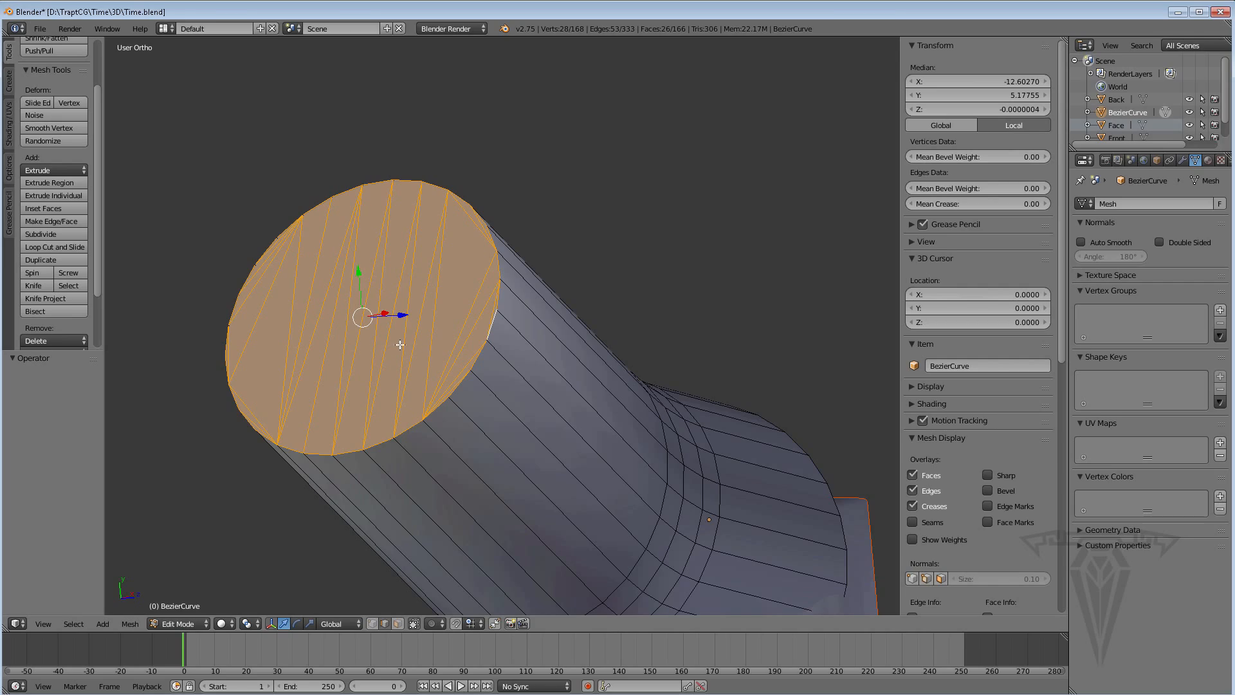
middle_drag(399, 344, 423, 411)
key(x)
click(421, 355)
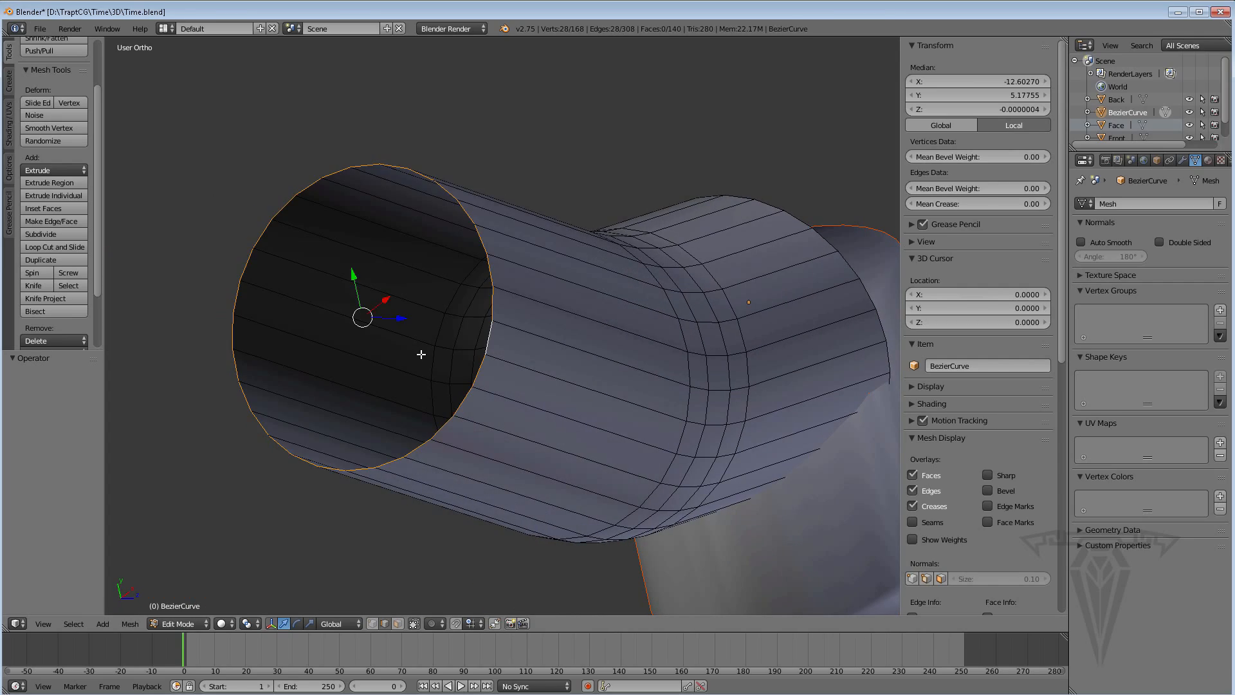
Cap the tube's outer end with a single face and shade that face flat
key(f)
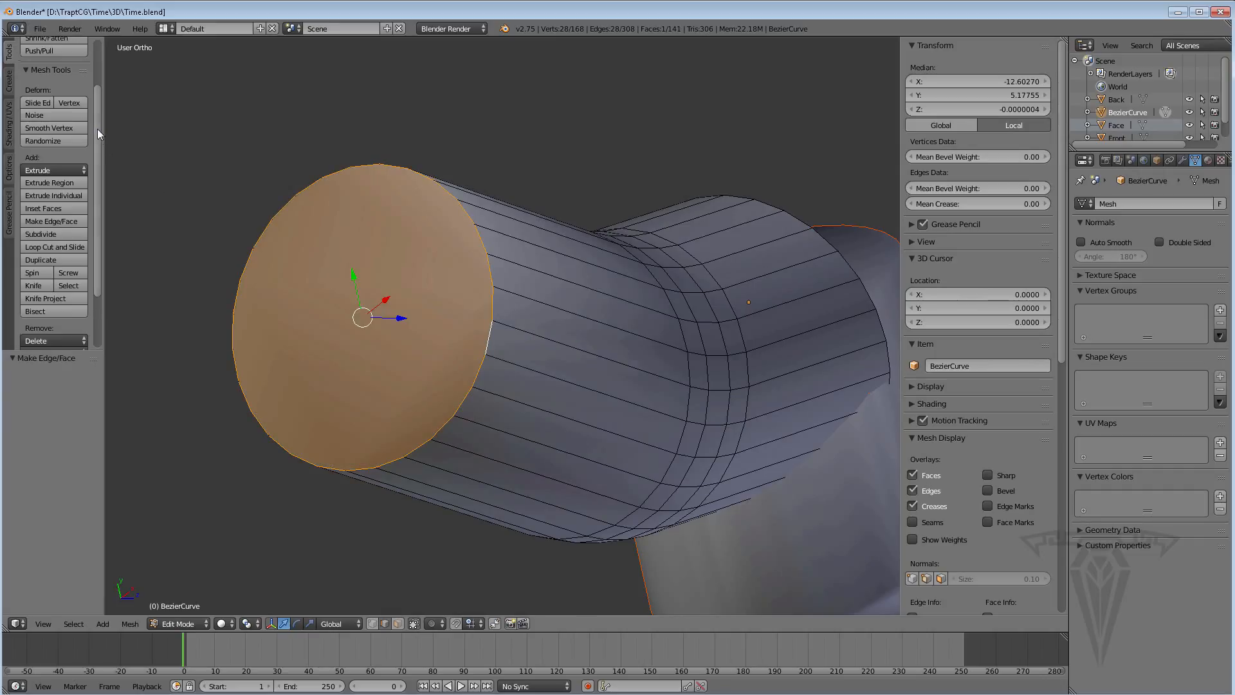
scroll(98, 128, down, 1)
key(w)
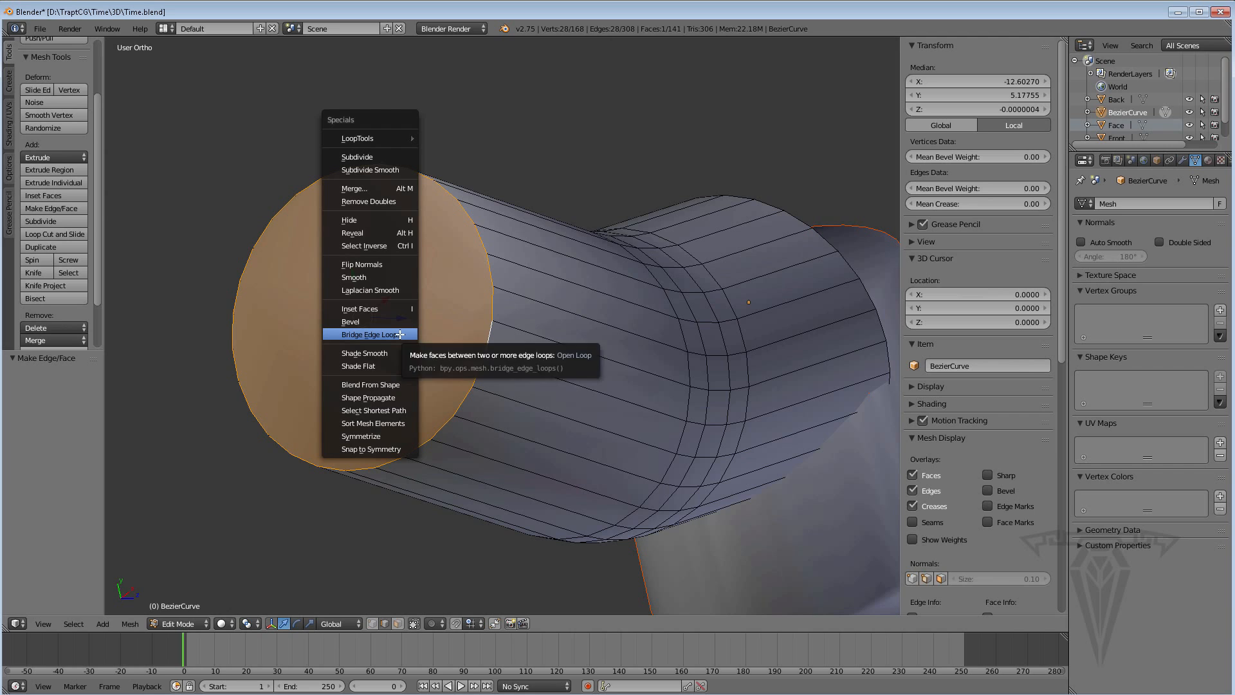
click(373, 365)
key(KP_6)
key(KP_6)
key(KP_6)
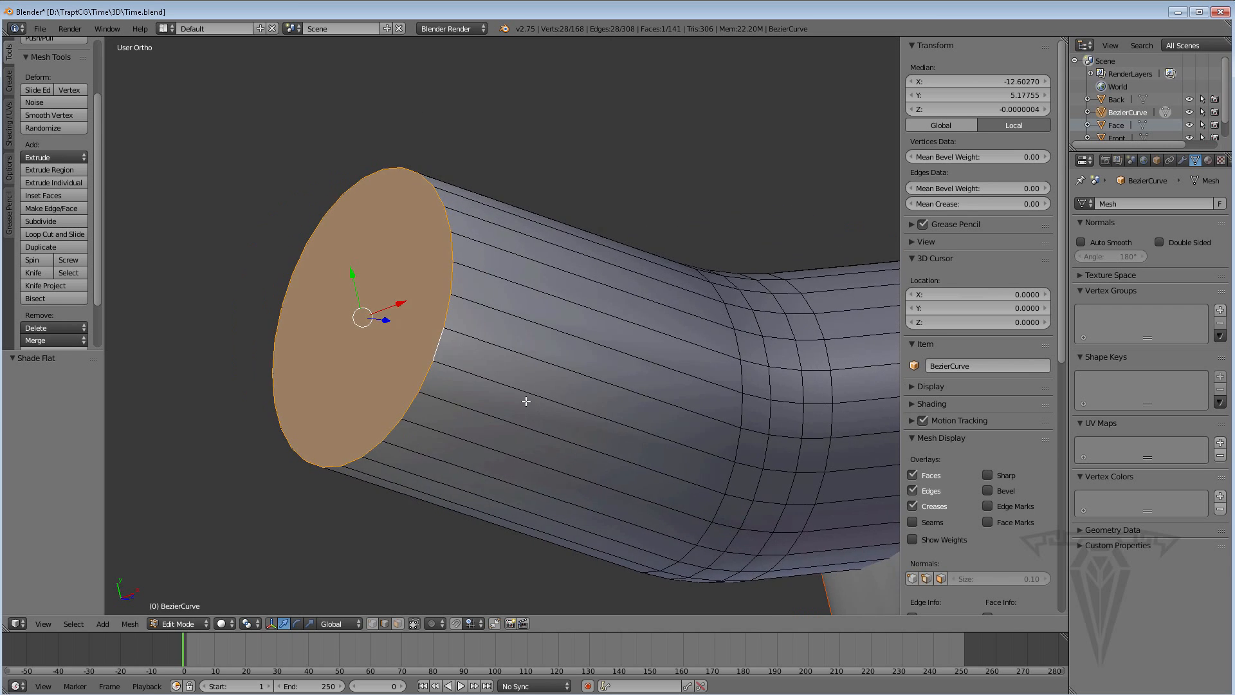
Return to Object Mode and mirror the tube across X with a Mirror modifier
key(Tab)
scroll(579, 405, down, 2)
shift+middle_drag(566, 406, 499, 393)
middle_drag(596, 458, 555, 434)
scroll(558, 429, up, 3)
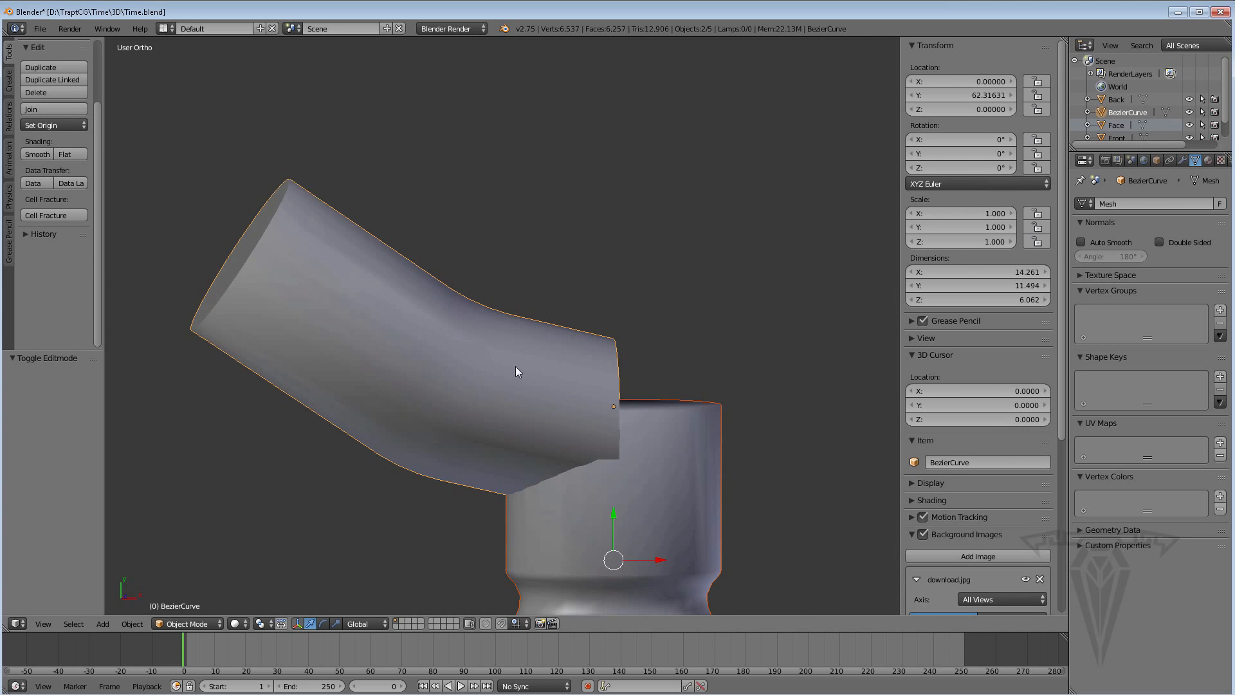
middle_drag(515, 366, 499, 366)
key(KP_7)
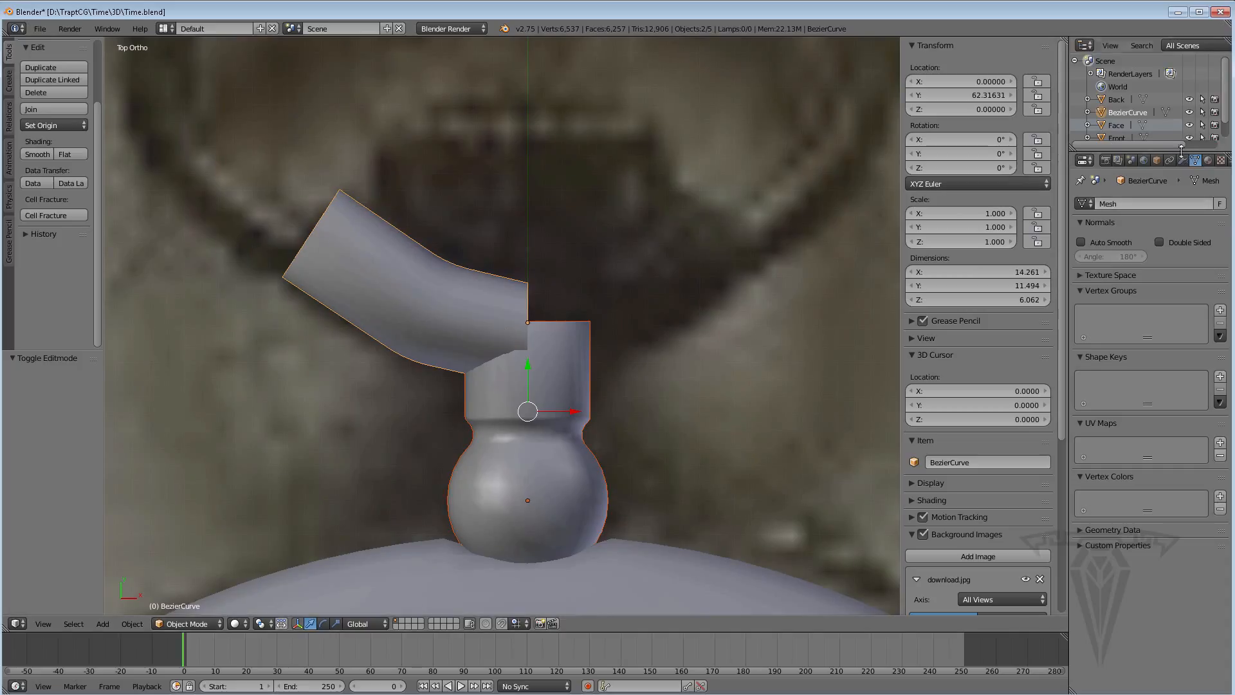
click(1183, 161)
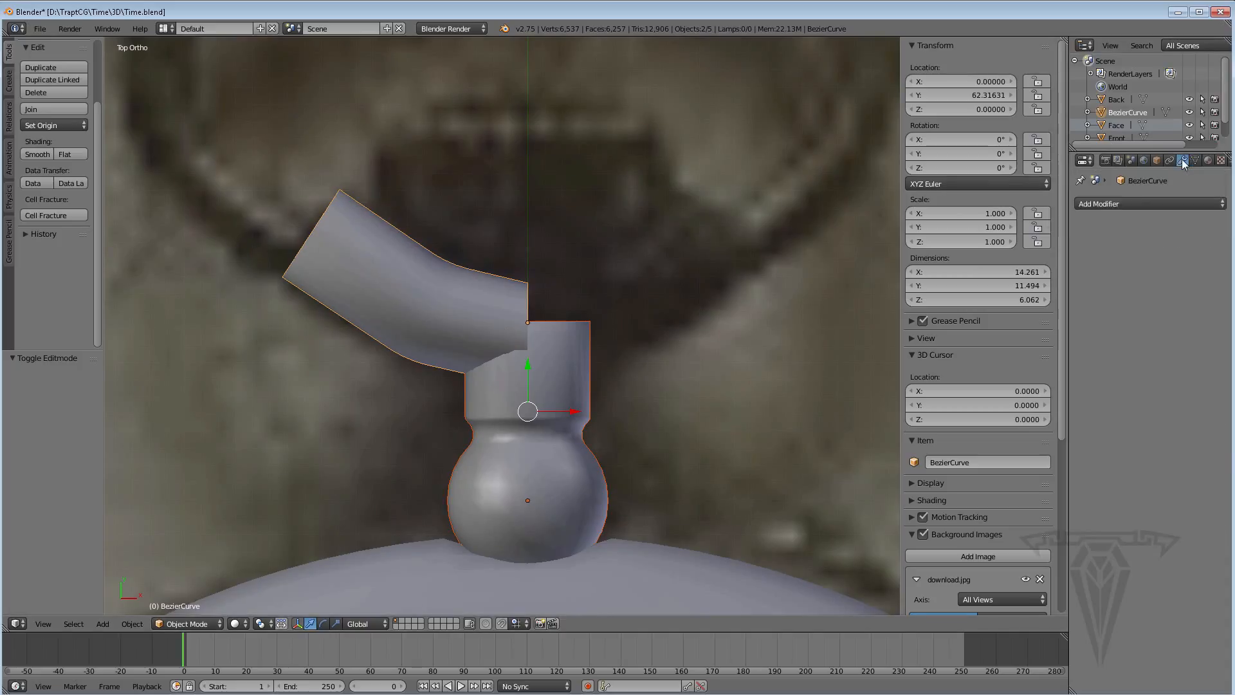
click(1119, 203)
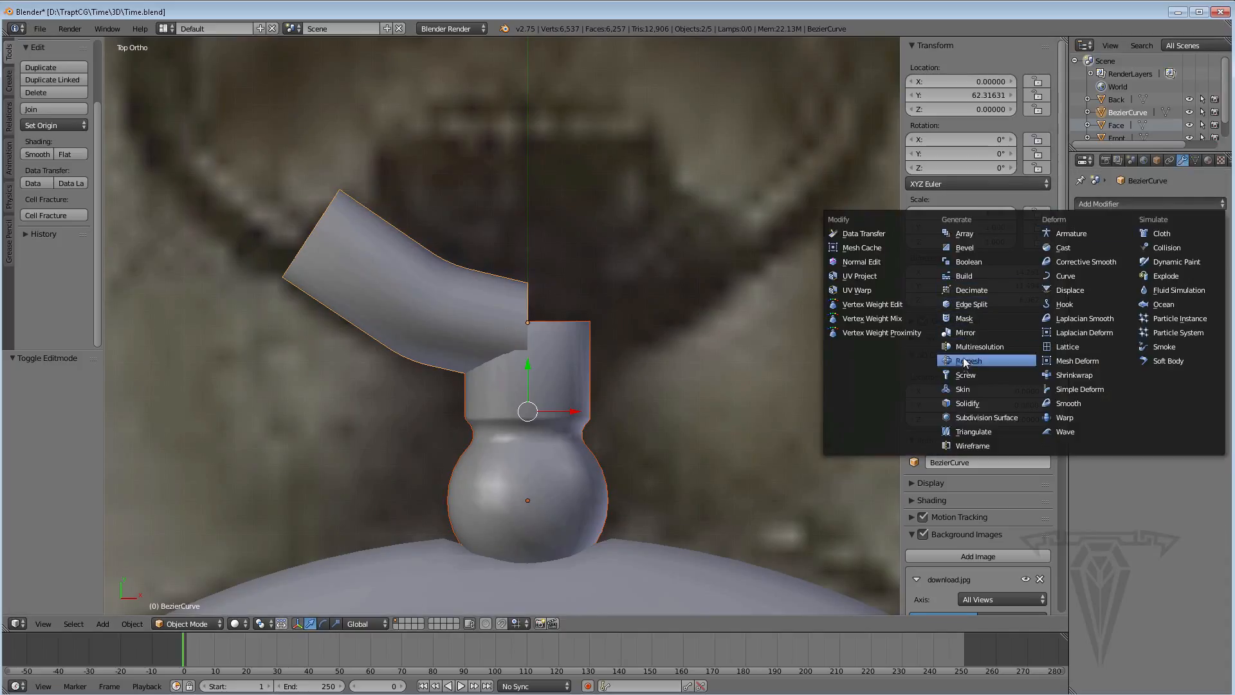
click(973, 332)
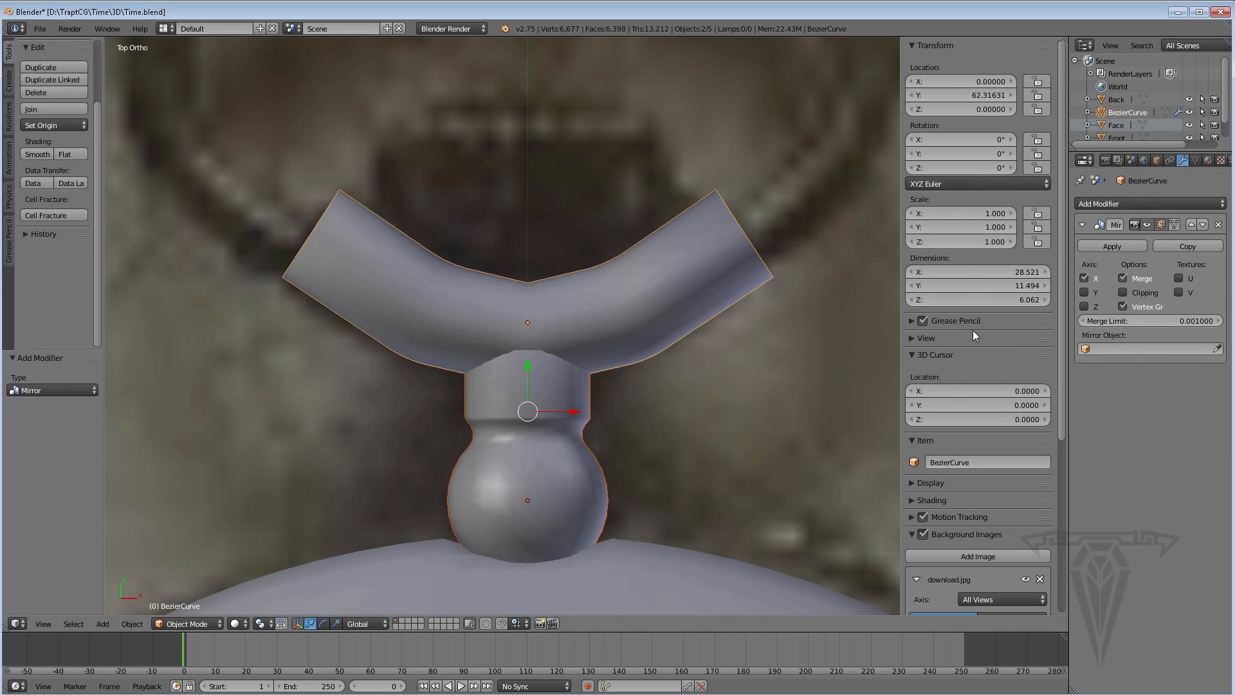
Add a new Bezier curve, move it along Y to about 61.686 inside the mirrored tube, and show the scene in wireframe
shift+middle_drag(612, 261, 647, 313)
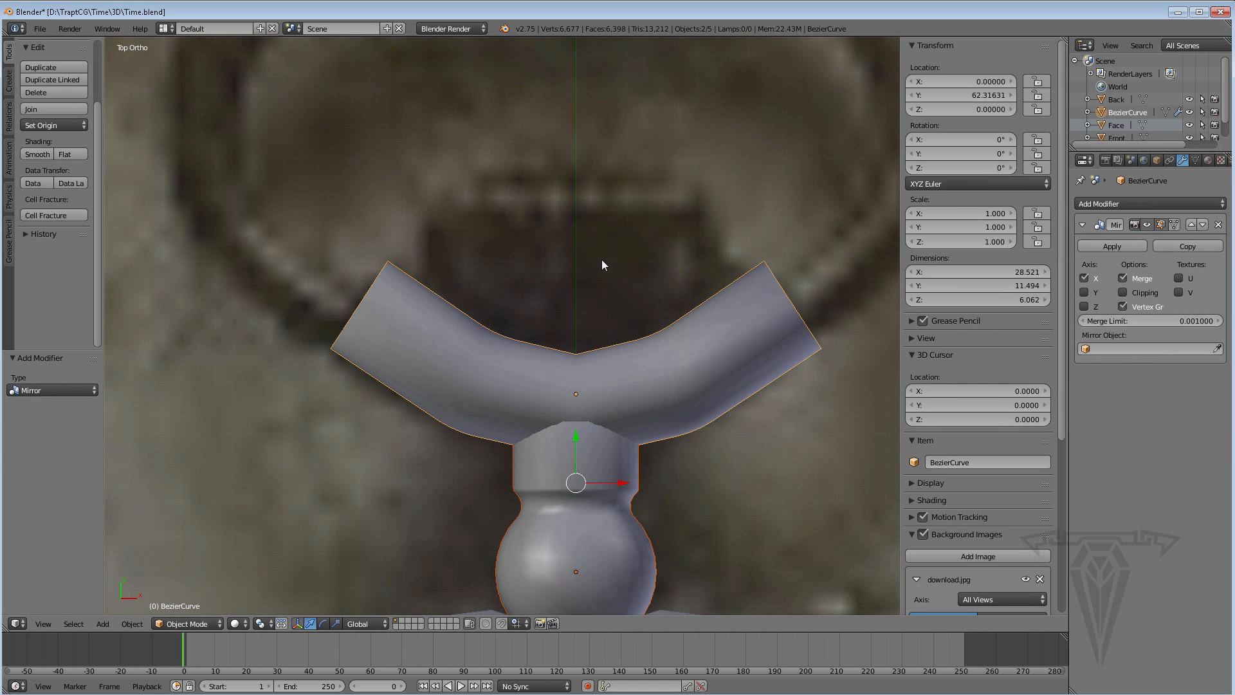
shift+middle_drag(484, 260, 483, 381)
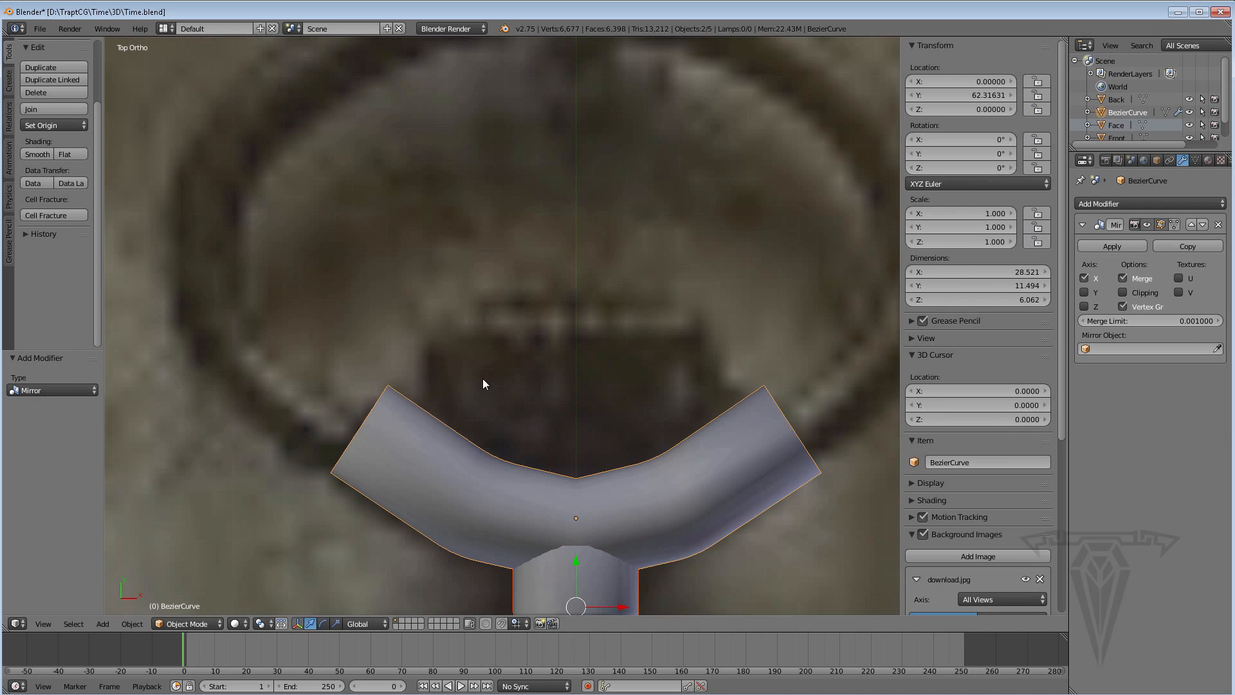
scroll(483, 379, down, 2)
shift+middle_drag(723, 313, 756, 326)
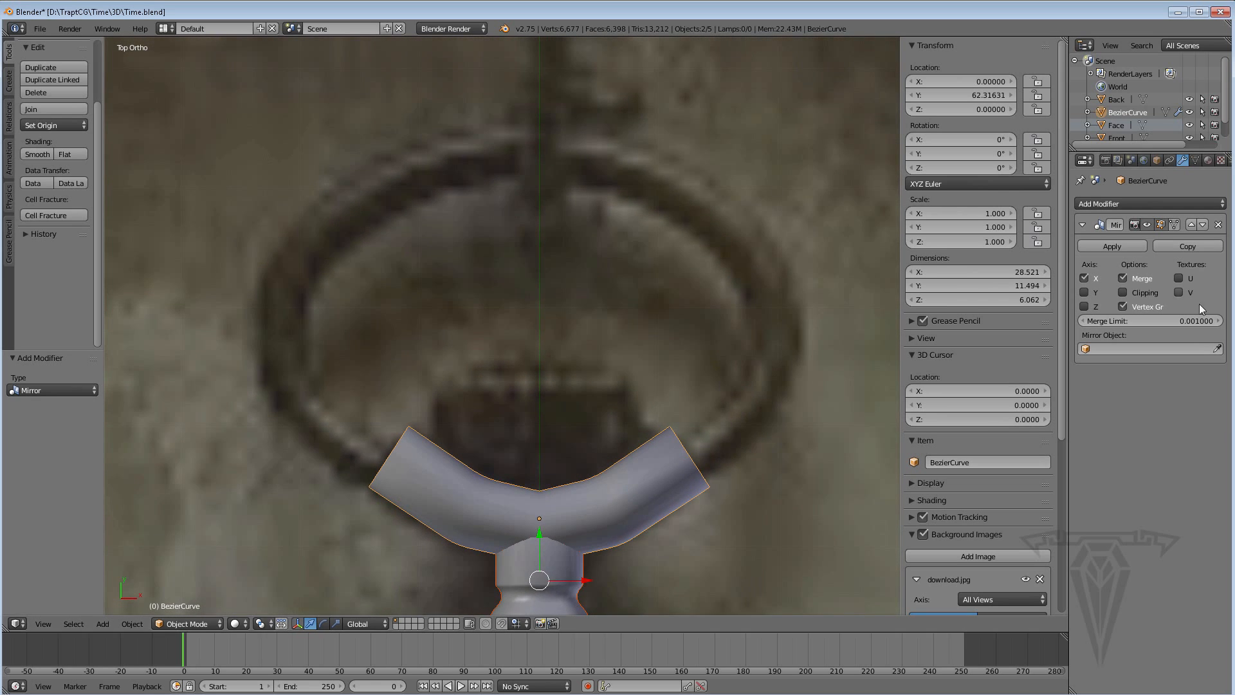
scroll(519, 333, down, 4)
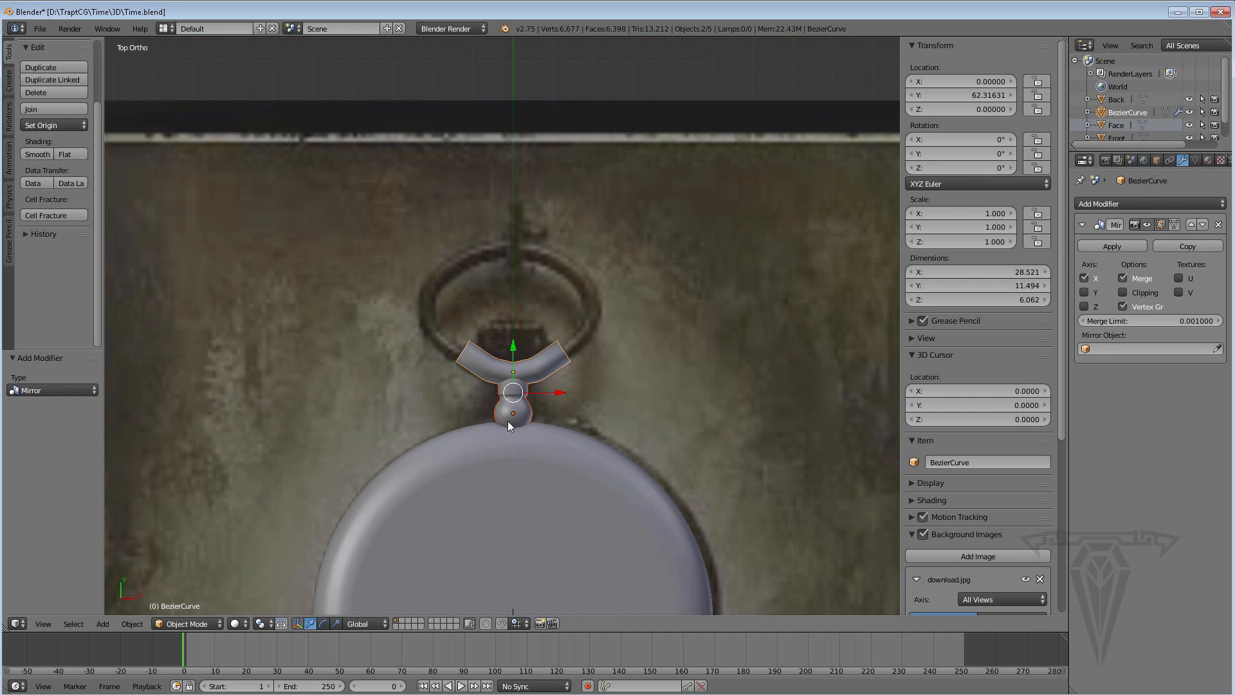
shift+middle_drag(508, 421, 486, 341)
key(shift+a)
mouse_move(485, 341)
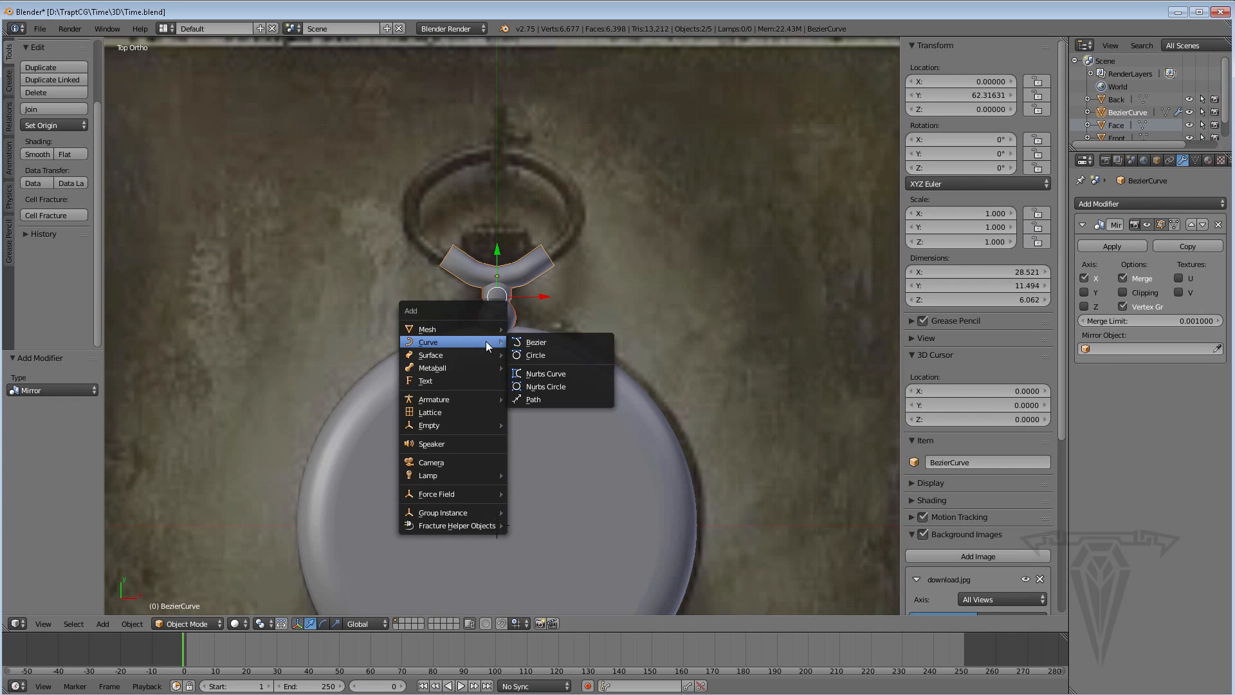
click(542, 338)
drag(496, 477, 499, 193)
scroll(500, 193, up, 6)
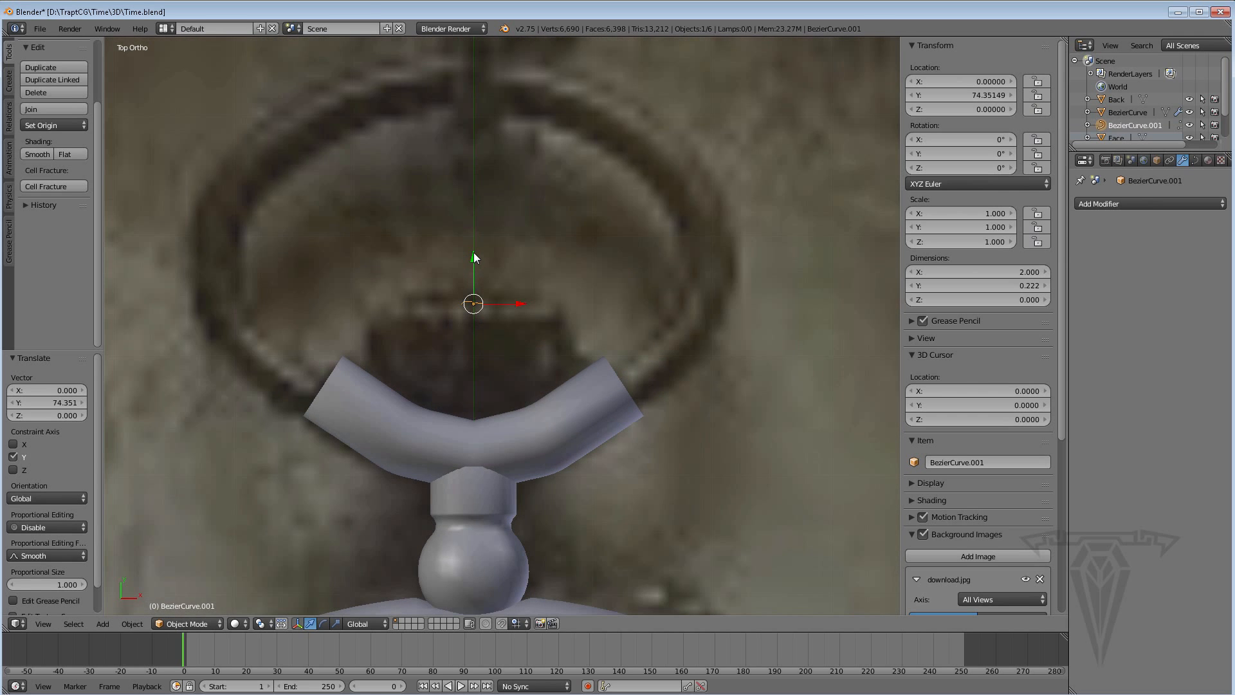
drag(473, 252, 478, 407)
key(z)
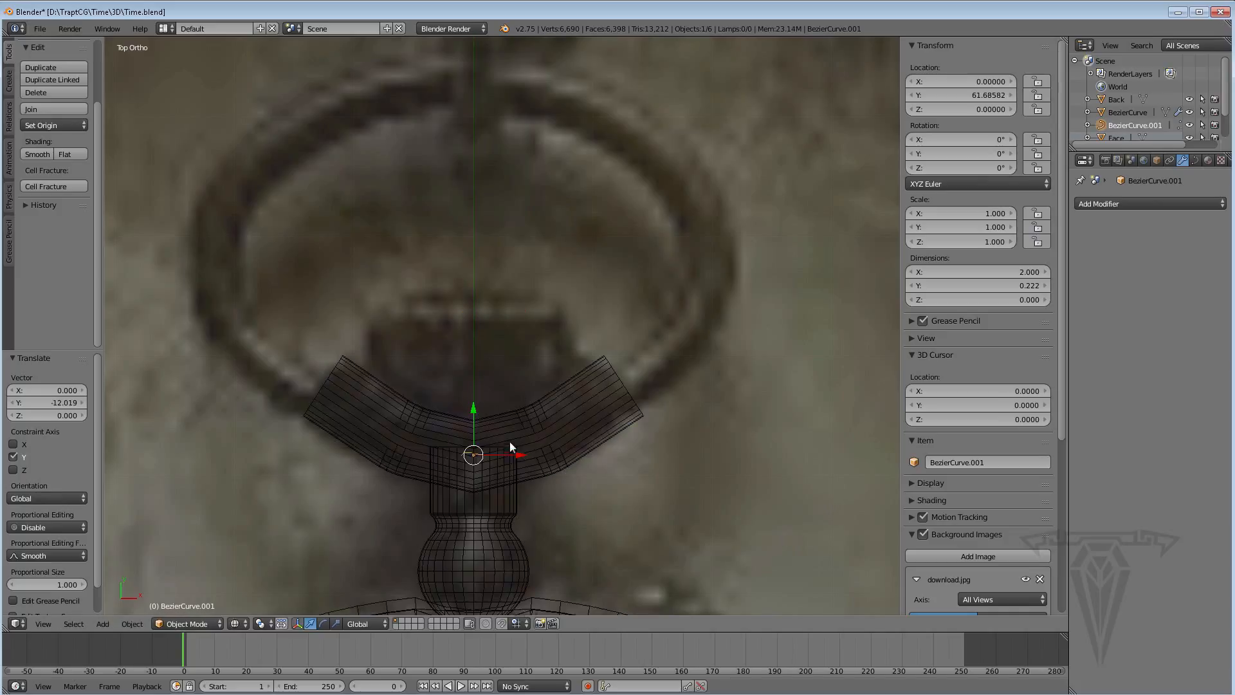
Edit the new Bezier curve and move its left control point to the tube's left opening, about X -13.389, Y 4.379
scroll(510, 441, up, 2)
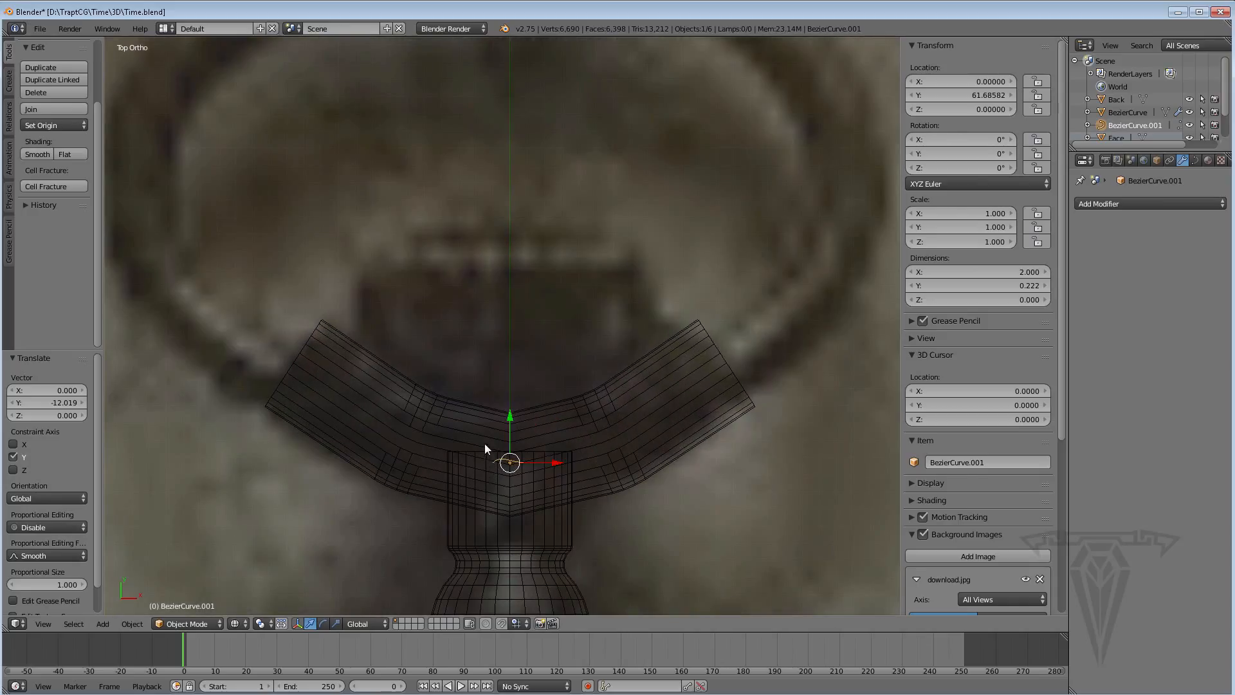
key(Tab)
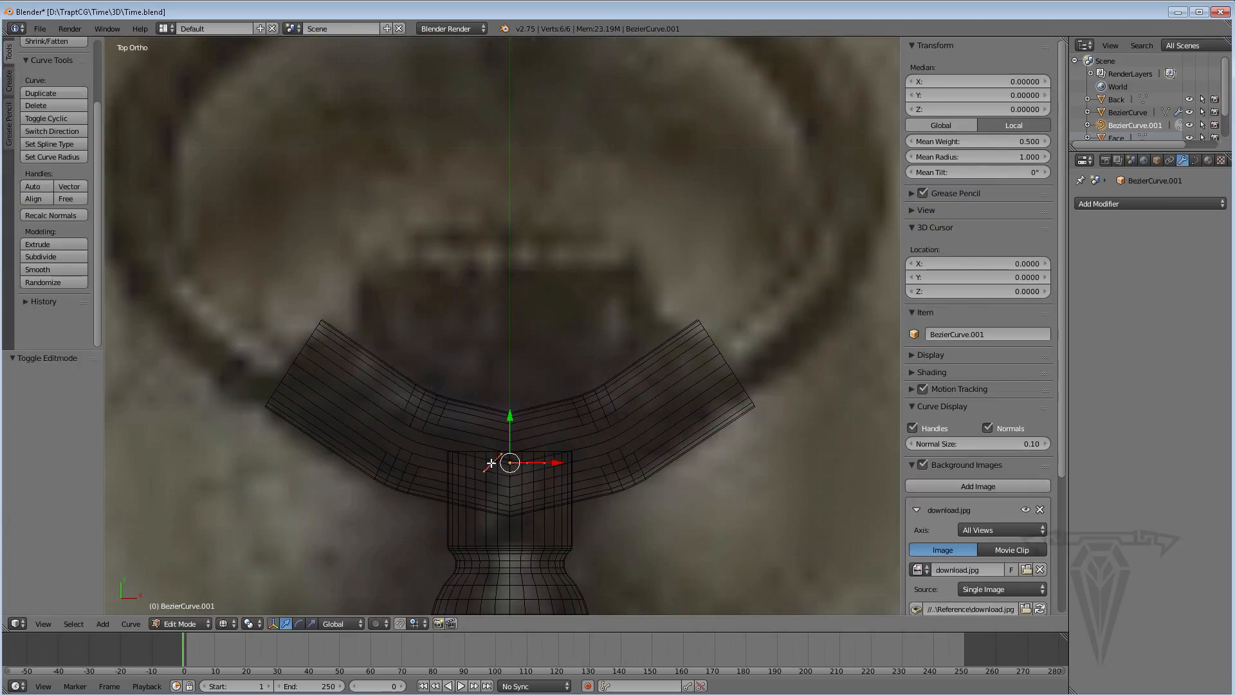
right_click(492, 462)
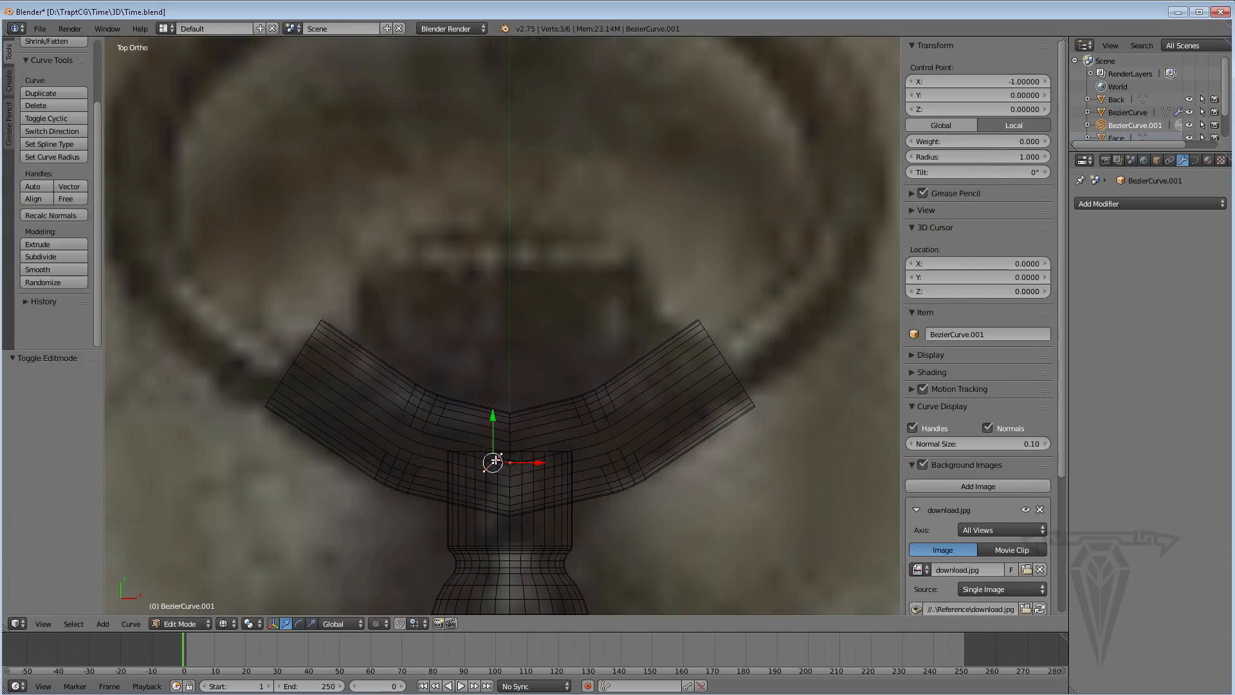
click(275, 386)
key(g)
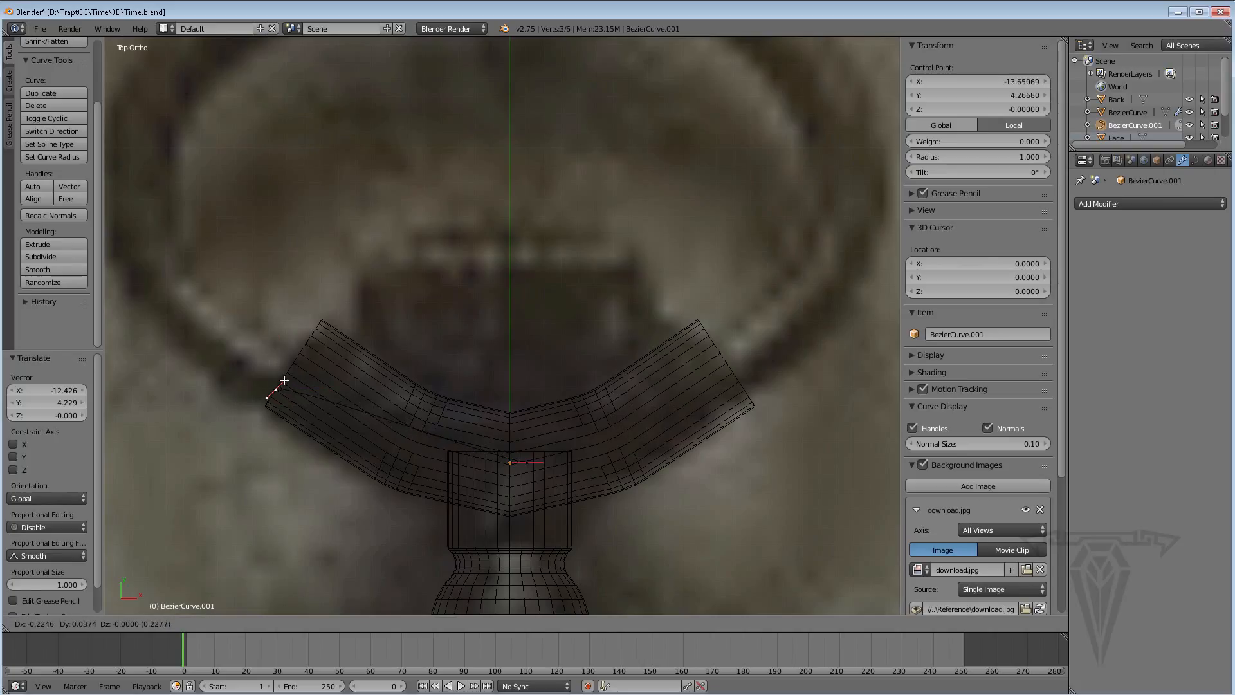
click(283, 384)
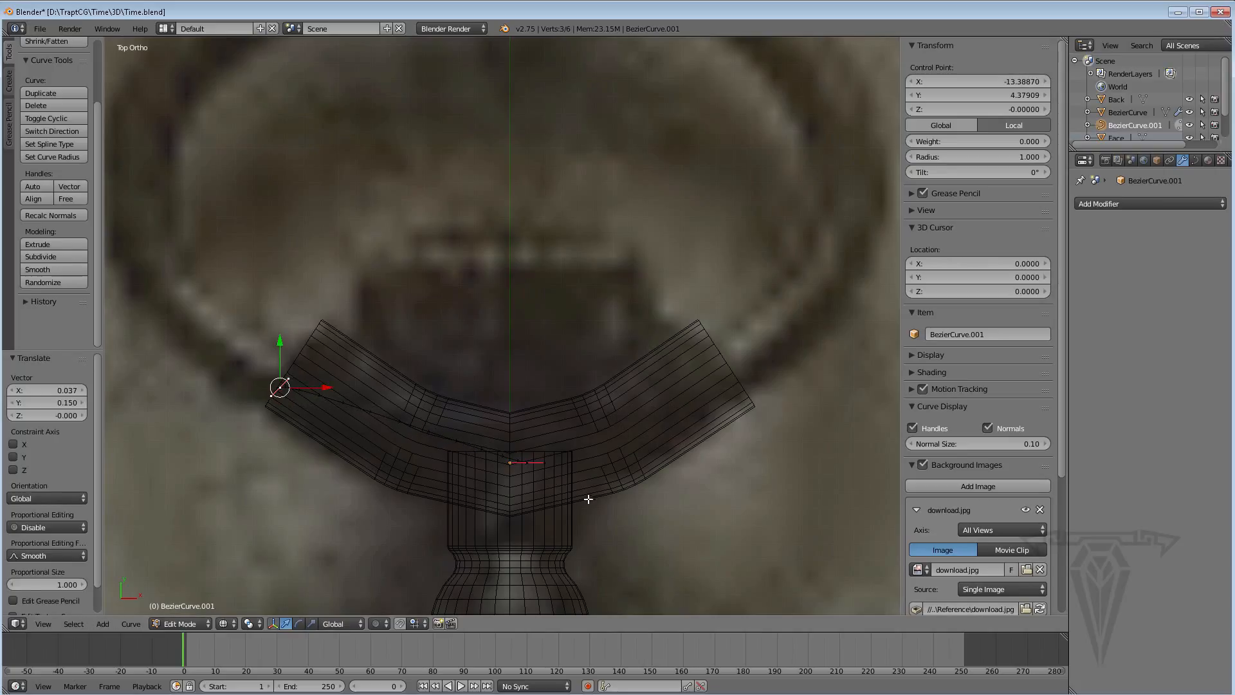
Set the curve's other control point to X 0 and move it along Y to about -0.711
right_click(525, 463)
click(978, 82)
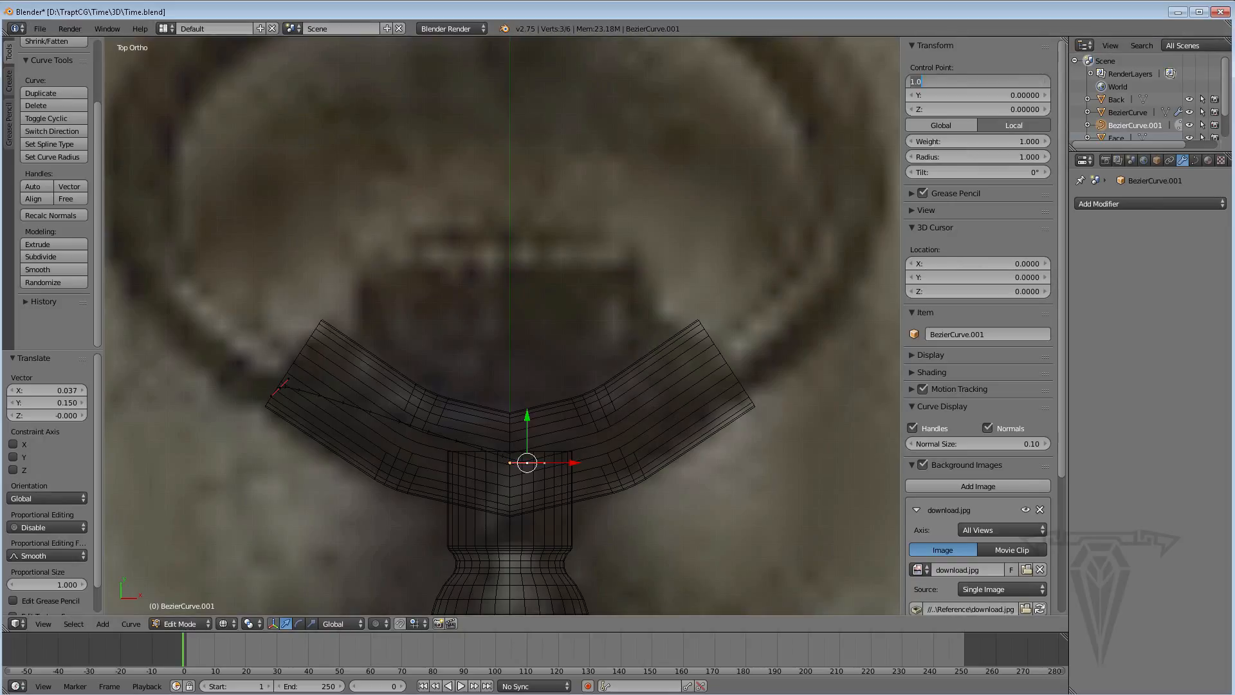
text(0)
key(Return)
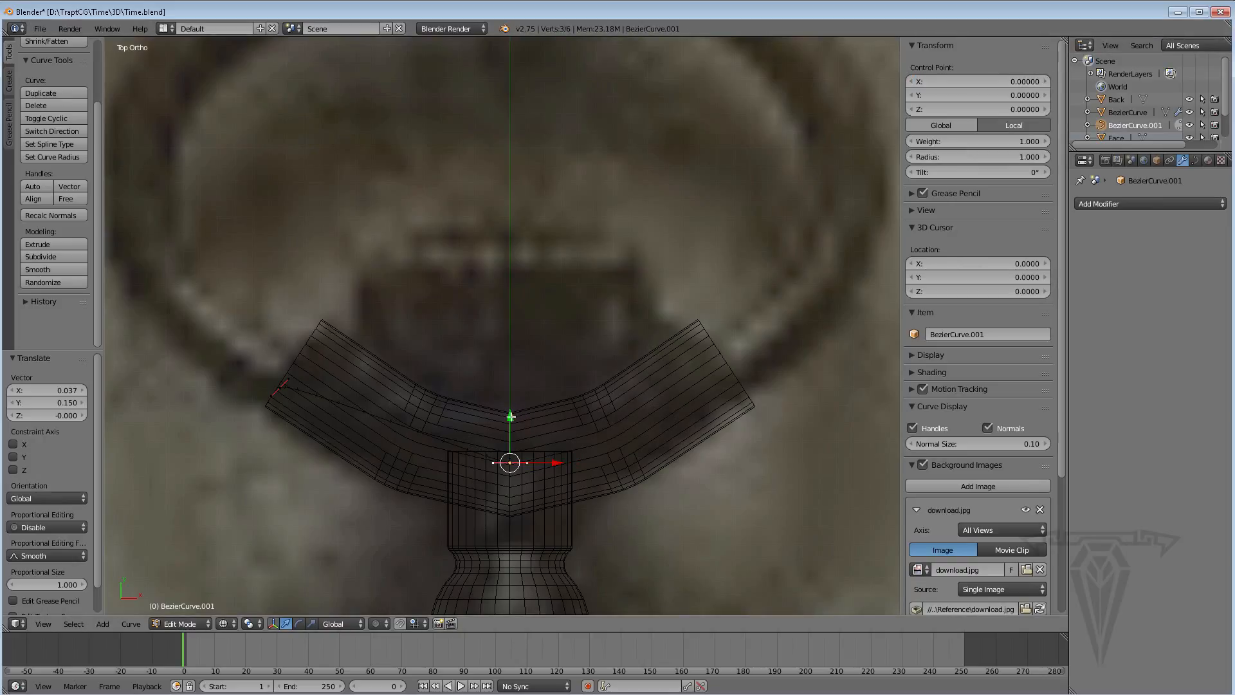
key(g)
key(y)
click(510, 427)
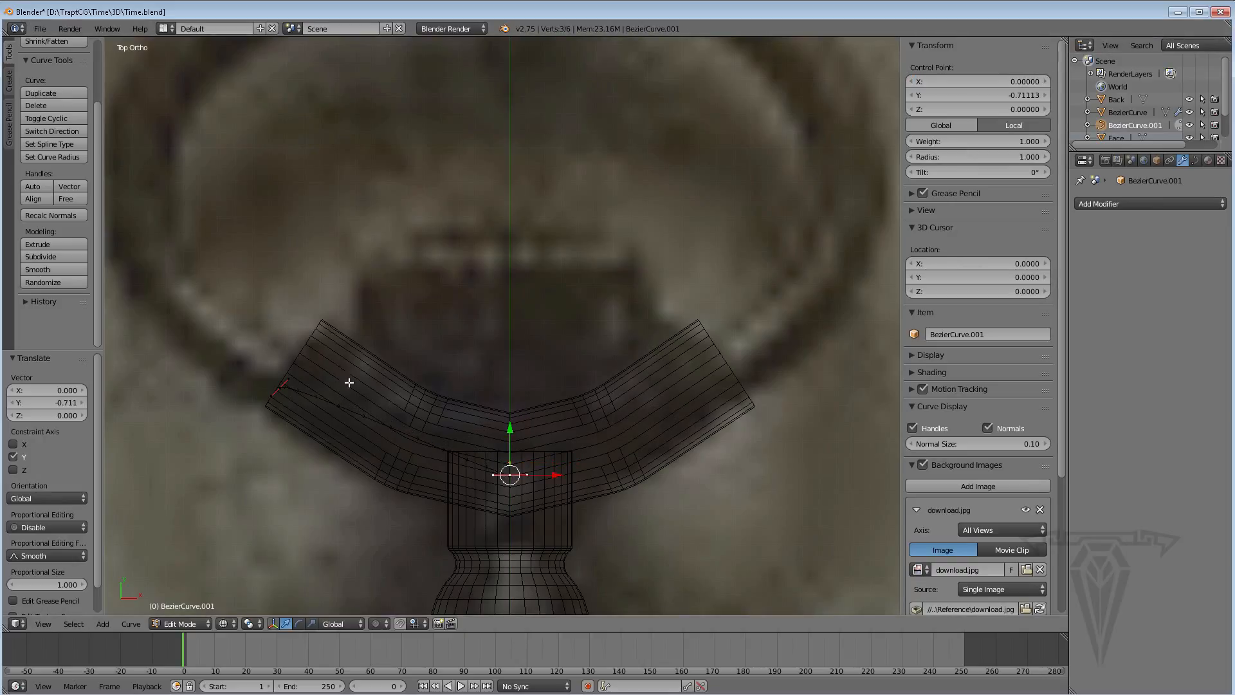
Move the handle at the tube's left opening about 0.374 in X and -1.123 in Y to follow the tube's direction
right_click(286, 382)
key(g)
click(288, 388)
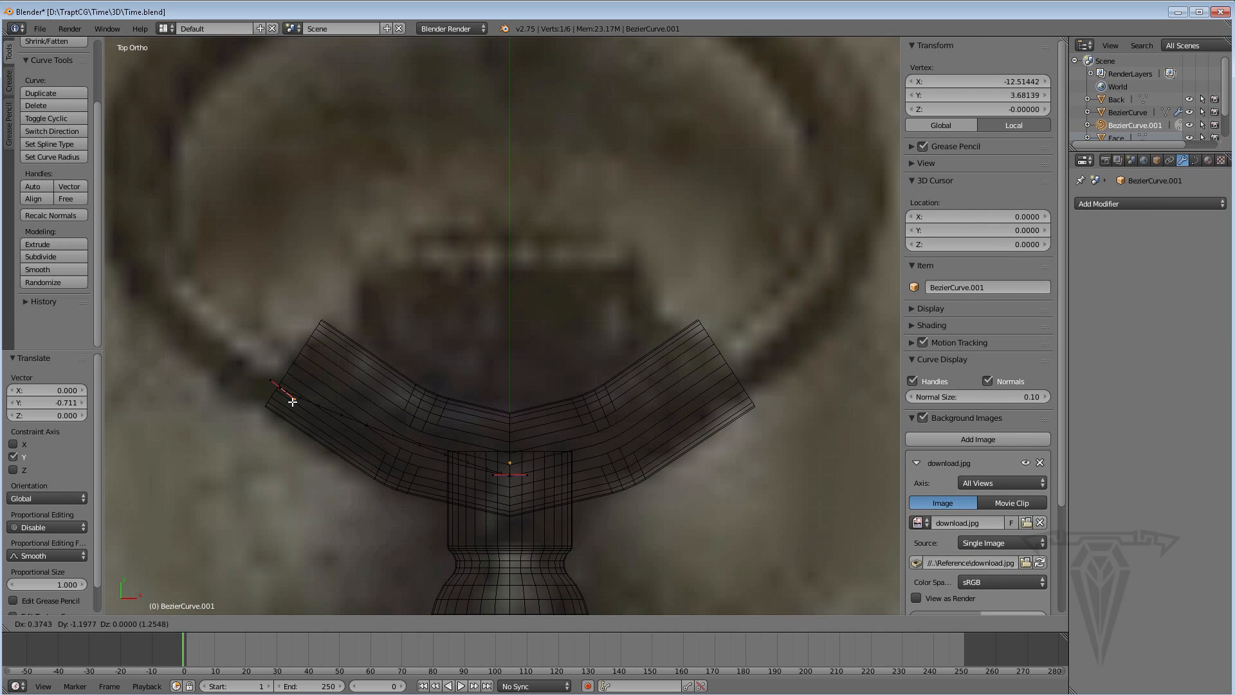
Extrude the curve from the tube's opening to the ring's leftmost point, about X -21.518, Y 16.191, and on to its top centre, about Y 31.972
shift+middle_drag(288, 388, 401, 454)
right_click(350, 435)
scroll(400, 454, down, 1)
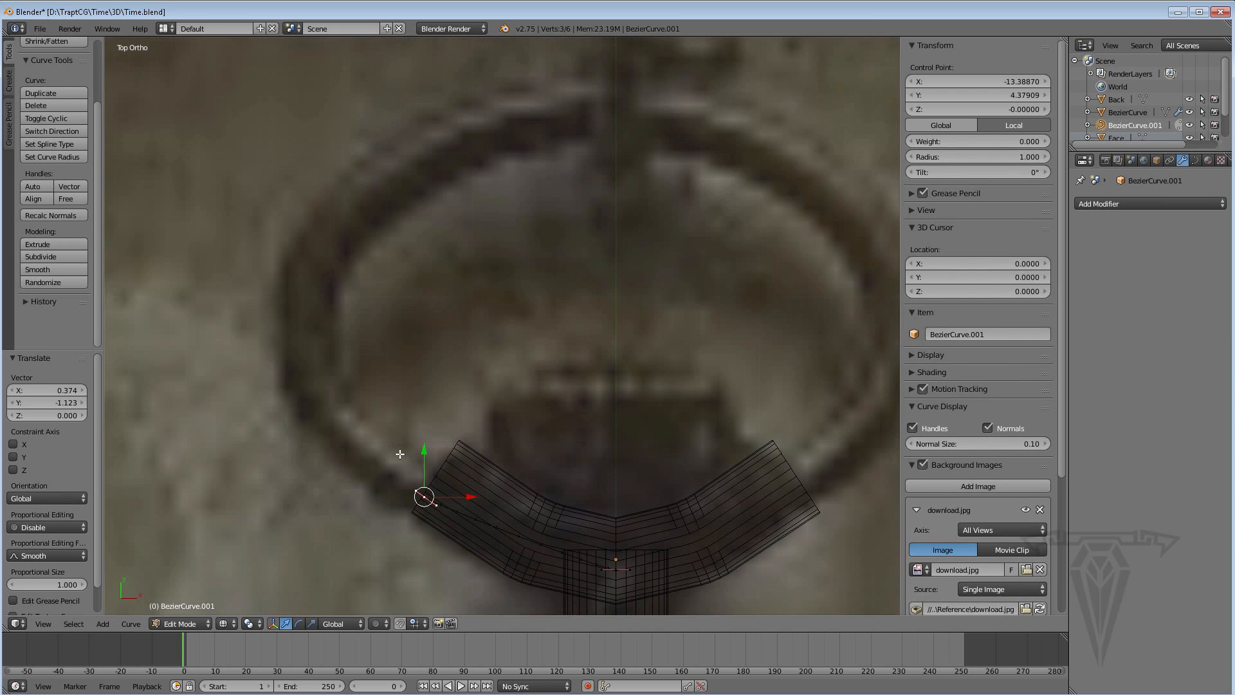
key(e)
click(296, 266)
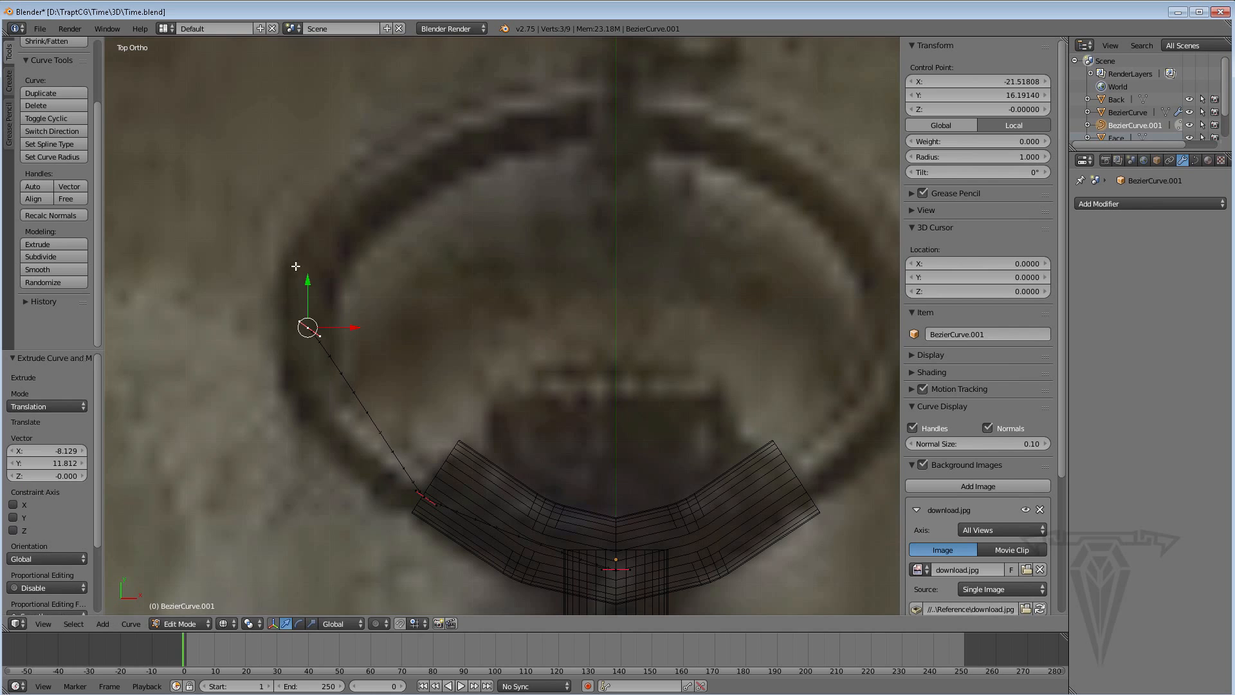
scroll(452, 391, down, 2)
key(e)
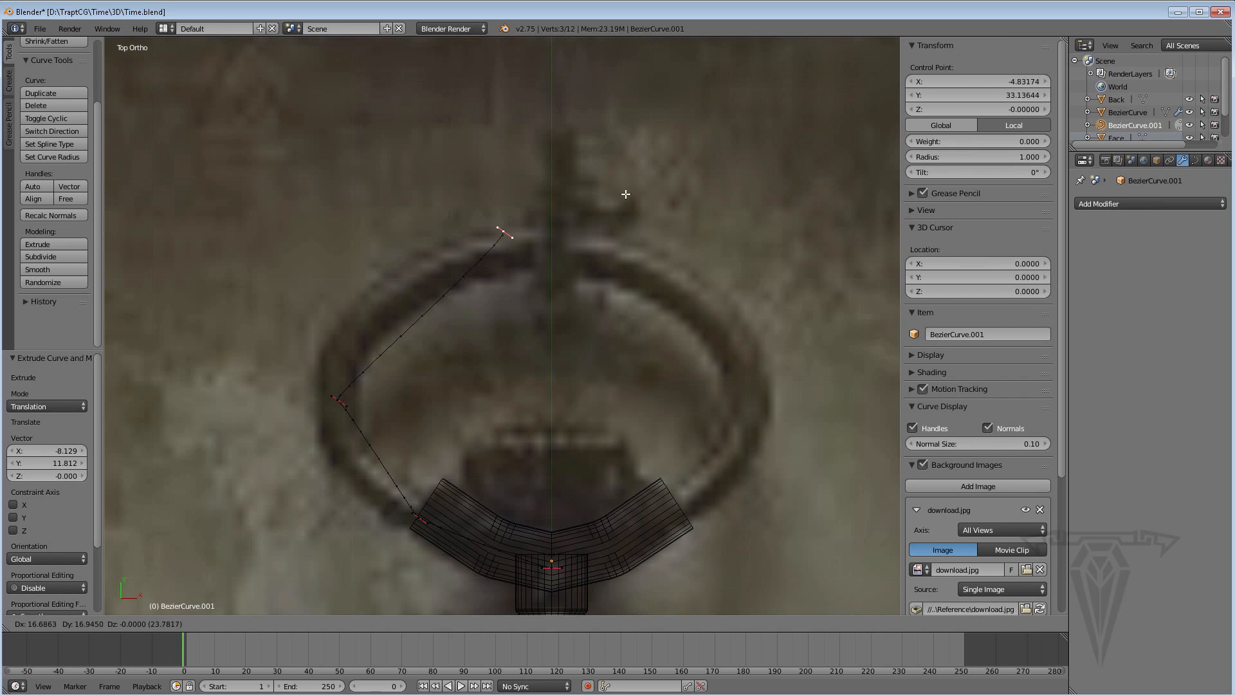
click(672, 205)
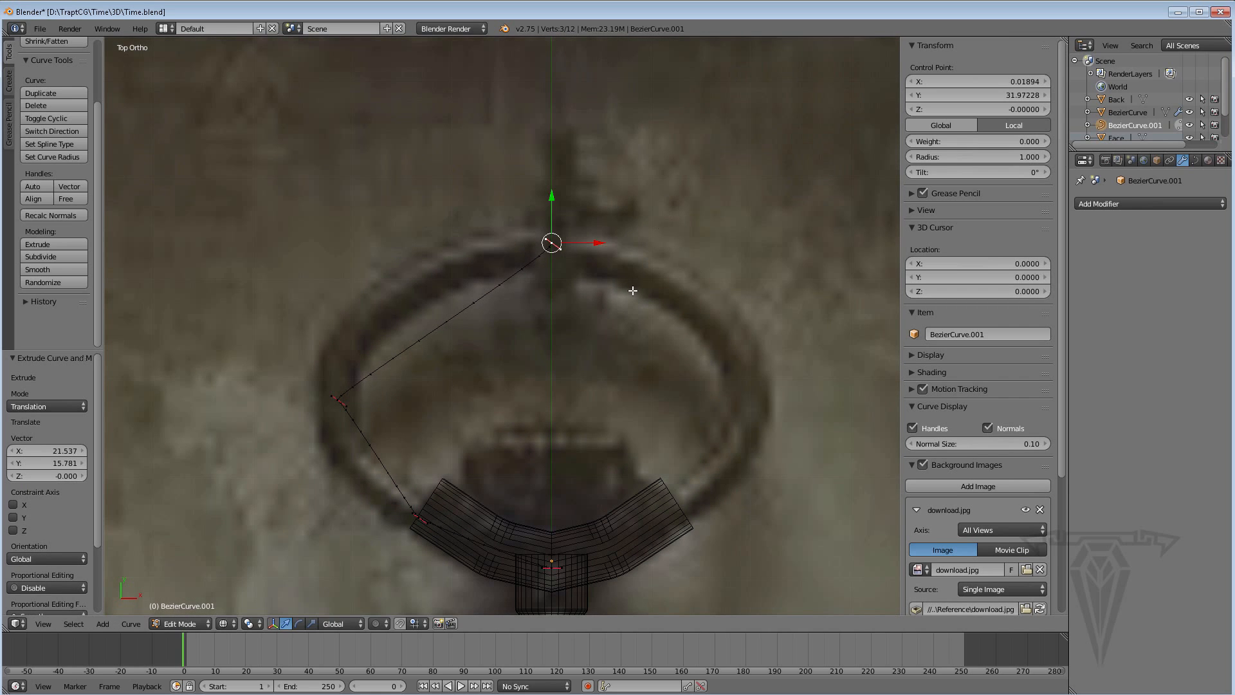
Pull the lower handle of the ring's leftmost point down to about X -21.937, Y 11.429
right_click(339, 400)
key(g)
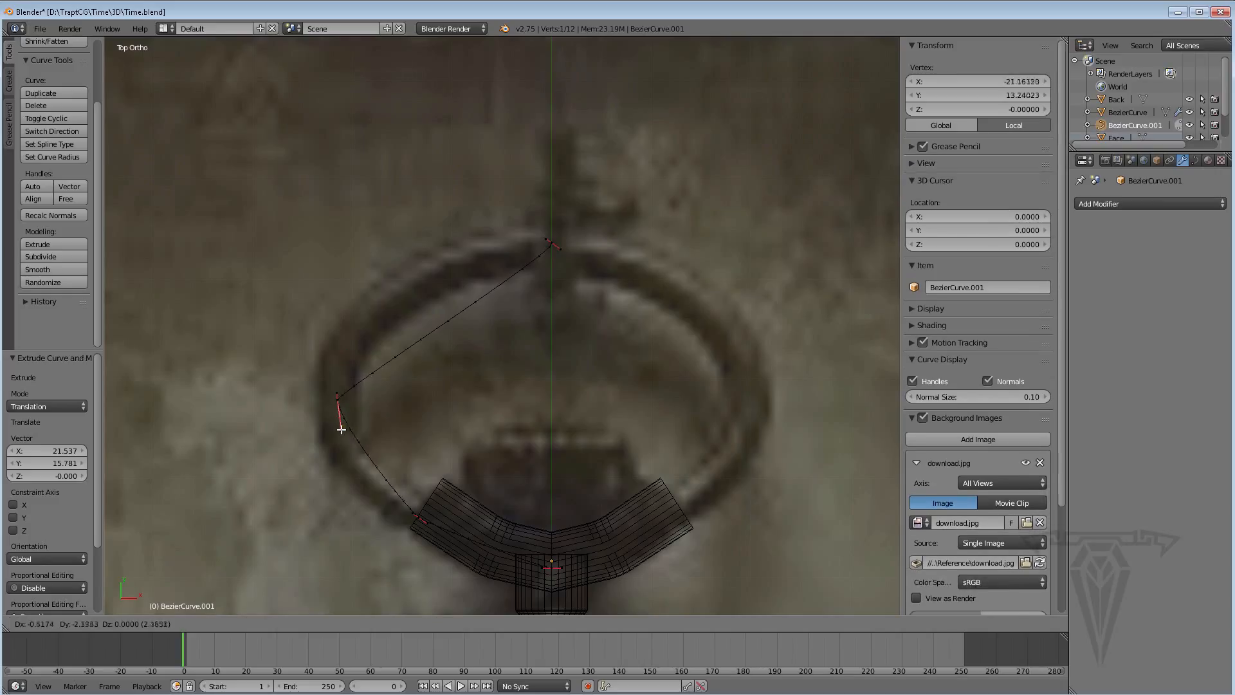
click(339, 453)
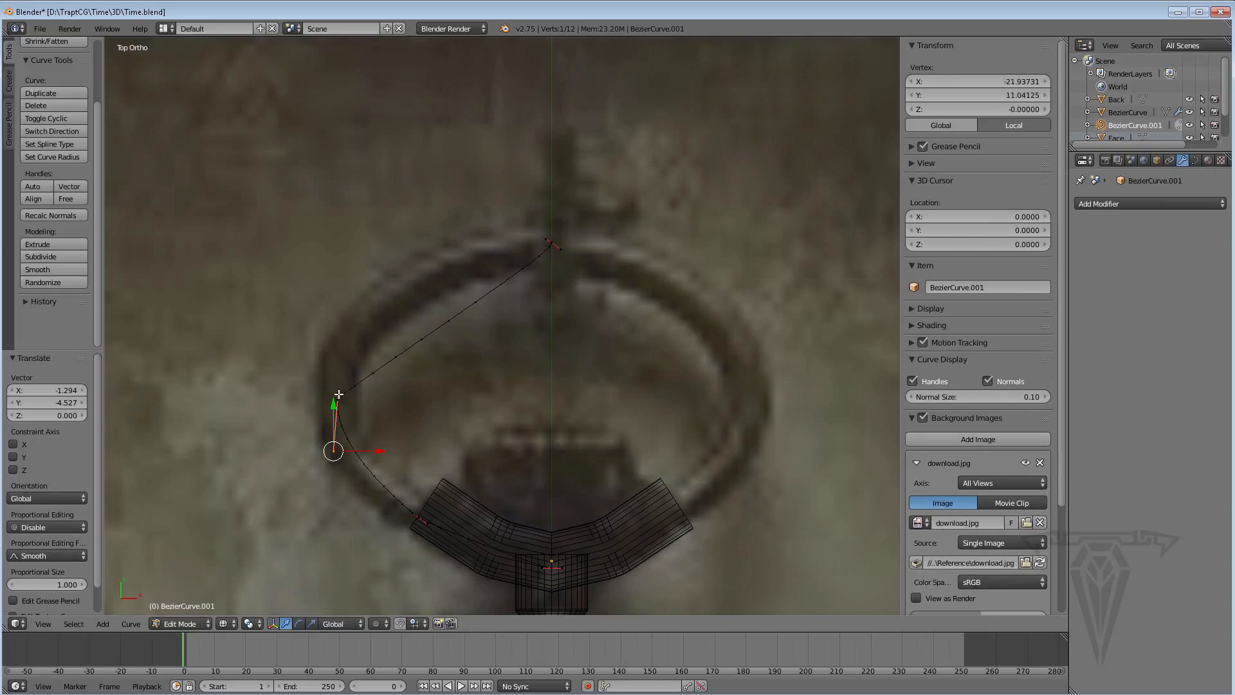
key(g)
key(y)
click(329, 398)
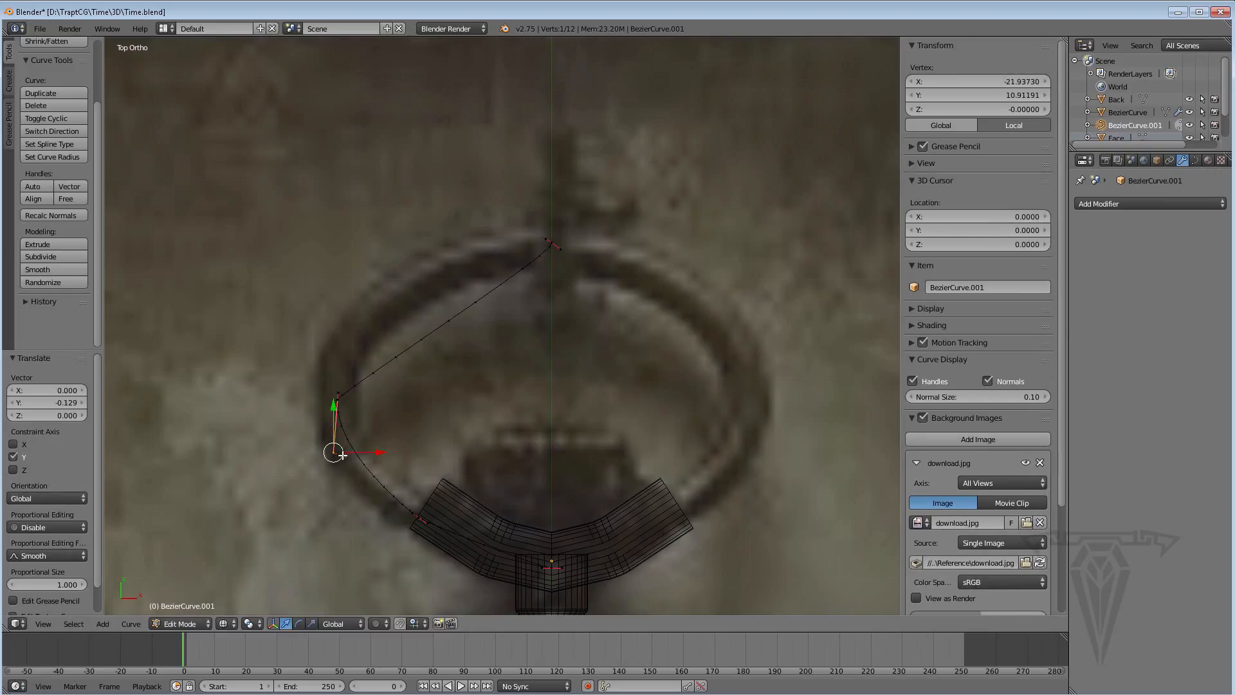
key(g)
key(y)
click(334, 387)
Set the handle type of the ring's leftmost point and raise its upper handle to about X -21.756, Y 30.782
scroll(350, 411, up, 3)
shift+middle_drag(367, 362, 417, 258)
right_click(265, 349)
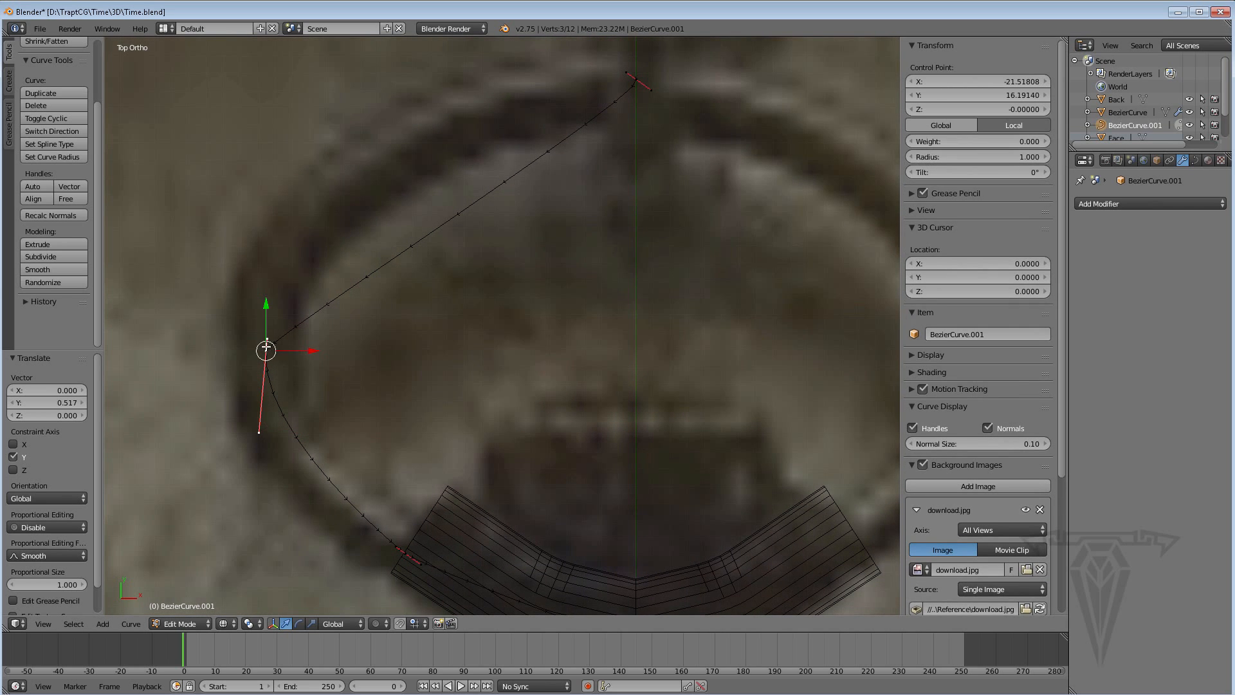
key(v)
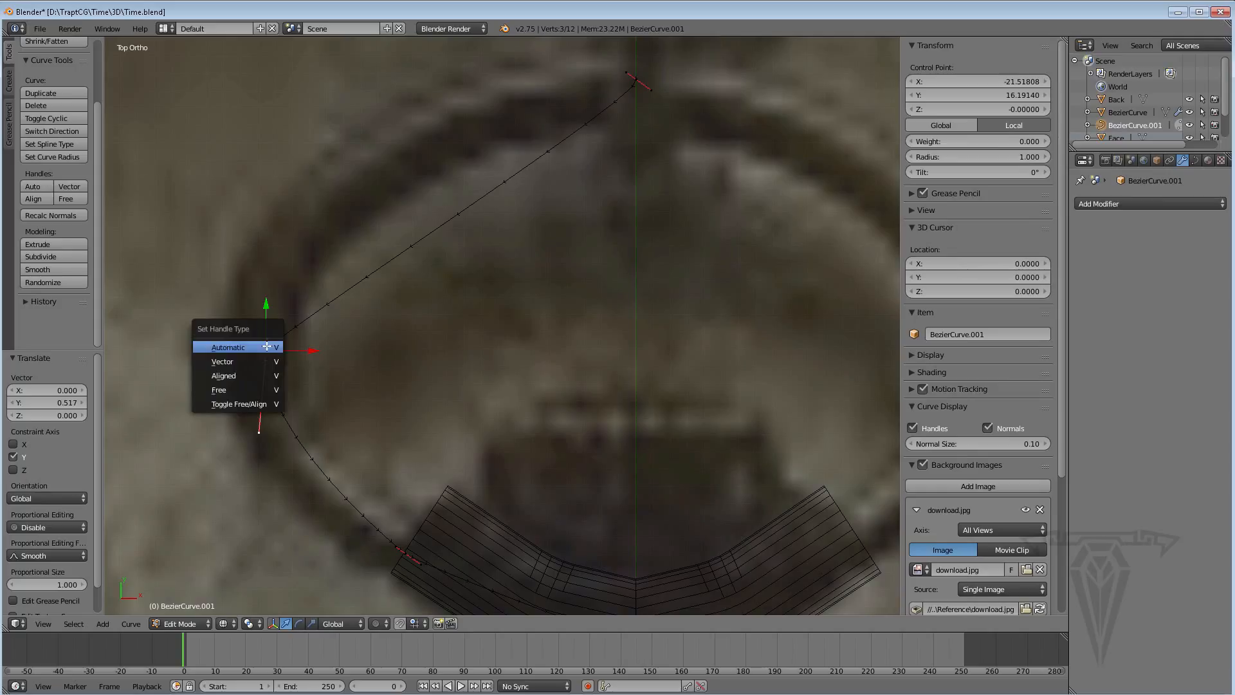
click(245, 390)
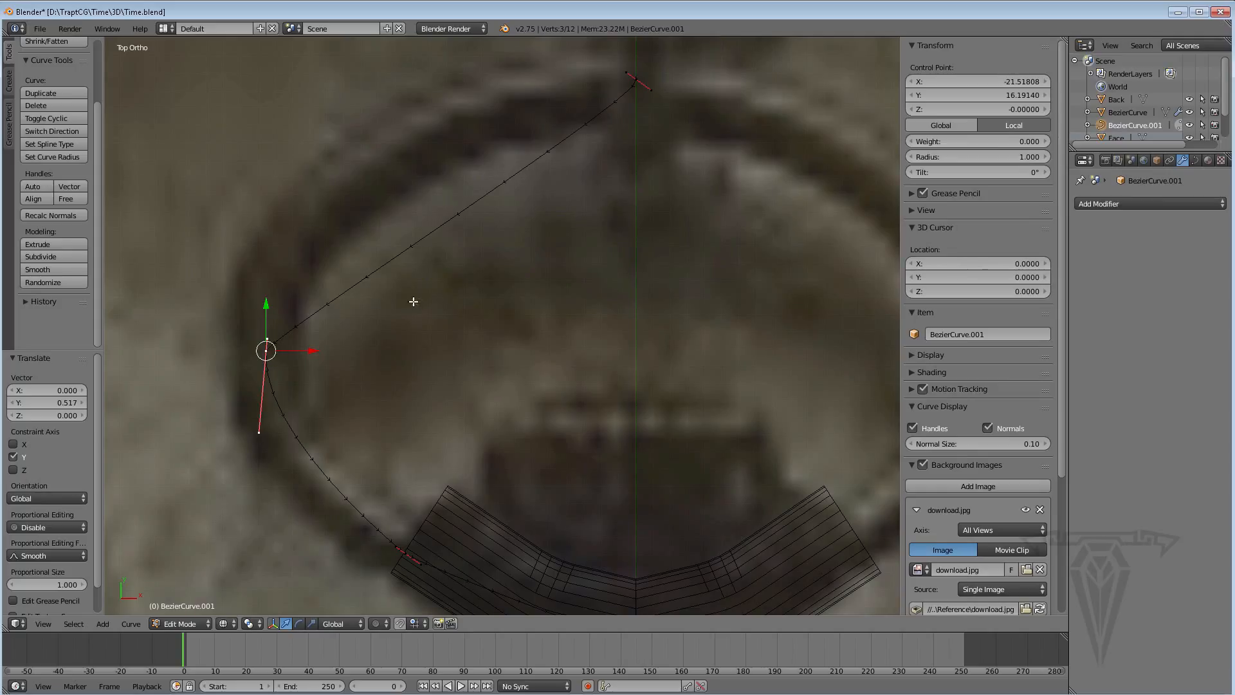
click(269, 335)
right_click(255, 432)
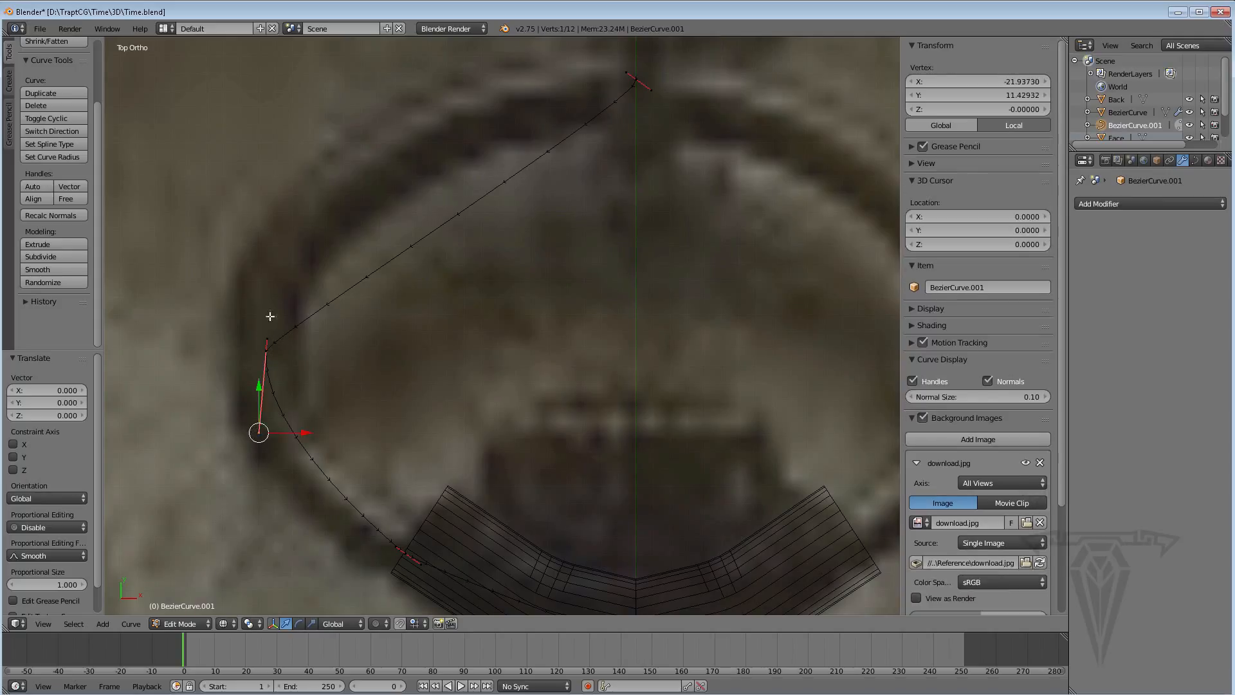
right_click(269, 335)
key(g)
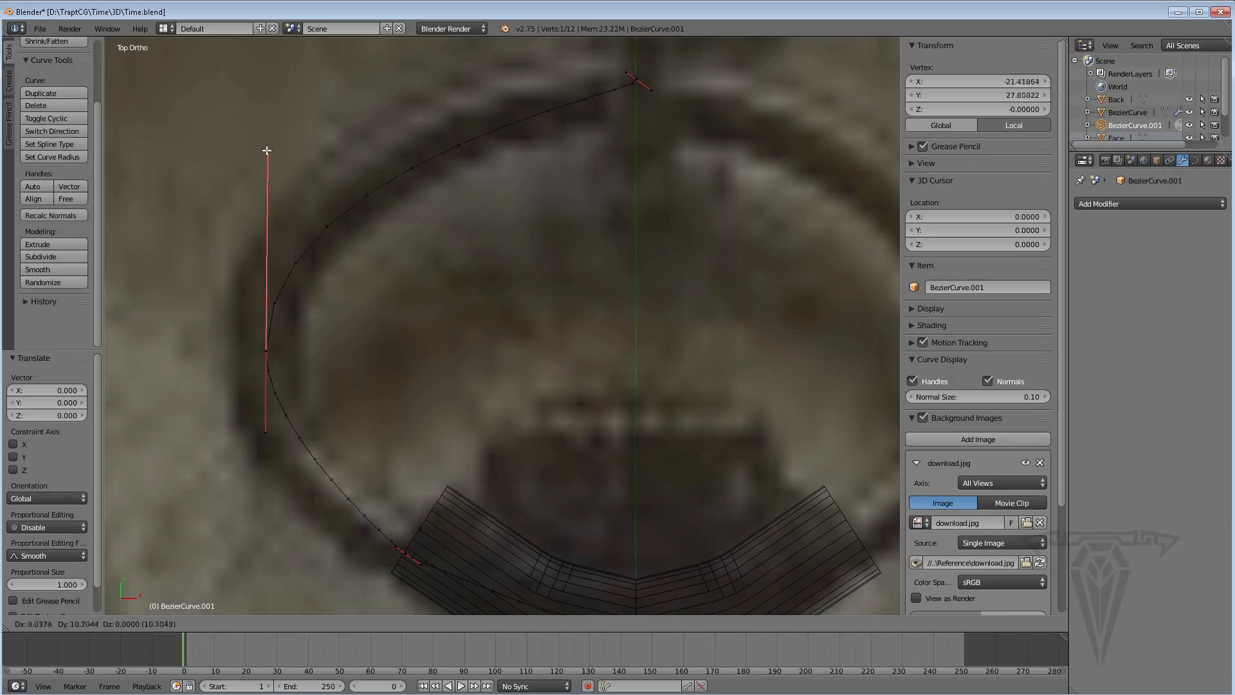
click(264, 100)
Move the left handle of the ring's top point to about X -3.411, Y 31.948, making it nearly horizontal
shift+middle_drag(546, 145, 532, 217)
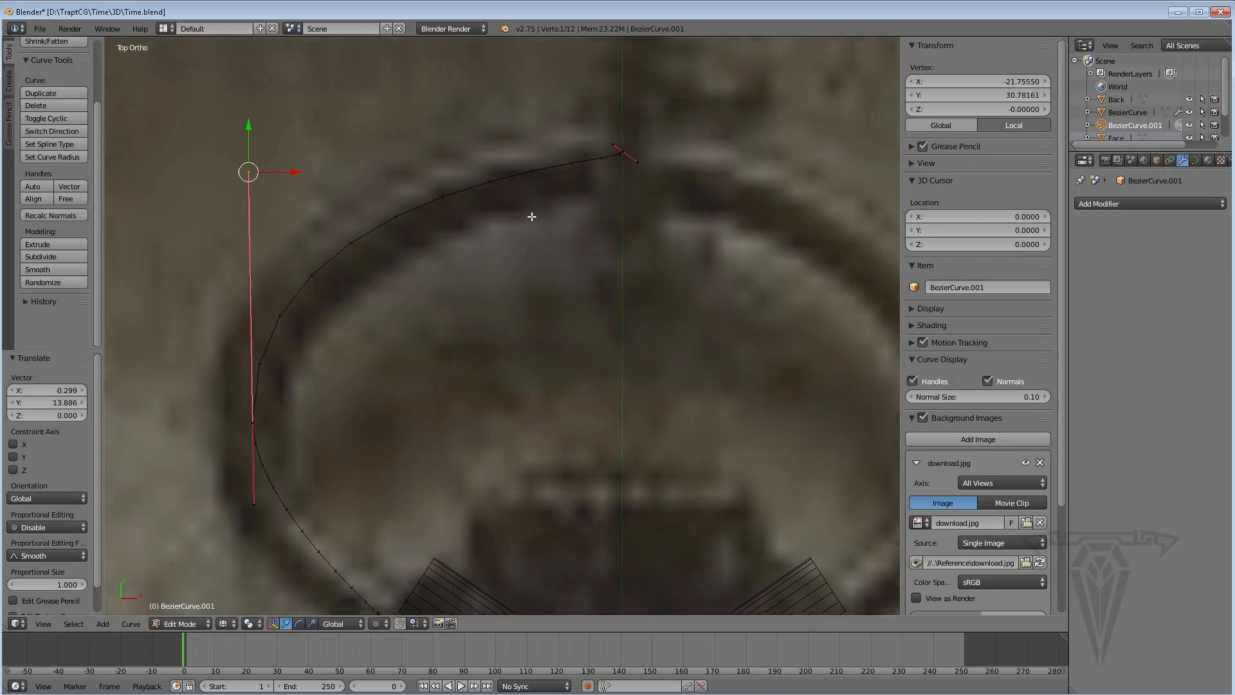
right_click(634, 181)
key(g)
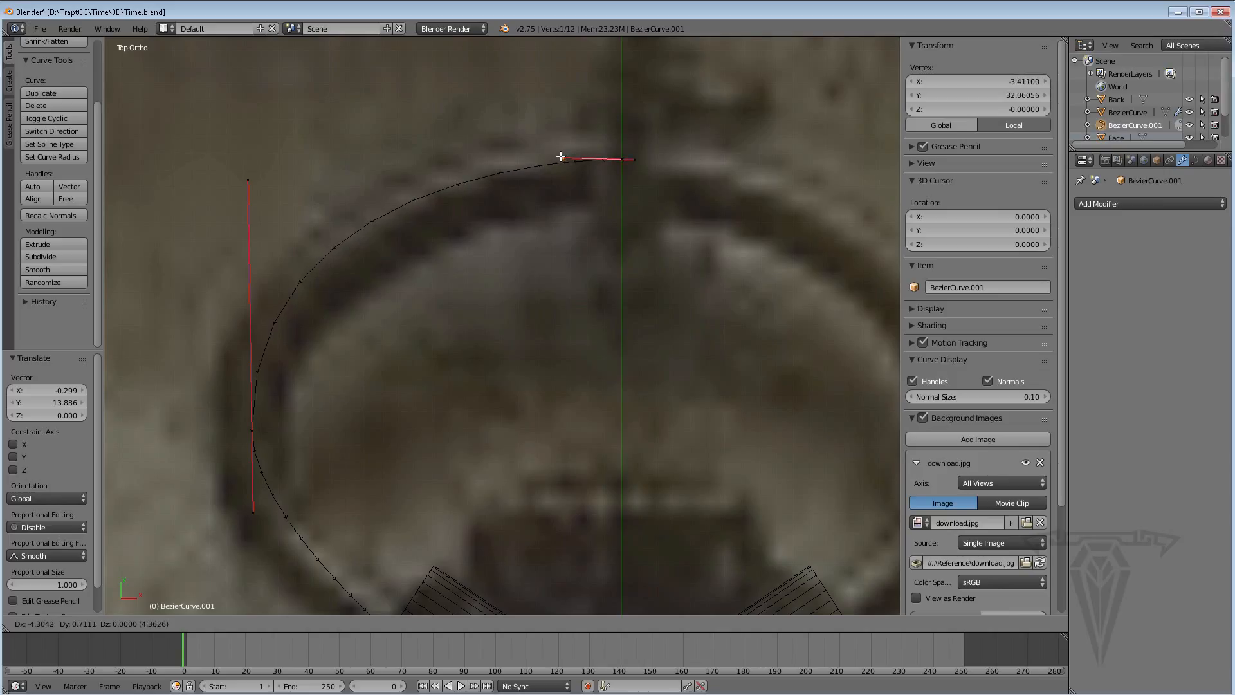
click(561, 157)
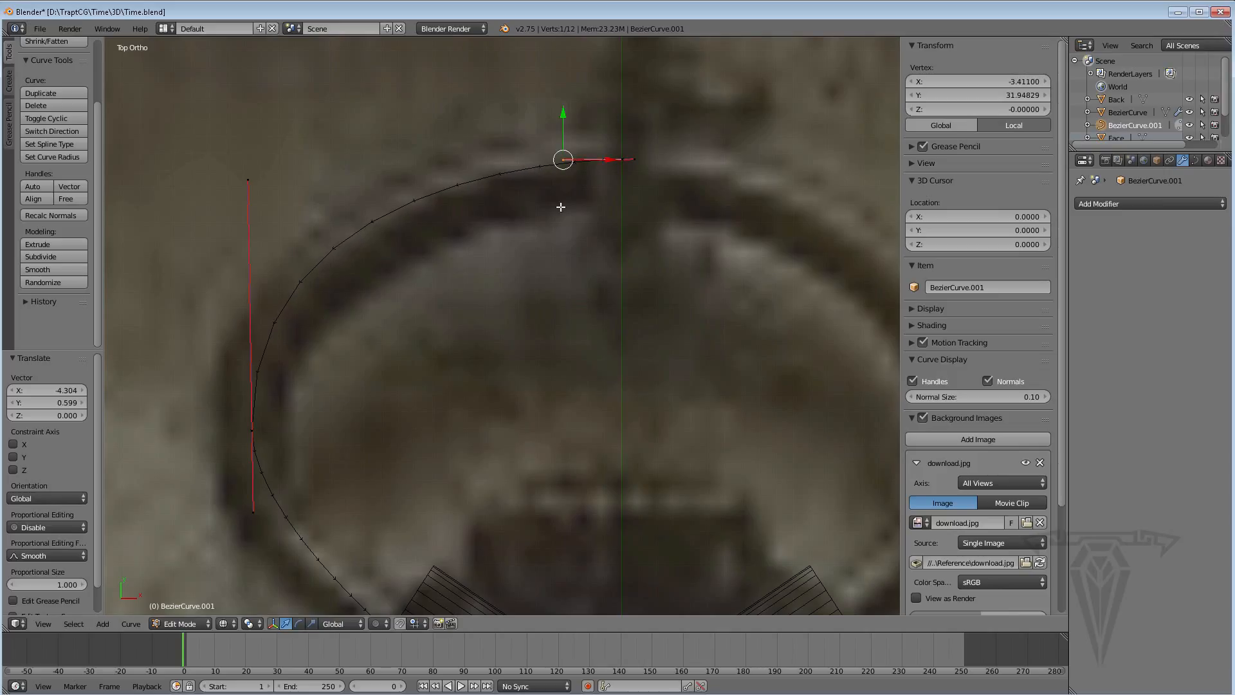
Match the left handle's Y coordinate to the ring's top control point by setting it to 31.97228
scroll(565, 209, down, 1)
scroll(608, 186, up, 3)
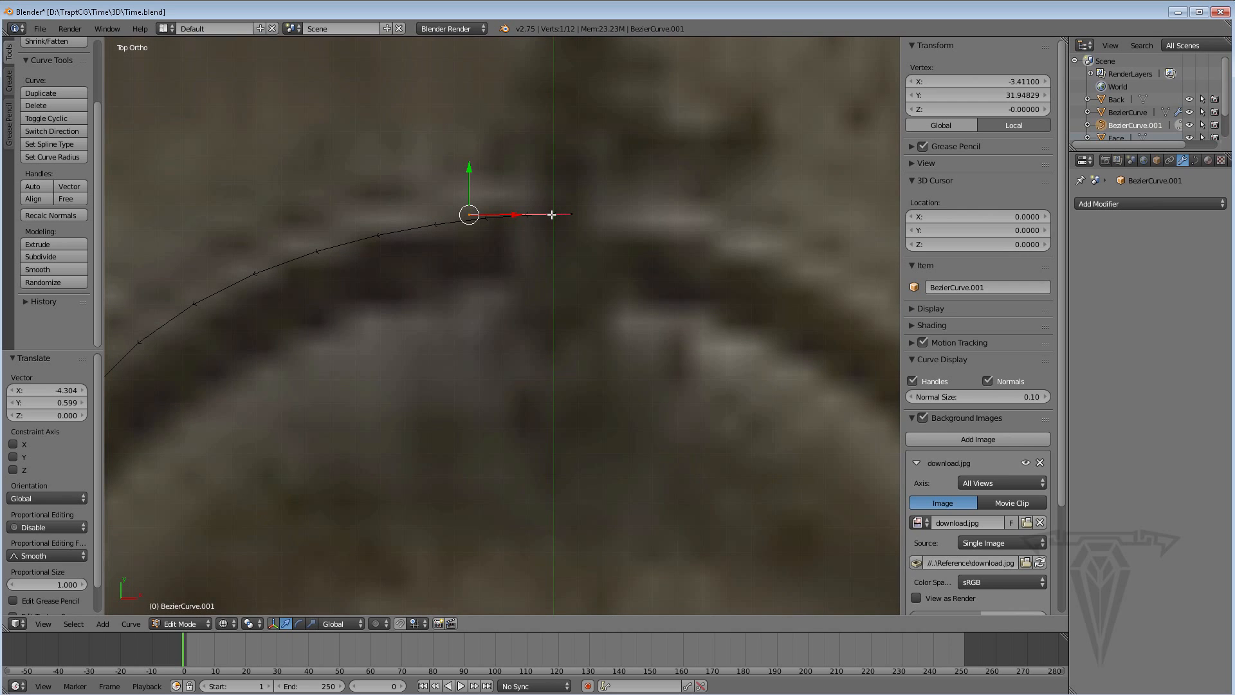
right_click(553, 214)
click(965, 94)
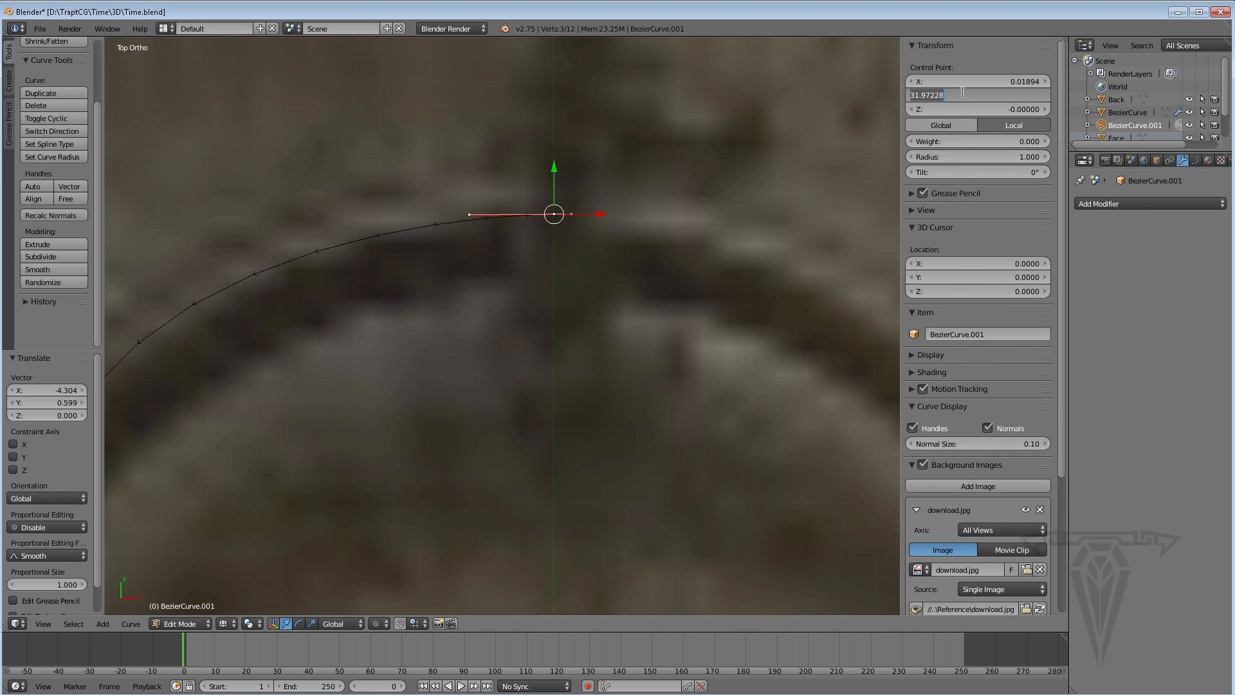
right_click(470, 215)
click(1004, 92)
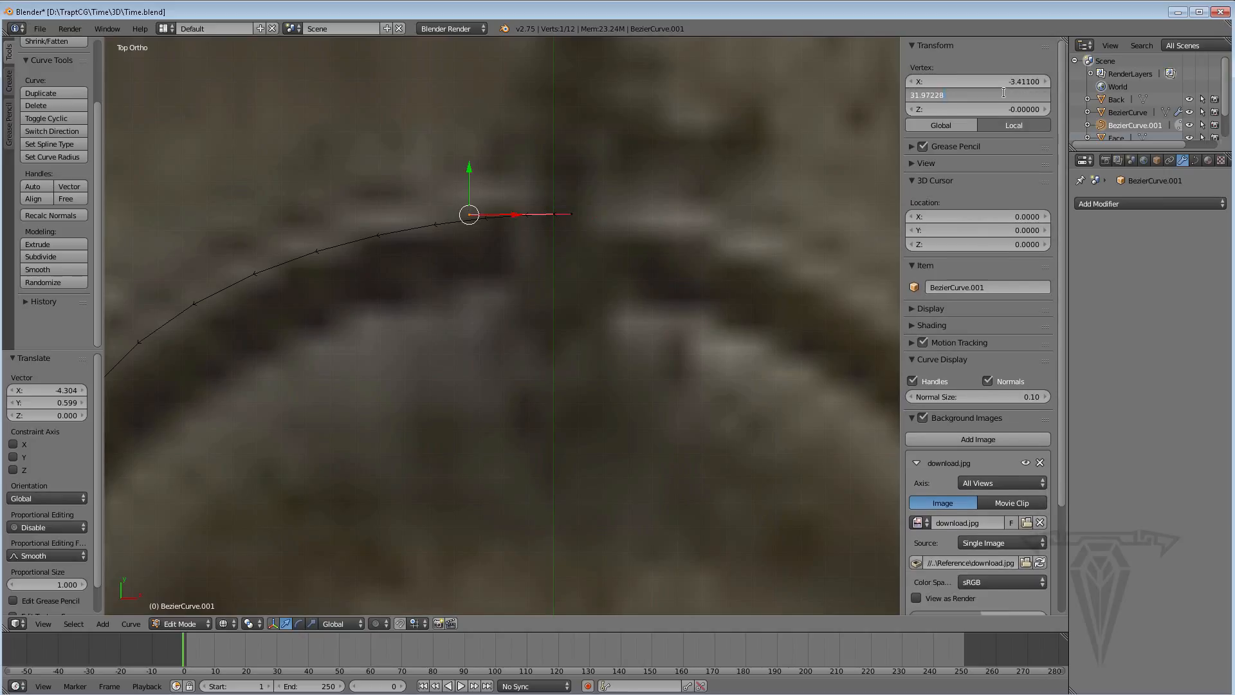
key(Return)
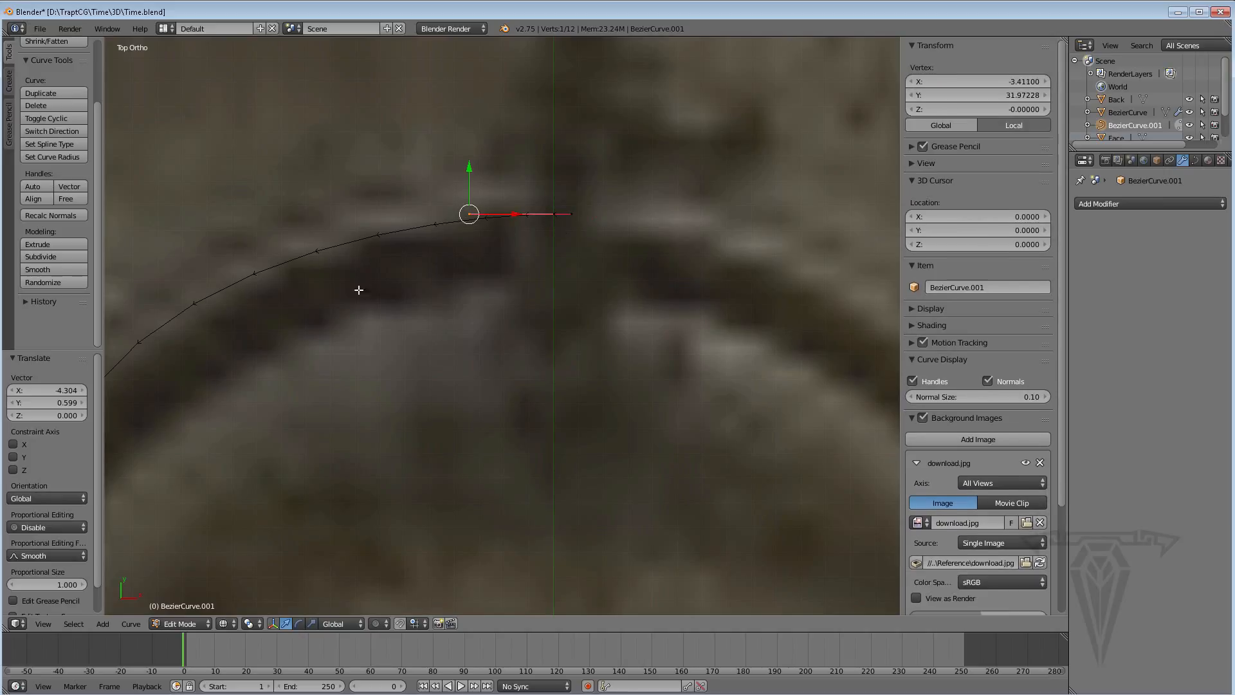
Turn the curve into a round tube with Full fill, a bevel depth of about 1.543 and bevel resolution 12
scroll(360, 290, down, 5)
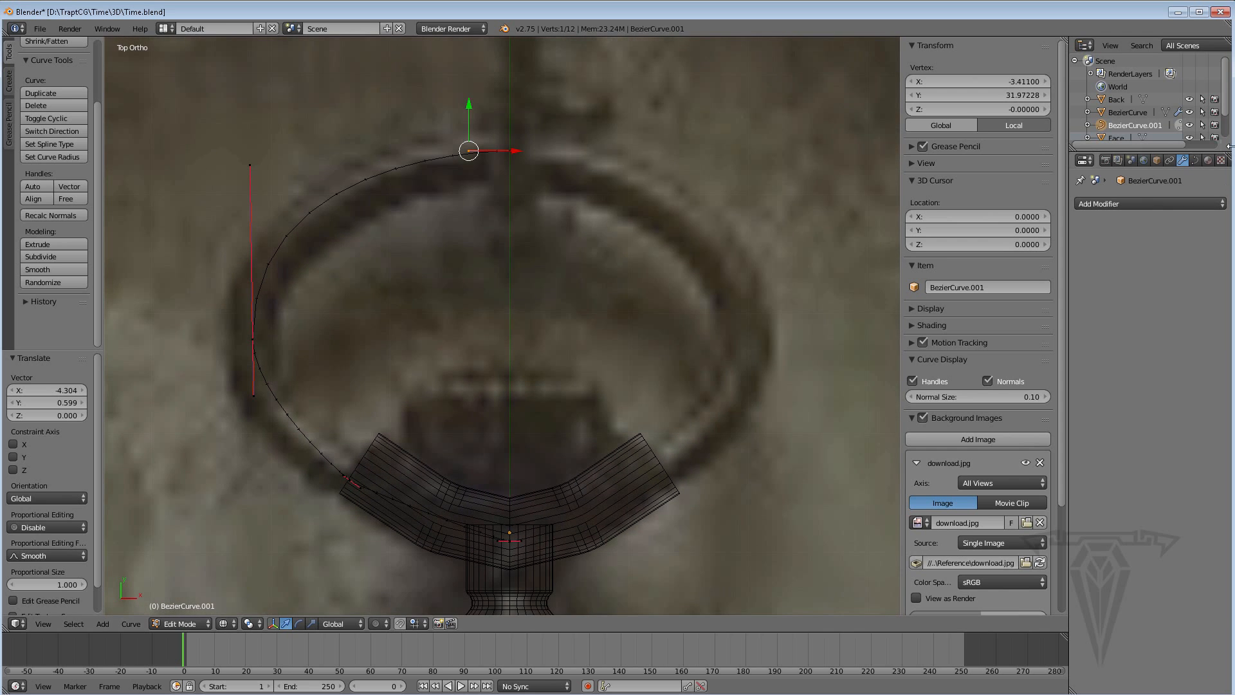
click(1195, 161)
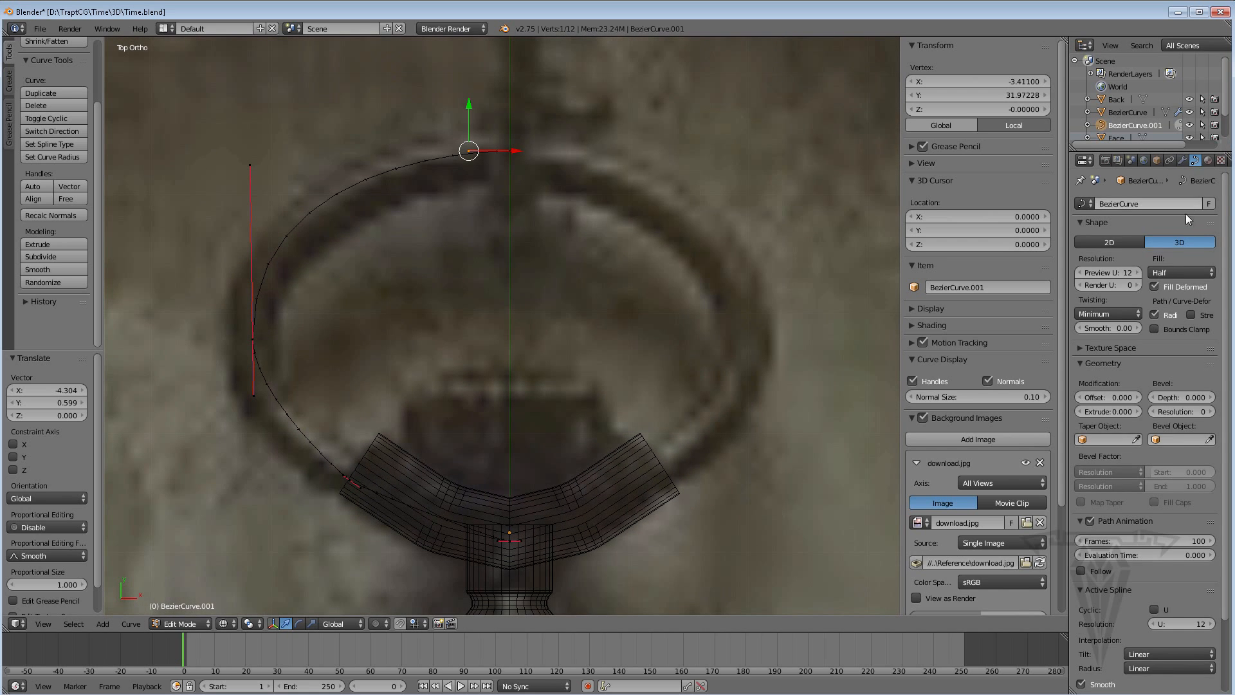
click(1178, 272)
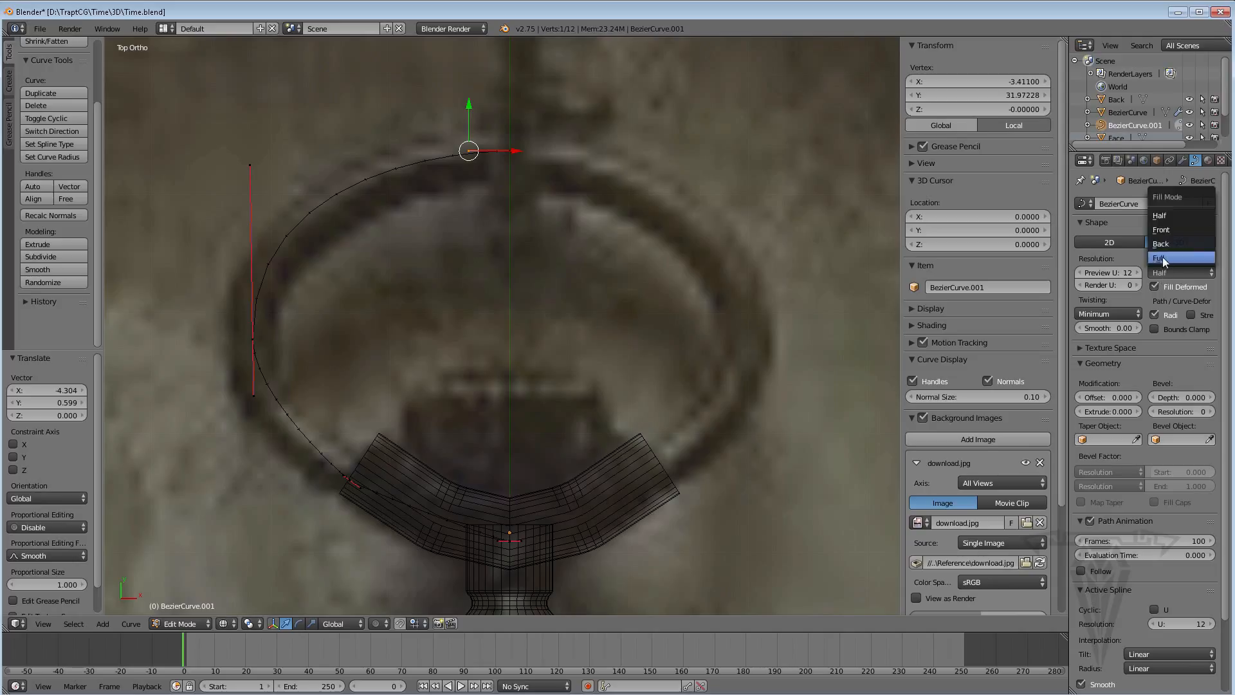
click(1165, 259)
drag(1182, 397, 1216, 411)
click(1177, 412)
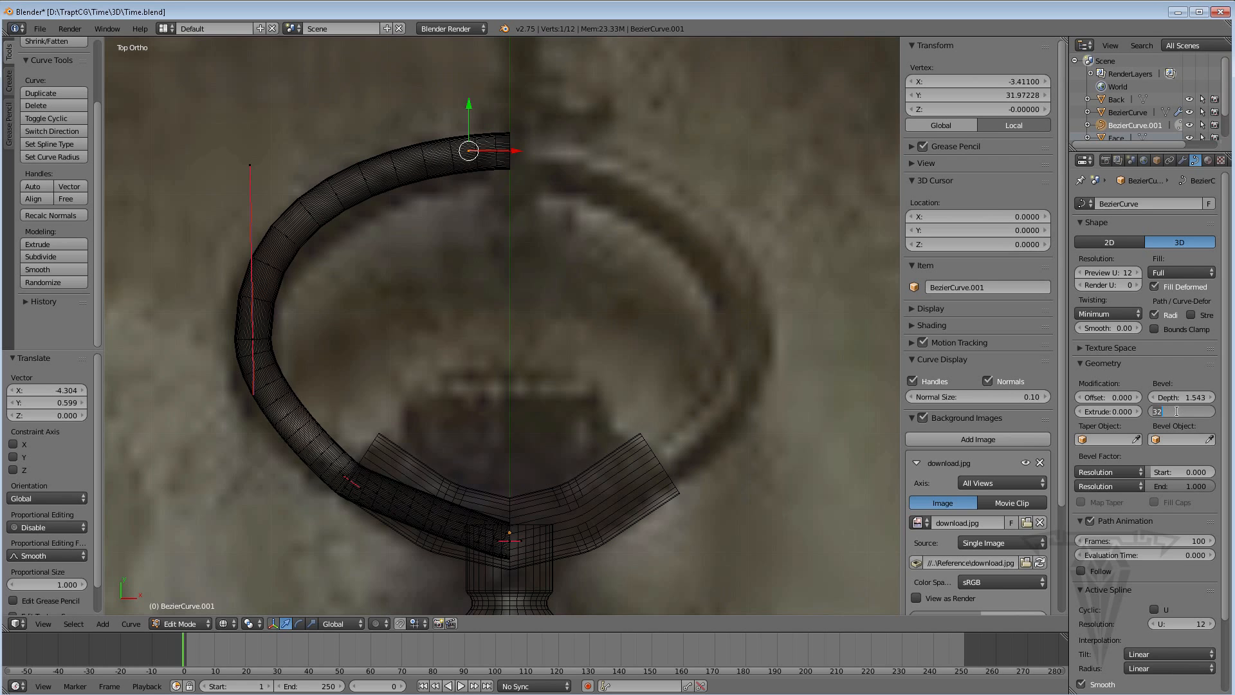
key(Return)
Show the scene in solid shading and move the leftmost point's lower handle to about X -21.333, Y 8.663
shift+middle_drag(569, 309, 574, 317)
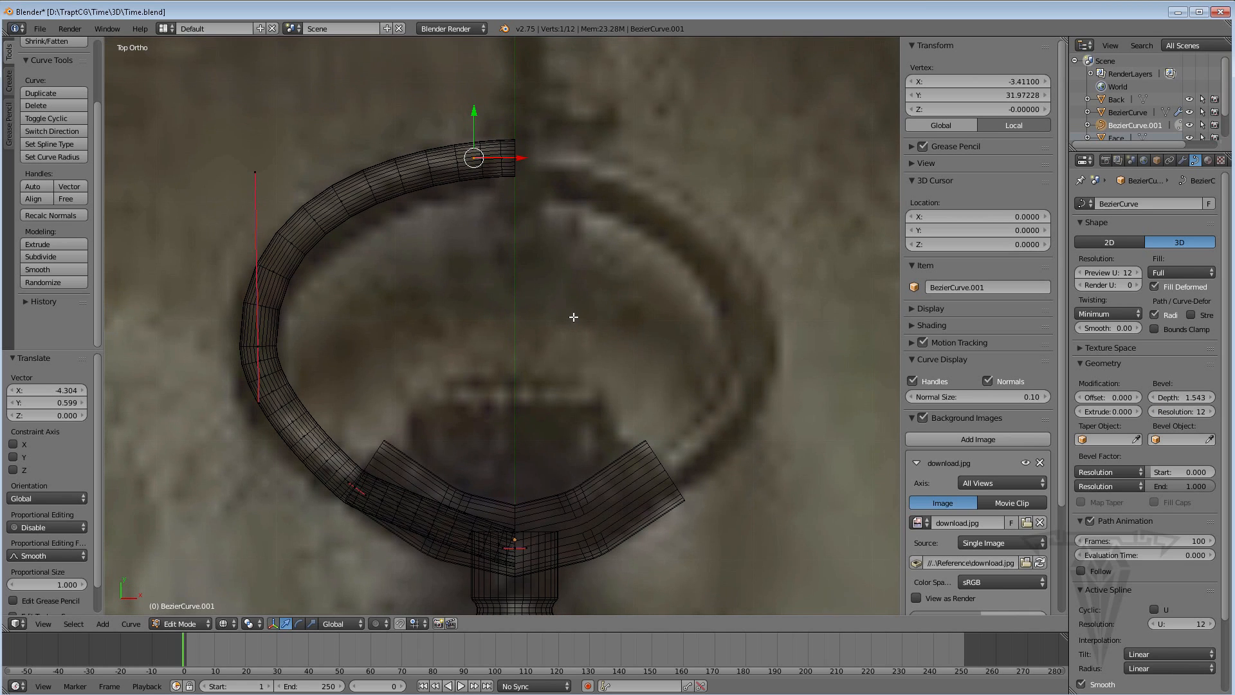
key(z)
shift+middle_drag(540, 280, 538, 298)
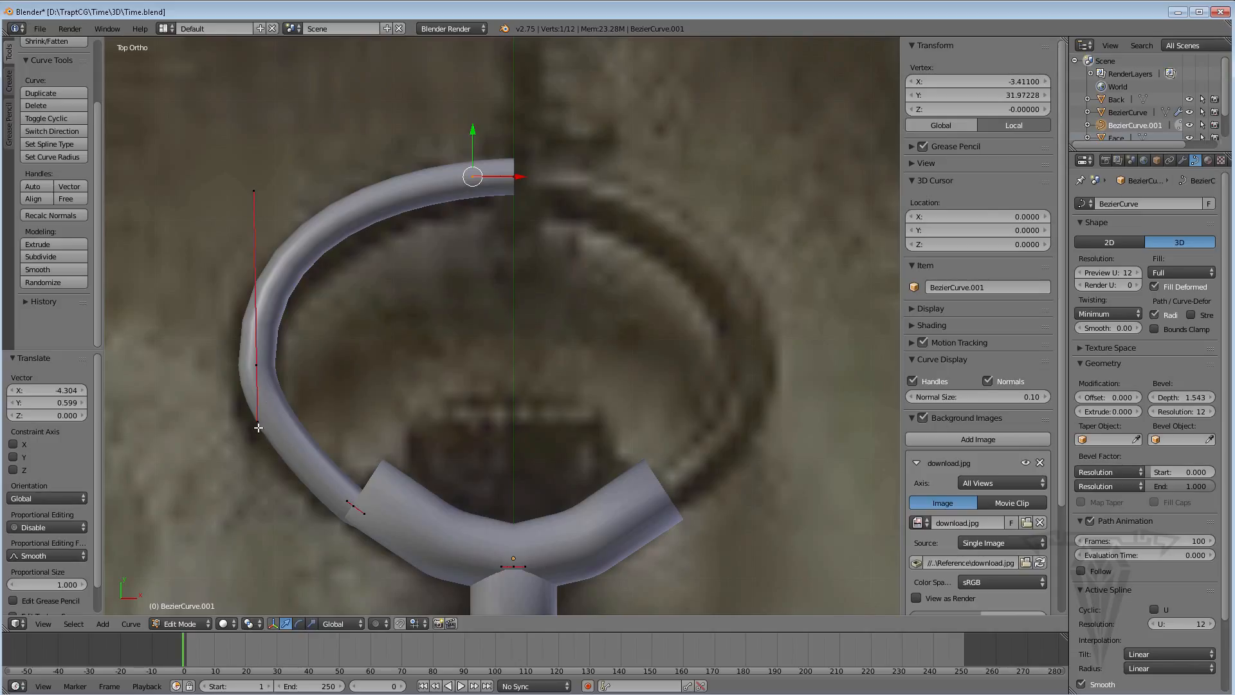
right_drag(256, 420, 258, 455)
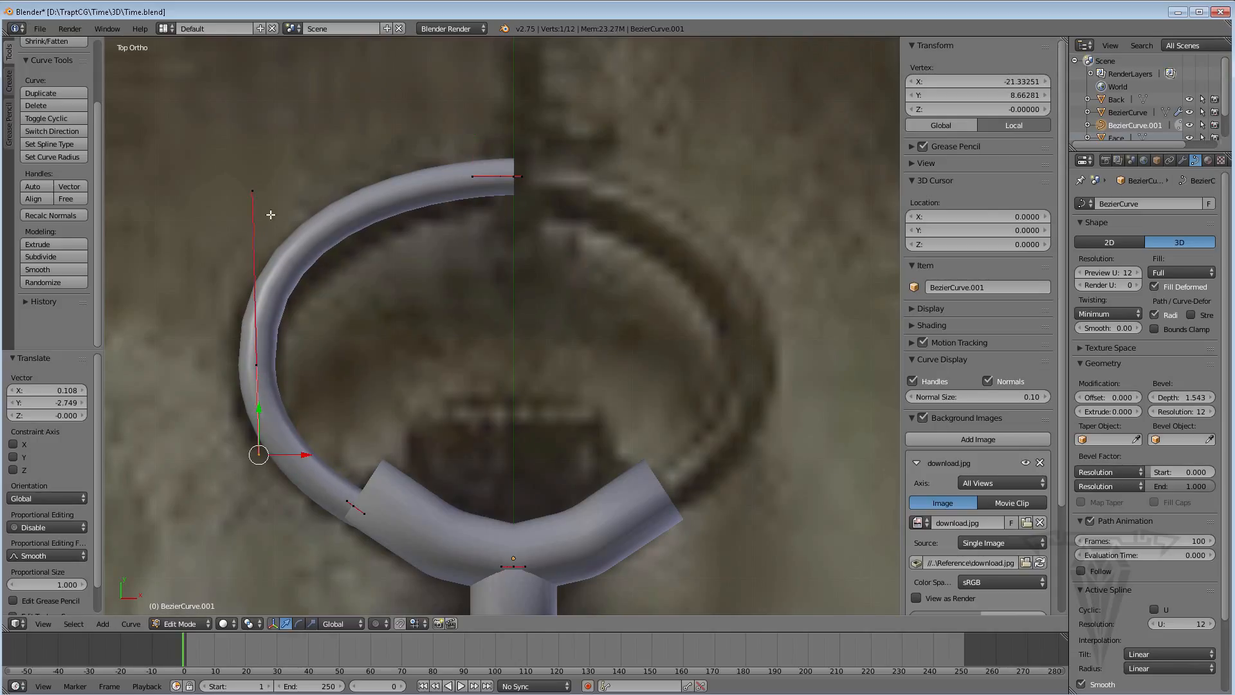
Move the ring curve's lower end point to about X -13.011, Y 4.487, inside the collar's open end
right_click(355, 510)
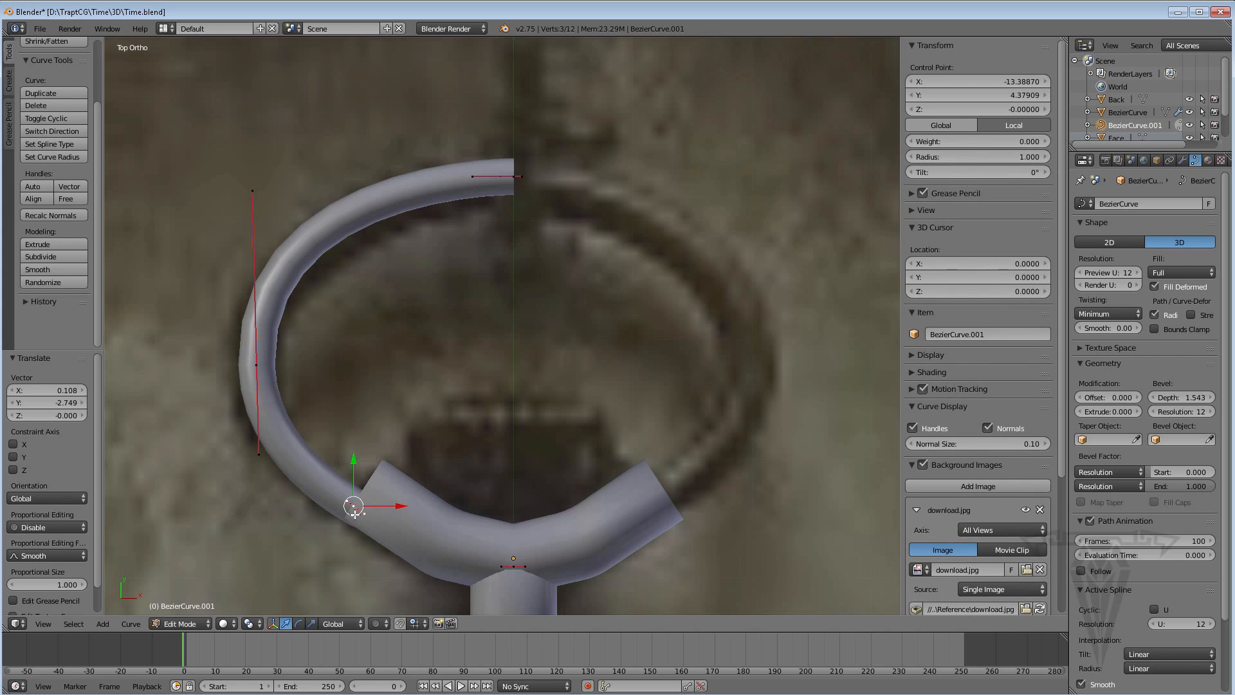
key(g)
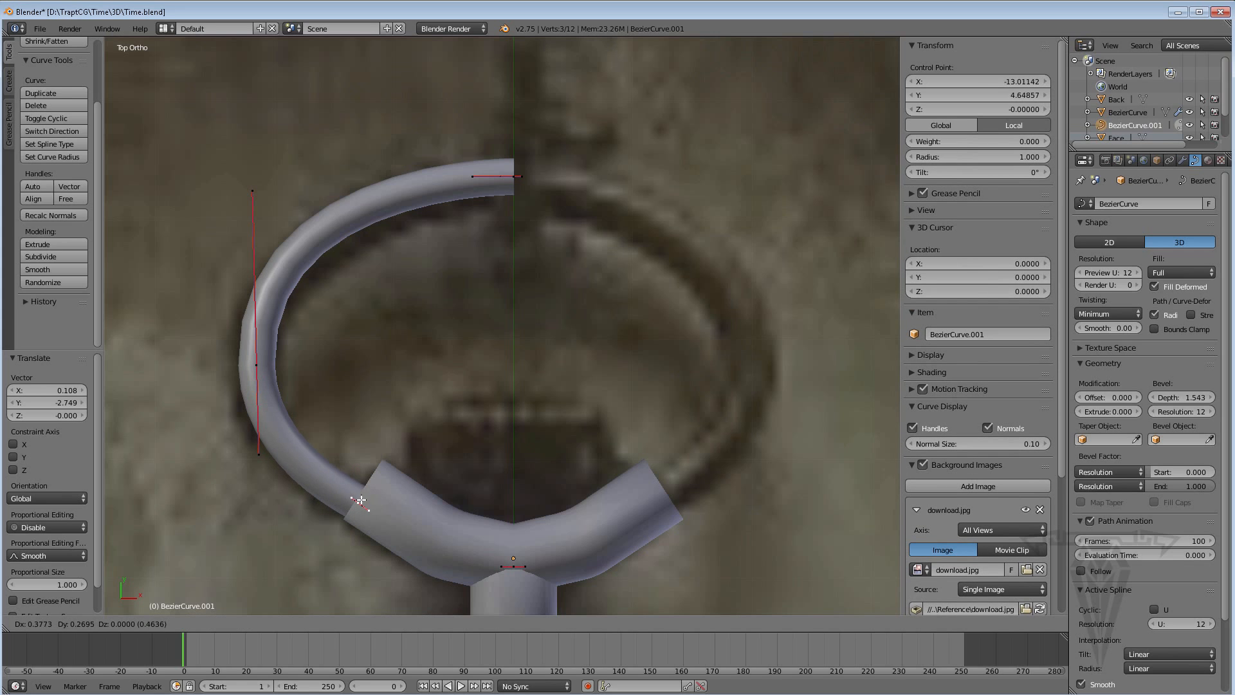
click(360, 500)
Shorten the upper handle of the ring's leftmost point by moving it to about X -21.770, Y 29.162
shift+middle_drag(371, 333, 359, 385)
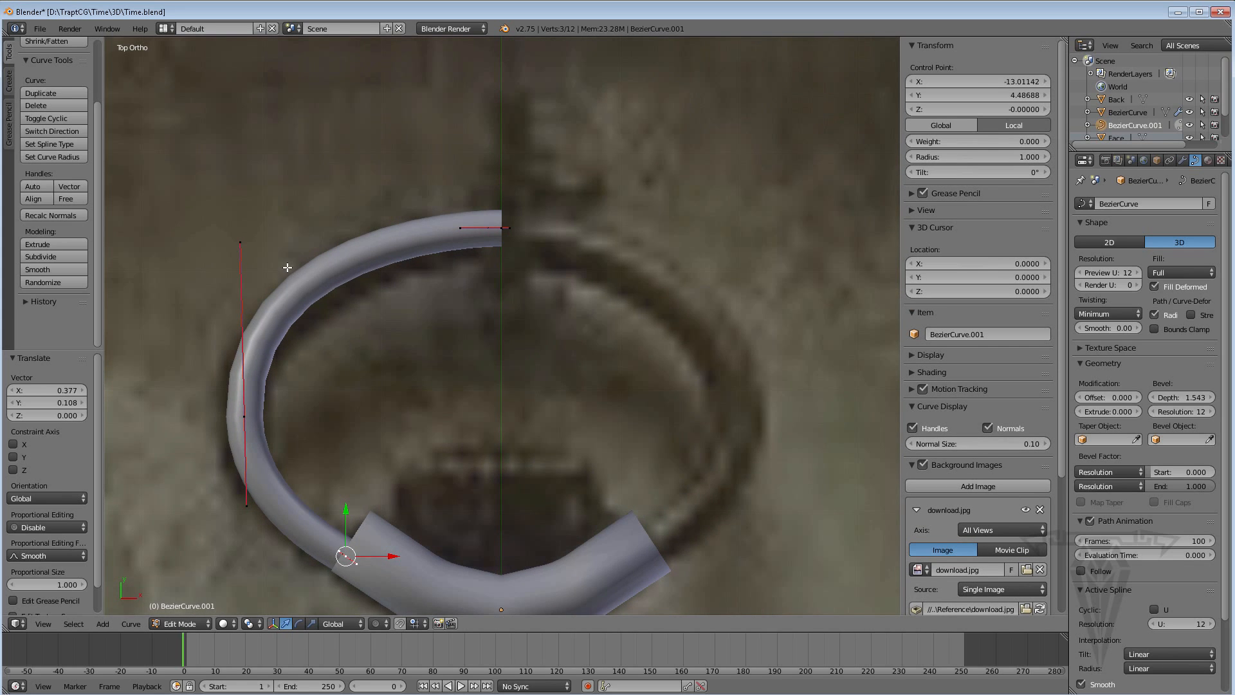
right_click(240, 242)
key(g)
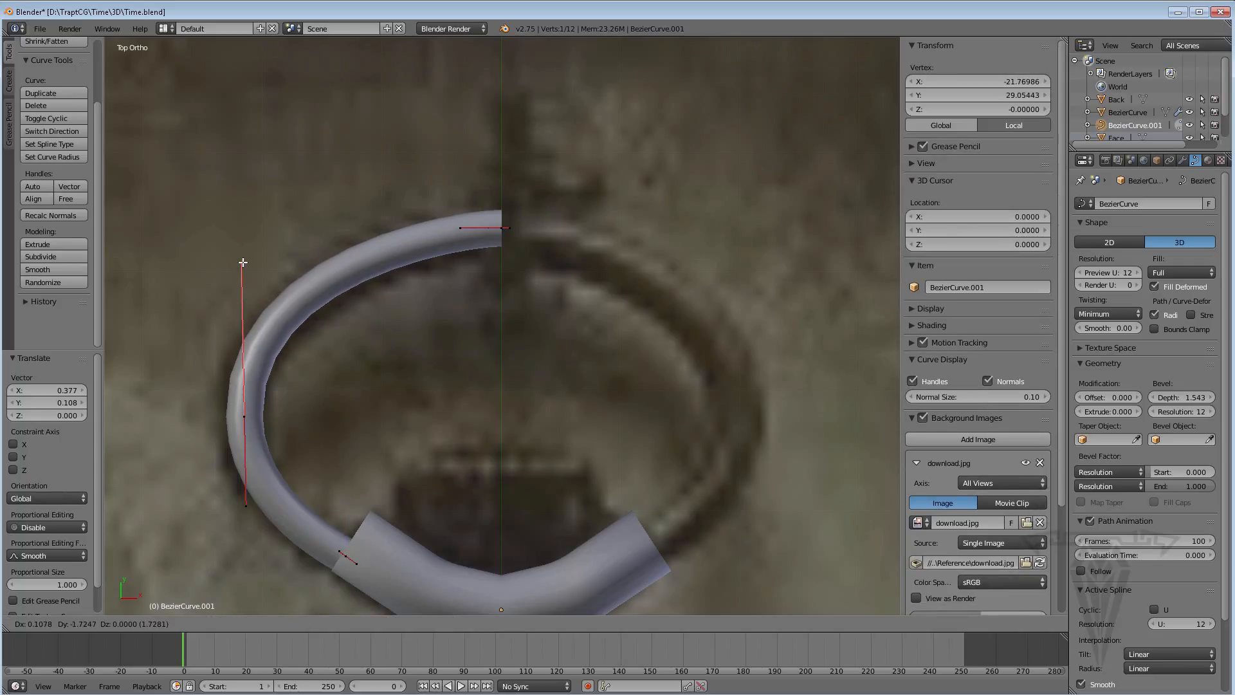
click(242, 261)
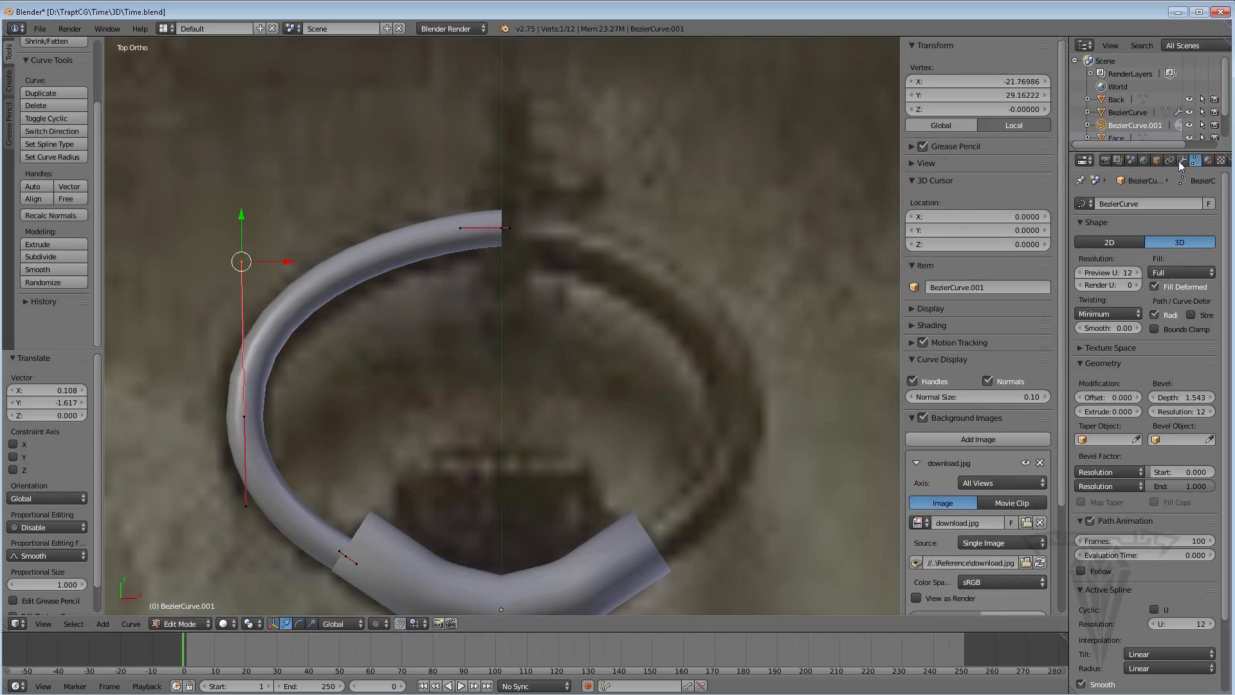
Leave Edit Mode and add a Mirror modifier on the X axis to complete the ring's other half
key(Tab)
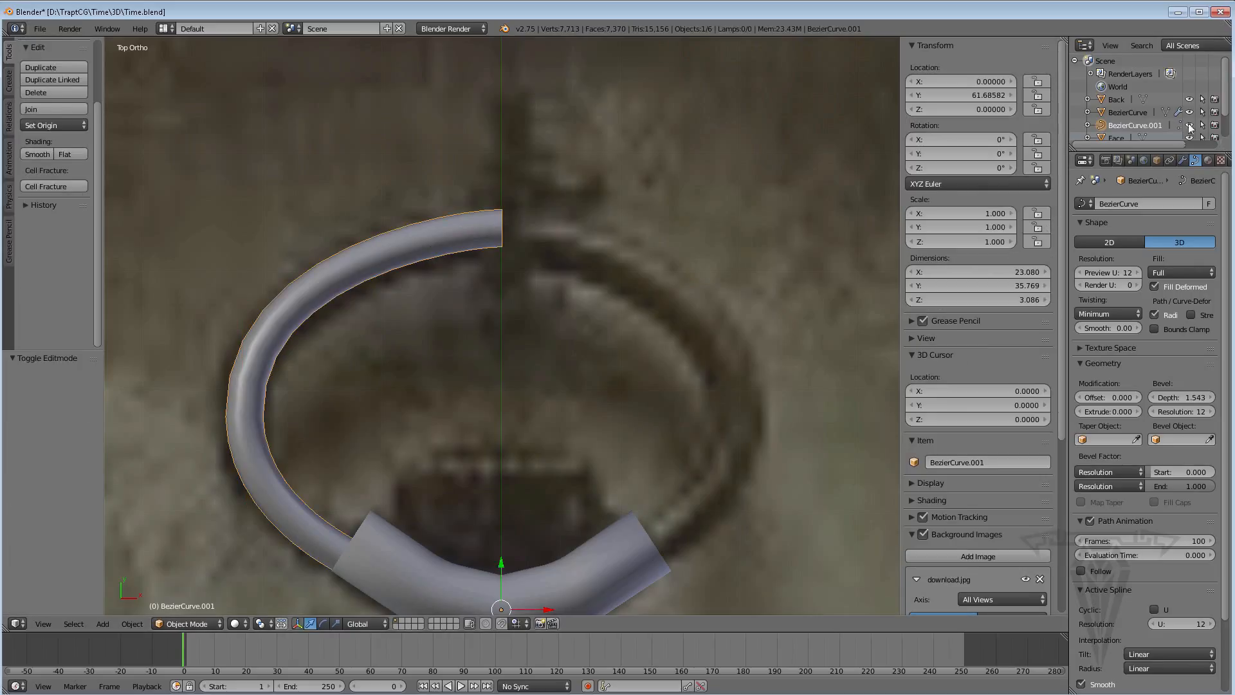
click(1184, 160)
click(1139, 202)
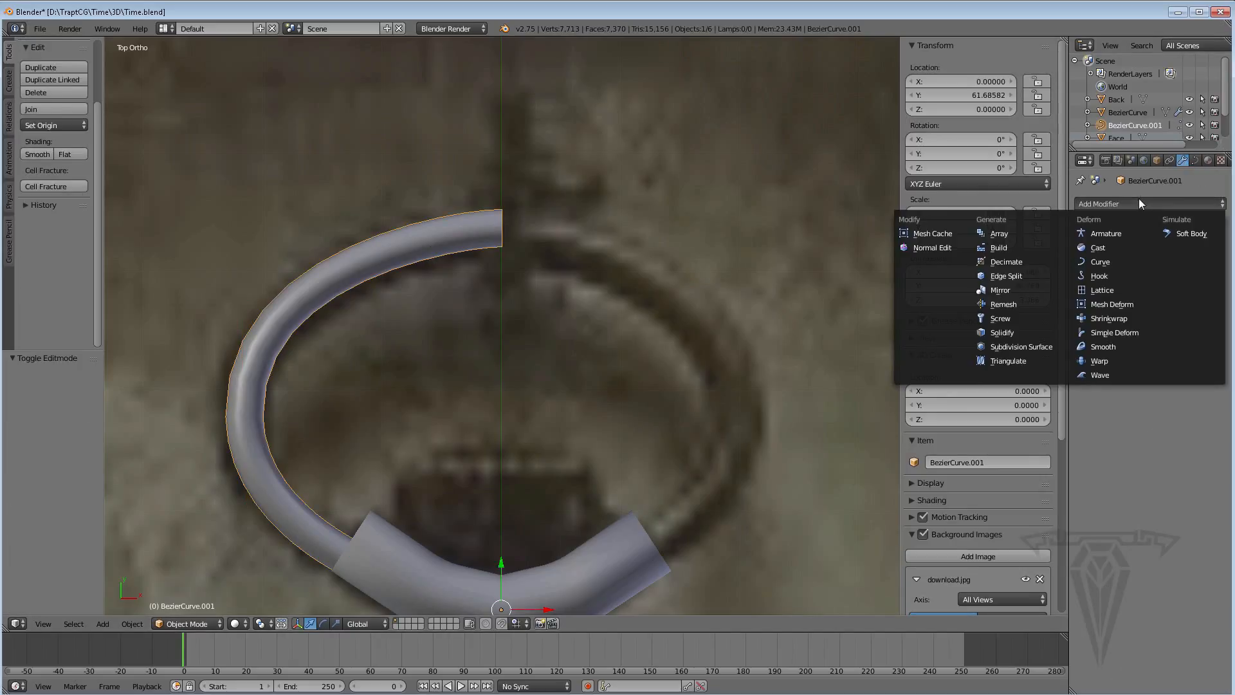
click(1026, 291)
shift+middle_drag(497, 220, 511, 196)
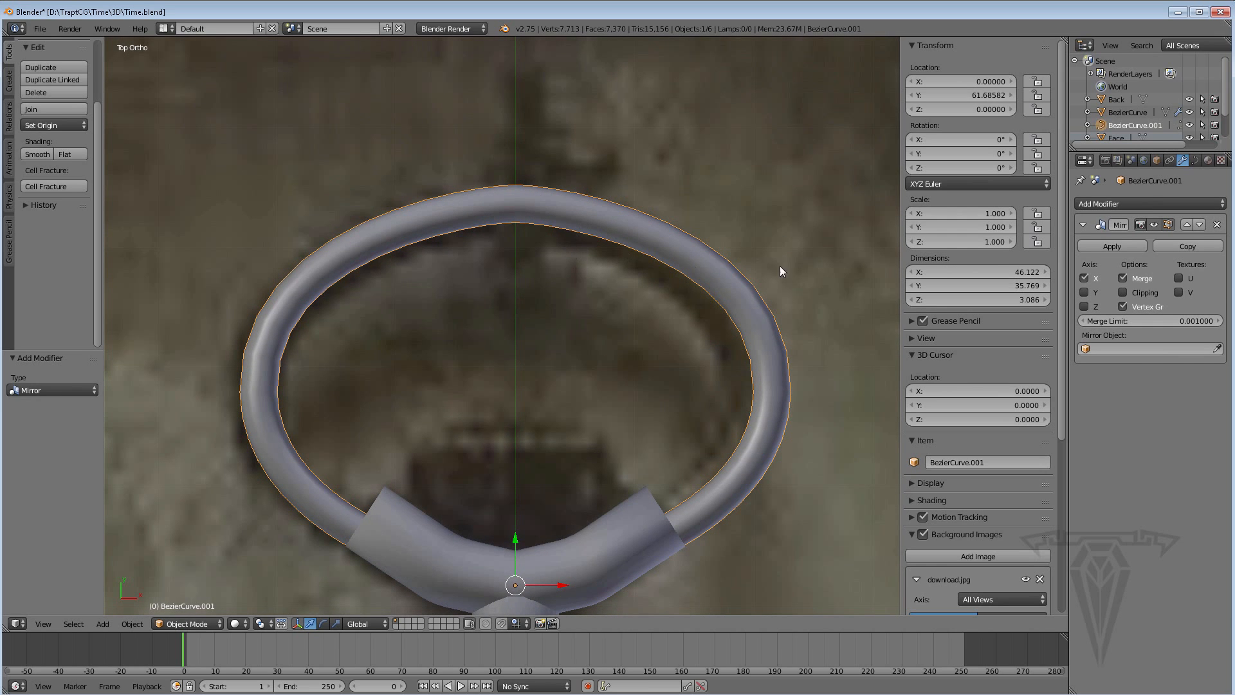
Edit the ring curve and lengthen the top point's left handle along X to about -6.214
click(1194, 160)
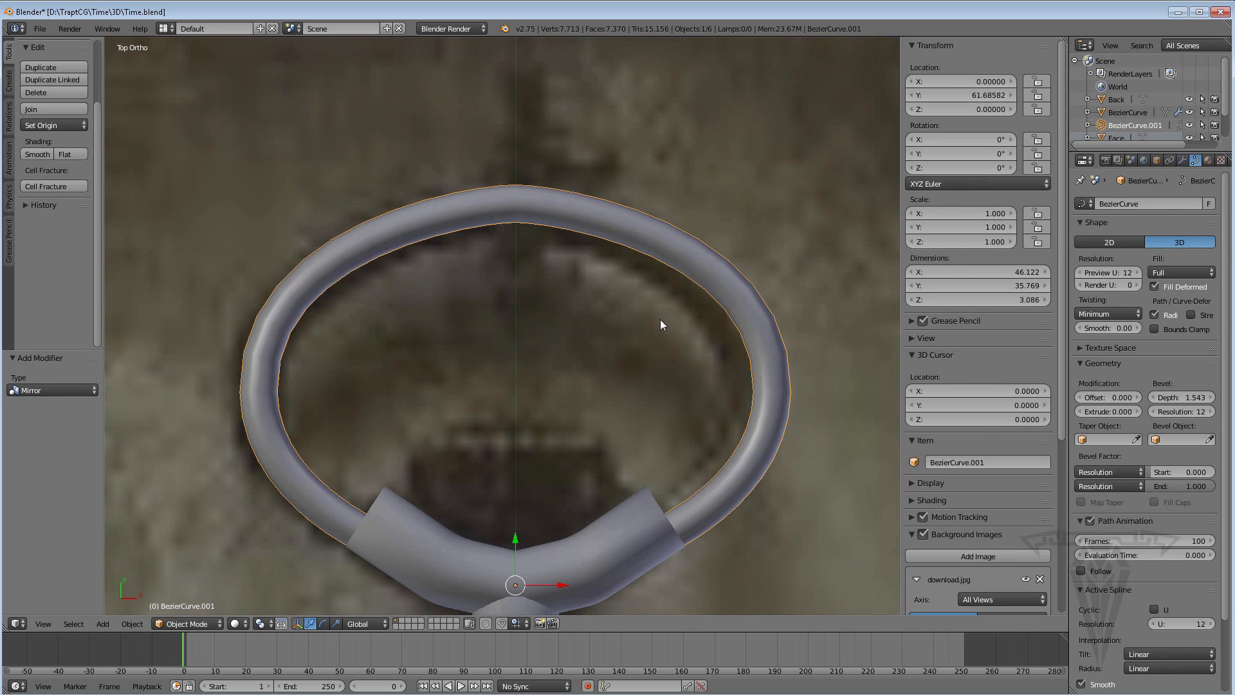
key(Tab)
right_click(518, 222)
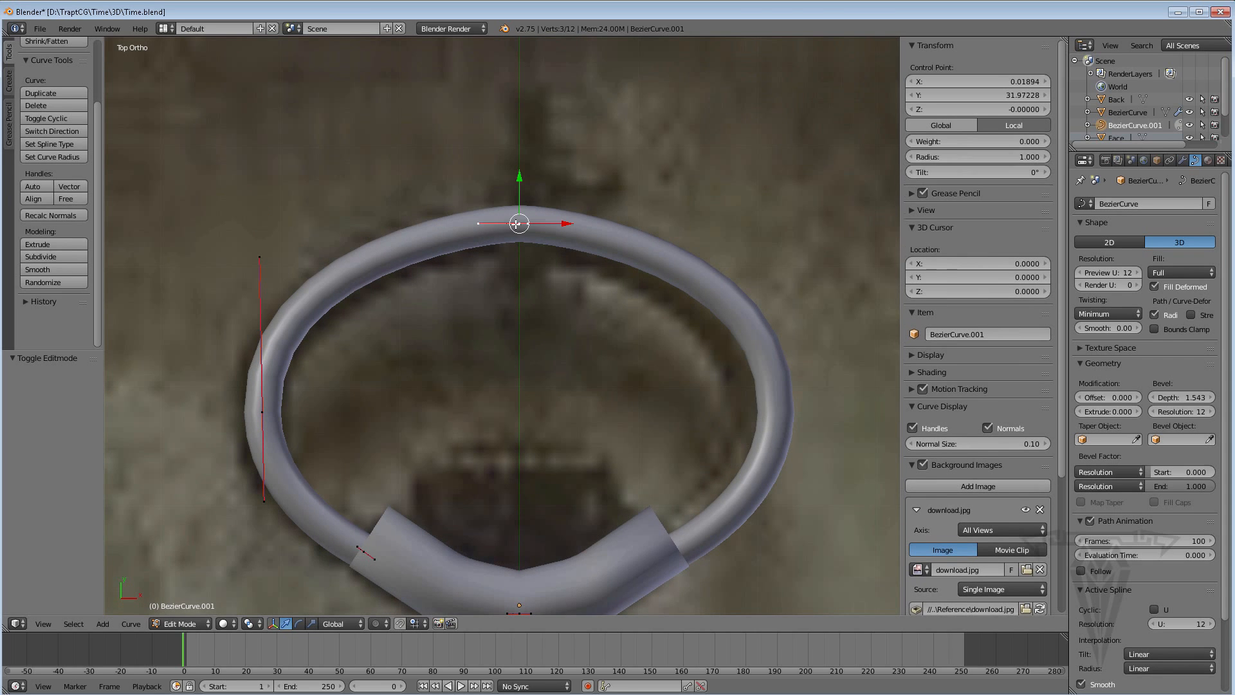
right_click(478, 223)
key(g)
key(x)
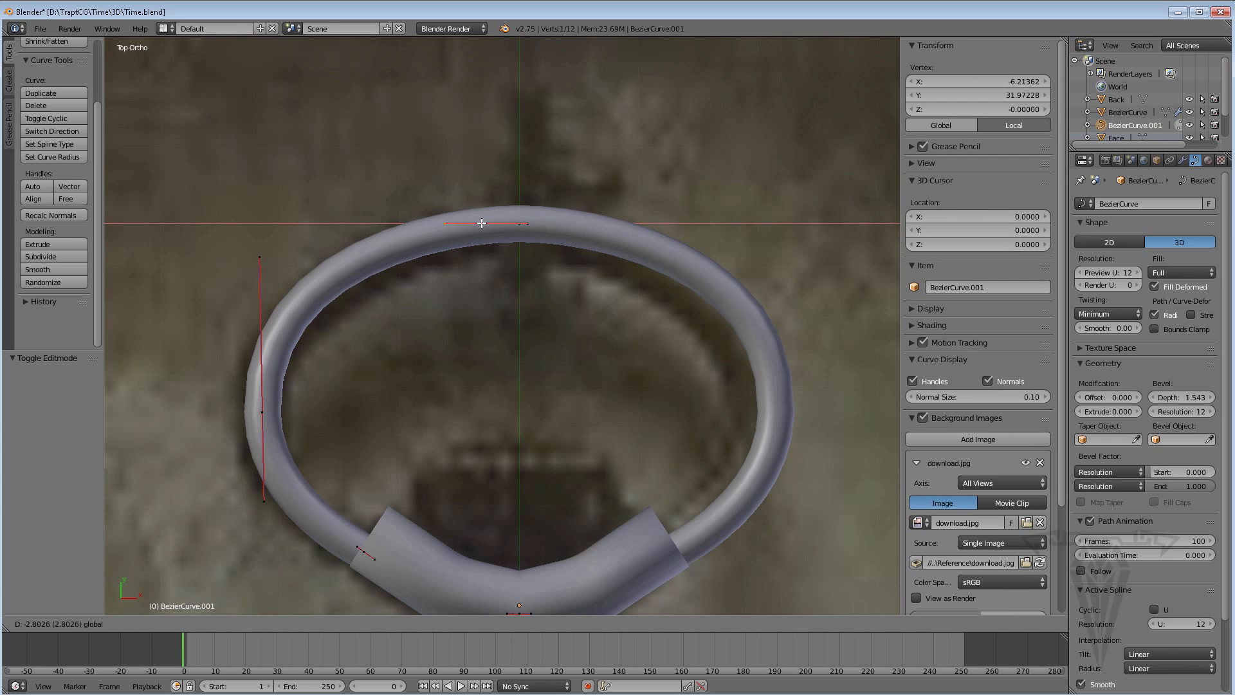
click(482, 223)
Examine the mirrored ring in perspective and against the reference image with the whole watch, and leave Edit Mode
scroll(562, 295, down, 2)
shift+middle_drag(464, 306, 449, 239)
scroll(449, 239, down, 1)
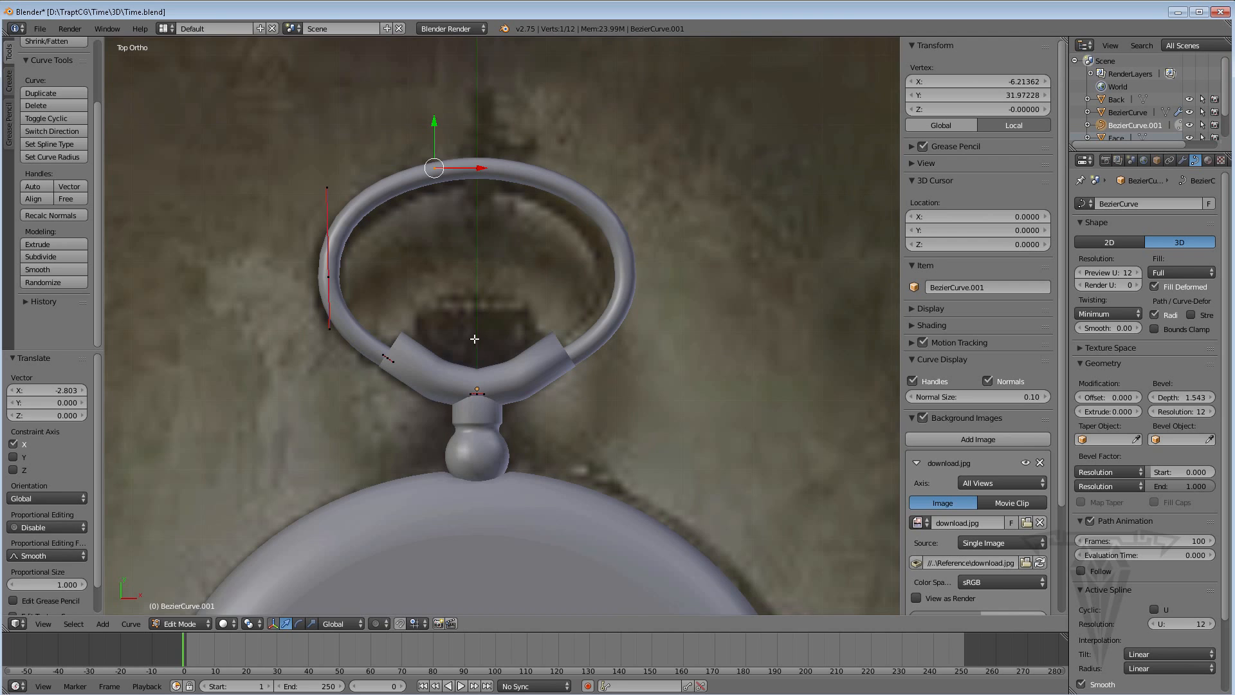
shift+middle_drag(475, 338, 476, 377)
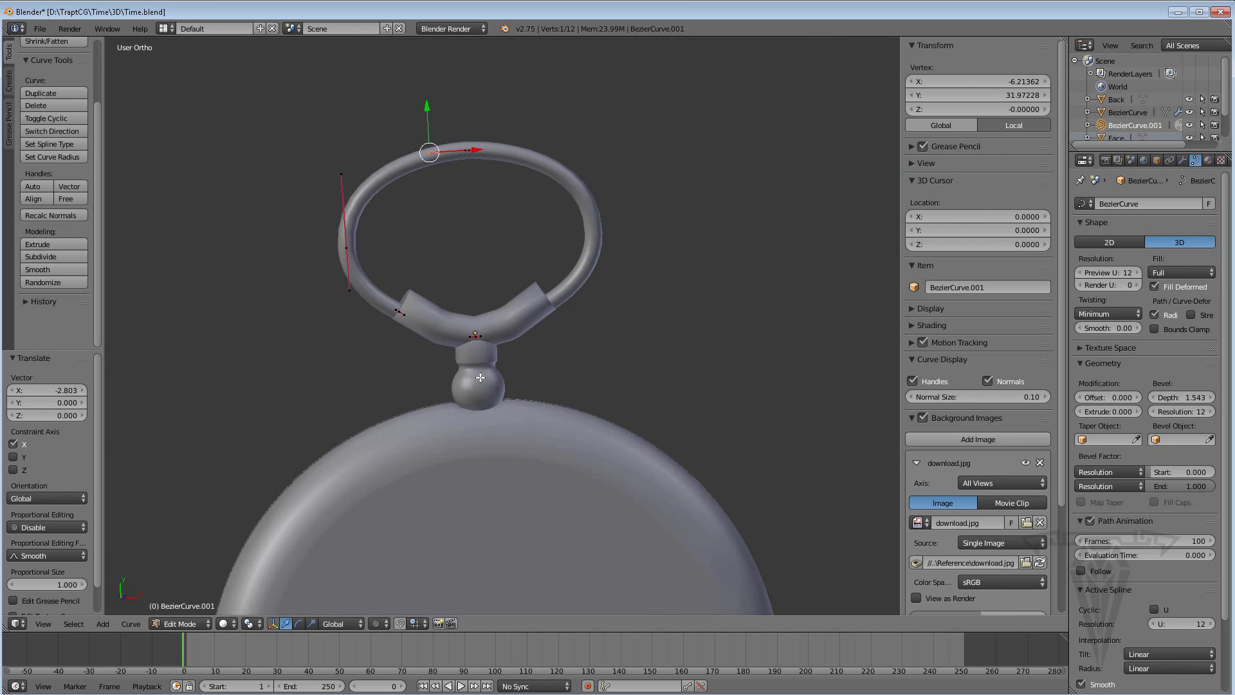
key(KP_7)
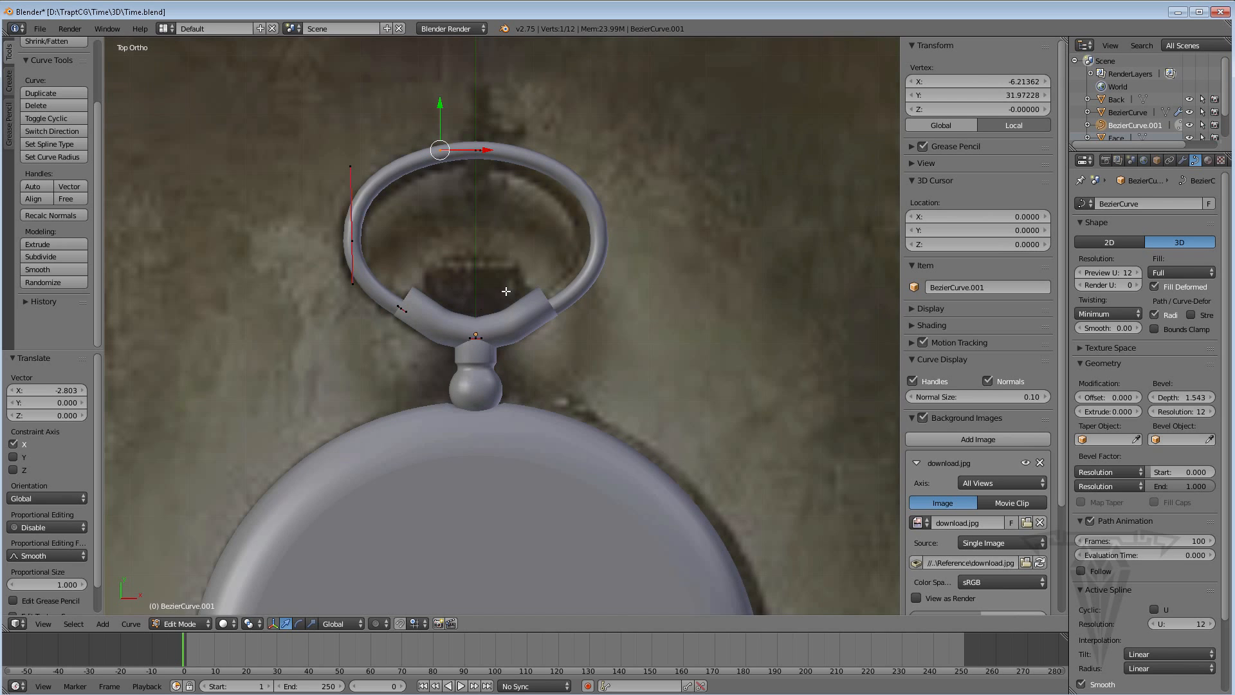
scroll(501, 328, down, 1)
shift+middle_drag(512, 390, 528, 218)
scroll(498, 326, down, 1)
shift+middle_drag(459, 371, 448, 318)
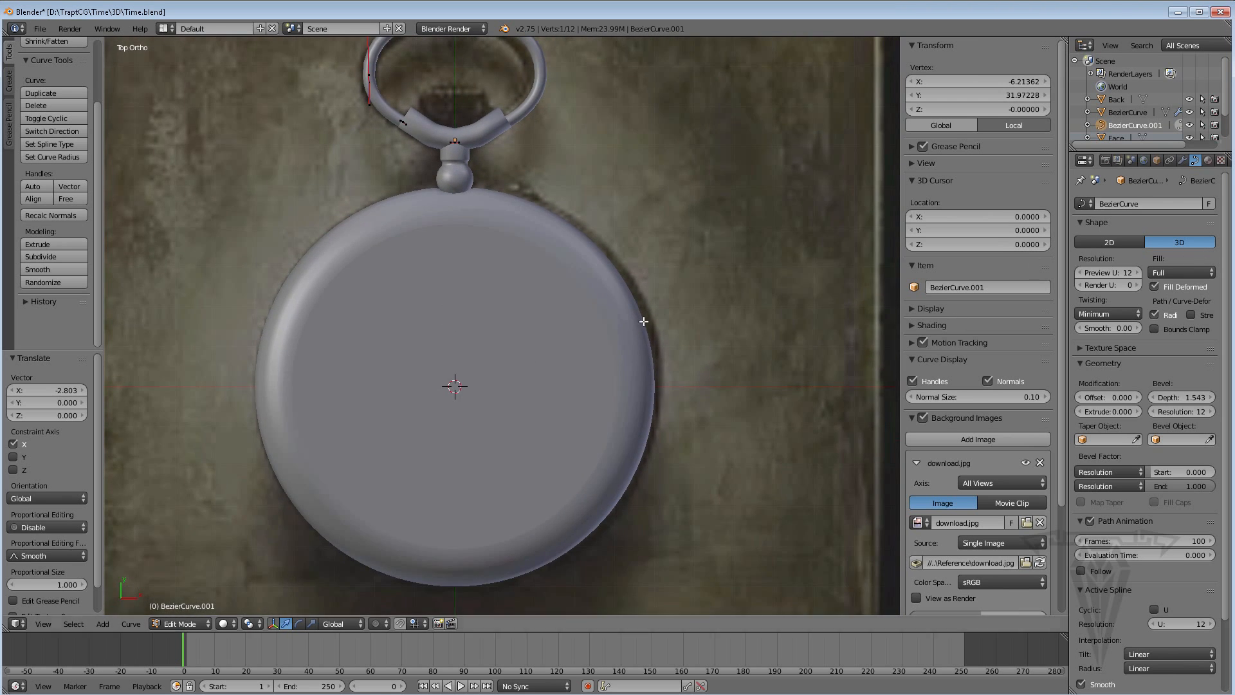
shift+middle_drag(452, 369, 462, 412)
key(Tab)
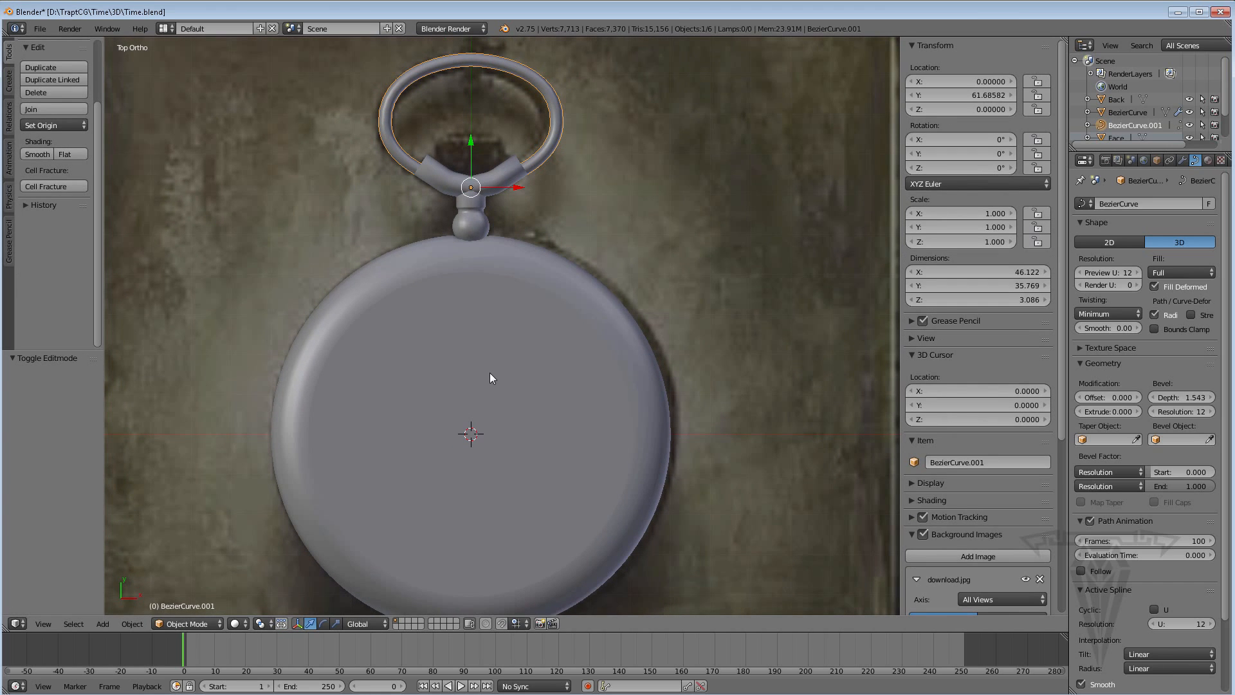
key(shift+a)
mouse_move(489, 359)
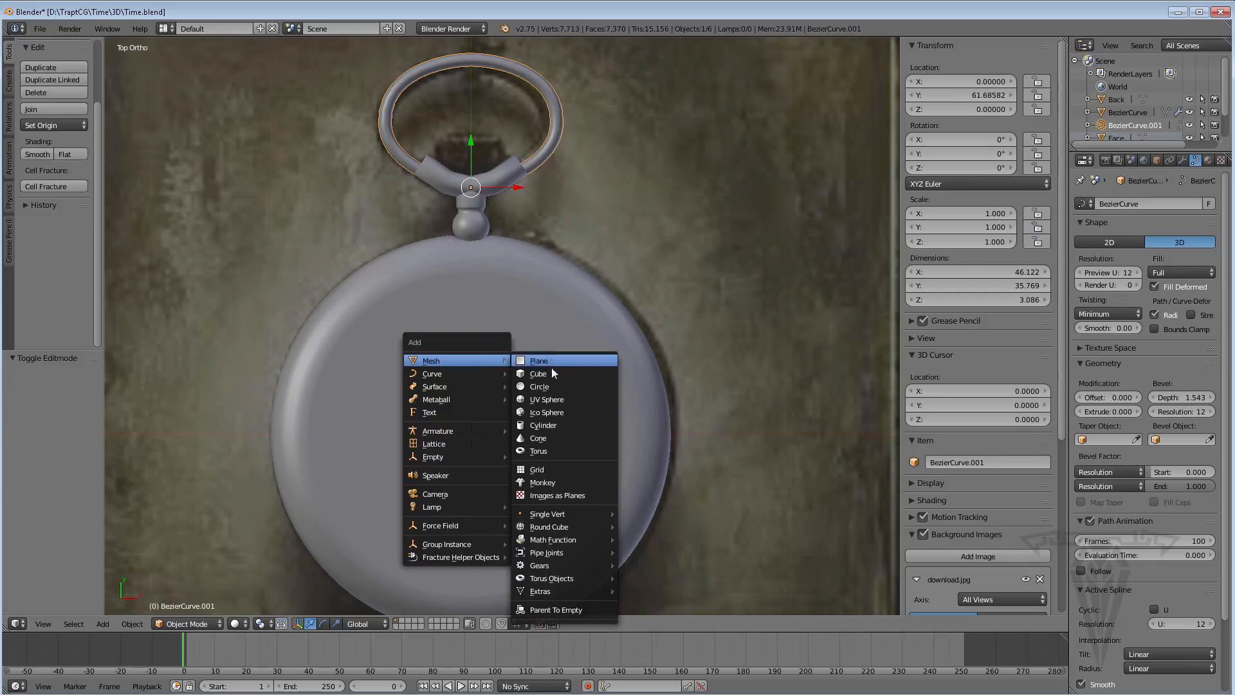
click(544, 424)
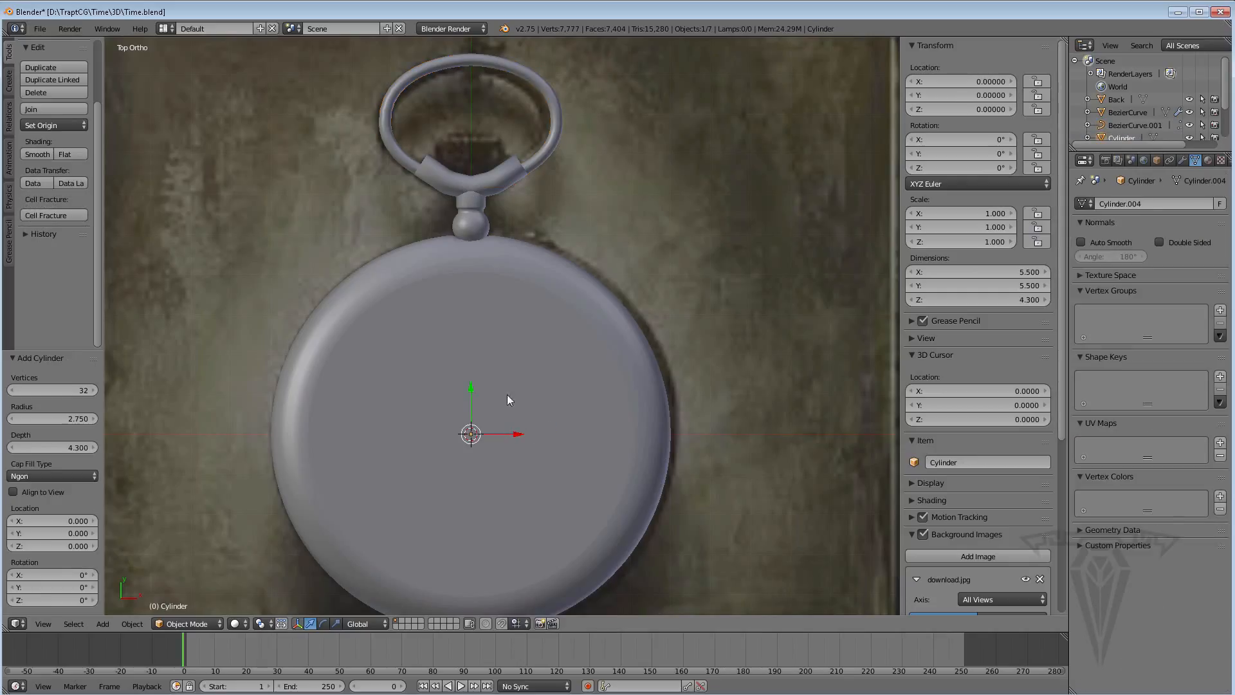
drag(470, 388, 484, 118)
key(x)
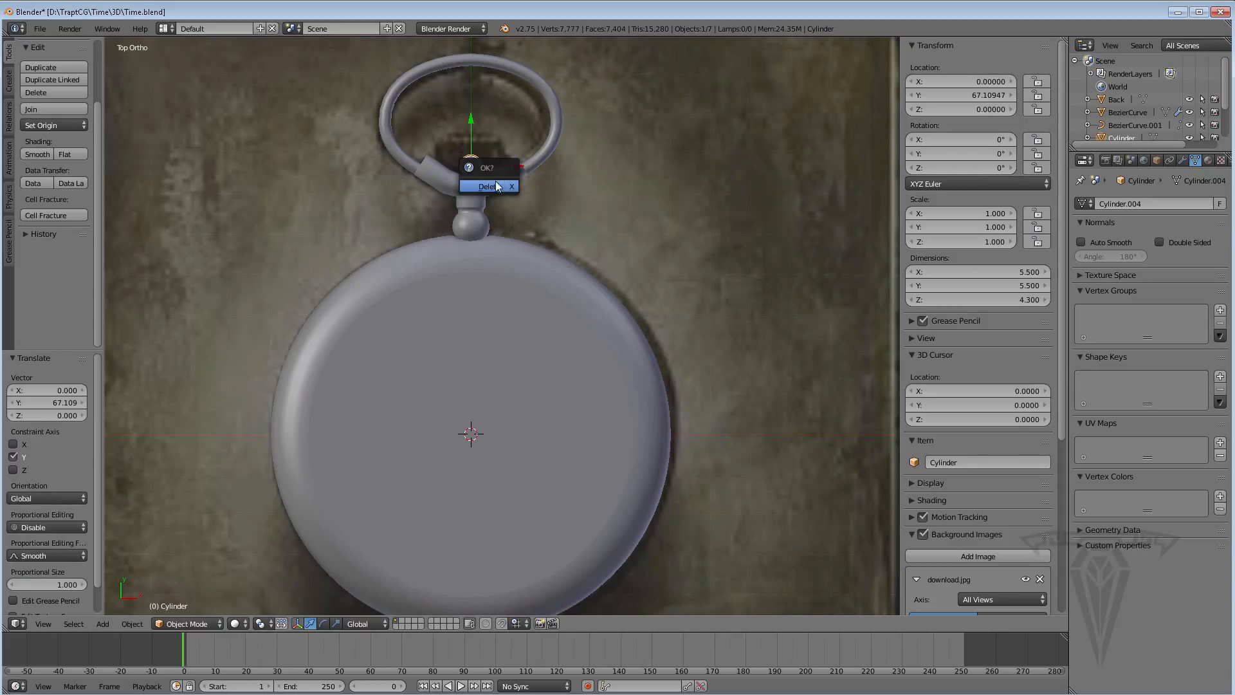
click(508, 185)
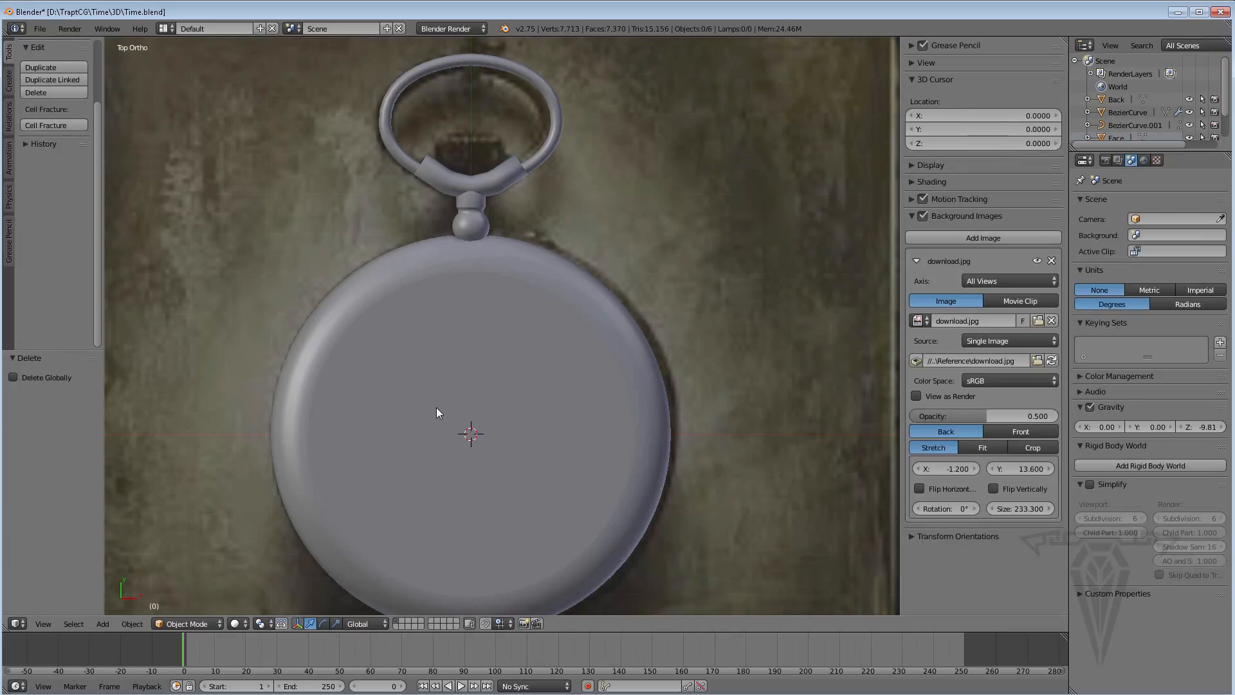
Add a cylinder with 64 vertices, a 90° X rotation and a depth of about 4.91, with the scene in wireframe
key(shift+a)
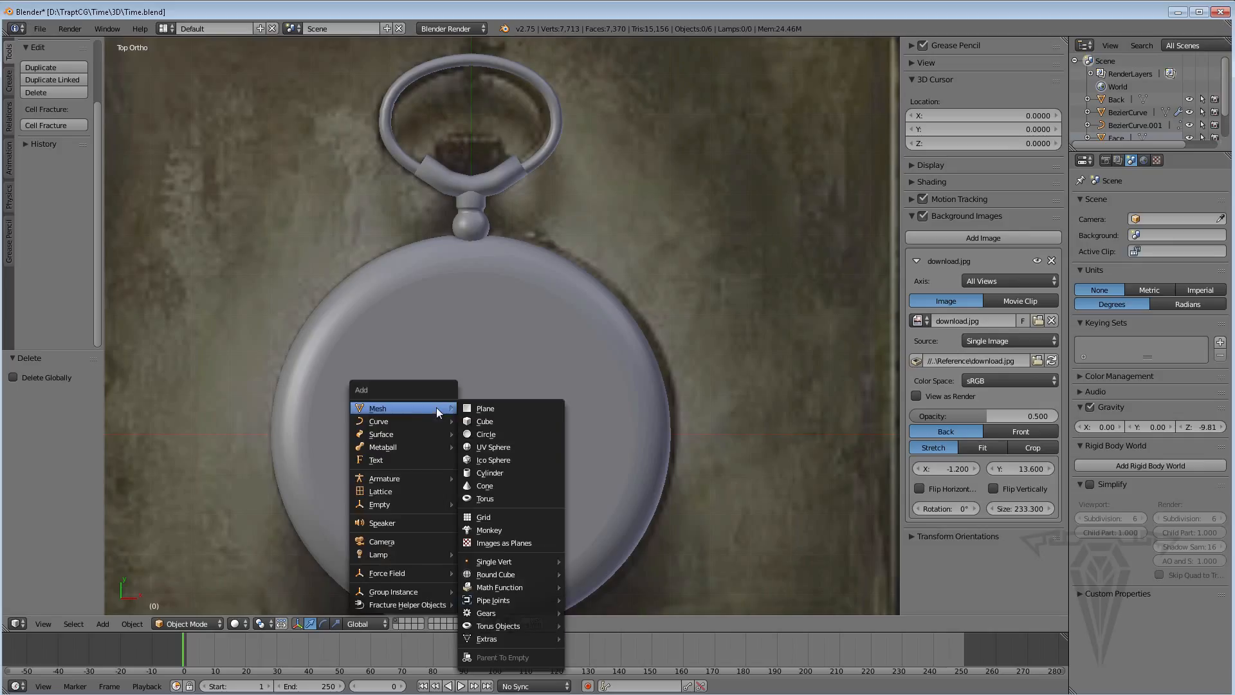
click(488, 476)
key(z)
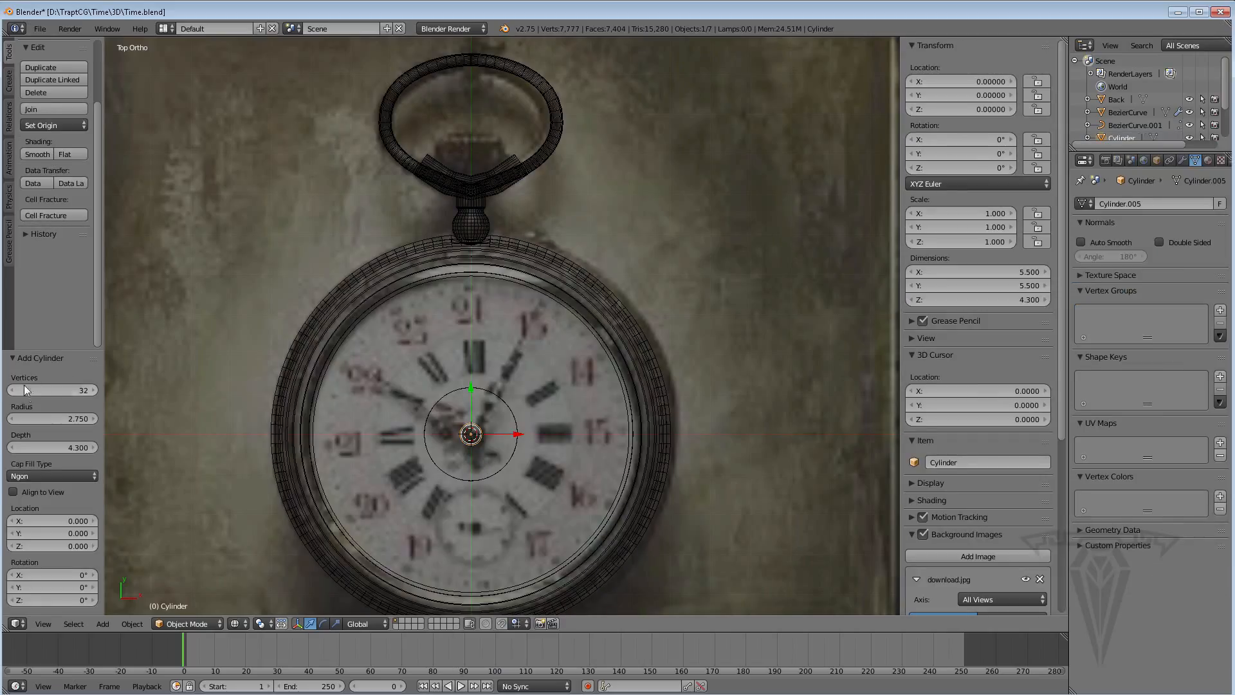
click(62, 393)
text(64)
key(Return)
click(67, 574)
text(90)
key(Return)
drag(58, 448, 110, 450)
Position the cylinder inside the ring above the stem at about Y 70.235 and scale it up to about 1.954
drag(471, 385, 497, 118)
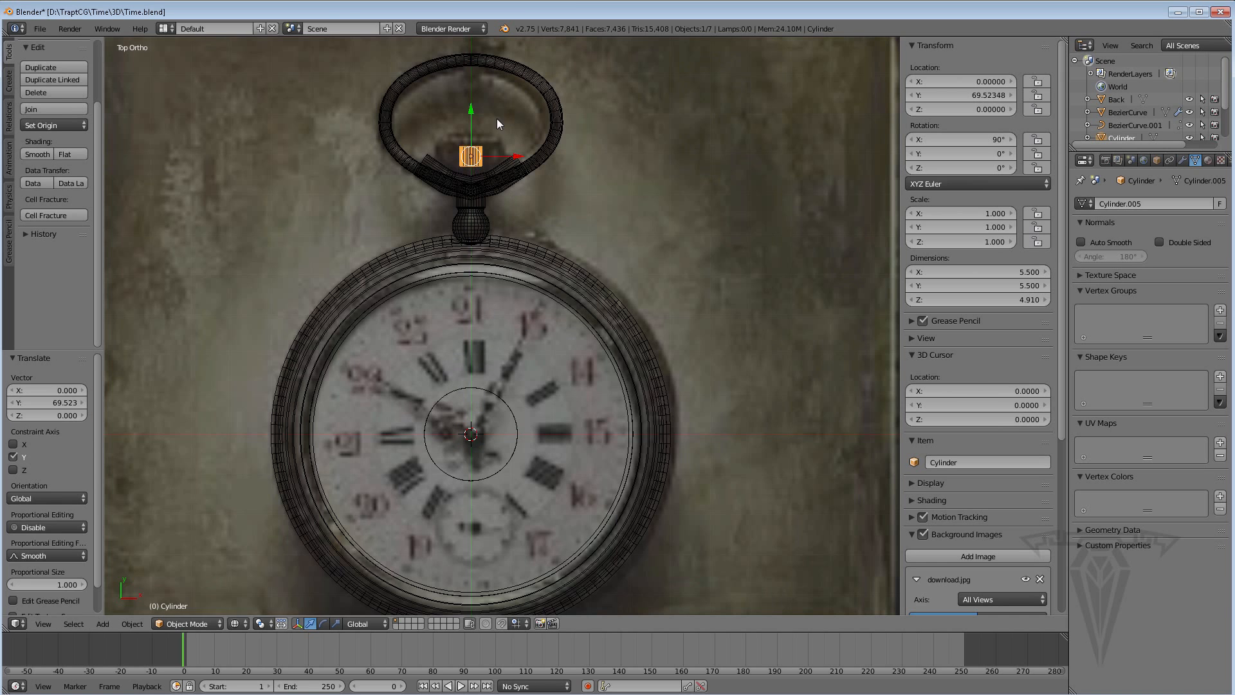
scroll(484, 393, up, 5)
shift+middle_drag(387, 82, 420, 395)
scroll(419, 396, up, 1)
scroll(448, 346, down, 1)
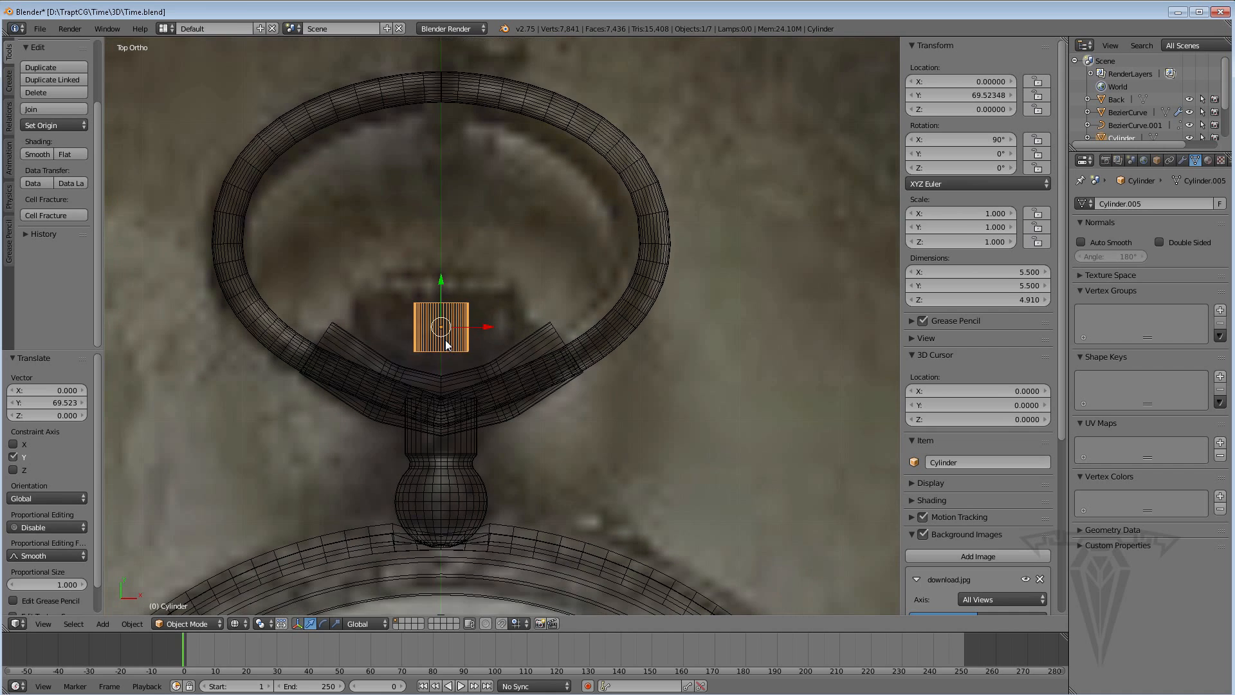
key(s)
click(463, 348)
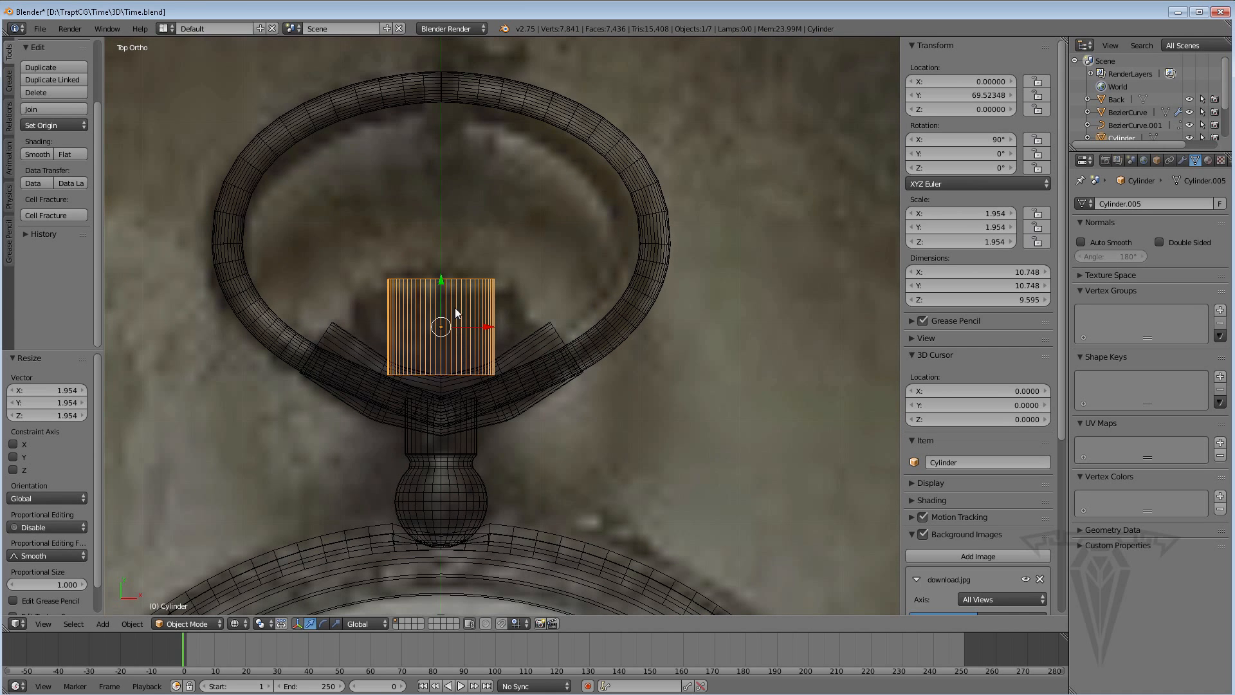
mouse_move(440, 285)
mouse_down()
mouse_move(440, 270)
mouse_move(439, 287)
mouse_up()
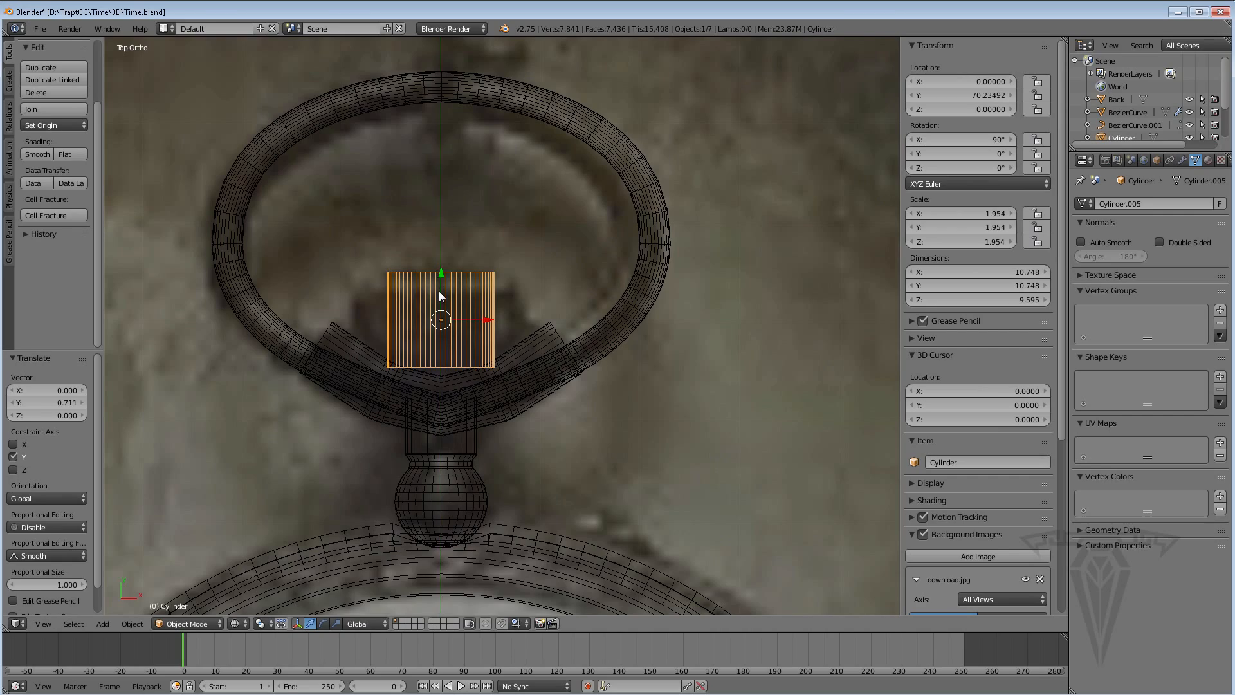
In solid shading, select the cylinder's end face nearest the stem and scale it down to about 0.74
scroll(439, 296, up, 2)
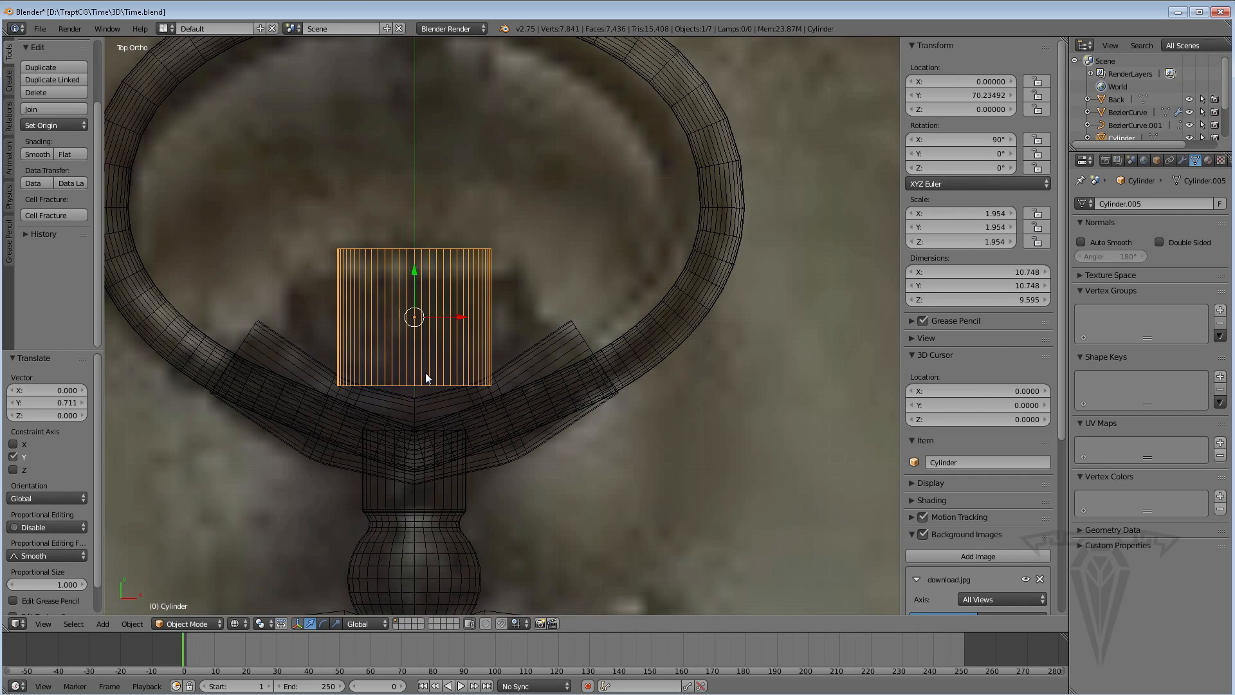
key(Tab)
middle_drag(428, 496, 424, 356)
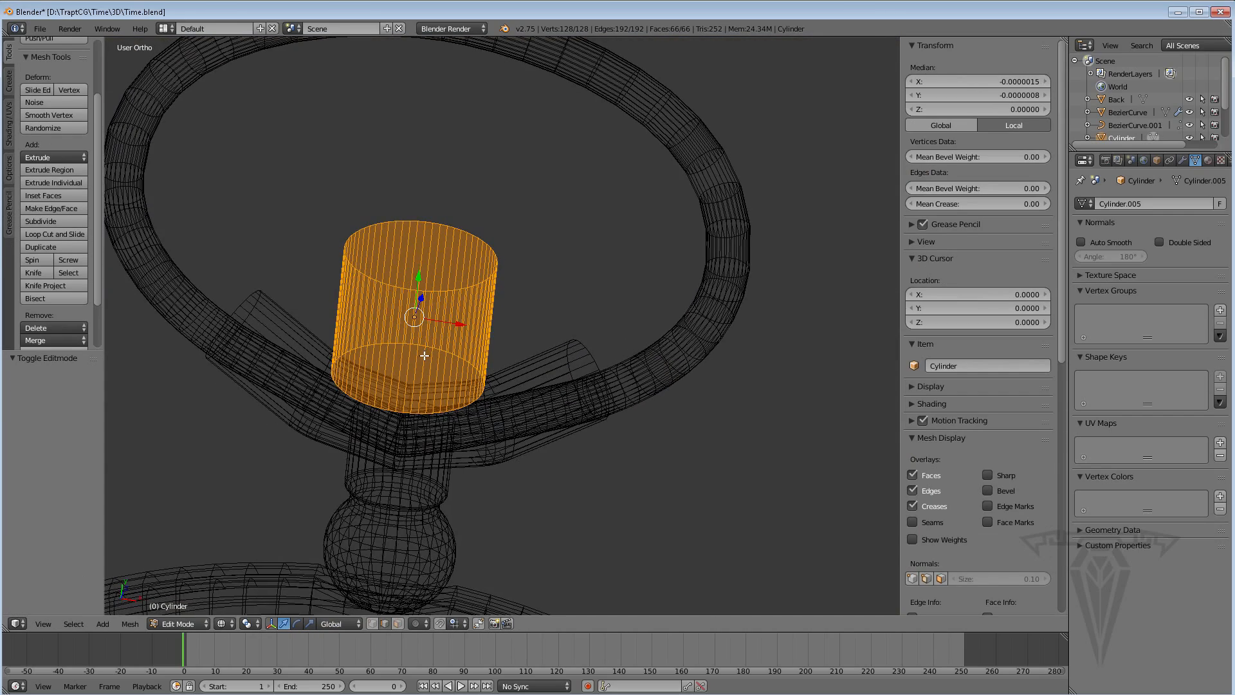
key(z)
right_click(422, 360)
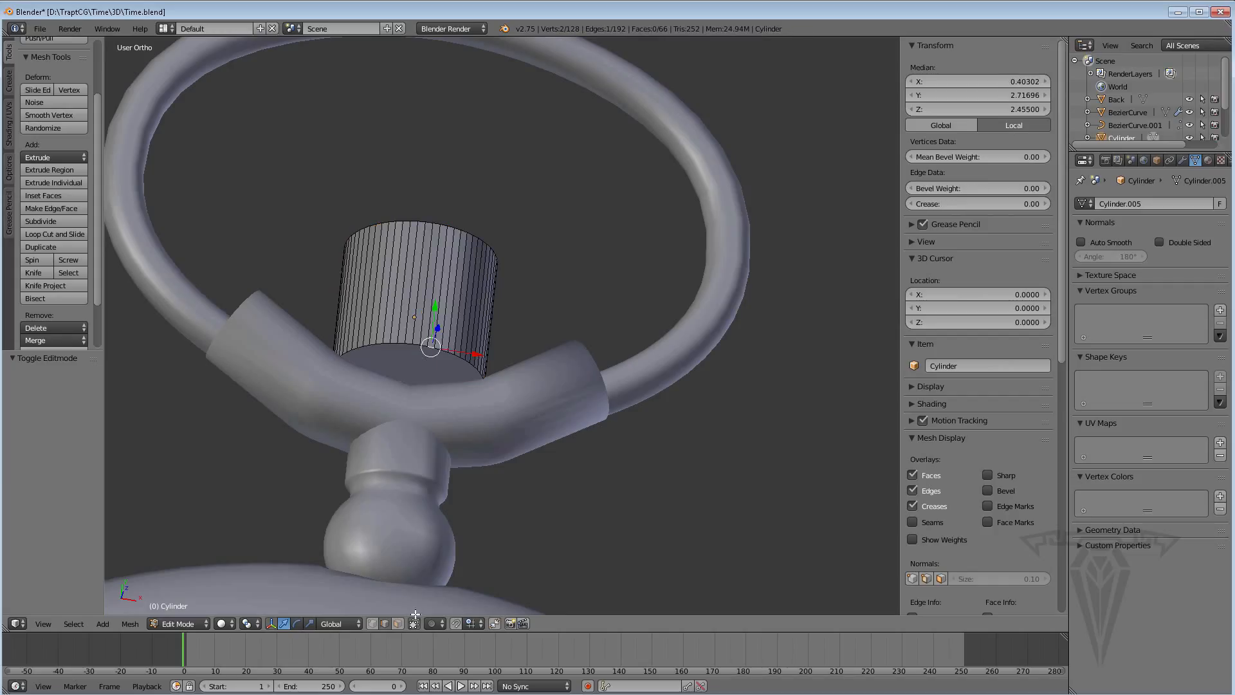
click(397, 624)
right_click(413, 365)
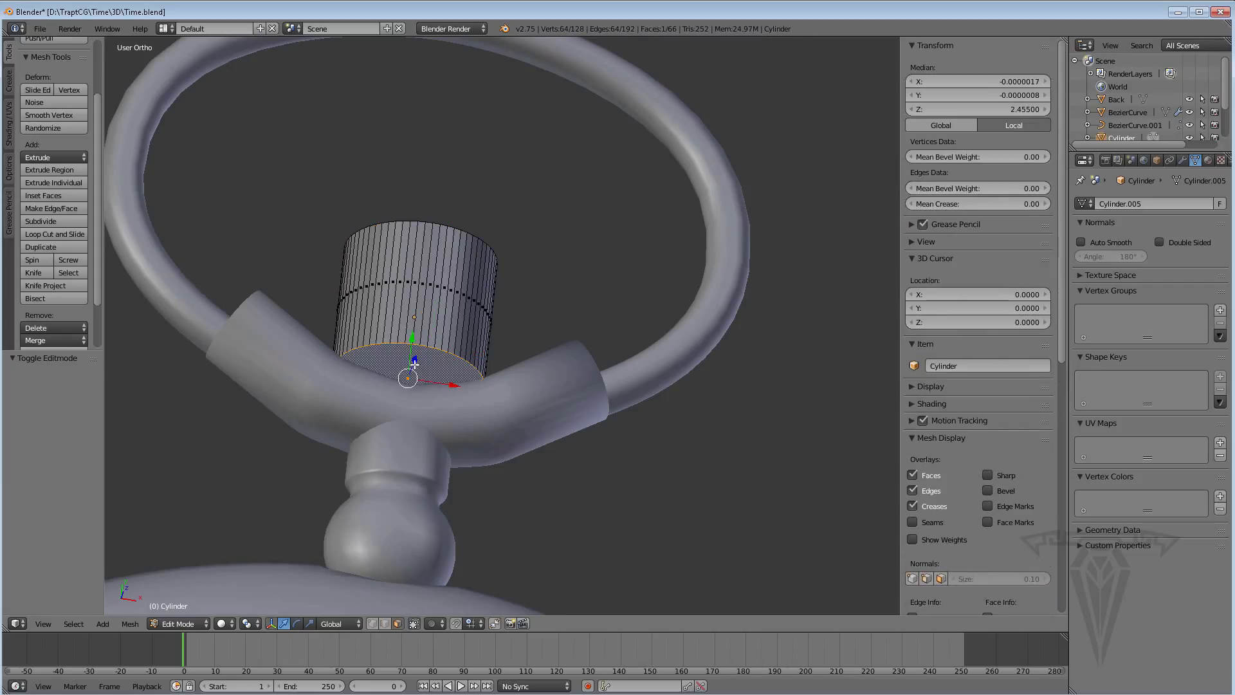
key(s)
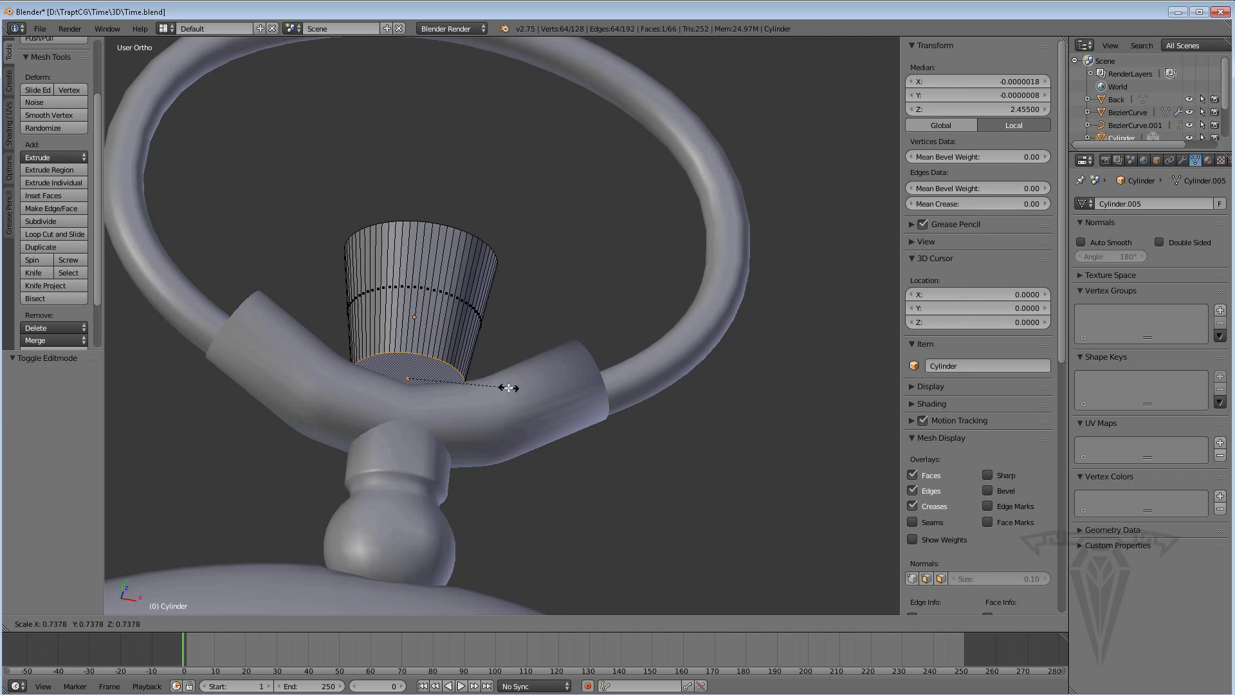
click(505, 388)
middle_drag(393, 318, 402, 417)
key(s)
click(484, 380)
key(ctrl+z)
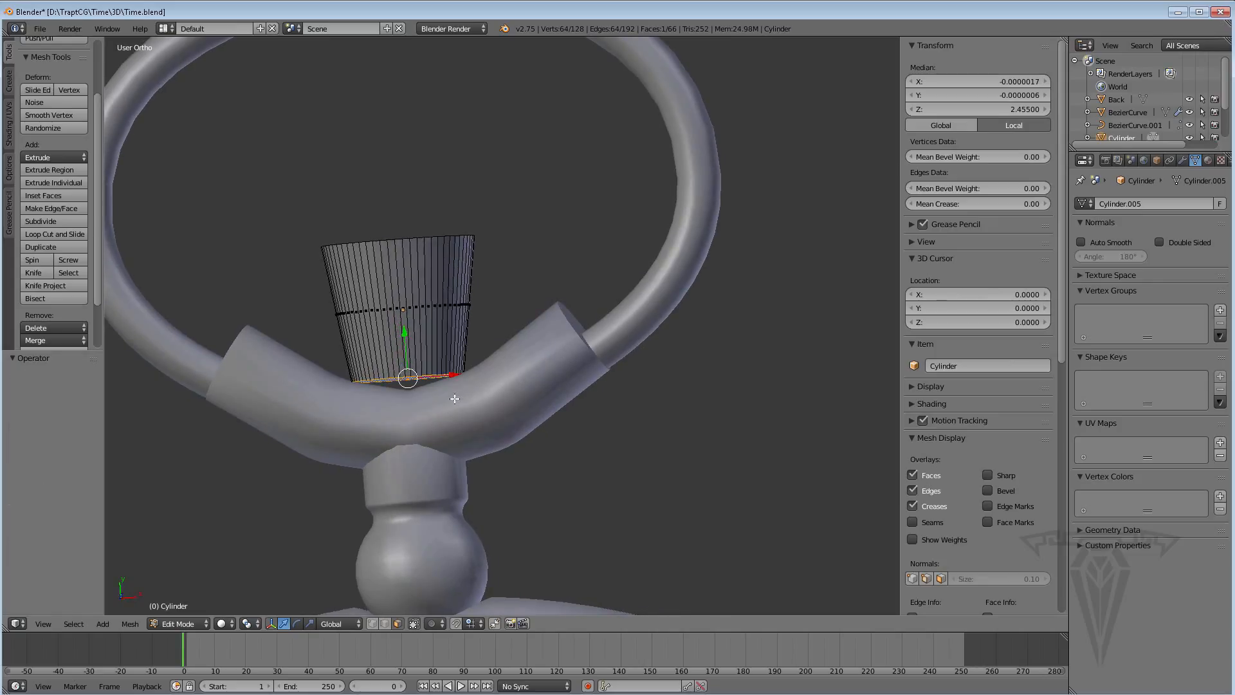
Scale the cylinder's lower end face up to about 1.057 and move it about 0.362 along Y
middle_drag(482, 375, 487, 386)
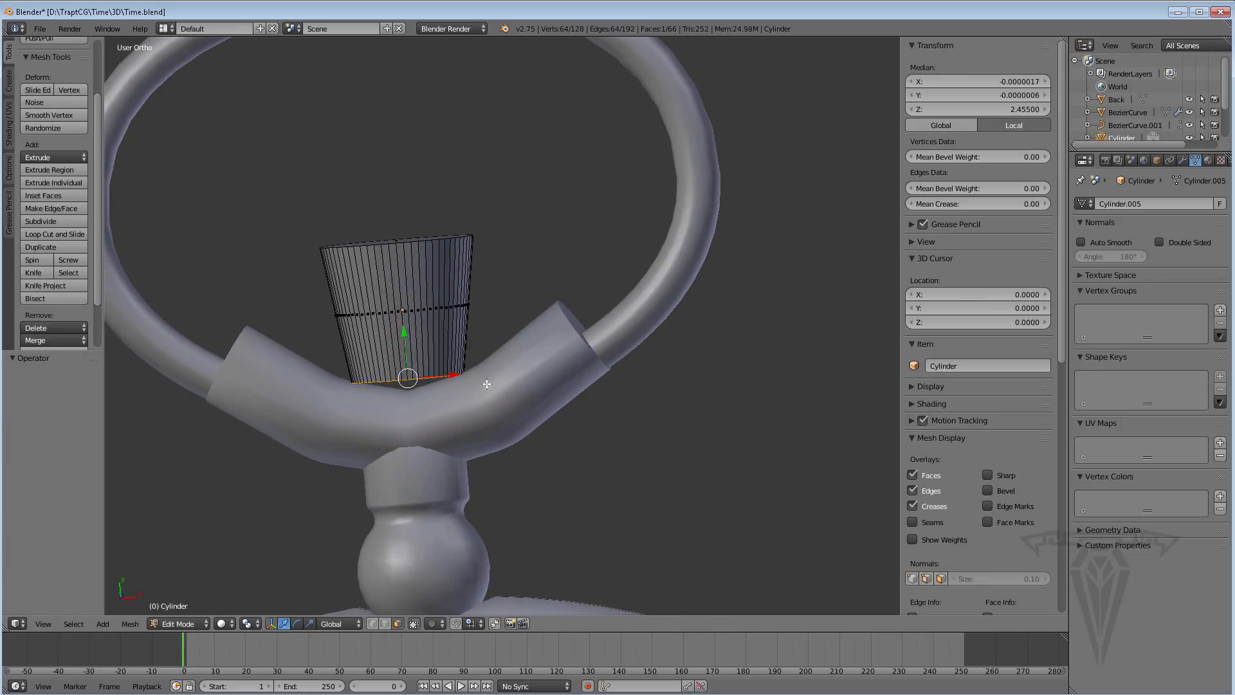
key(s)
click(492, 382)
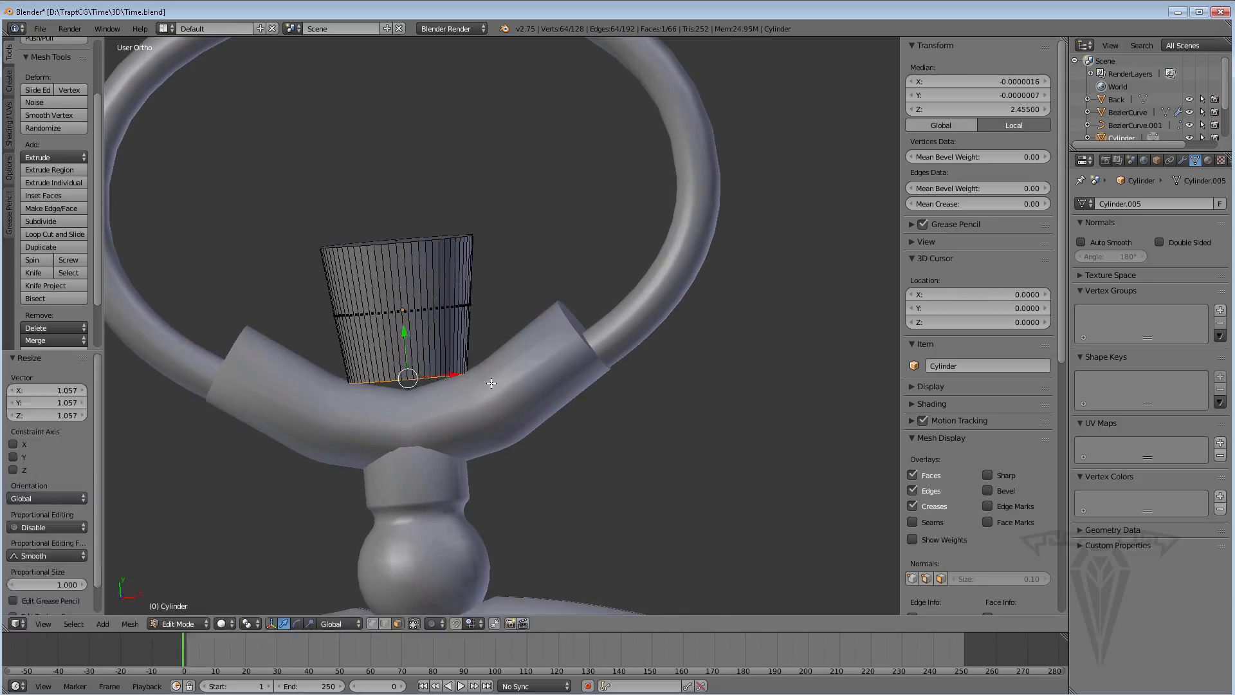
drag(405, 342, 406, 336)
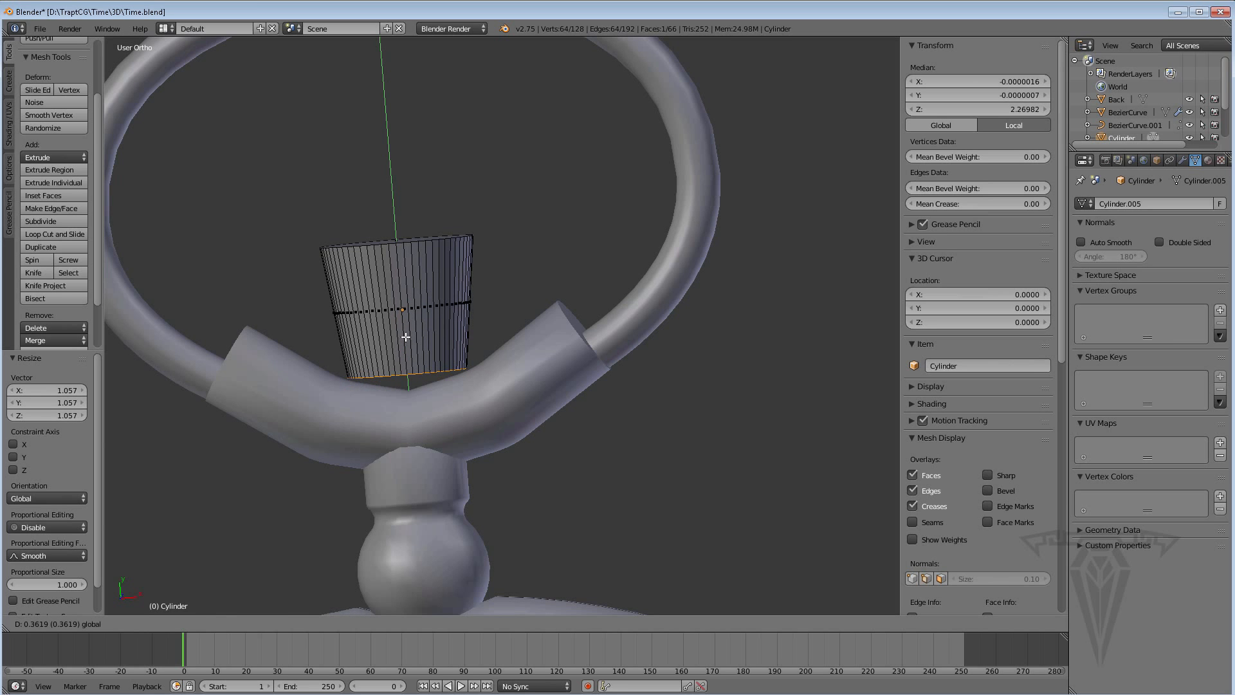
click(406, 337)
middle_drag(451, 380, 506, 390)
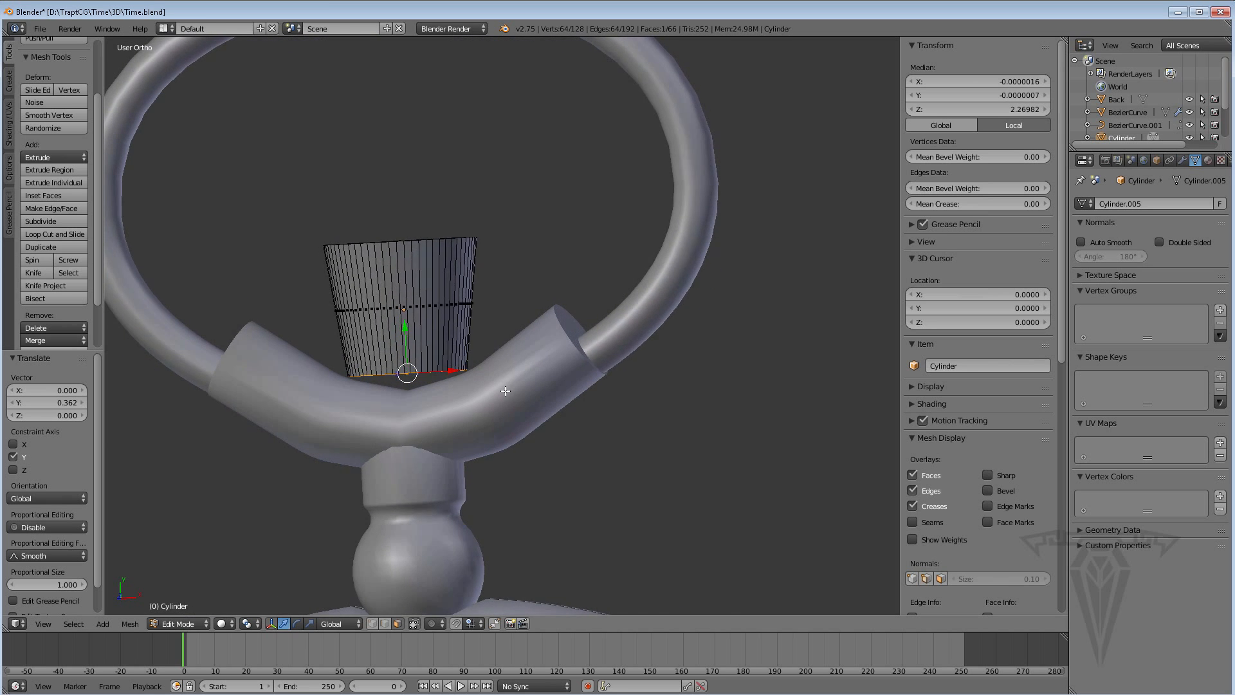
Shorten the cylinder by moving its upper end face about -3.108 along Y
scroll(506, 390, down, 2)
scroll(464, 308, up, 2)
middle_drag(431, 218, 436, 317)
right_click(397, 244)
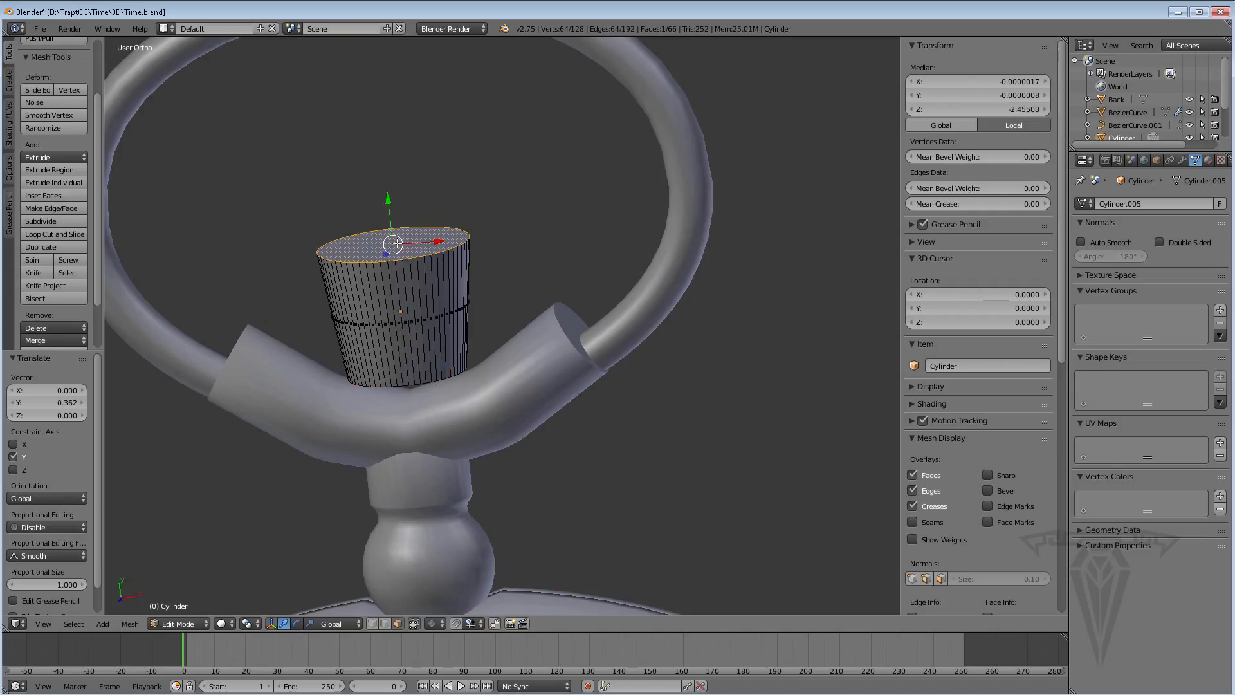
drag(388, 204, 400, 416)
scroll(400, 415, down, 4)
scroll(417, 385, up, 2)
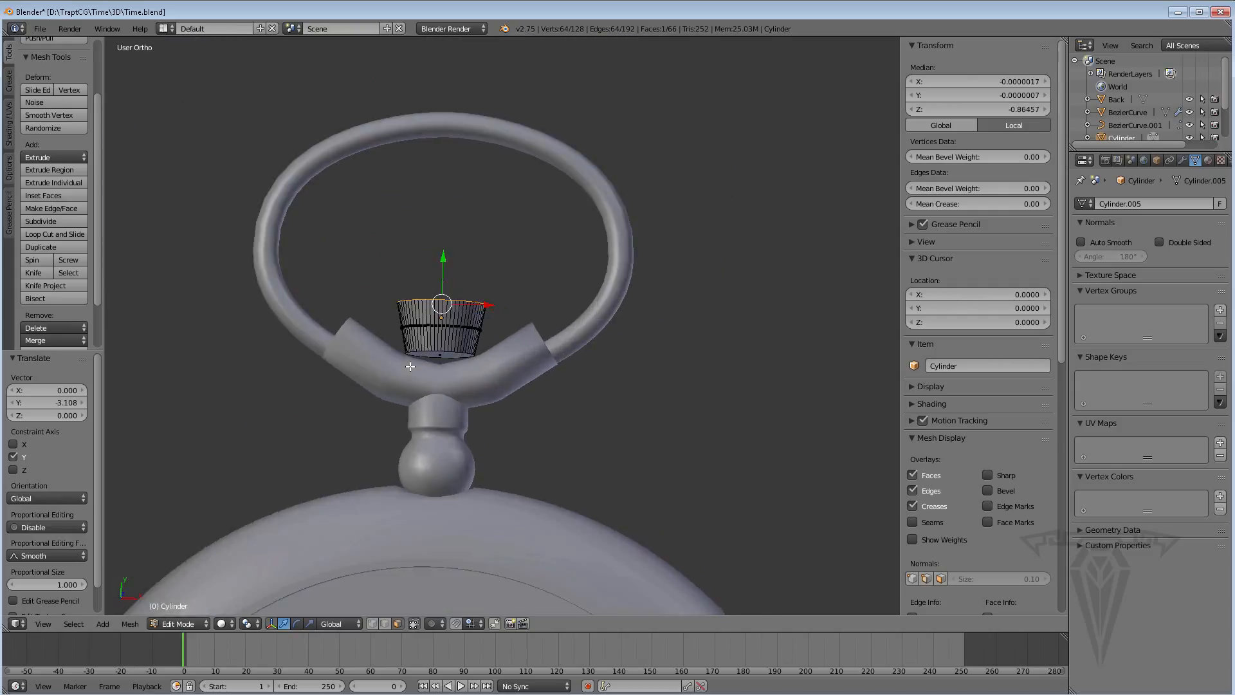
scroll(417, 385, up, 4)
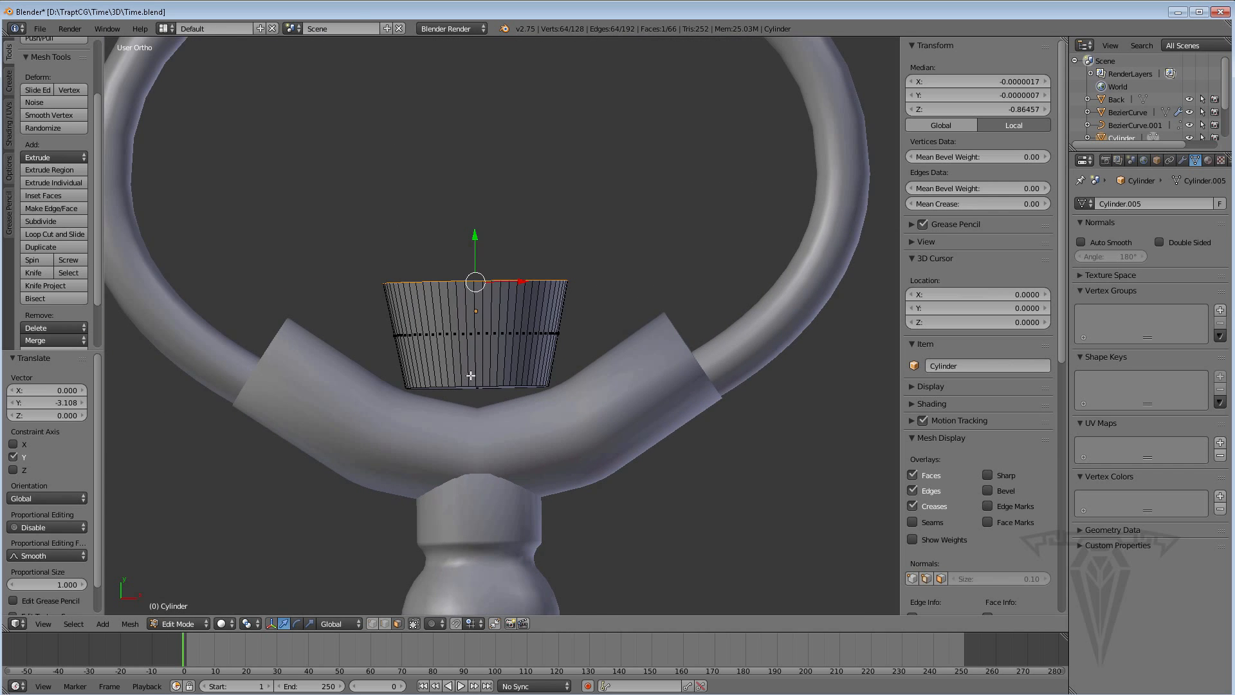
middle_drag(470, 386, 477, 344)
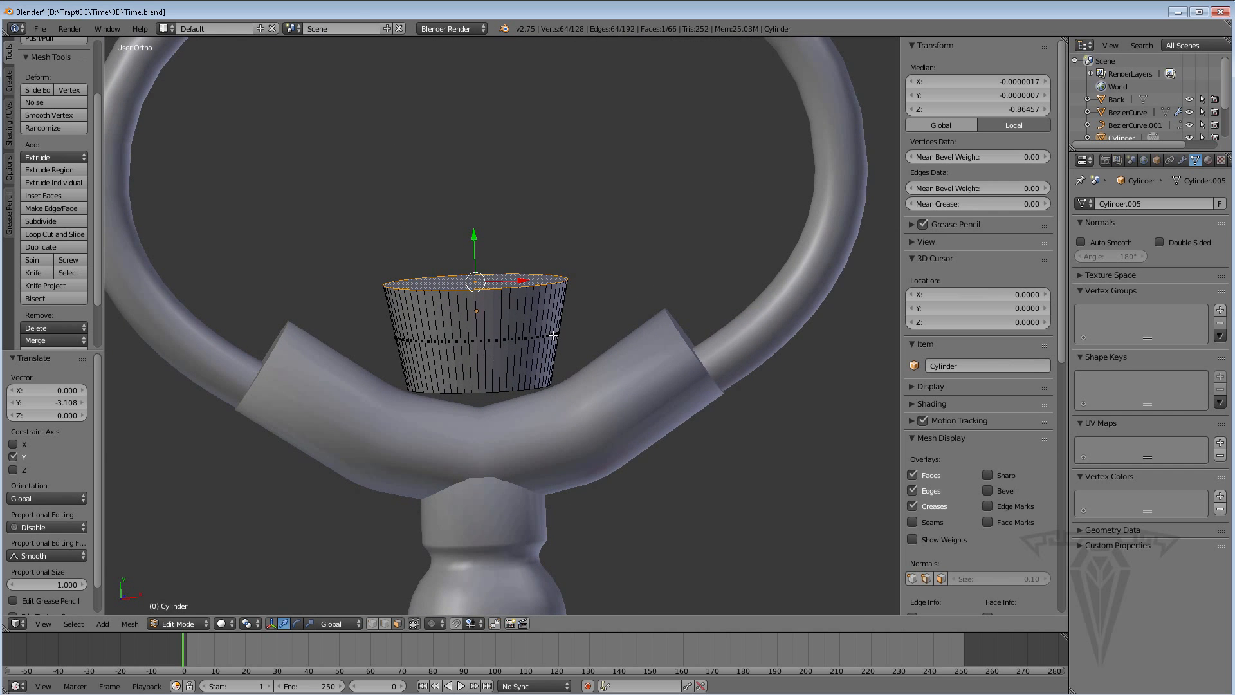
middle_drag(529, 374, 509, 345)
scroll(543, 338, up, 3)
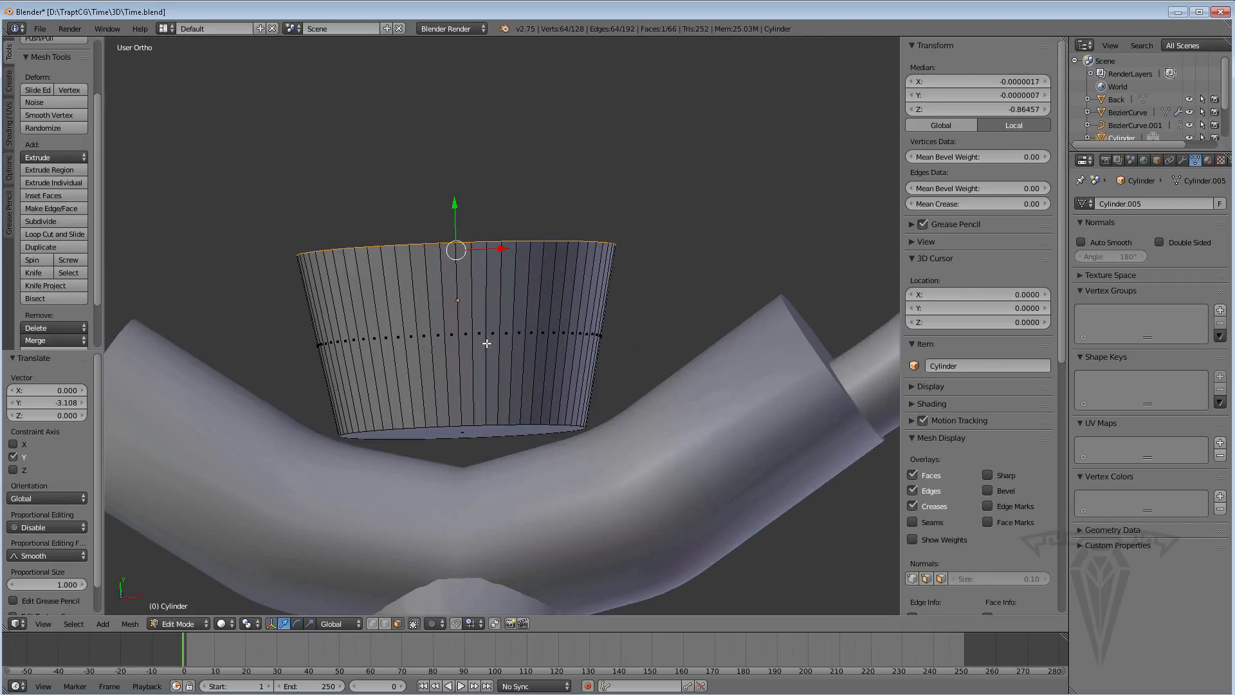
key(b)
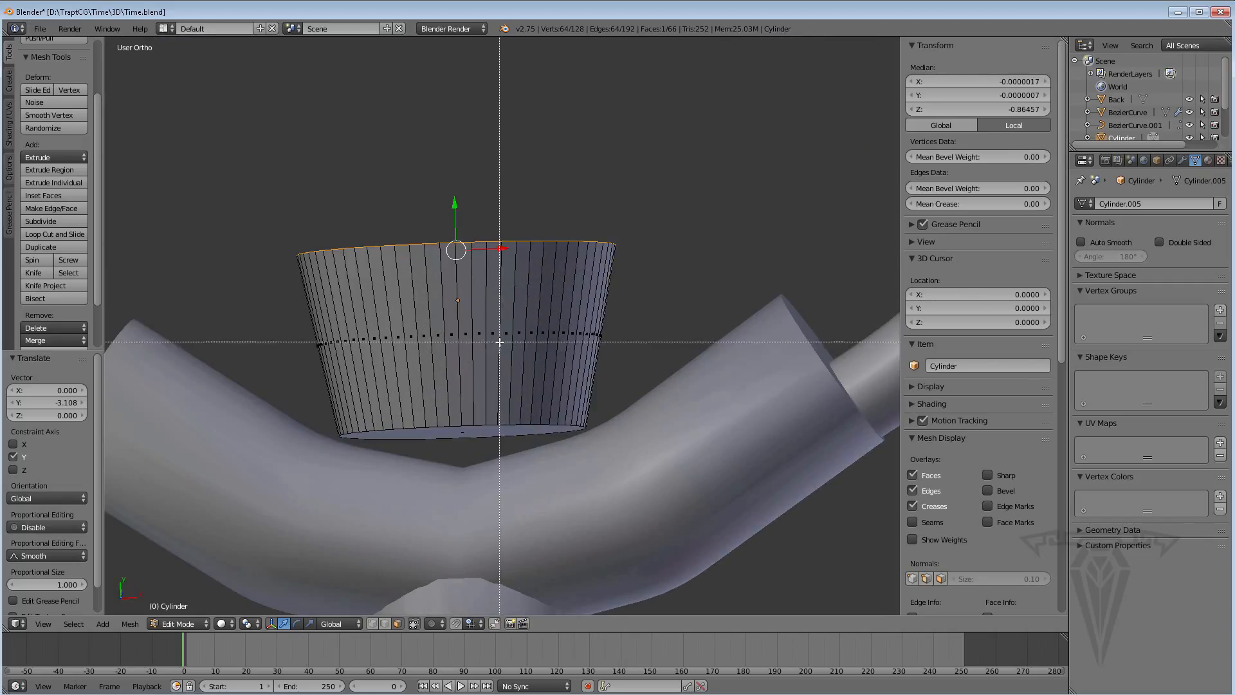
drag(258, 301, 722, 366)
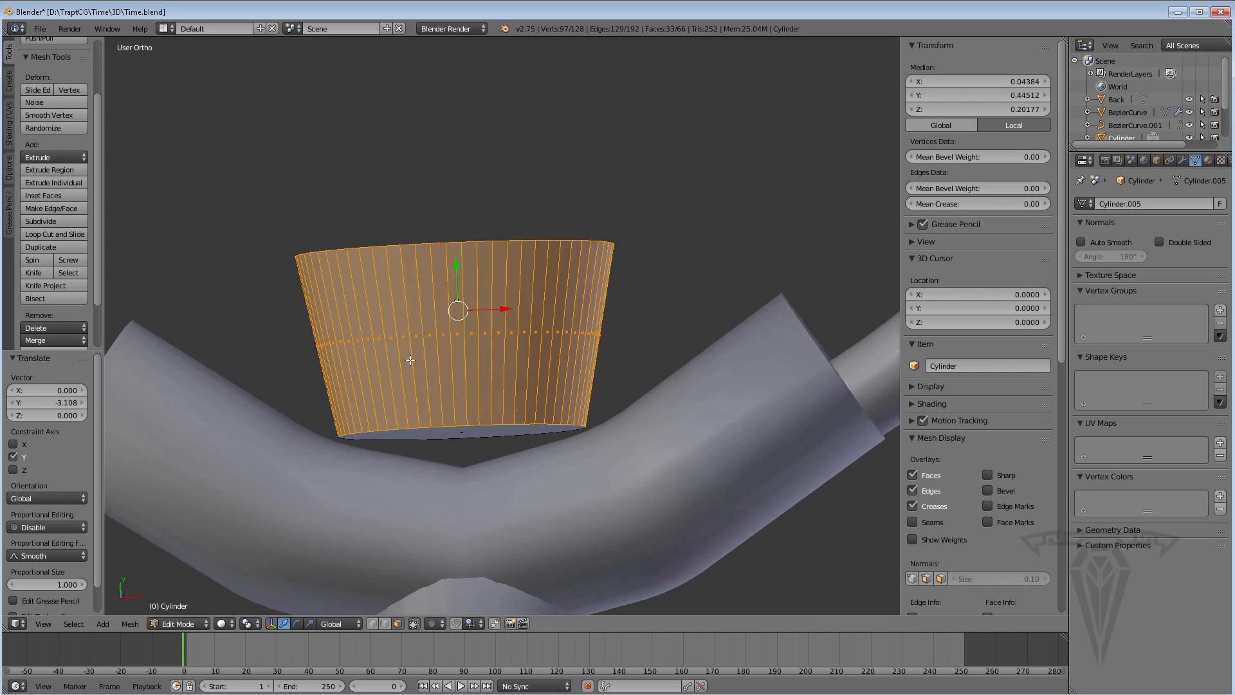
mouse_move(408, 353)
middle_down()
mouse_move(822, 361)
mouse_move(361, 375)
mouse_move(364, 361)
mouse_move(403, 370)
middle_up()
key(a)
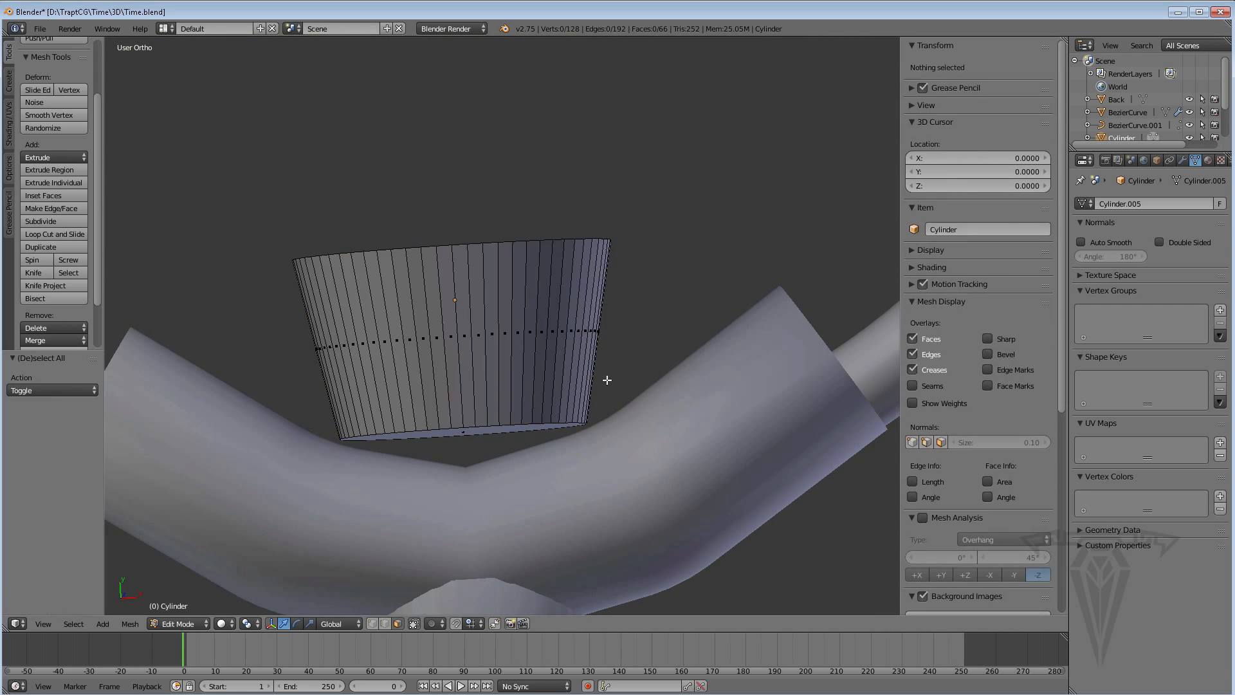
Allow selection through the mesh and box-select all 64 side faces of the cylinder, excluding both end faces
middle_drag(604, 303, 628, 427)
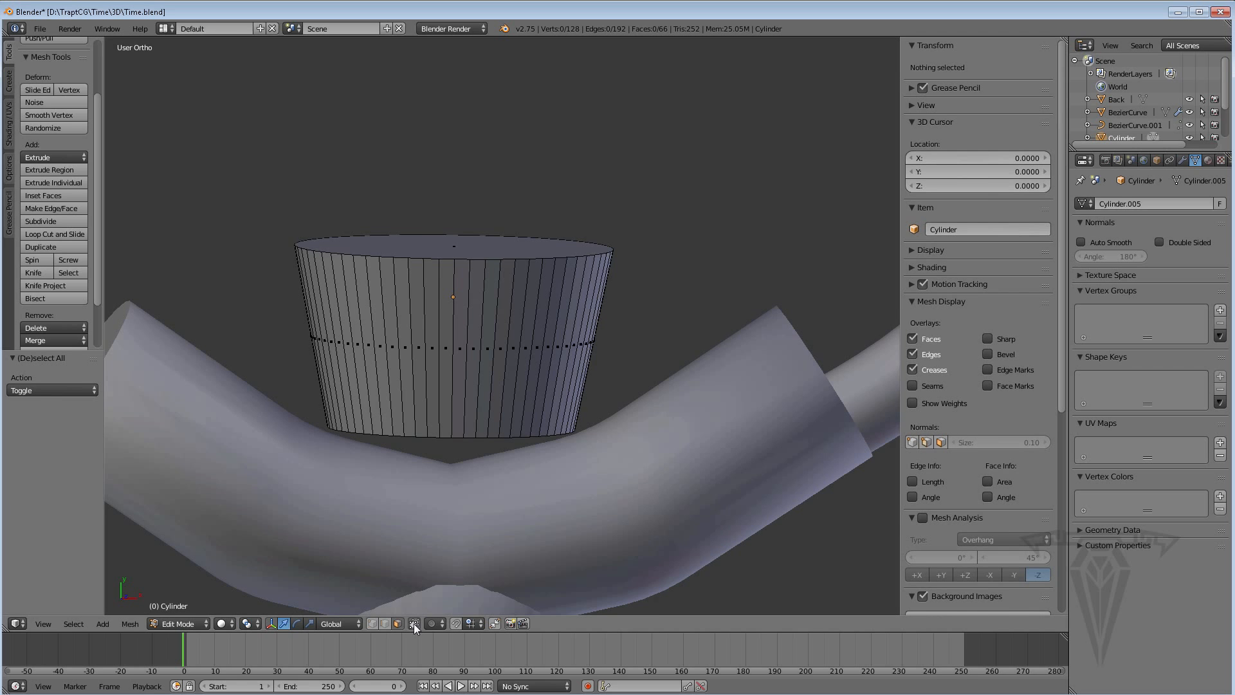
middle_drag(496, 342, 454, 330)
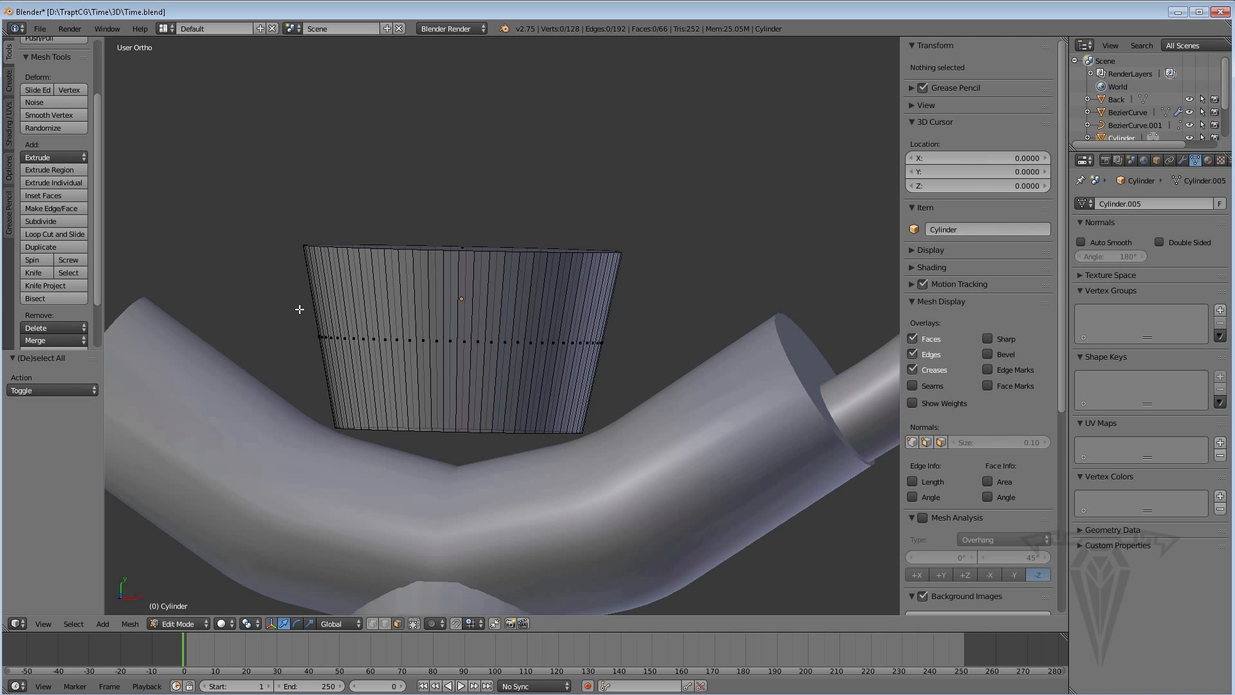
key(b)
drag(275, 300, 654, 364)
middle_drag(654, 364, 657, 401)
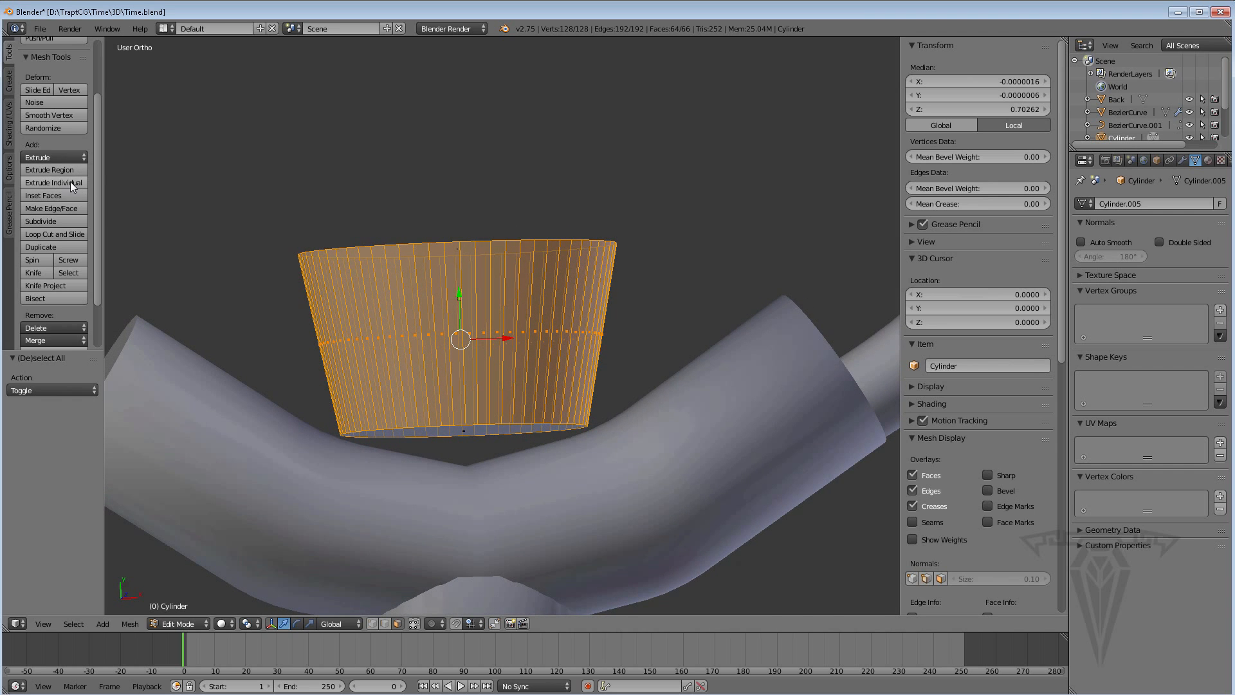
Extrude the selected side faces as individual faces with an offset of about -0.563
key(alt+e)
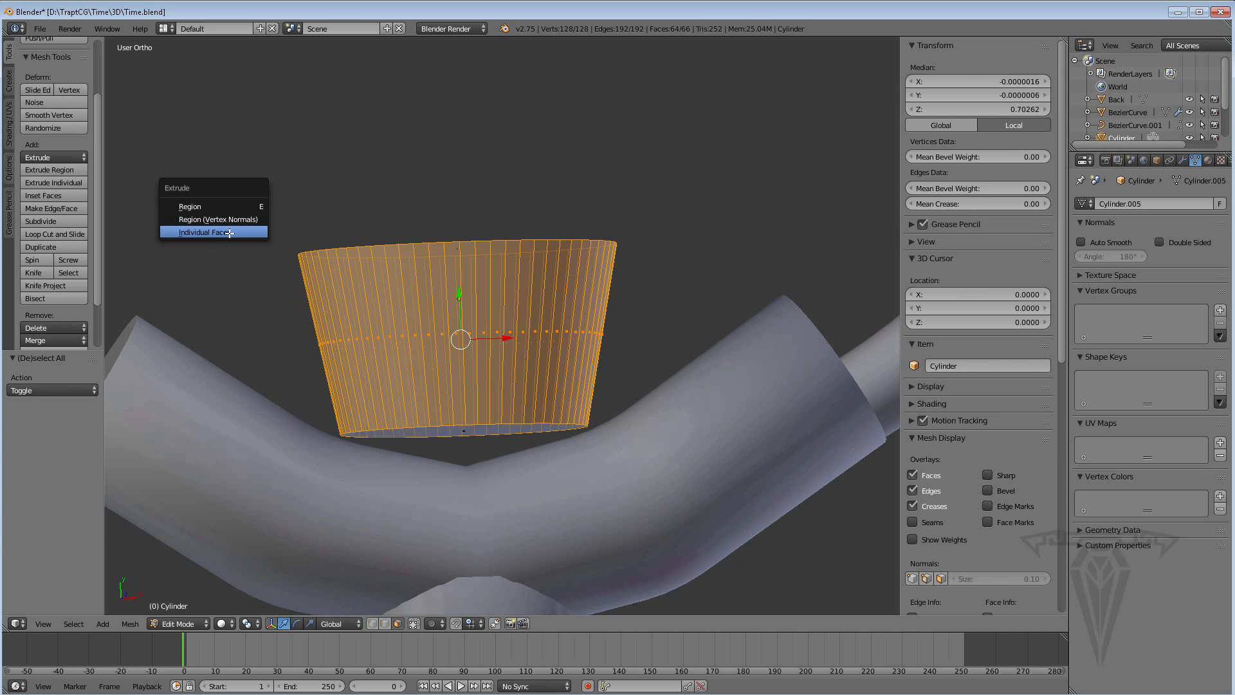
click(230, 233)
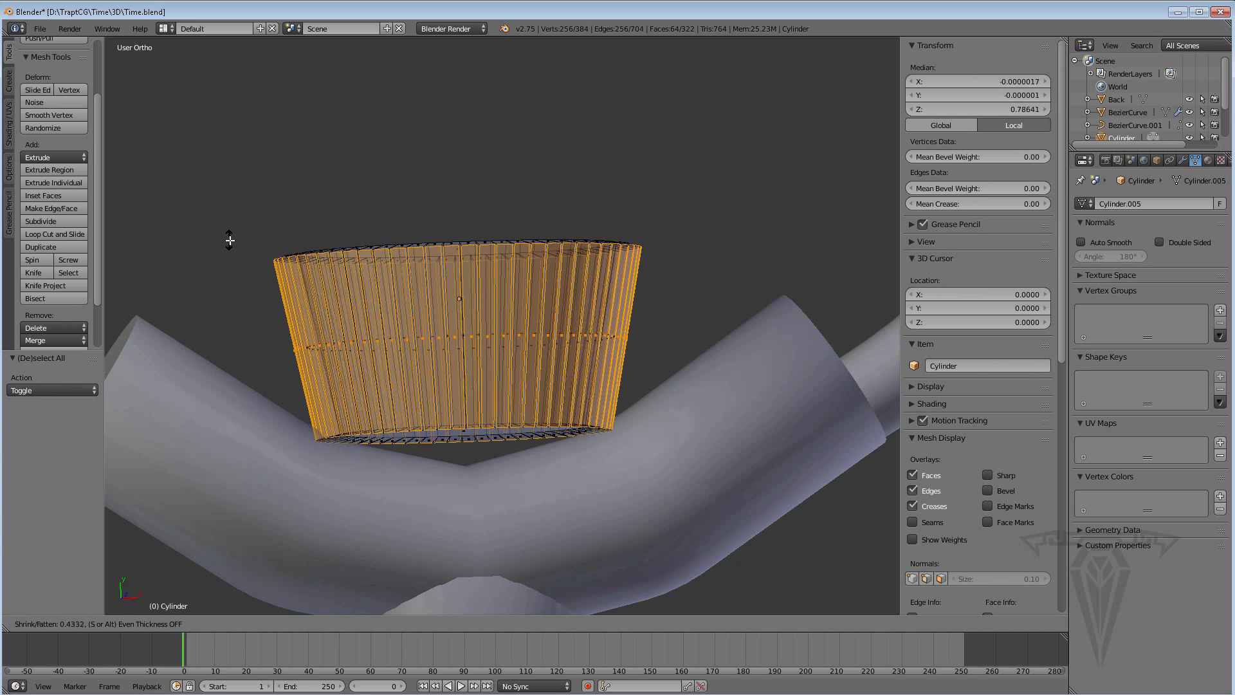
click(232, 242)
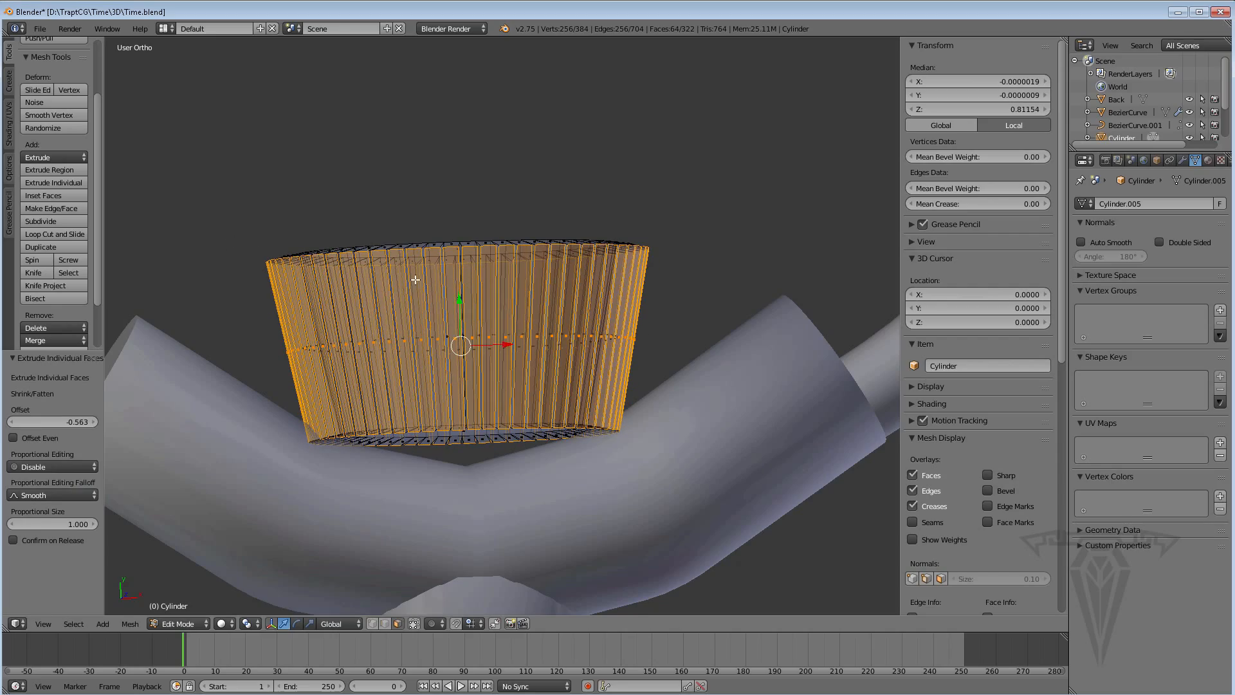
middle_drag(416, 280, 601, 495)
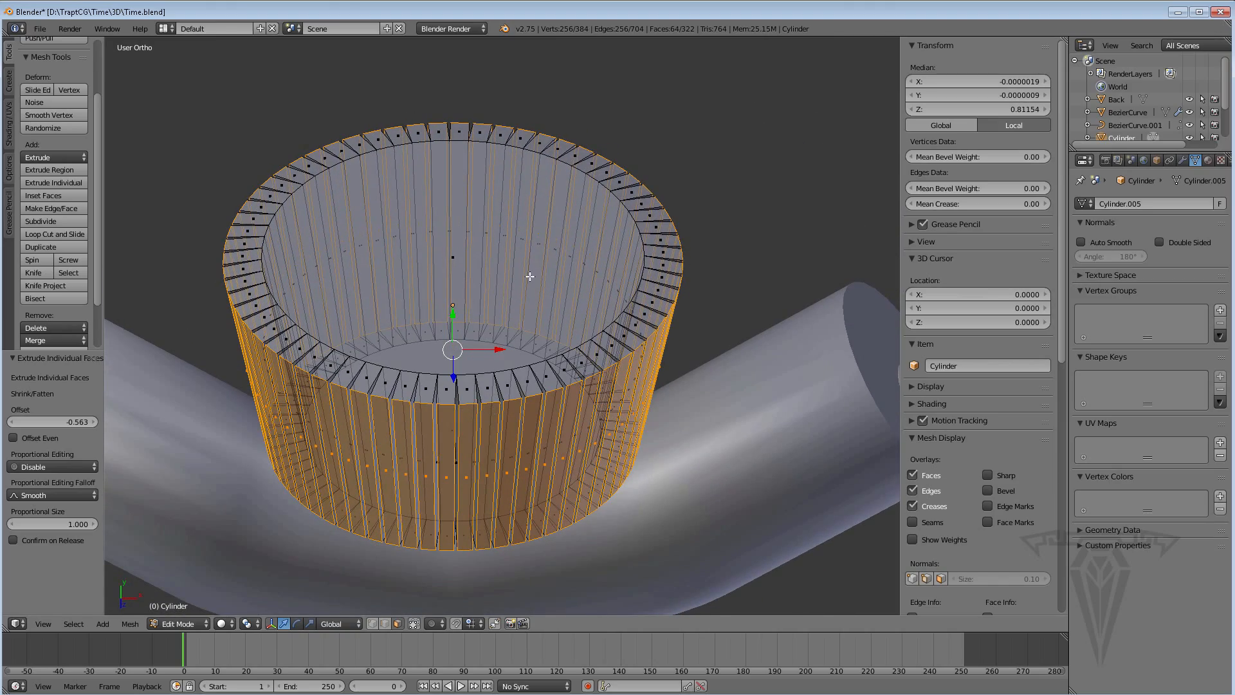
Scale the extruded side faces down to about 0.90 as a group and refine them with a second scale of about 1.005
key(s)
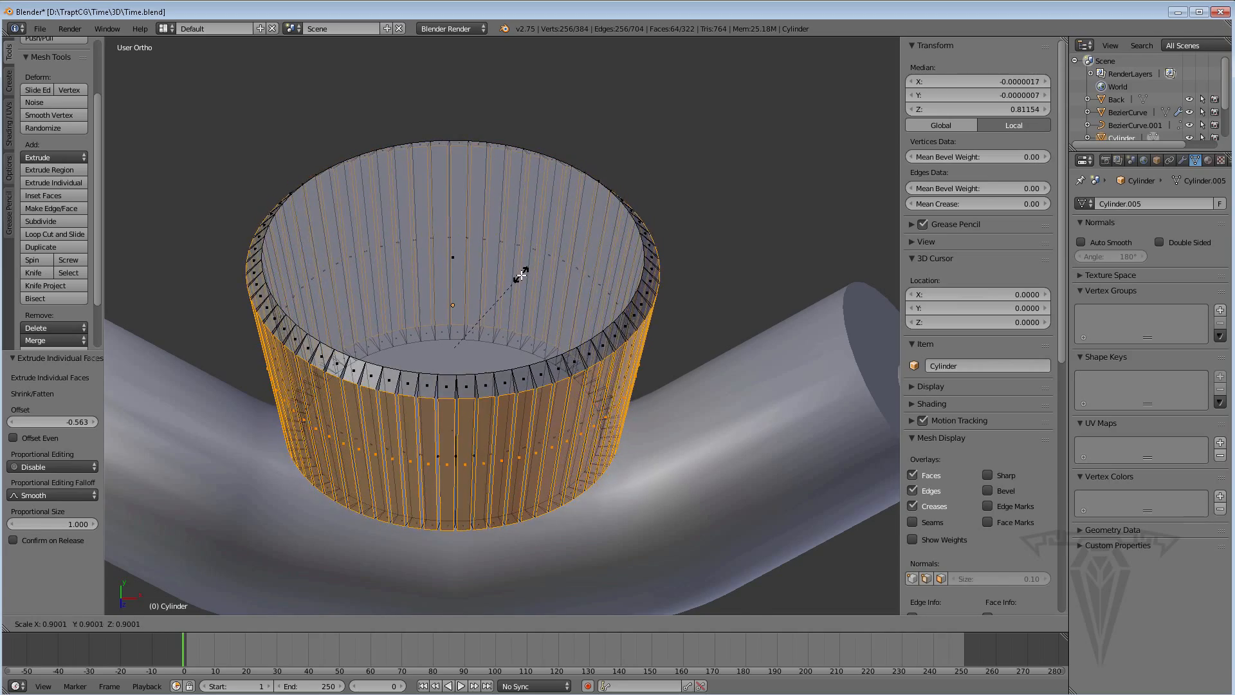
click(520, 275)
middle_drag(520, 276, 466, 238)
key(s)
click(515, 287)
scroll(471, 290, up, 1)
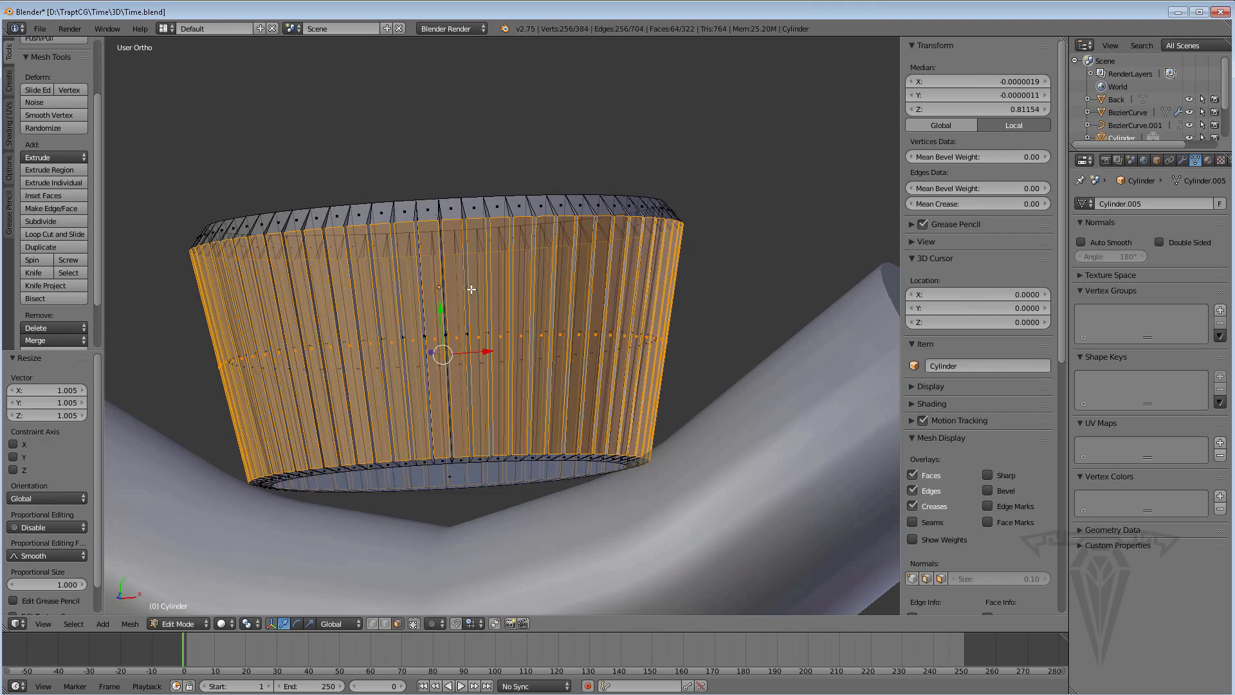
middle_drag(443, 297, 527, 366)
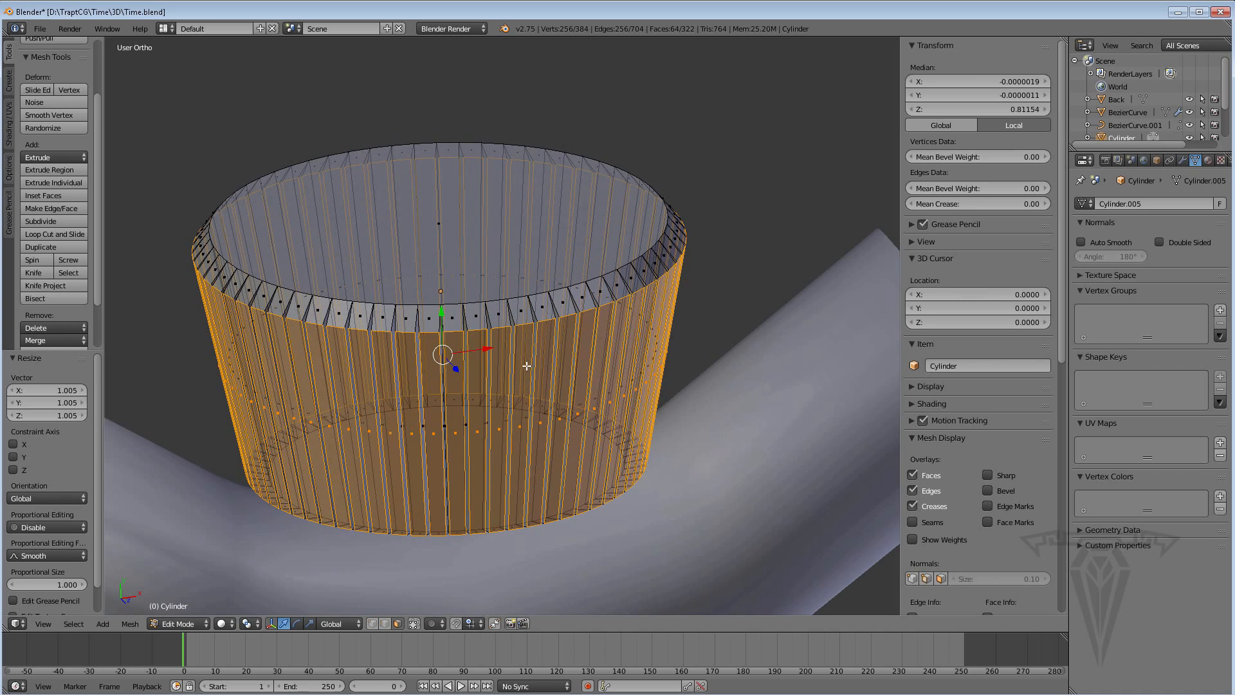
Set the pivot point to Individual Origins and scale the extruded side faces to about 0.703
click(251, 624)
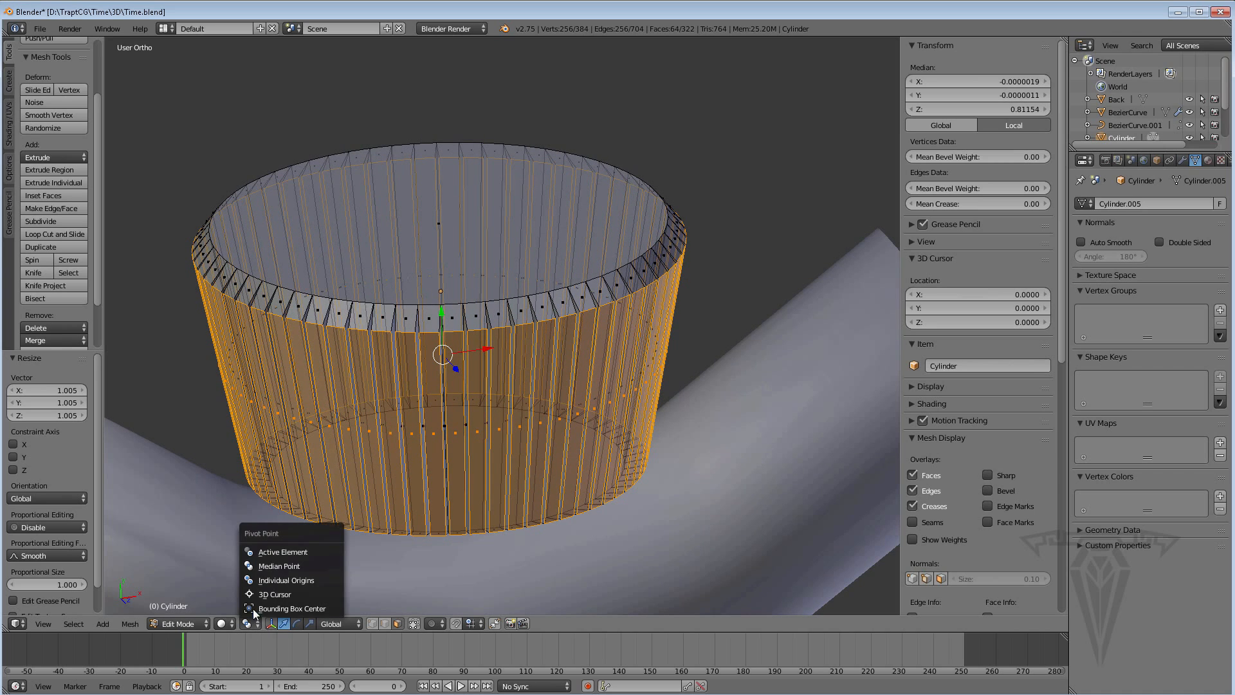
click(289, 578)
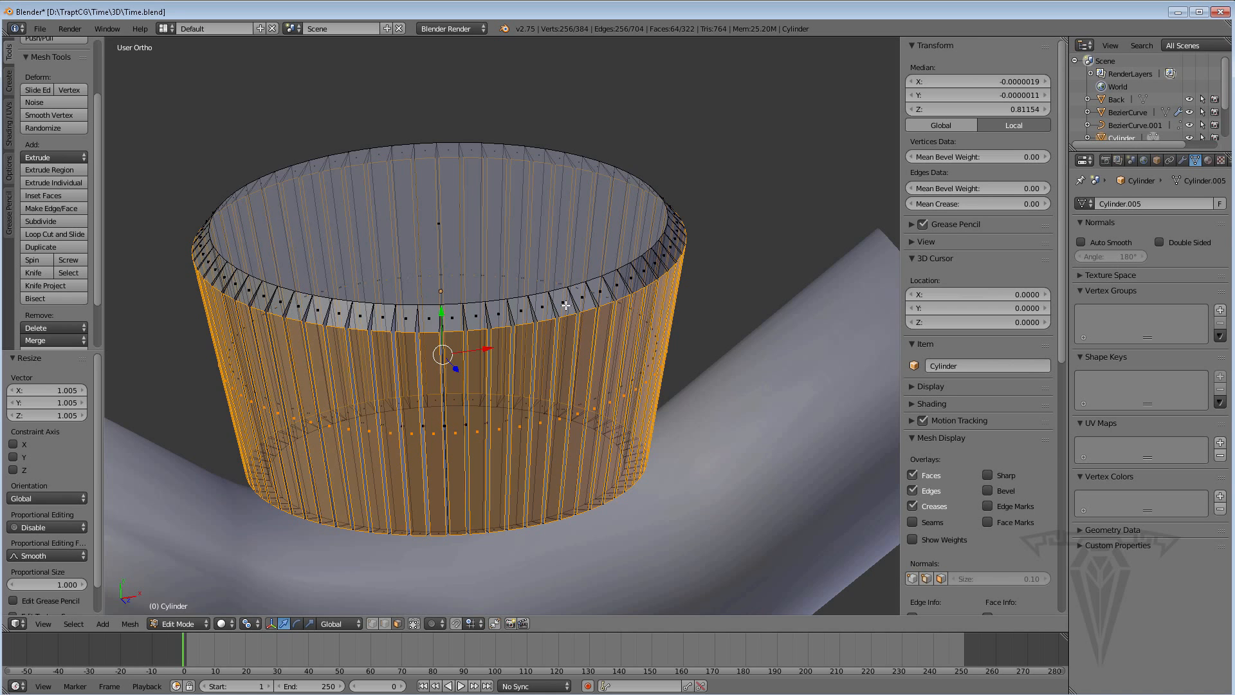
key(s)
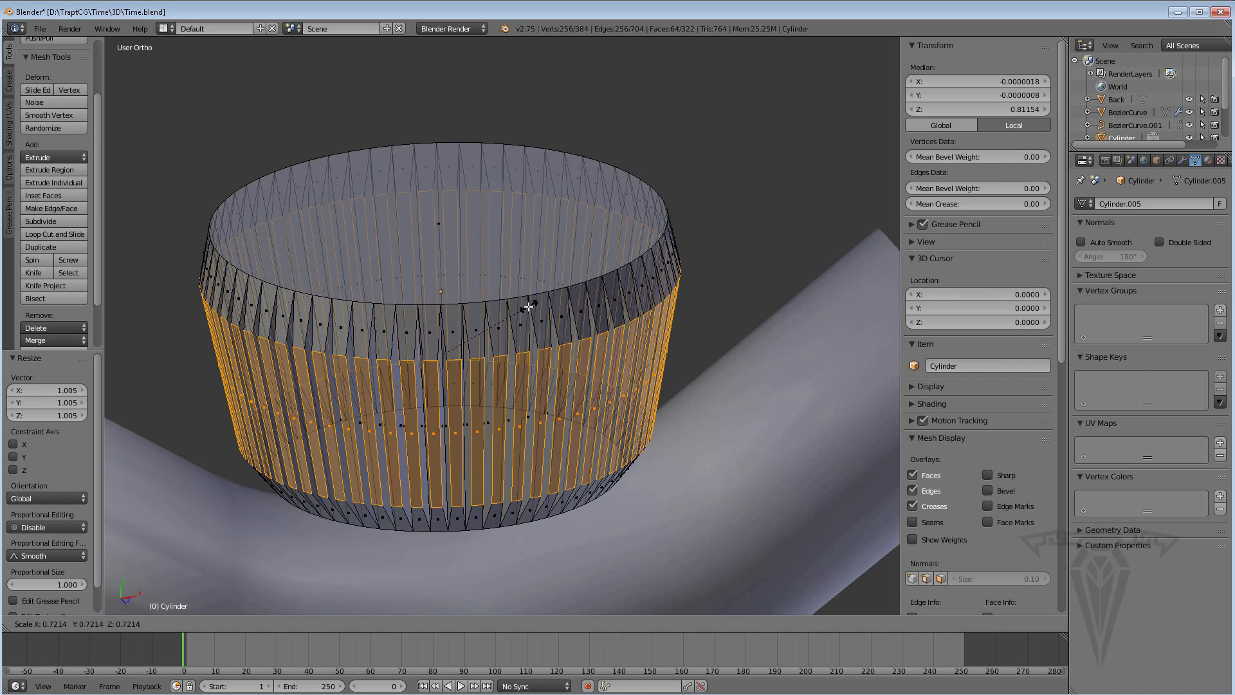
click(531, 305)
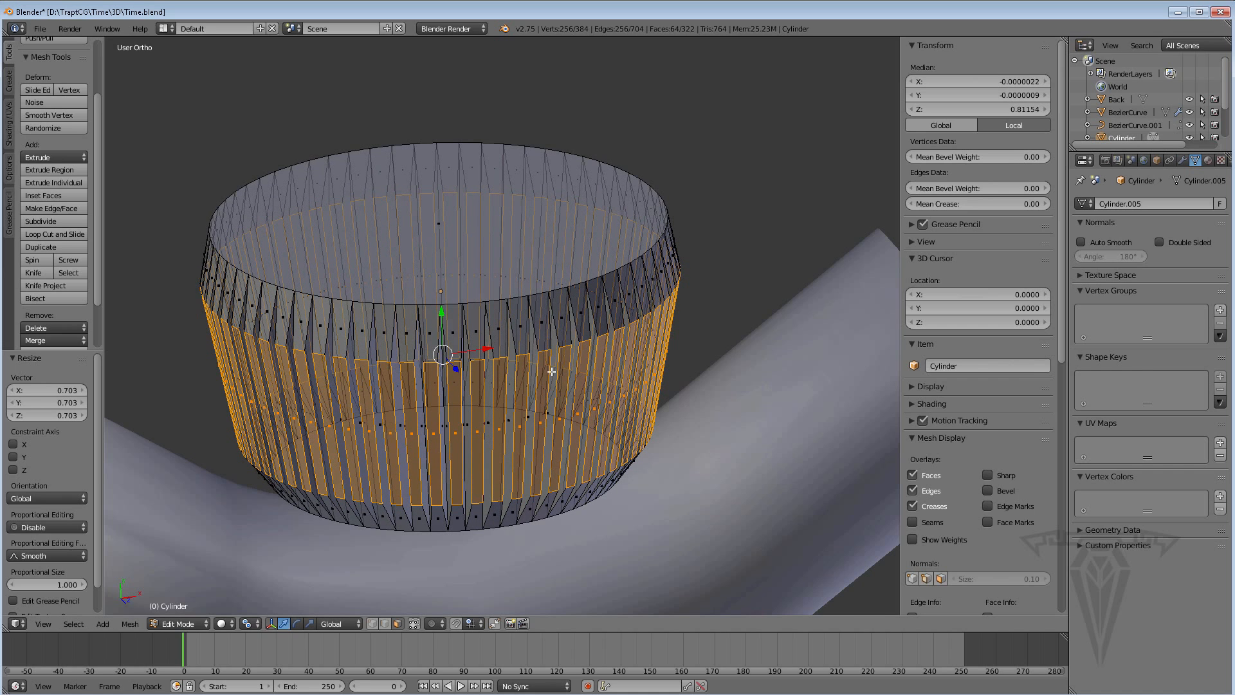
middle_drag(516, 402, 514, 377)
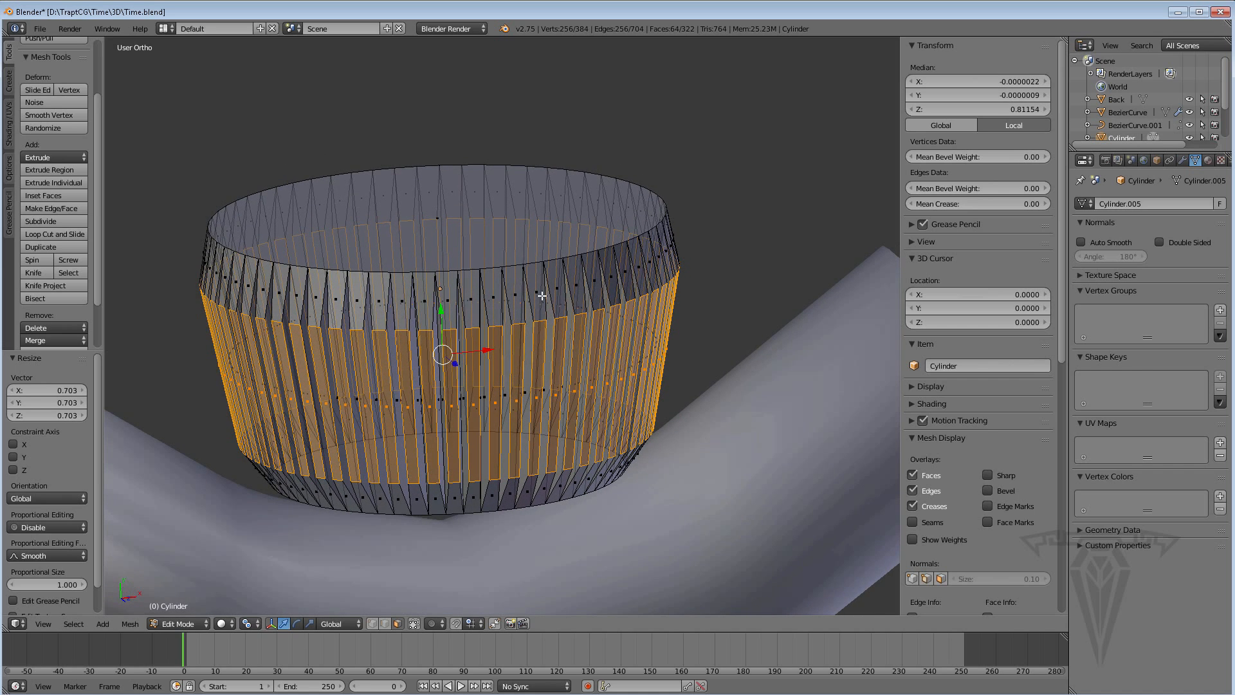
Stretch the narrowed side faces along Y by a factor of about 1.426
key(s)
key(y)
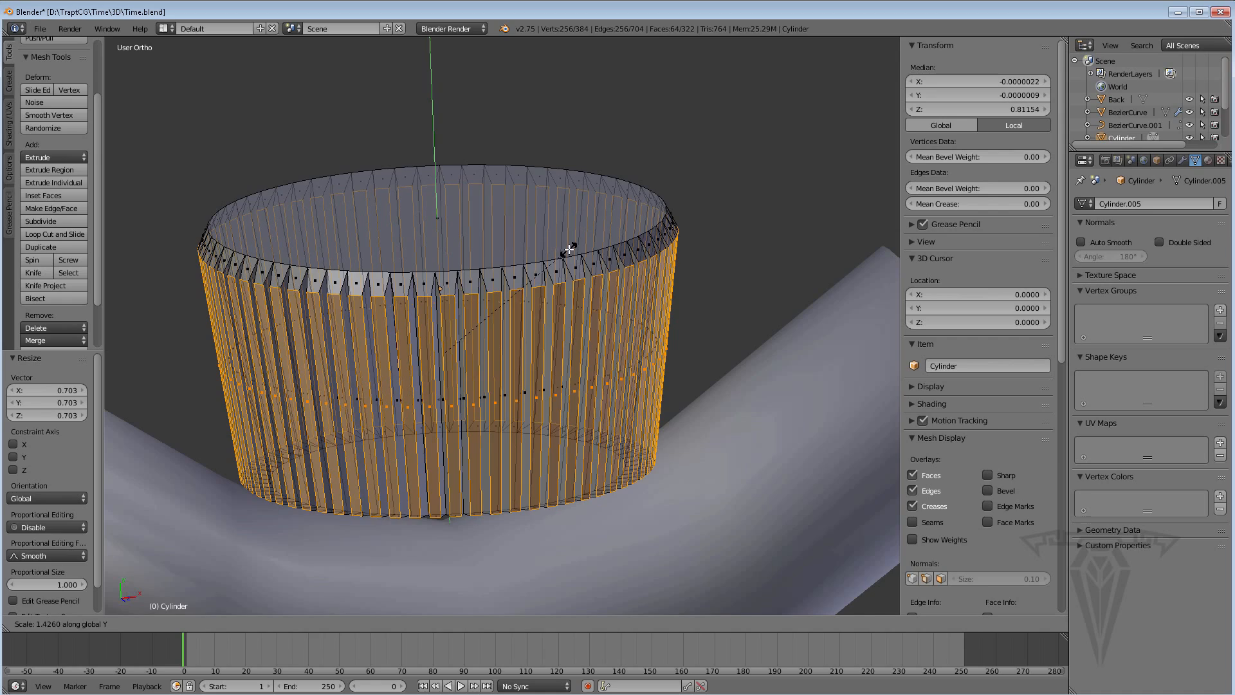
click(568, 252)
middle_drag(568, 253, 438, 335)
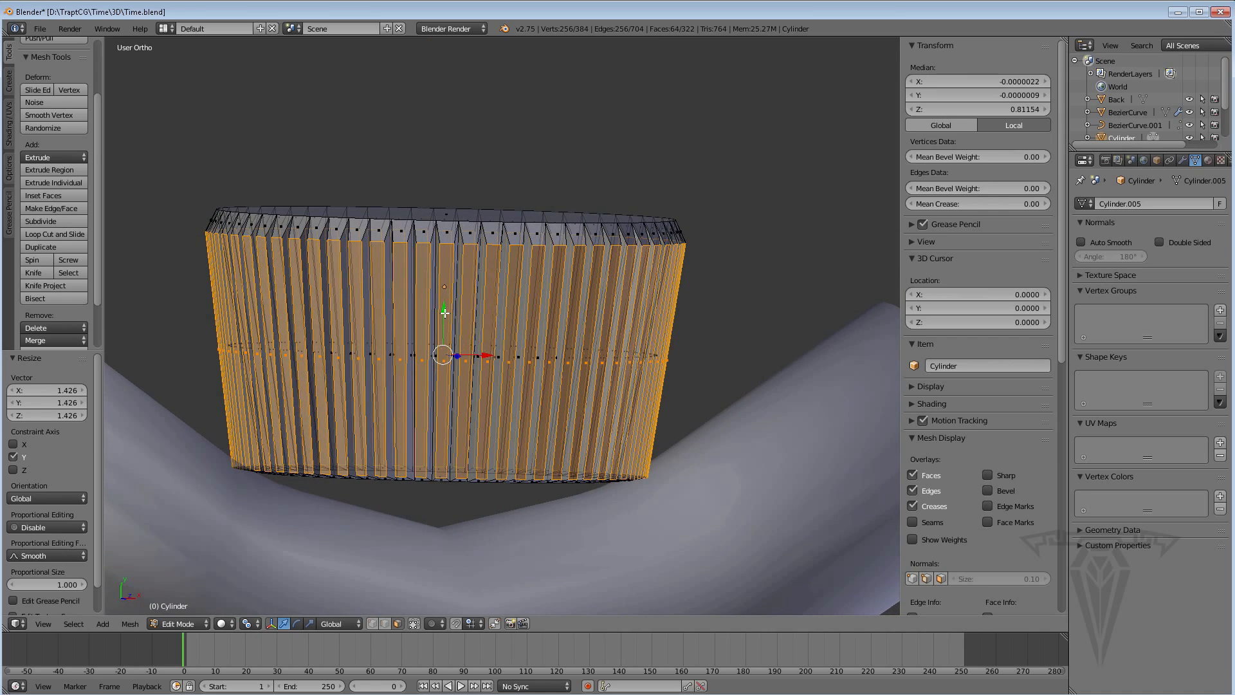
Move the rib faces about 0.196 along Y, fine-tune their Y scale by about 1.005, and check the crown in Object Mode
key(g)
key(y)
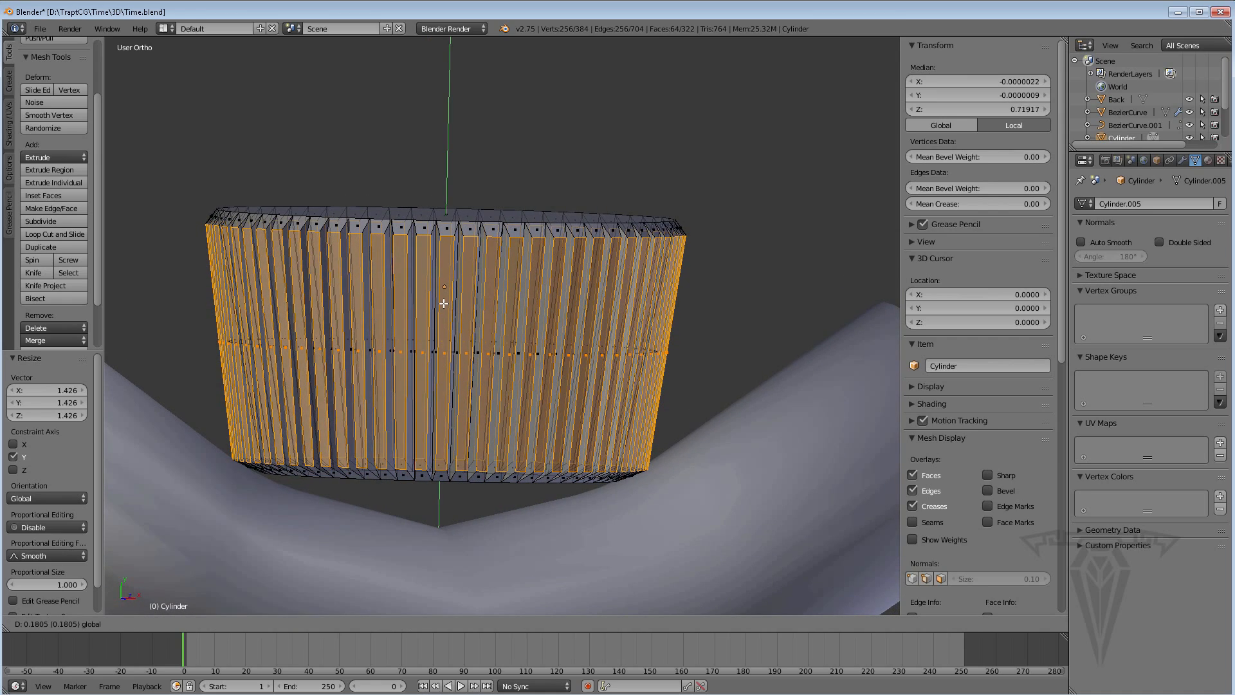
click(444, 303)
middle_drag(444, 303, 463, 351)
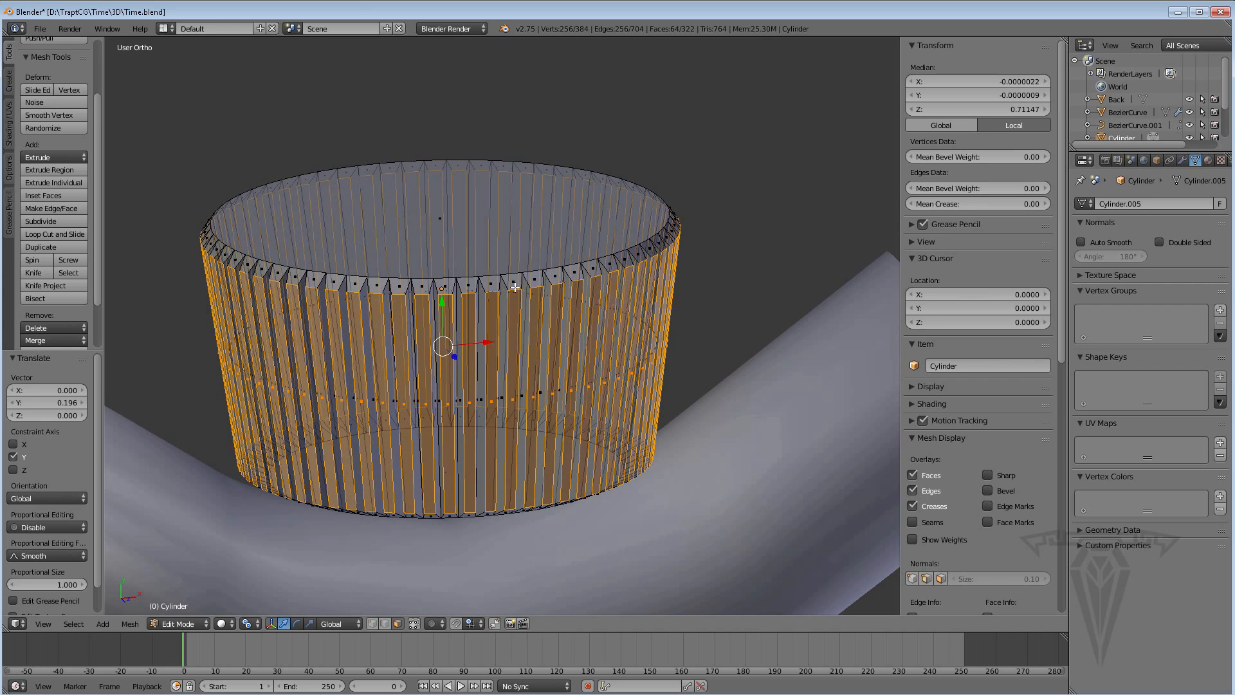
key(s)
key(y)
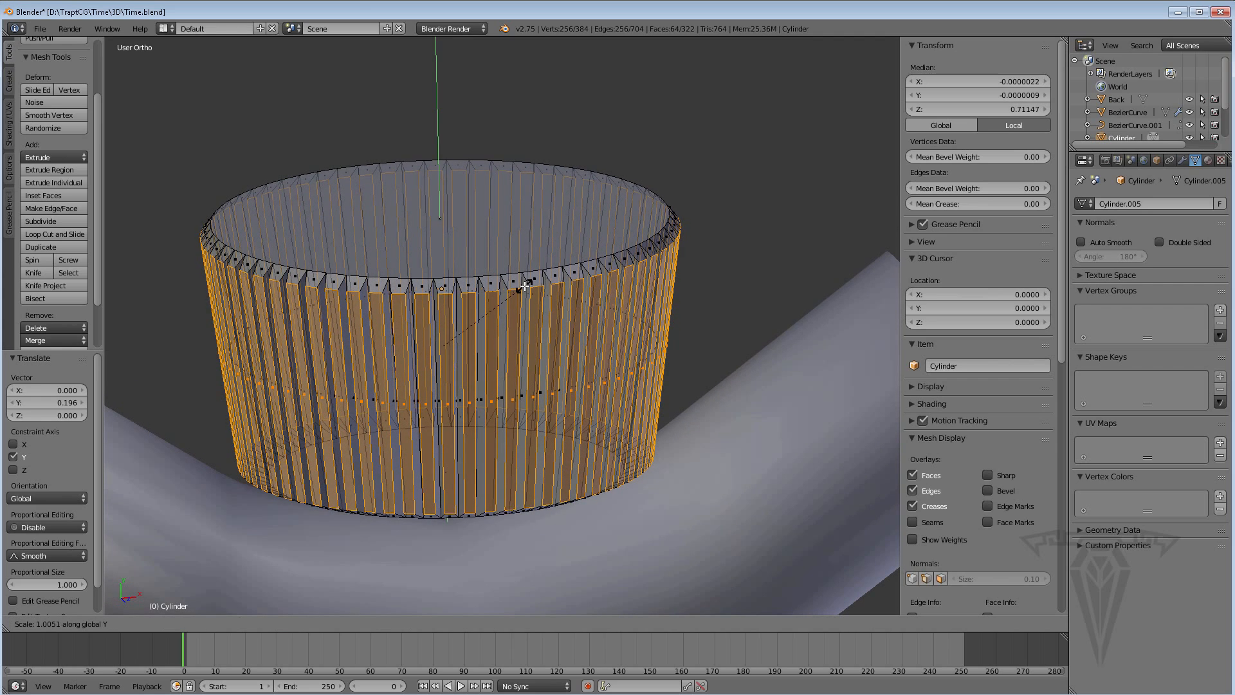
click(526, 283)
middle_drag(526, 283, 465, 284)
key(Tab)
key(Tab)
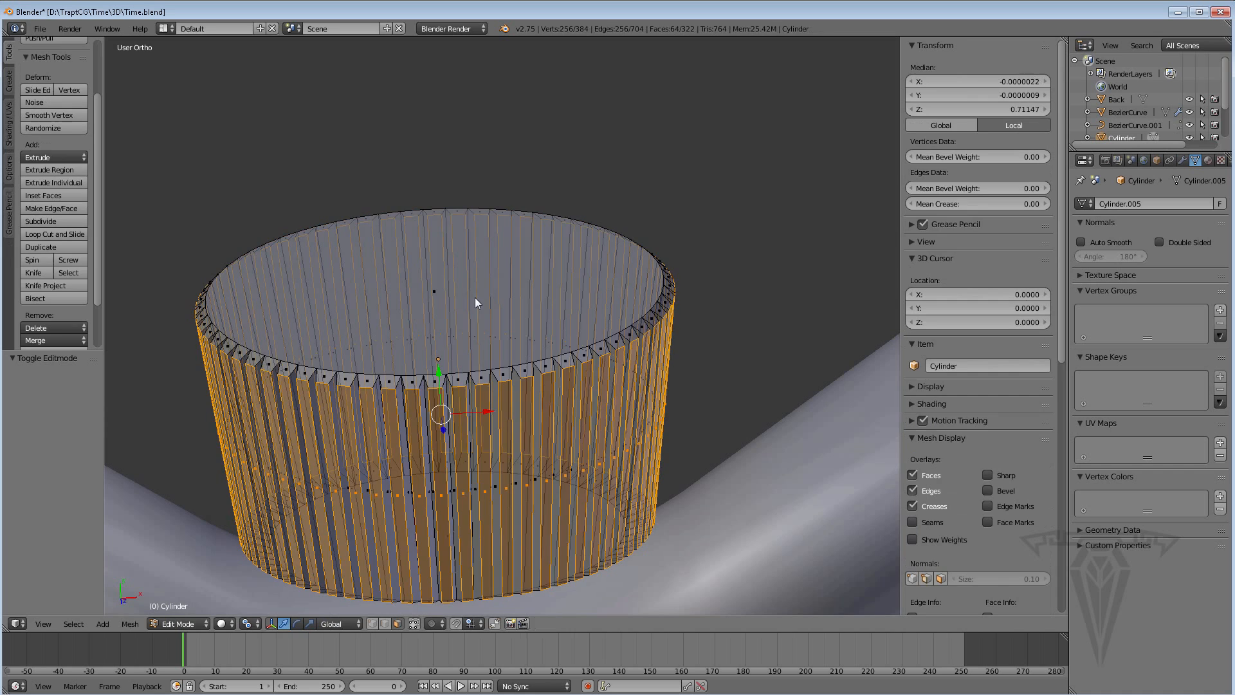
Extrude the crown's top cap face about 0.289 outward, scale it to about 0.93, and return to Object Mode
right_click(432, 292)
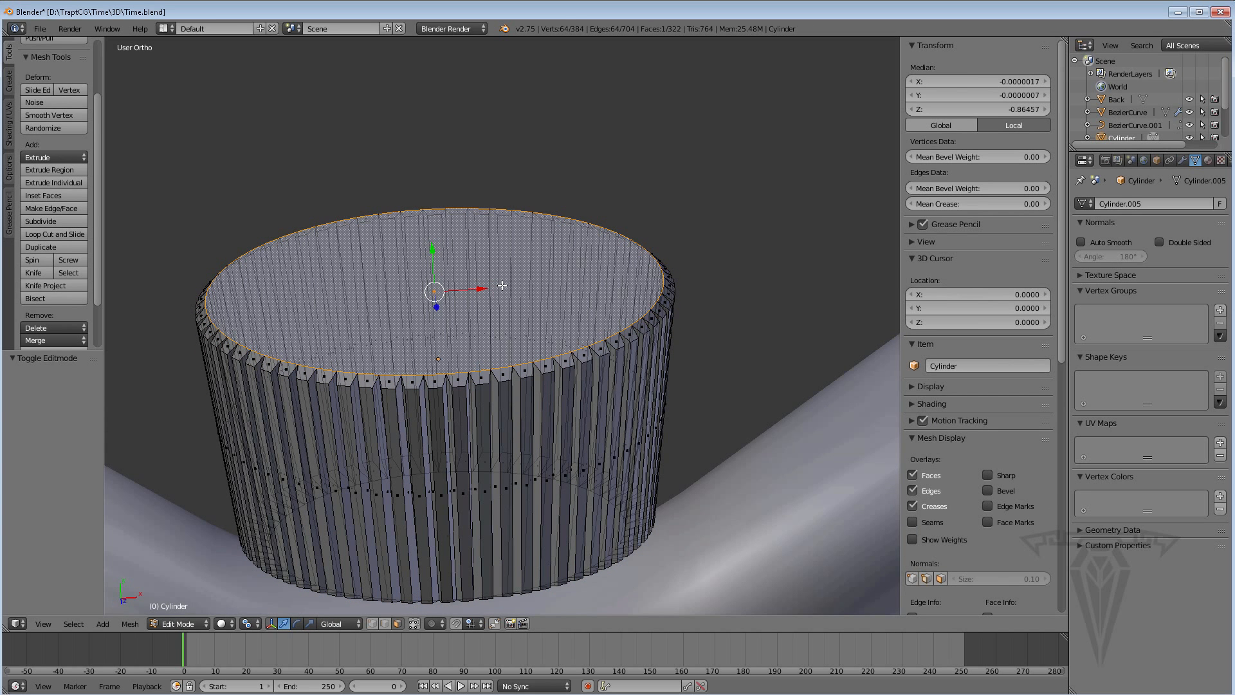
key(e)
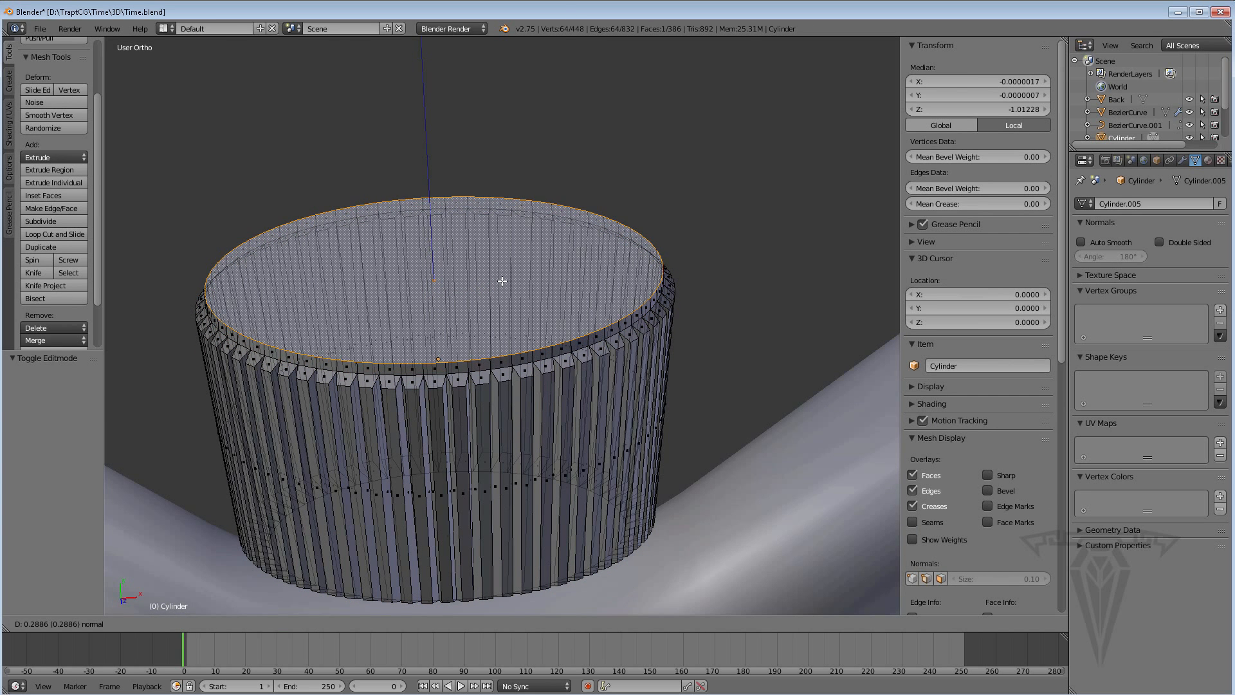
click(502, 281)
key(s)
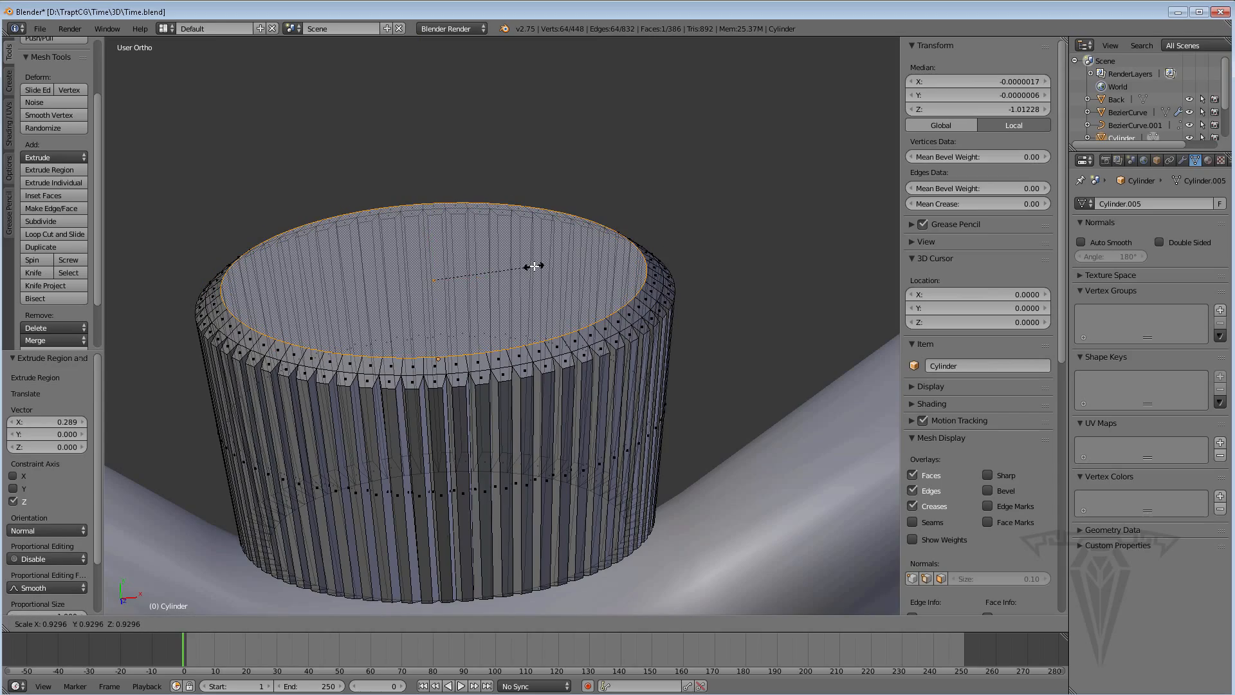
click(534, 265)
middle_drag(534, 265, 509, 351)
scroll(550, 362, up, 1)
scroll(537, 364, down, 6)
key(Tab)
scroll(507, 347, down, 2)
middle_drag(534, 426, 498, 345)
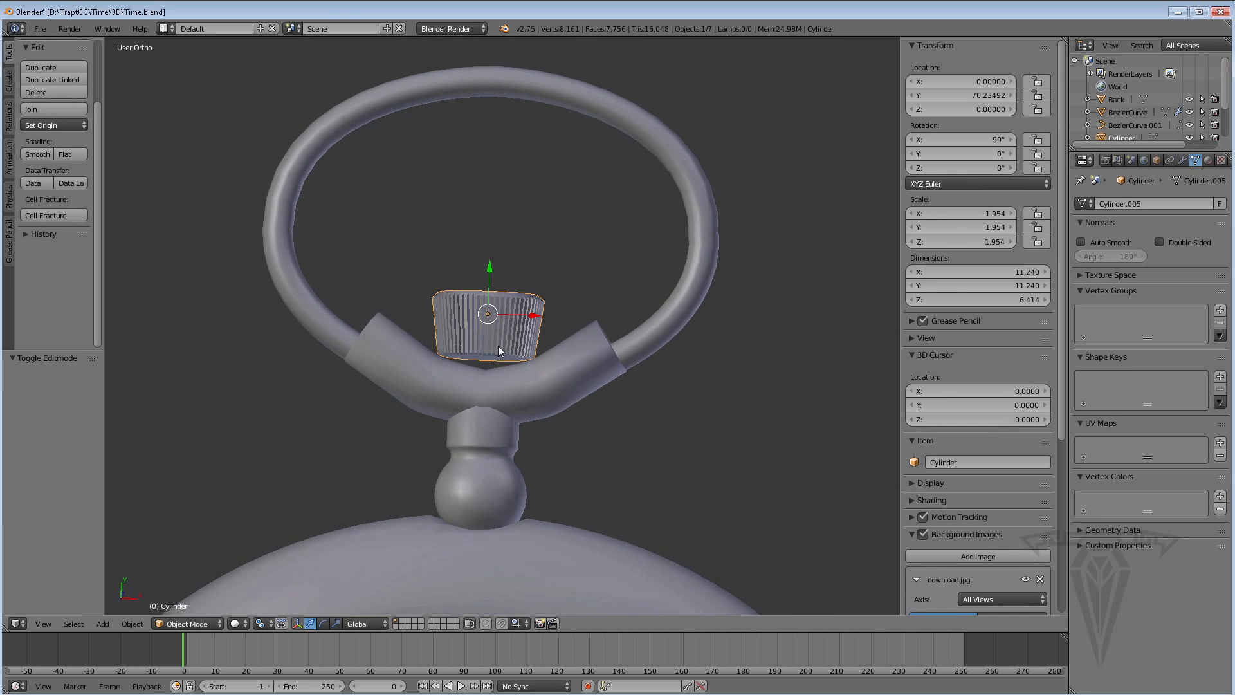
Add a cylinder mesh with 32 vertices at the watch's centre, using wireframe display to see it
scroll(513, 446, down, 2)
middle_drag(574, 388, 492, 458)
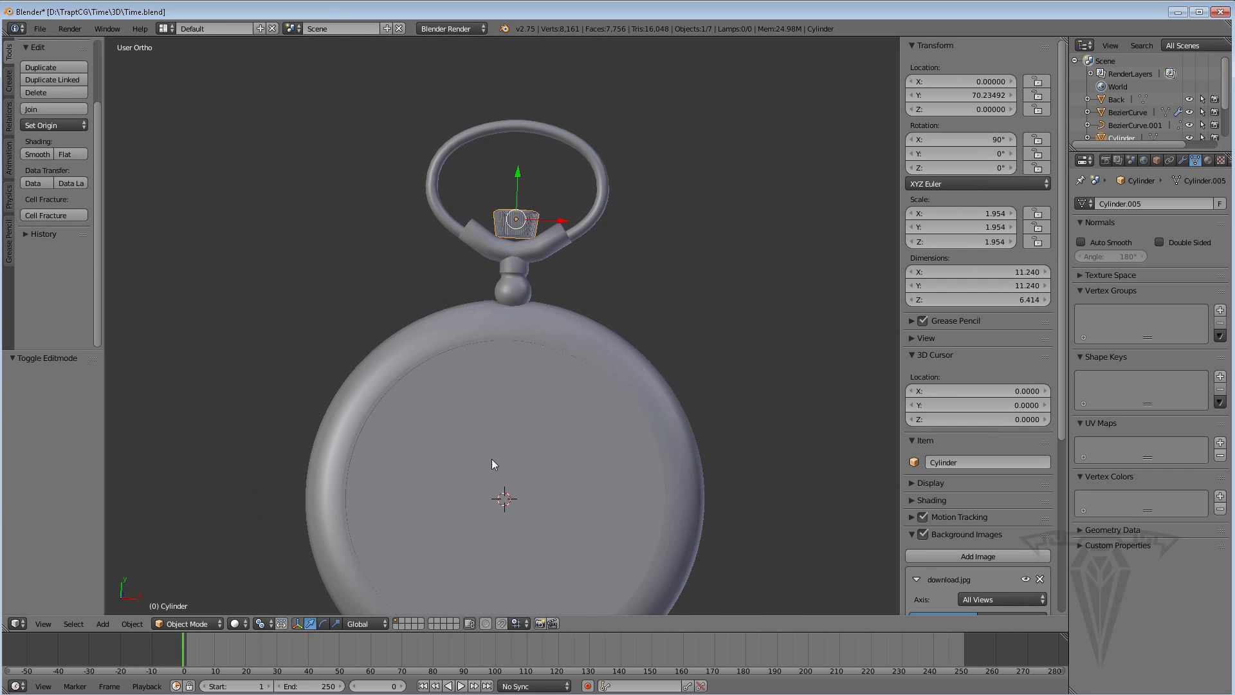
mouse_move(592, 487)
middle_down()
mouse_move(669, 518)
mouse_move(612, 507)
middle_up()
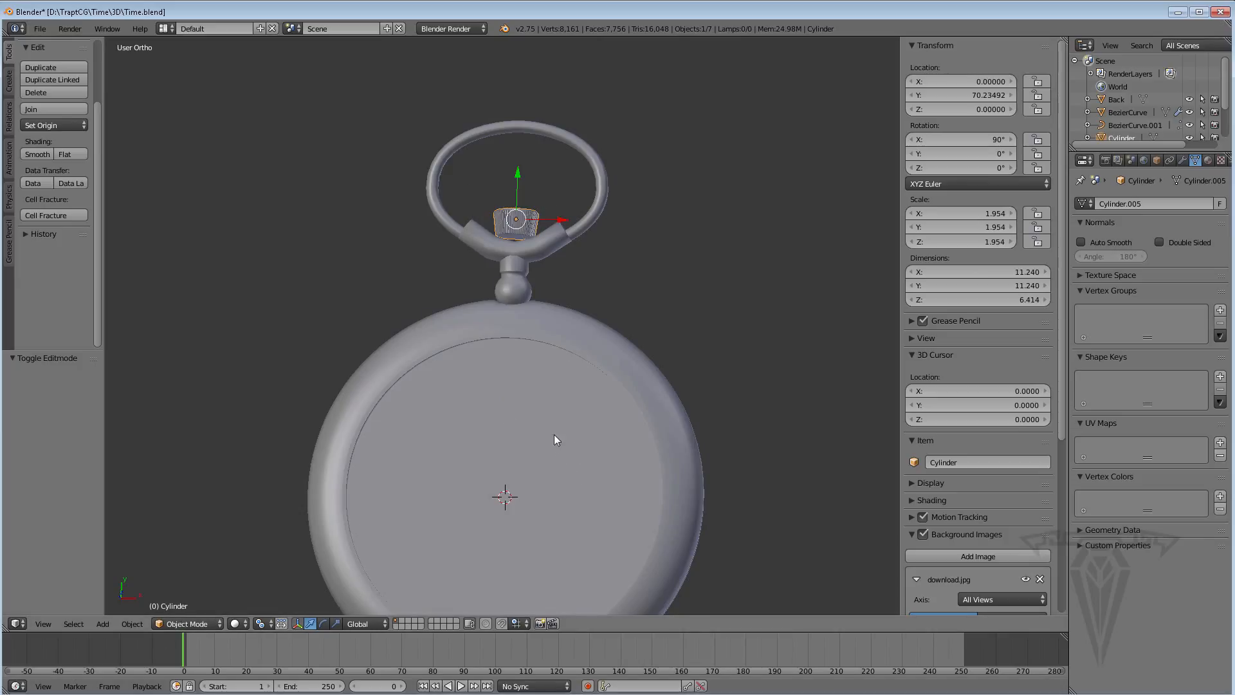
key(shift+a)
mouse_move(552, 434)
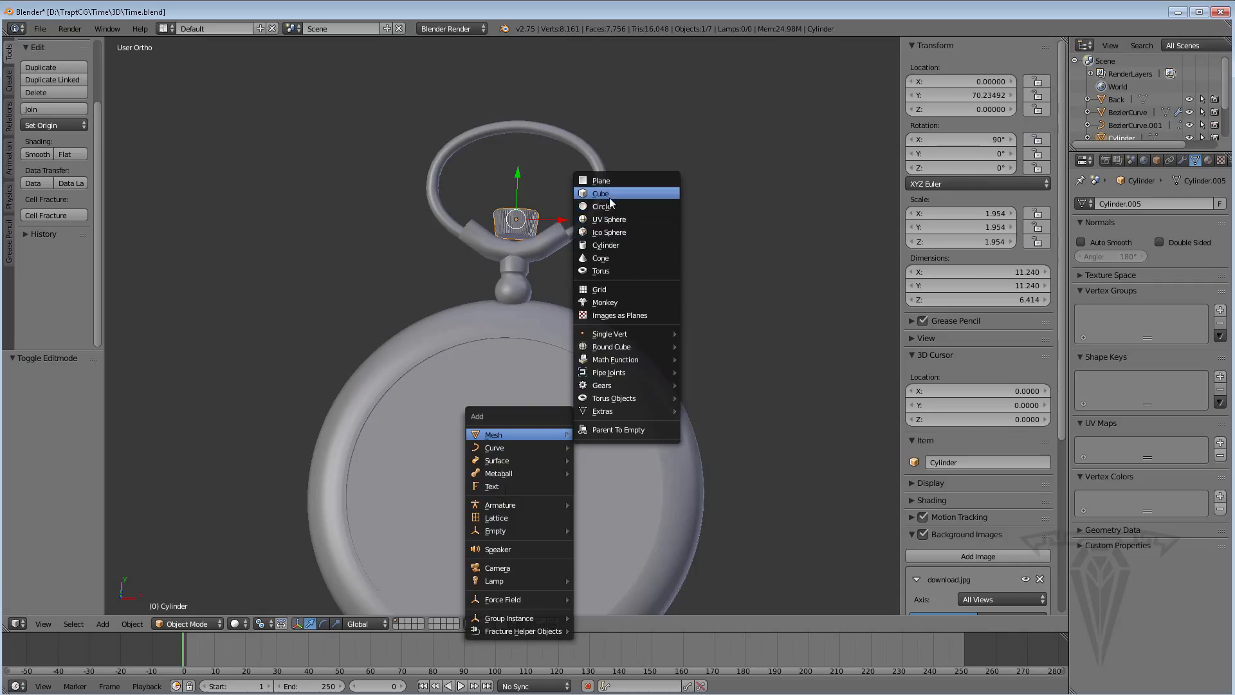
click(603, 244)
key(z)
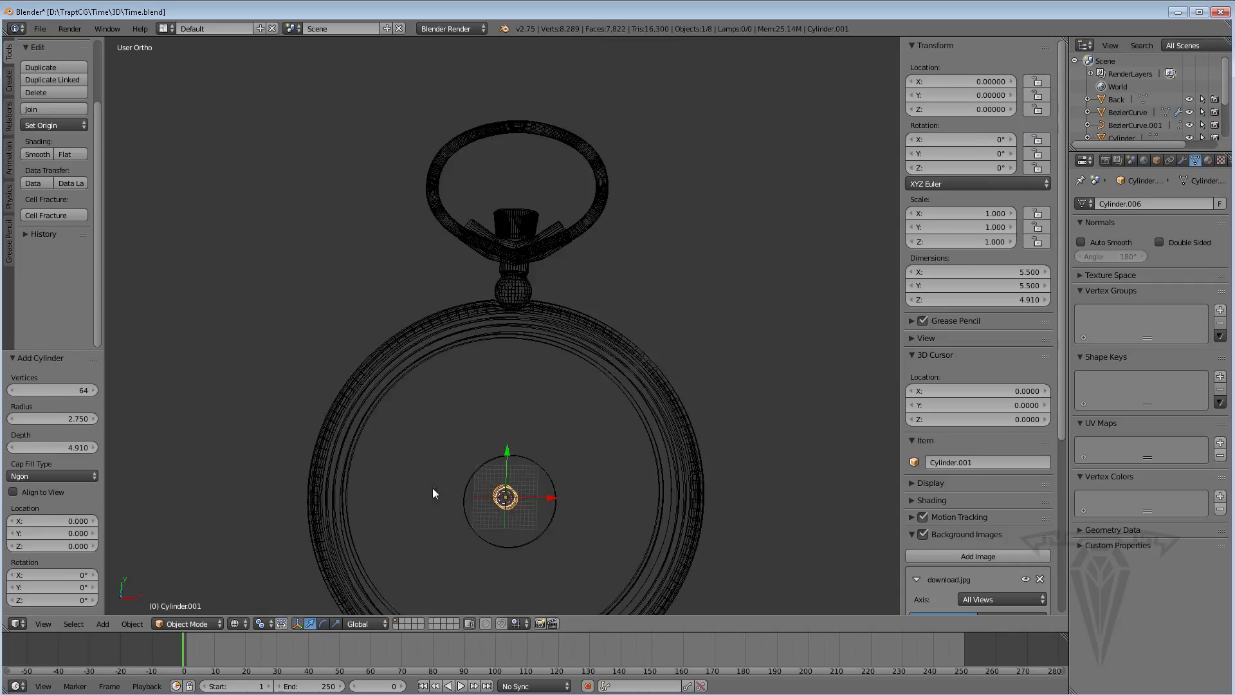
middle_drag(433, 488, 462, 462)
click(51, 390)
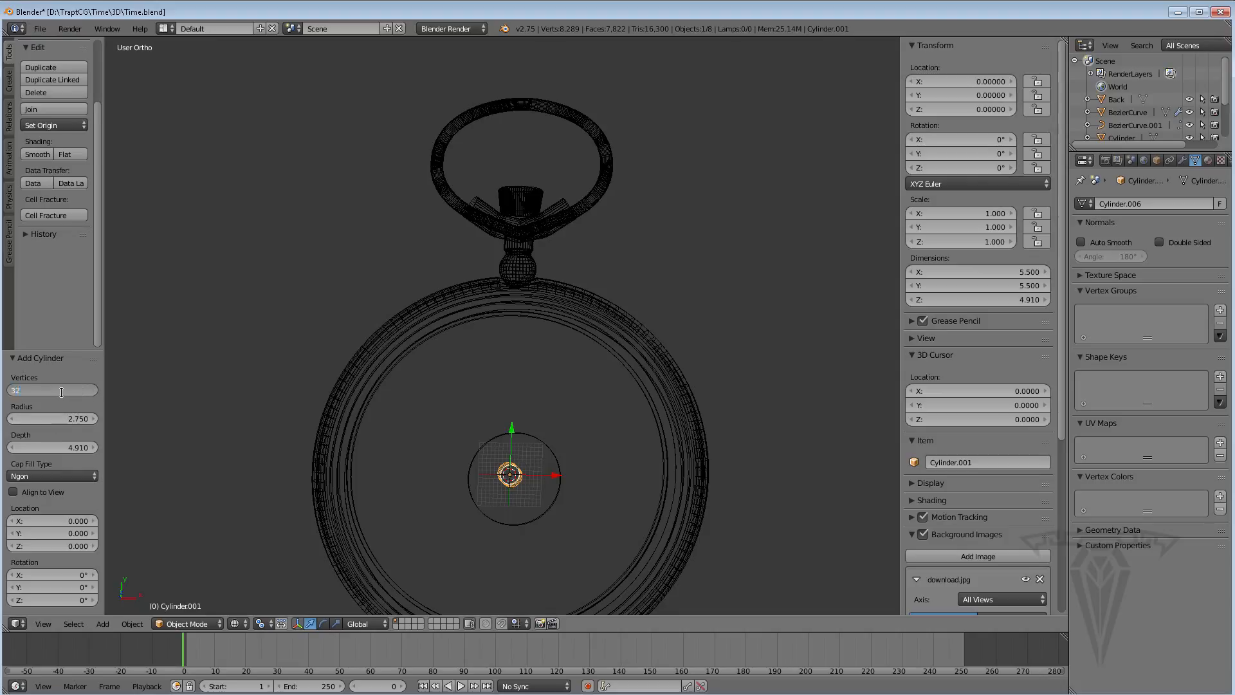
text(32)
key(Return)
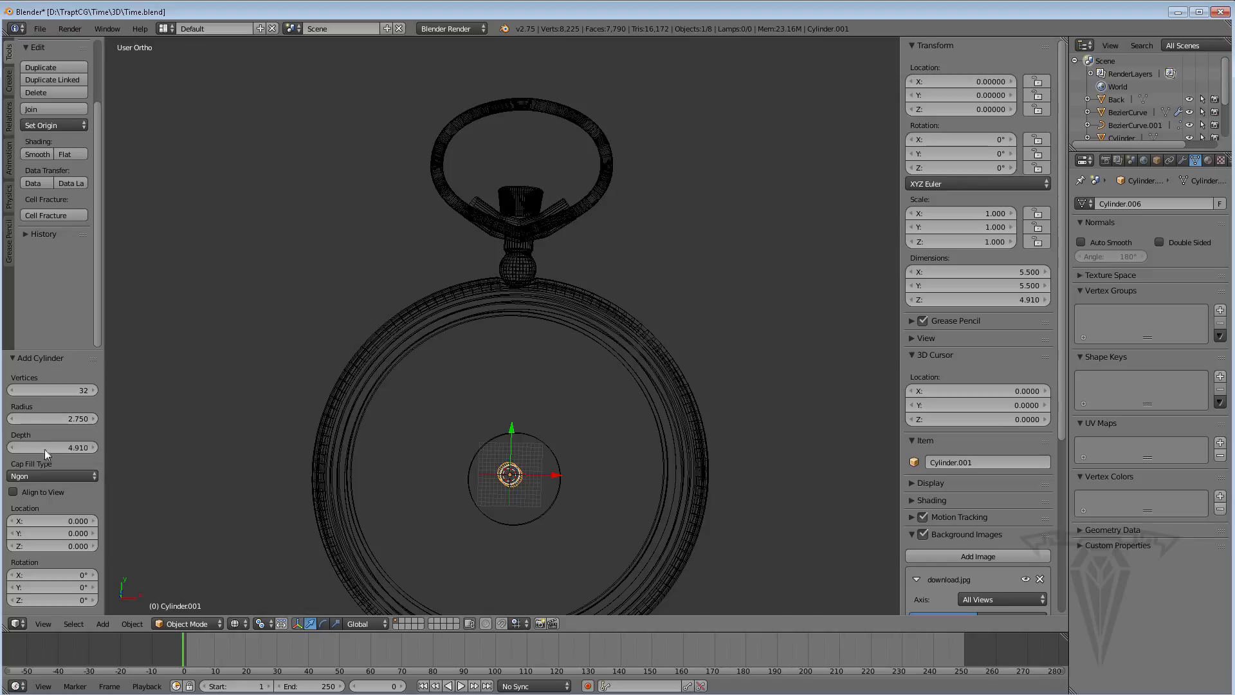
Rotate the new cylinder 90° about X and move it about 63.886 along Y to just below the crown
click(71, 520)
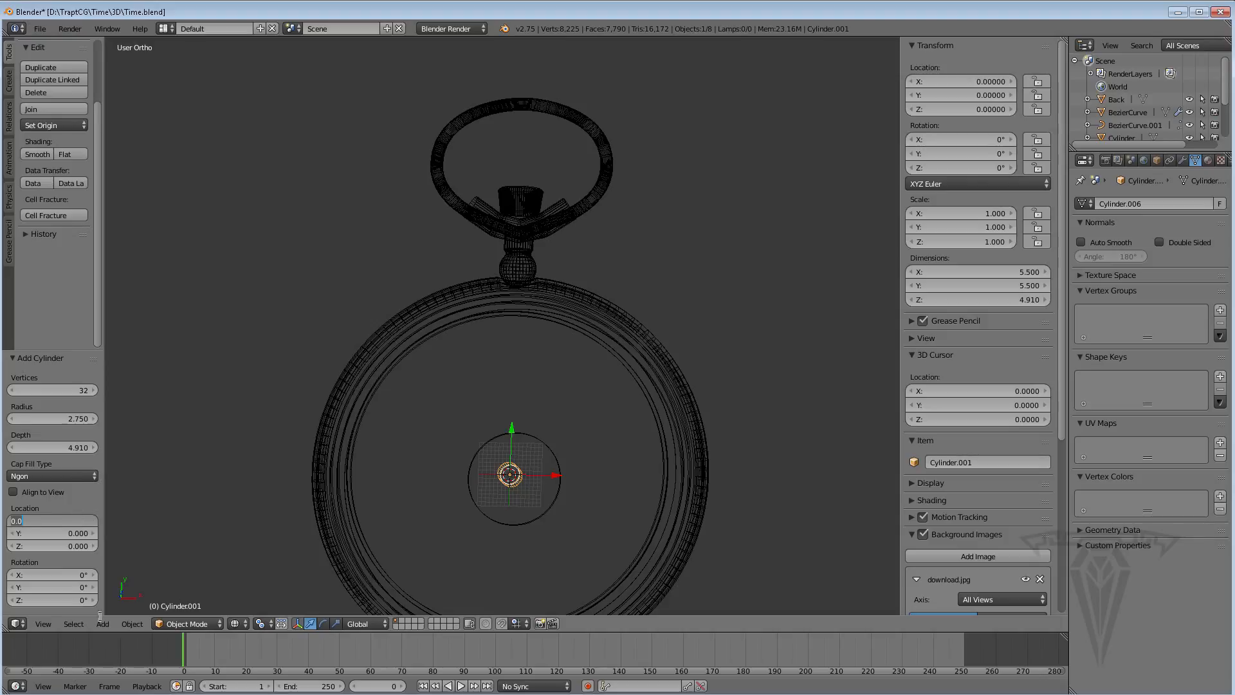
key(Return)
click(81, 573)
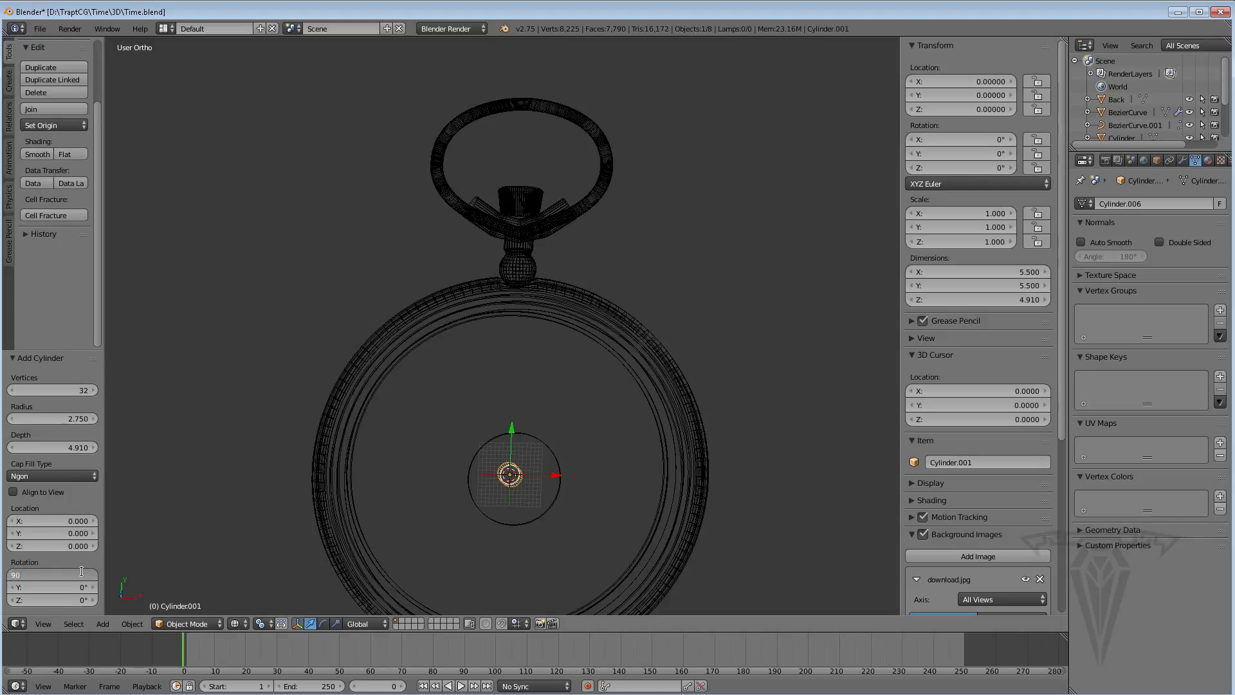
key(Return)
key(z)
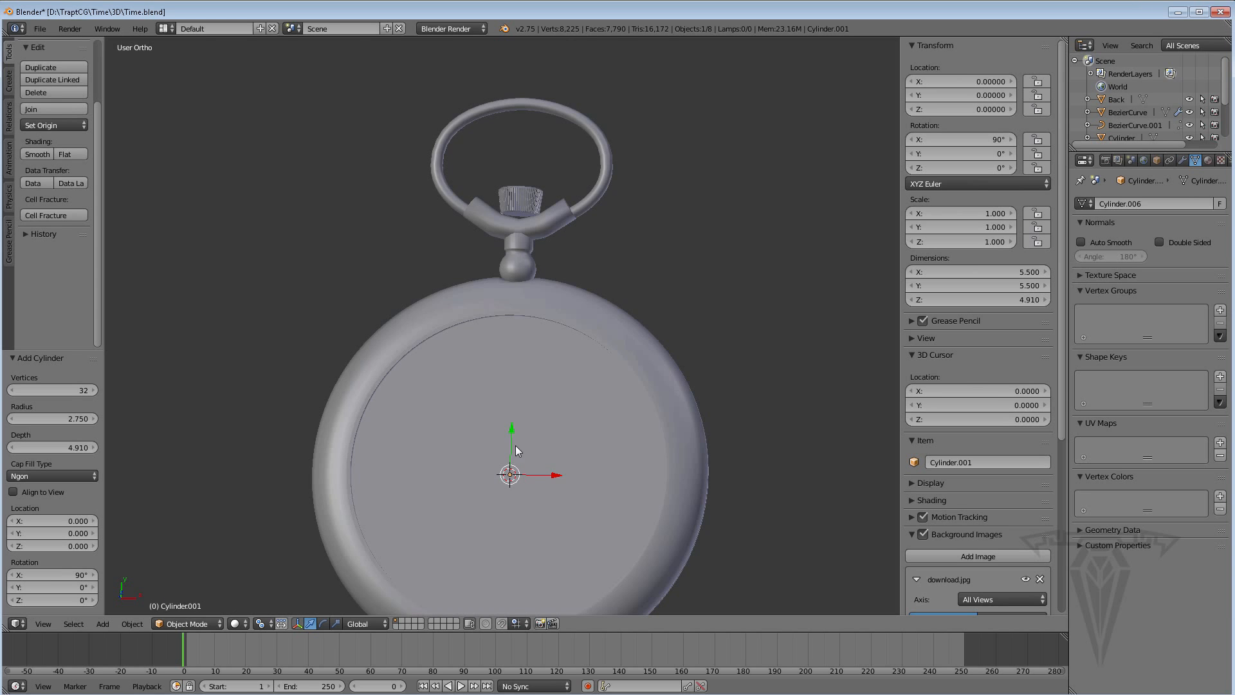
key(g)
key(y)
click(537, 187)
Scale the cylinder under the crown to about 0.841 and raise it about 0.873 along Y
scroll(535, 197, up, 6)
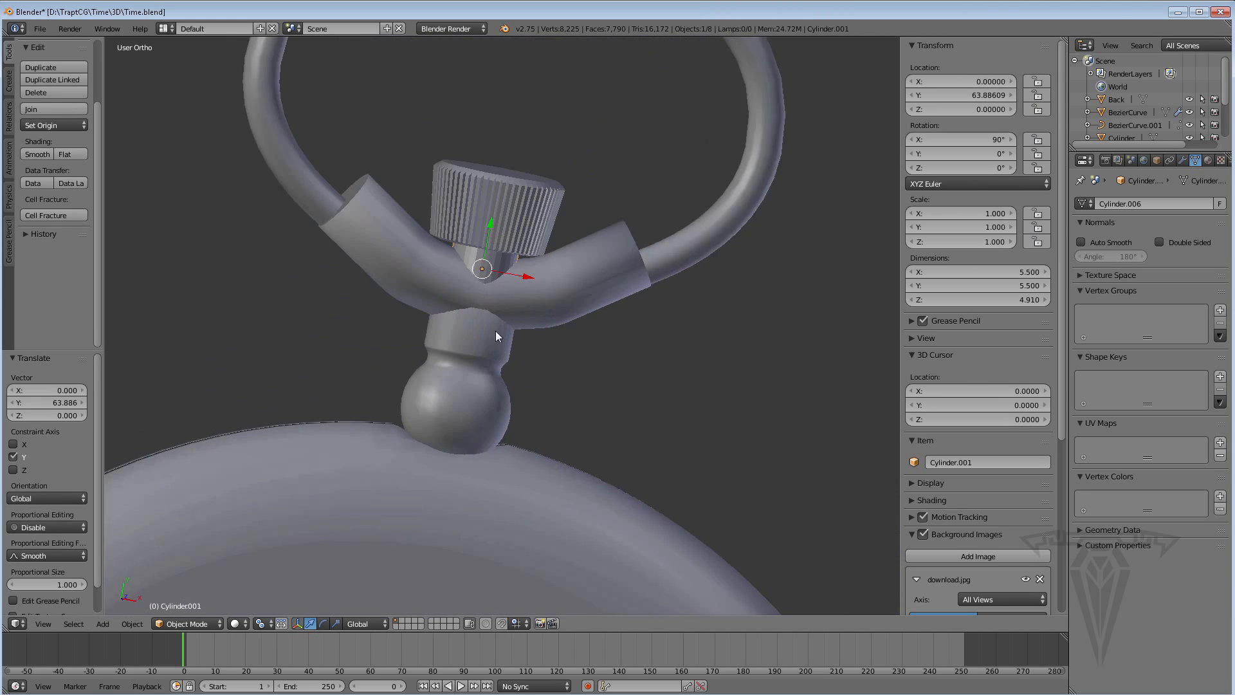
scroll(495, 331, up, 2)
mouse_move(496, 332)
middle_down()
mouse_move(500, 372)
mouse_move(539, 346)
mouse_move(491, 344)
middle_up()
key(s)
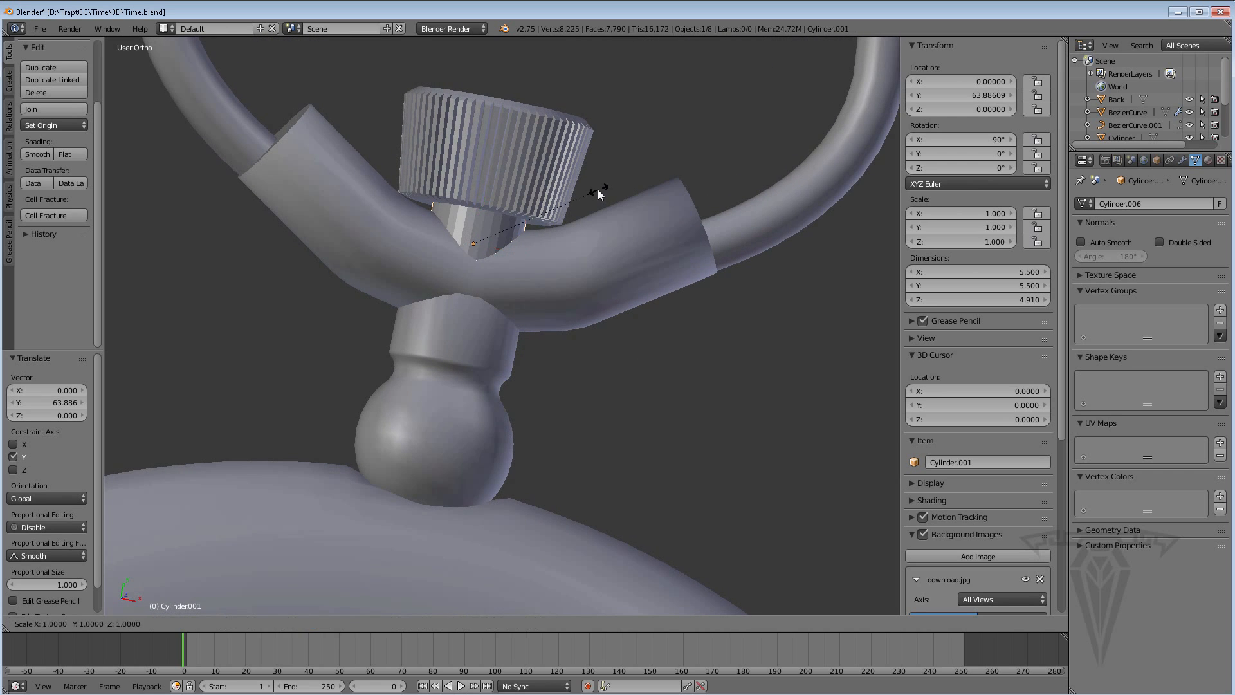
click(577, 194)
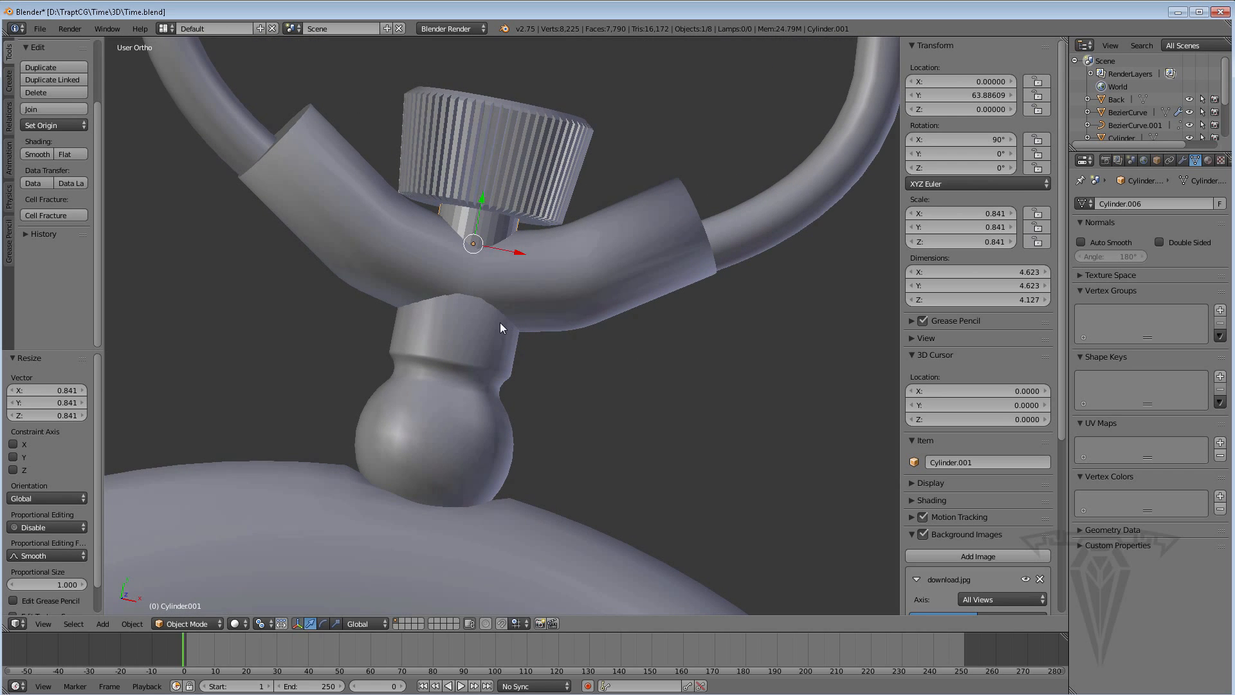
key(z)
scroll(500, 302, up, 2)
drag(472, 161, 472, 139)
key(z)
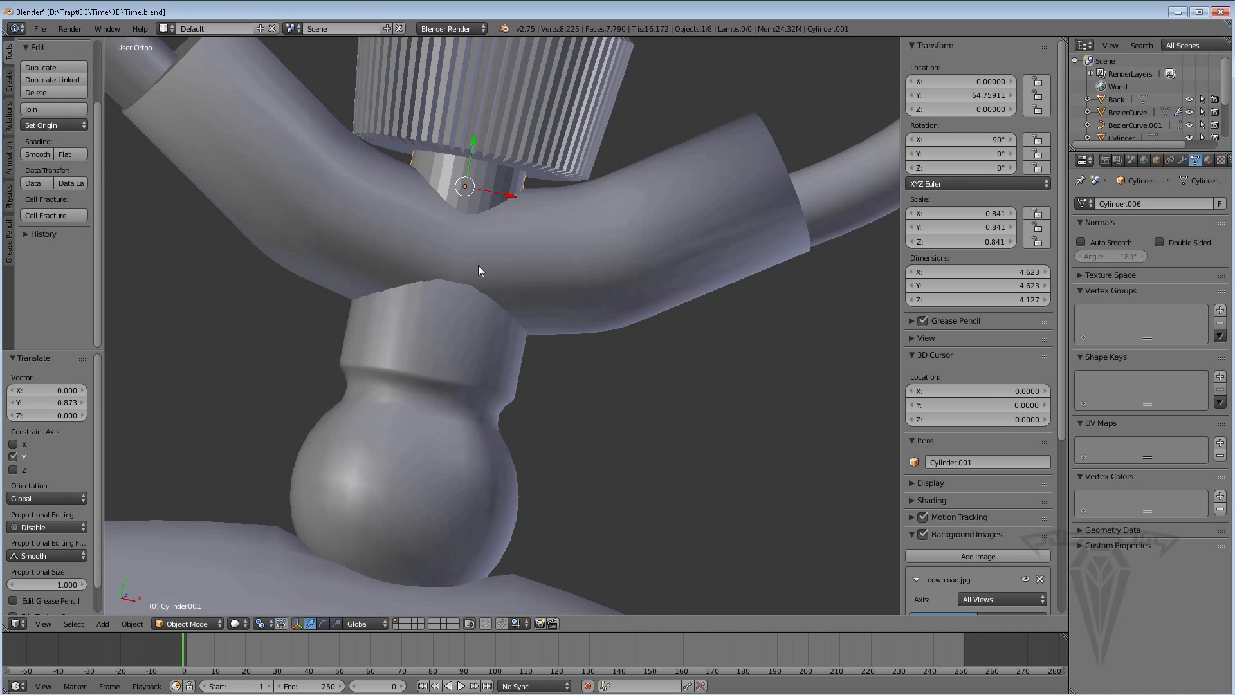
Apply smooth shading to the small cylinder under the crown and check the whole watch
click(36, 154)
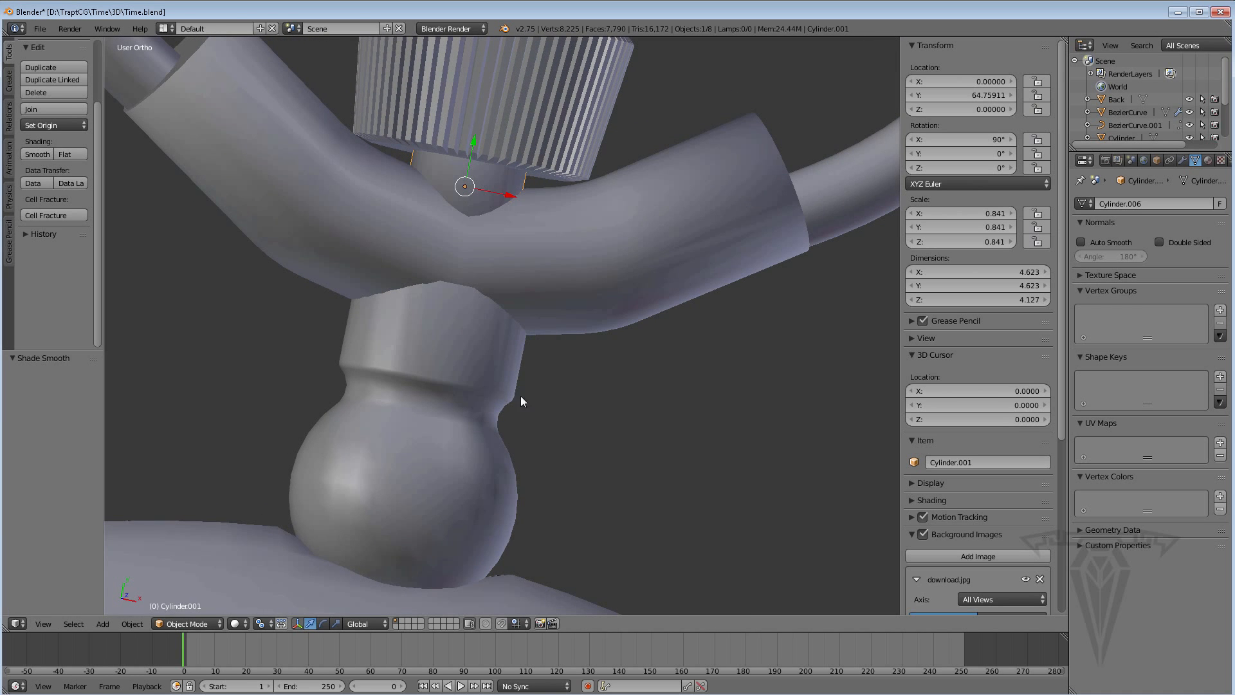
middle_drag(521, 402, 692, 484)
scroll(446, 390, down, 4)
scroll(662, 476, down, 3)
shift+middle_drag(604, 505, 577, 439)
scroll(588, 379, down, 1)
scroll(573, 437, down, 1)
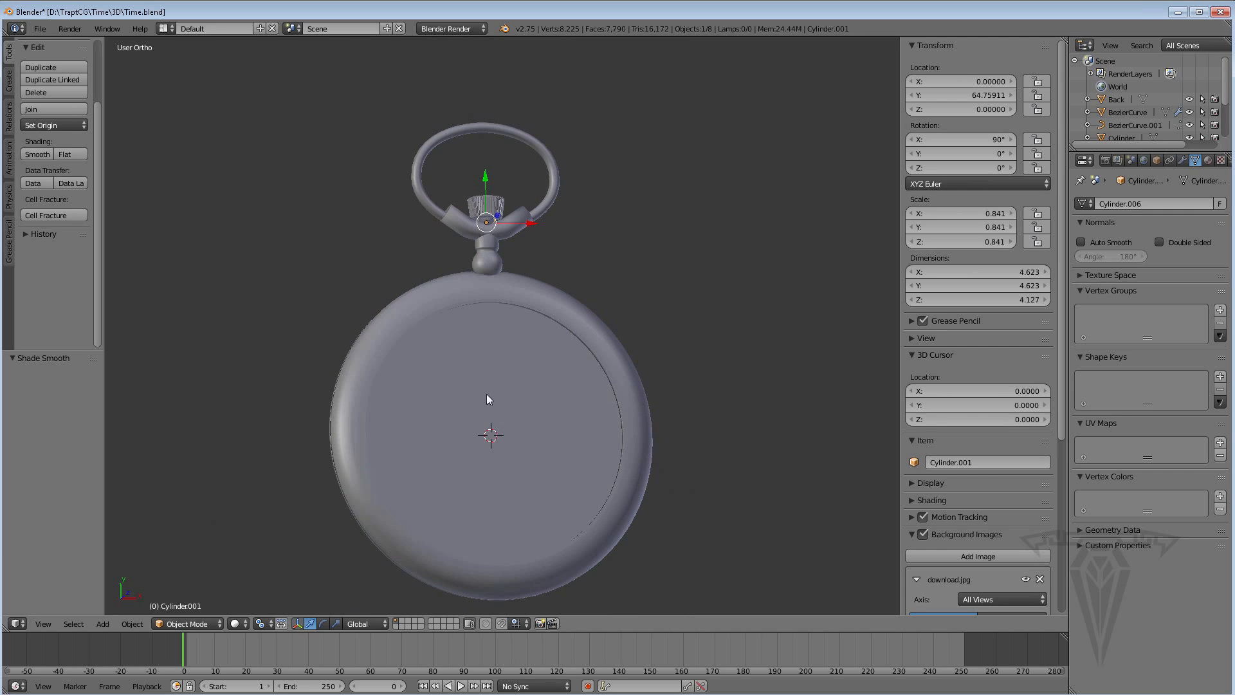
middle_drag(487, 399, 513, 415)
Save the pocket watch model to the existing Time.blend file
click(39, 28)
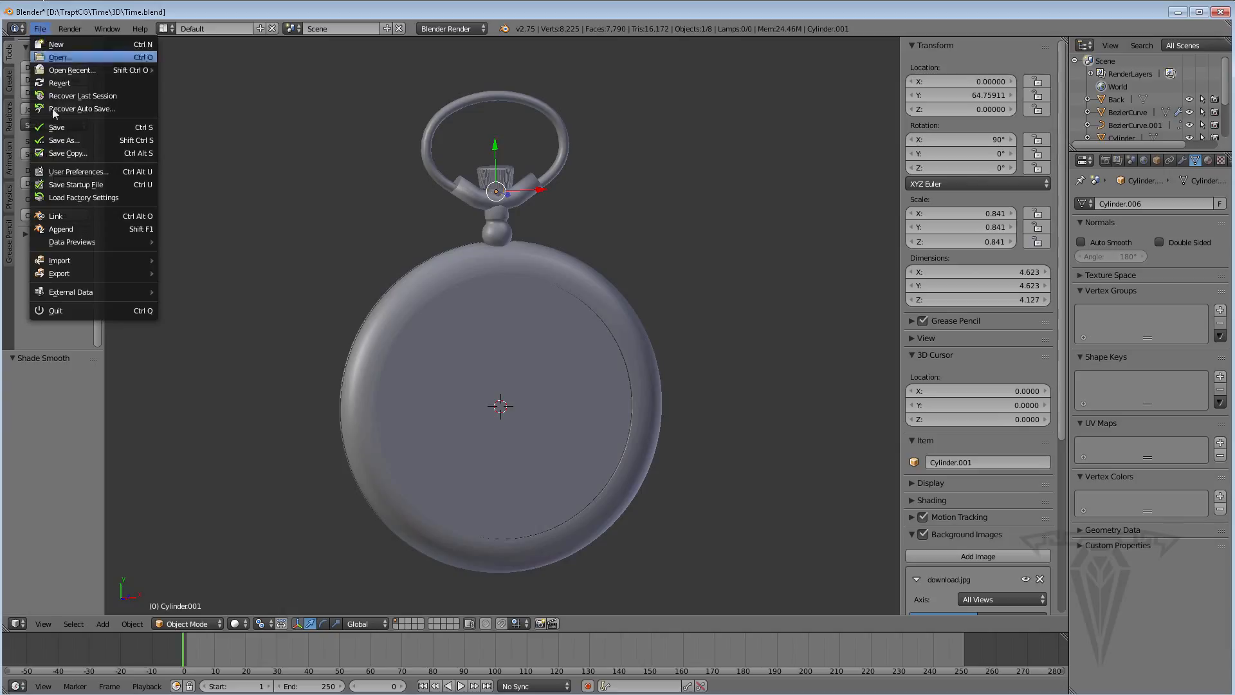
click(56, 128)
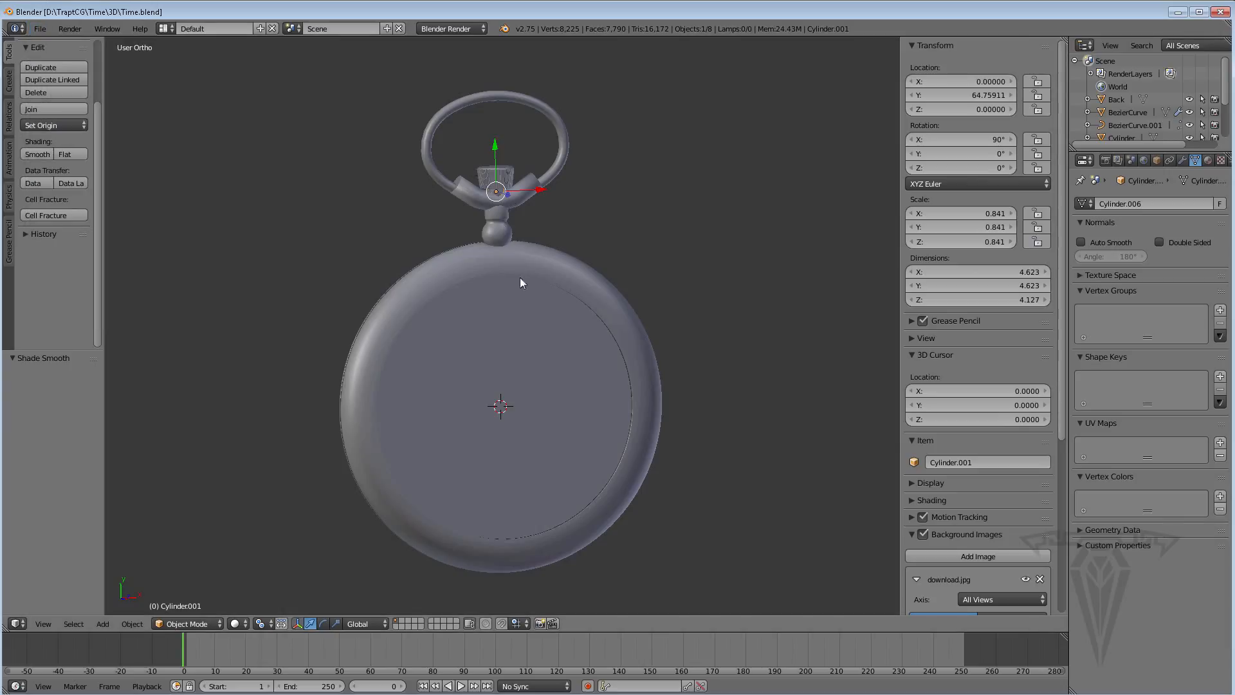
shift+middle_drag(529, 294, 546, 291)
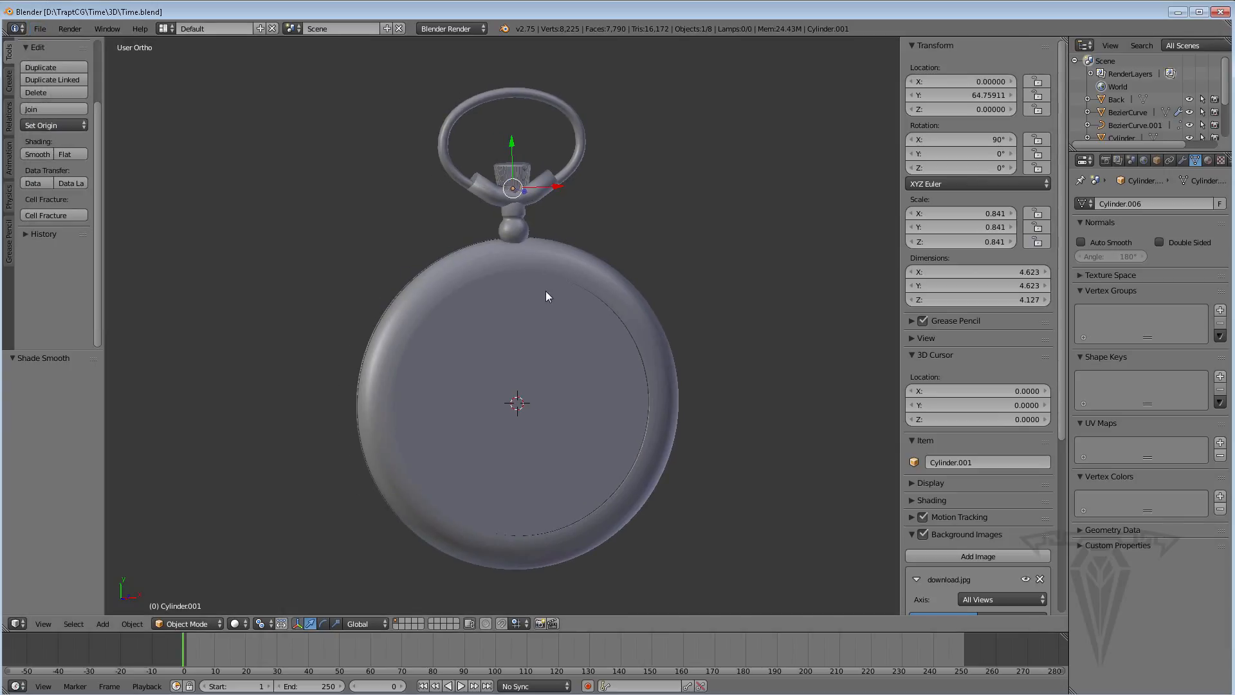